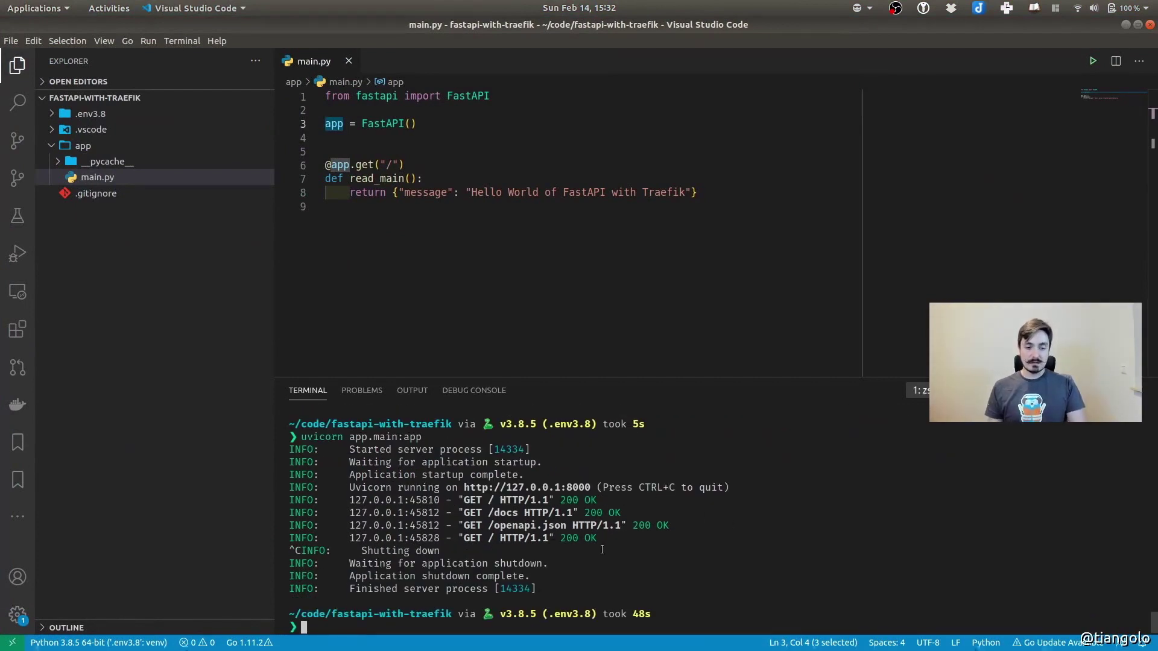
# Initialize a Git repository in the project and review the generated .gitignore
pyautogui.write('git init')
pyautogui.press('Return')
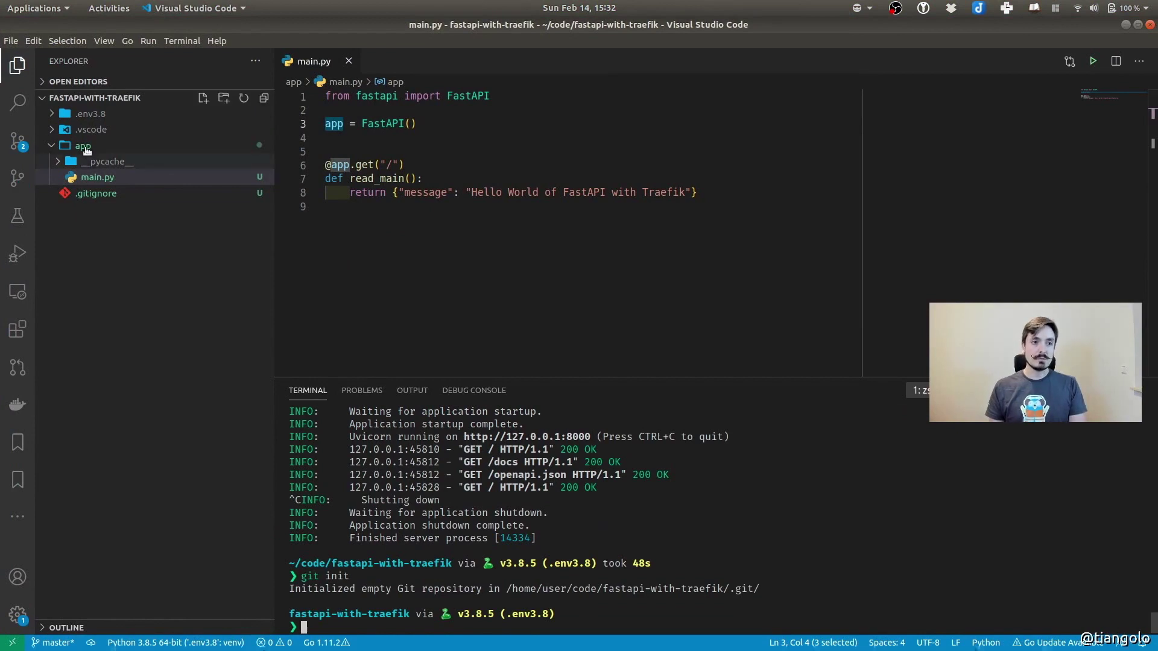
pyautogui.click(18, 140)
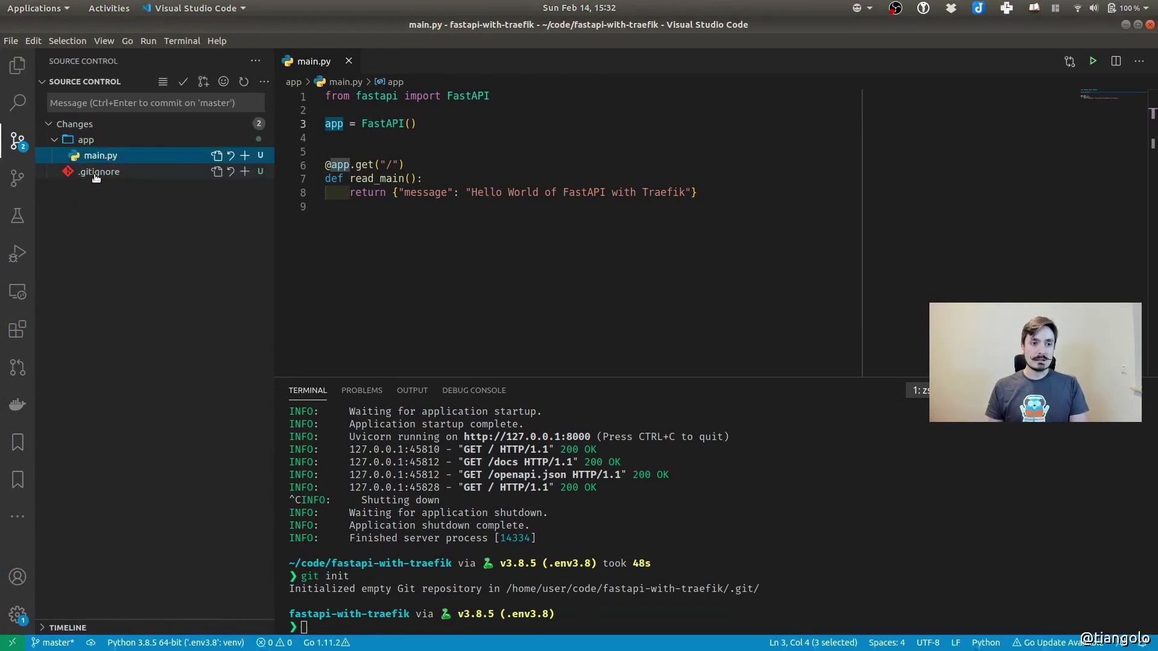
pyautogui.click(91, 173)
pyautogui.moveTo(590, 236); pyautogui.dragTo(518, 73)
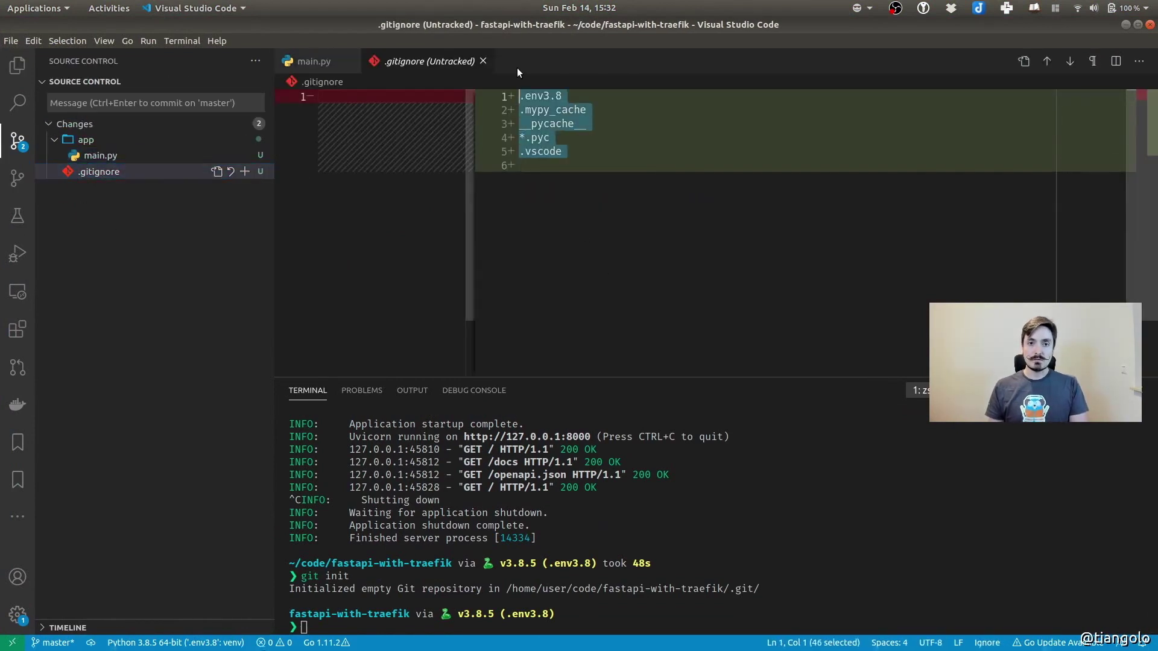
pyautogui.click(550, 254)
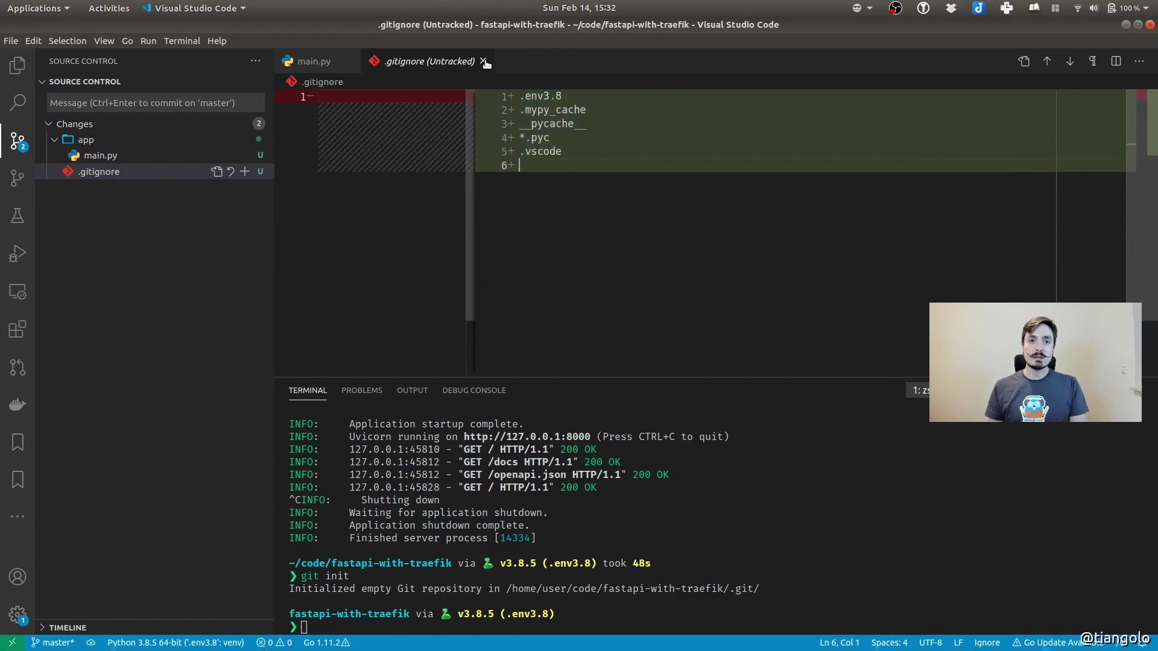
# Stage .gitignore and main.py and commit them with the message 'First commit'
pyautogui.click(109, 173)
pyautogui.click(245, 173)
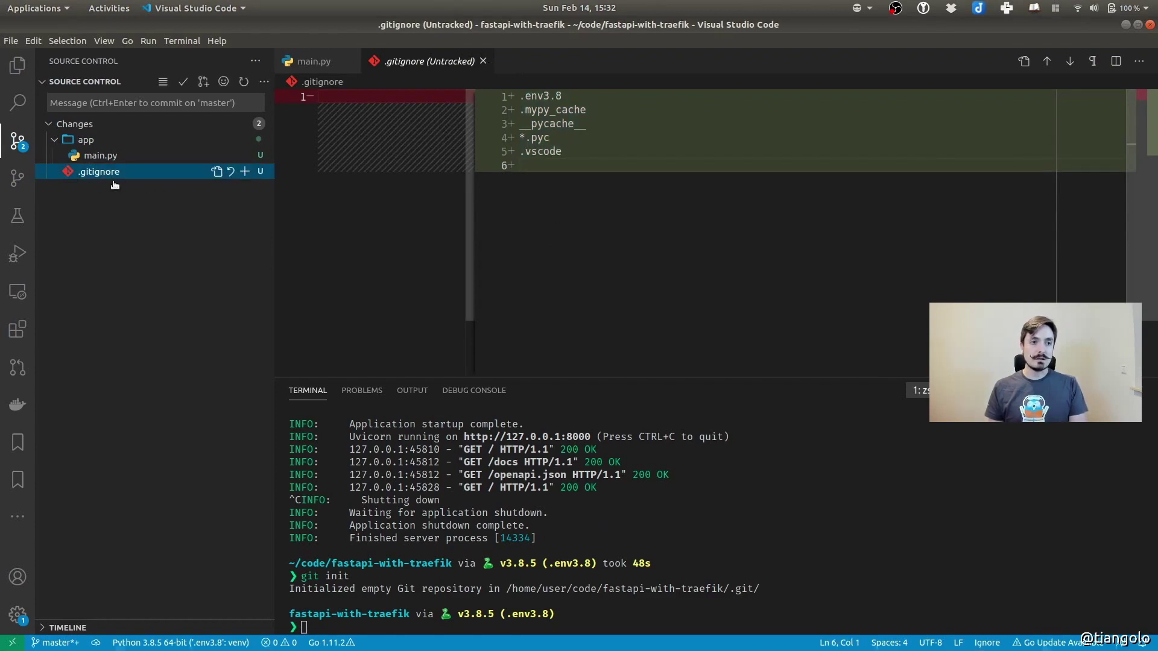
pyautogui.click(96, 188)
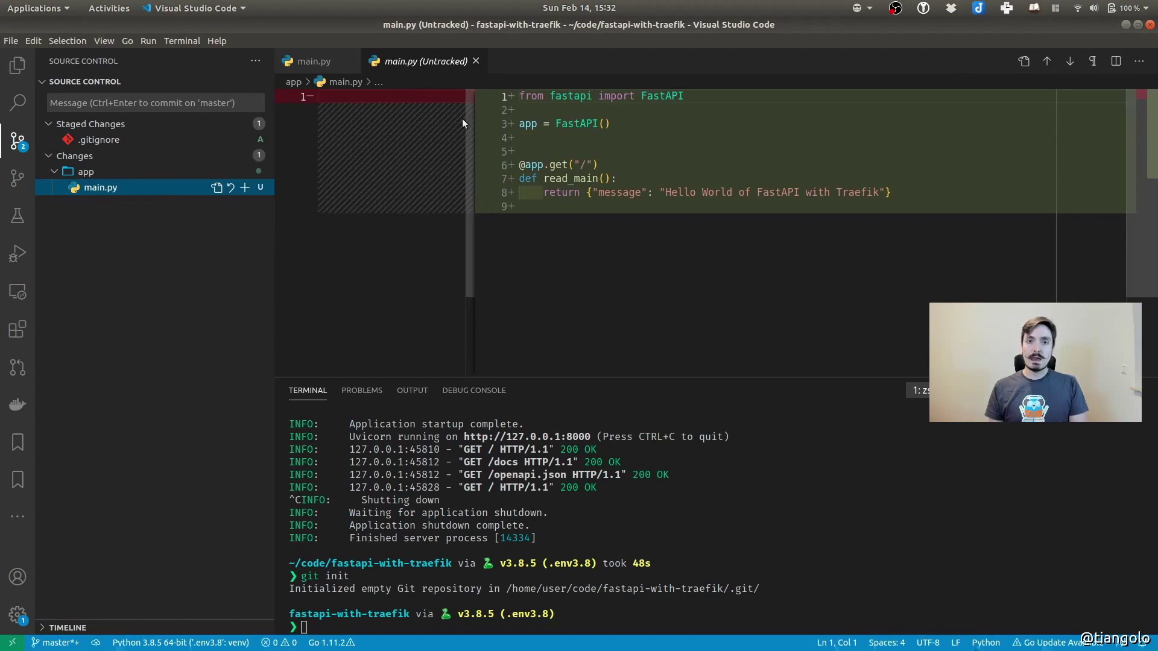
pyautogui.click(245, 187)
pyautogui.click(116, 98)
pyautogui.write('Firt ')
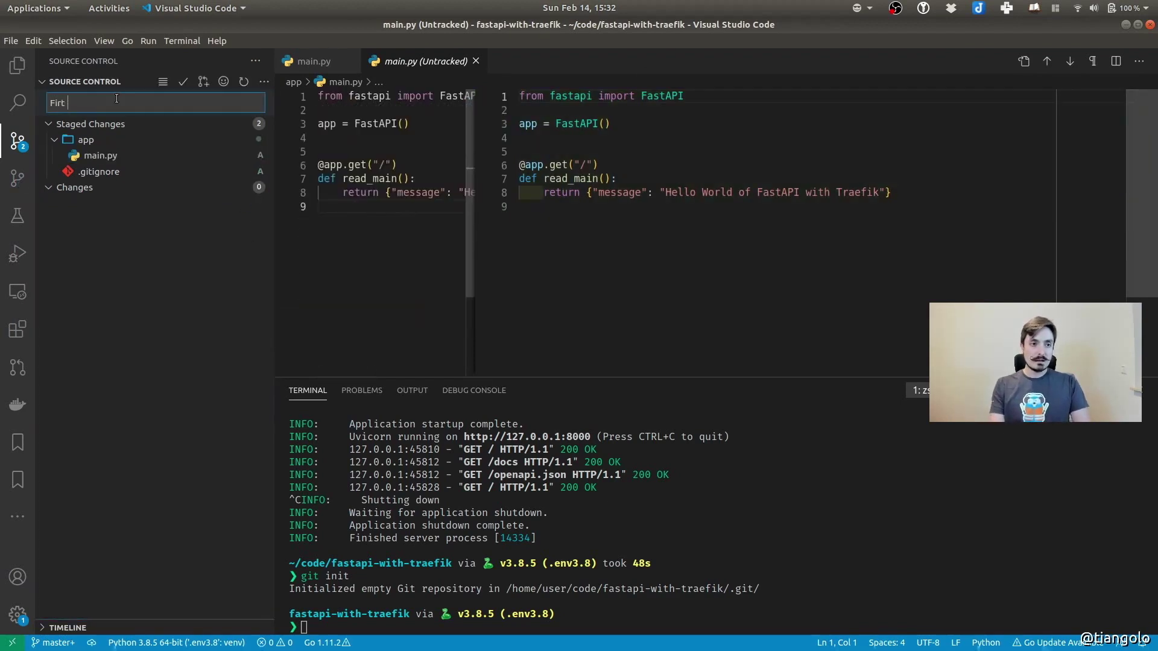
pyautogui.press('BackSpace')
pyautogui.press('BackSpace')
pyautogui.write('st commit')
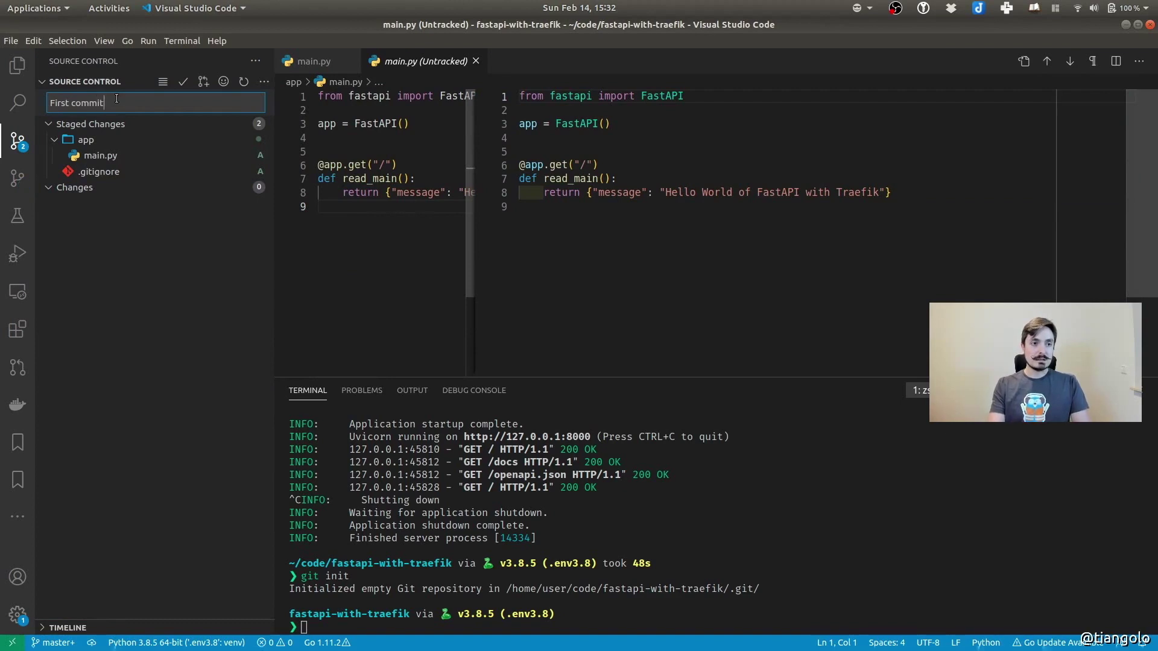
pyautogui.hotkey('ctrl', 'Return')
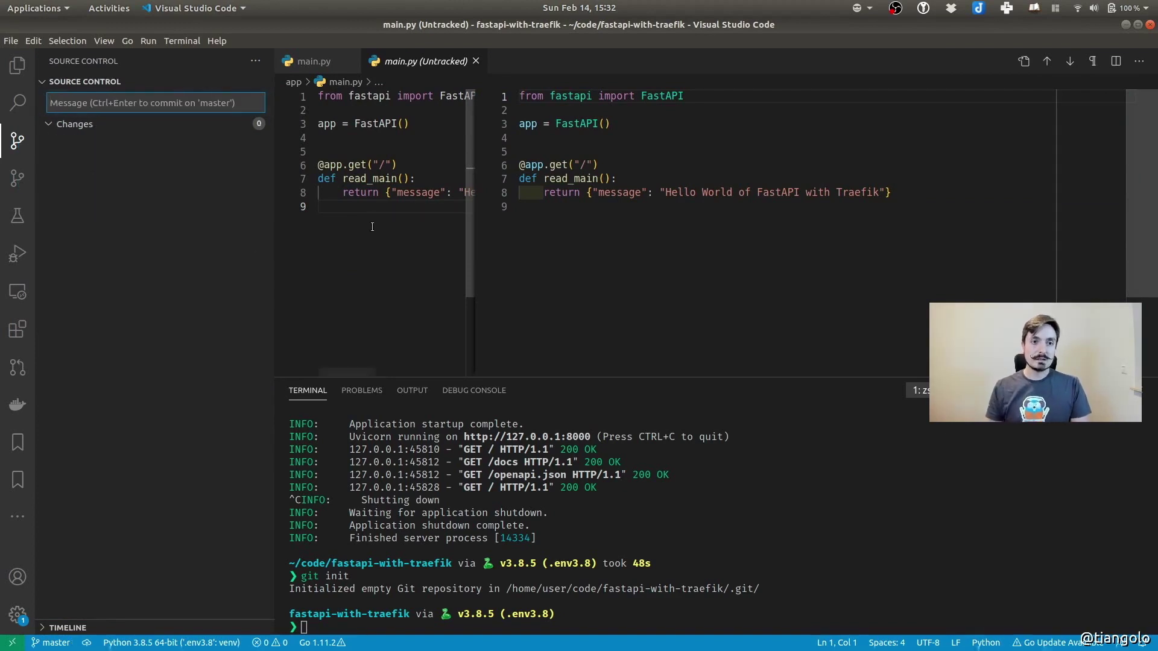
# Close the main.py diff, collapse the app folder, and bring up the window overview
pyautogui.click(475, 61)
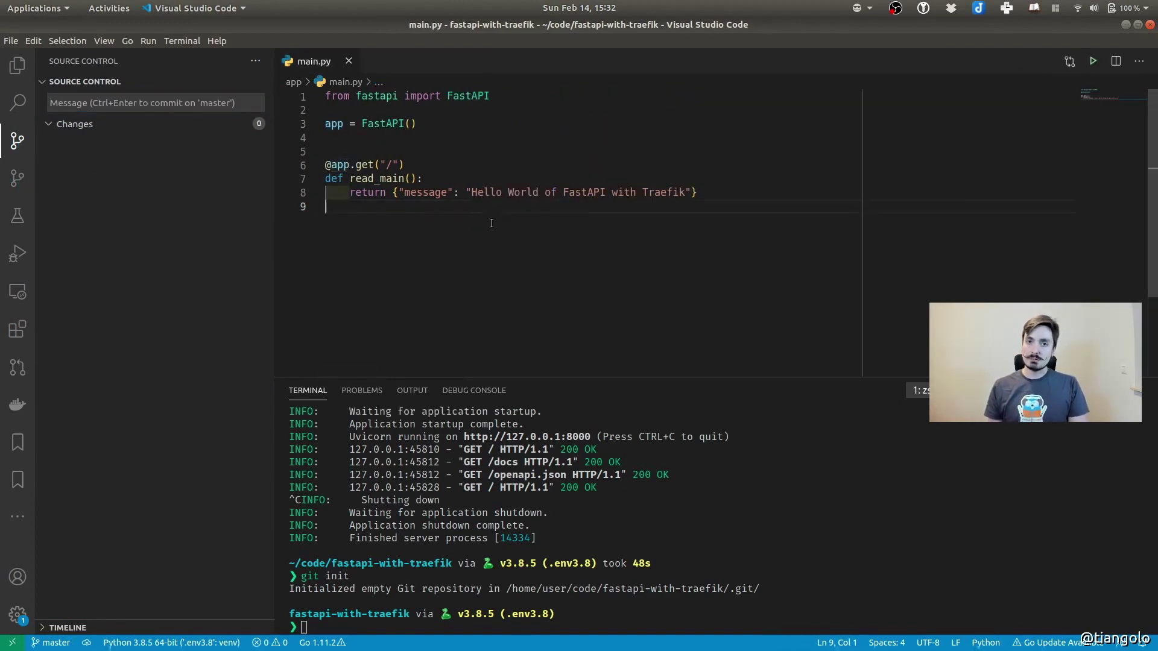
pyautogui.click(7, 65)
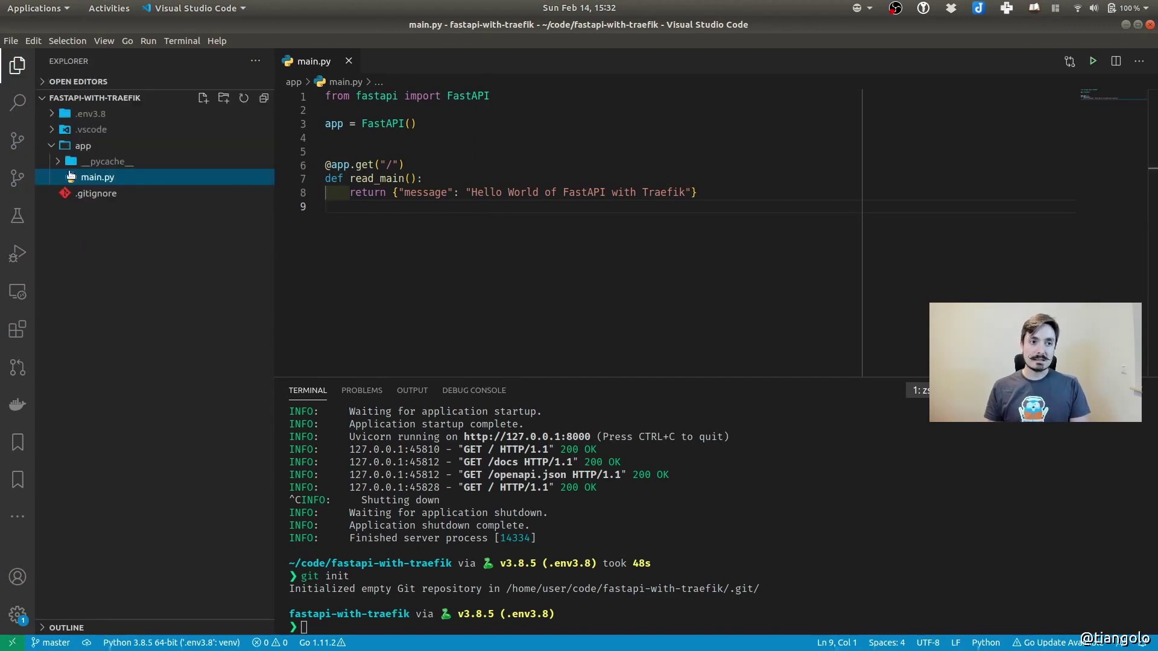
pyautogui.click(74, 146)
pyautogui.click(442, 260)
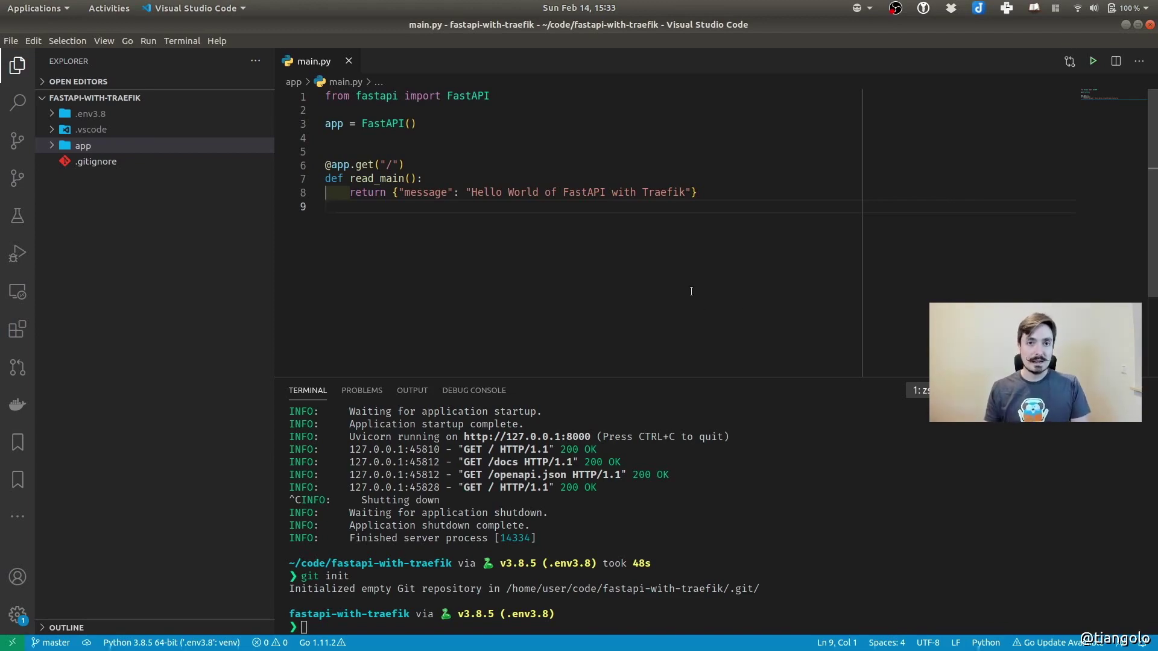
pyautogui.press('super')
# Go to the FastAPI with Traefik project in DigitalOcean and start a new droplet
pyautogui.click(594, 180)
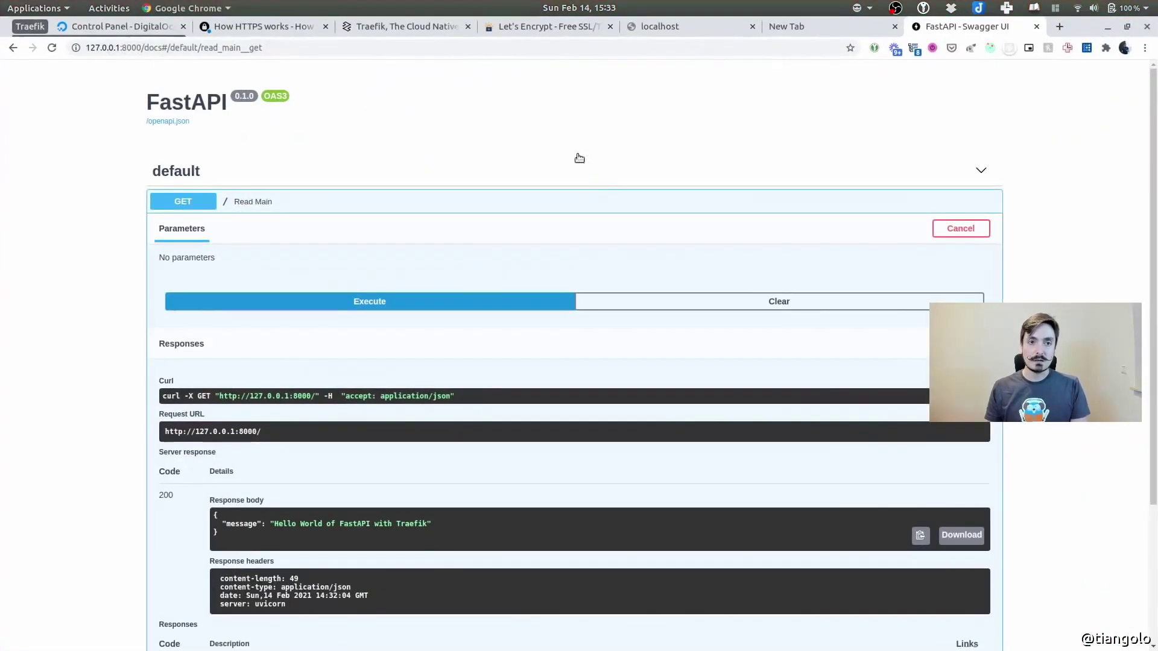
pyautogui.click(114, 32)
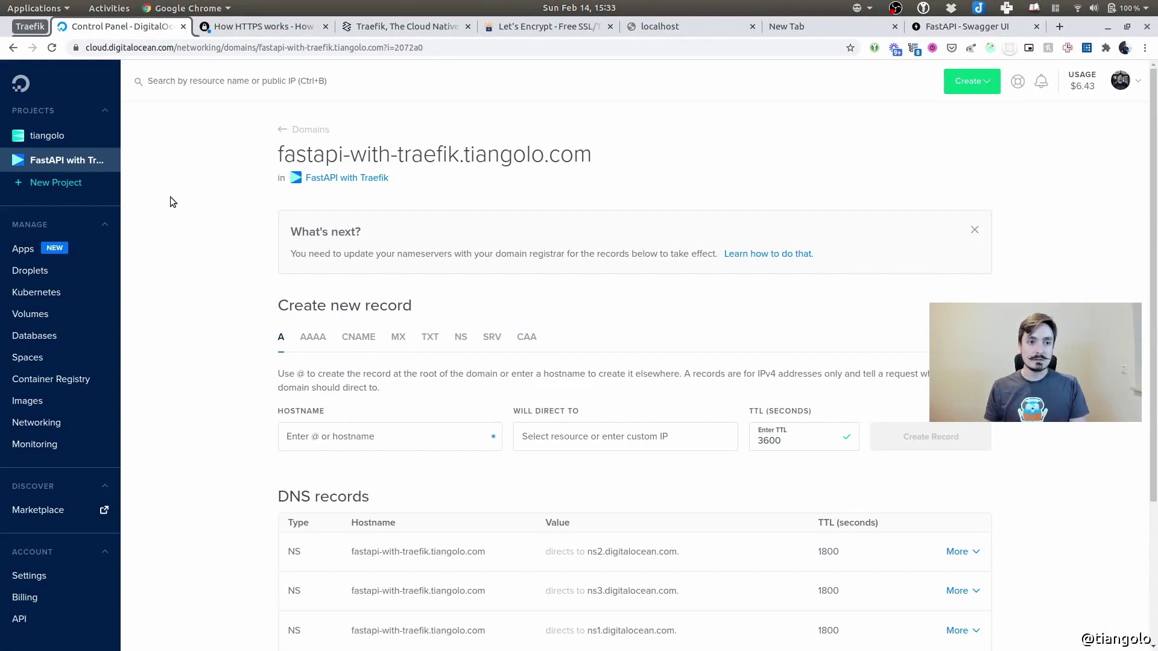
pyautogui.click(91, 160)
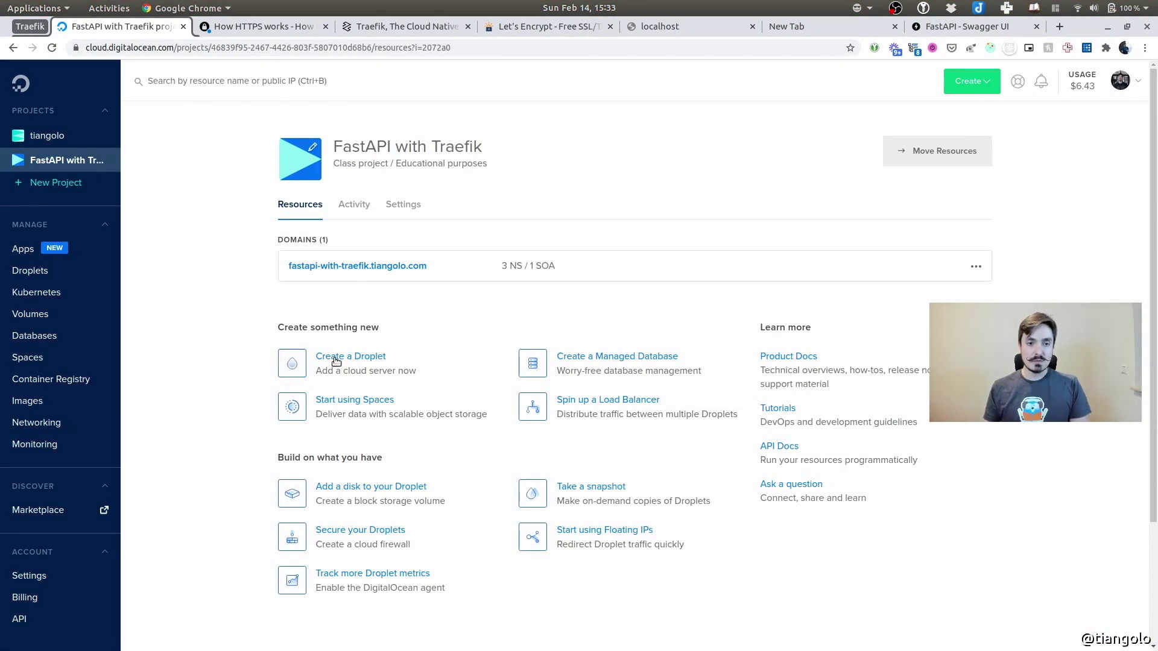
pyautogui.click(298, 368)
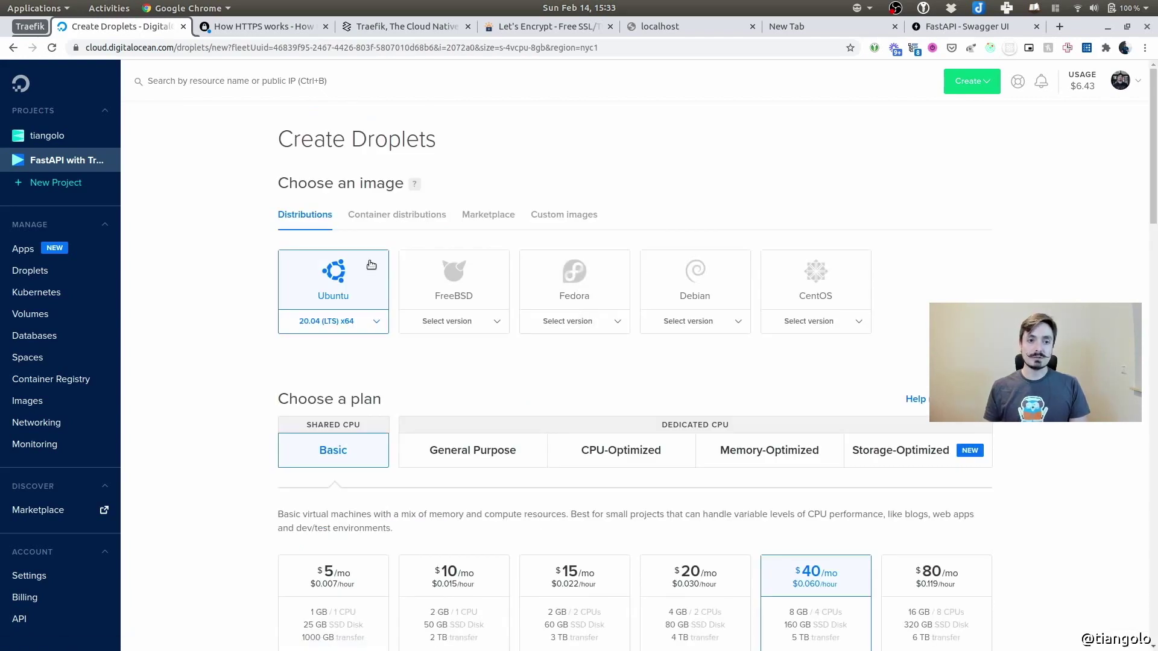
# Create an Ubuntu droplet on the $10/month 2 GB plan in Frankfurt with the personal SSH key
pyautogui.click(337, 281)
pyautogui.scroll(-2, 233, 292)
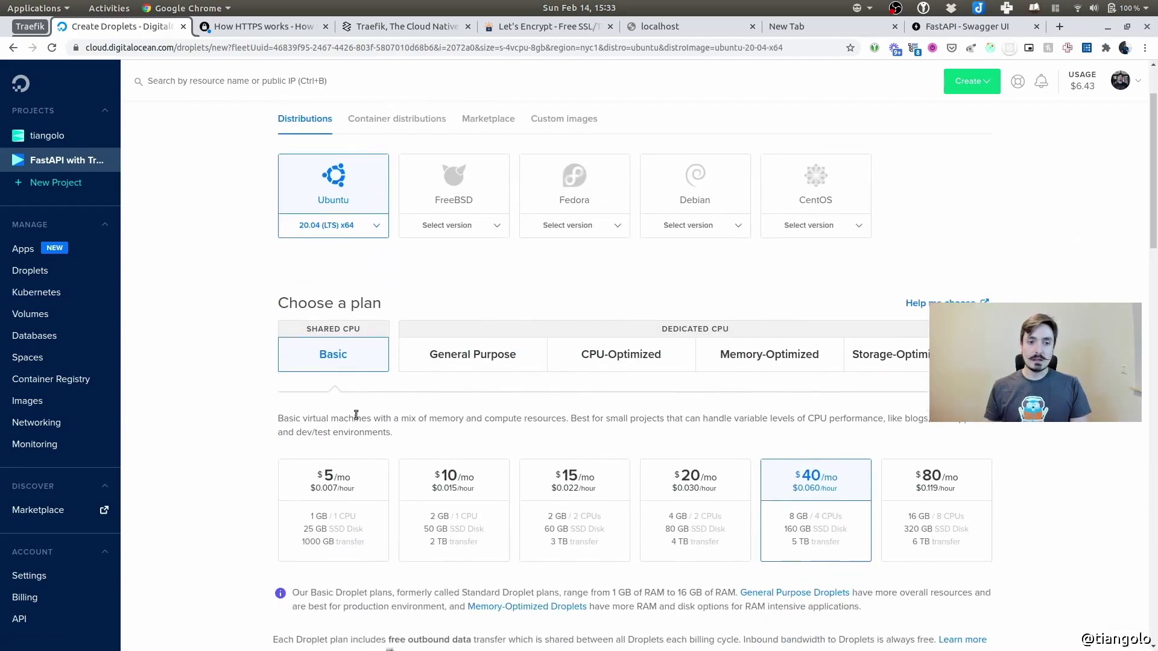
pyautogui.scroll(-4, 336, 356)
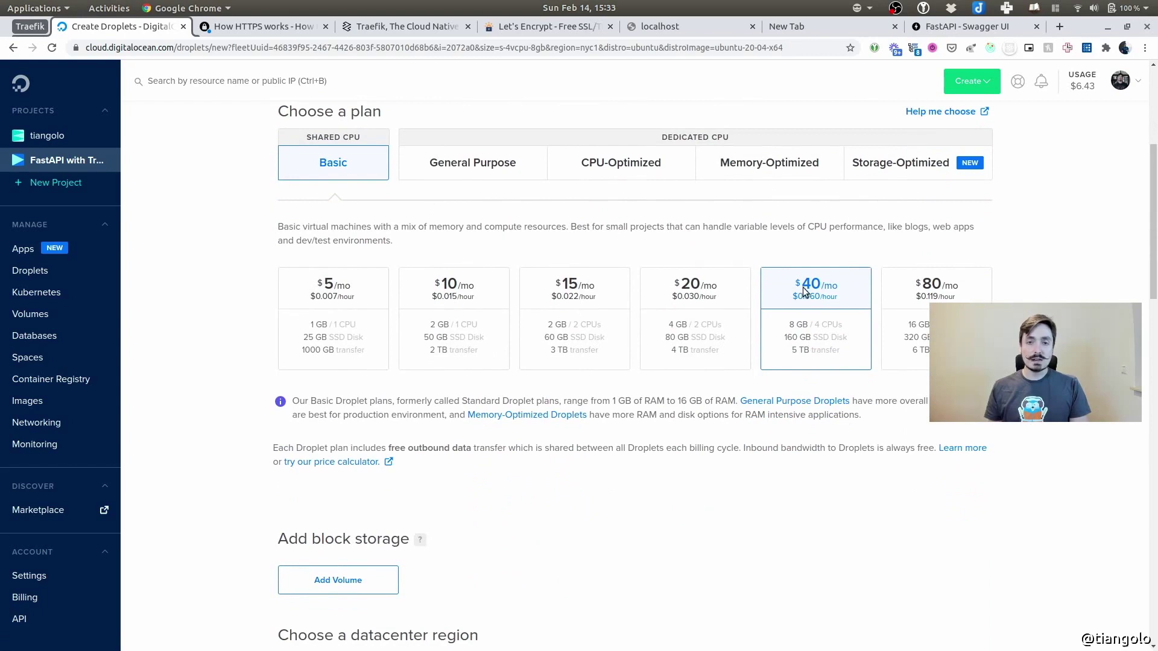
pyautogui.click(480, 344)
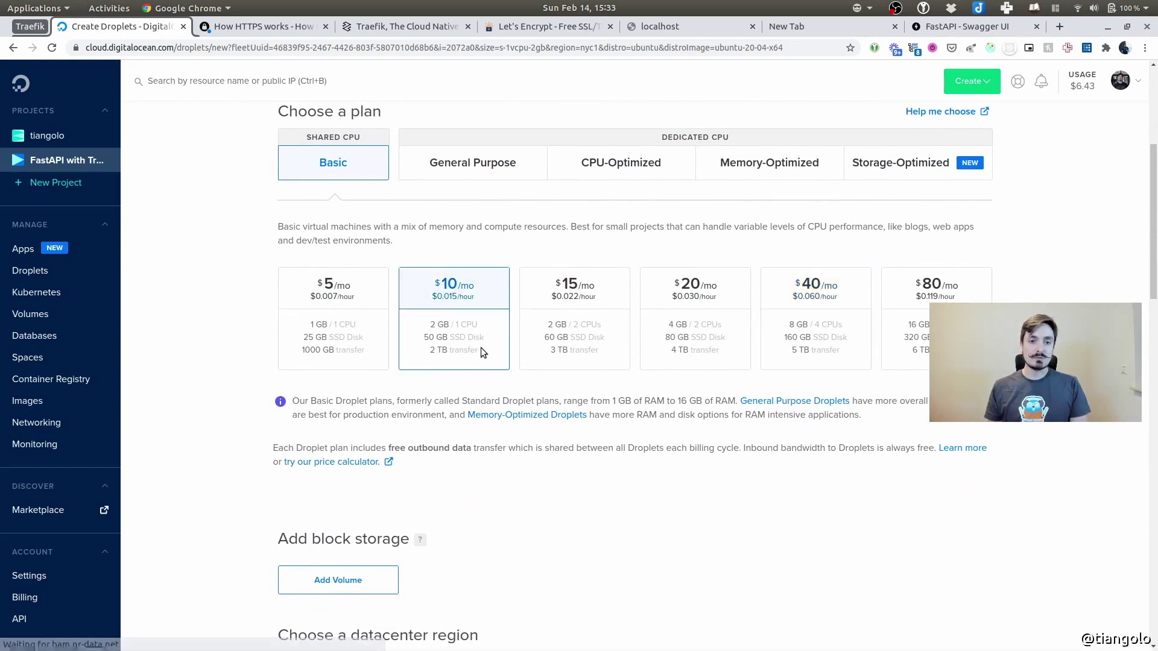
pyautogui.scroll(-7, 484, 351)
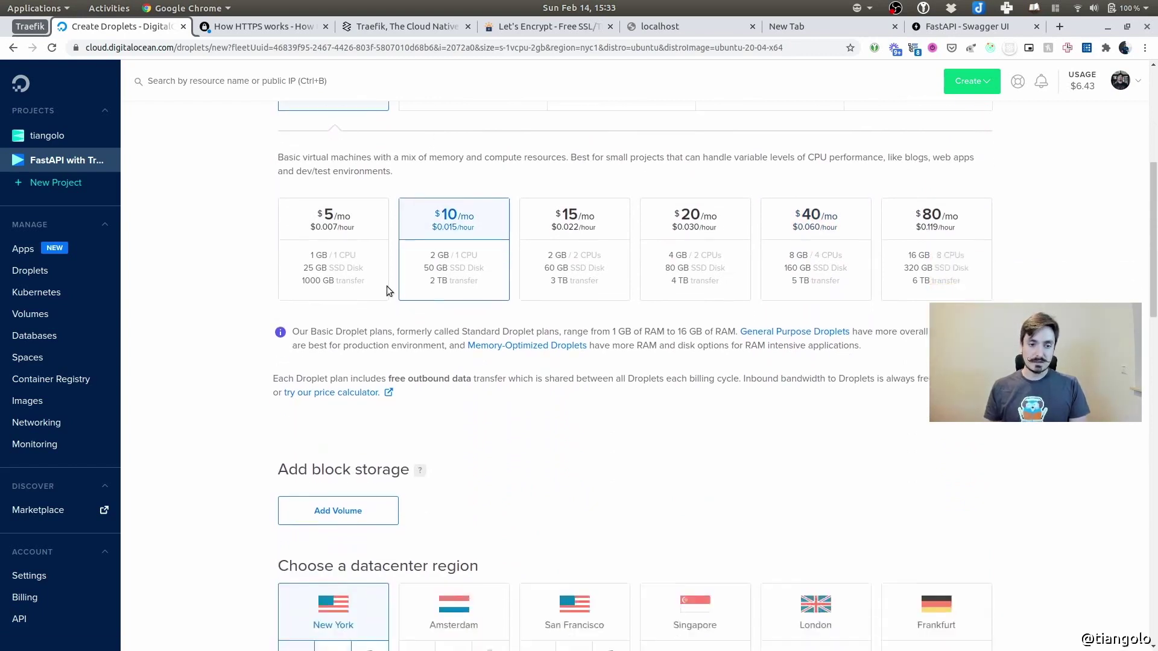
pyautogui.click(937, 343)
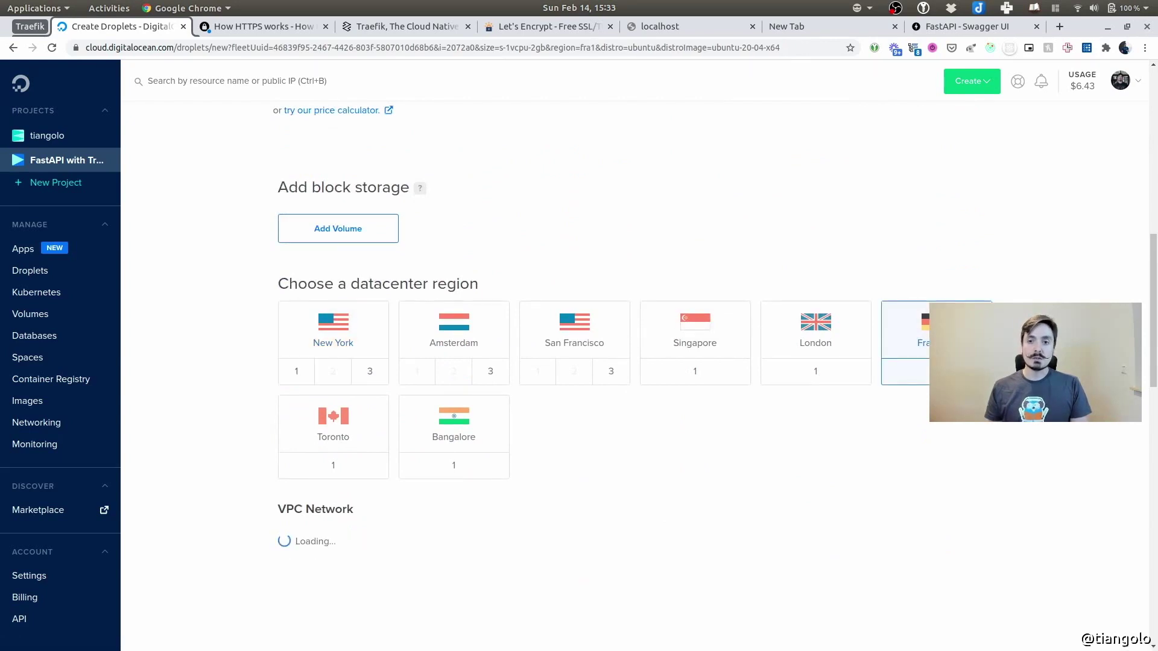
pyautogui.scroll(-7, 989, 200)
pyautogui.scroll(-2, 517, 432)
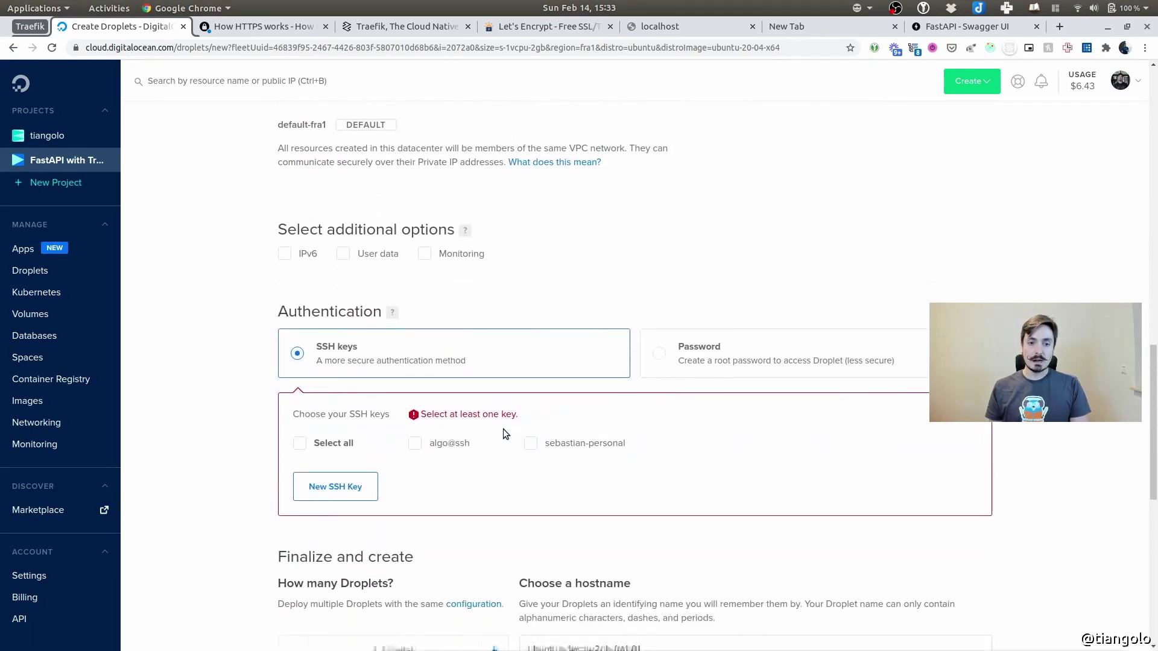
pyautogui.click(530, 444)
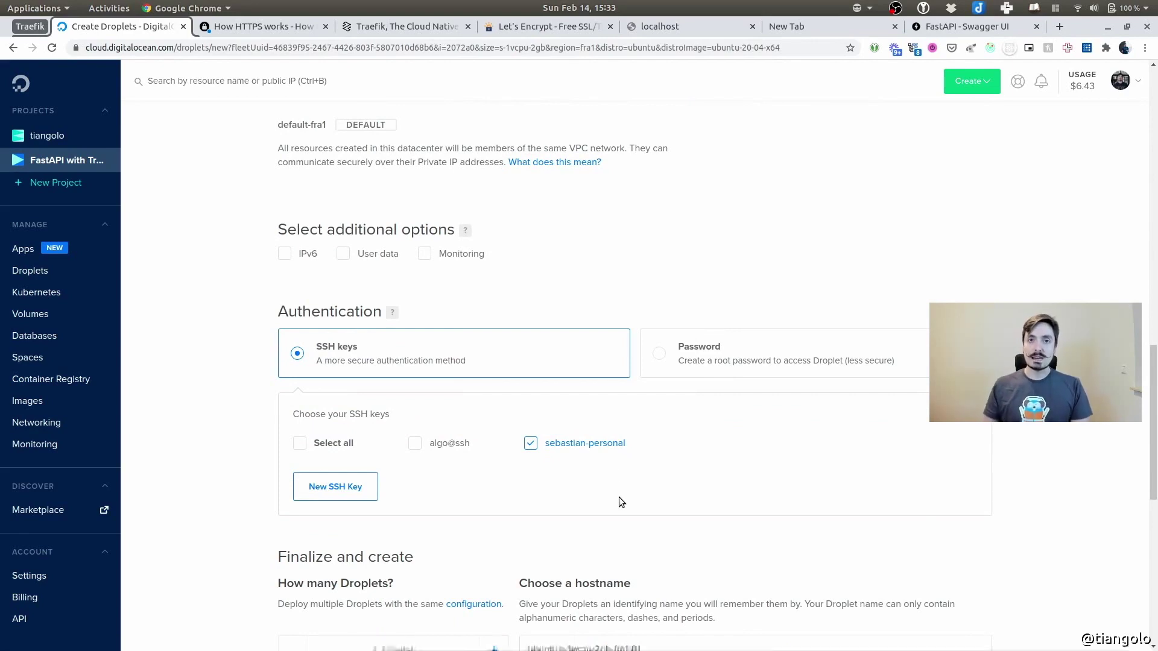
pyautogui.scroll(-5, 624, 475)
pyautogui.scroll(-4, 304, 400)
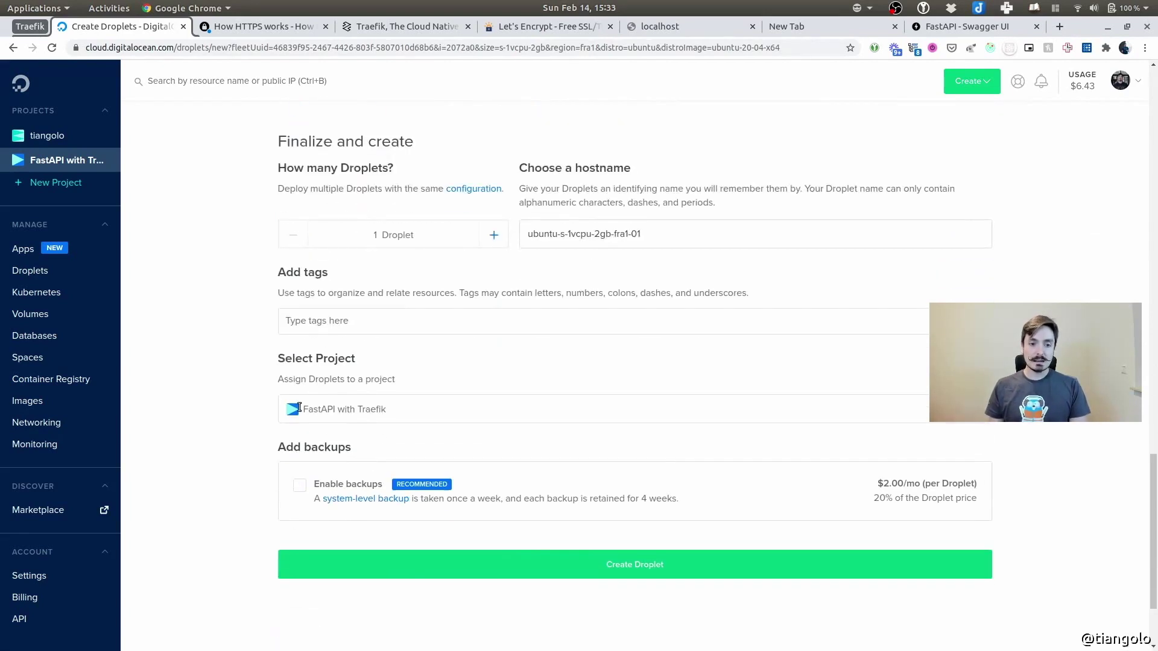
pyautogui.click(628, 501)
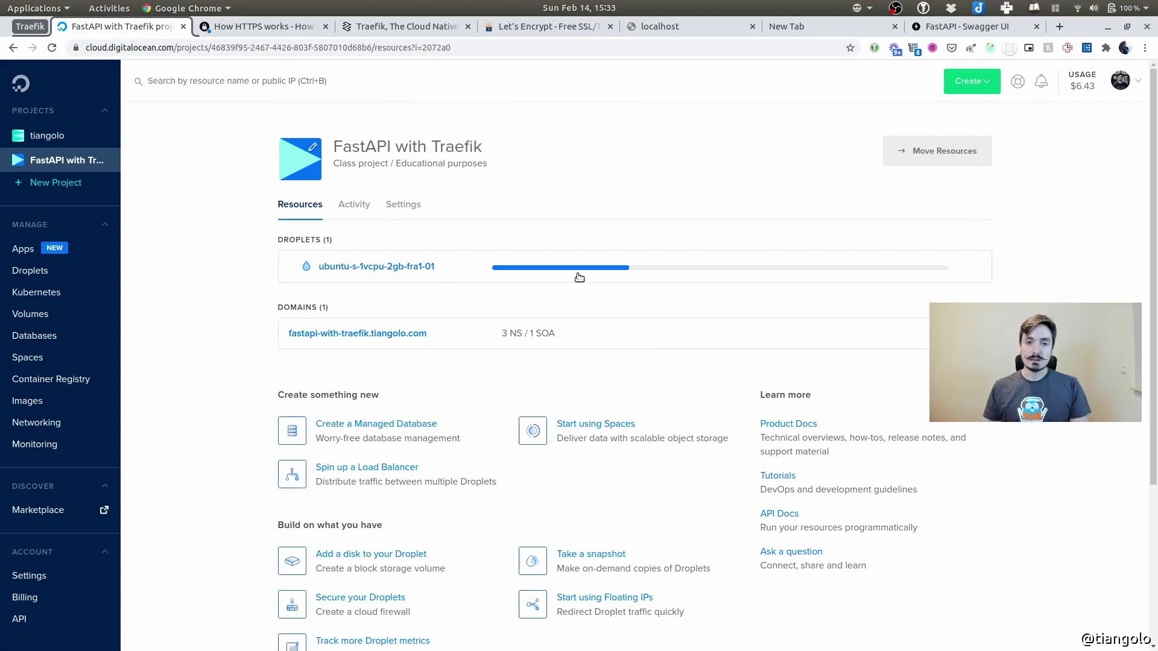
pyautogui.click(368, 263)
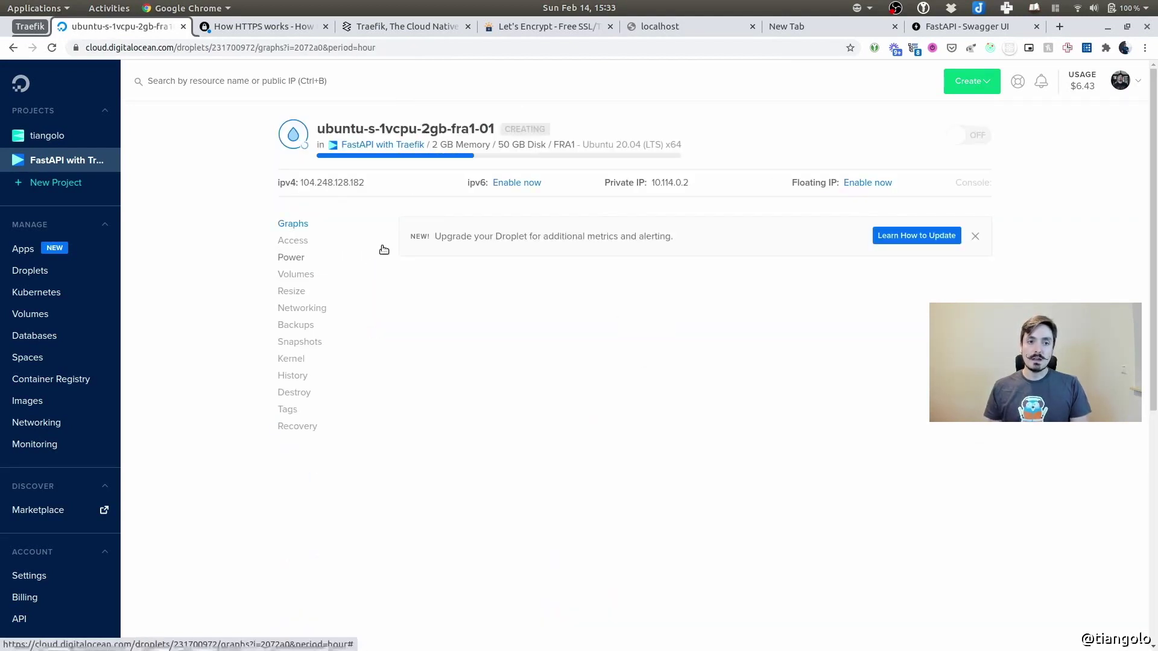
pyautogui.moveTo(307, 184)
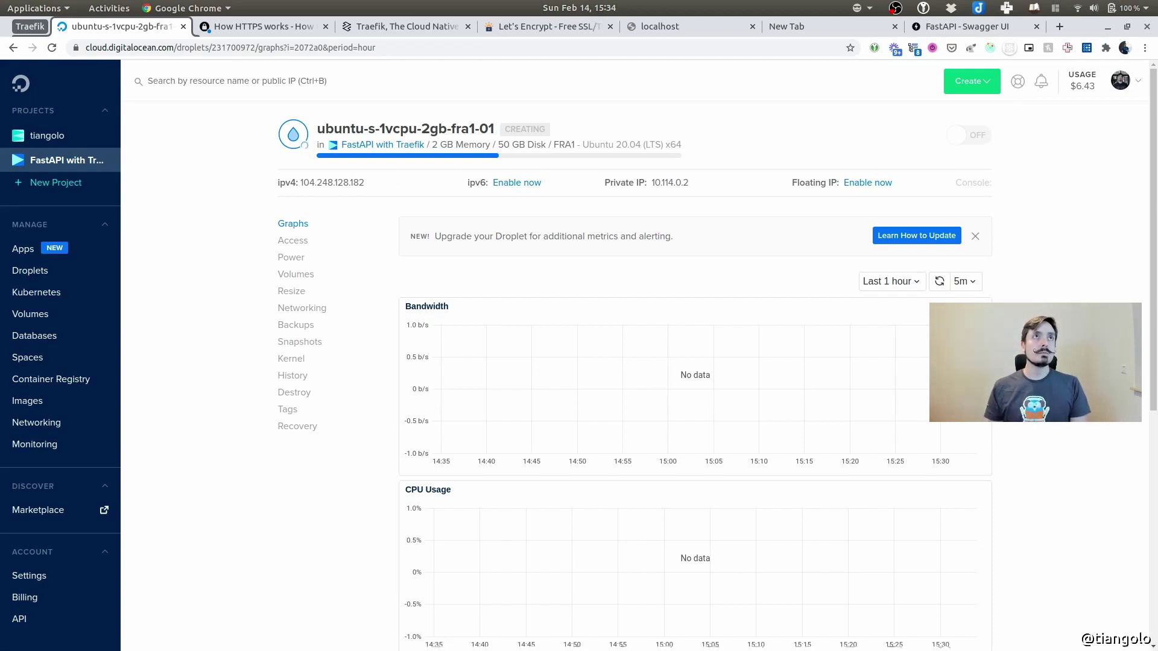
pyautogui.click(66, 161)
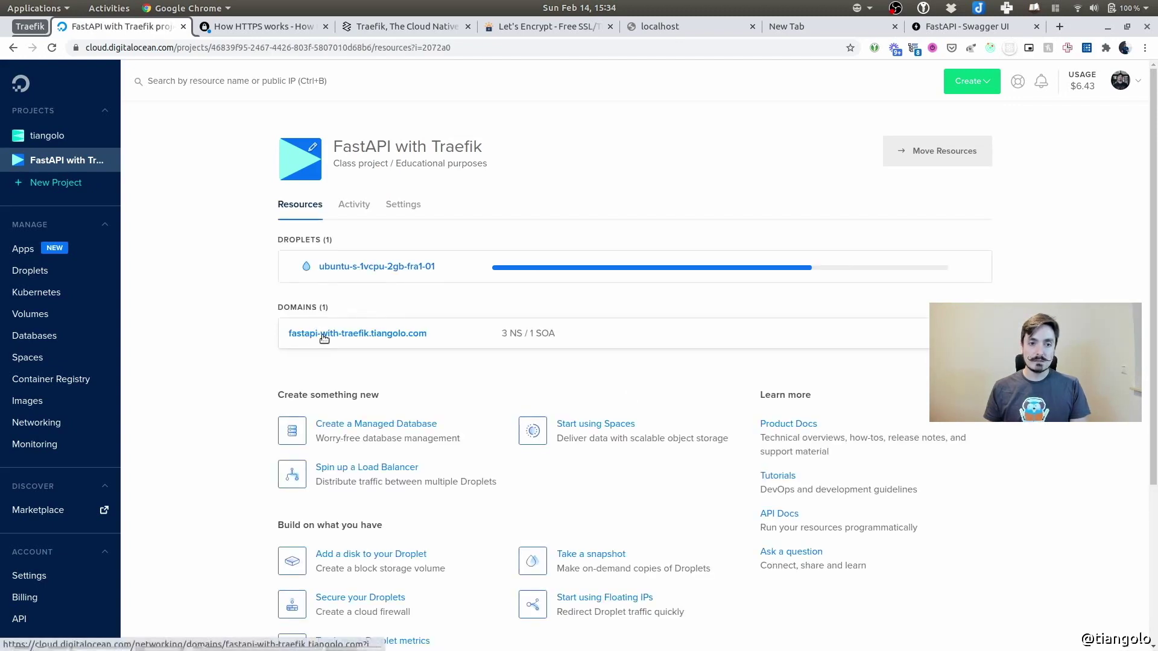
# Add an '@' A record for fastapi-with-traefik.tiangolo.com directed to the ubuntu-s-1vcpu-2gb-fra1-01 droplet
pyautogui.click(627, 360)
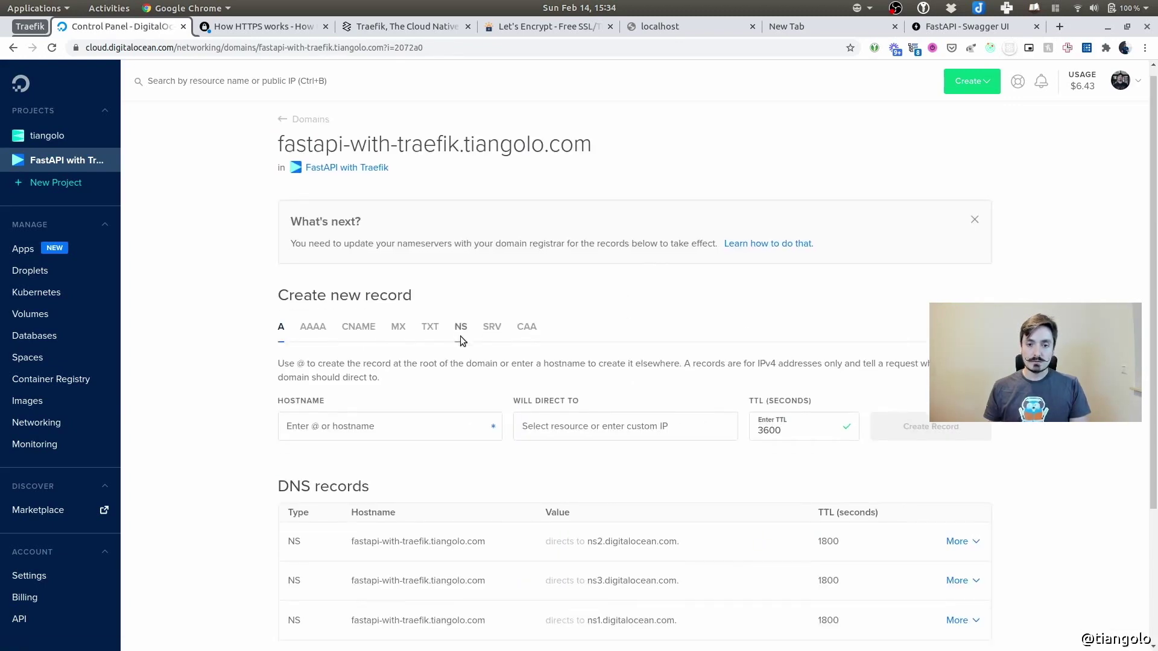
pyautogui.scroll(-2, 467, 353)
pyautogui.scroll(2, 625, 441)
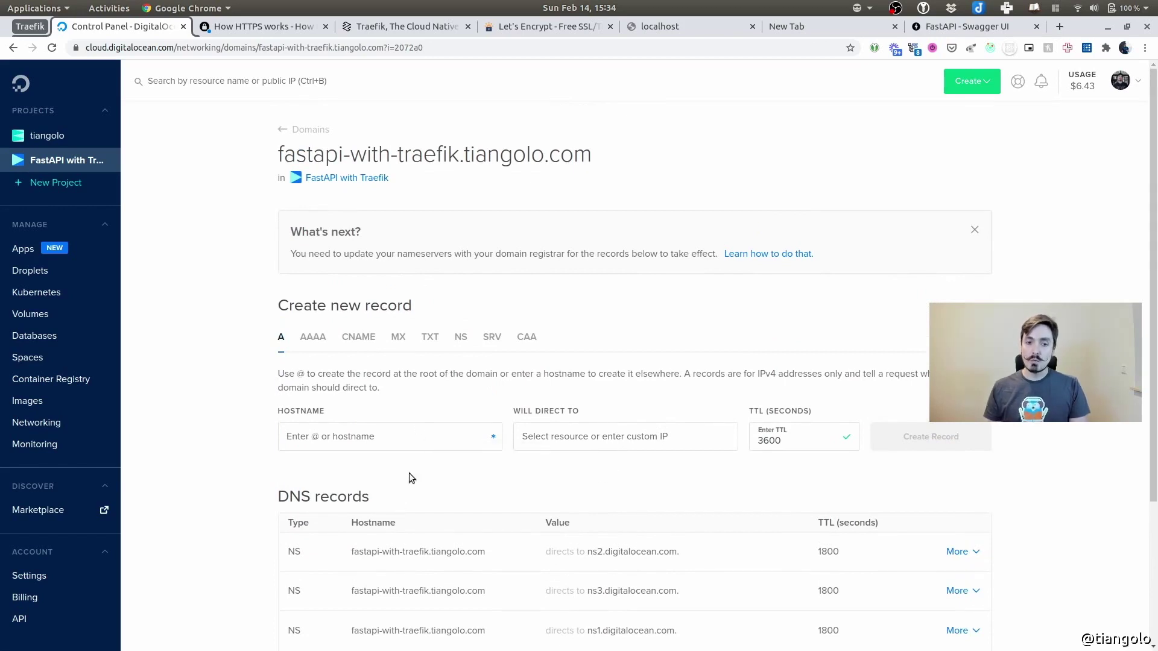
pyautogui.scroll(-1, 402, 489)
pyautogui.scroll(-3, 401, 483)
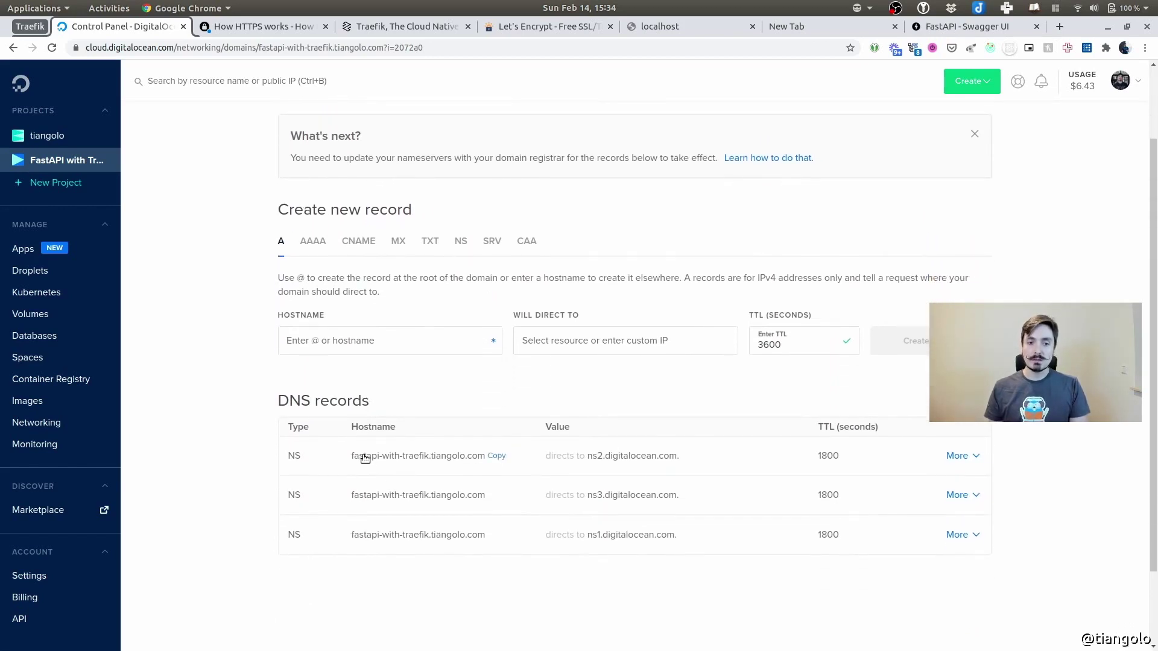
pyautogui.click(389, 346)
pyautogui.write('@')
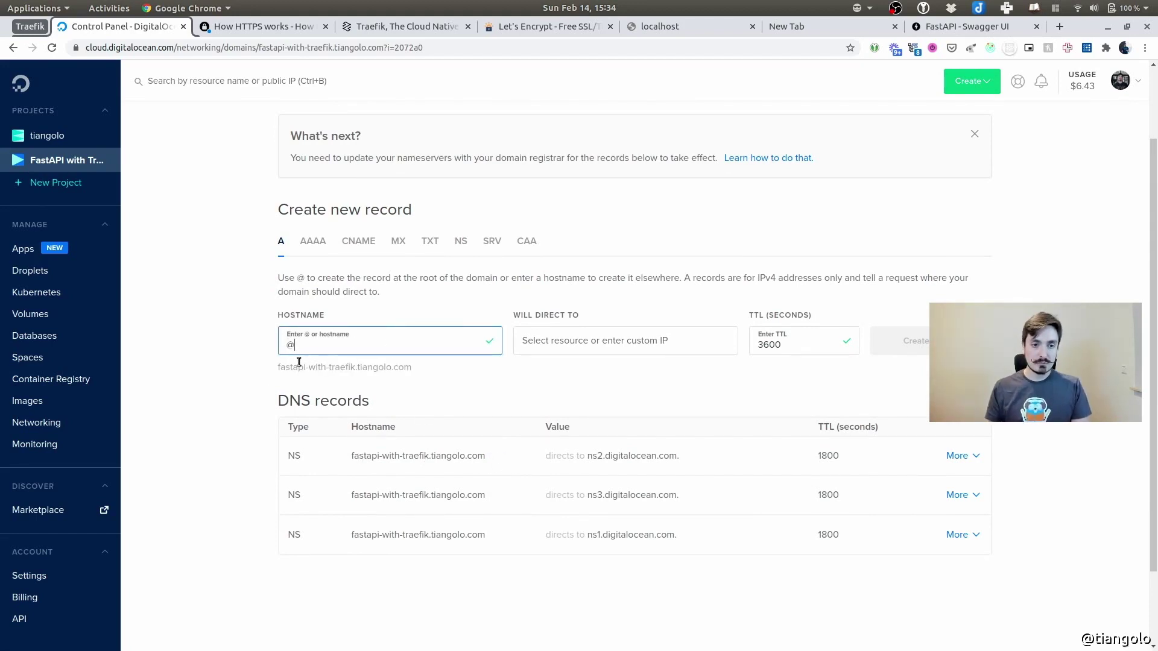
pyautogui.moveTo(278, 367); pyautogui.dragTo(573, 378)
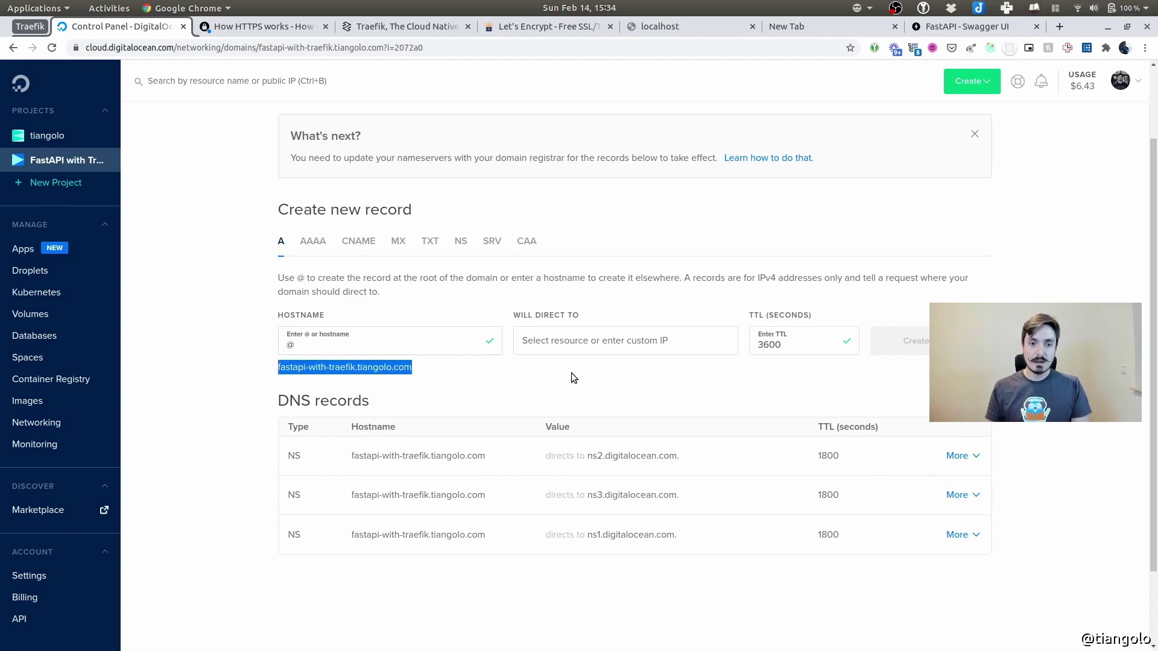
pyautogui.click(570, 372)
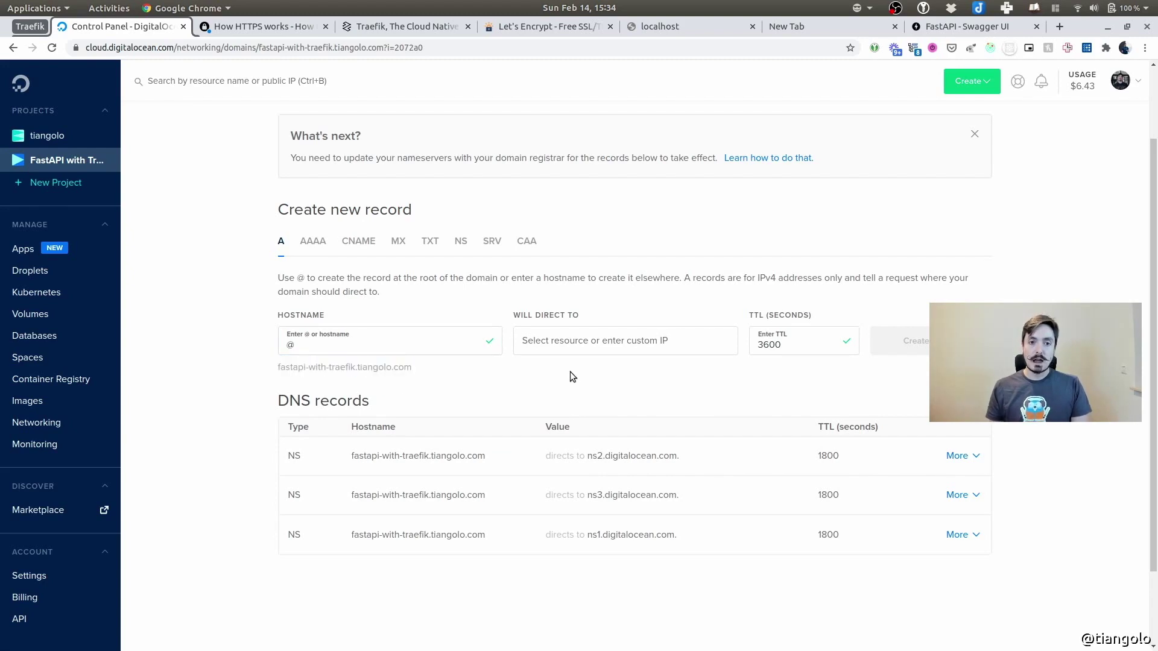
pyautogui.click(590, 341)
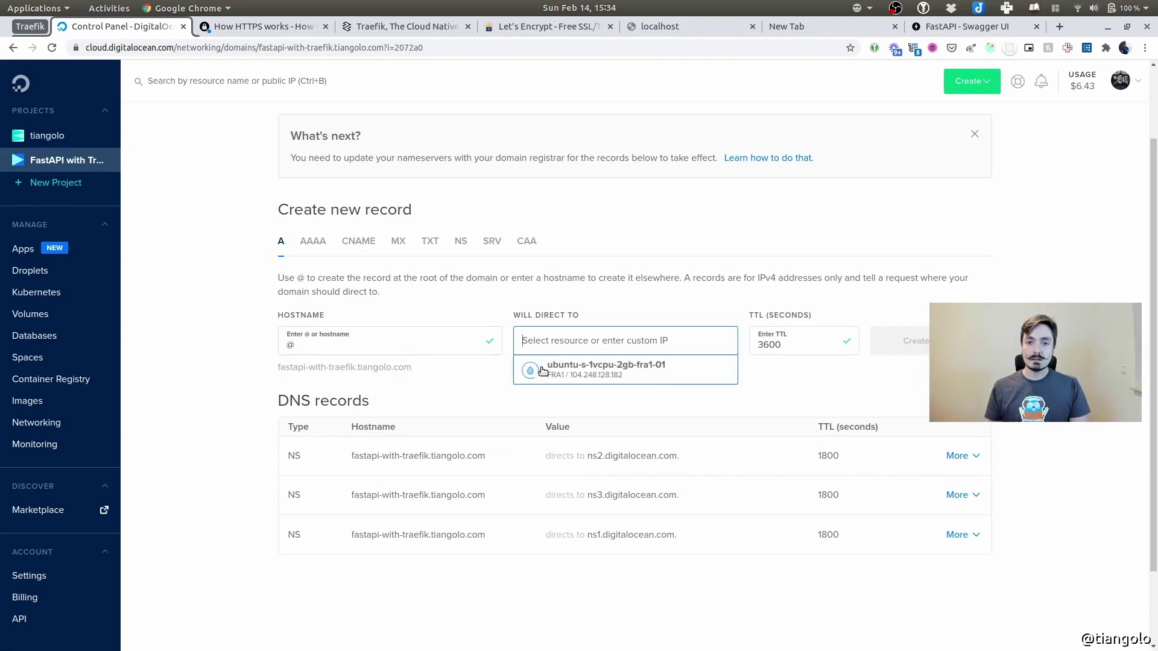
pyautogui.click(608, 375)
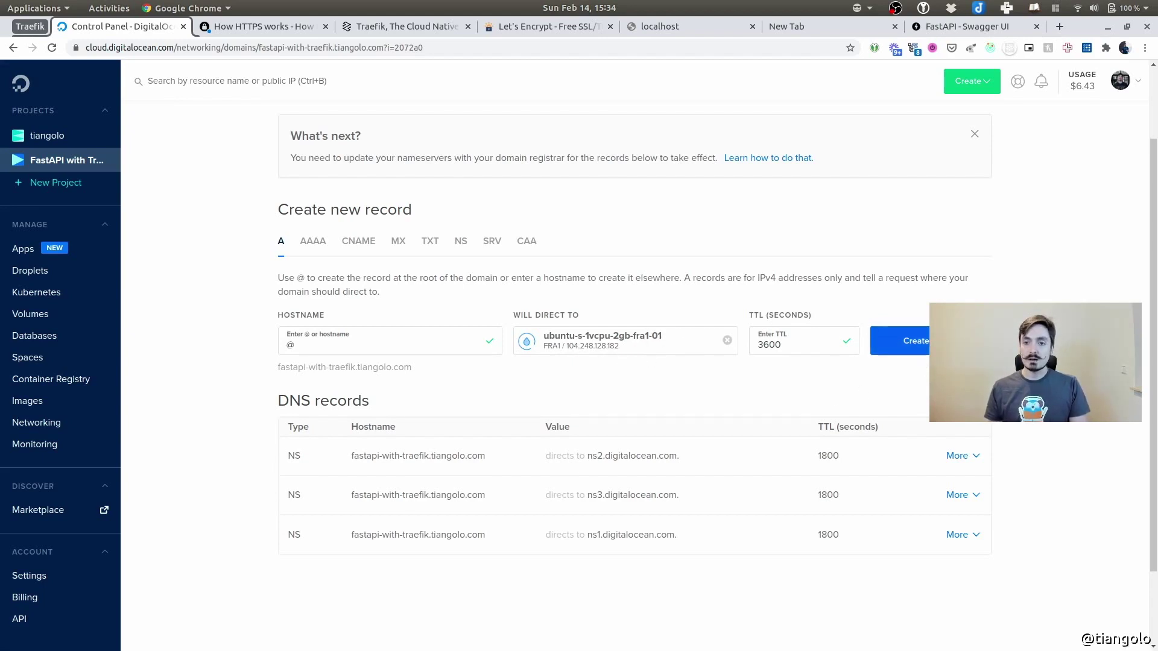
pyautogui.click(905, 341)
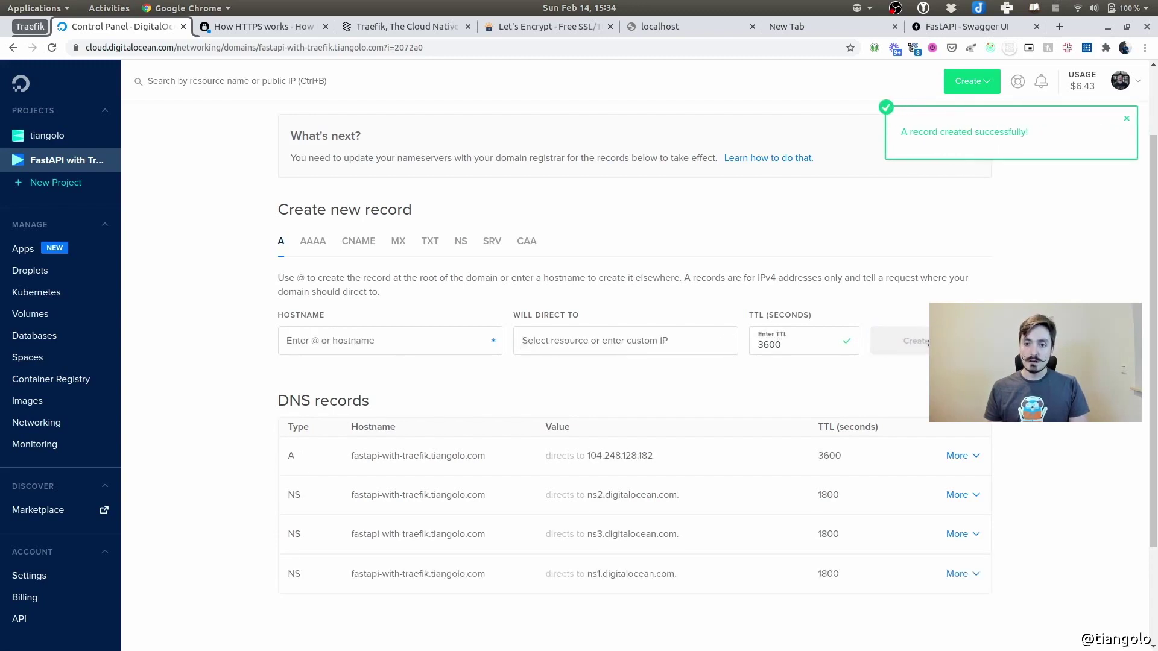
# Add a '*' wildcard A record for the domain pointing to the same droplet
pyautogui.click(396, 340)
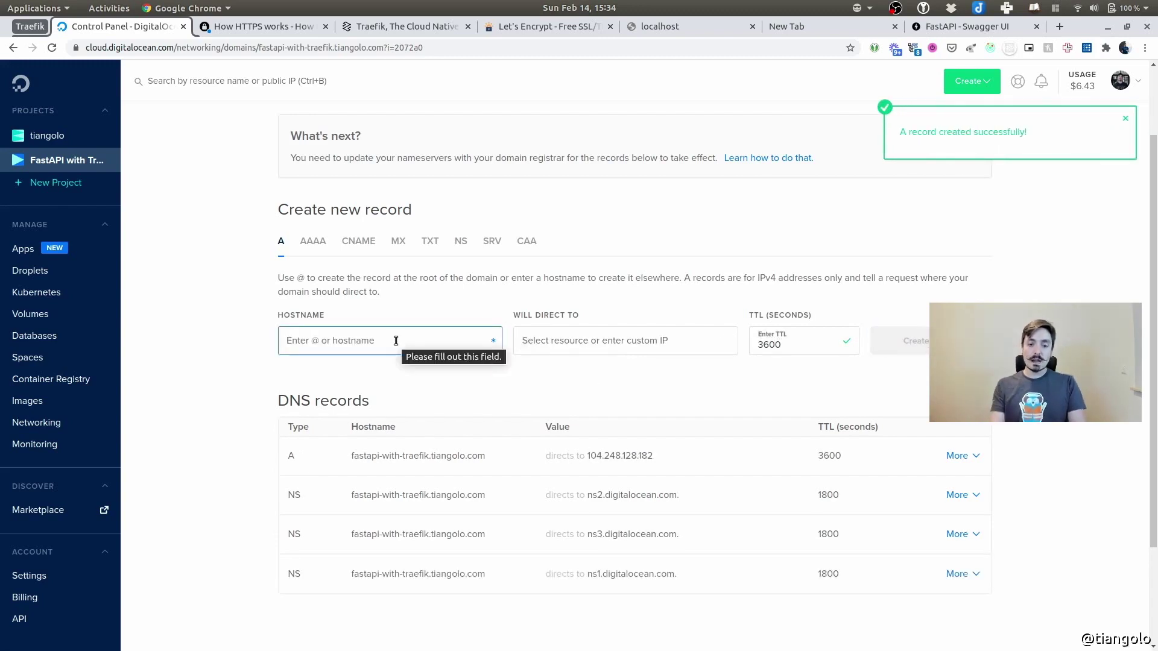
pyautogui.write('*')
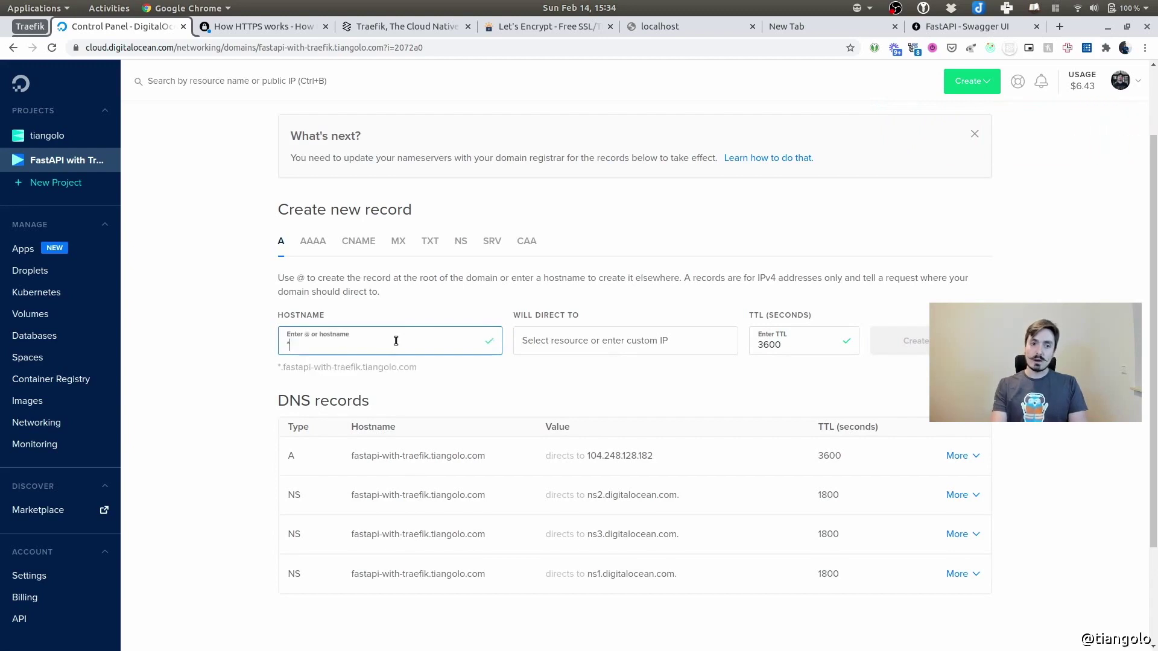
pyautogui.doubleClick(296, 345)
pyautogui.click(296, 345)
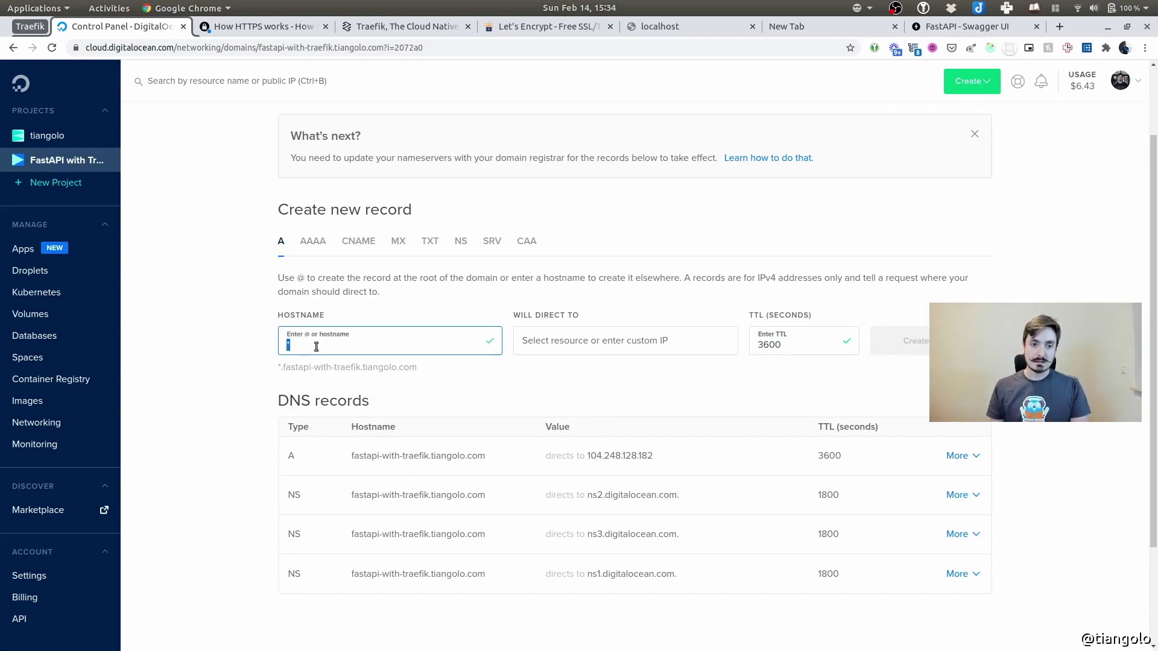
pyautogui.tripleClick(277, 366)
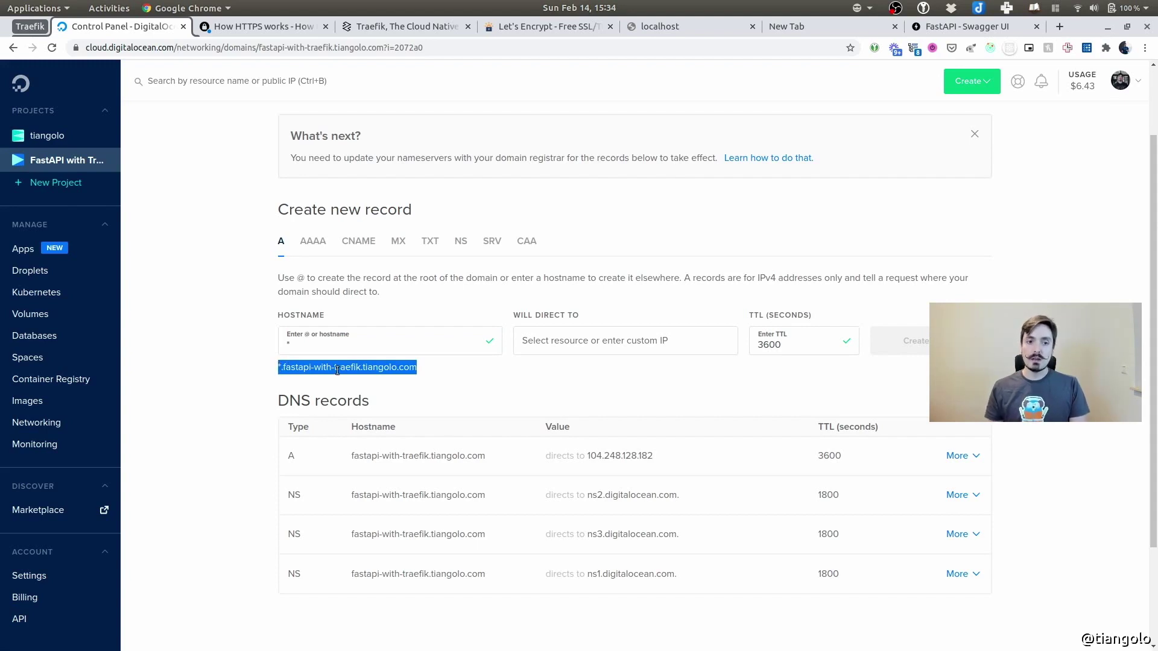
pyautogui.click(570, 366)
pyautogui.click(574, 343)
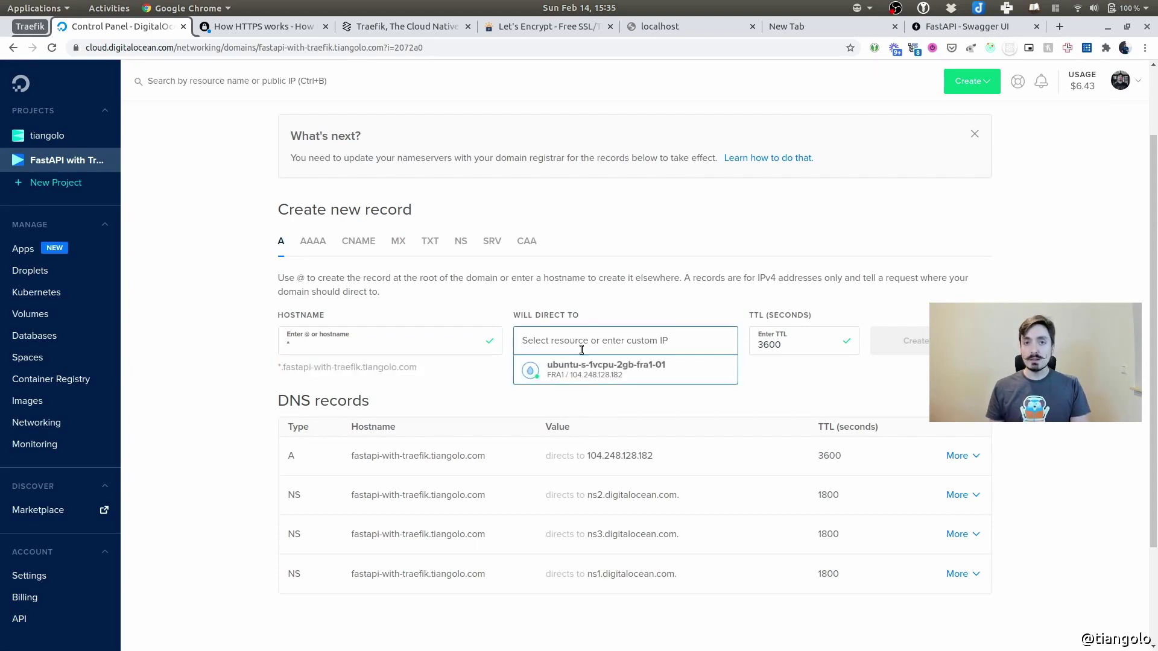
pyautogui.click(588, 367)
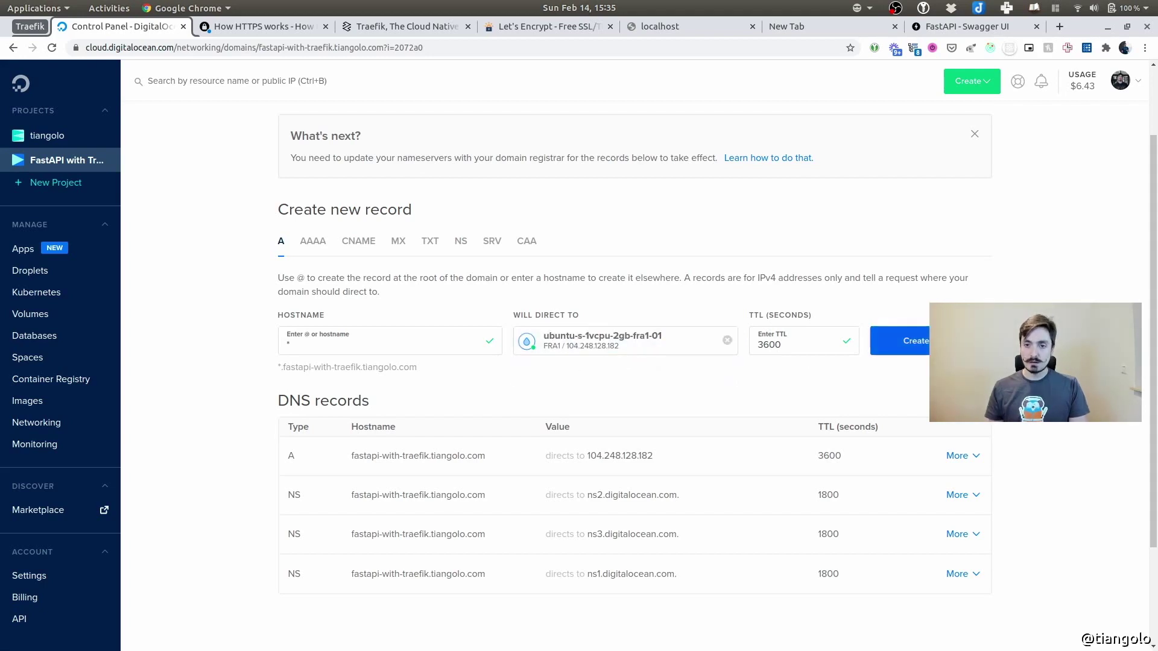
pyautogui.click(903, 349)
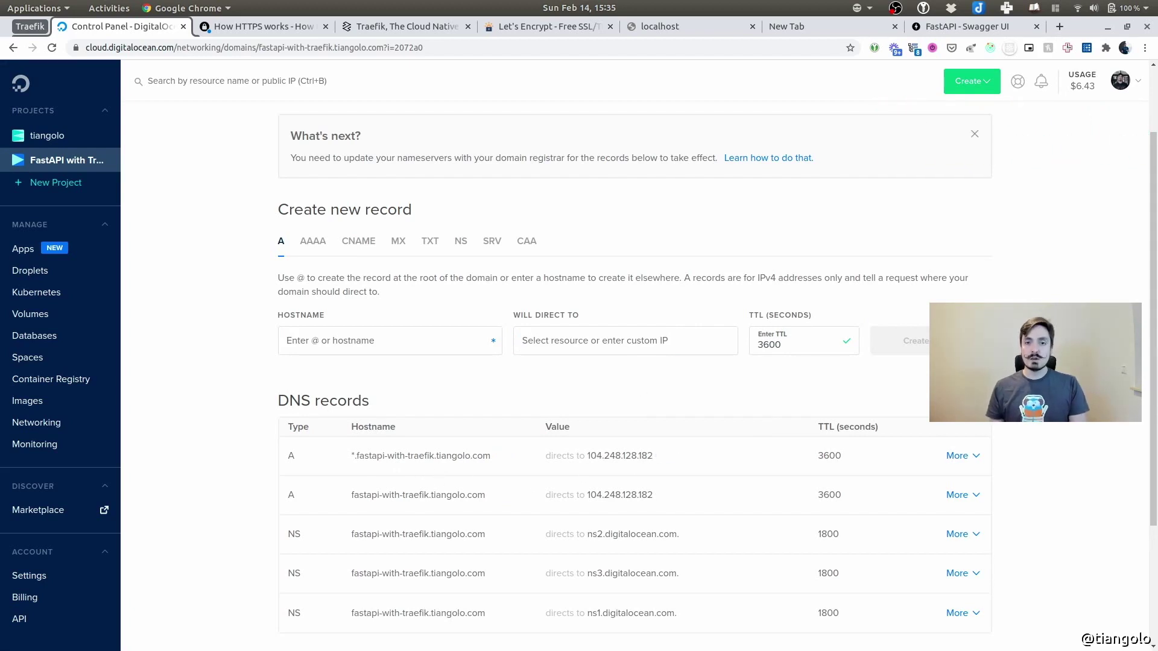
# Switch back to Visual Studio Code
pyautogui.hotkey('alt', 'Tab')
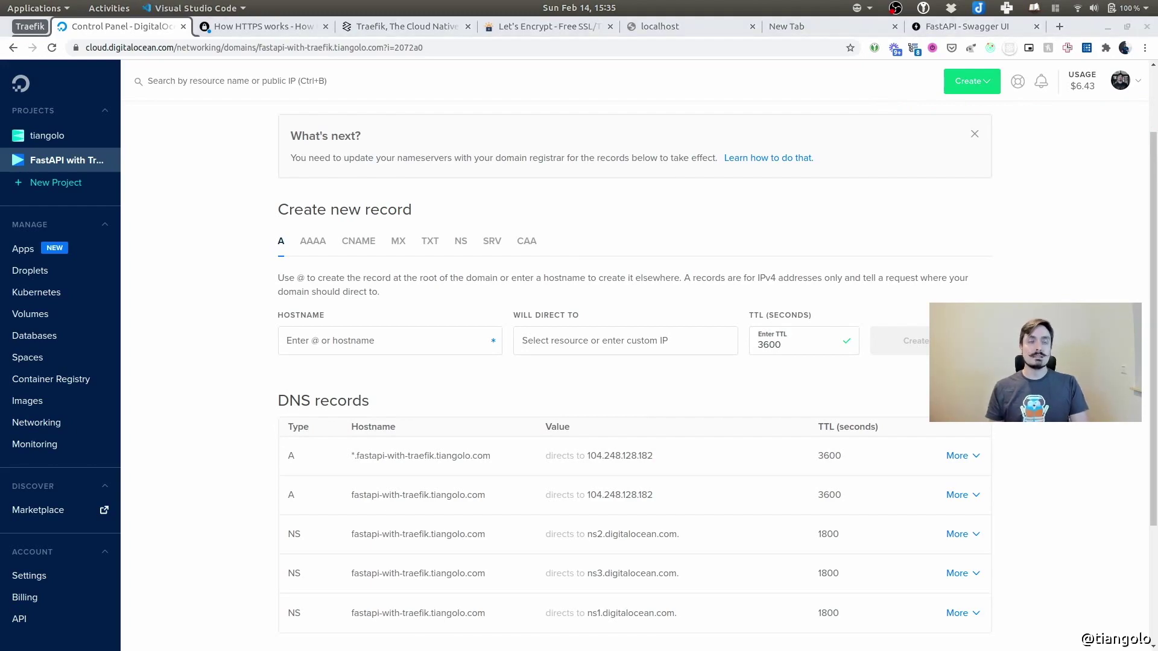
pyautogui.press('super')
pyautogui.click(321, 448)
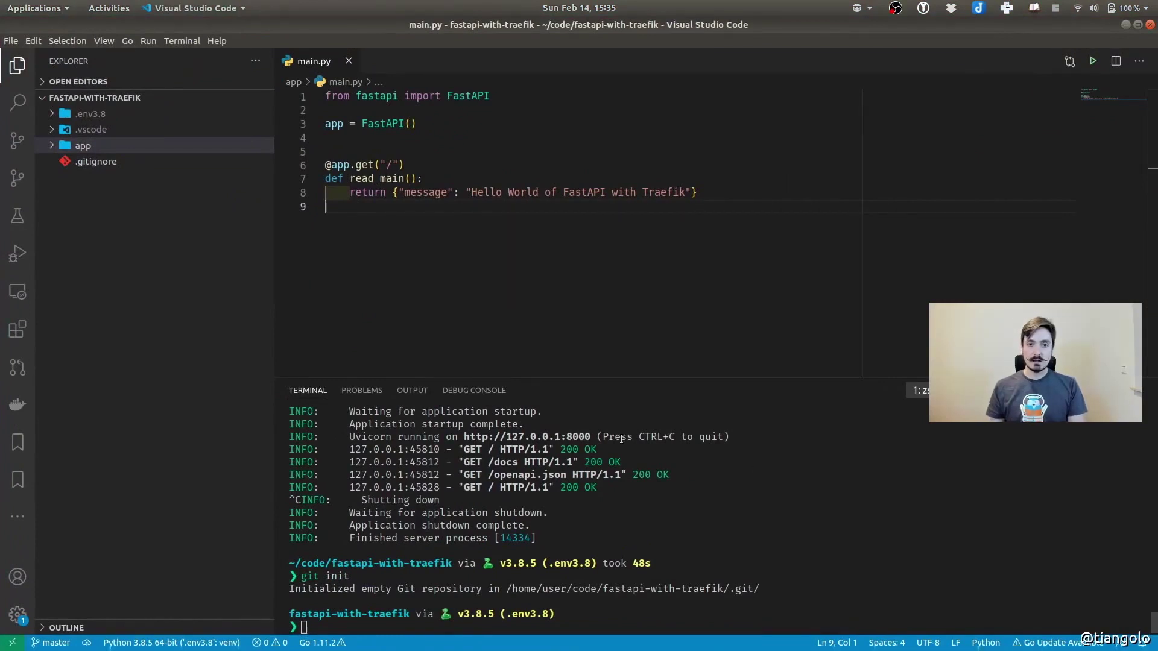
# Split the terminal and SSH as root into fastapi-with-traefik.tiangolo.com, accepting the host key with 'yes'
pyautogui.click(679, 518)
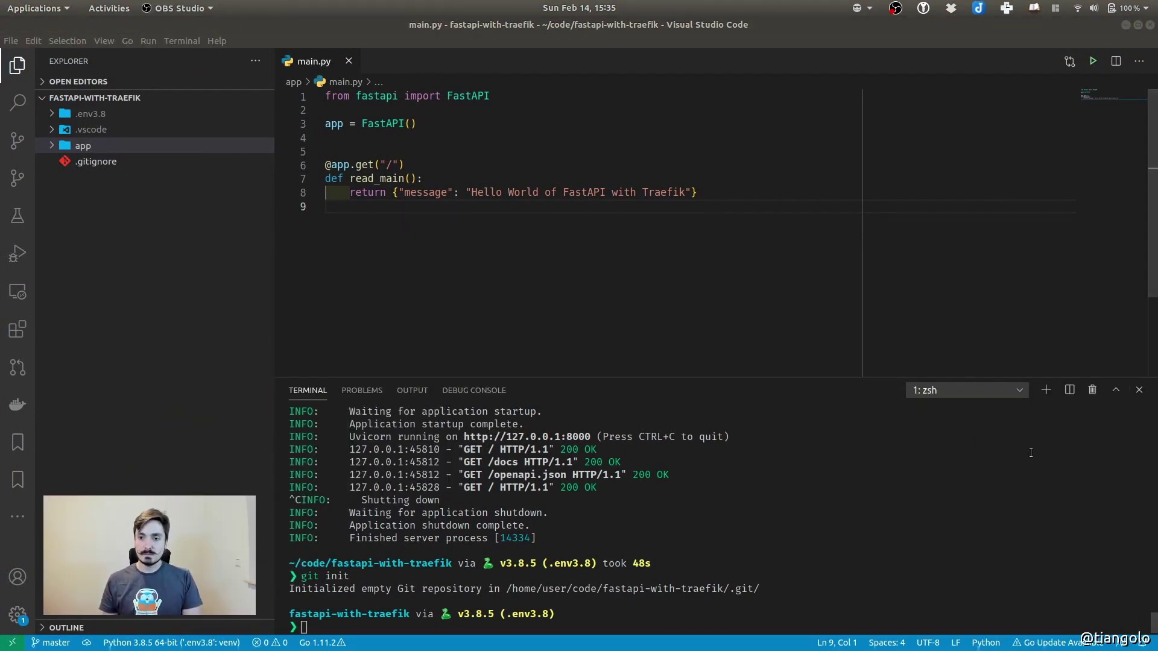
pyautogui.click(1069, 389)
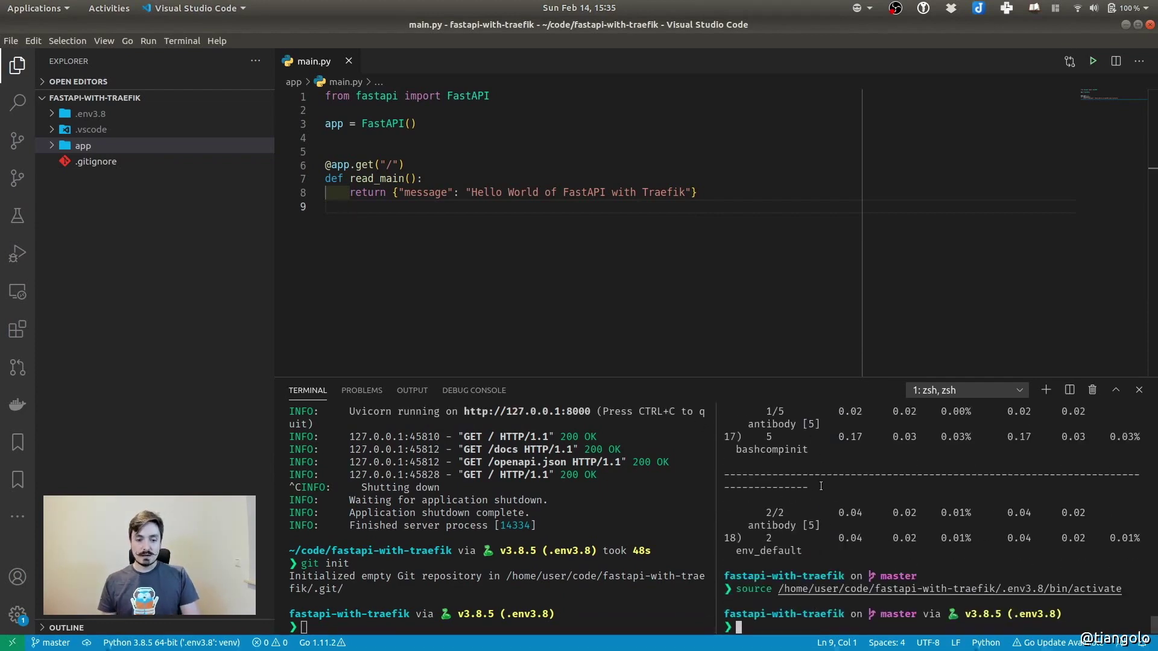
pyautogui.hotkey('ctrl', 'shift', 'v')
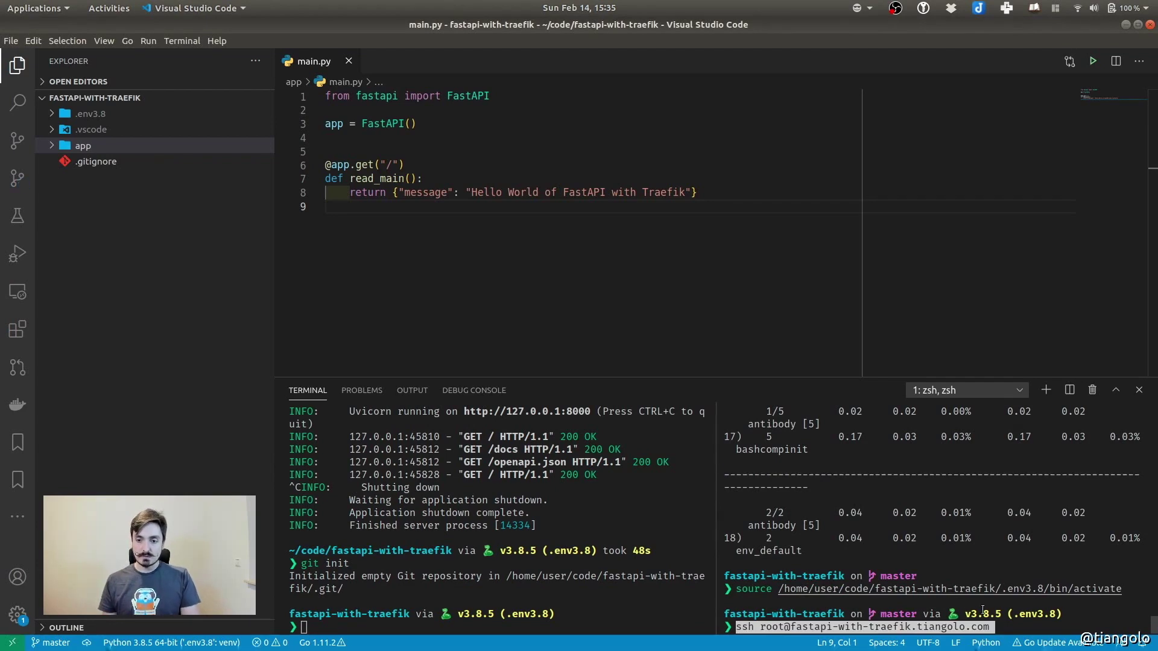
pyautogui.press('End')
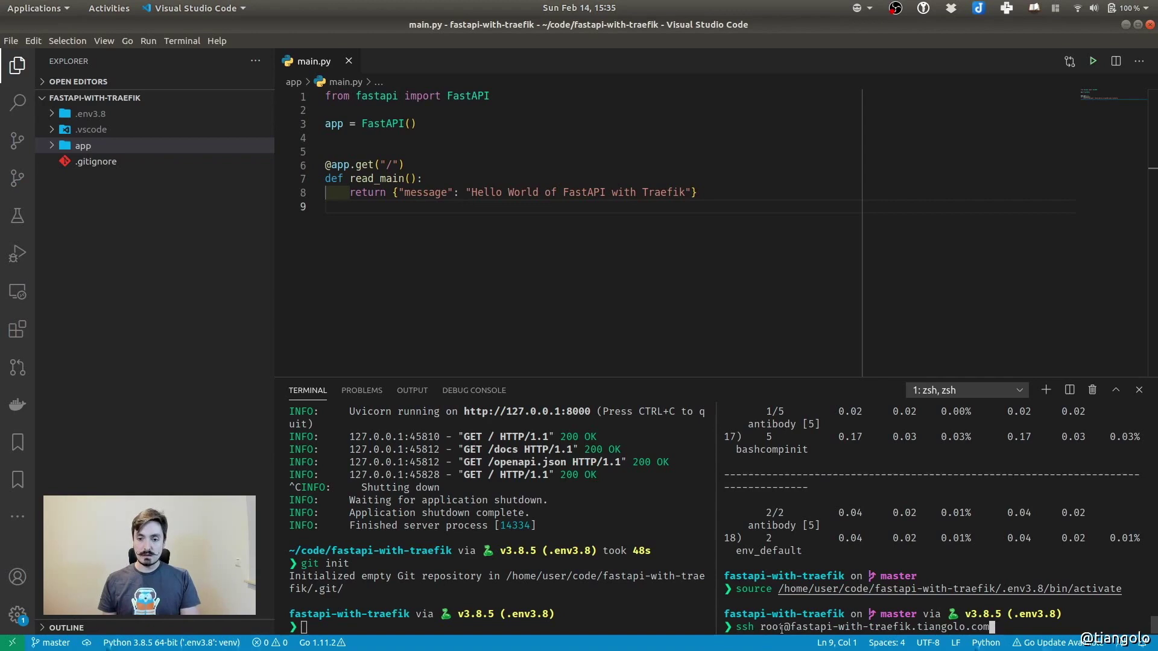
pyautogui.moveTo(791, 627); pyautogui.dragTo(991, 626)
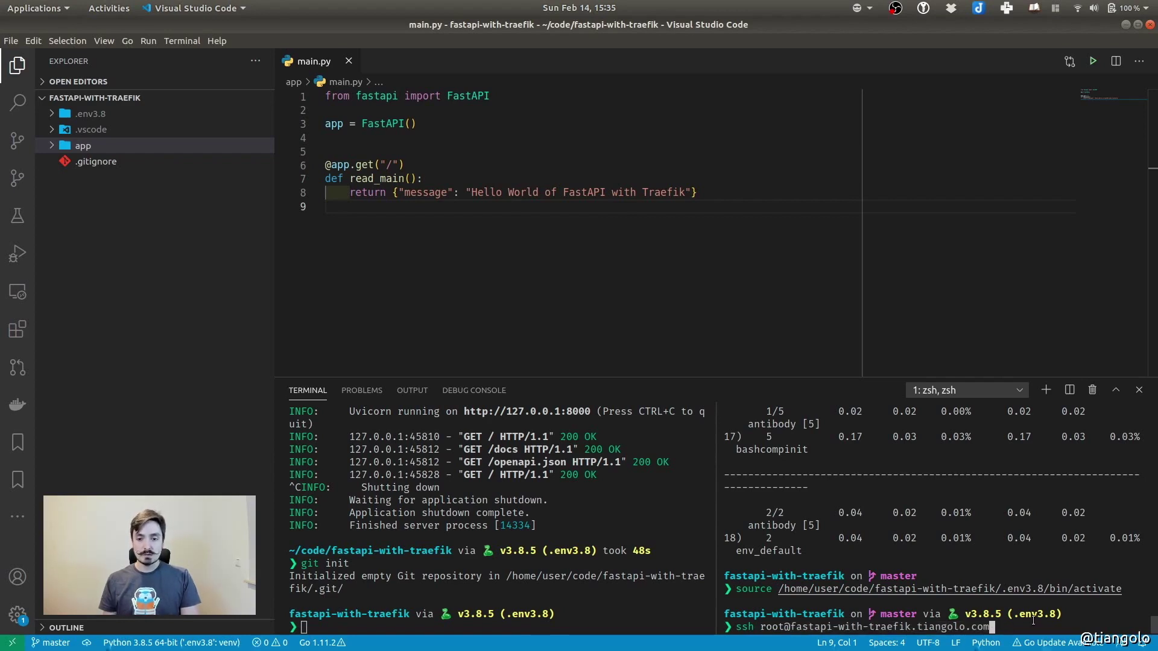
pyautogui.press('Return')
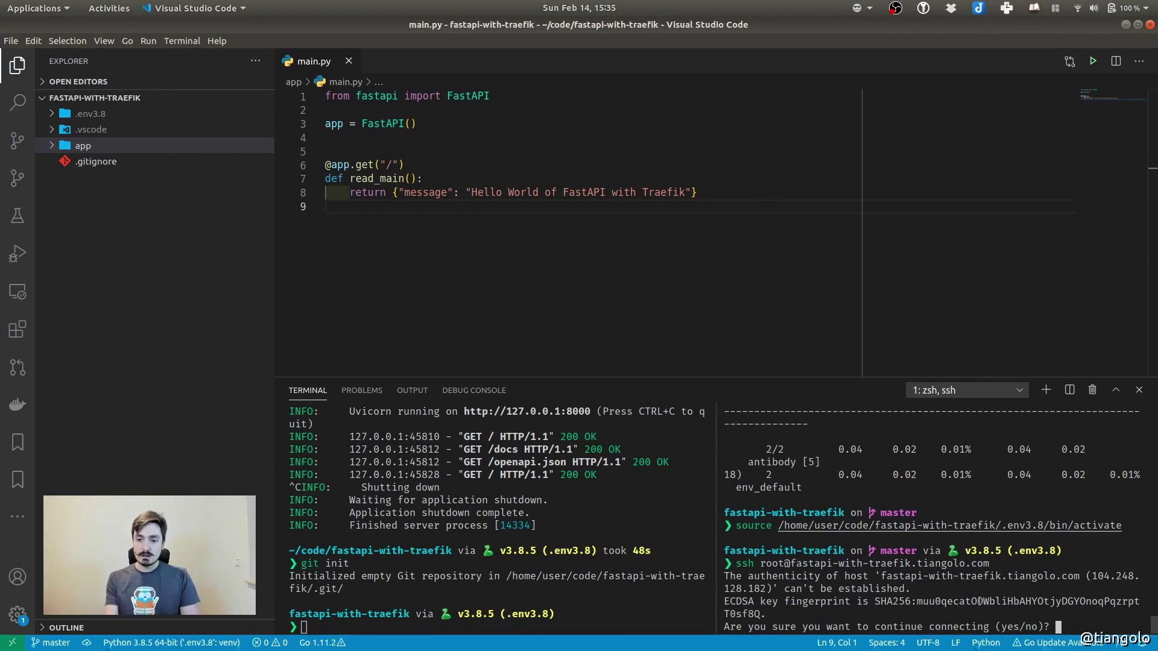
pyautogui.write('yes')
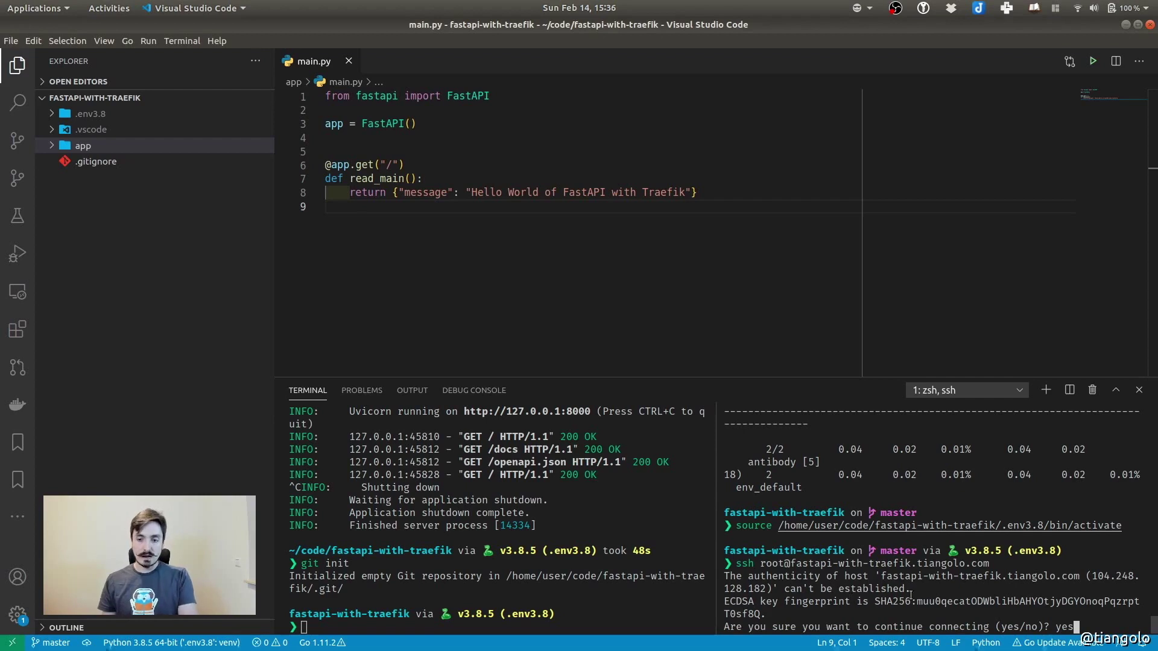
pyautogui.press('Return')
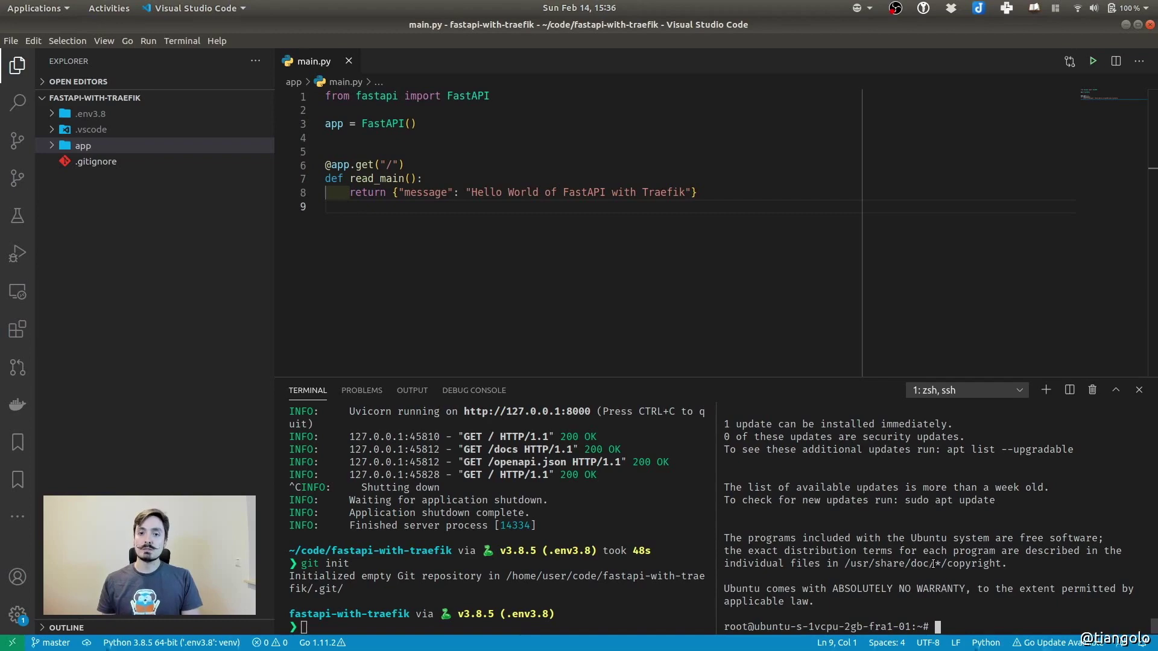
pyautogui.press('super')
# Check the droplet's details in the FastAPI with Traefik project and dismiss the creation notice
pyautogui.click(565, 218)
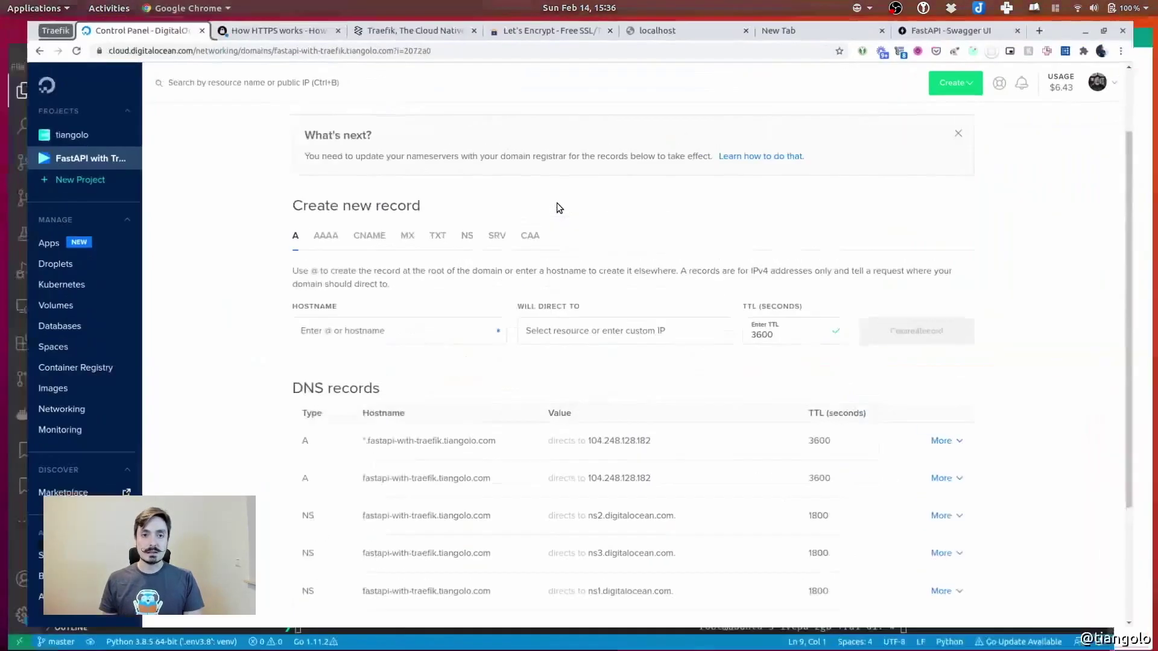
pyautogui.click(91, 170)
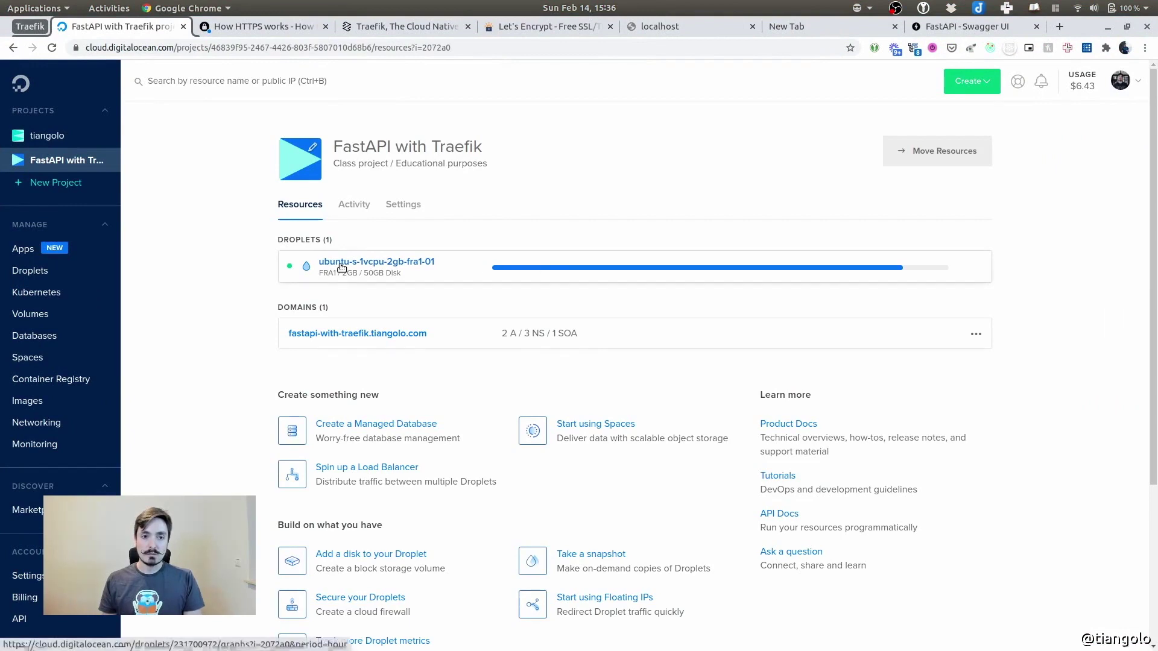
pyautogui.click(338, 262)
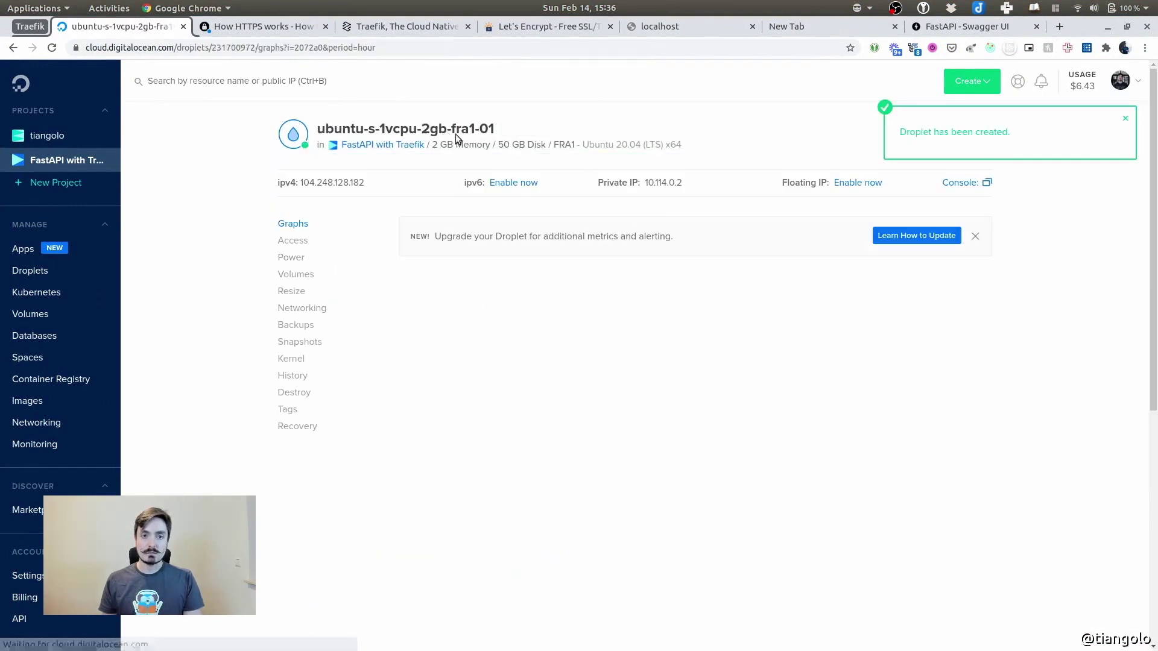
pyautogui.click(1125, 119)
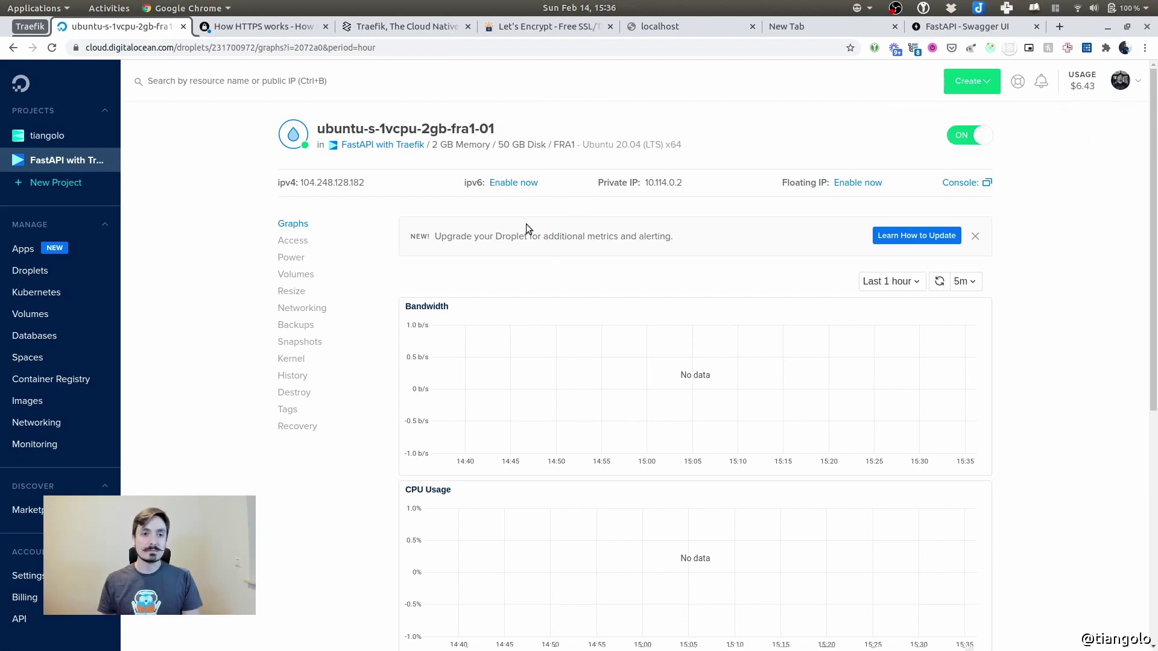
pyautogui.click(76, 164)
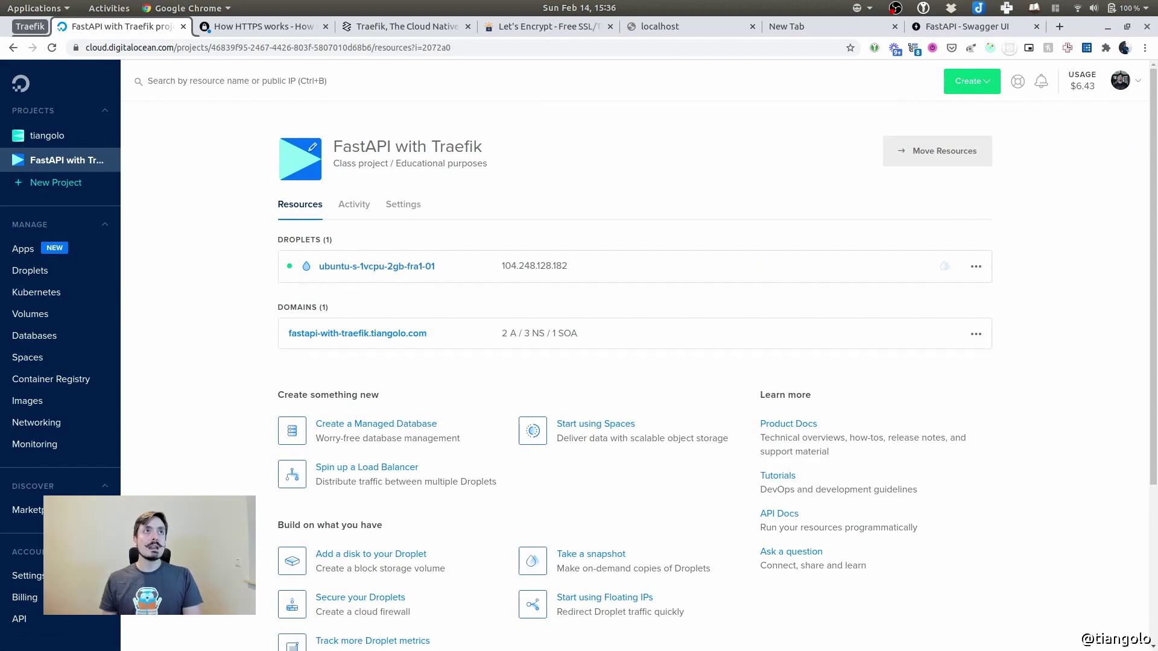
# Return to Visual Studio Code
pyautogui.hotkey('alt', 'Tab')
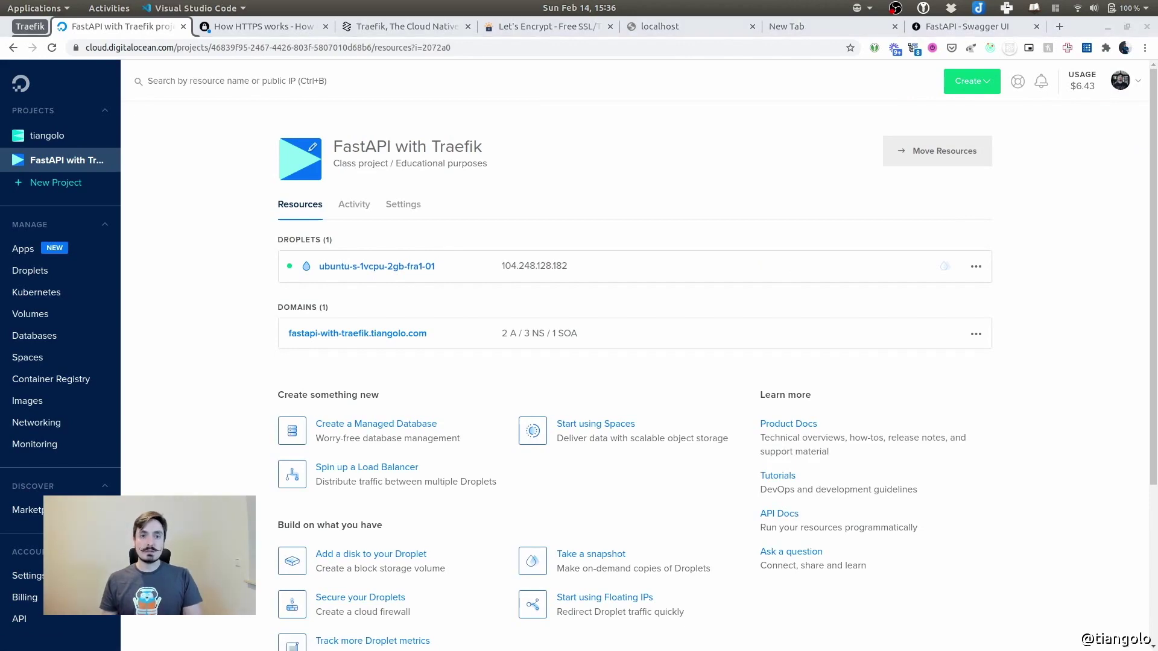
pyautogui.press('super')
pyautogui.click(337, 515)
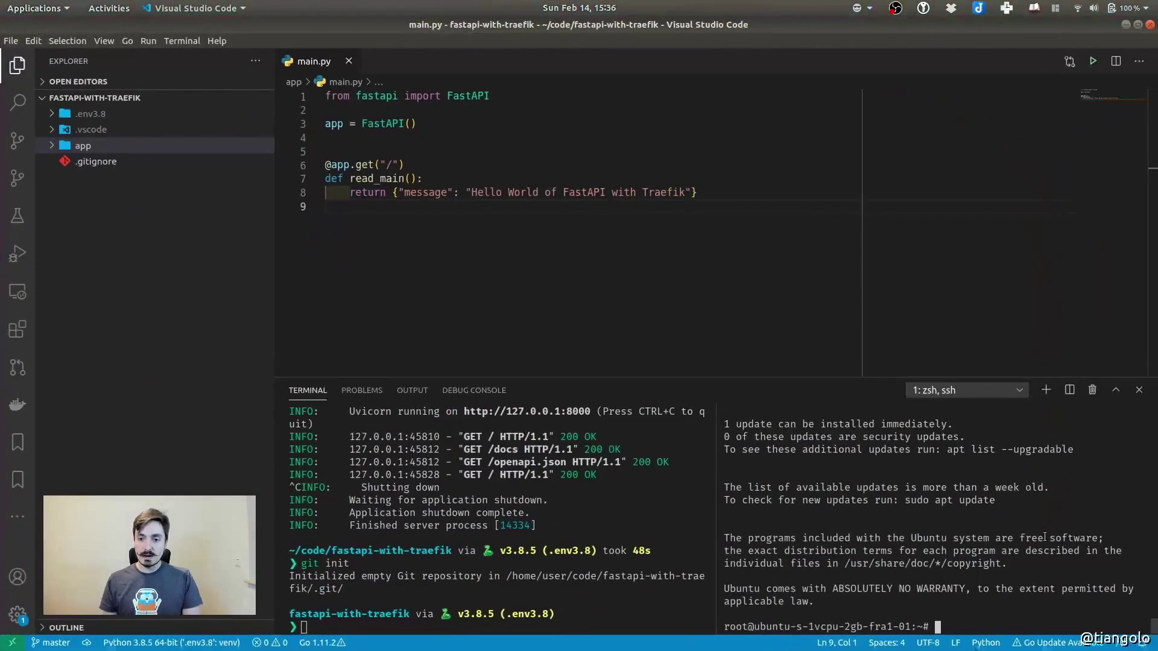
# Run apt update on the server to refresh its package lists
pyautogui.write('apt update')
pyautogui.press('Return')
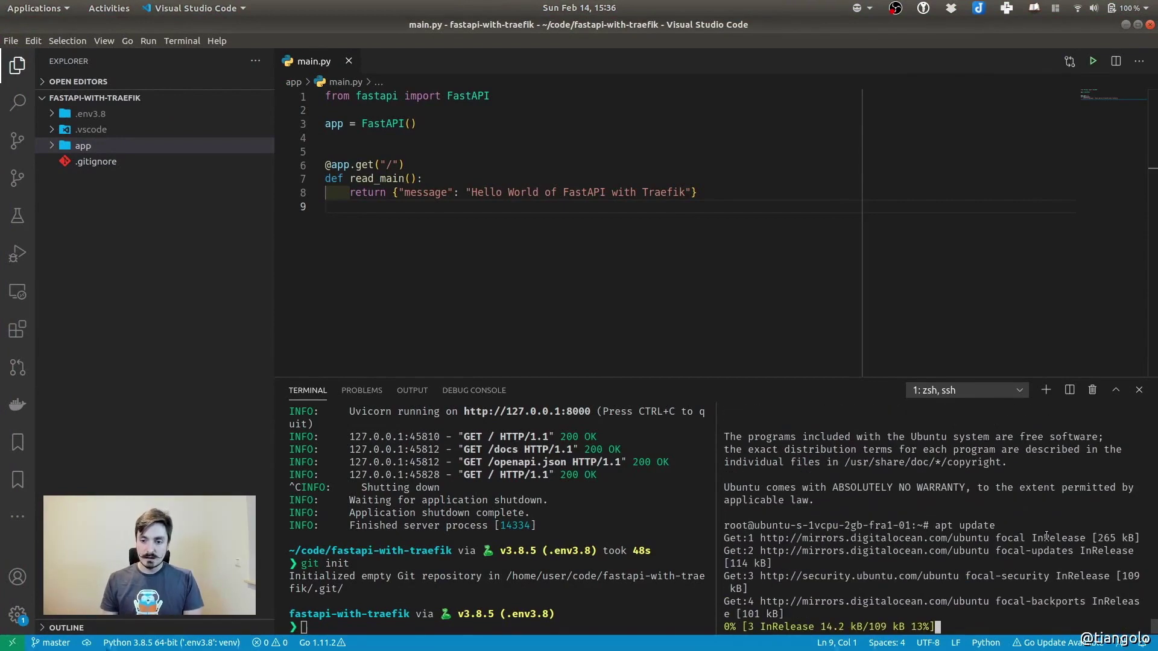
pyautogui.scroll(4, 936, 513)
pyautogui.scroll(-1, 936, 512)
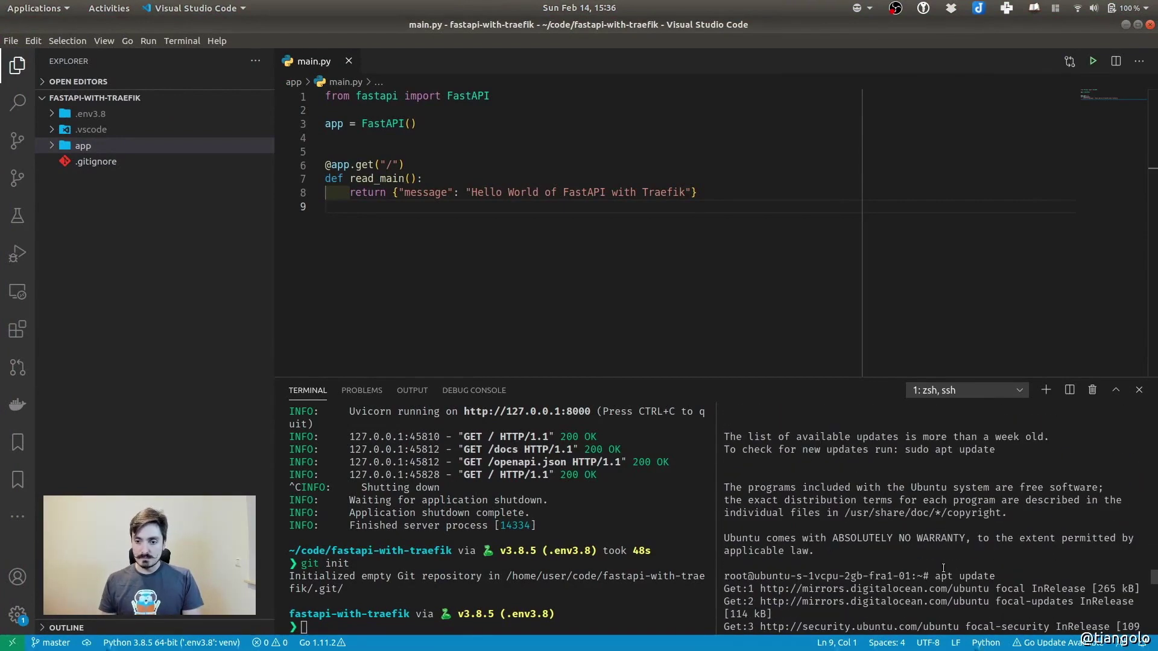
pyautogui.moveTo(944, 576); pyautogui.dragTo(963, 578)
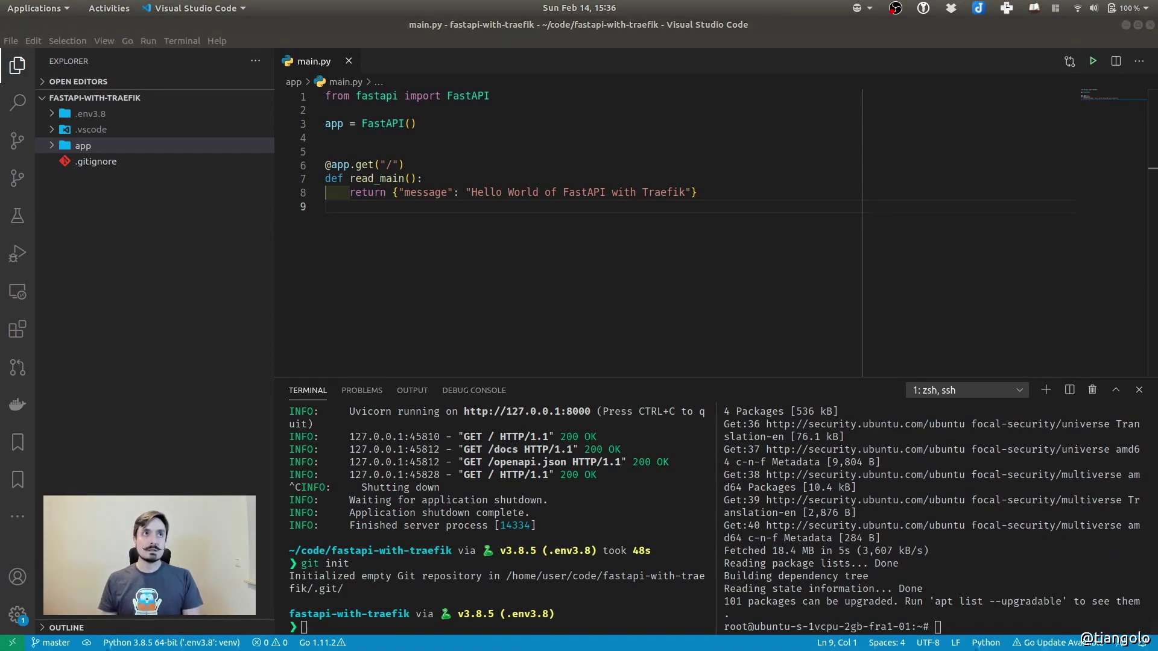
# Run apt upgrade and confirm to start upgrading all installed packages
pyautogui.write('apt upgrade')
pyautogui.doubleClick(965, 628)
pyautogui.click(1016, 624)
pyautogui.press('Return')
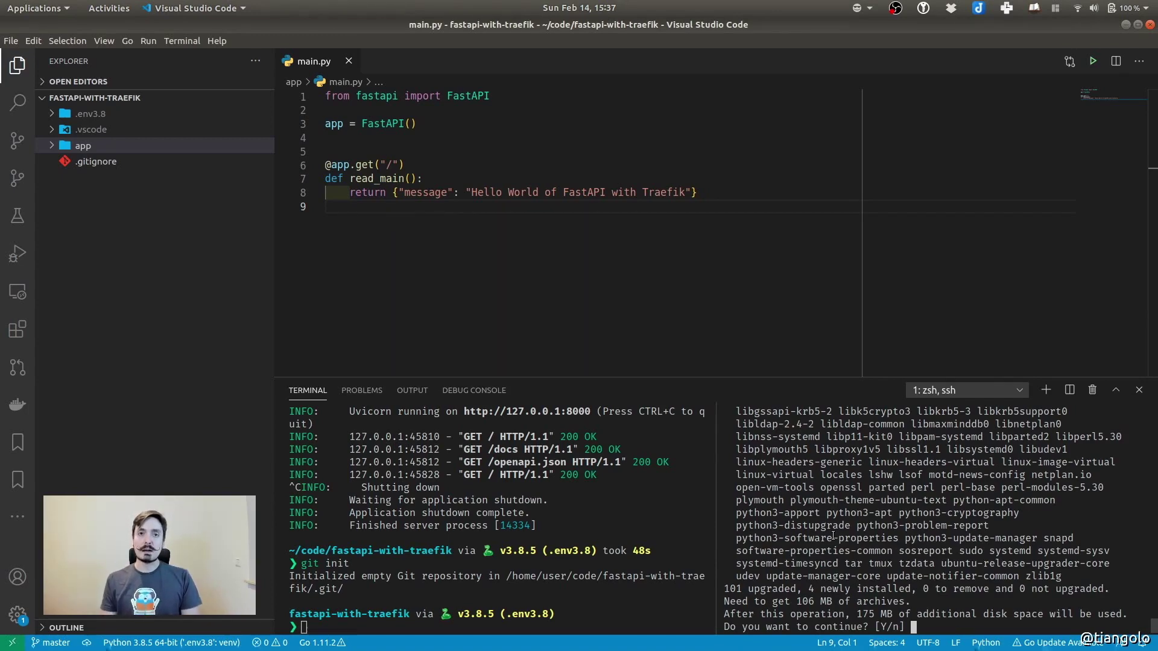
pyautogui.press('Return')
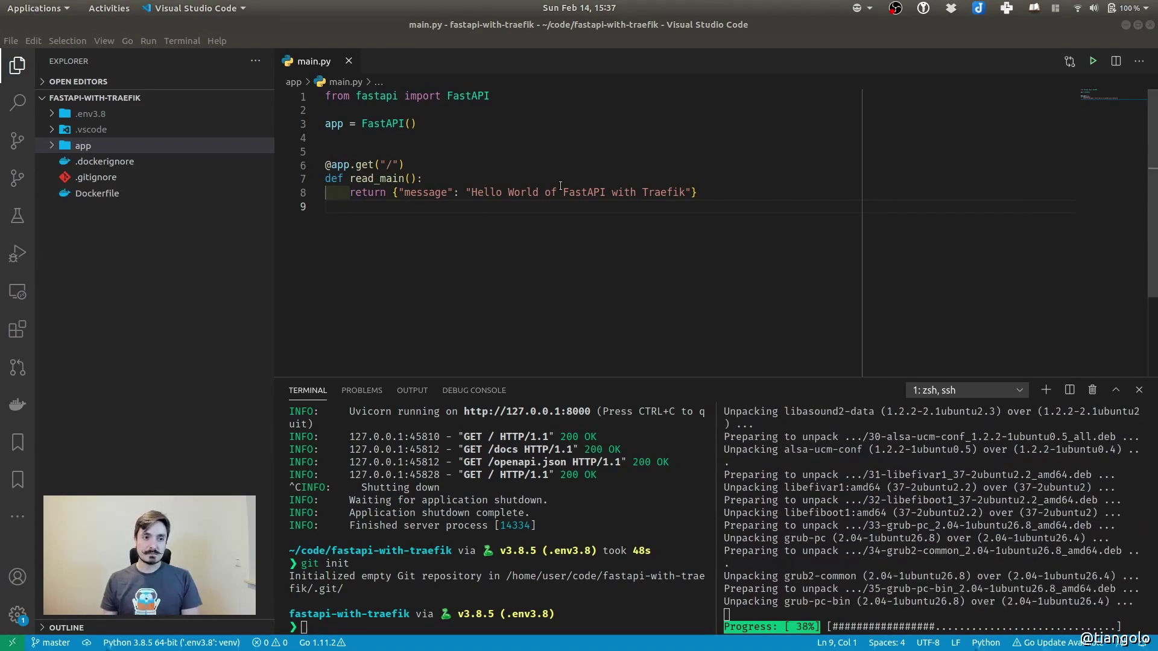
pyautogui.click(169, 313)
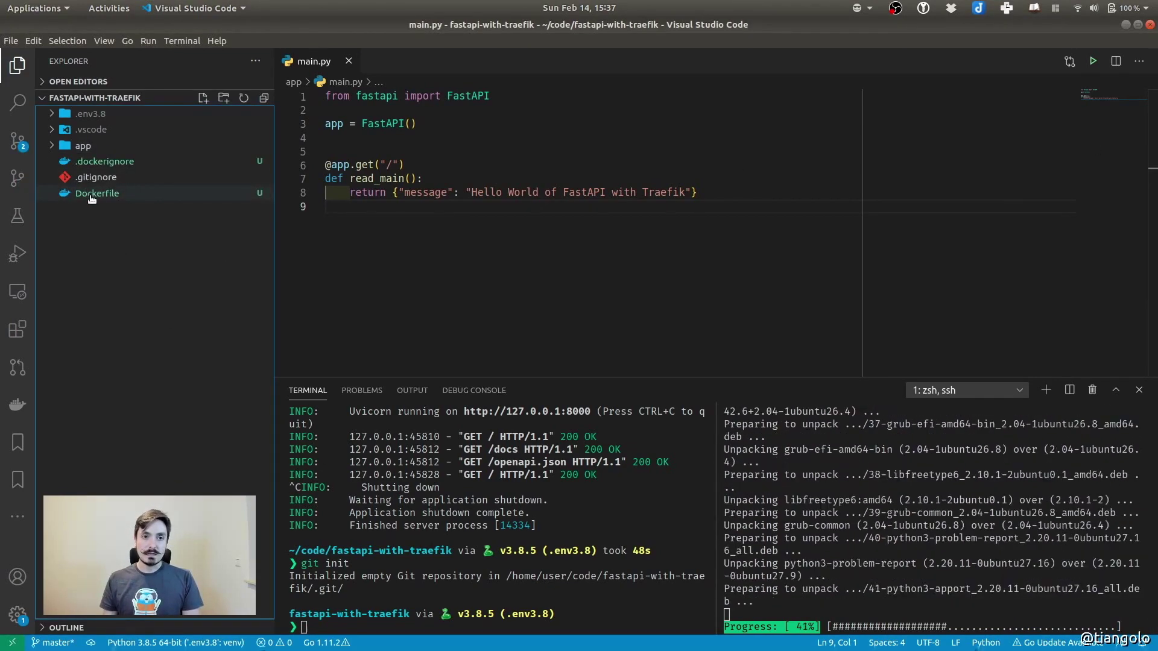
pyautogui.click(94, 194)
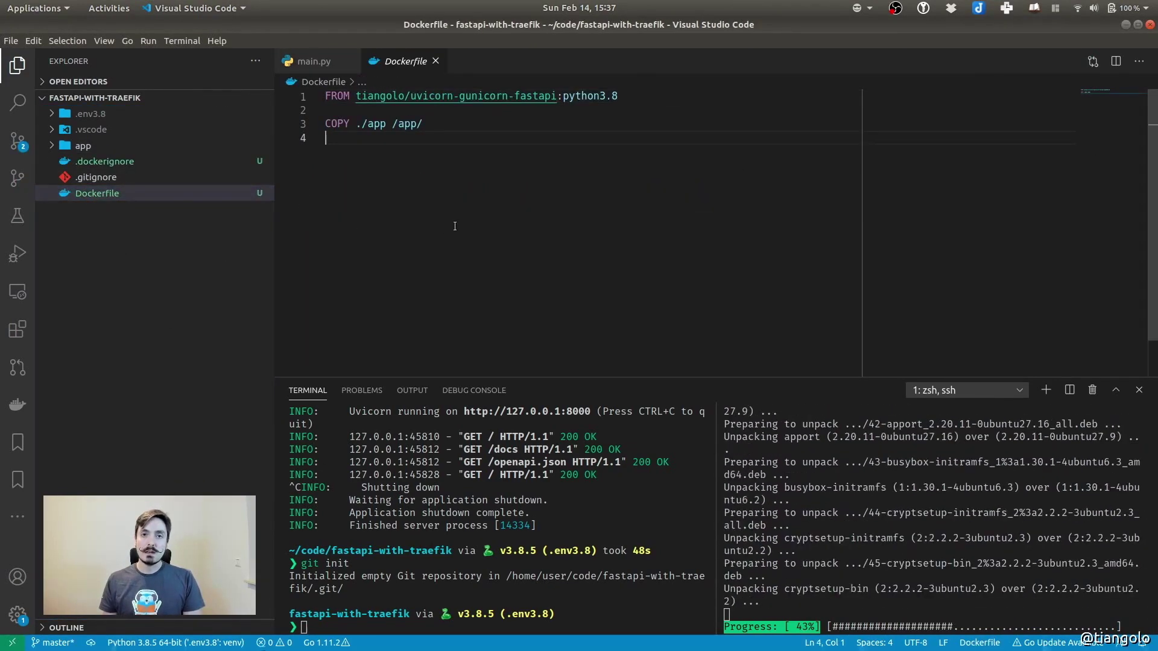
pyautogui.doubleClick(105, 199)
pyautogui.click(507, 212)
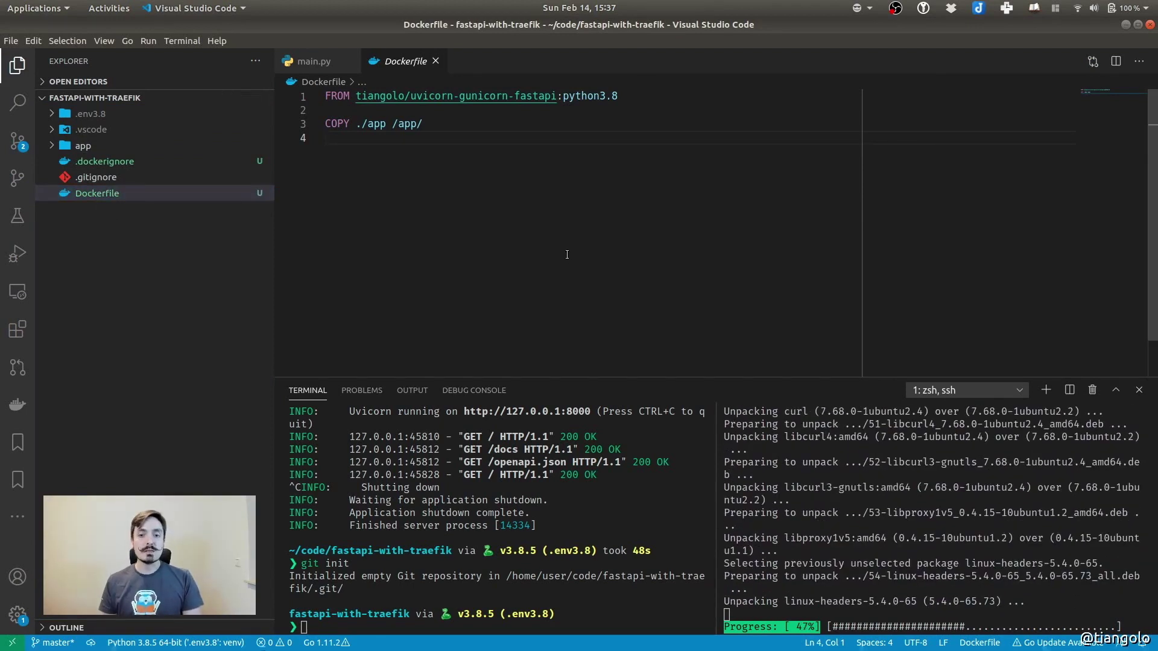
pyautogui.moveTo(356, 96); pyautogui.dragTo(631, 95)
pyautogui.click(512, 204)
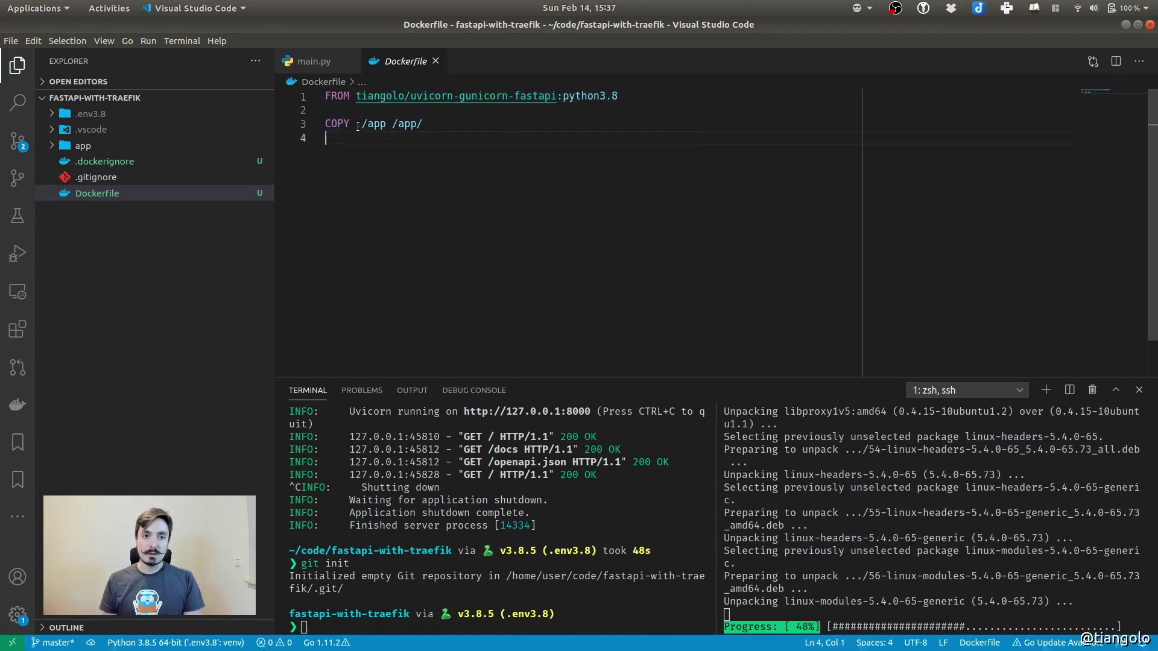
pyautogui.moveTo(355, 124); pyautogui.dragTo(386, 126)
pyautogui.click(82, 146)
pyautogui.click(83, 146)
pyautogui.click(402, 140)
pyautogui.moveTo(392, 123); pyautogui.dragTo(425, 125)
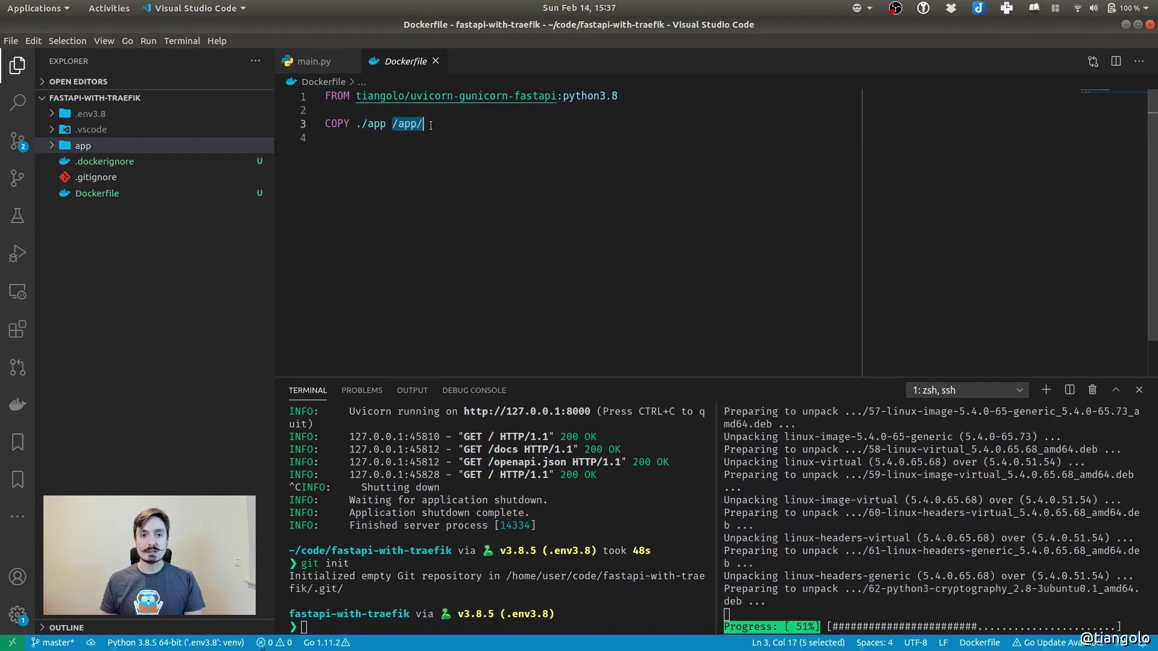
pyautogui.click(445, 130)
pyautogui.click(502, 222)
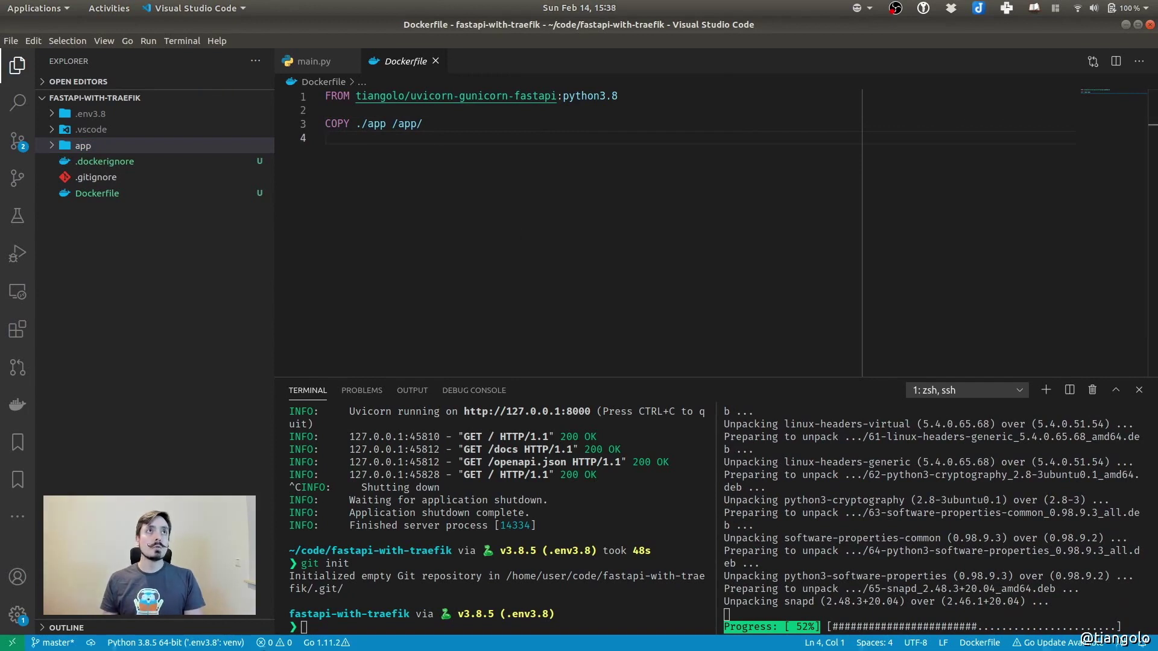
pyautogui.click(155, 163)
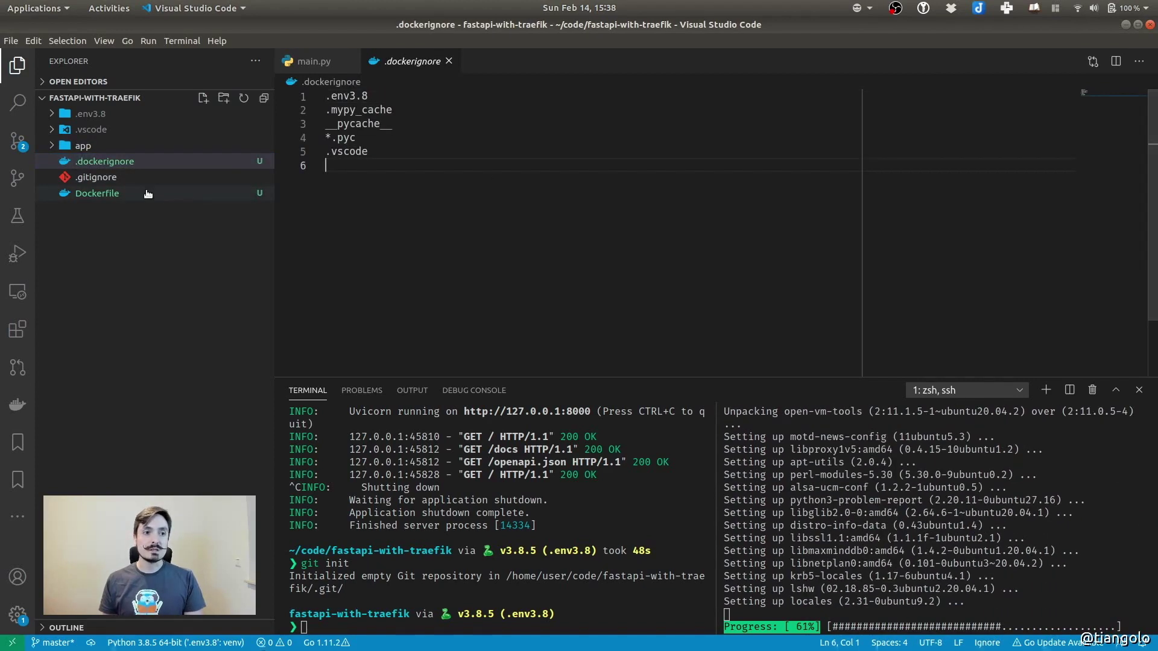
pyautogui.click(114, 177)
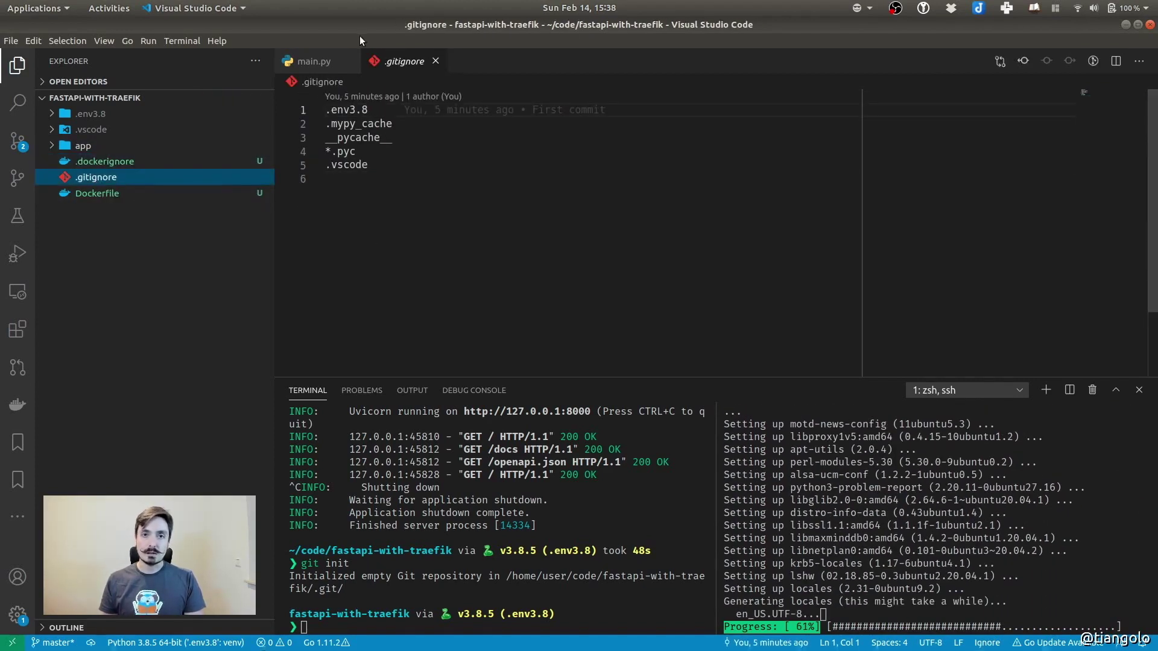
pyautogui.click(114, 161)
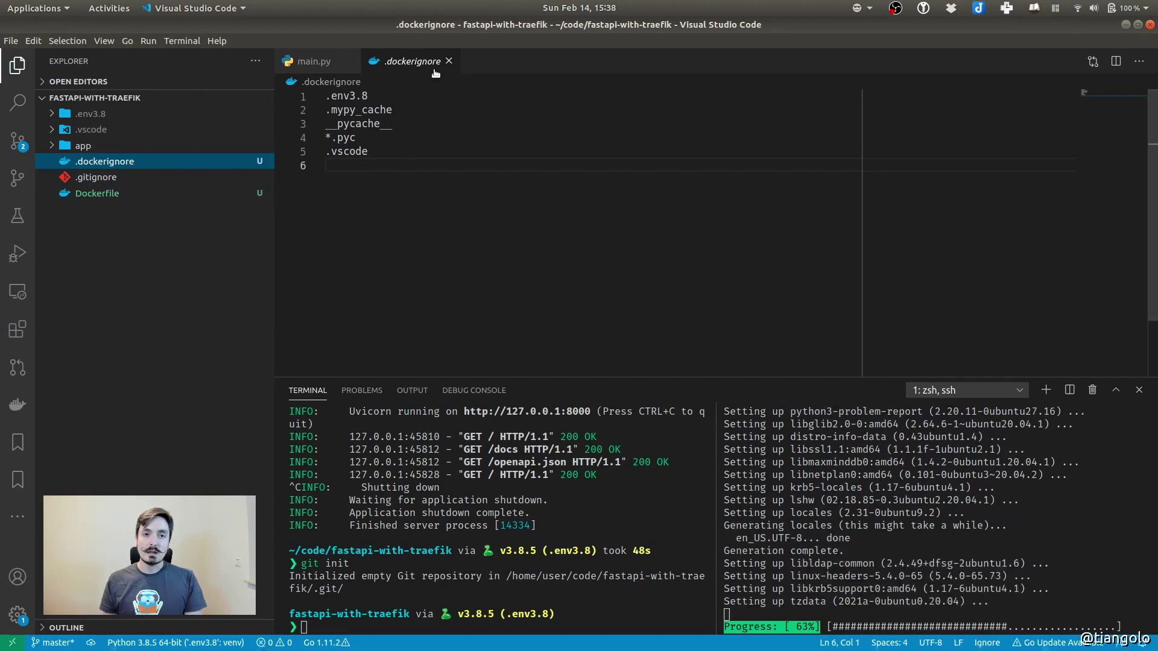
pyautogui.click(448, 61)
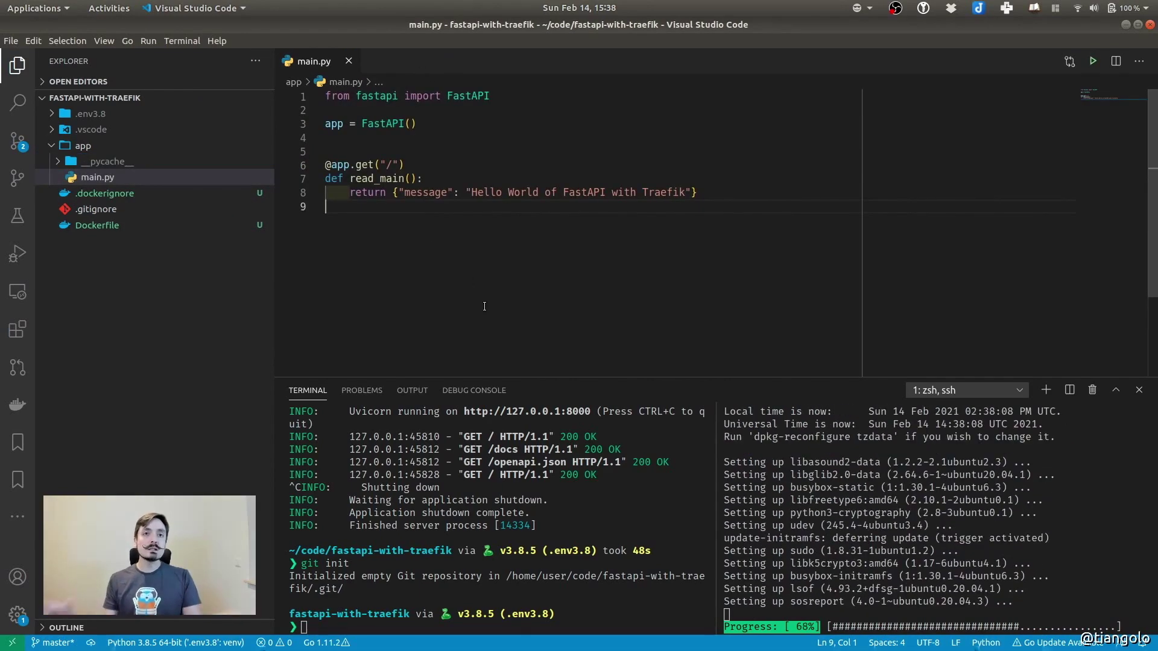
pyautogui.click(90, 114)
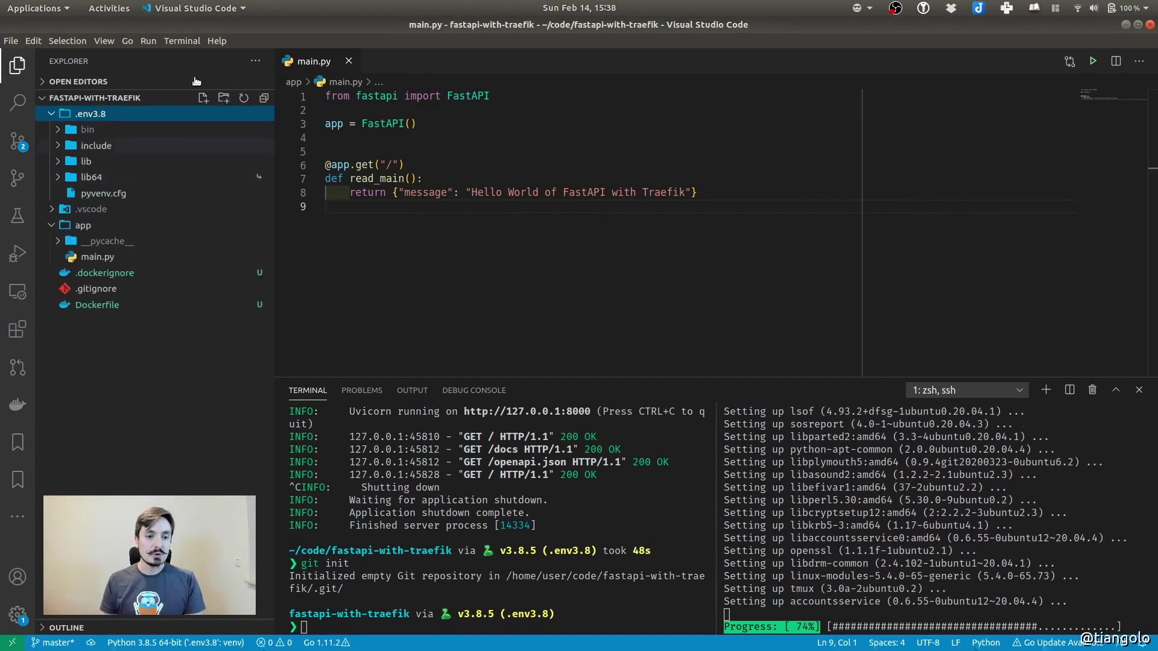
pyautogui.click(99, 120)
pyautogui.click(281, 240)
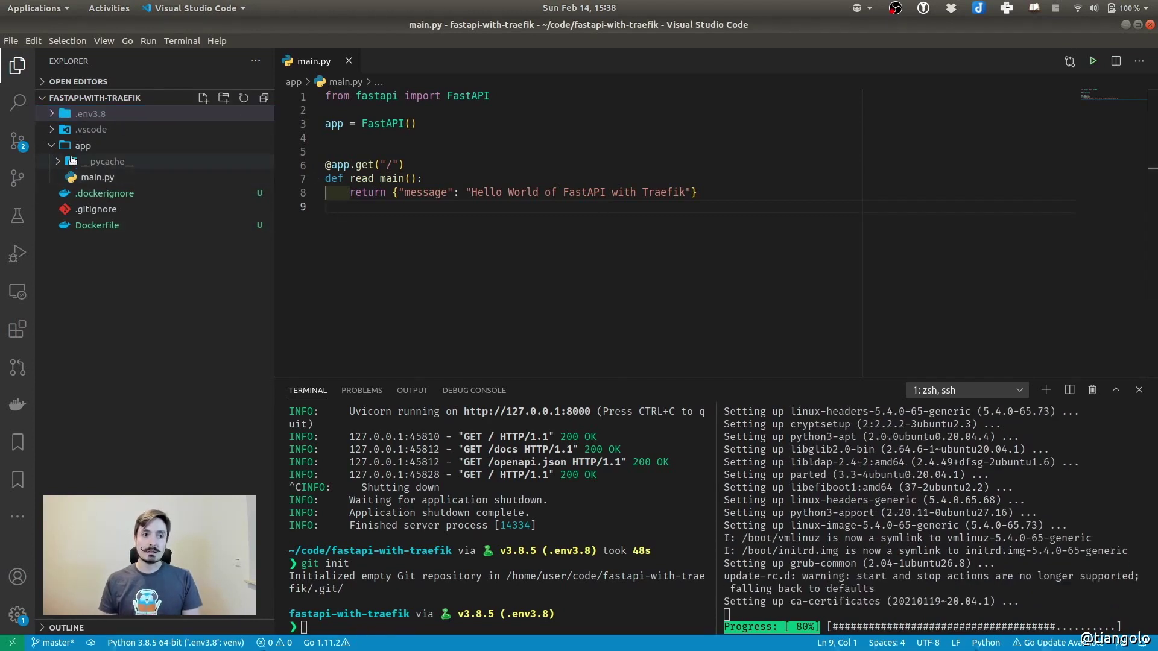
pyautogui.click(75, 148)
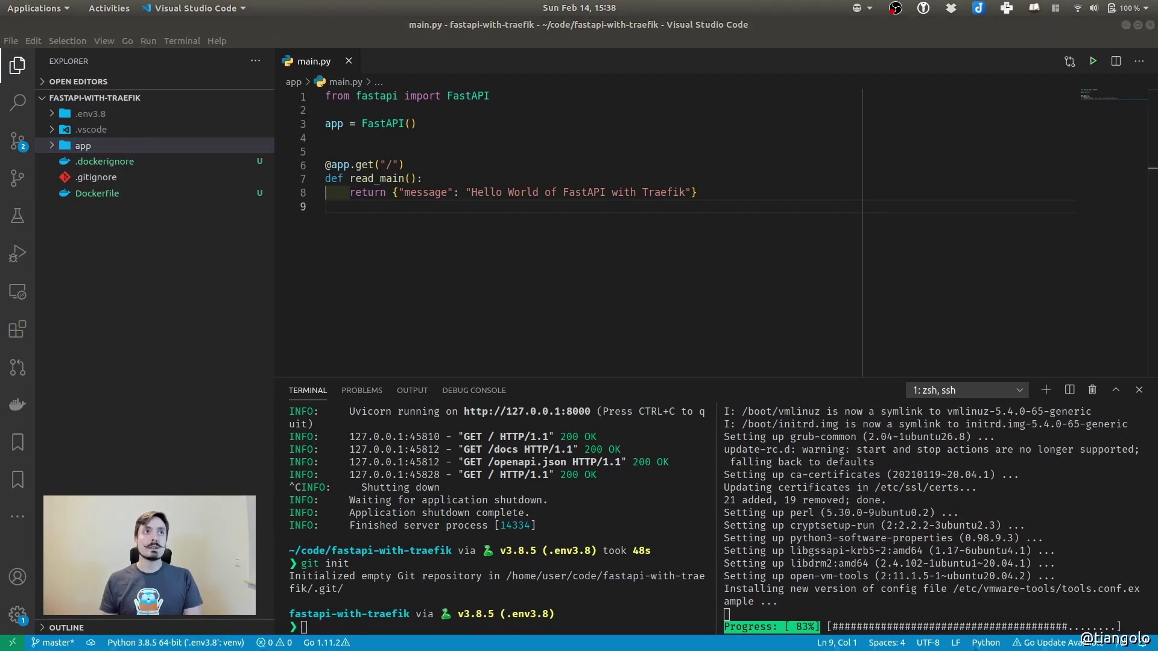
# Run docker build -t app ./ in the local terminal to build the app image
pyautogui.click(342, 621)
pyautogui.write('docker build -t app ./')
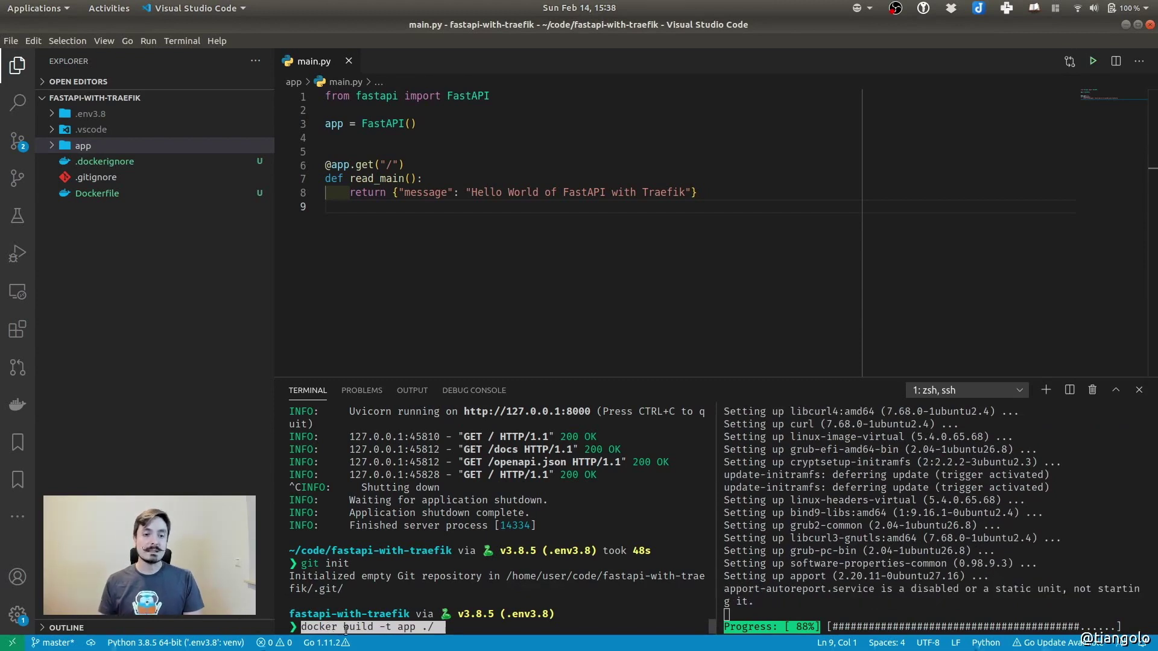
pyautogui.press('End')
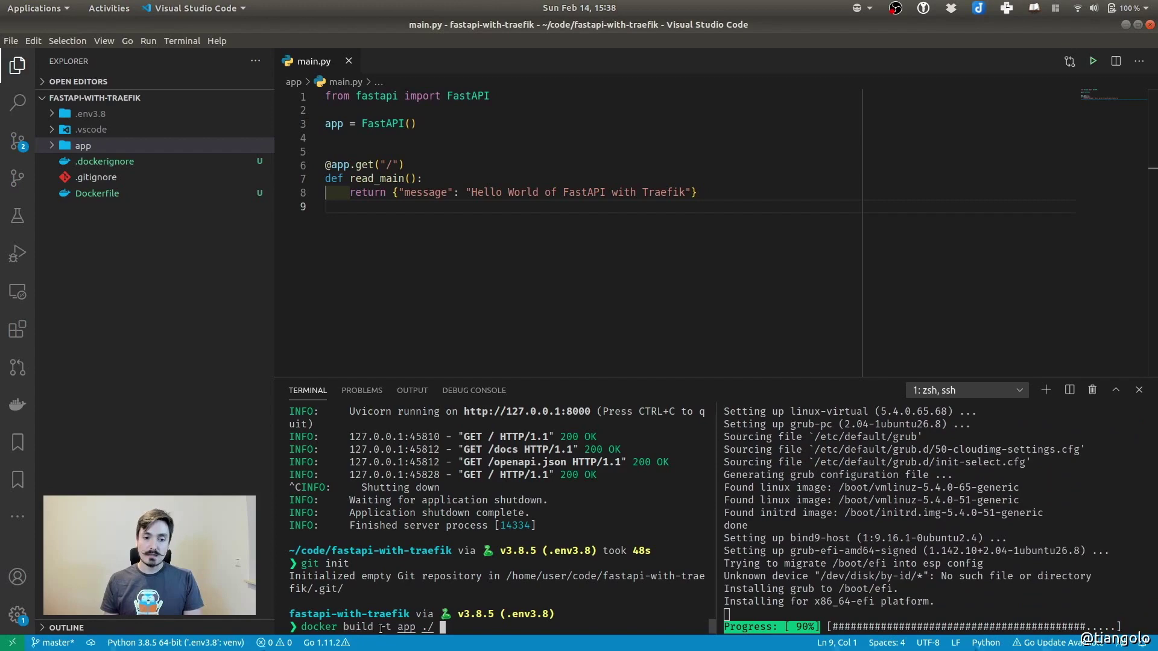
pyautogui.moveTo(381, 628); pyautogui.dragTo(389, 628)
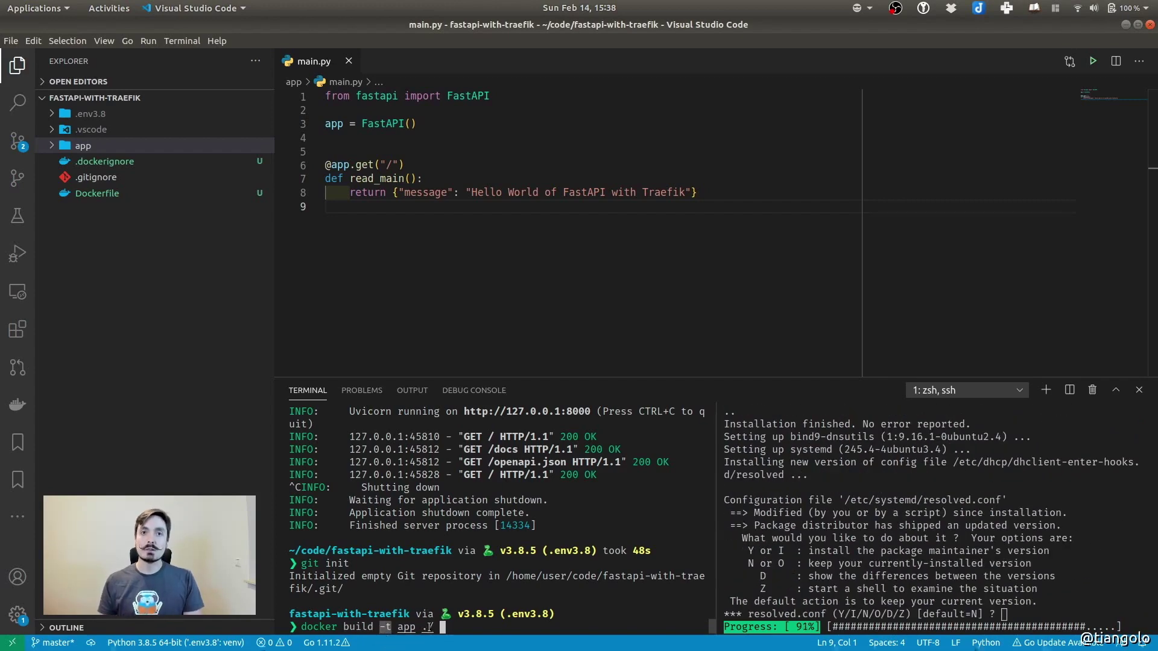
pyautogui.moveTo(399, 628); pyautogui.dragTo(413, 630)
pyautogui.click(463, 625)
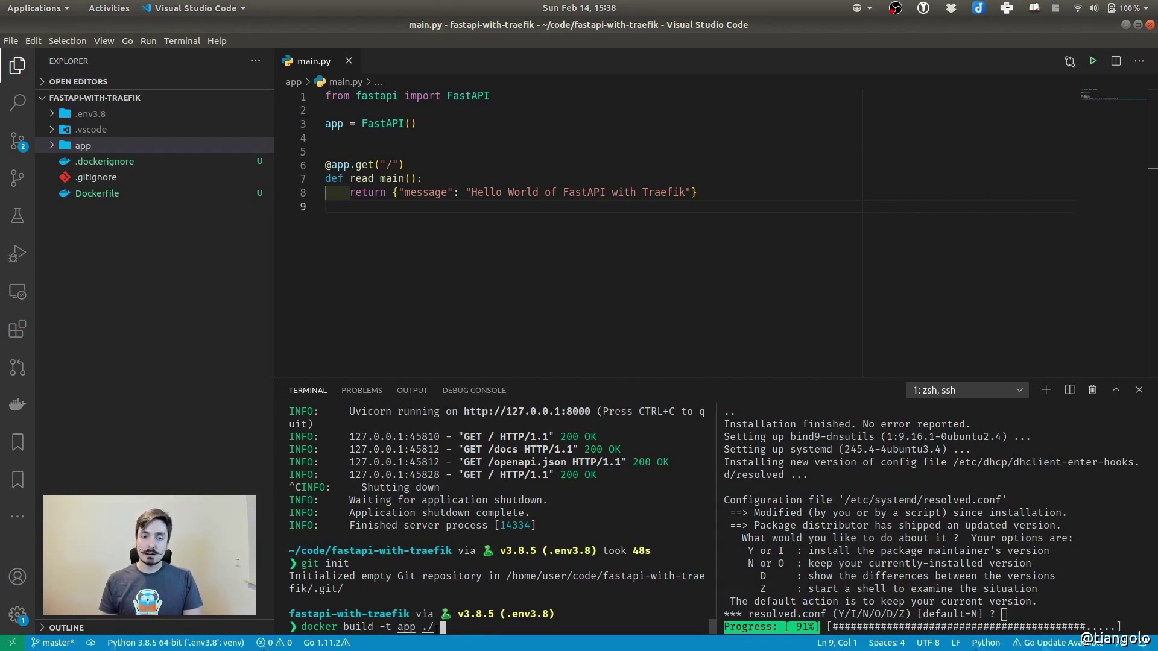
pyautogui.press('Return')
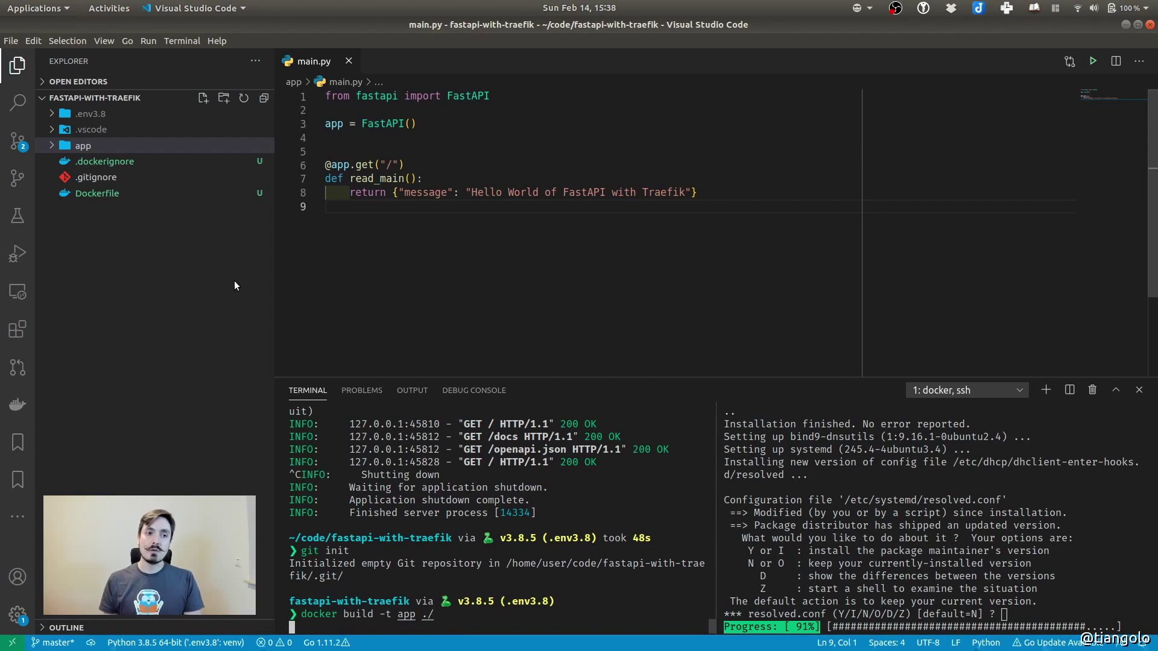
# Review the project's Dockerfile in the editor
pyautogui.click(162, 282)
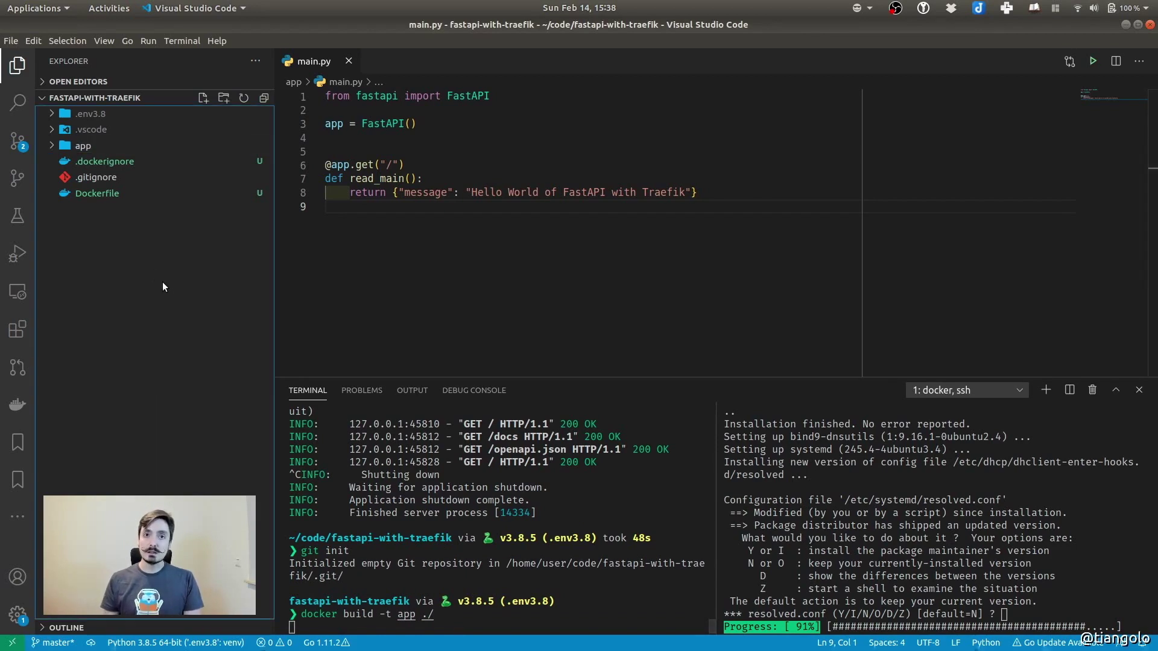
pyautogui.click(97, 195)
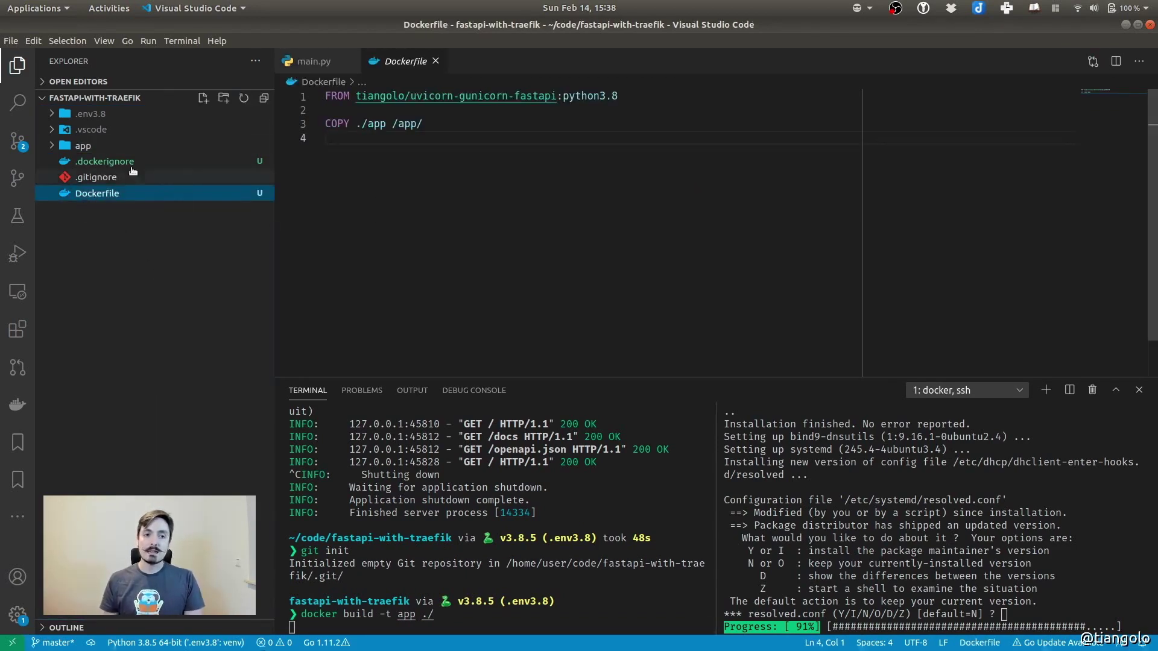
pyautogui.click(436, 203)
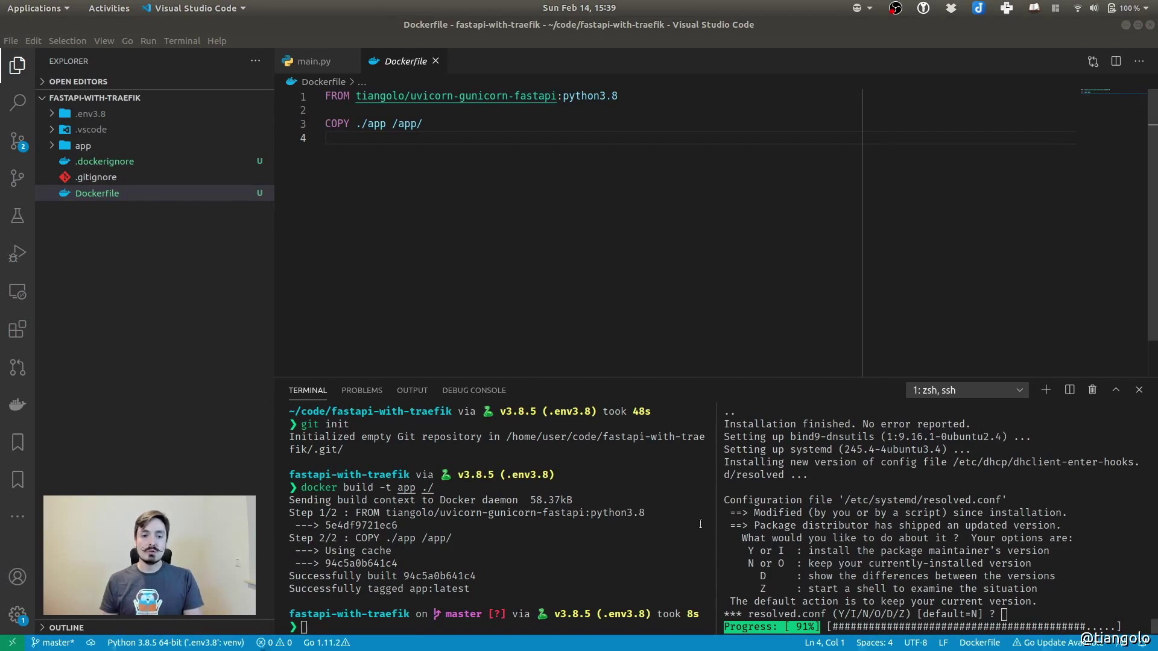
pyautogui.click(422, 525)
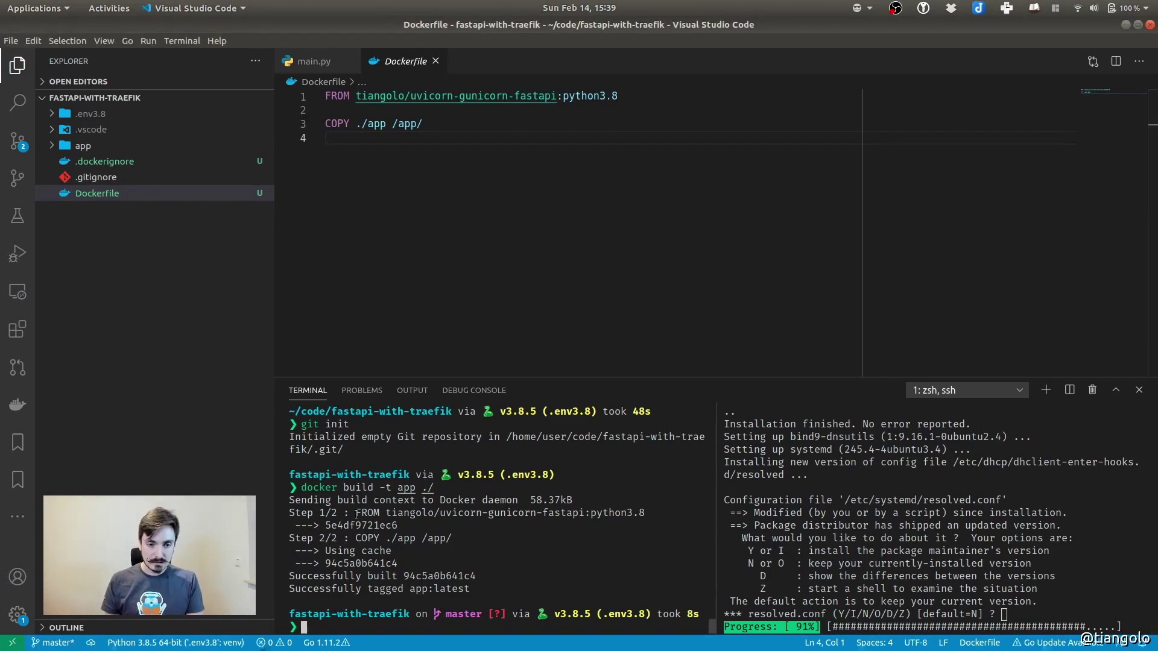
# Highlight the FROM base image and COPY ./app /app/ steps in the build output
pyautogui.moveTo(357, 513); pyautogui.dragTo(646, 514)
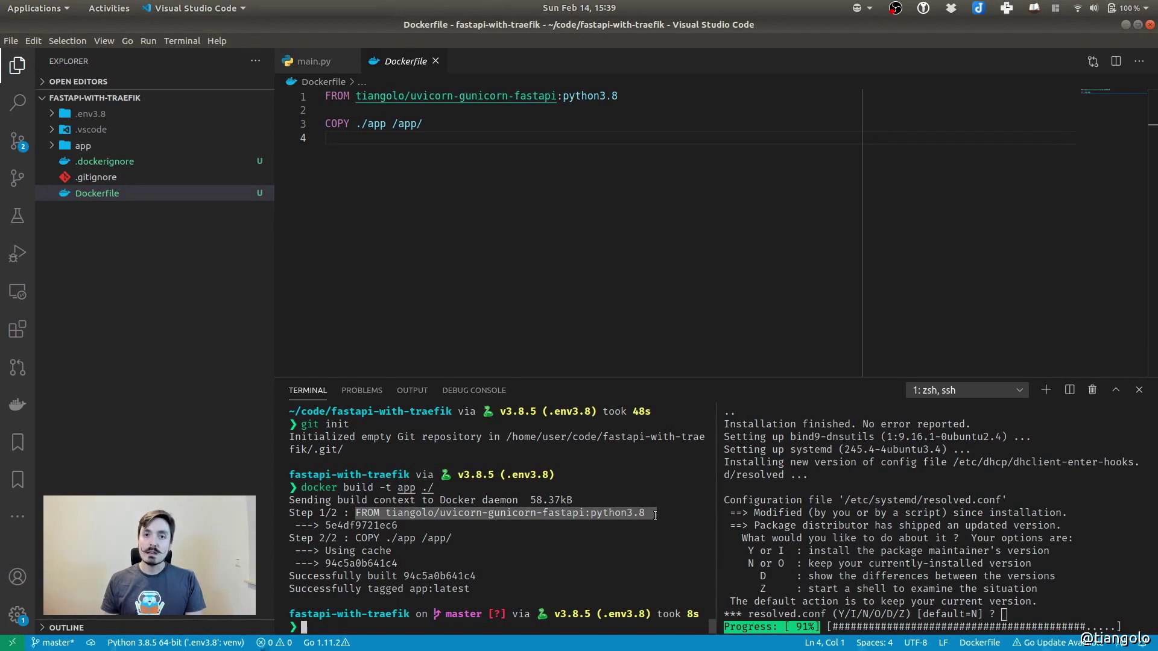
pyautogui.moveTo(355, 537); pyautogui.dragTo(487, 538)
pyautogui.hotkey('ctrl', 'shift', 'c')
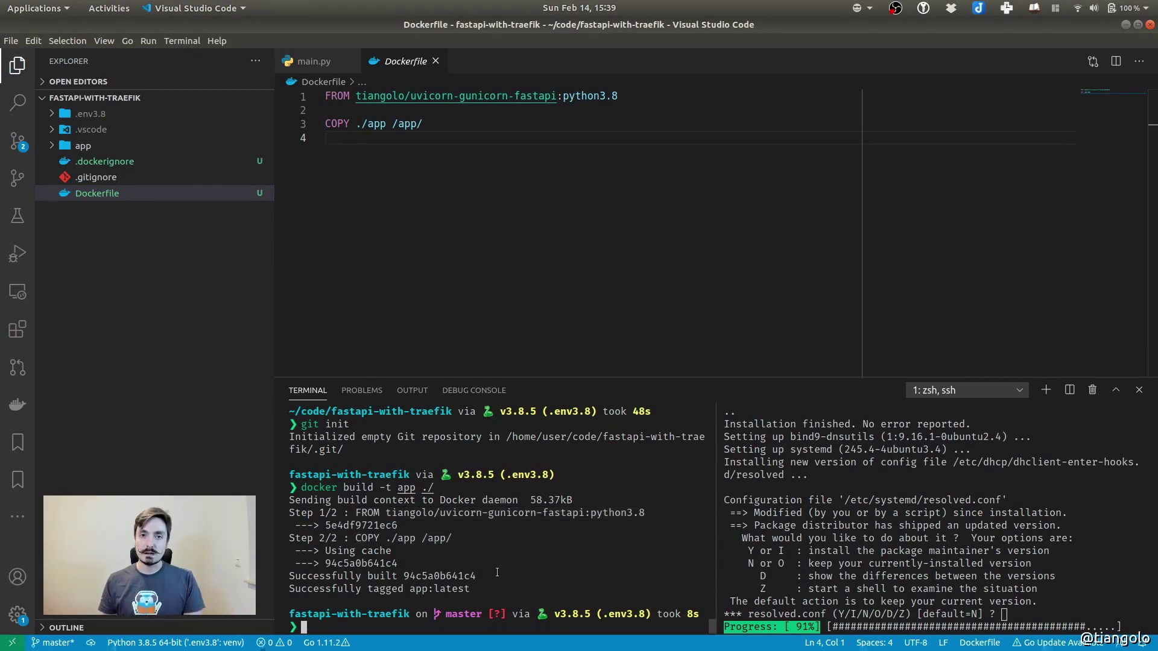
# Run docker run -it -p 5000:80 app, mapping host port 5000 to container port 80
pyautogui.hotkey('ctrl', 'shift', 'v')
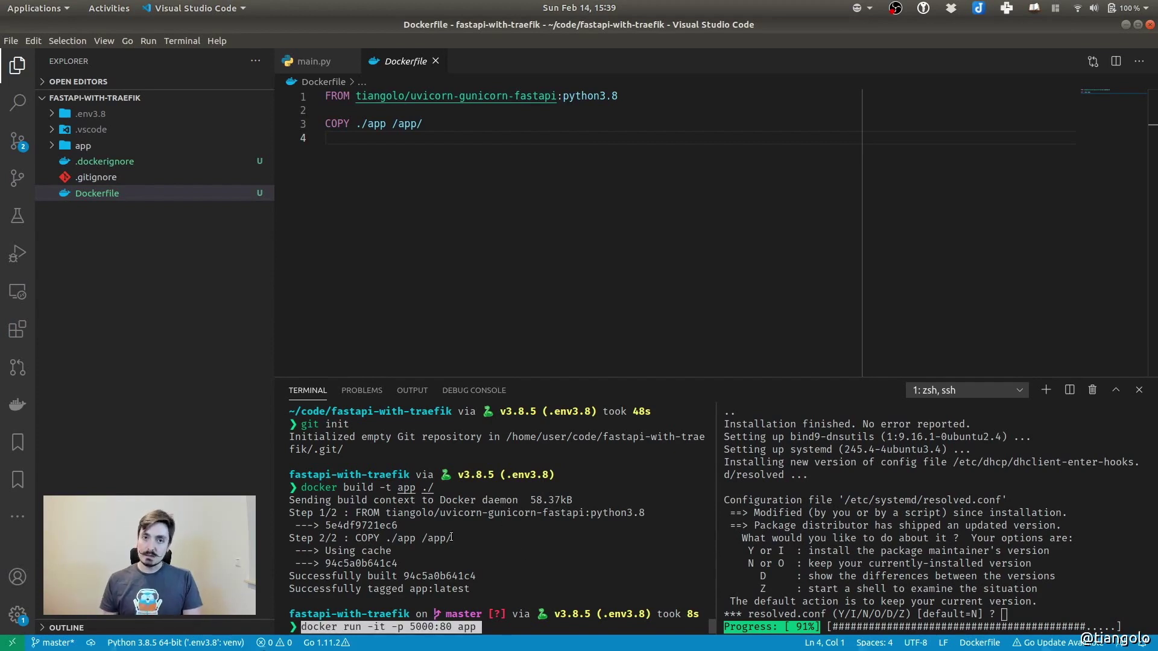
pyautogui.press('Return')
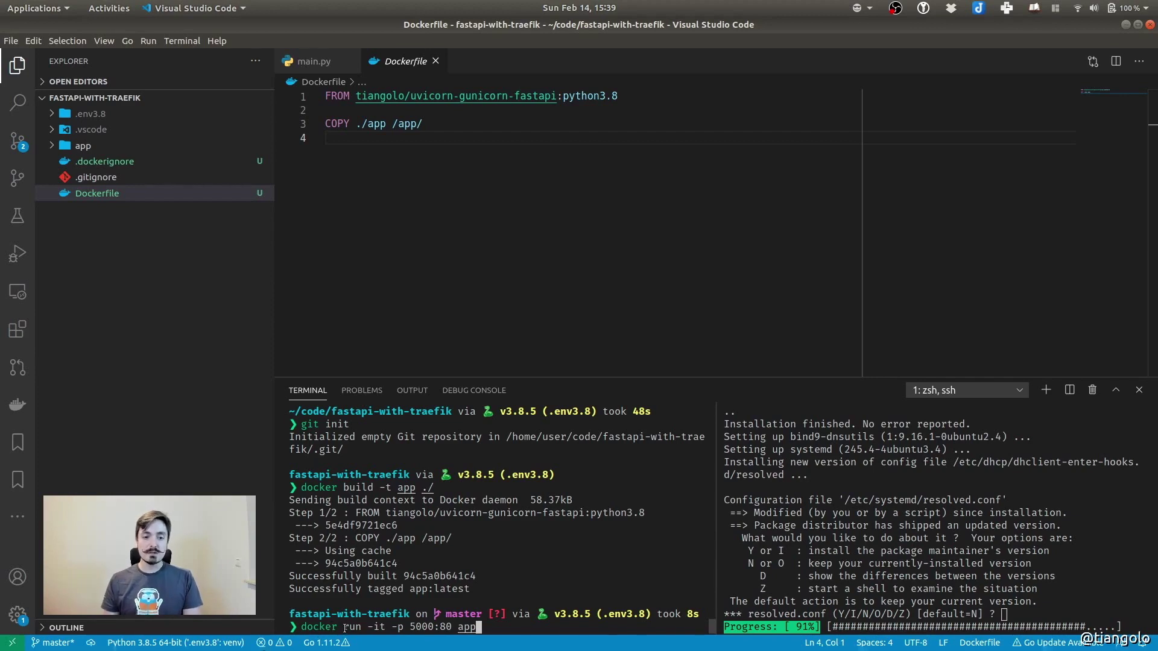
pyautogui.moveTo(369, 626); pyautogui.dragTo(384, 626)
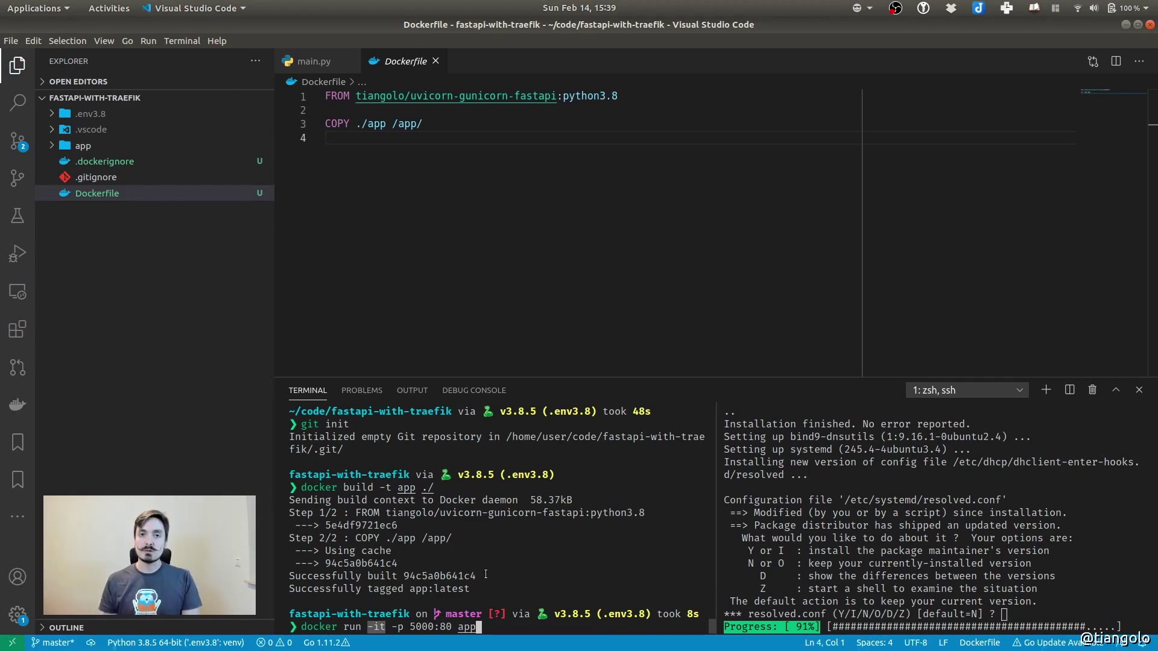
pyautogui.click(465, 601)
pyautogui.moveTo(390, 627); pyautogui.dragTo(402, 629)
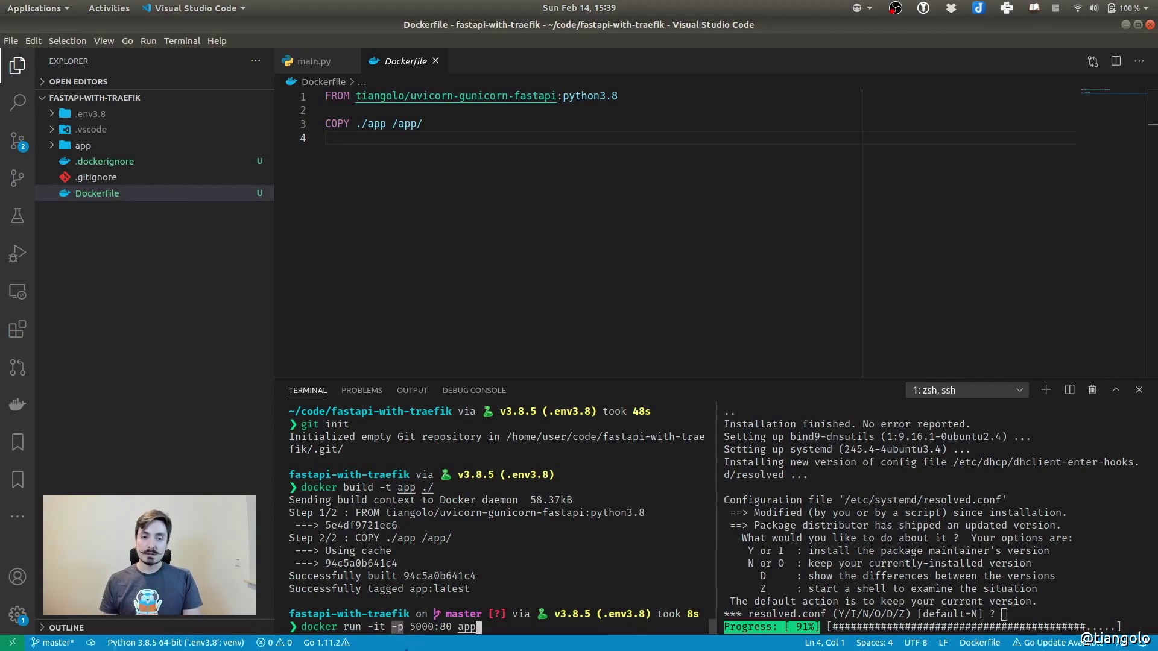
pyautogui.click(414, 627)
pyautogui.moveTo(412, 627); pyautogui.dragTo(436, 628)
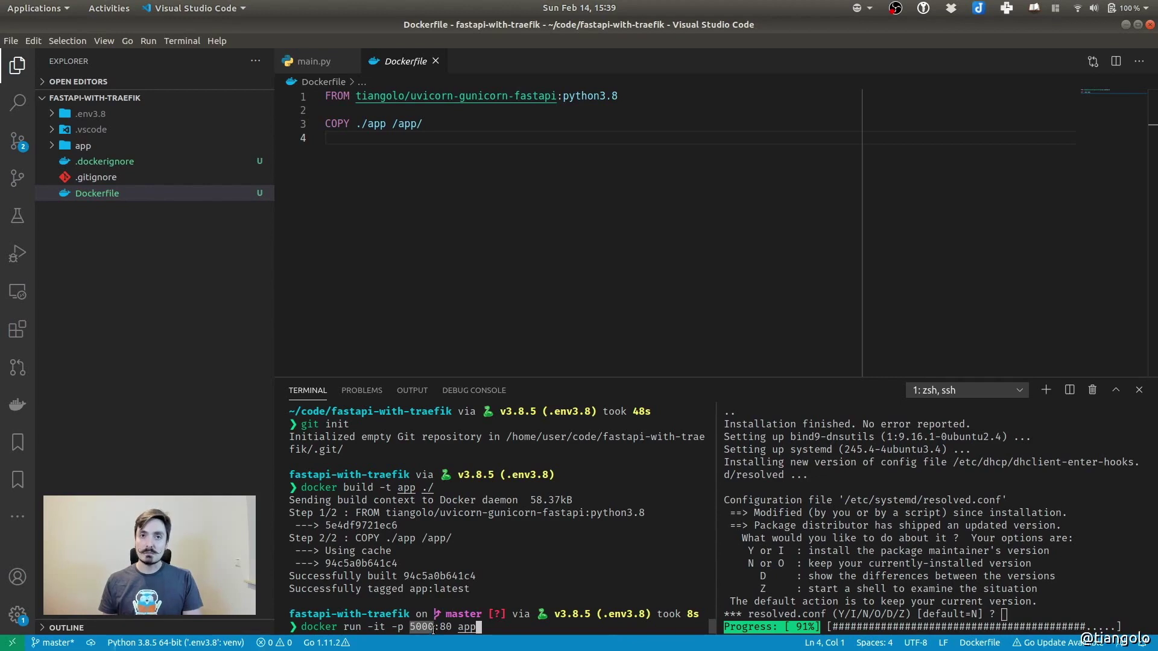
pyautogui.click(433, 628)
pyautogui.moveTo(441, 628); pyautogui.dragTo(453, 627)
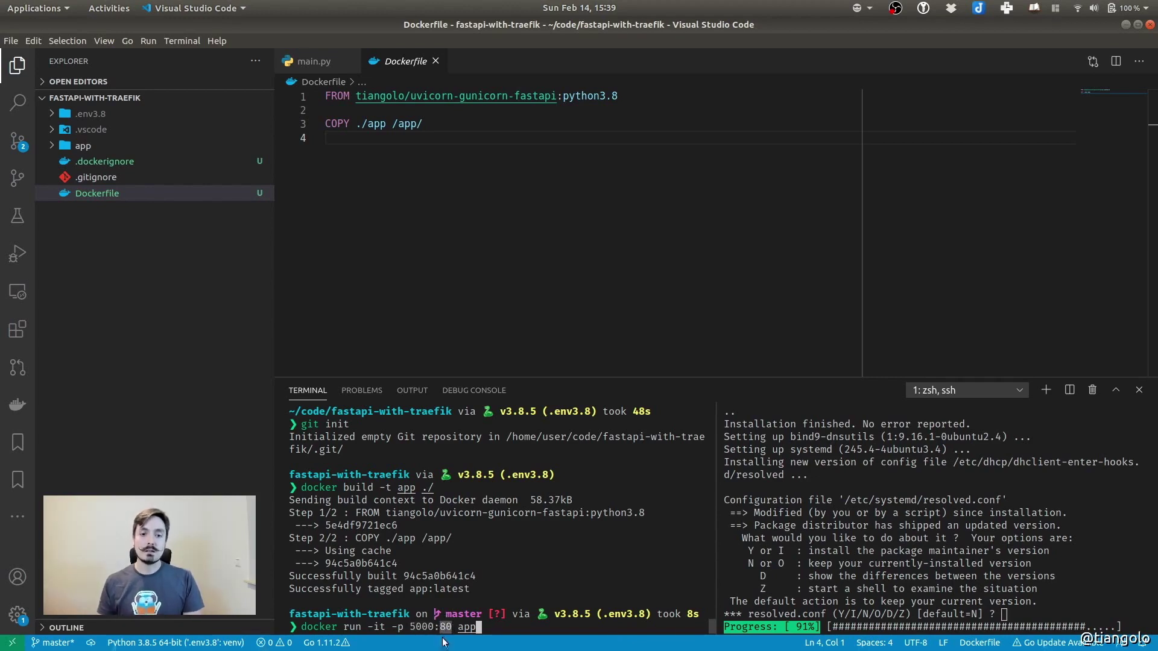
pyautogui.click(495, 623)
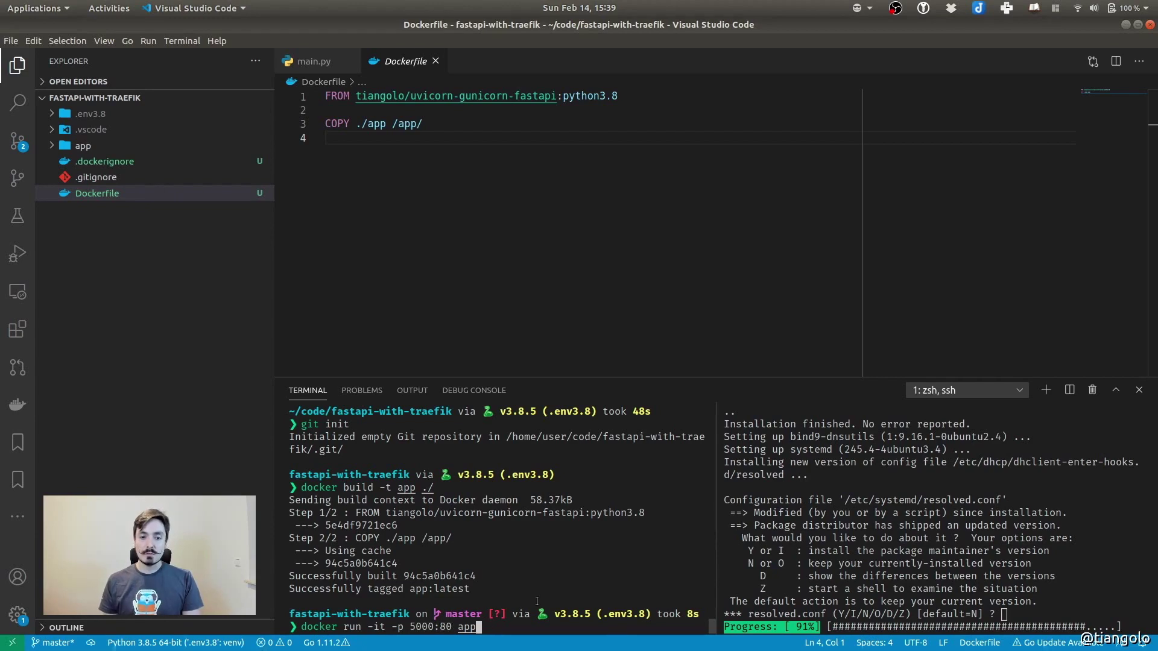
pyautogui.press('Return')
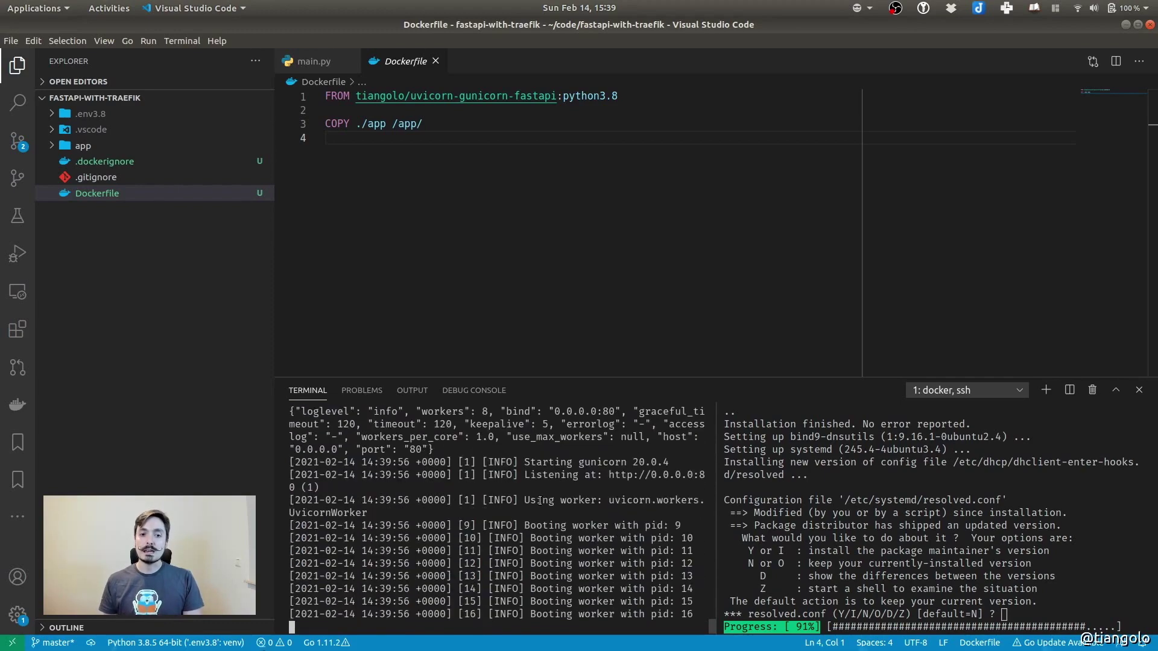
pyautogui.moveTo(553, 525); pyautogui.dragTo(615, 526)
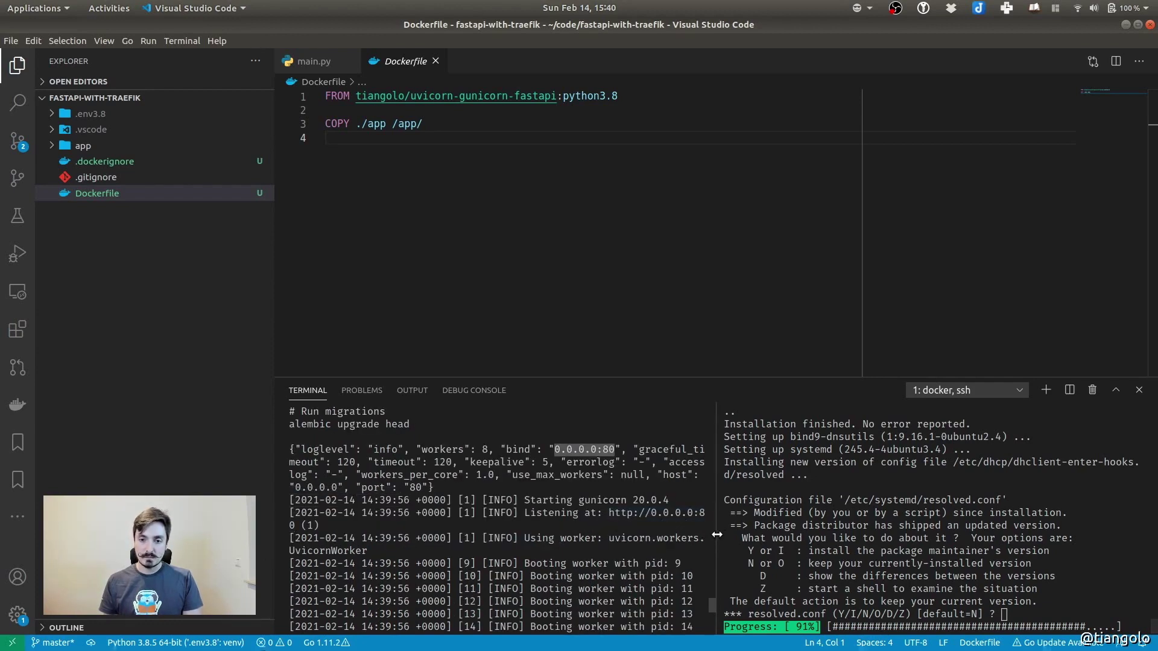
pyautogui.moveTo(712, 533); pyautogui.dragTo(747, 534)
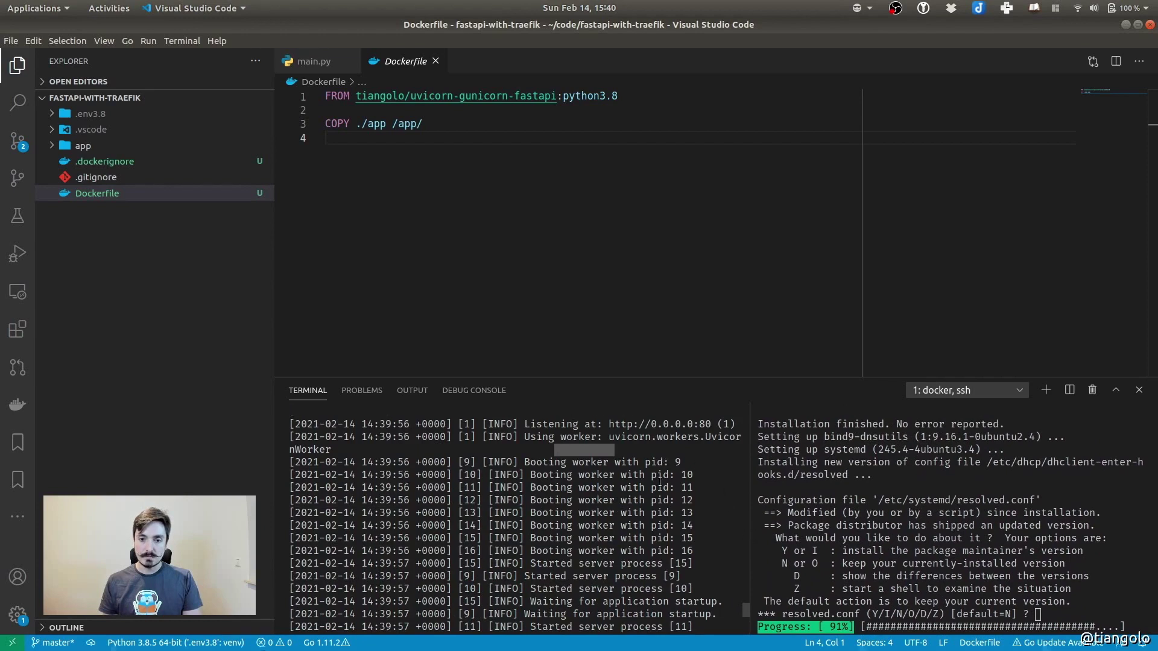
pyautogui.moveTo(607, 425); pyautogui.dragTo(712, 427)
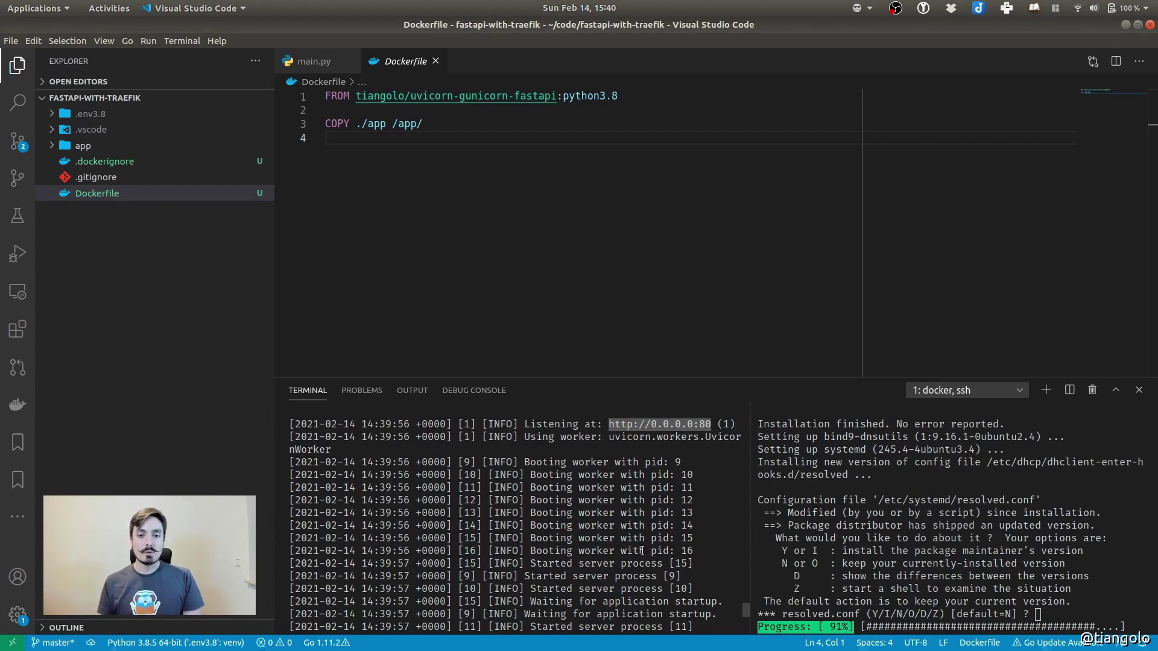
pyautogui.scroll(8, 642, 551)
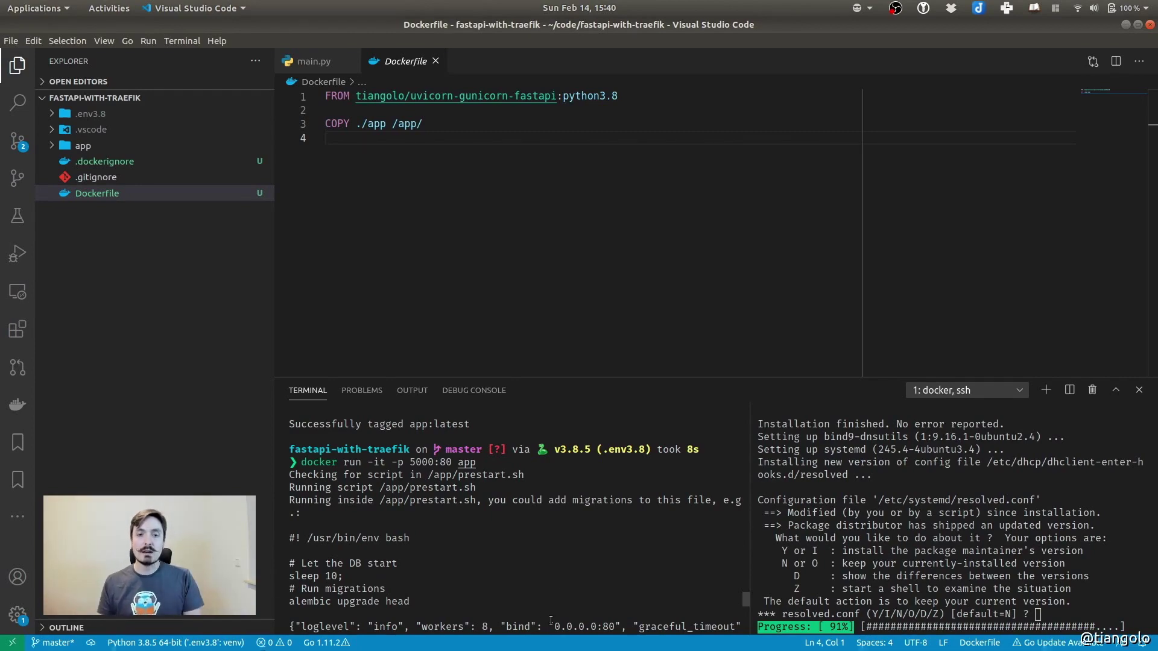
pyautogui.scroll(-10, 584, 527)
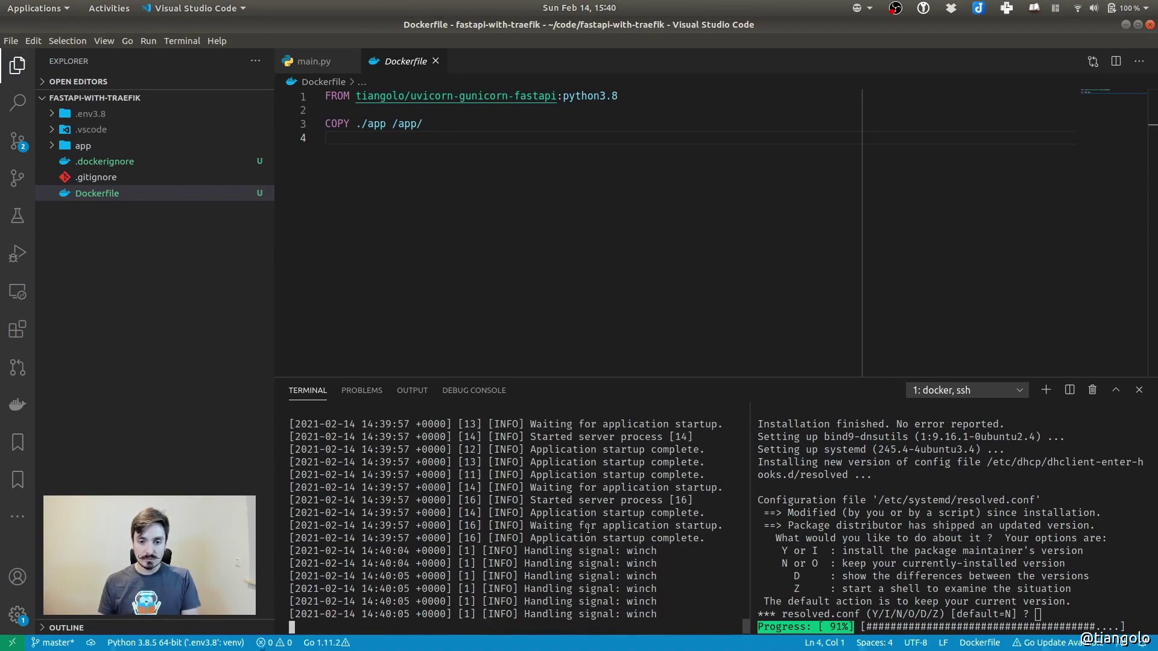
pyautogui.scroll(8, 584, 527)
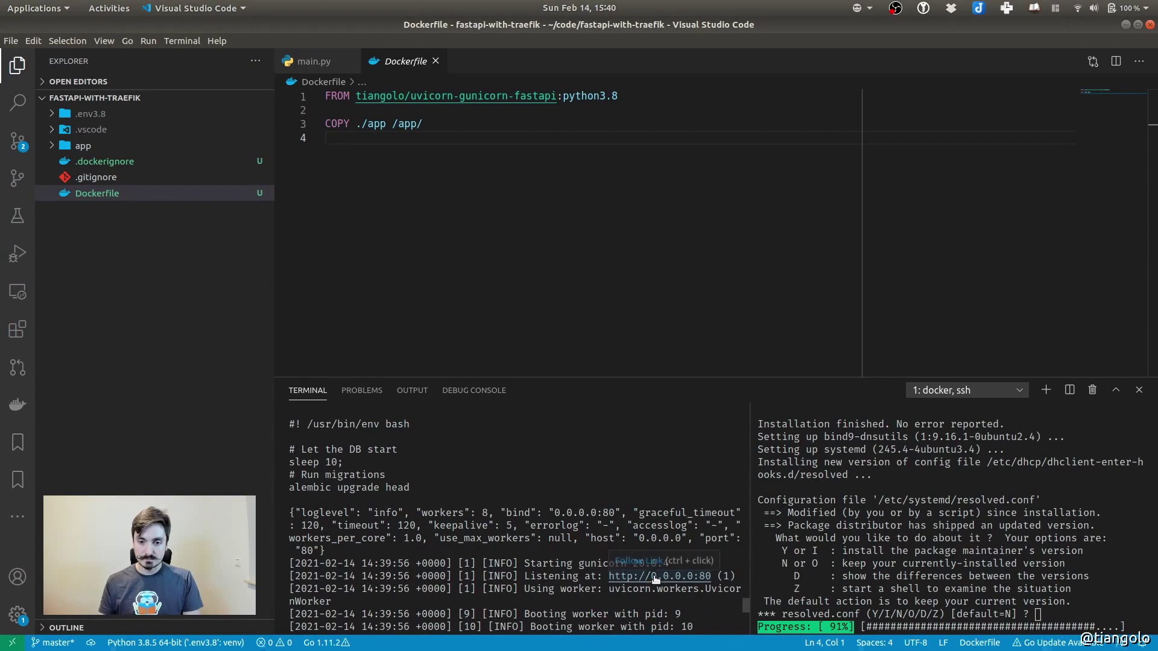
pyautogui.scroll(-8, 627, 567)
pyautogui.scroll(-2, 610, 565)
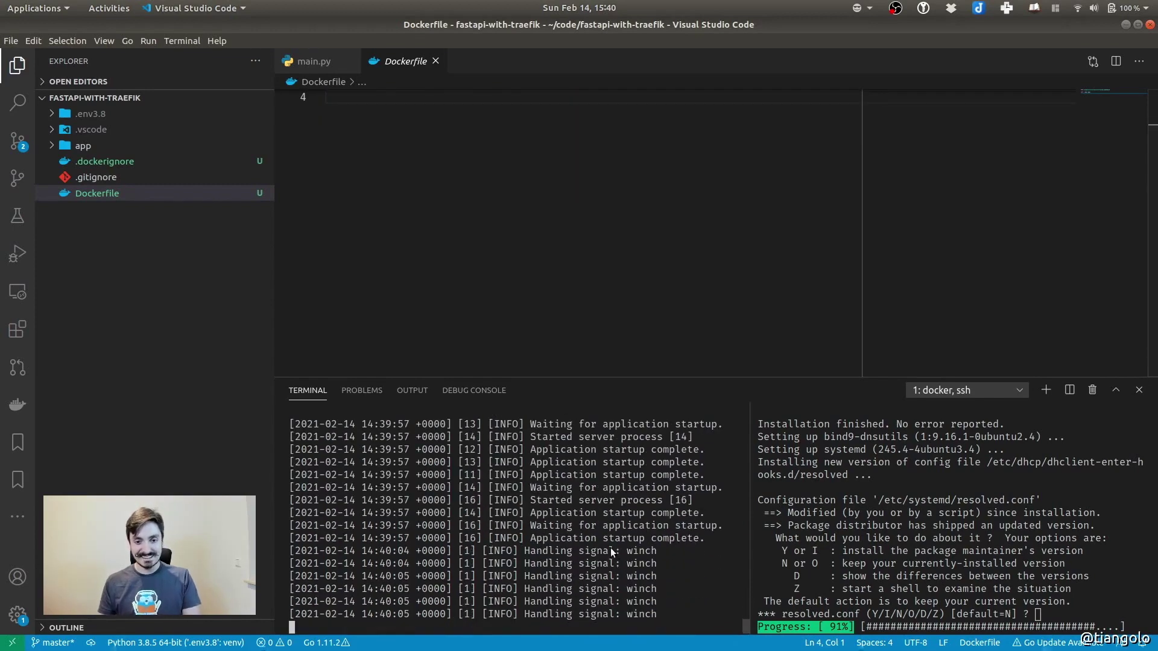
pyautogui.press('super')
# In Chrome, reload the localhost:5000 page to reach the running app
pyautogui.click(654, 195)
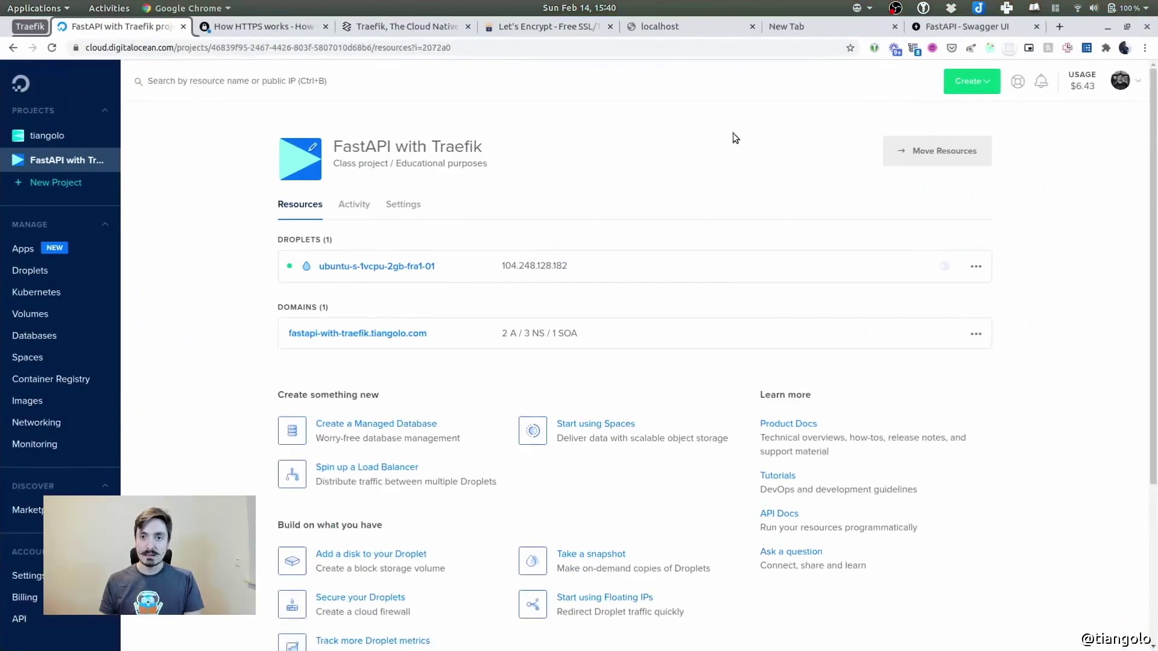
pyautogui.click(700, 27)
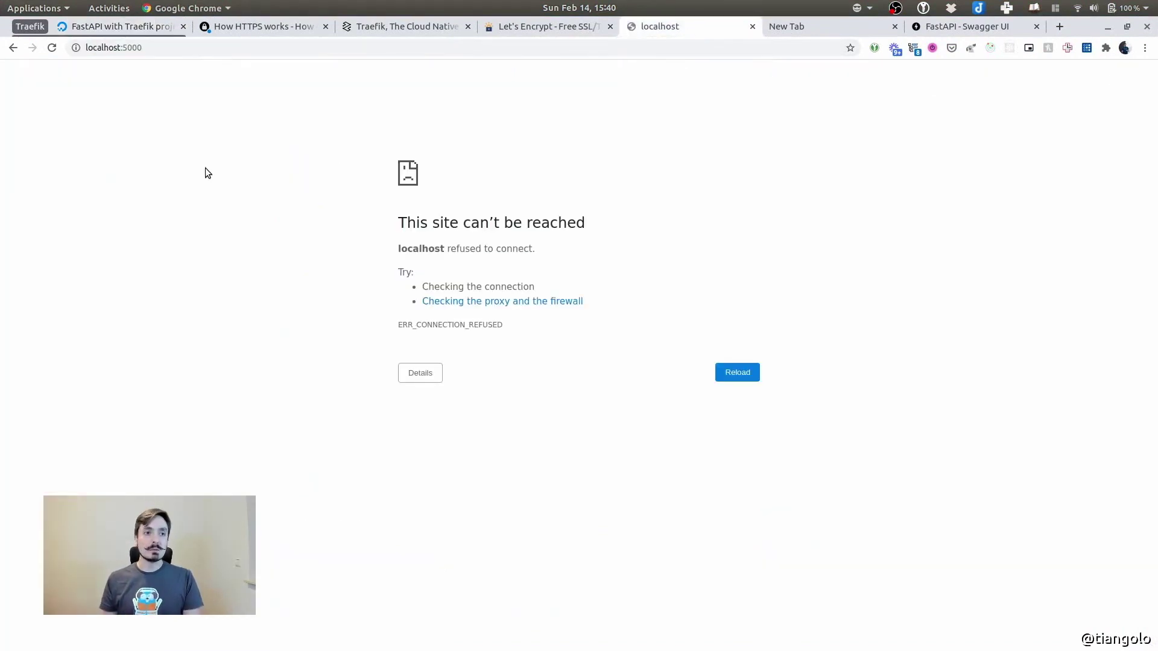
pyautogui.click(114, 49)
pyautogui.click(194, 226)
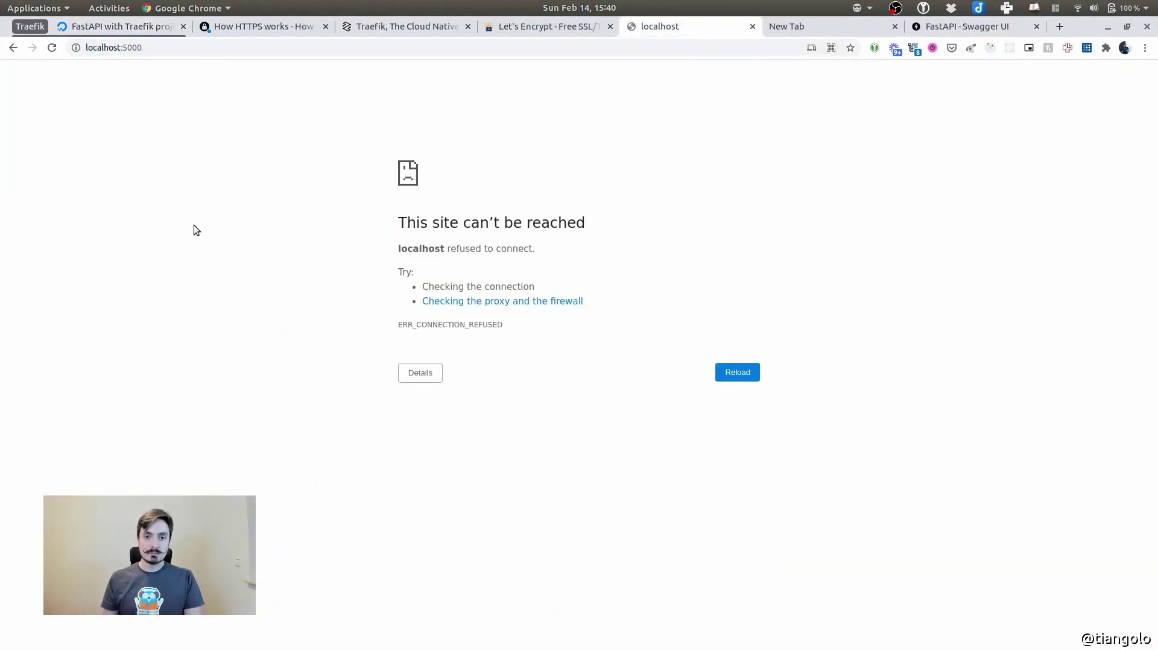
pyautogui.hotkey('ctrl', 'l')
pyautogui.press('Return')
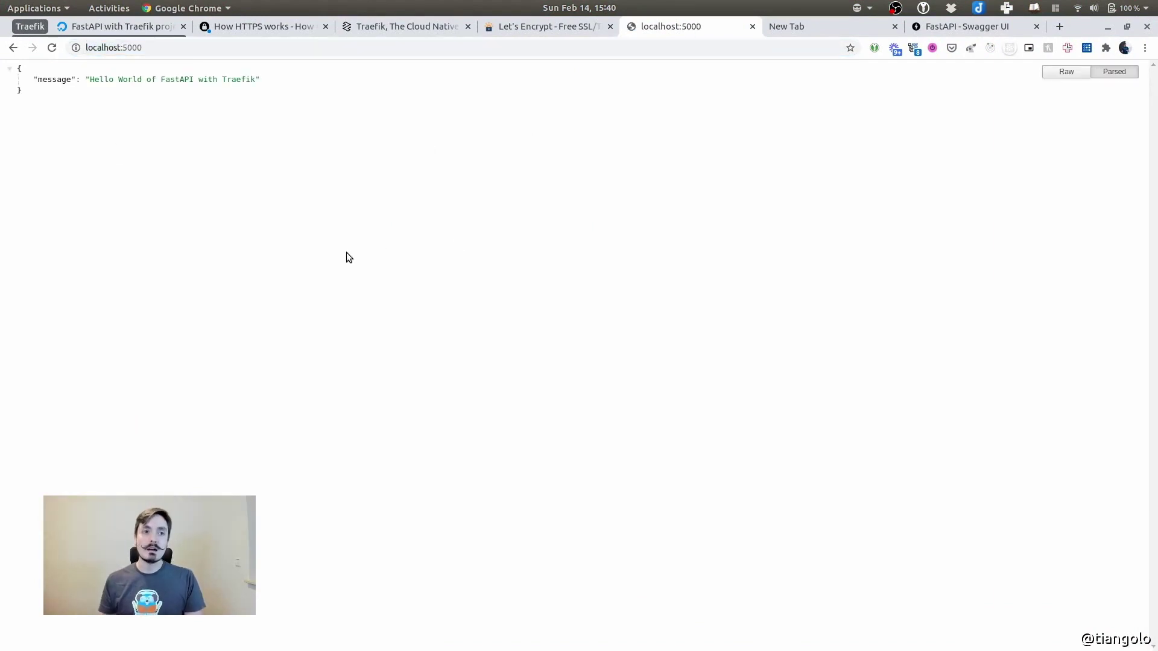
# Open localhost:5000/docs and execute the Read Main request in the Swagger UI
pyautogui.hotkey('ctrl', 'l')
pyautogui.press('End')
pyautogui.write('/do')
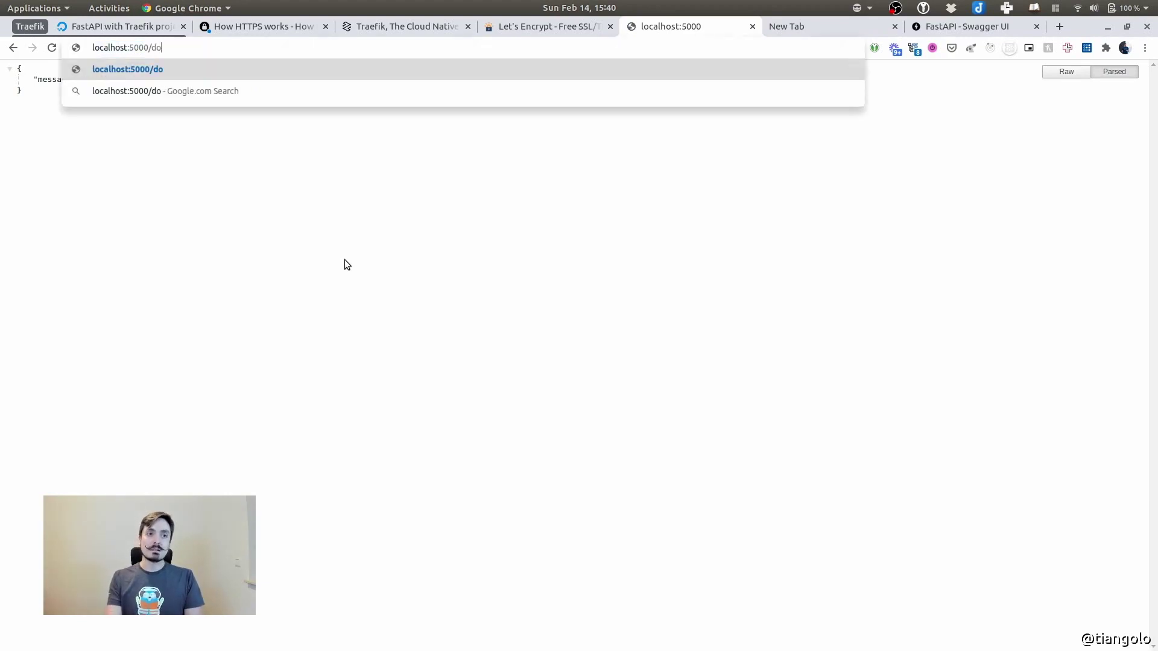
pyautogui.write('cs')
pyautogui.press('Return')
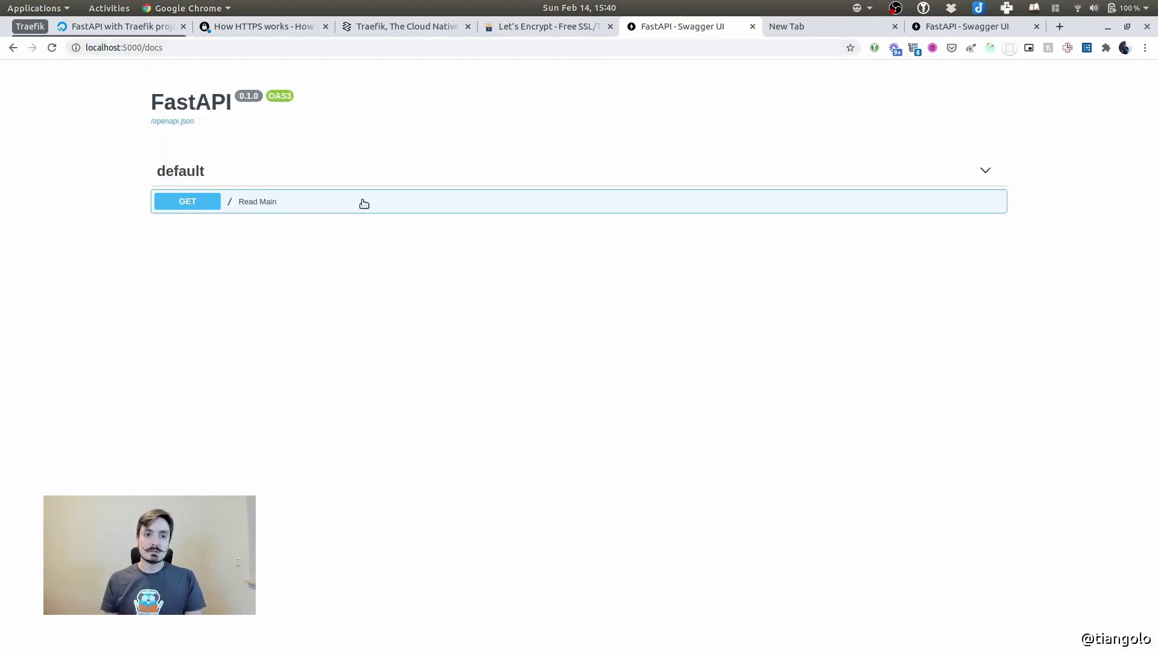
pyautogui.click(364, 204)
pyautogui.click(955, 228)
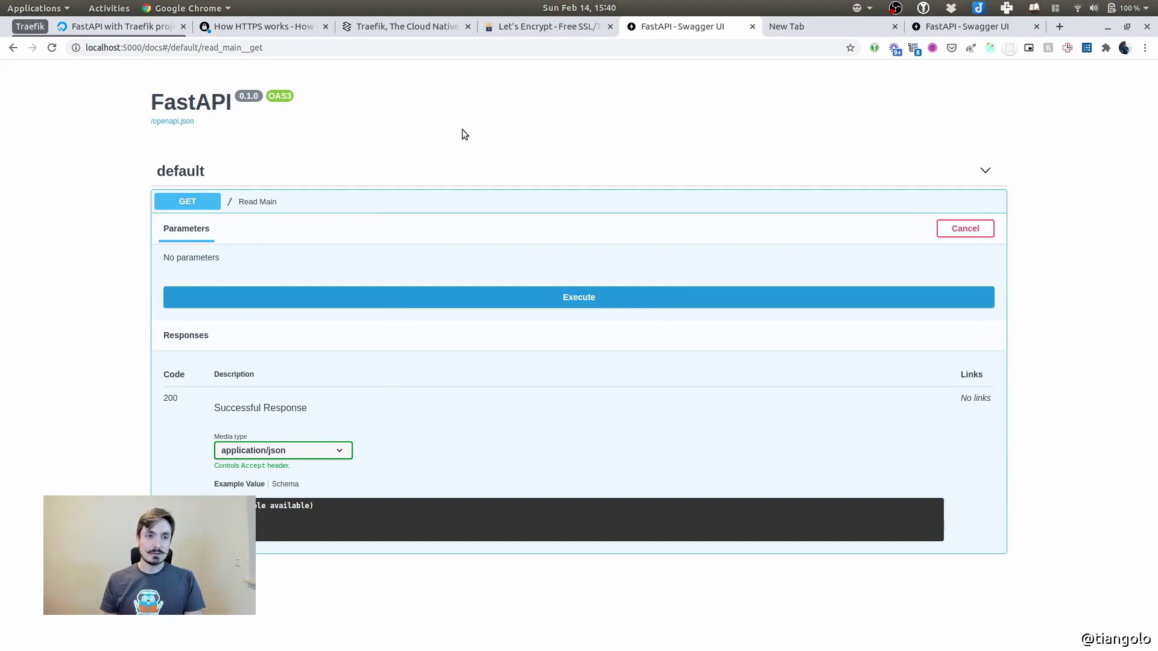
pyautogui.click(599, 295)
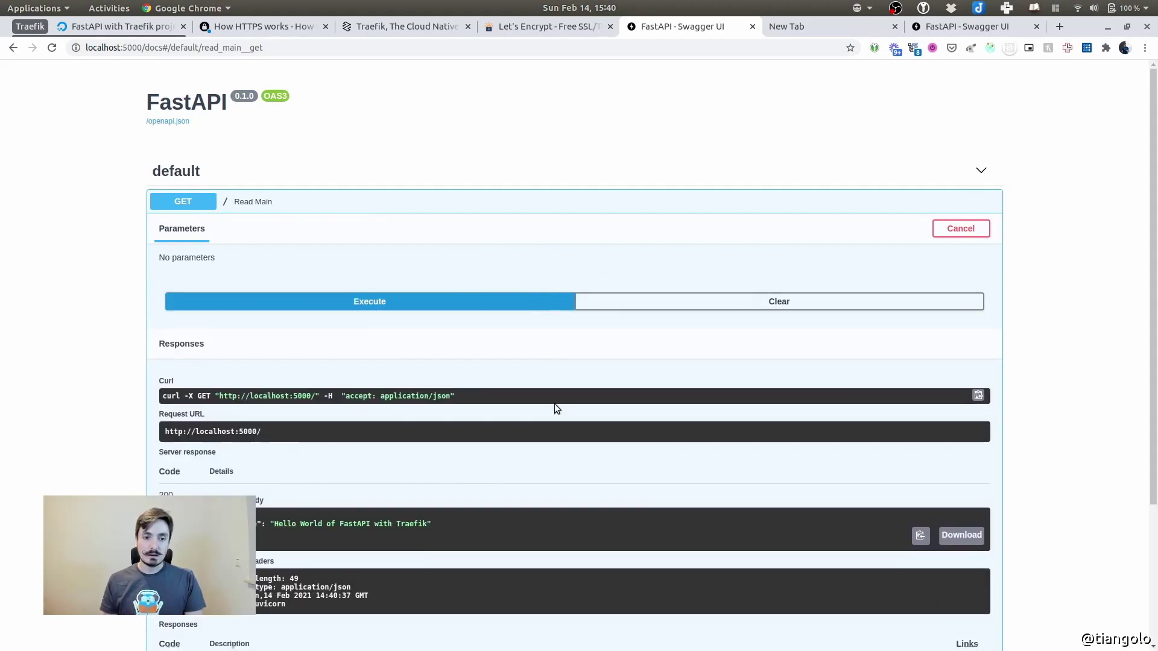
pyautogui.click(440, 196)
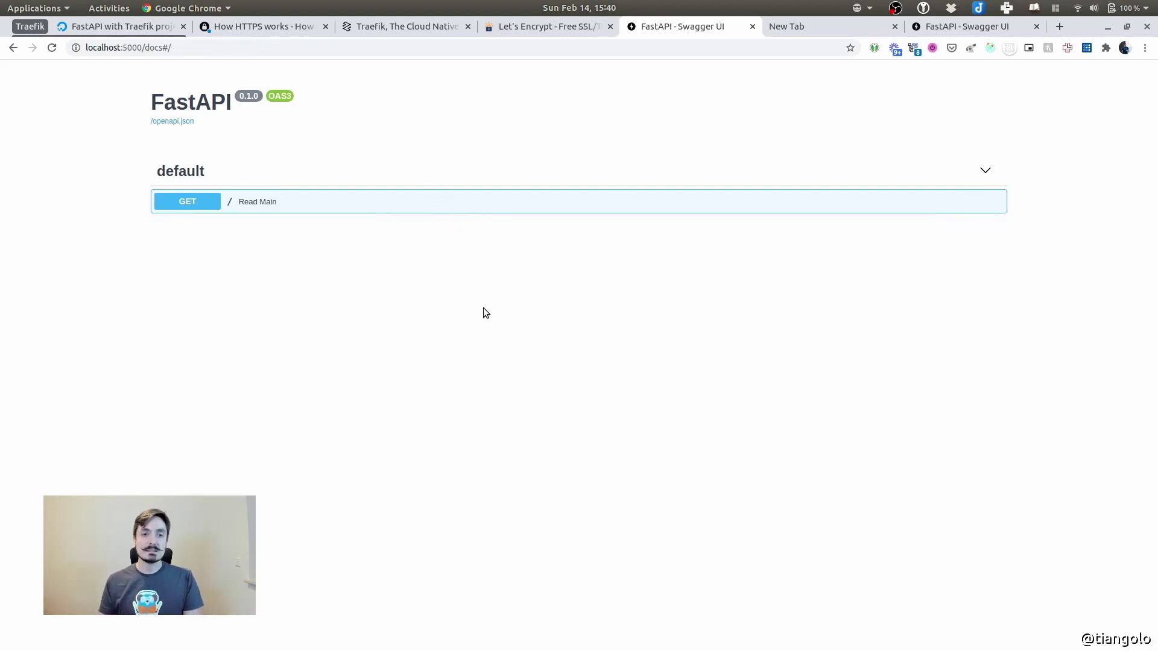
# Stop the app server with Ctrl+C in VS Code, then reload the docs page in Chrome
pyautogui.press('super')
pyautogui.click(362, 470)
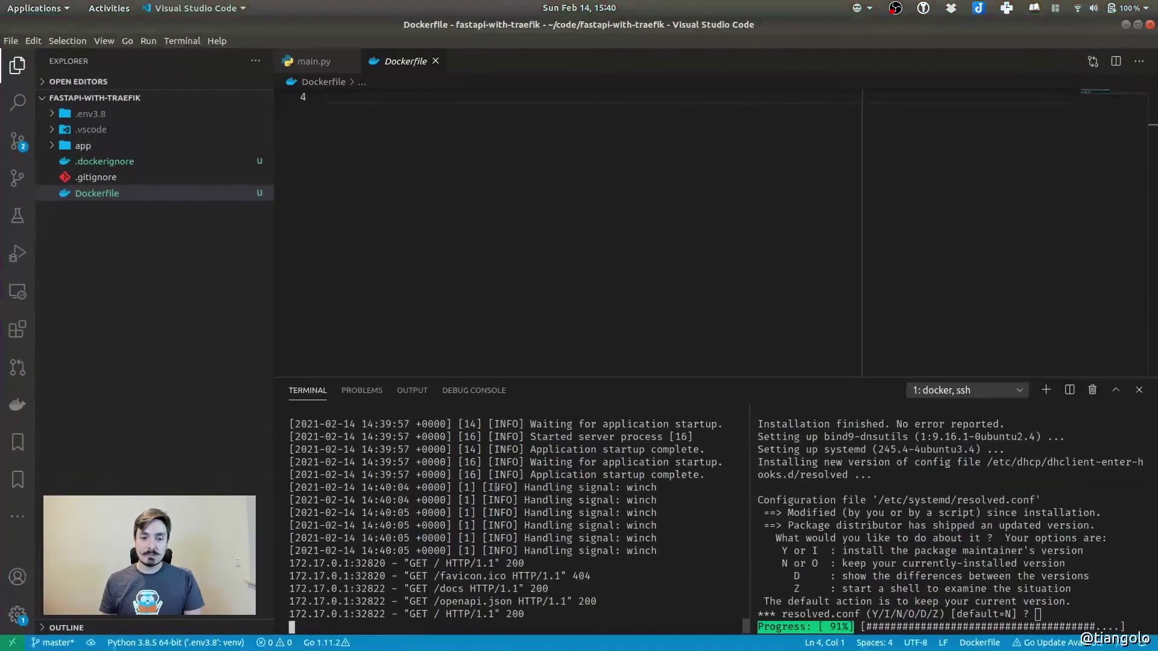
pyautogui.hotkey('ctrl', 'c')
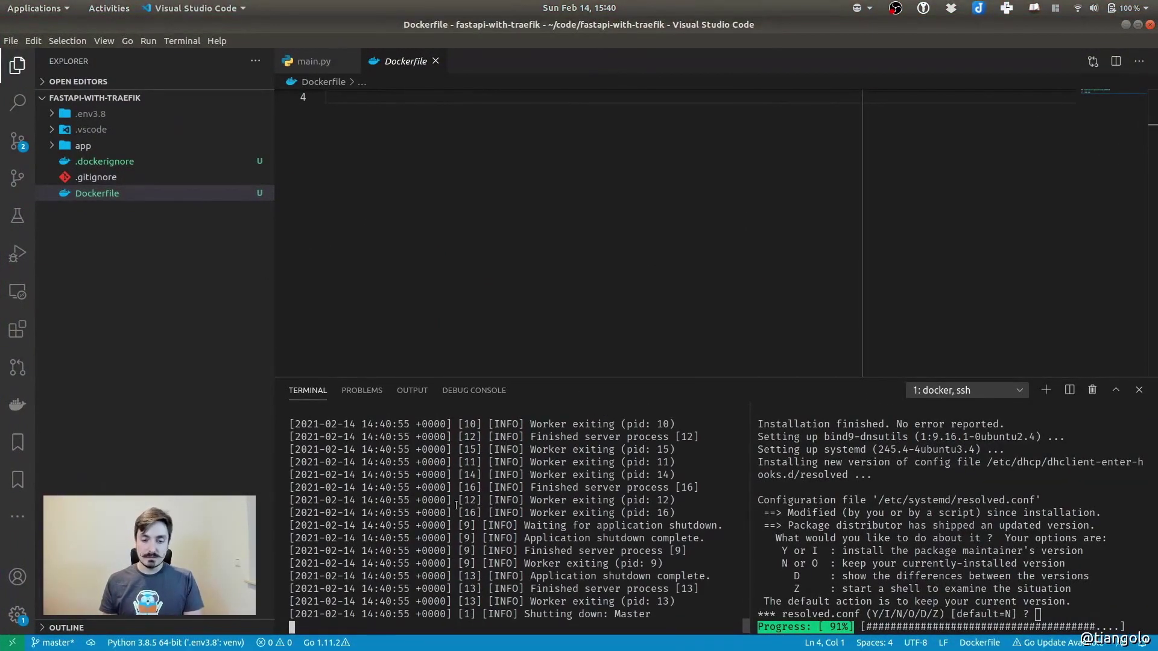
pyautogui.hotkey('alt', 'Tab')
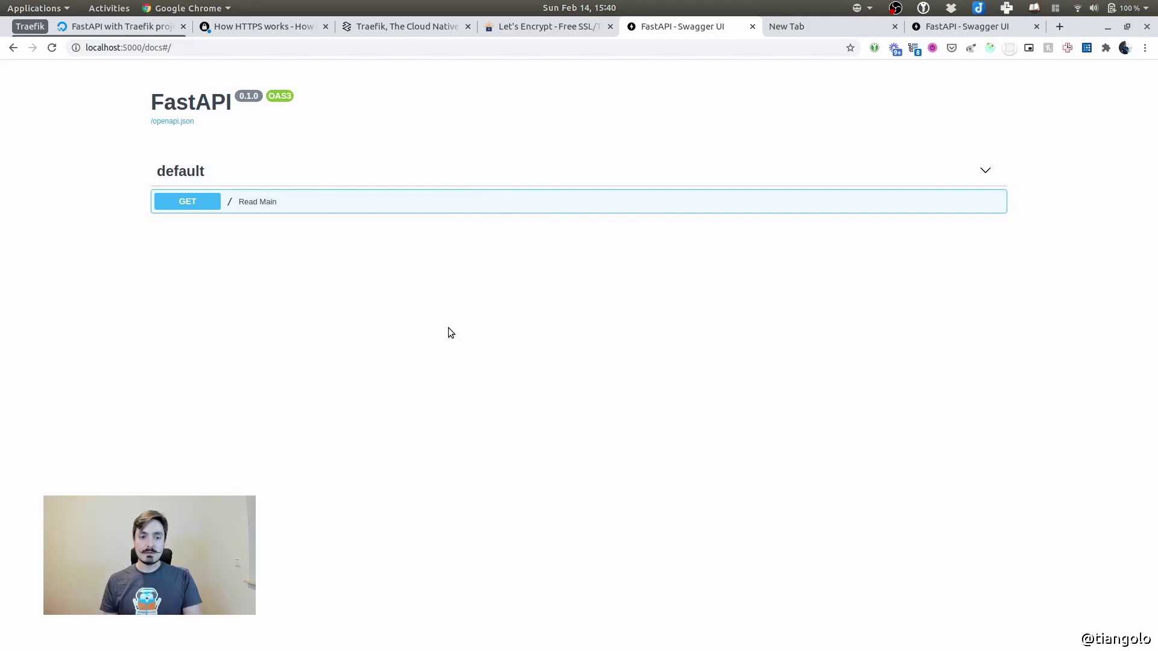
pyautogui.hotkey('ctrl', 'r')
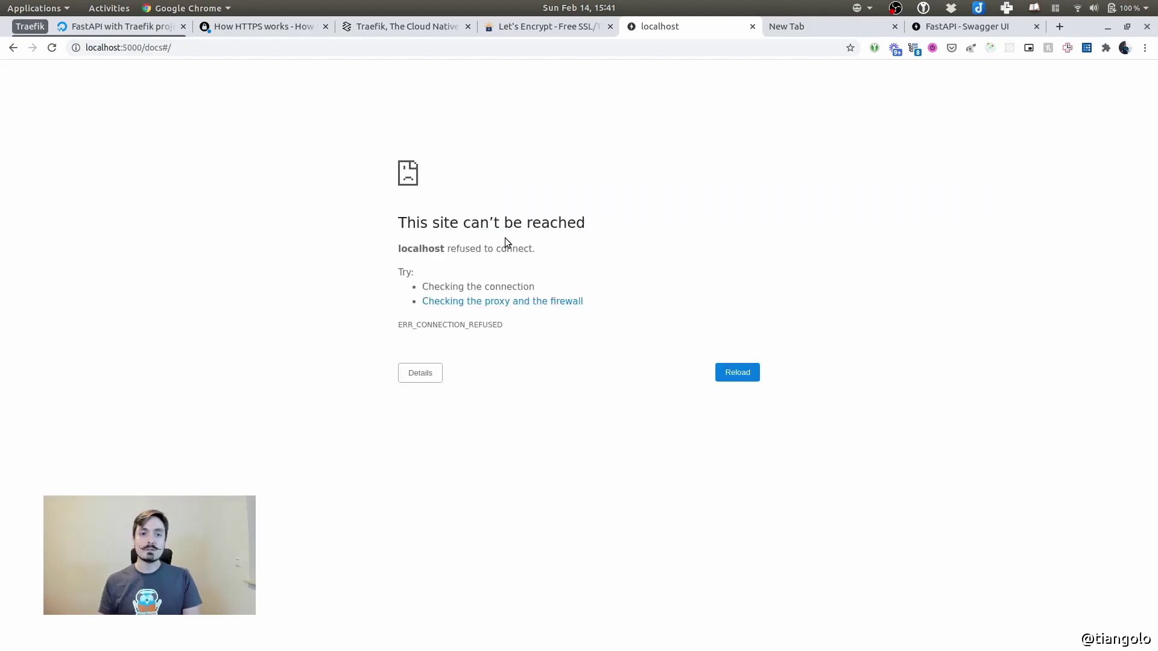
# Stage .dockerignore and Dockerfile and commit them with the message 'Add Docker'
pyautogui.hotkey('alt', 'Tab')
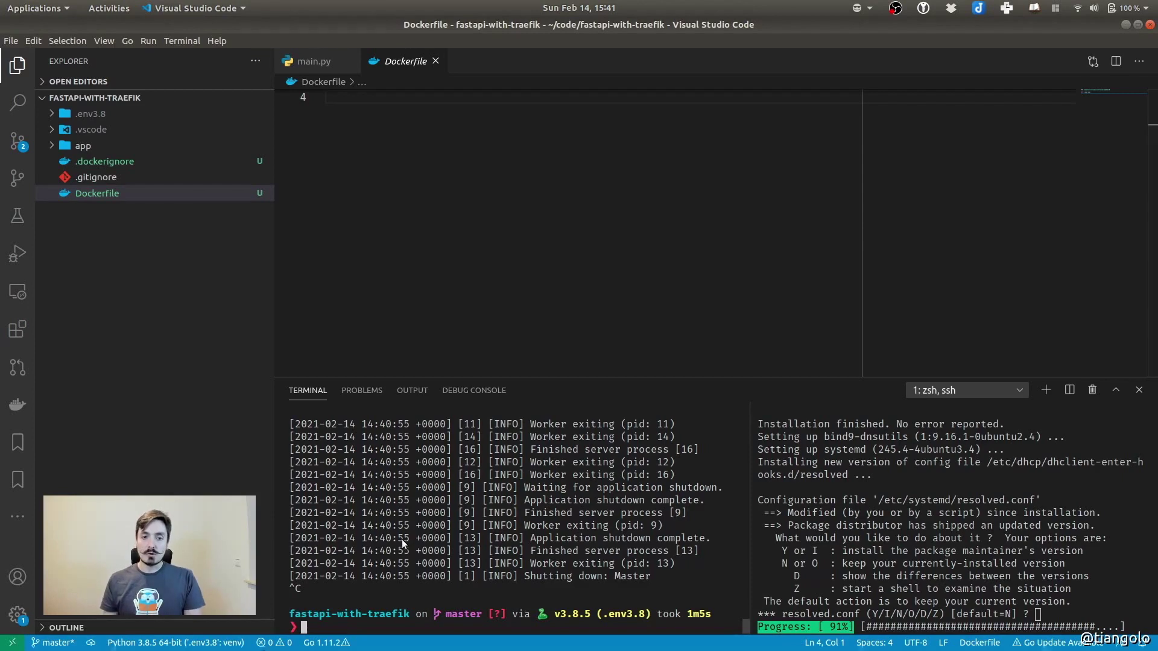
pyautogui.click(18, 141)
pyautogui.click(162, 142)
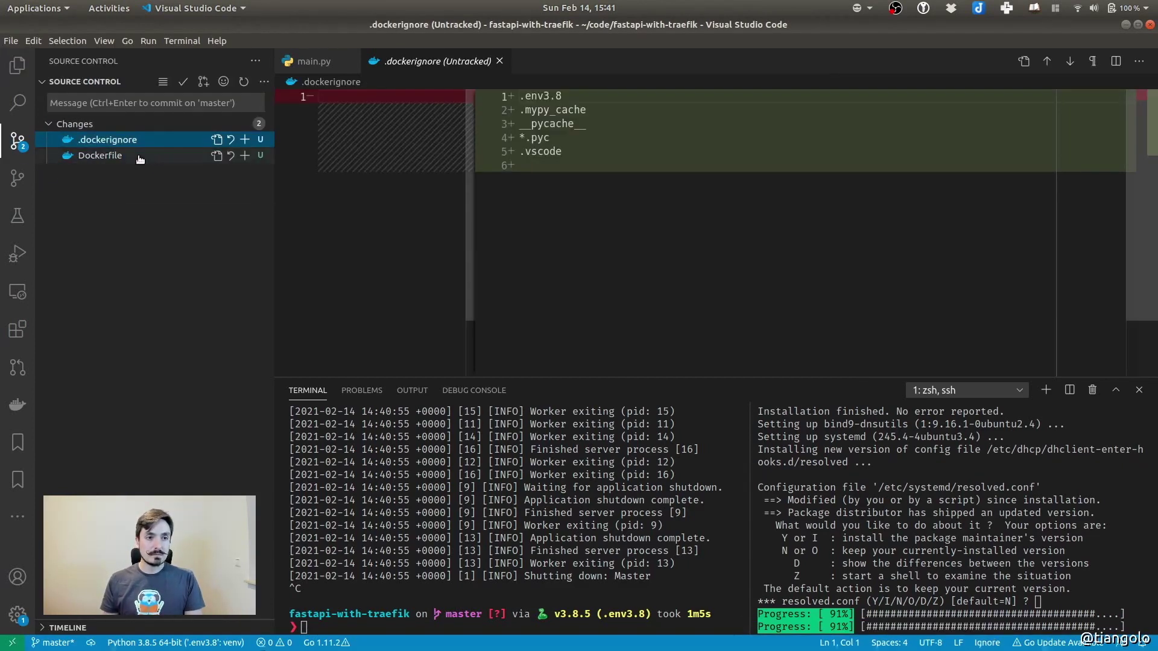
pyautogui.click(244, 156)
pyautogui.click(114, 102)
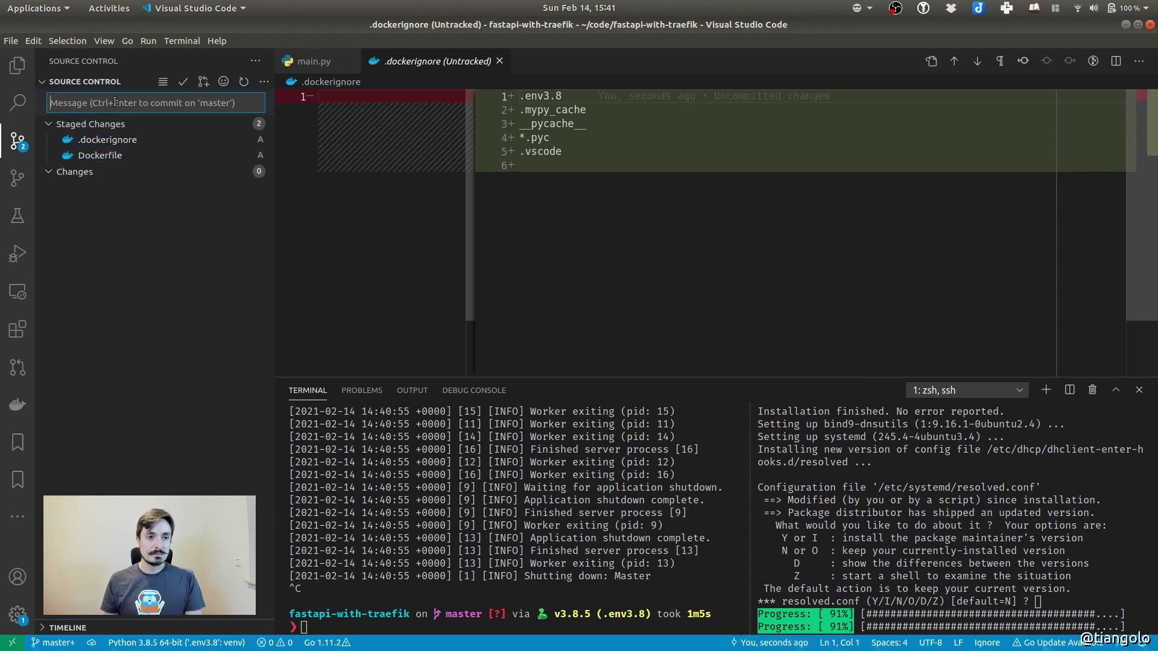
pyautogui.write('Add Docker')
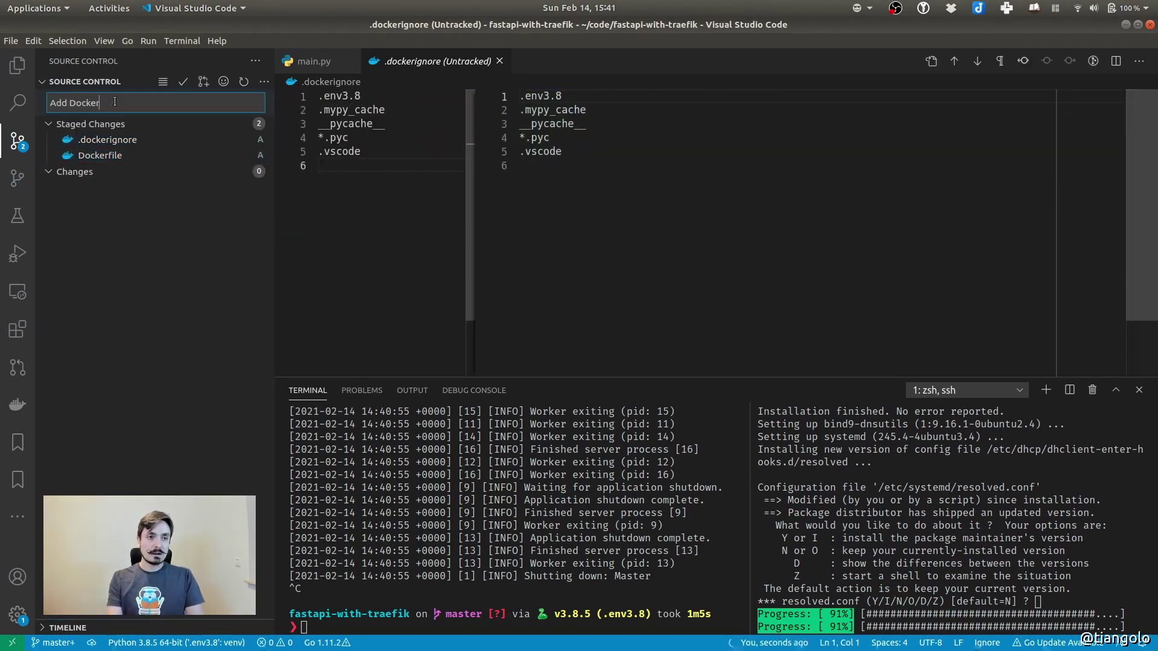
pyautogui.hotkey('ctrl', 'Return')
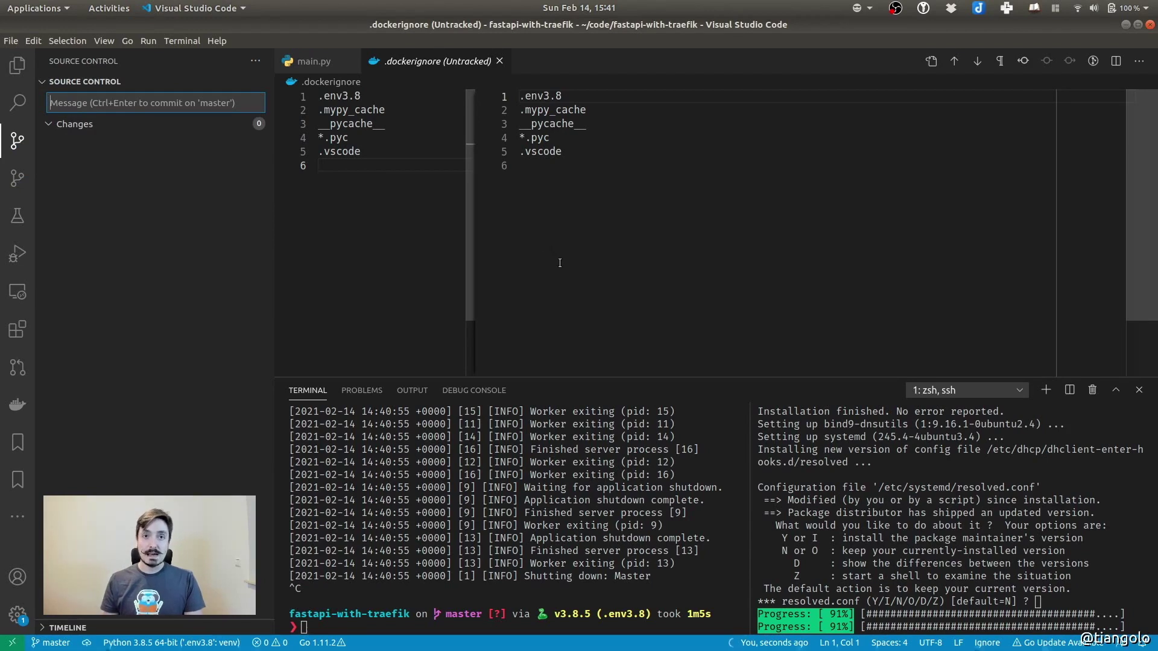
pyautogui.click(1000, 497)
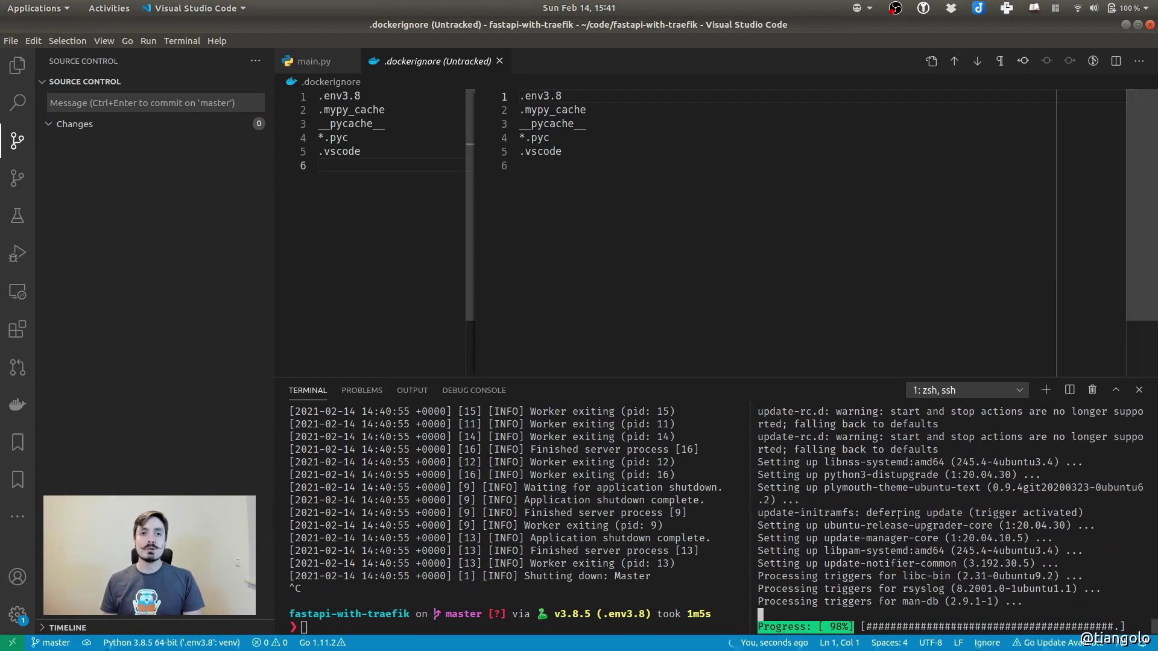
# Close the .dockerignore diff and recall the earlier docker run command with its 5000:80 mapping
pyautogui.click(552, 254)
pyautogui.click(500, 62)
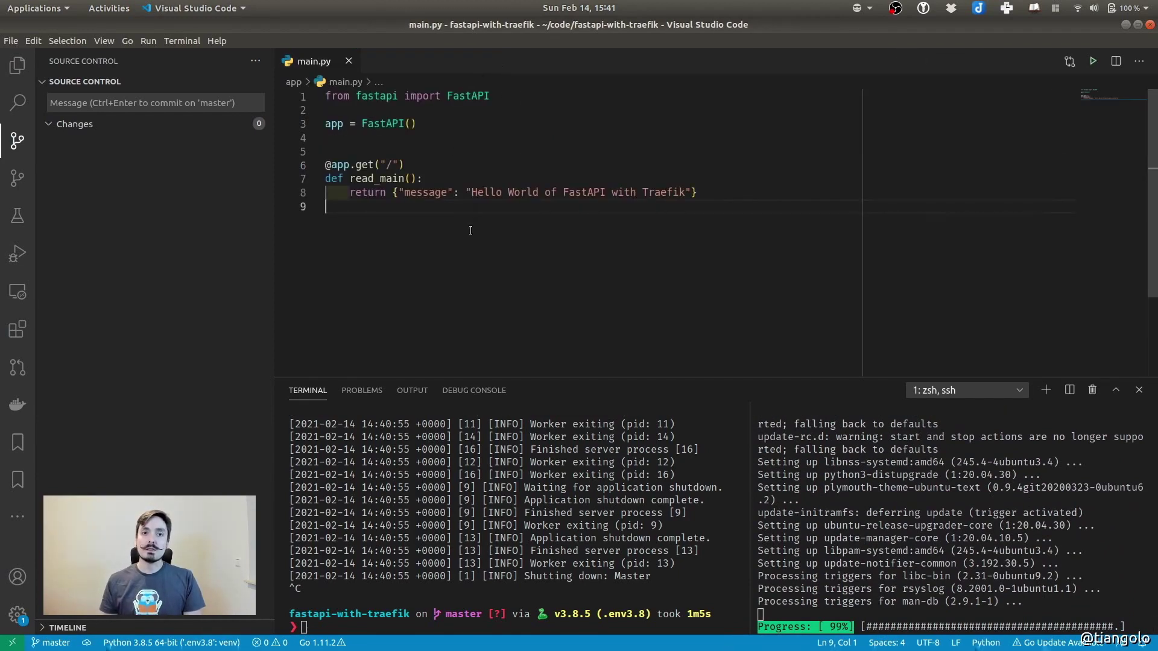
pyautogui.click(380, 573)
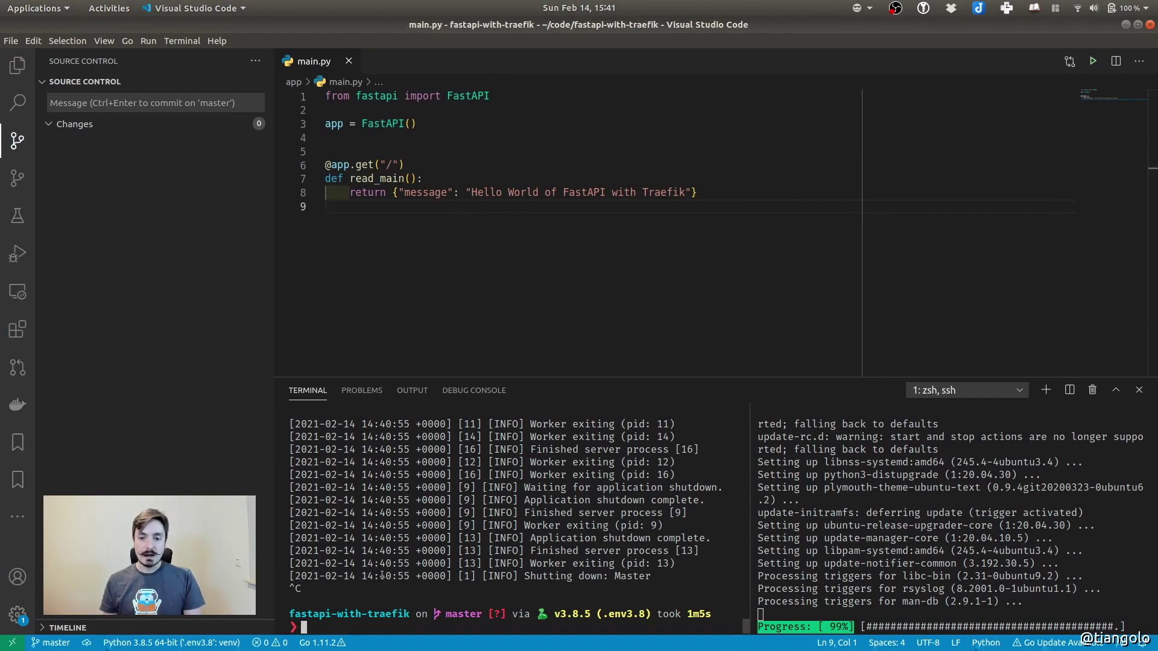
pyautogui.press('Up')
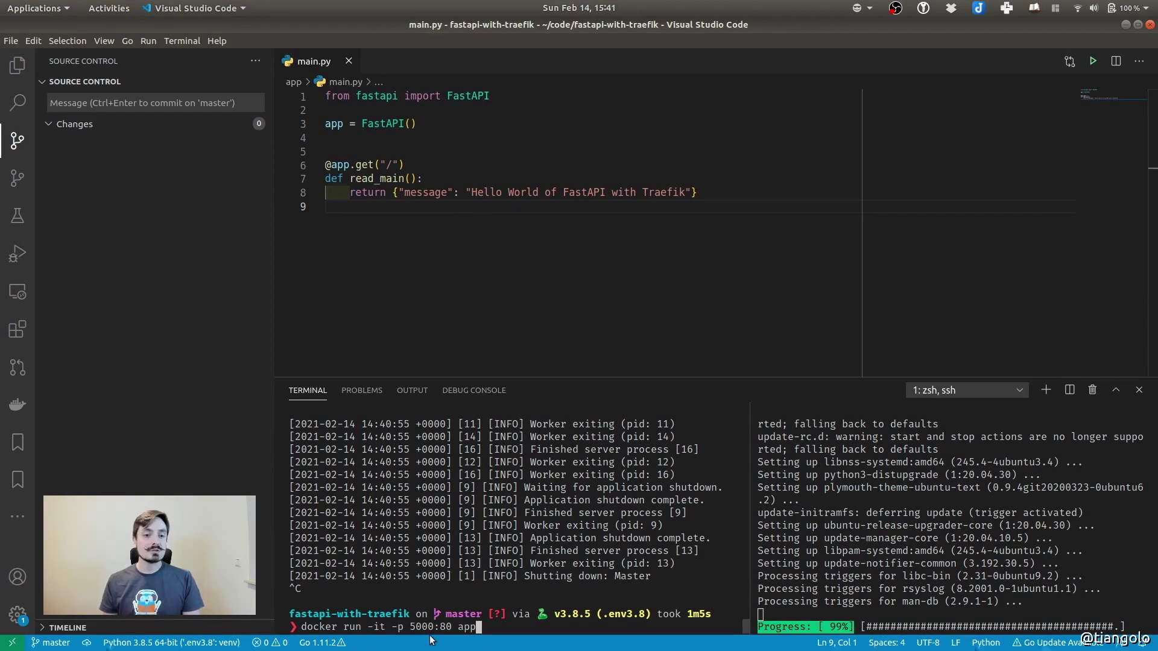
pyautogui.moveTo(410, 627); pyautogui.dragTo(452, 630)
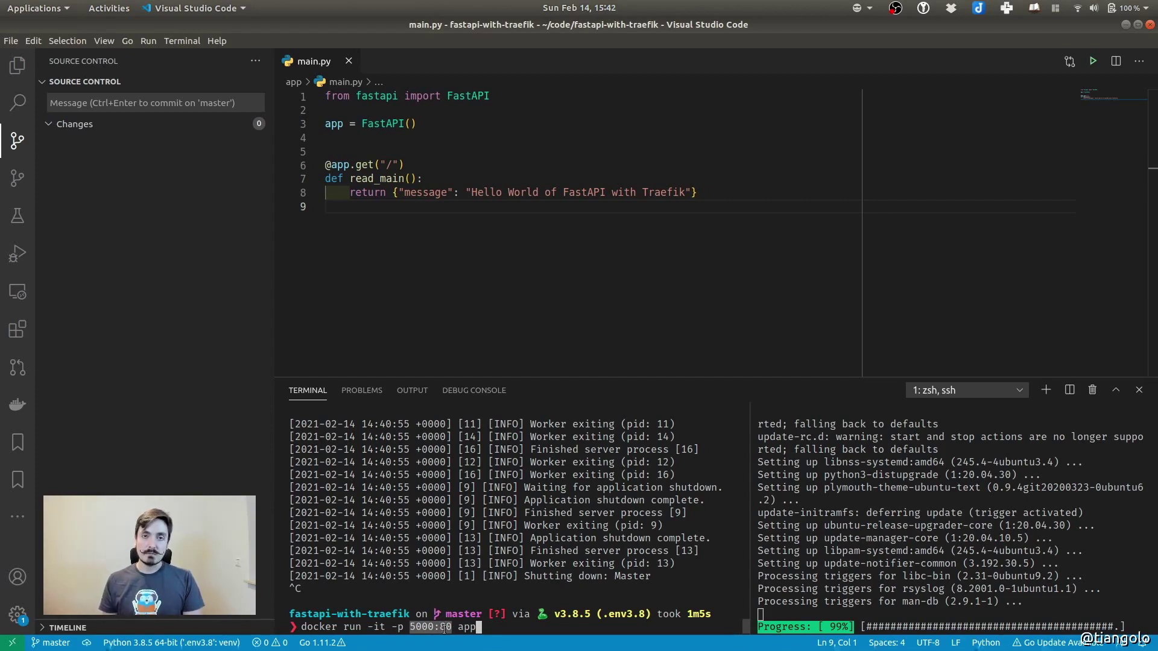
pyautogui.click(423, 533)
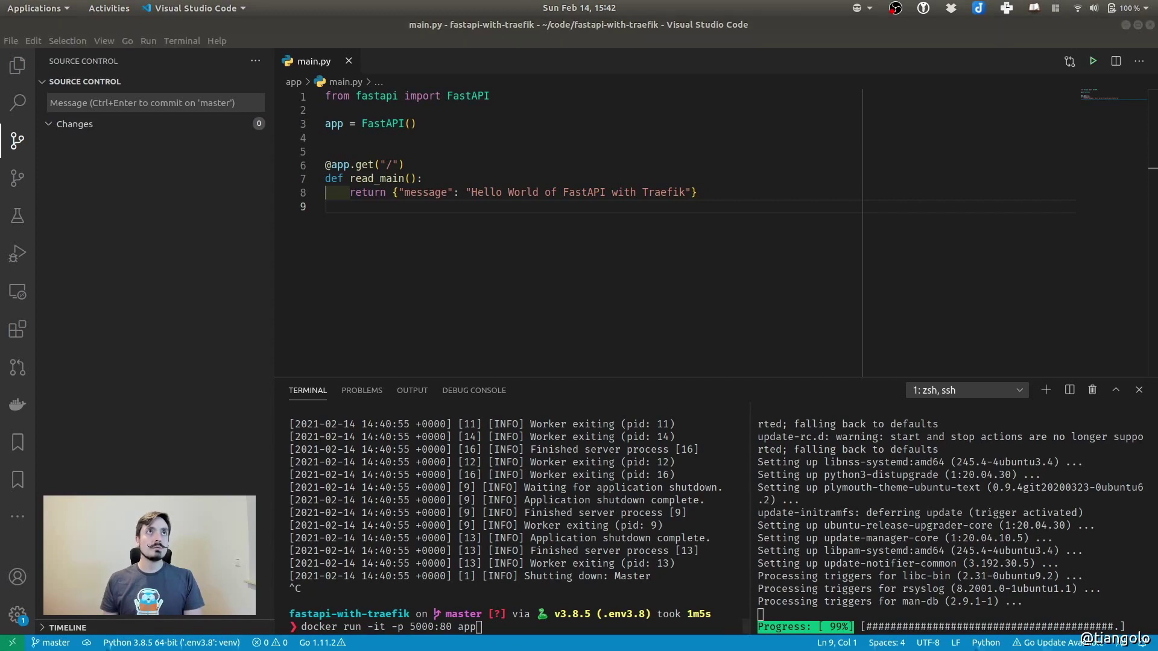
pyautogui.hotkey('alt', 'Tab')
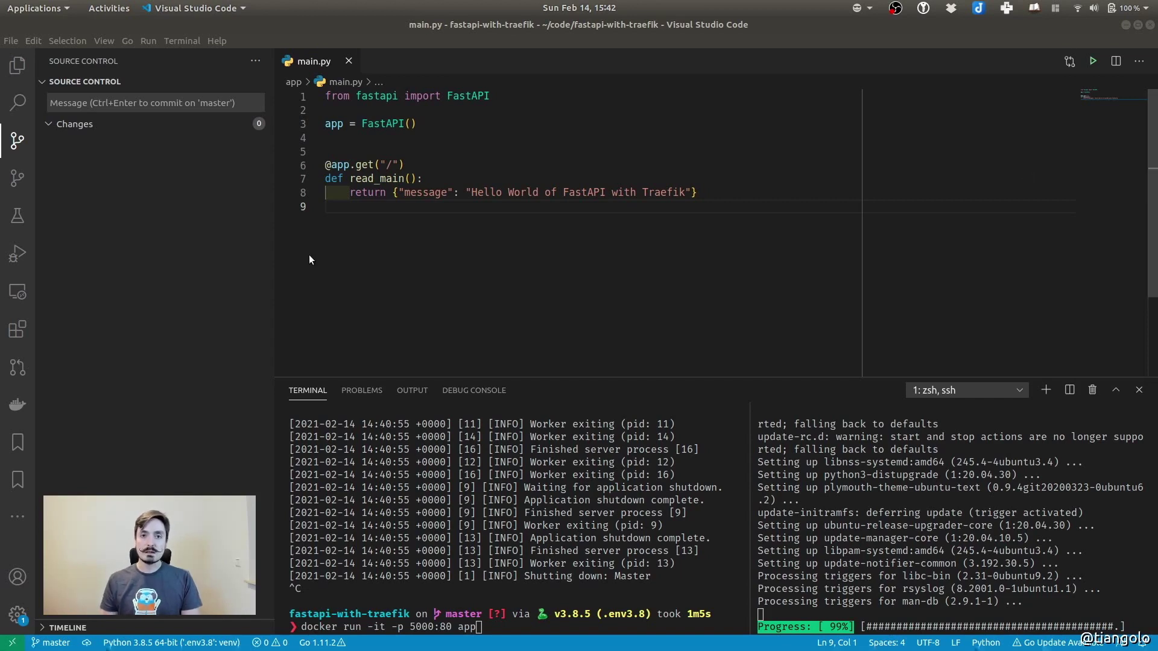
# Close main.py and open docker-compose.yml from the Explorer
pyautogui.click(218, 269)
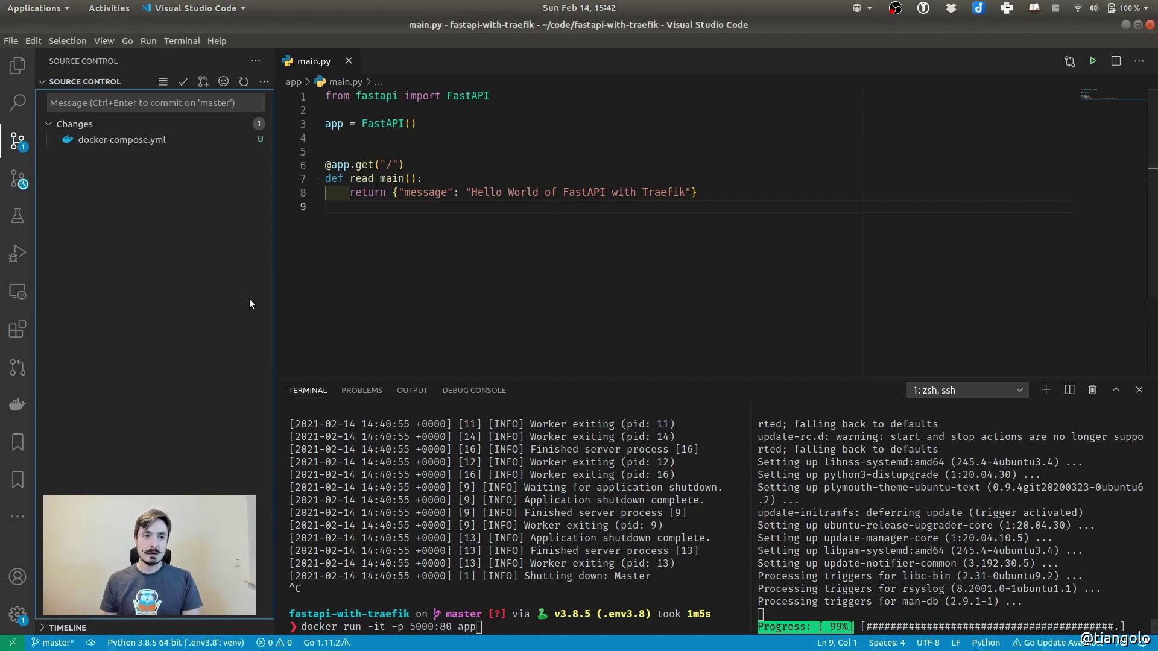
pyautogui.click(348, 61)
pyautogui.hotkey('ctrl', 'shift', 'e')
pyautogui.click(111, 197)
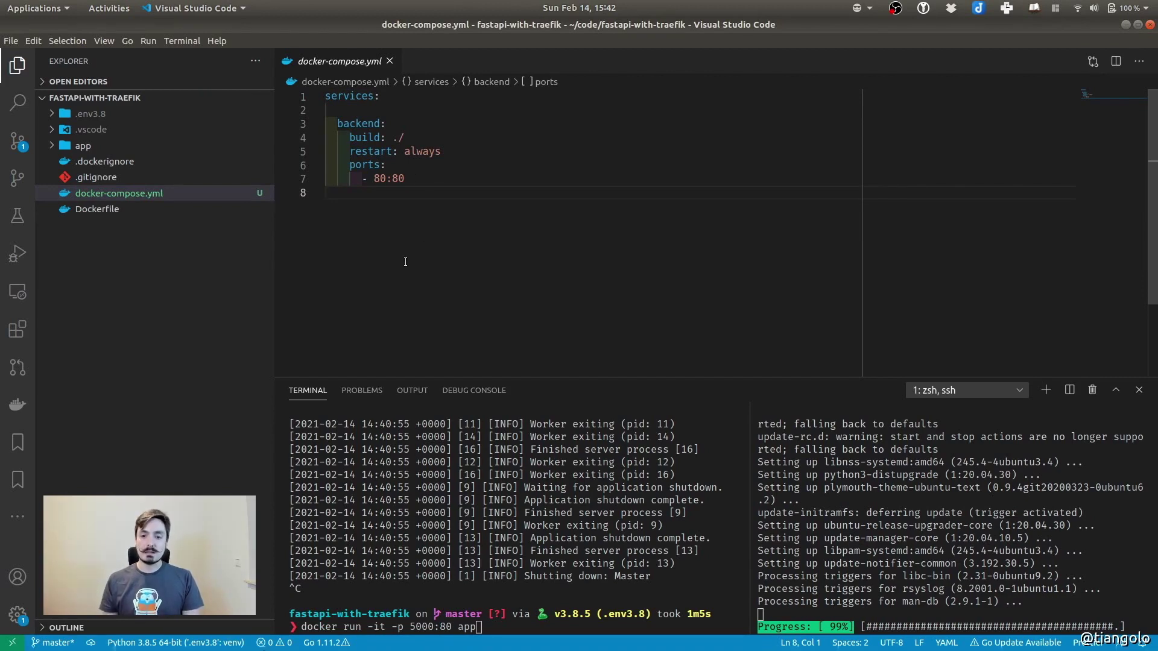
pyautogui.doubleClick(348, 96)
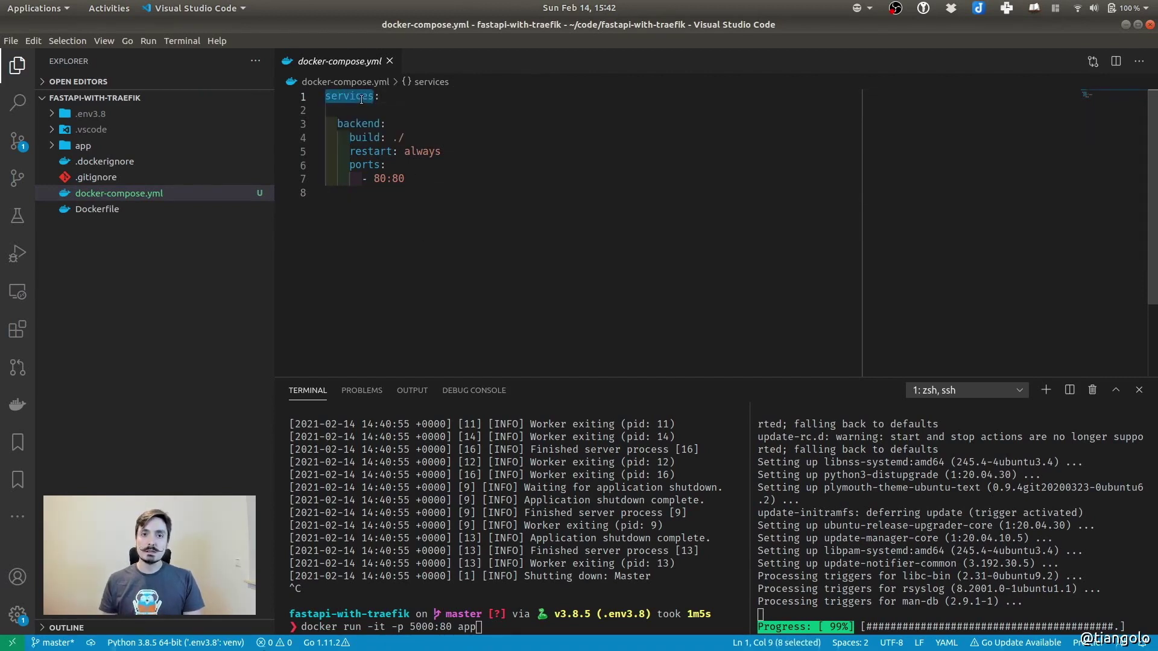
pyautogui.click(444, 249)
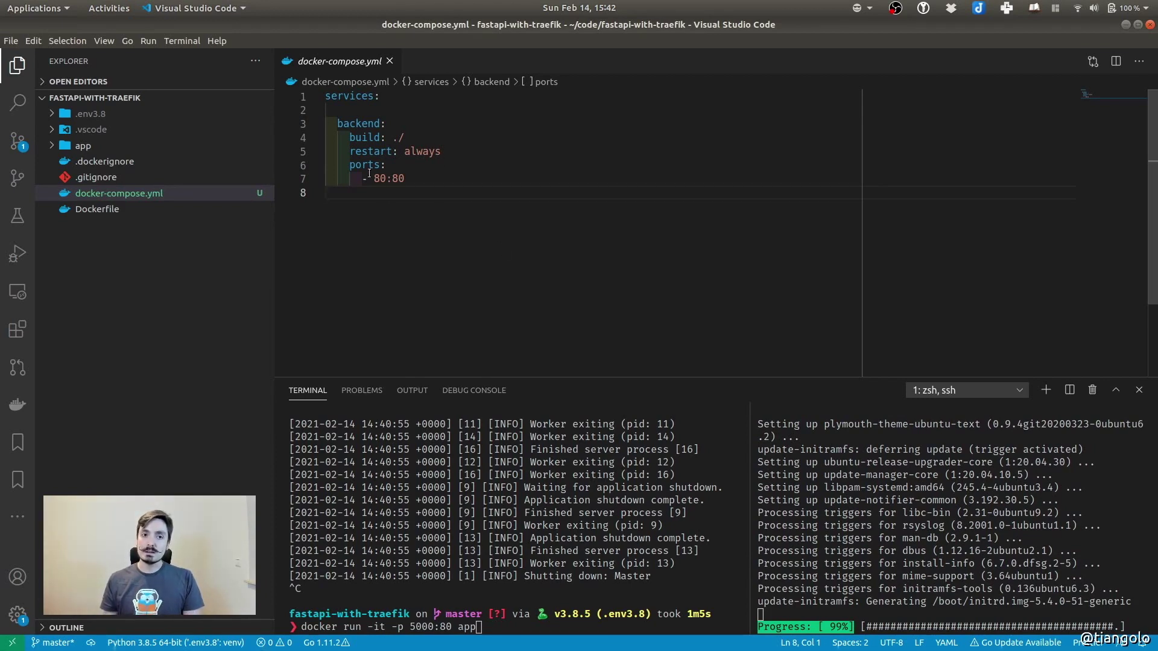
# Review docker-compose.yml's build: ./, restart: always and 80:80 port settings
pyautogui.moveTo(378, 162)
pyautogui.moveTo(350, 137); pyautogui.dragTo(449, 140)
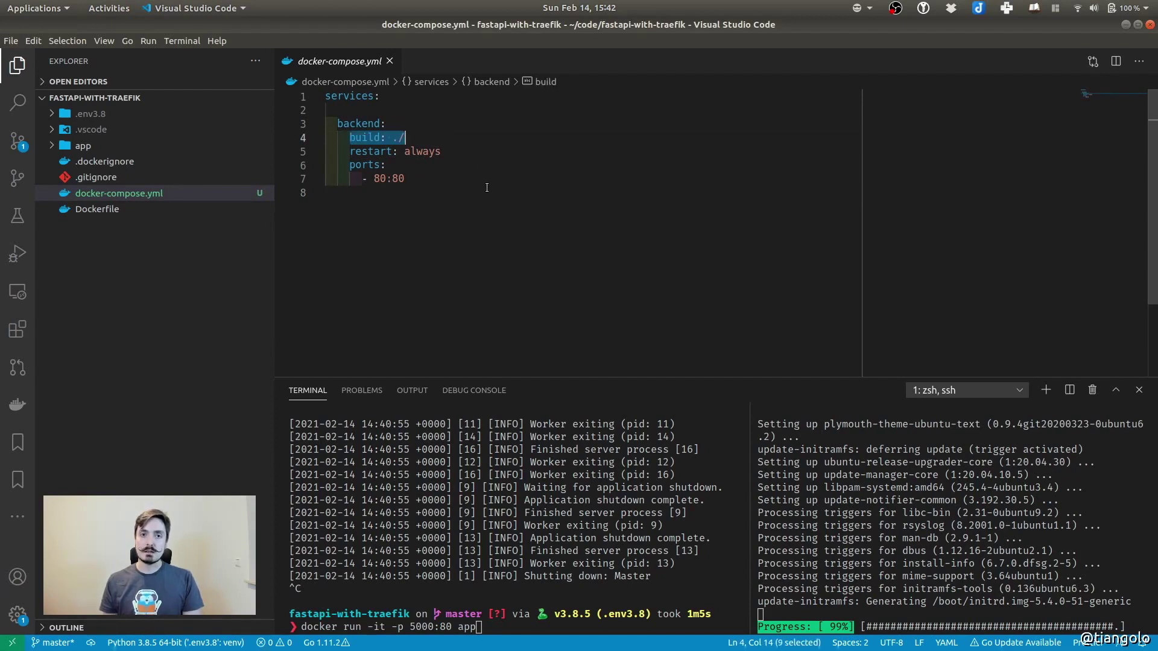
pyautogui.moveTo(351, 152); pyautogui.dragTo(447, 152)
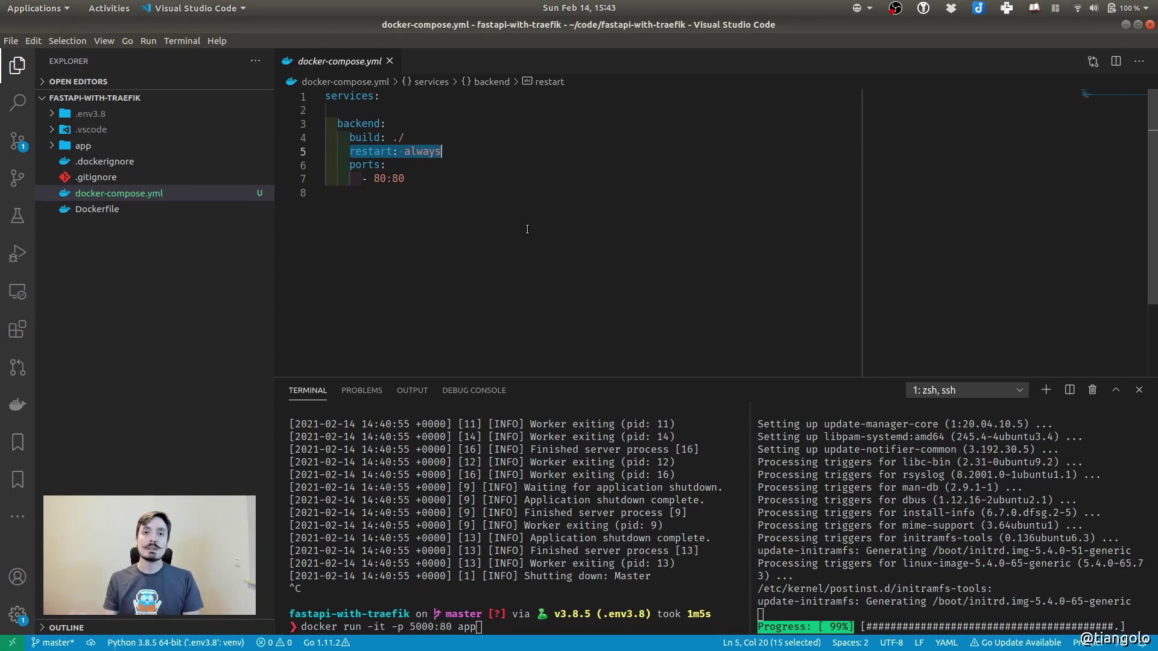
pyautogui.click(527, 229)
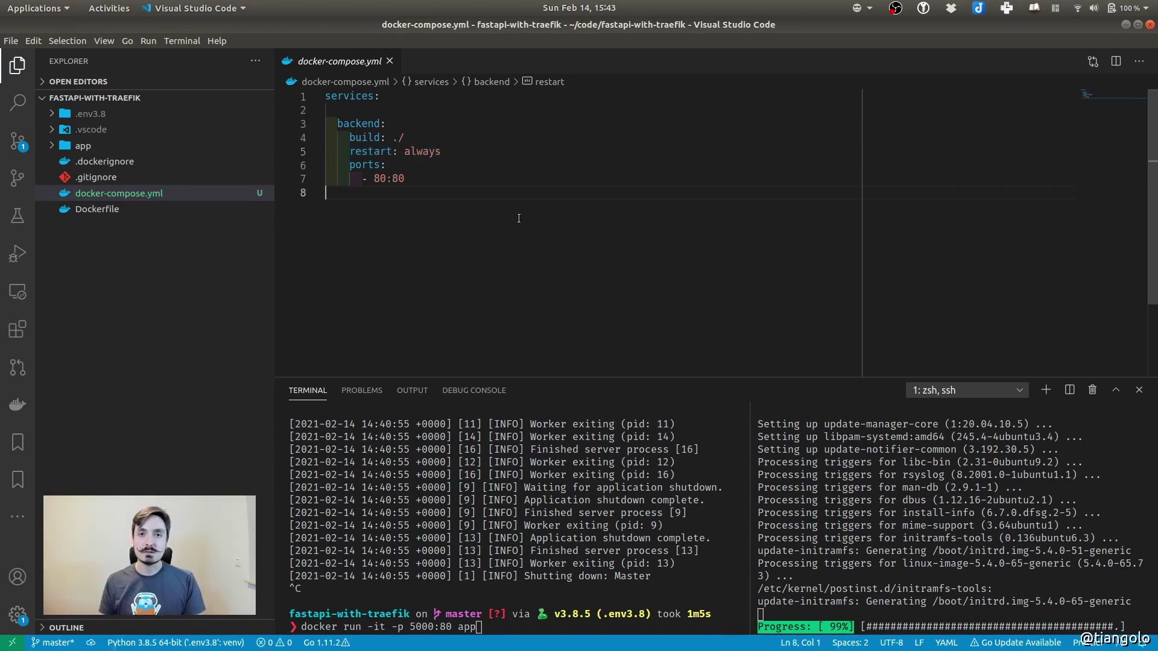
pyautogui.doubleClick(377, 178)
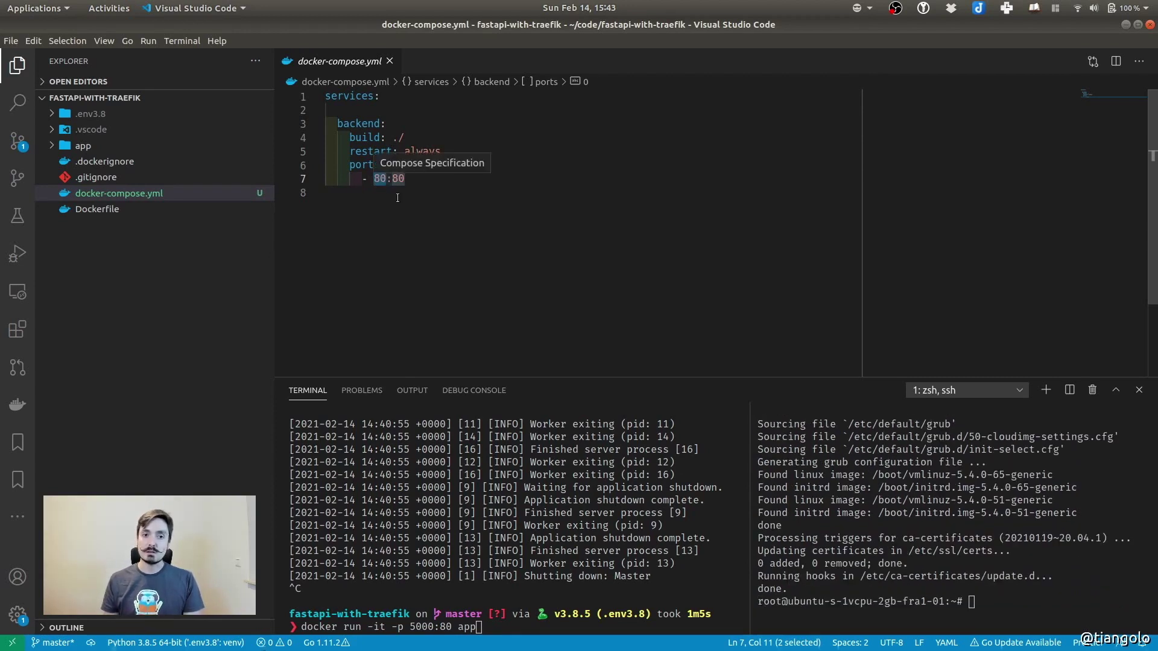
pyautogui.doubleClick(398, 179)
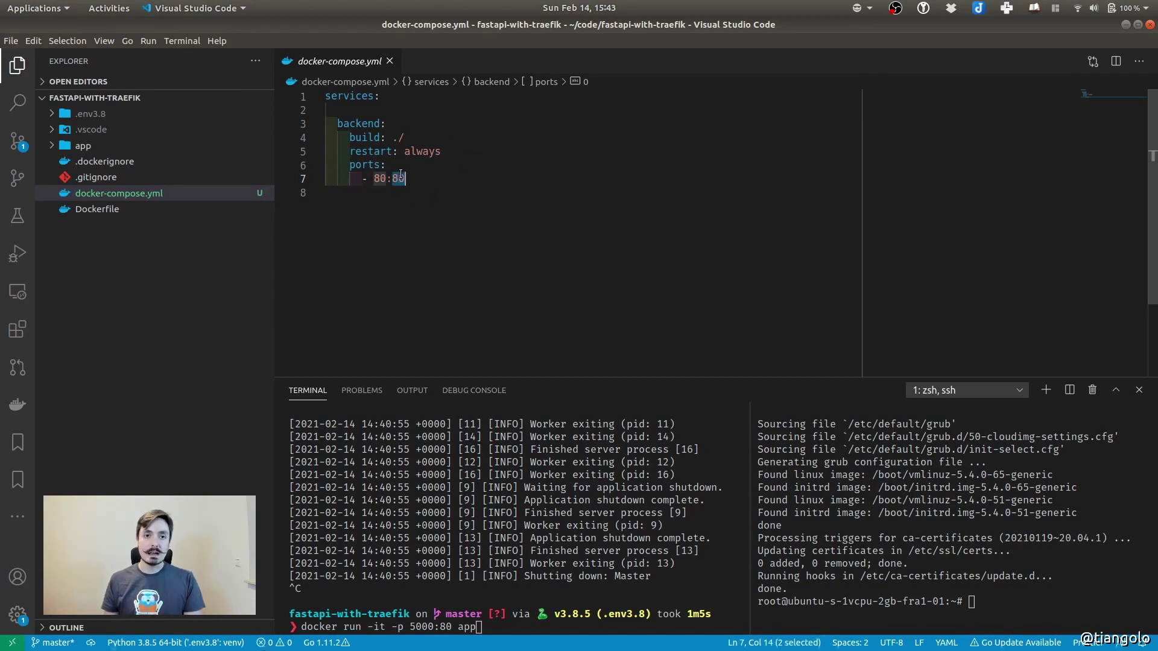
pyautogui.click(467, 187)
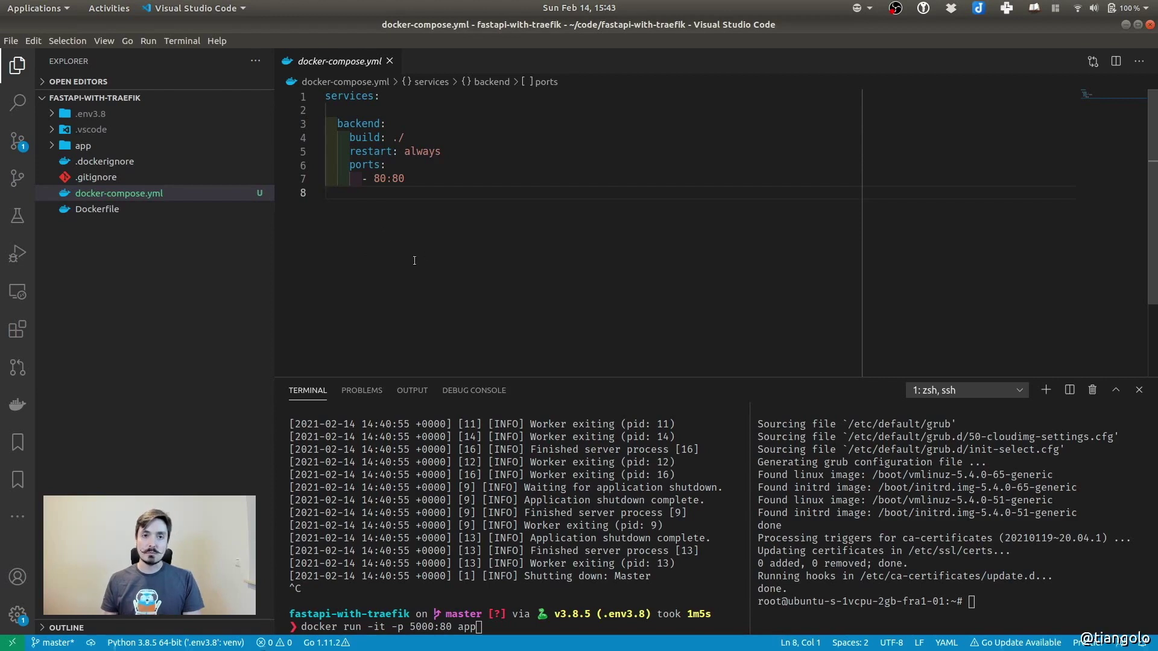
pyautogui.click(996, 577)
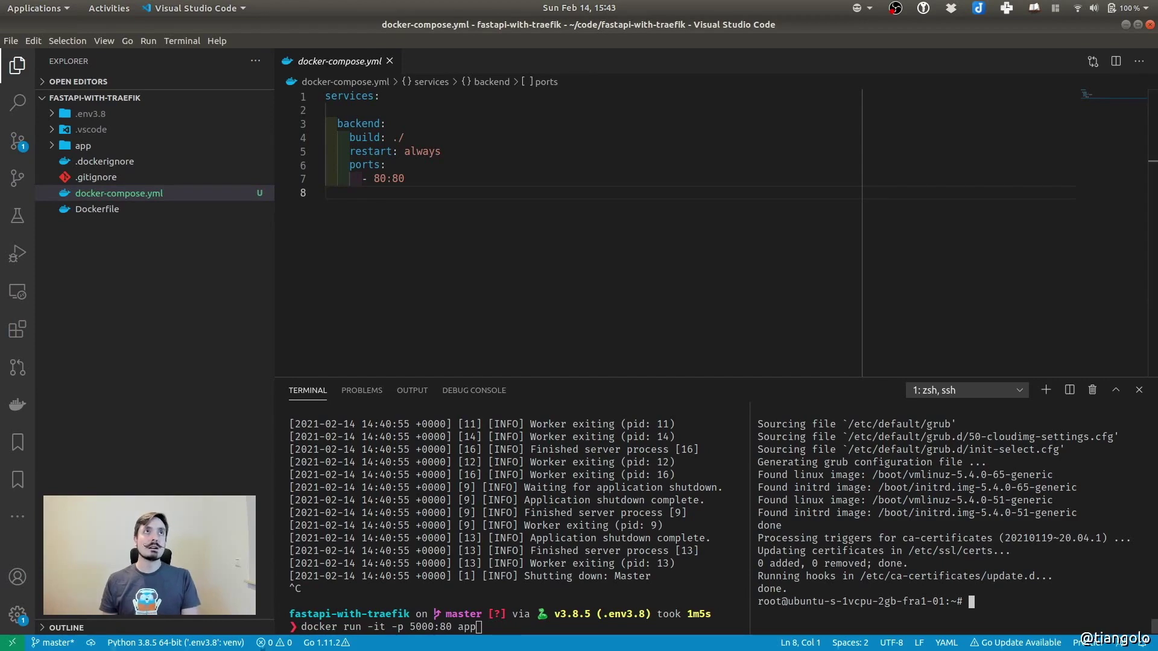
pyautogui.press('super')
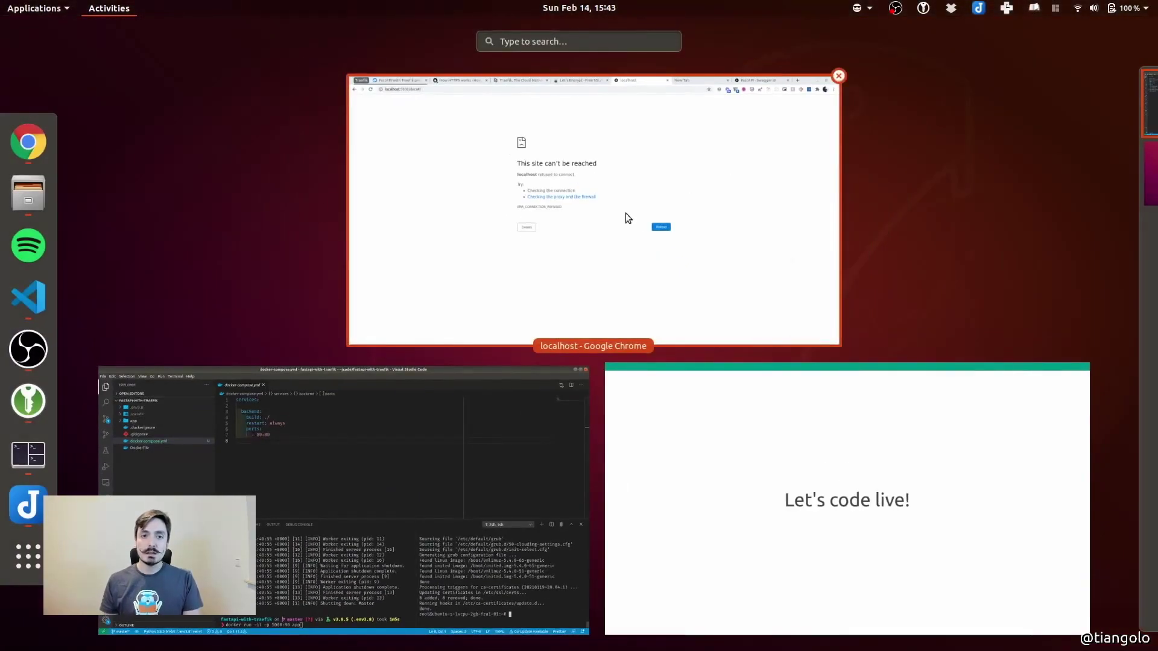
# Search the web for 'install docker' and open the Install Docker Engine docs
pyautogui.click(591, 176)
pyautogui.hotkey('ctrl', 't')
pyautogui.write('instal')
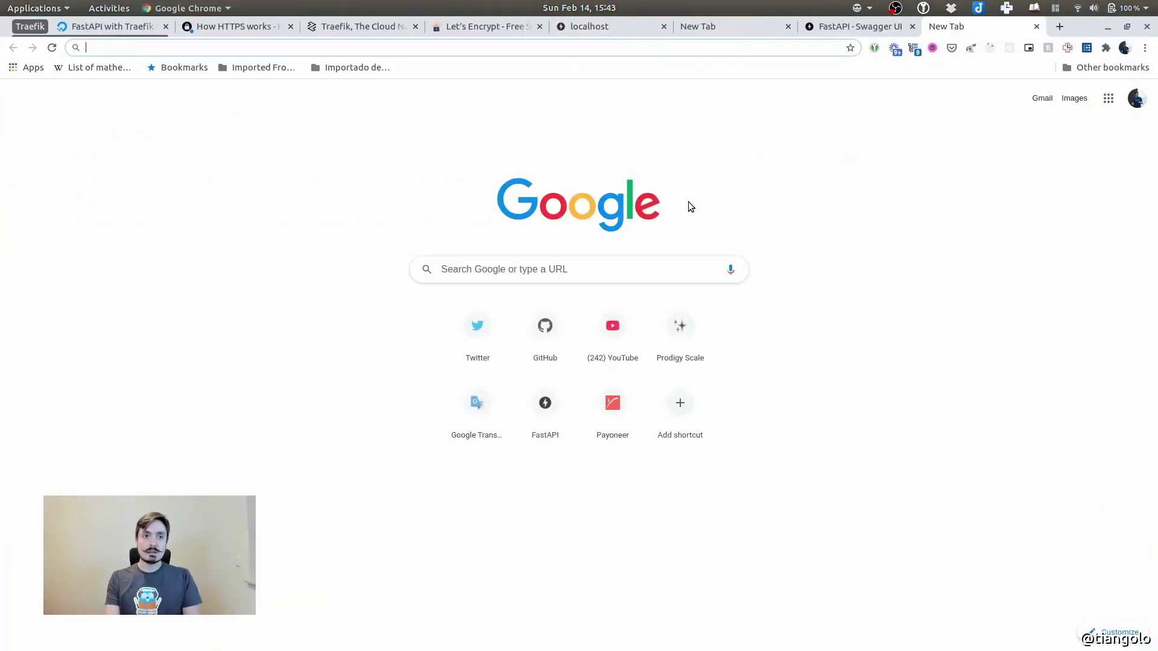
pyautogui.write('l docker')
pyautogui.press('Return')
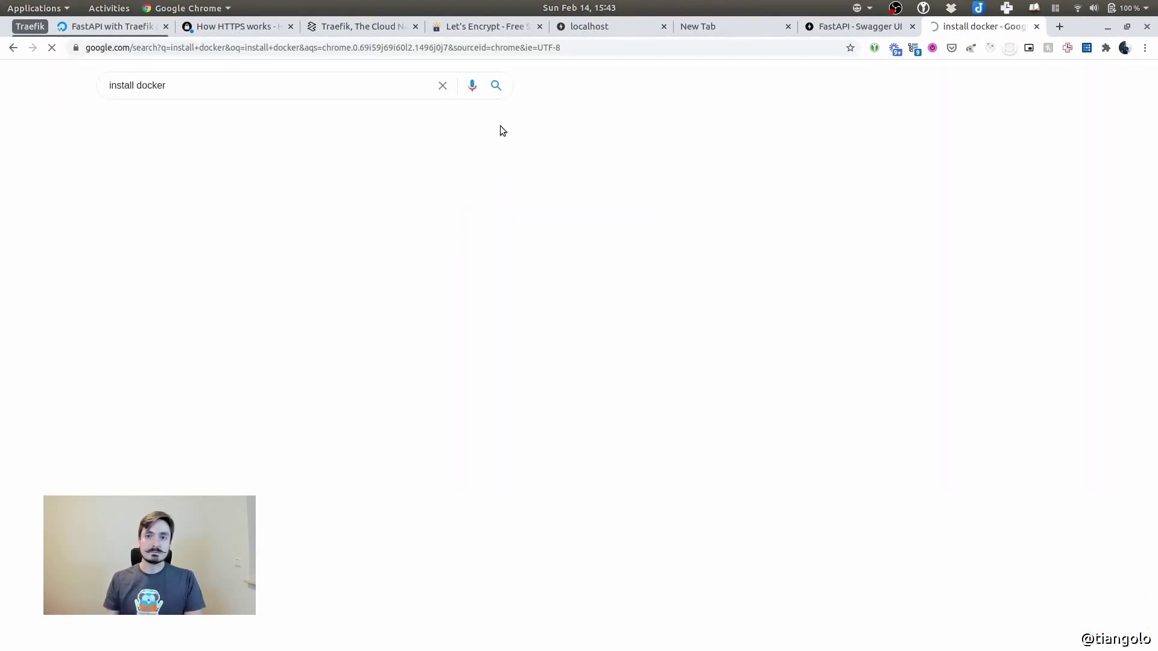
pyautogui.click(155, 252)
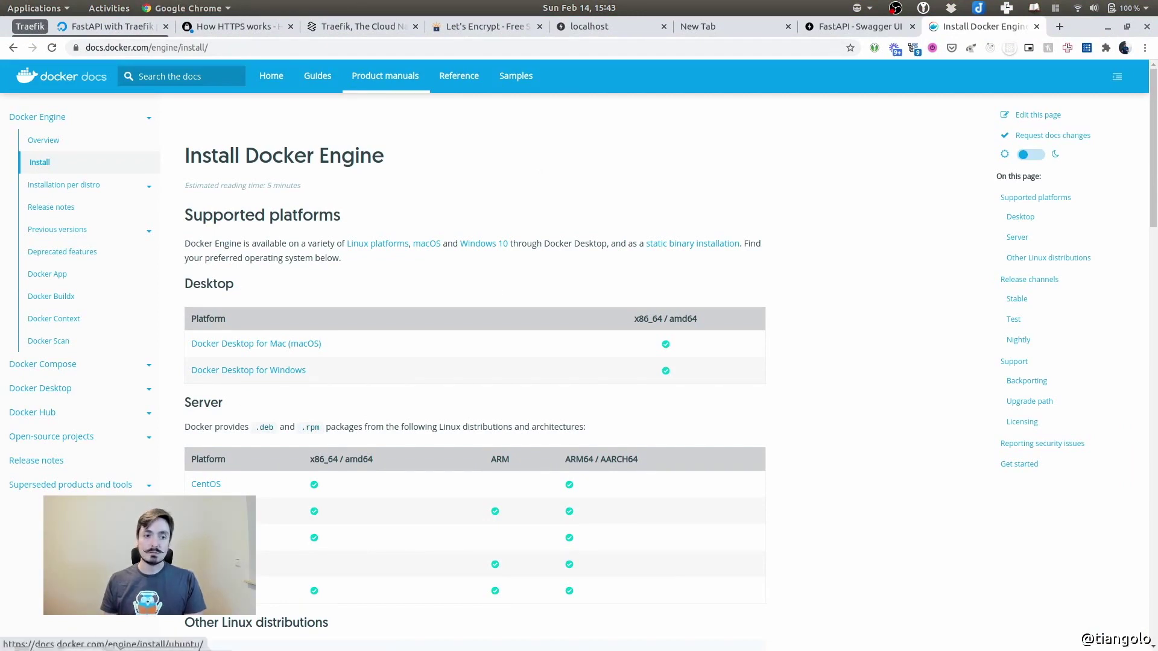
# Open the Ubuntu guide's convenience-script section and select the curl download command
pyautogui.click(203, 590)
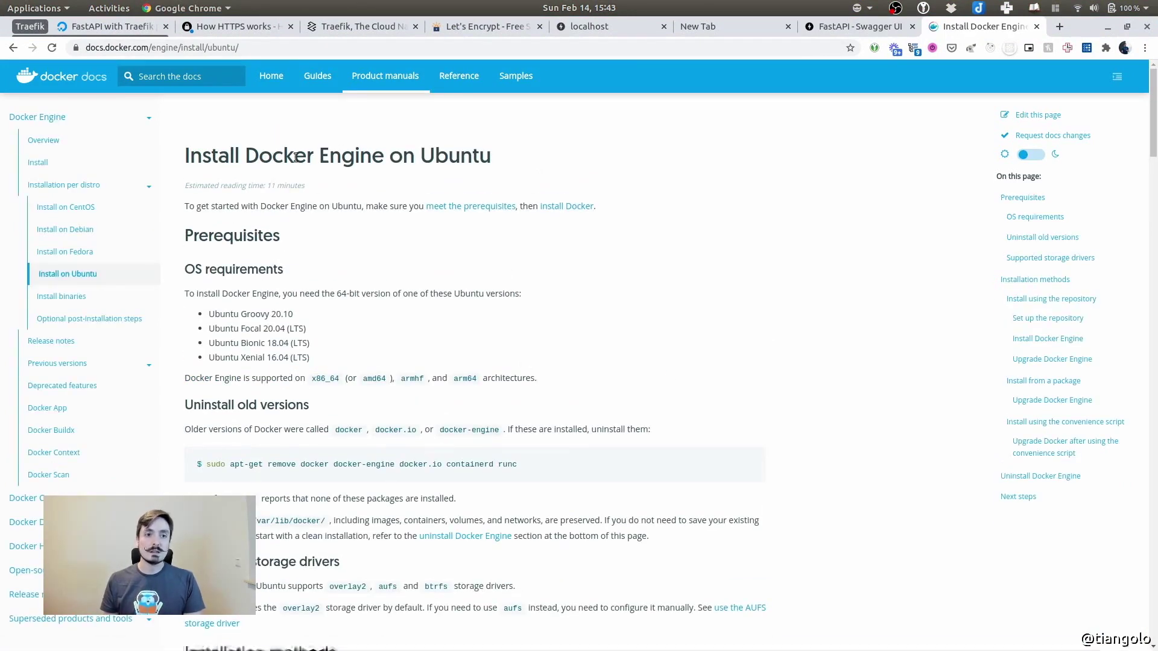
pyautogui.doubleClick(436, 155)
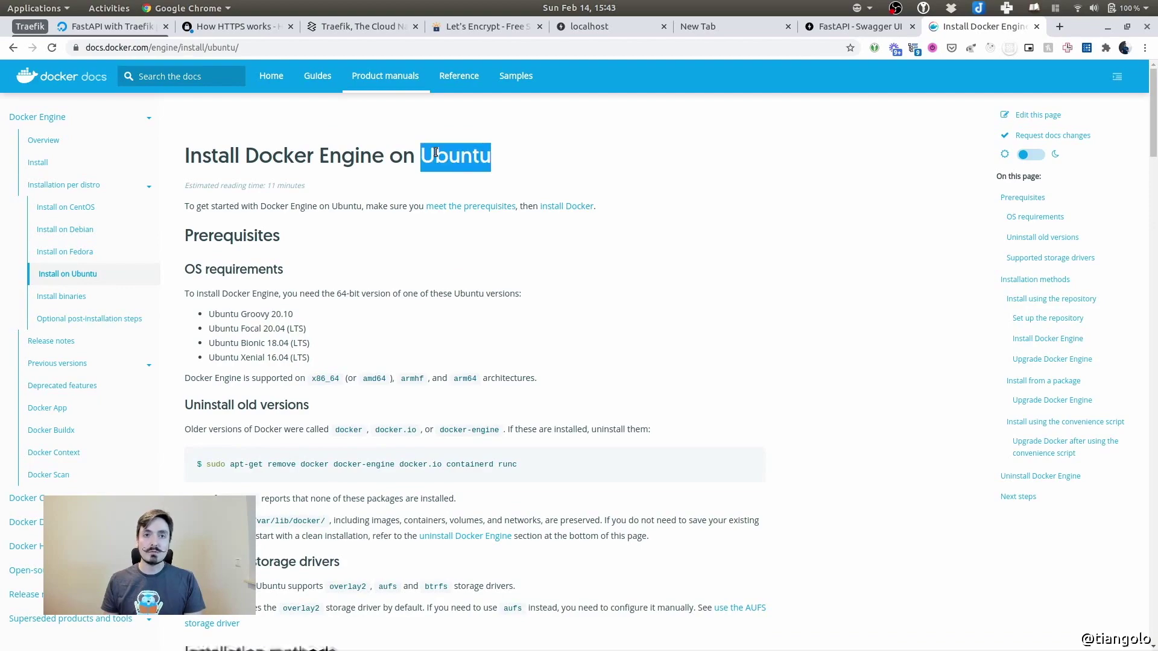
pyautogui.click(866, 360)
pyautogui.click(1045, 422)
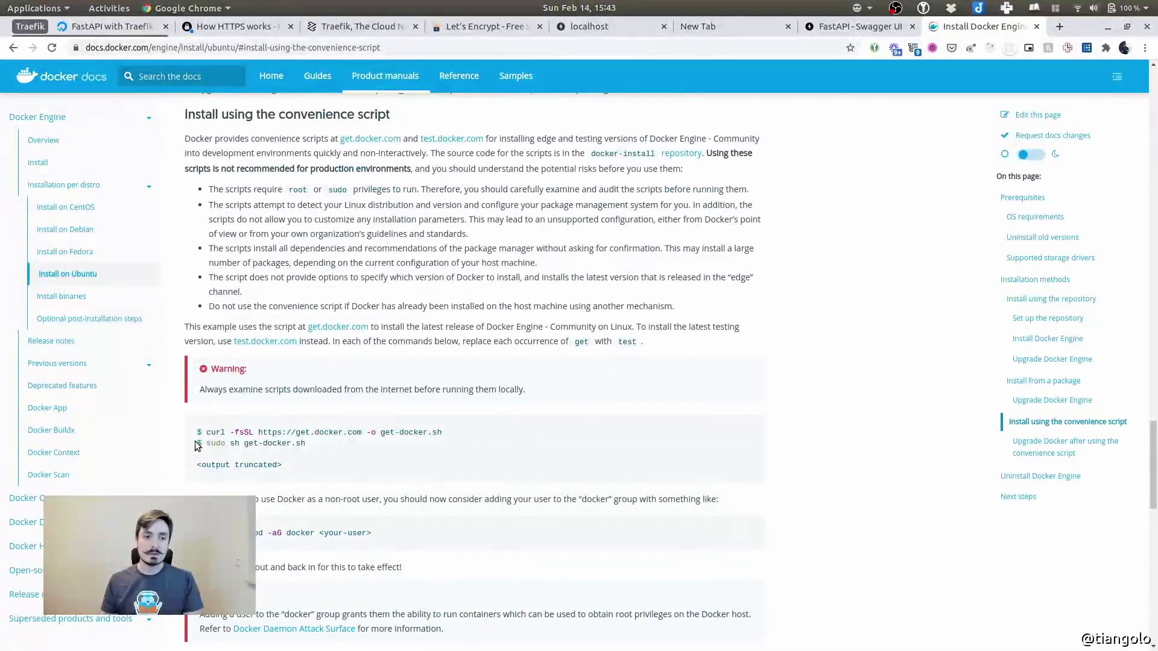
pyautogui.moveTo(204, 432); pyautogui.dragTo(447, 436)
pyautogui.hotkey('ctrl', 'c')
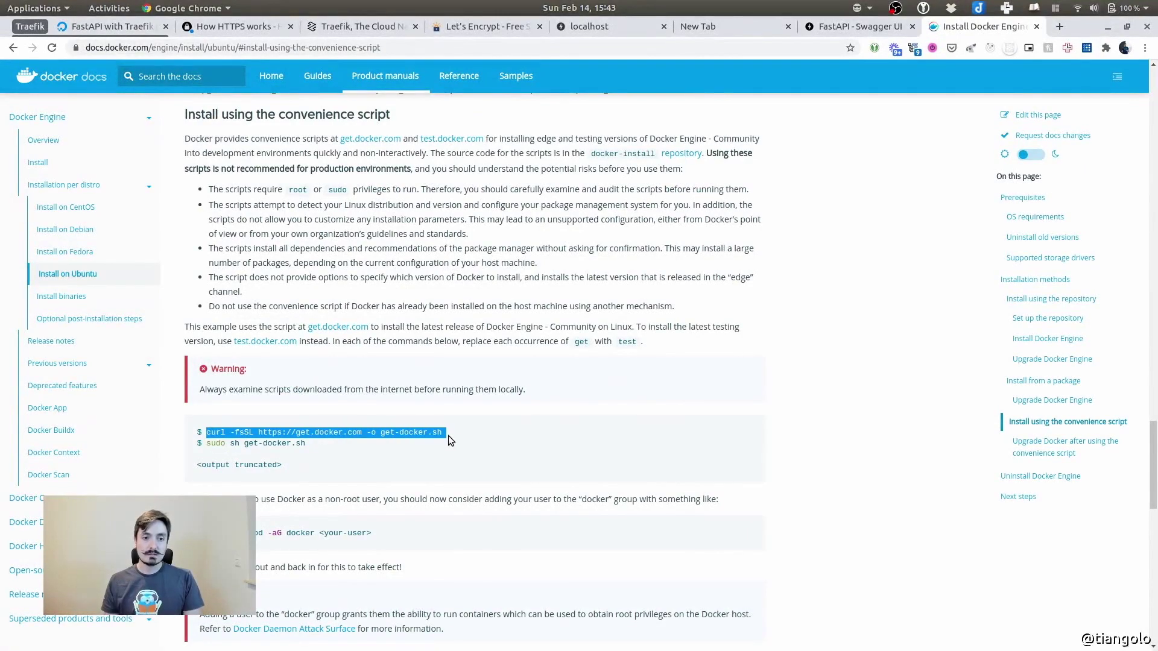
pyautogui.press('super')
# Run the curl command on the server and confirm get-docker.sh was downloaded with ls
pyautogui.click(302, 480)
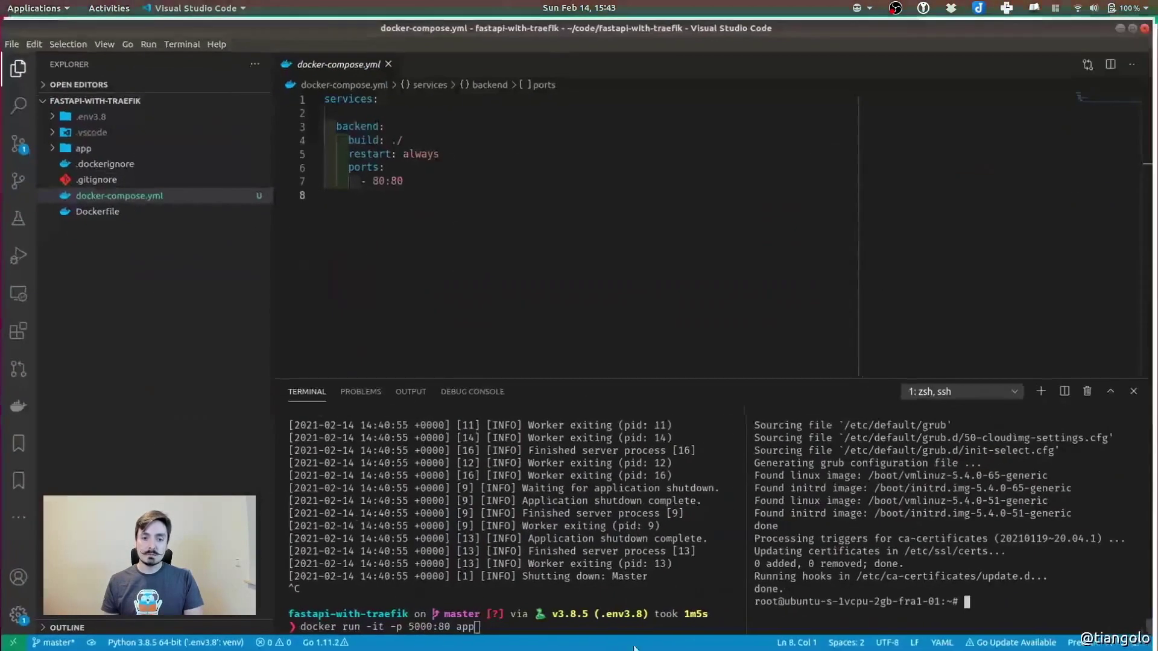
pyautogui.hotkey('ctrl', 'shift', 'v')
pyautogui.press('Return')
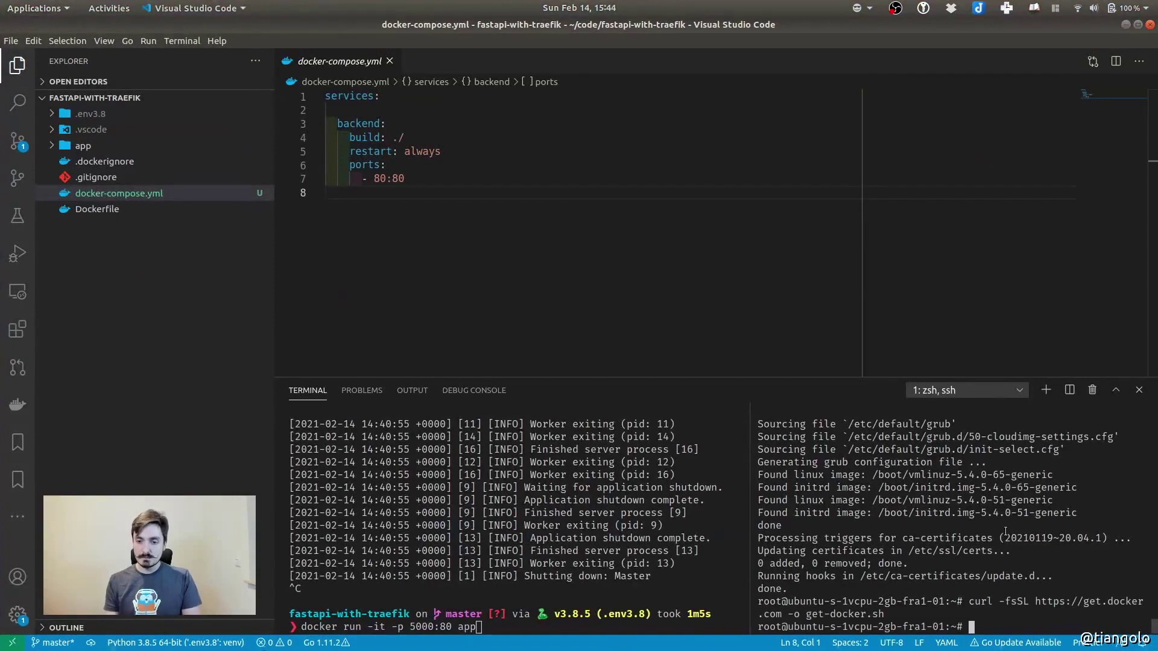
pyautogui.write('ls')
pyautogui.press('Return')
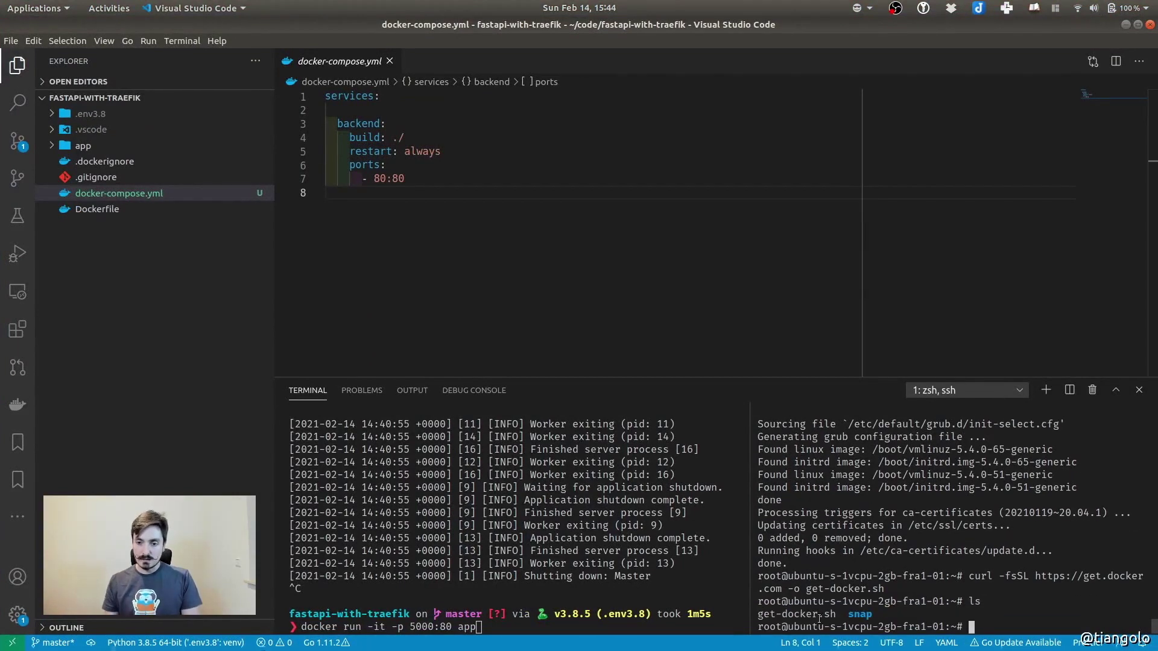
pyautogui.moveTo(761, 615); pyautogui.dragTo(834, 615)
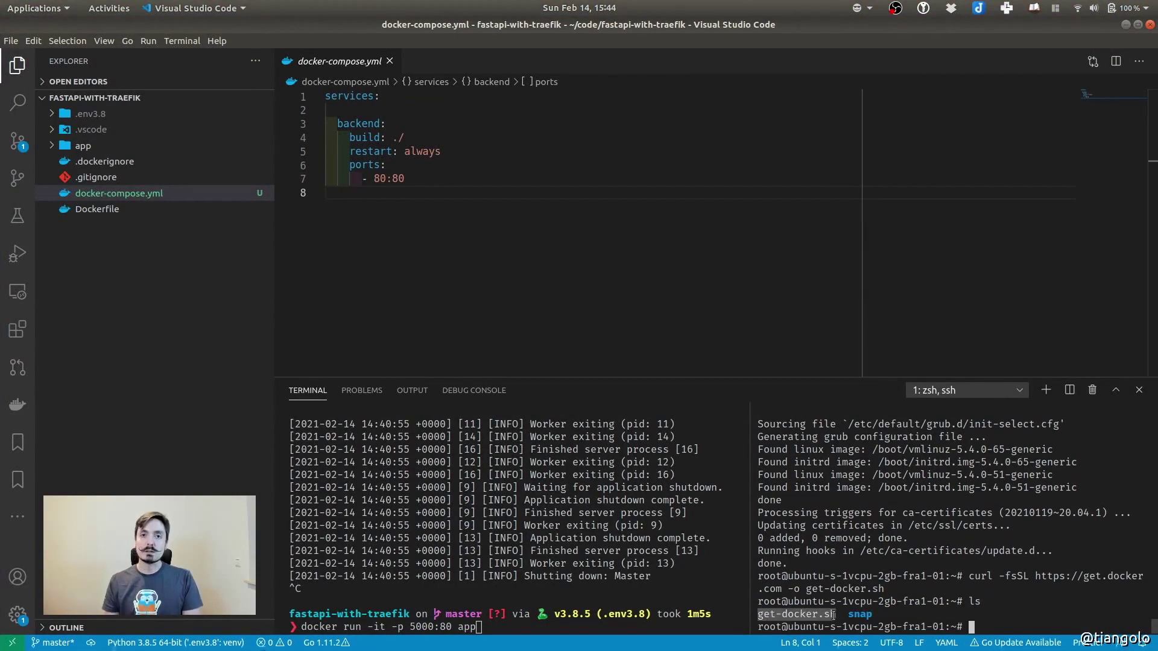
# Copy 'sudo sh get-docker.sh' from the docs and run it on the server
pyautogui.hotkey('alt', 'Tab')
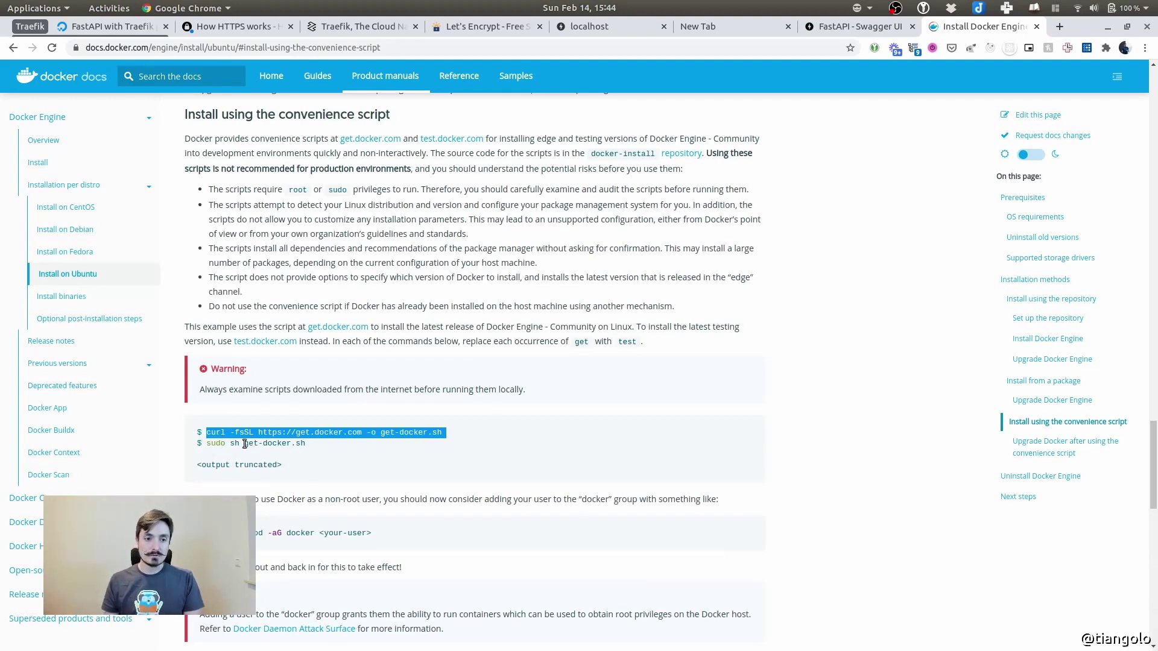
pyautogui.moveTo(209, 443); pyautogui.dragTo(308, 448)
pyautogui.hotkey('ctrl', 'c')
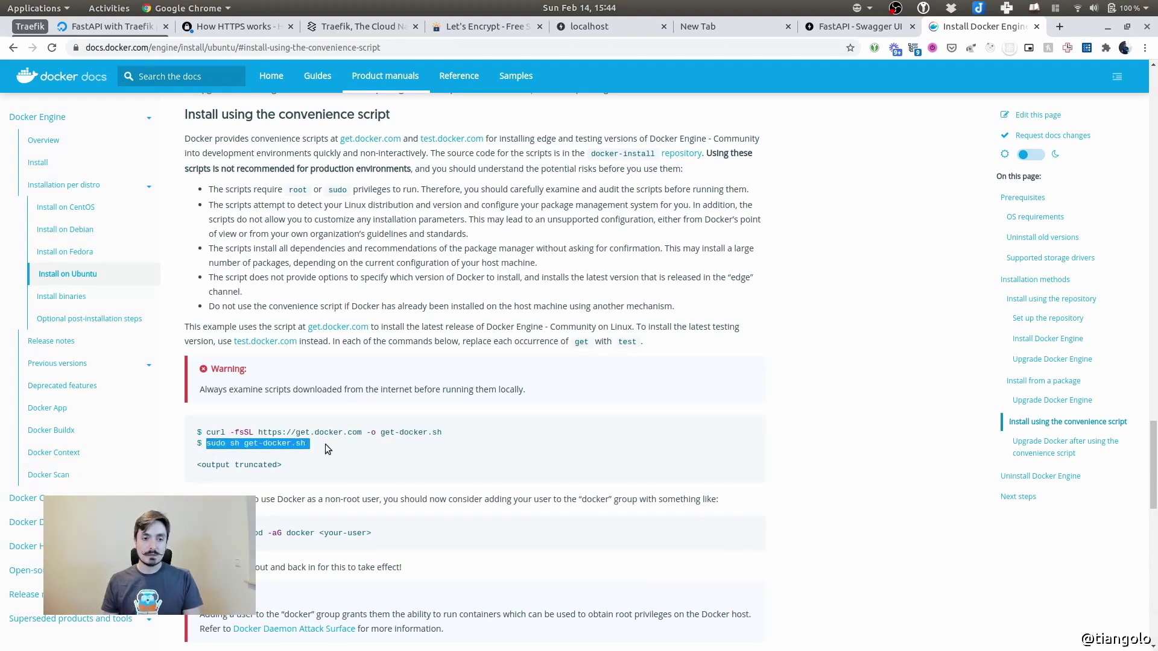
pyautogui.hotkey('alt', 'Tab')
pyautogui.hotkey('ctrl', 'shift', 'v')
pyautogui.press('Return')
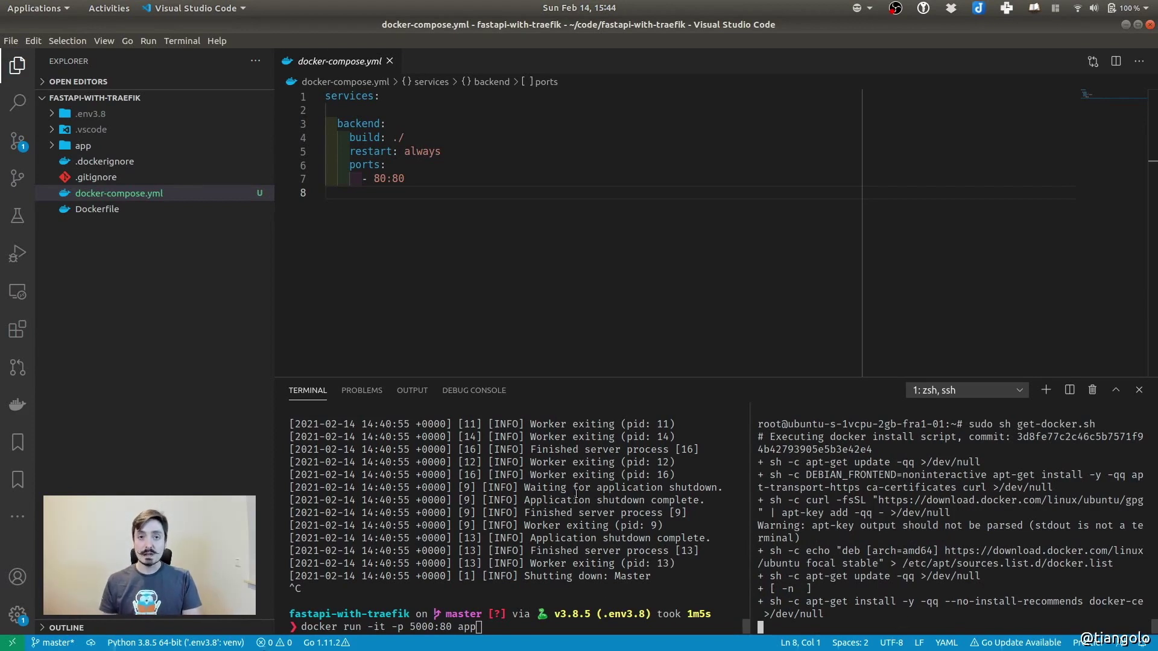
pyautogui.click(508, 504)
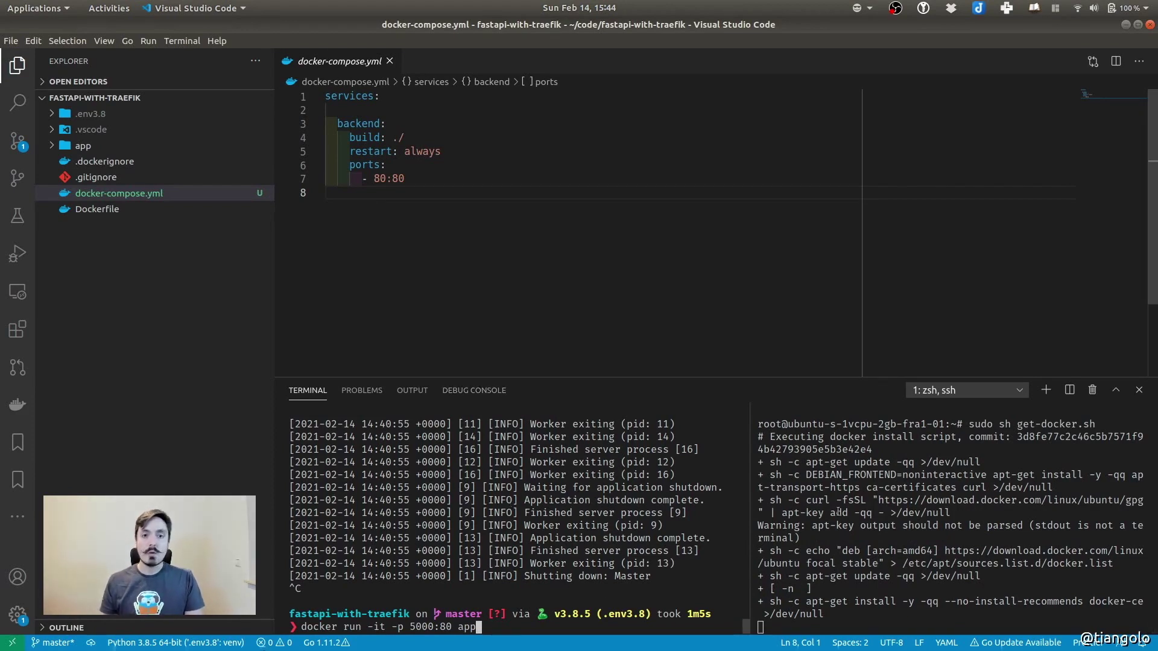
pyautogui.click(911, 524)
pyautogui.click(761, 243)
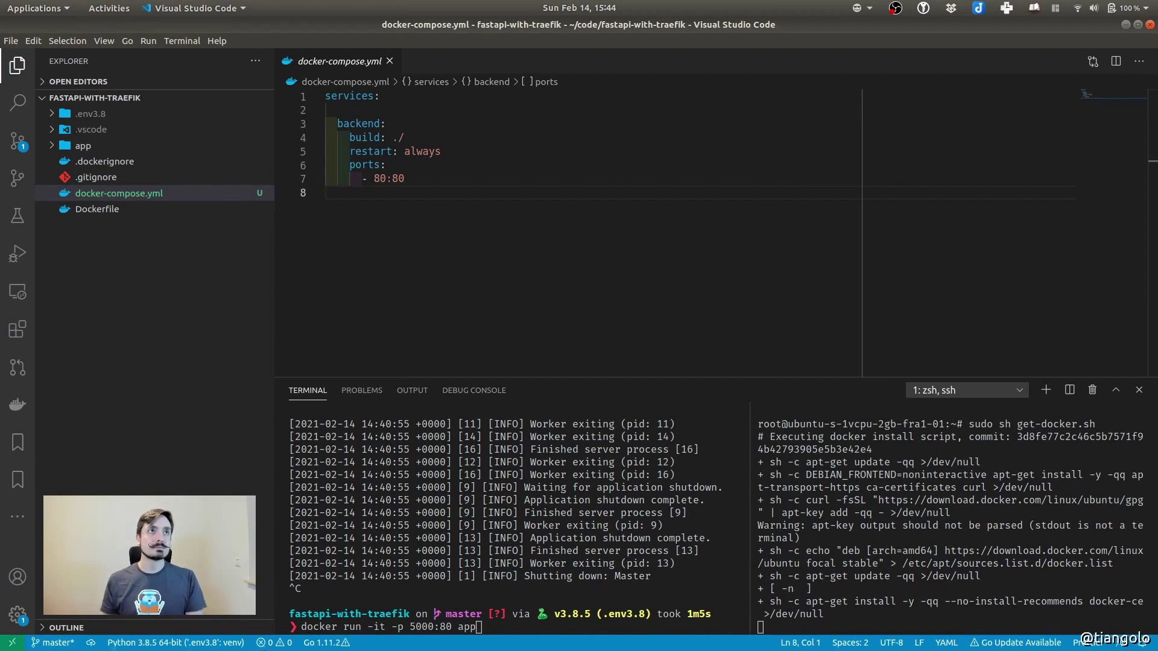
# Discard the old docker run line and run 'docker-compose up' in the local terminal
pyautogui.click(528, 586)
pyautogui.hotkey('ctrl', 'c')
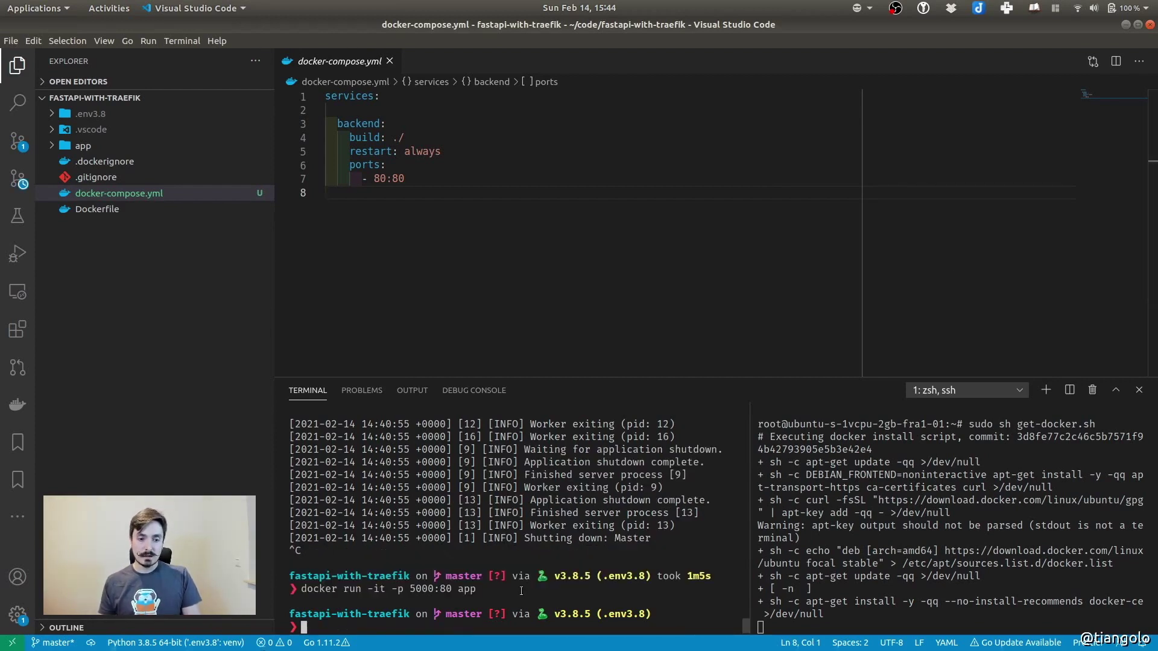
pyautogui.write('docker')
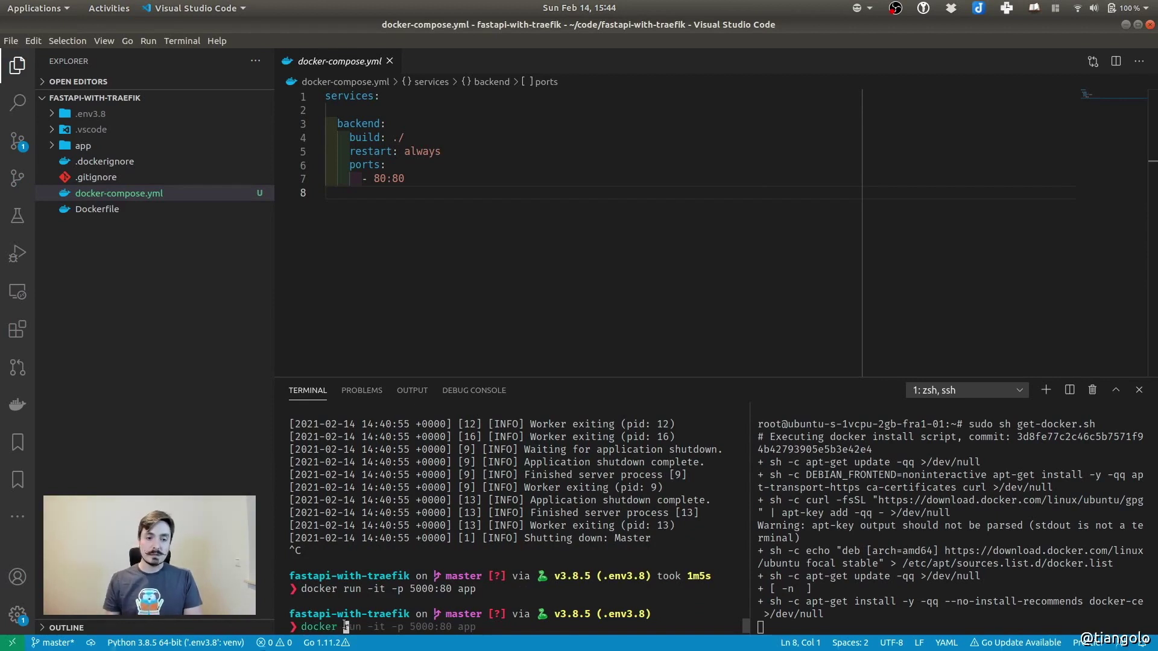
pyautogui.press('BackSpace')
pyautogui.write('-')
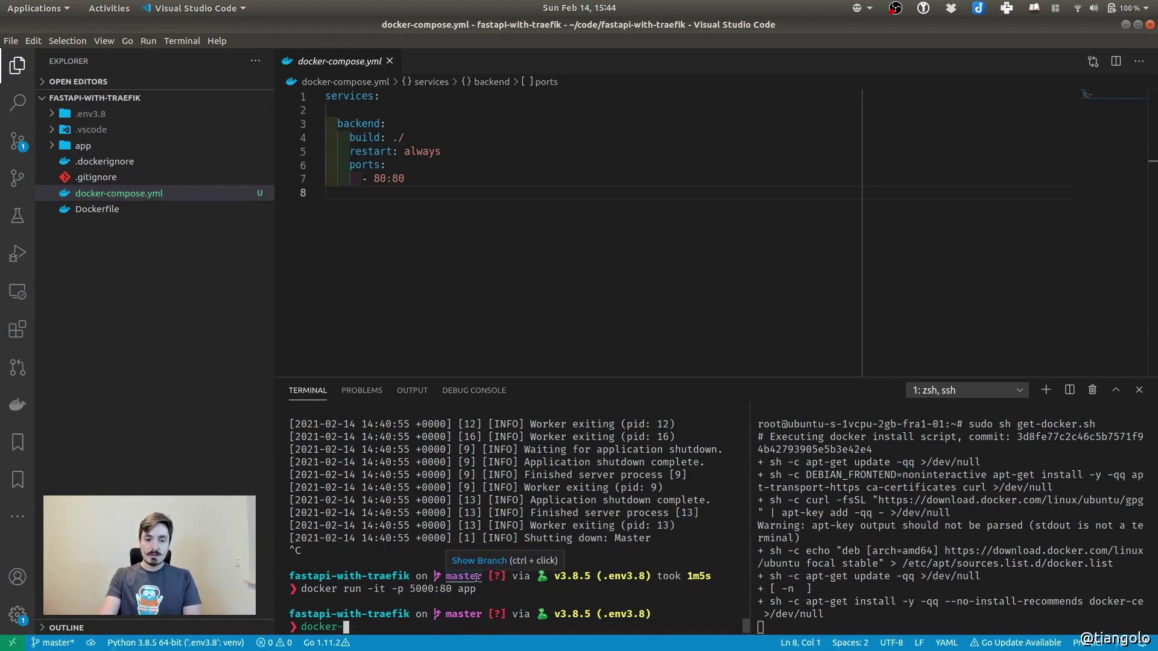
pyautogui.write('compose up')
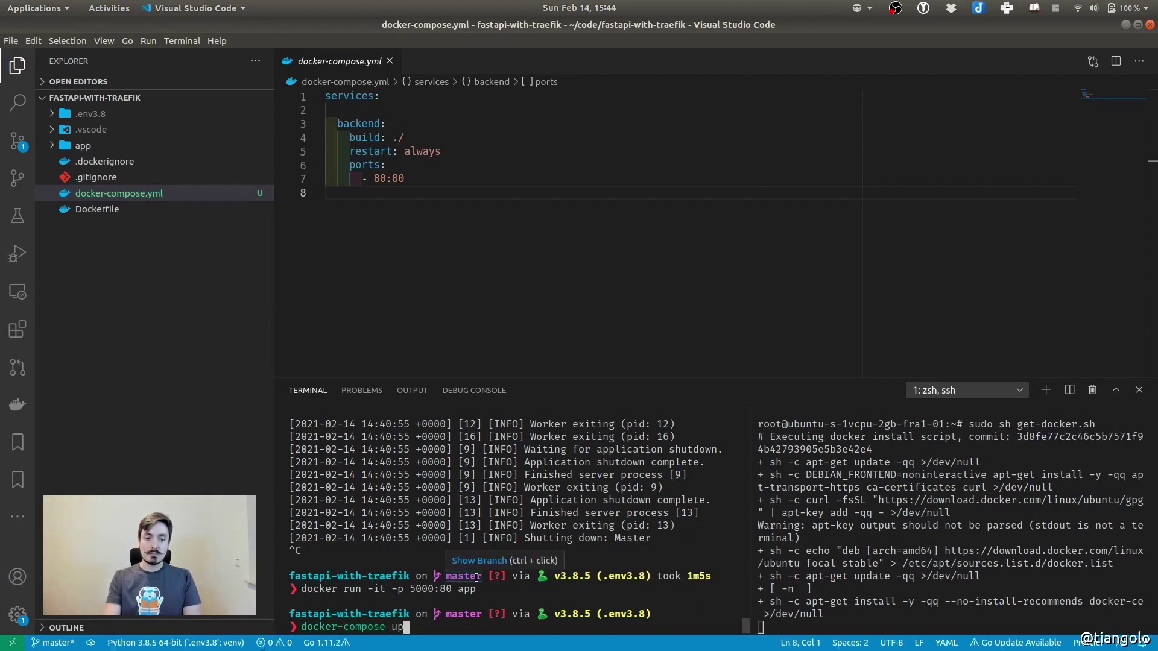
pyautogui.press('Return')
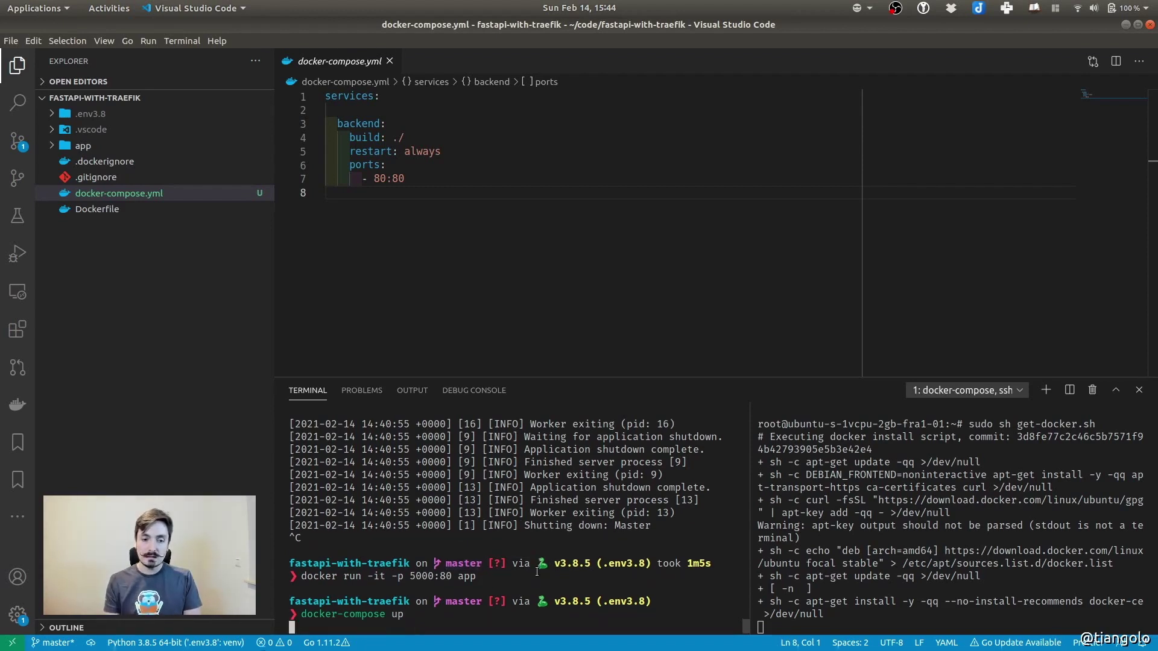
# Review the build: ./ and ports settings in docker-compose.yml
pyautogui.click(596, 371)
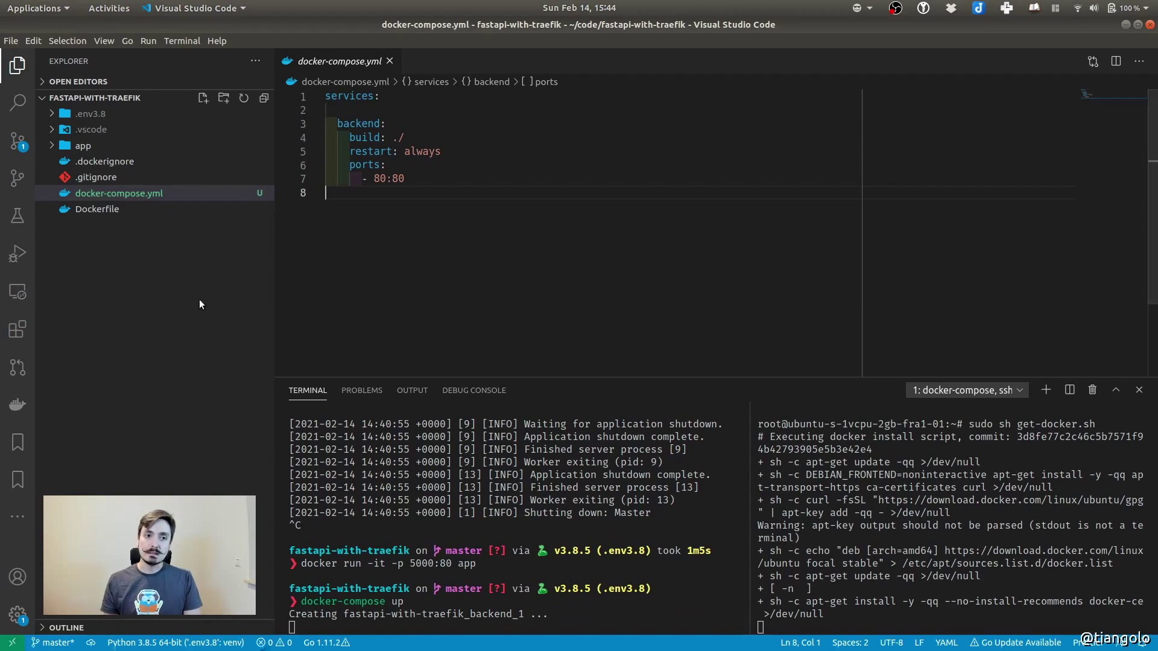
pyautogui.moveTo(349, 137); pyautogui.dragTo(433, 135)
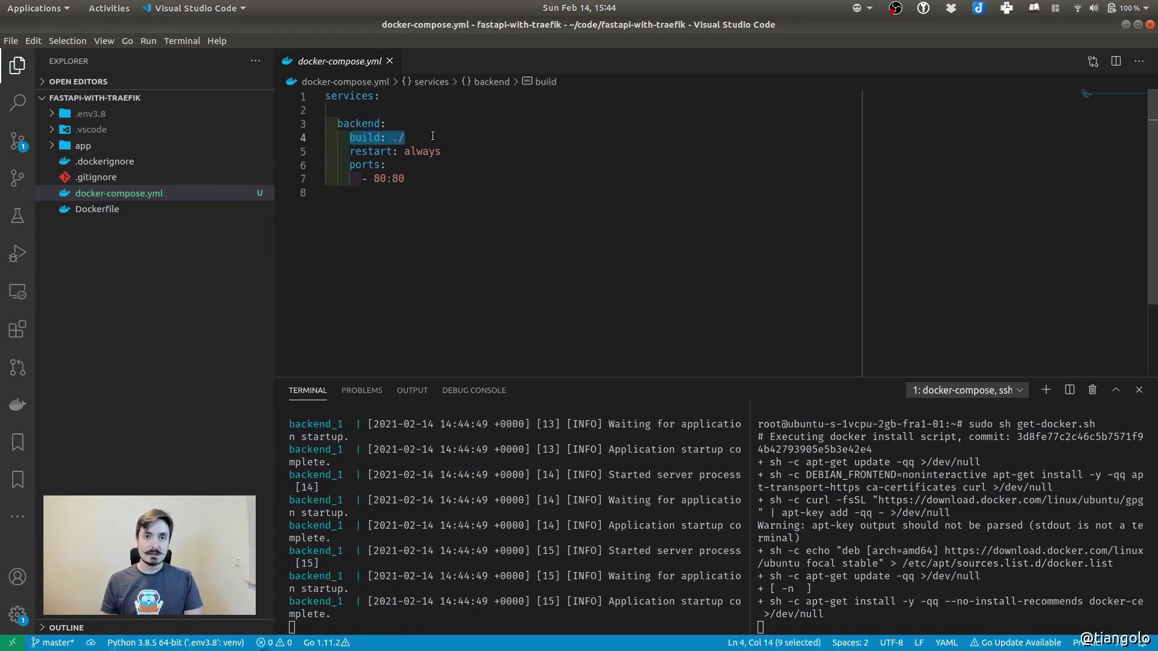
pyautogui.click(461, 169)
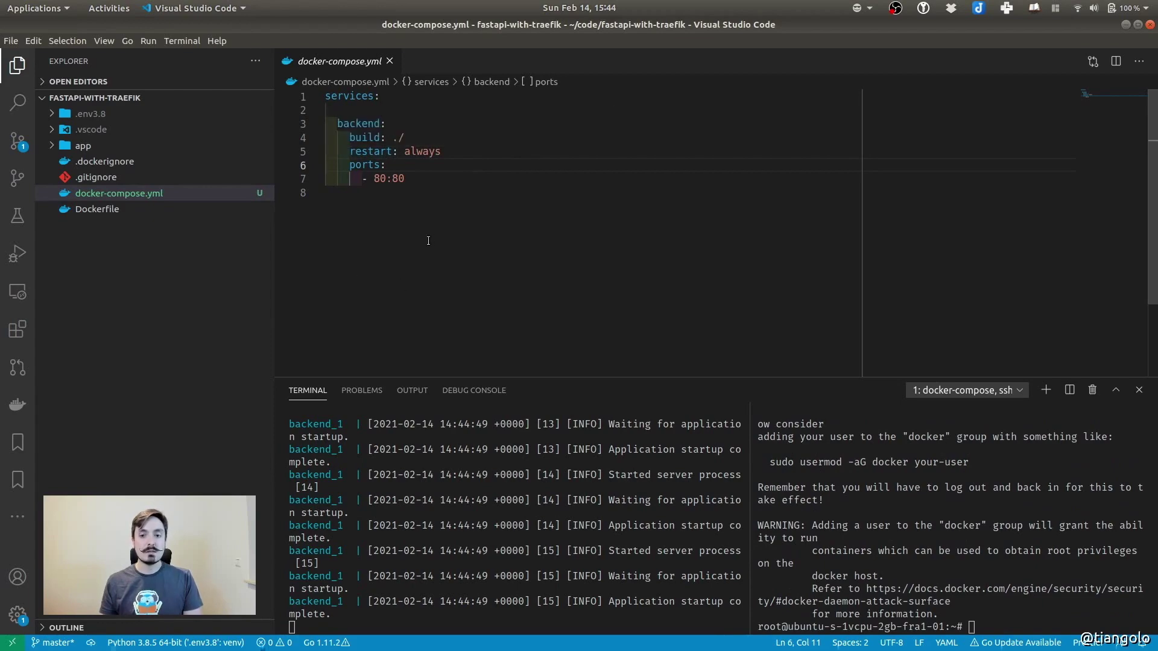
pyautogui.click(579, 193)
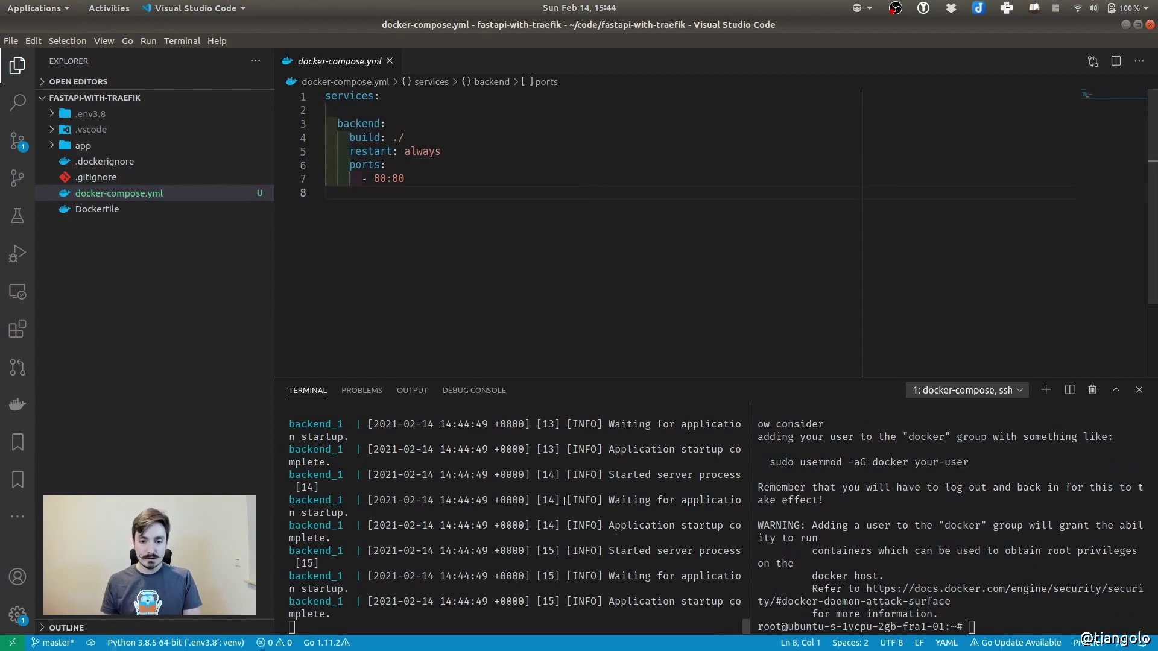
pyautogui.scroll(2, 638, 501)
pyautogui.scroll(8, 638, 501)
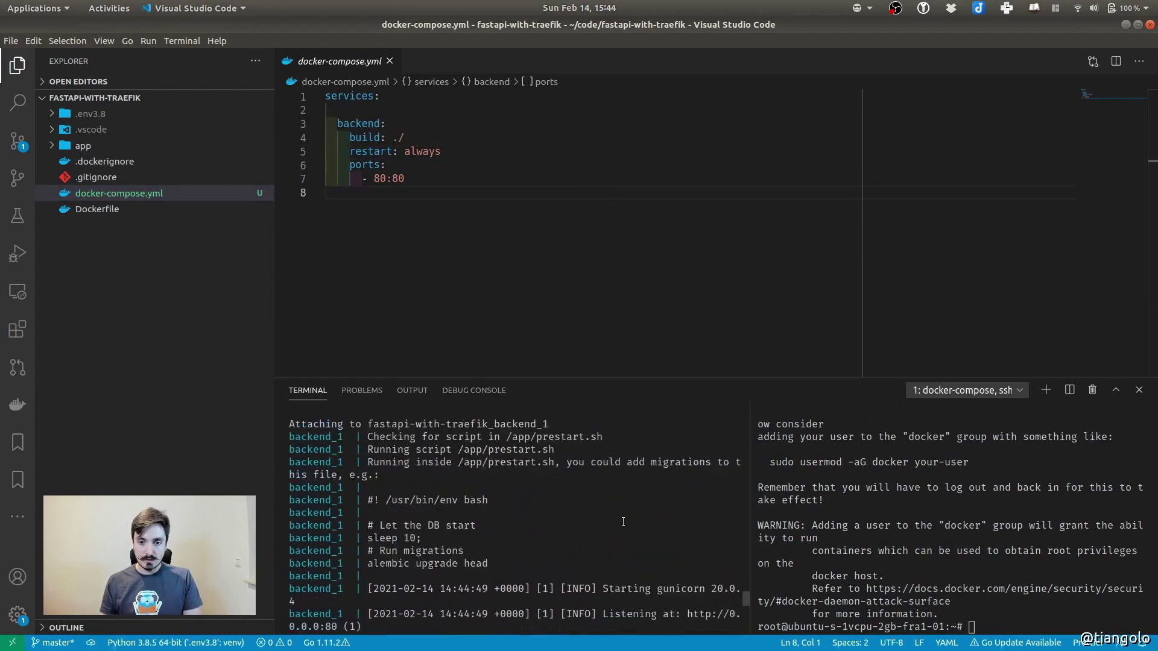
pyautogui.scroll(-2, 574, 428)
pyautogui.scroll(-6, 540, 519)
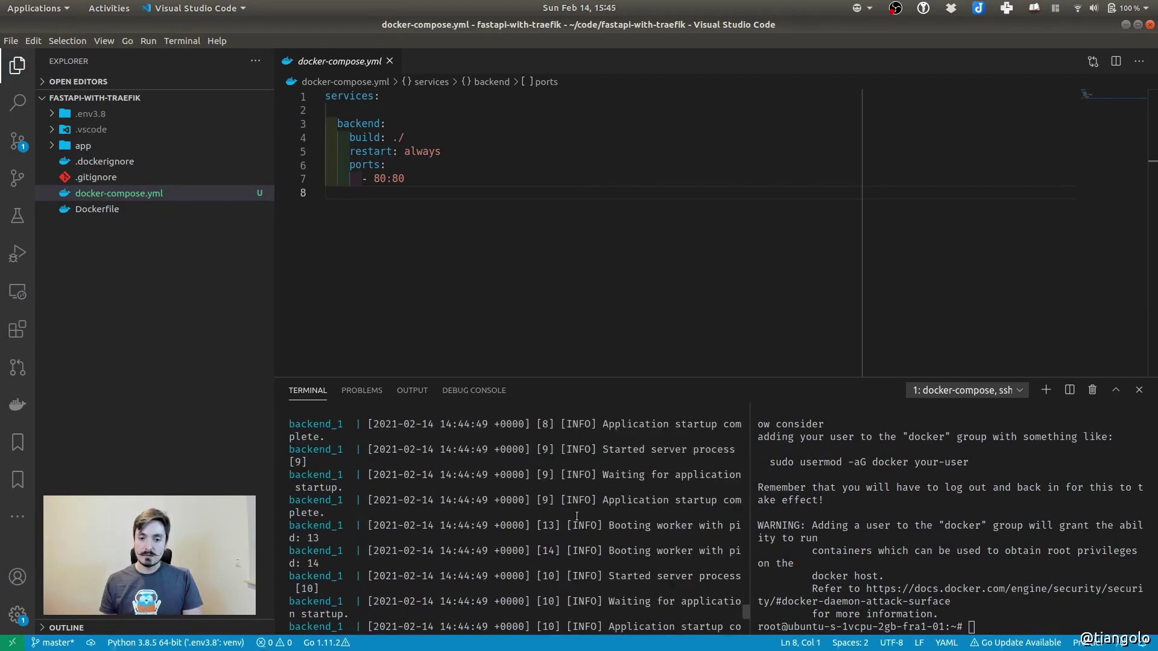
# Try host port 5000 in docker-compose.yml, revert it to 80, and save the file
pyautogui.click(453, 343)
pyautogui.doubleClick(377, 179)
pyautogui.write('500')
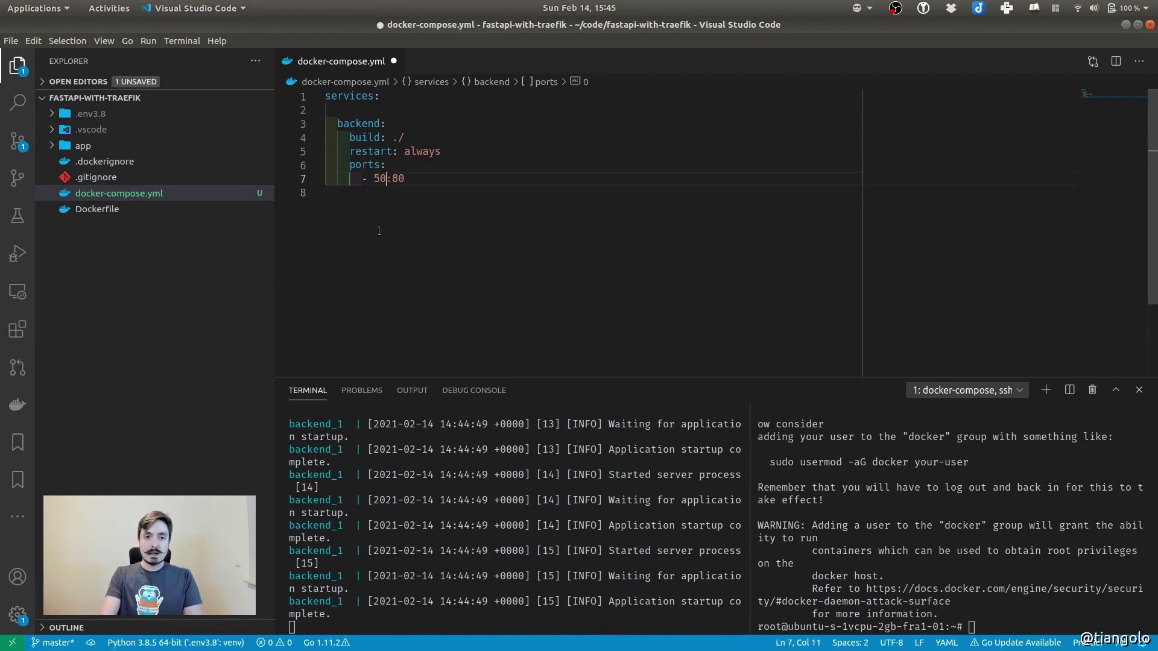
pyautogui.write('0')
pyautogui.hotkey('ctrl', 'shift', 'Left')
pyautogui.write('80')
pyautogui.click(377, 231)
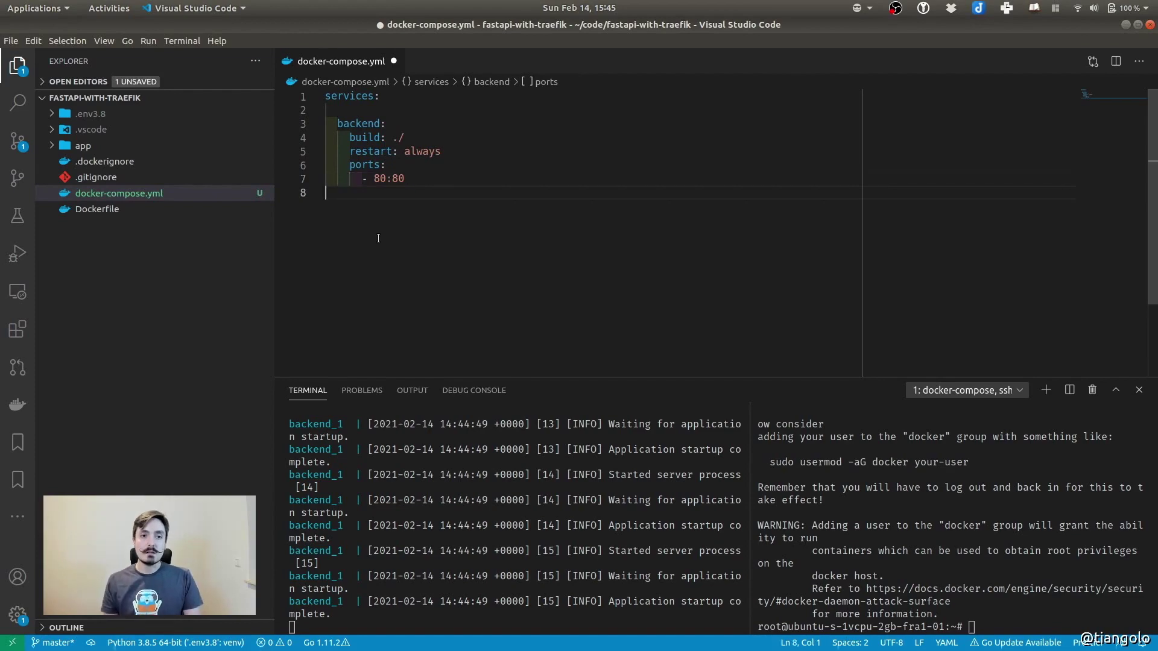
pyautogui.hotkey('ctrl', 's')
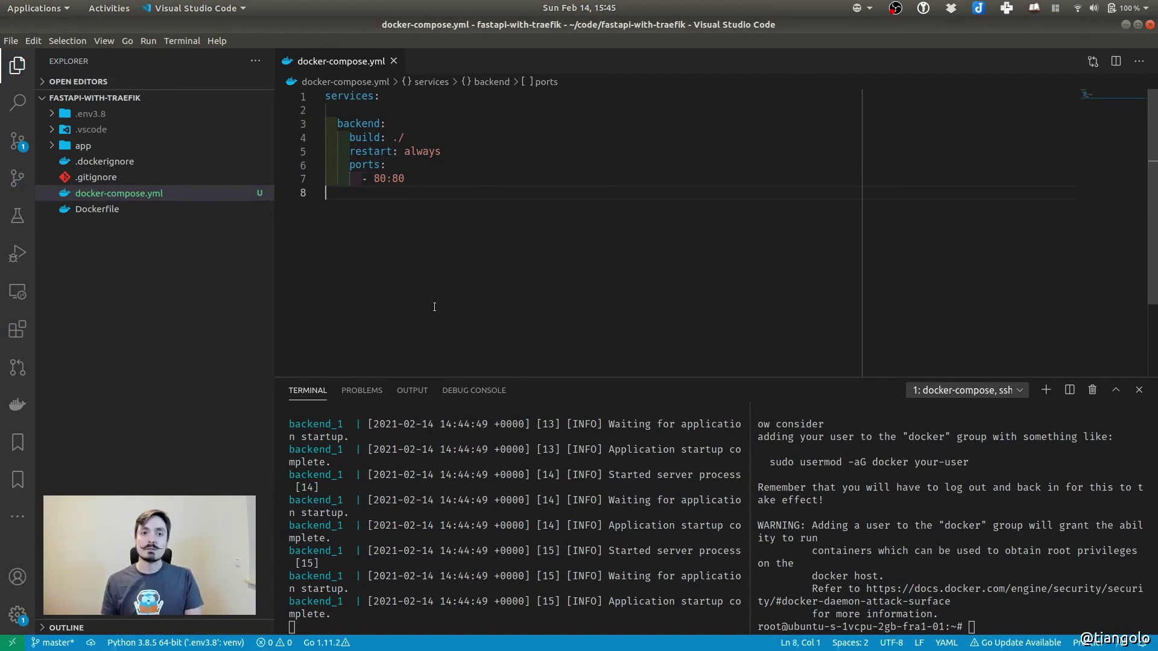
pyautogui.press('super')
# Replace ':5000/docs#/' with '80' in the localhost address and load the Hello World response
pyautogui.click(621, 210)
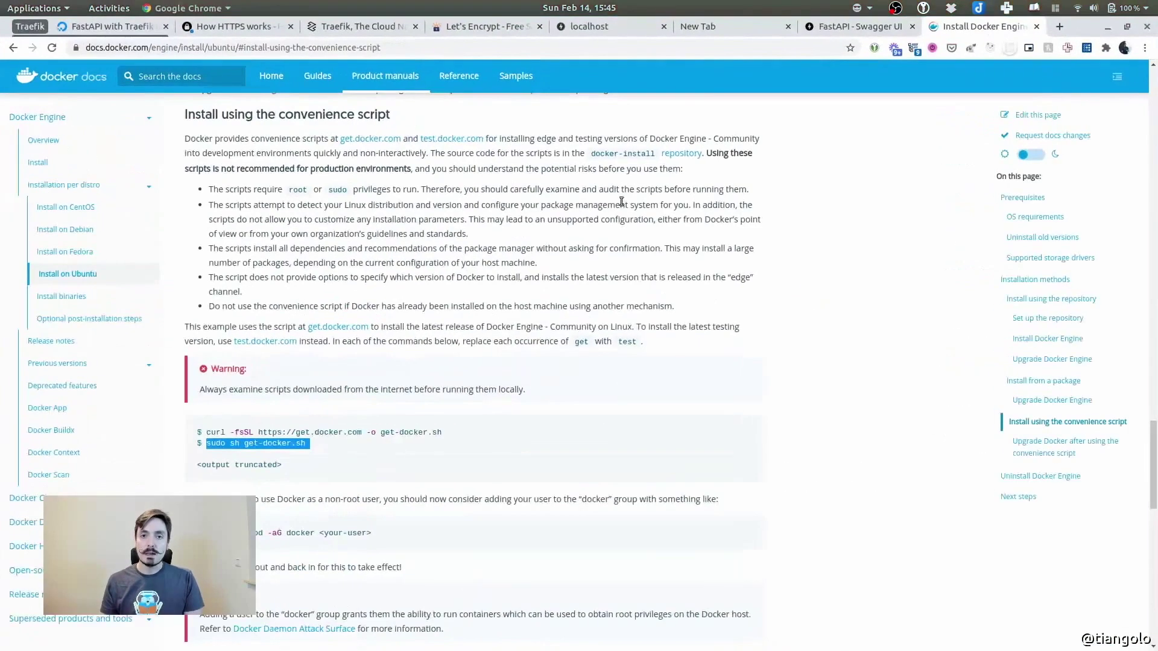
pyautogui.click(606, 26)
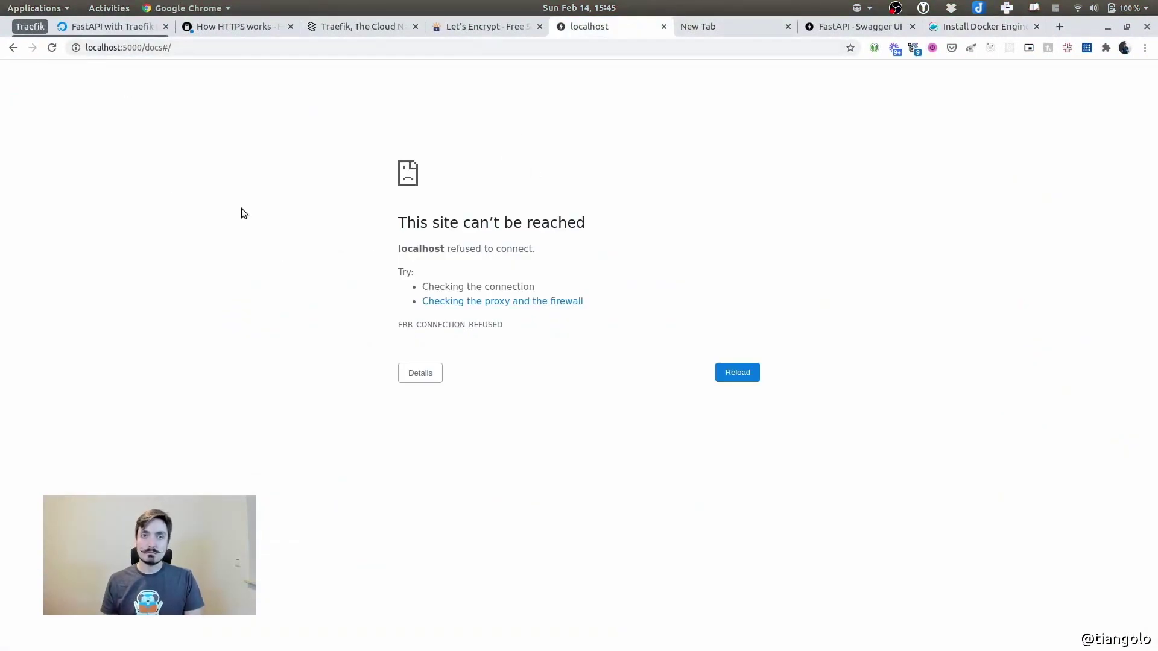
pyautogui.moveTo(122, 47); pyautogui.dragTo(220, 53)
pyautogui.write('80')
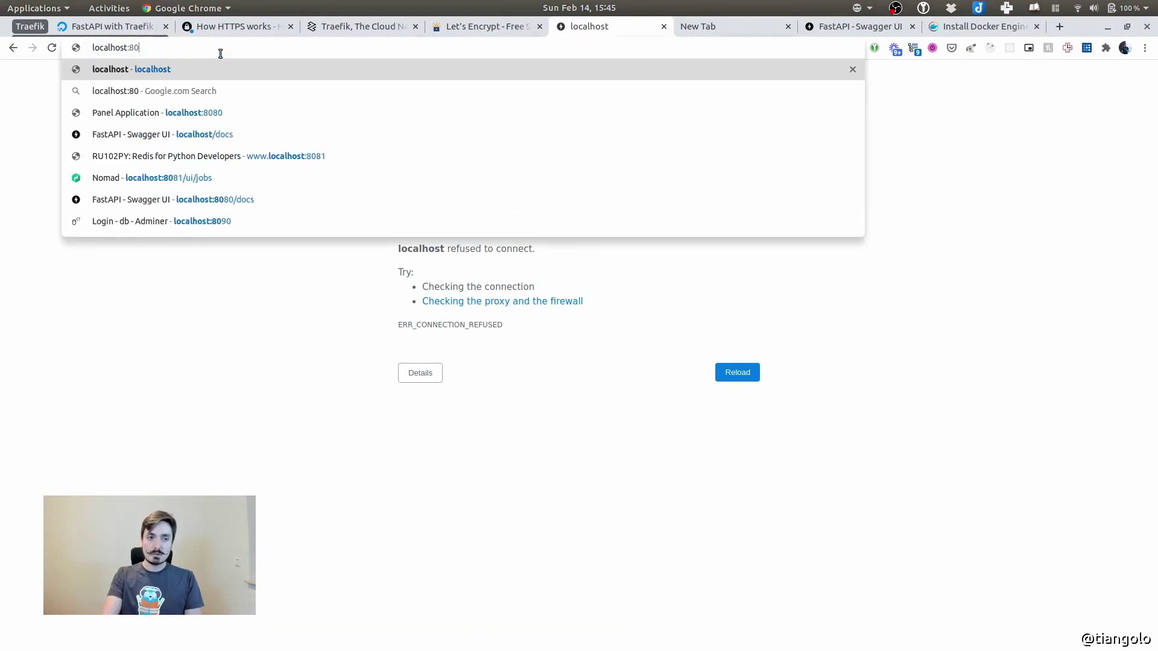
pyautogui.press('Return')
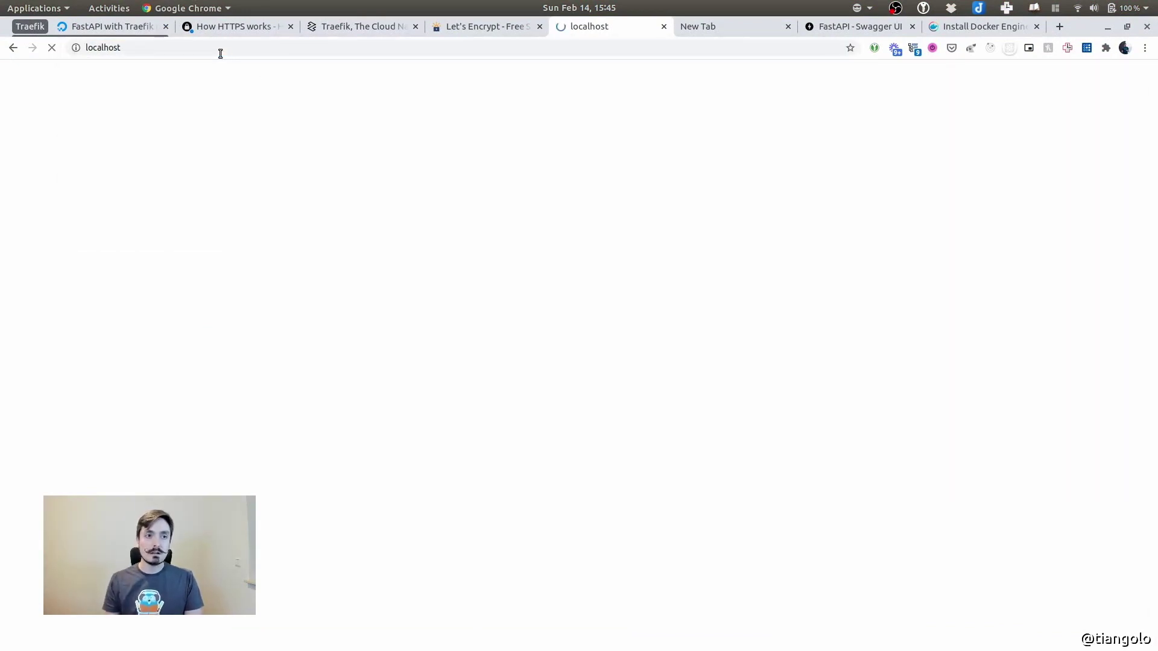
pyautogui.click(138, 50)
pyautogui.click(300, 215)
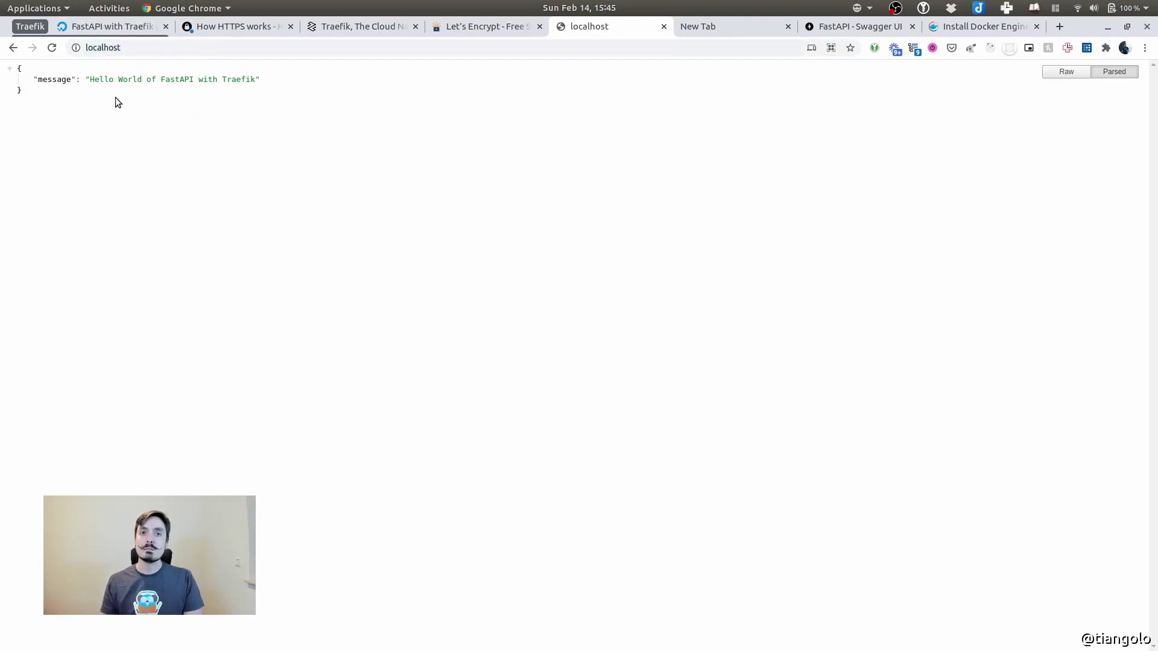
# Stop the local docker-compose app with Ctrl+C and return to the Install Docker Engine docs
pyautogui.hotkey('alt', 'Tab')
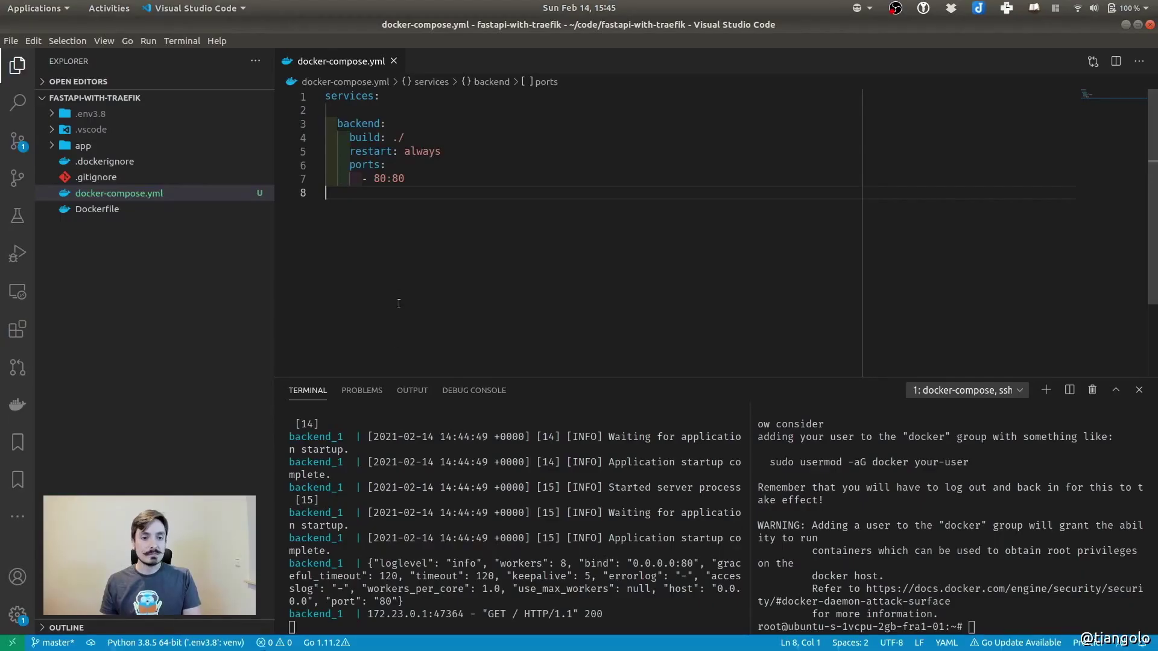
pyautogui.hotkey('ctrl', 'c')
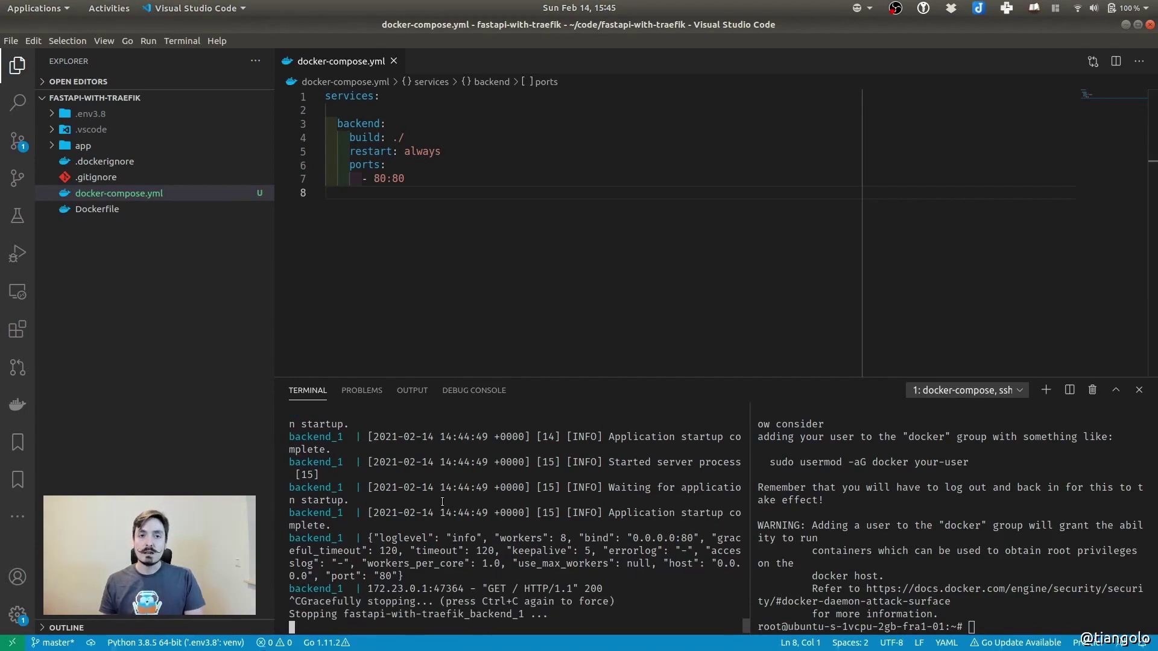
pyautogui.click(939, 603)
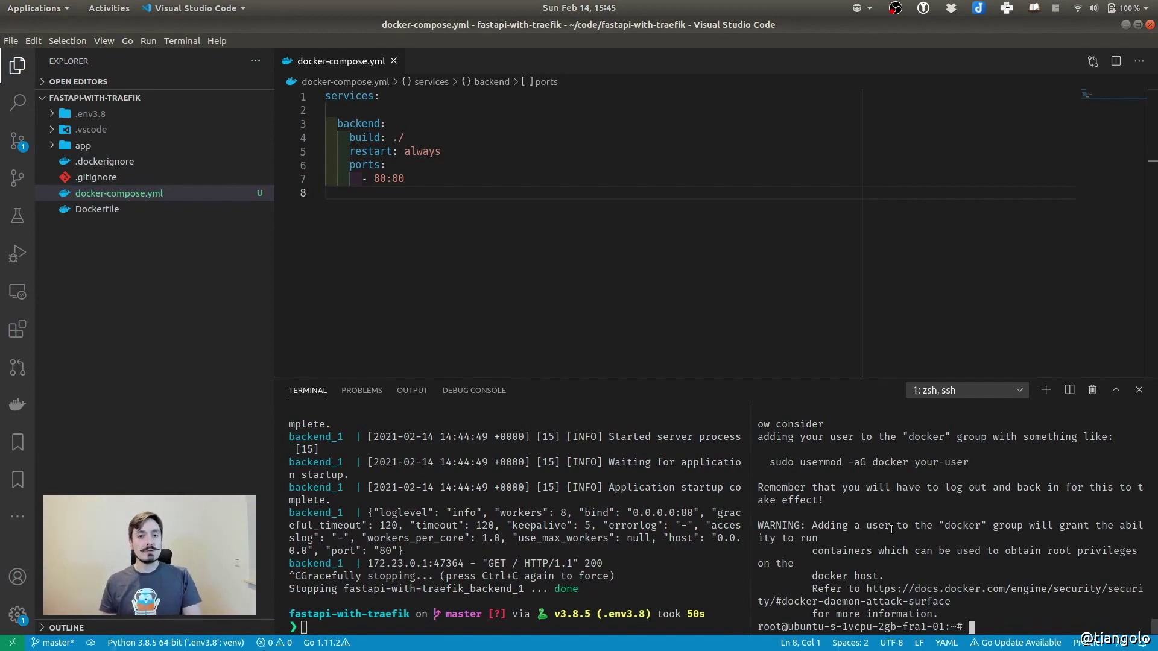
pyautogui.press('super')
pyautogui.click(577, 183)
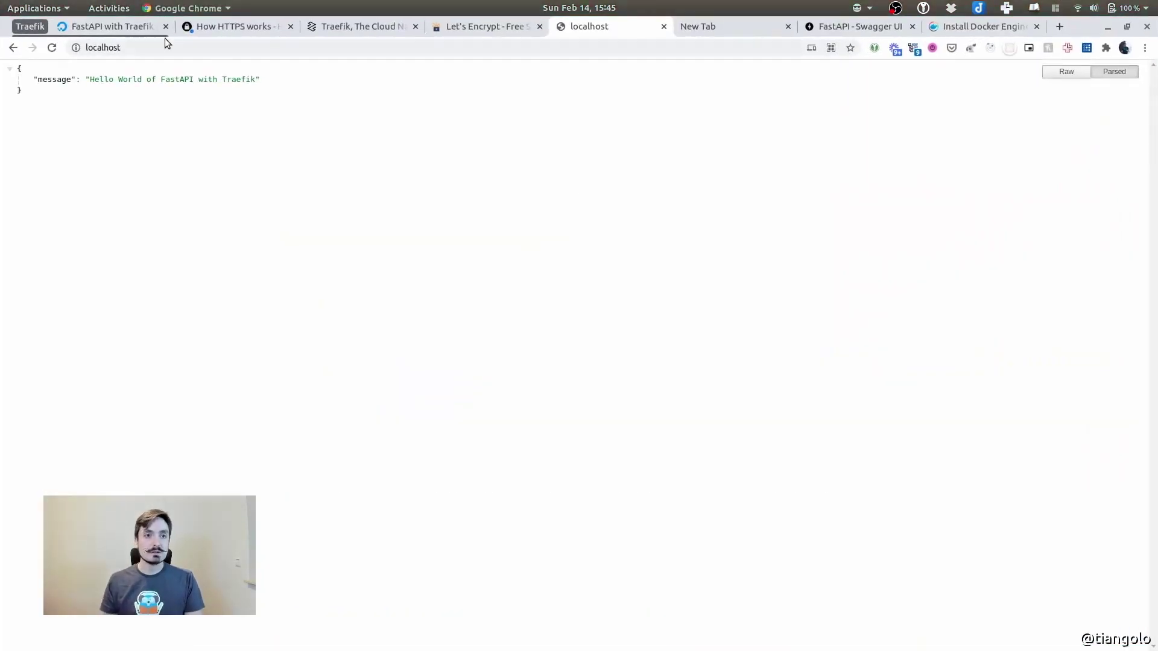
pyautogui.click(962, 27)
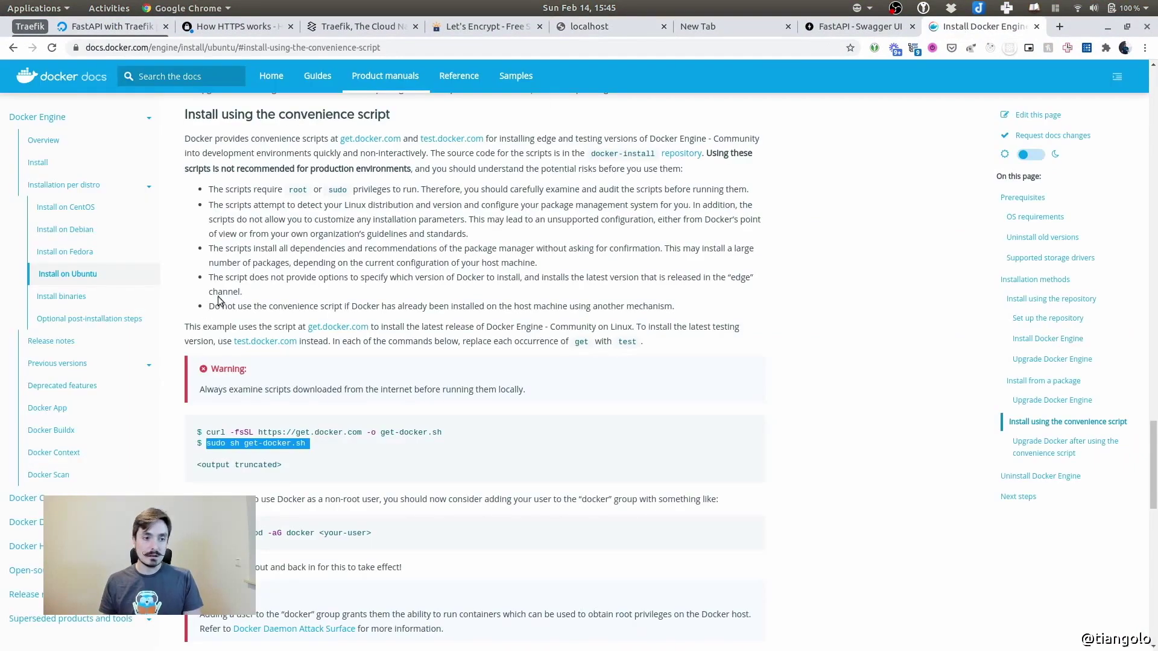
# Open the Install Compose docs, choose the Linux tab, and select the curl download command
pyautogui.click(78, 519)
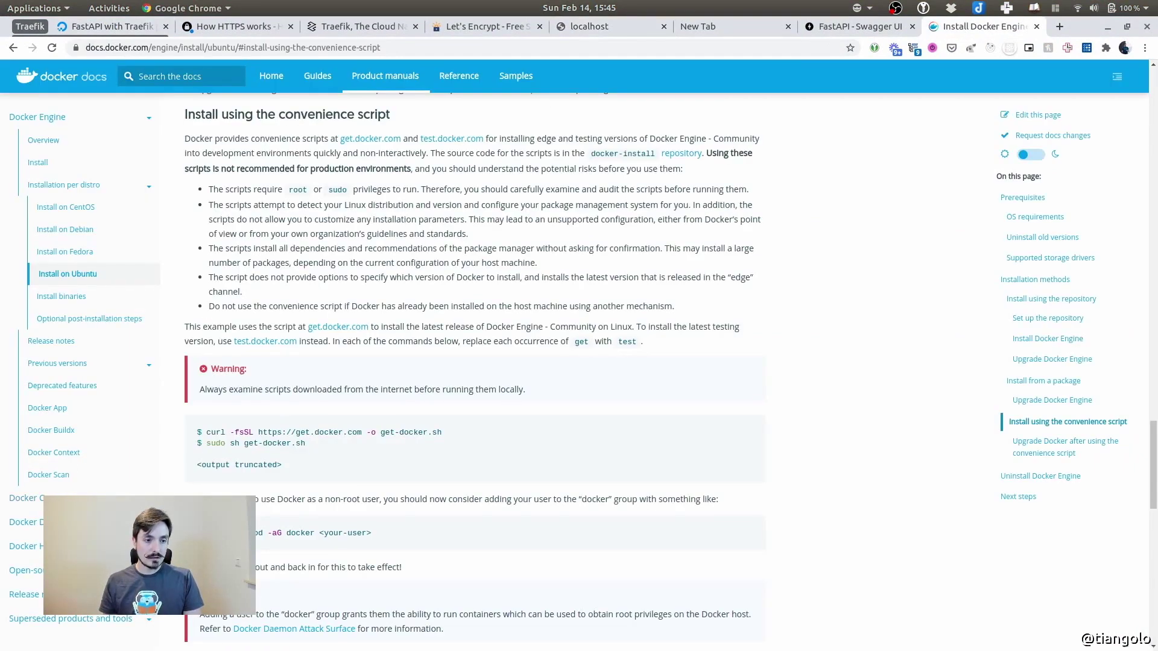
pyautogui.click(90, 498)
pyautogui.click(45, 544)
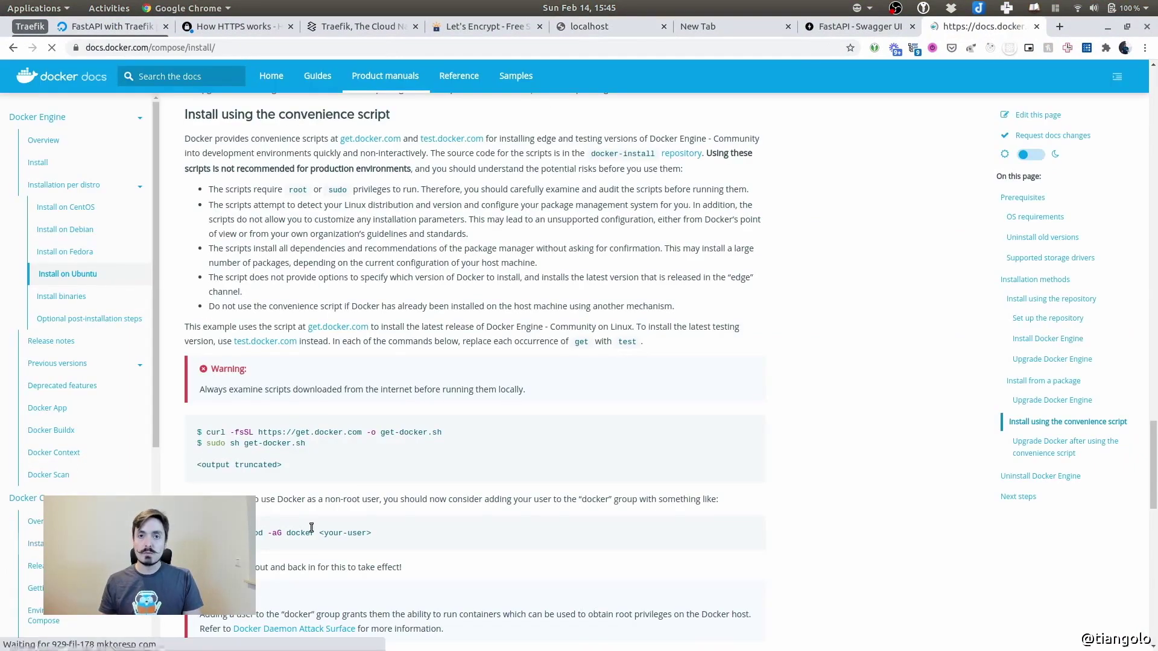
pyautogui.scroll(-5, 375, 327)
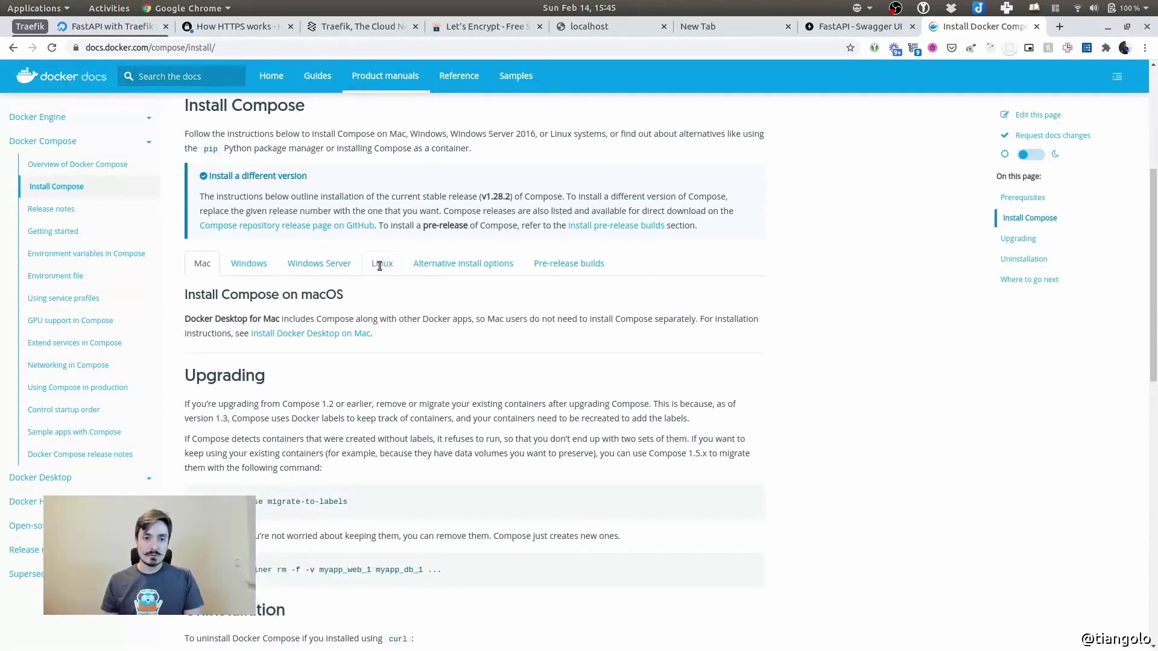
pyautogui.click(382, 262)
pyautogui.scroll(-2, 385, 258)
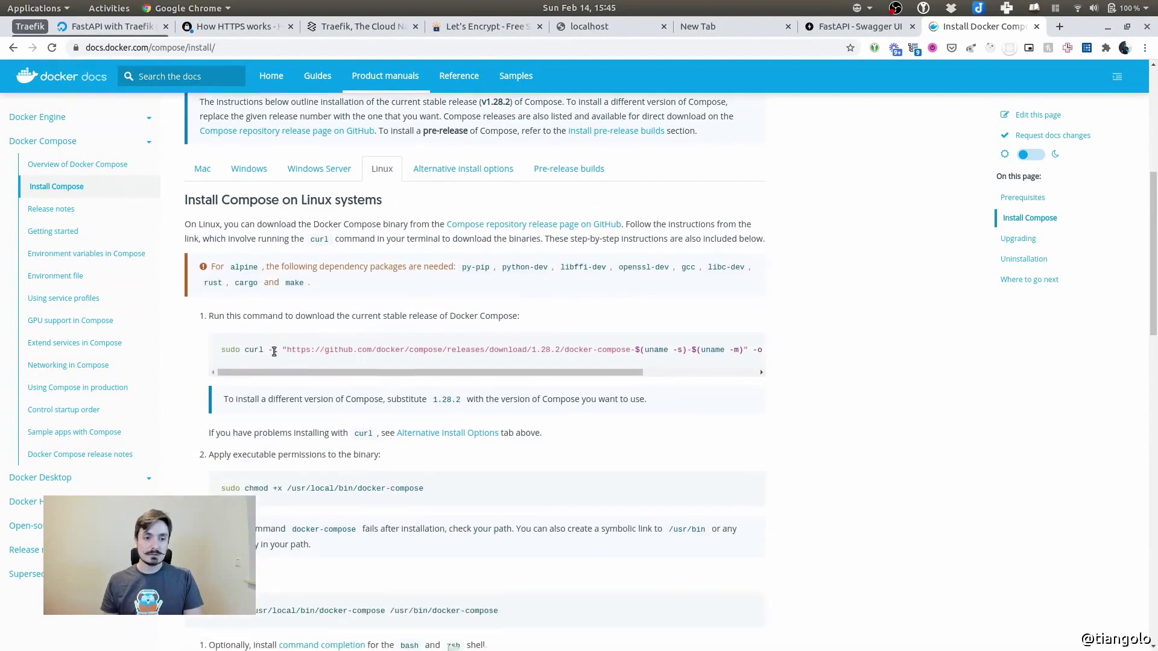
pyautogui.tripleClick(234, 349)
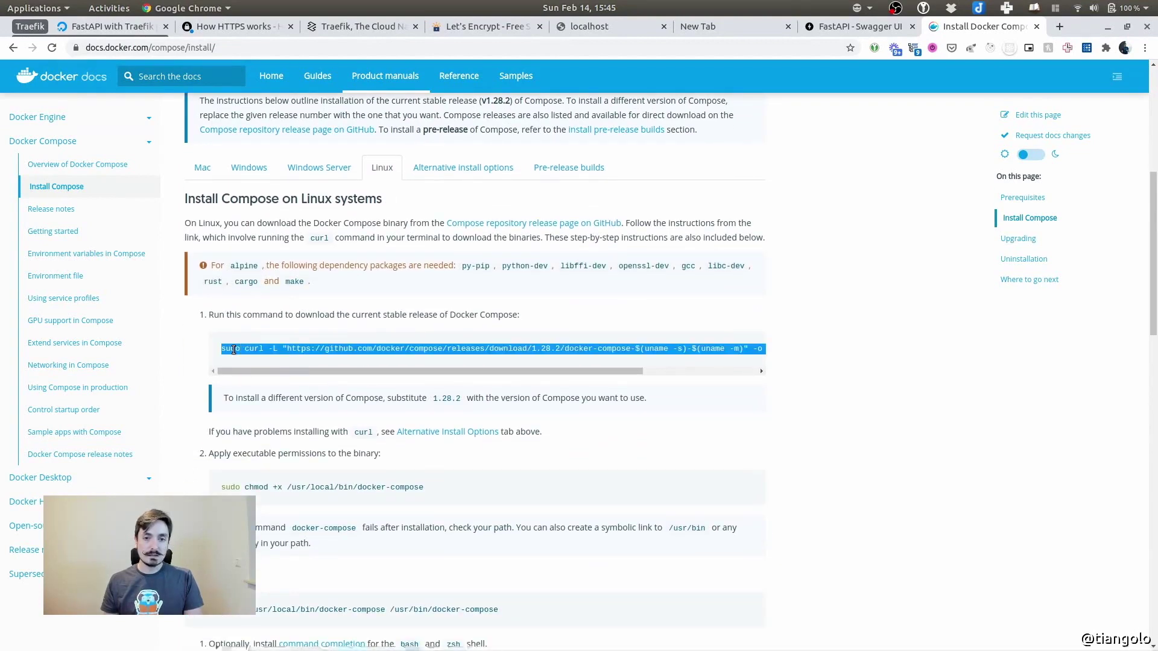
pyautogui.click(109, 7)
pyautogui.click(472, 497)
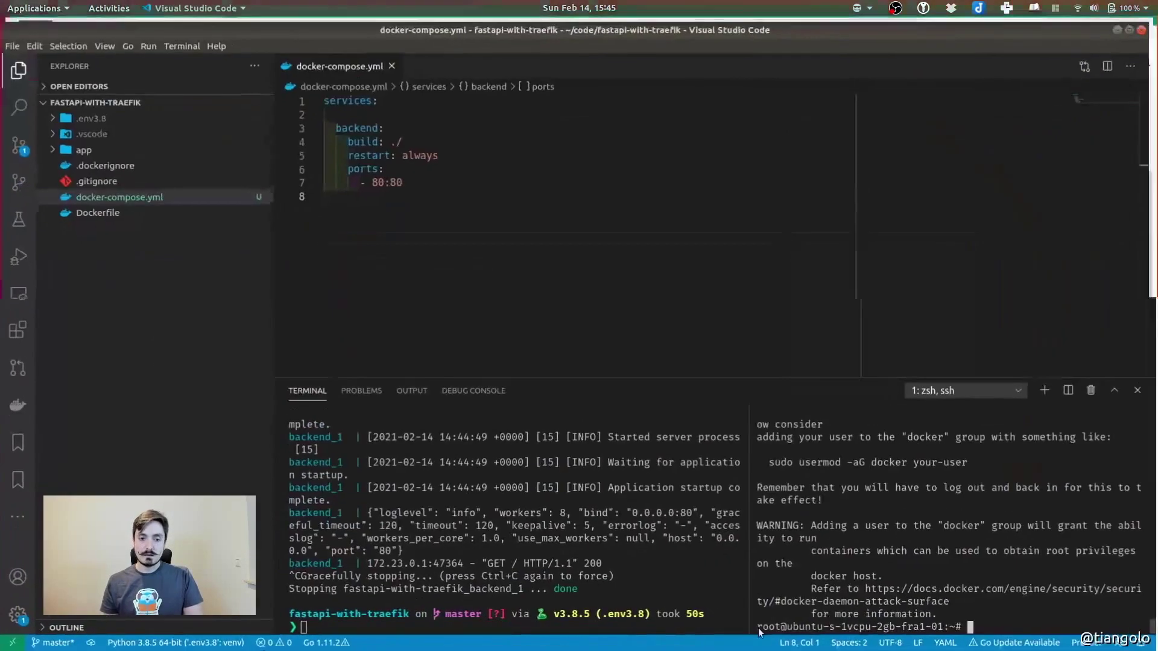
# Download docker-compose 1.28.2 into /usr/local/bin on the server and run sudo chmod +x on it
pyautogui.hotkey('ctrl', 'shift', 'v')
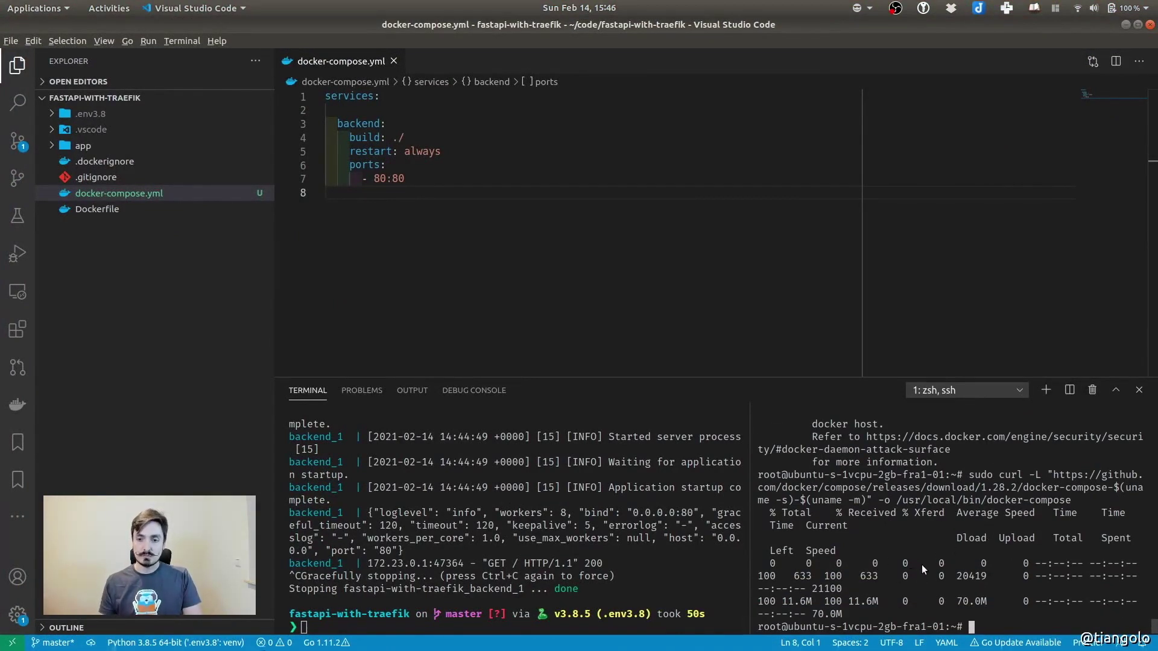
pyautogui.hotkey('alt', 'Tab')
pyautogui.click(229, 487)
pyautogui.moveTo(229, 487); pyautogui.dragTo(420, 498)
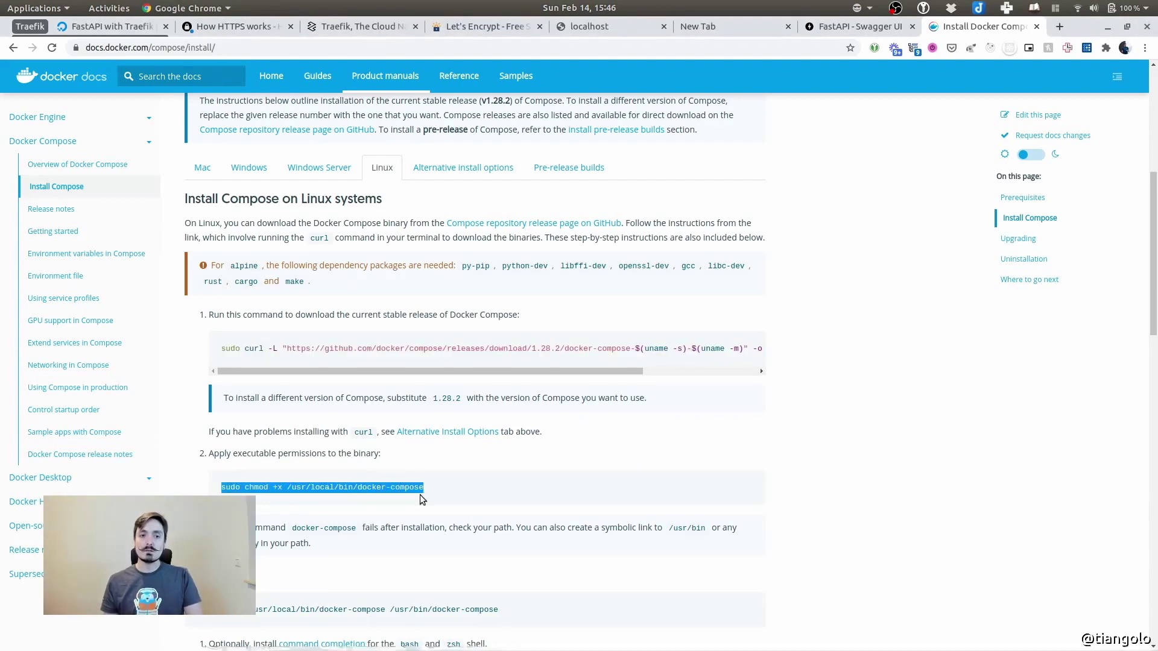
pyautogui.hotkey('alt', 'Tab')
pyautogui.hotkey('ctrl', 'shift', 'v')
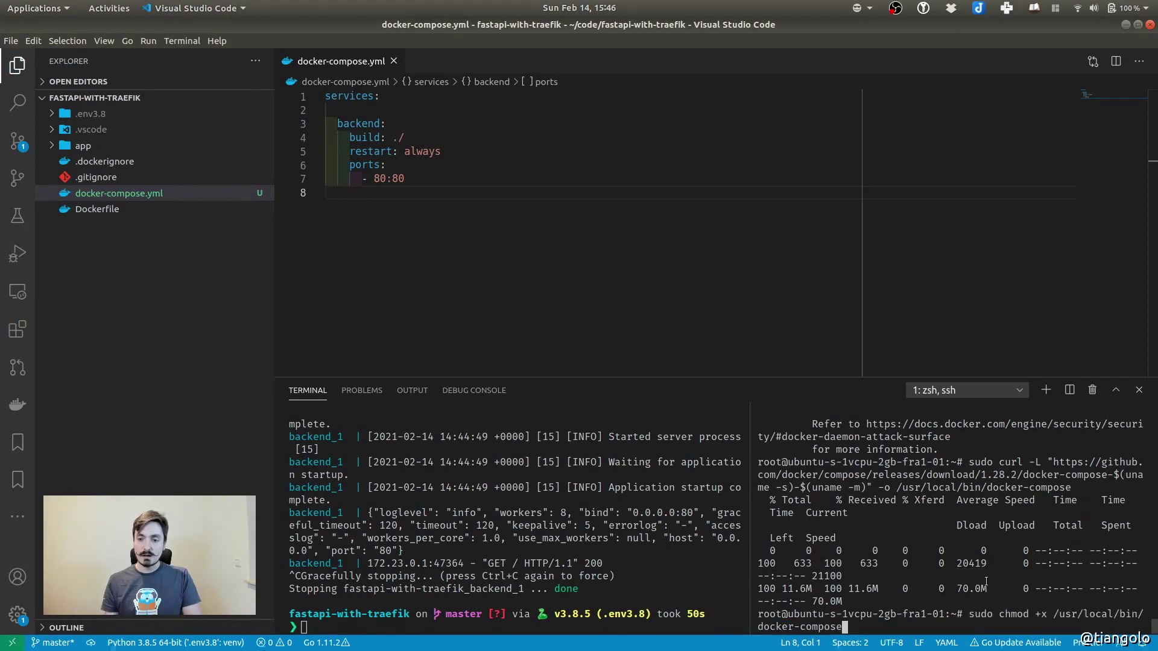
pyautogui.press('Return')
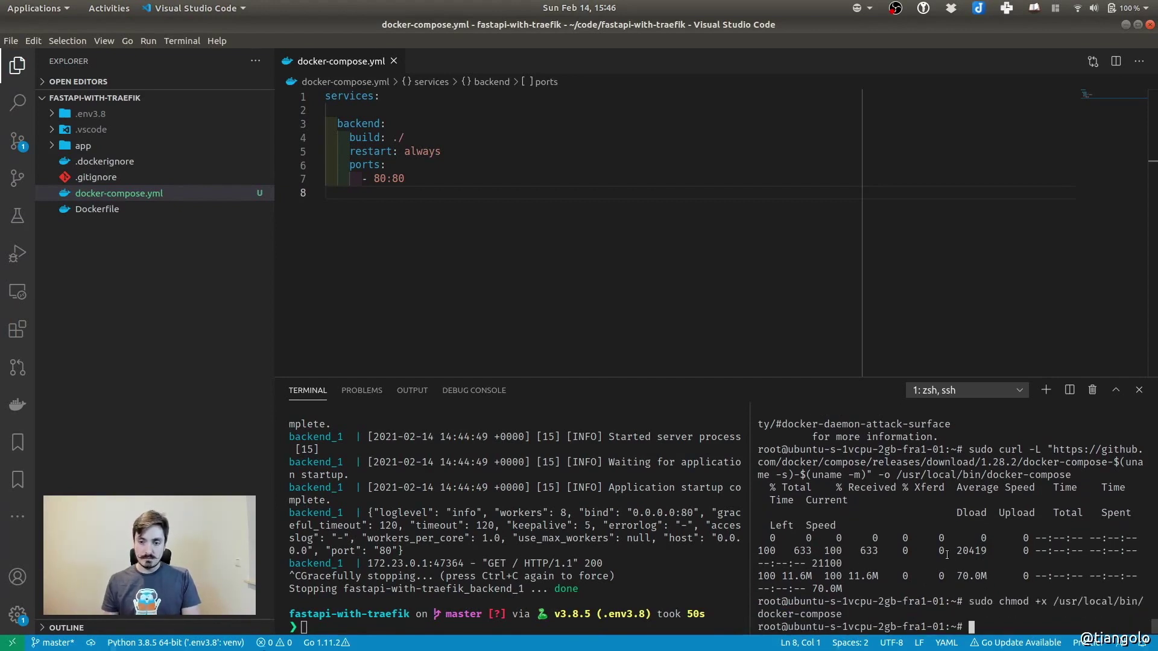
pyautogui.click(513, 277)
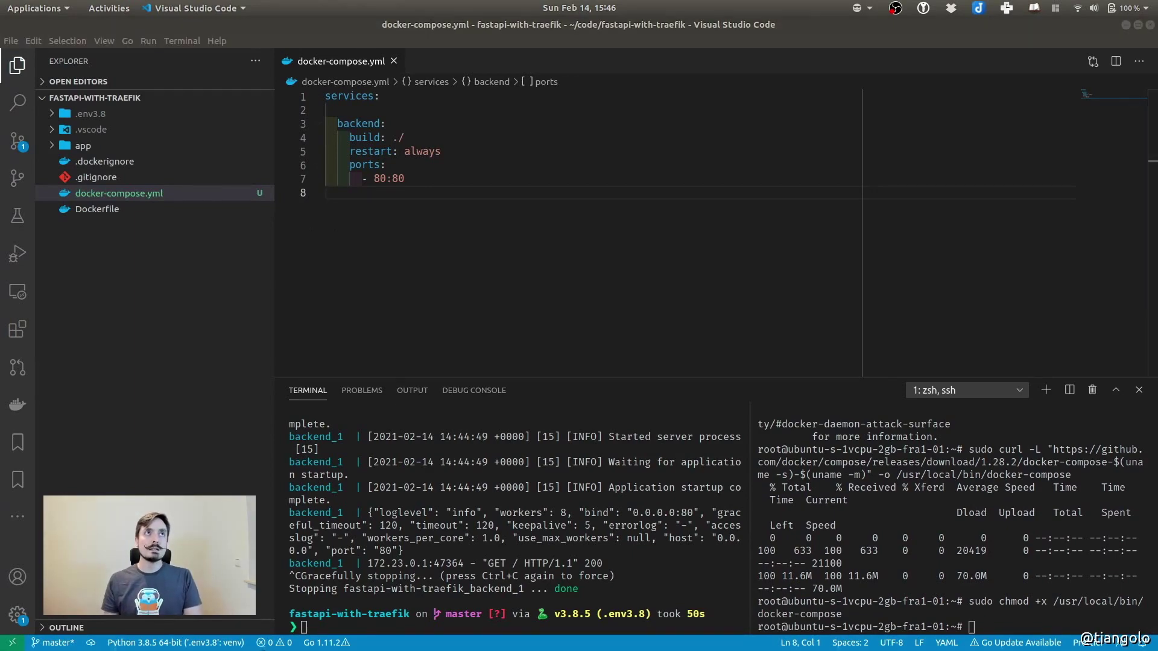
pyautogui.hotkey('alt', 'Tab')
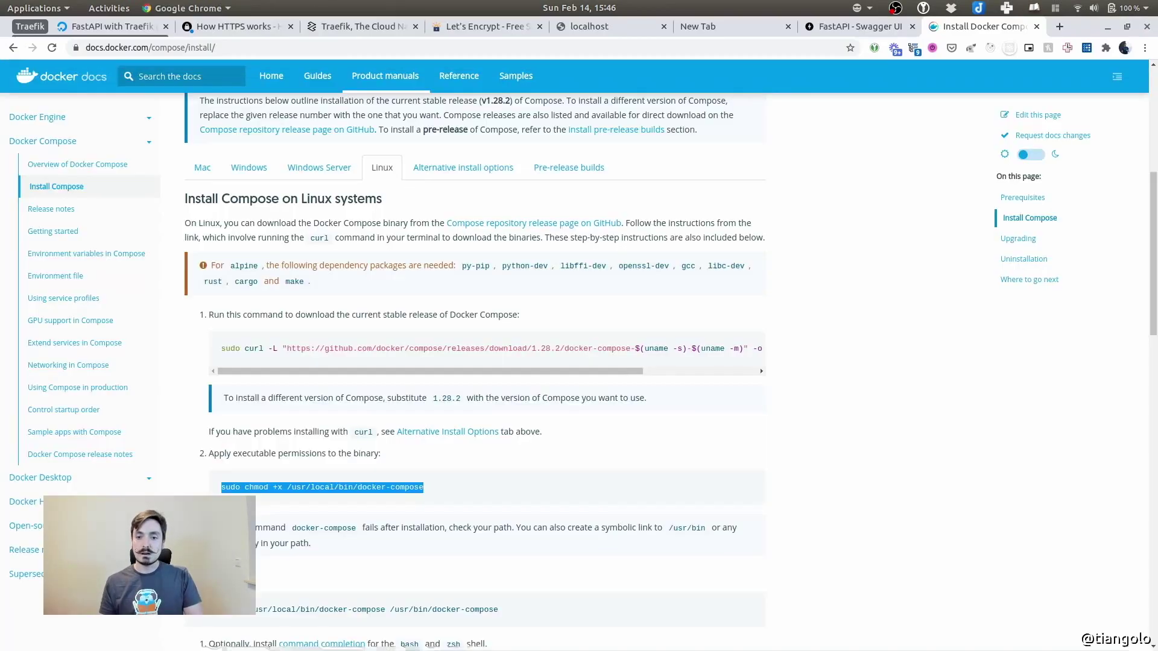
pyautogui.press('super')
# Install haveged on the server with apt install haveged, confirming the prompt
pyautogui.click(363, 455)
pyautogui.write('apt install haveged')
pyautogui.moveTo(1040, 627); pyautogui.dragTo(1083, 623)
pyautogui.click(1026, 575)
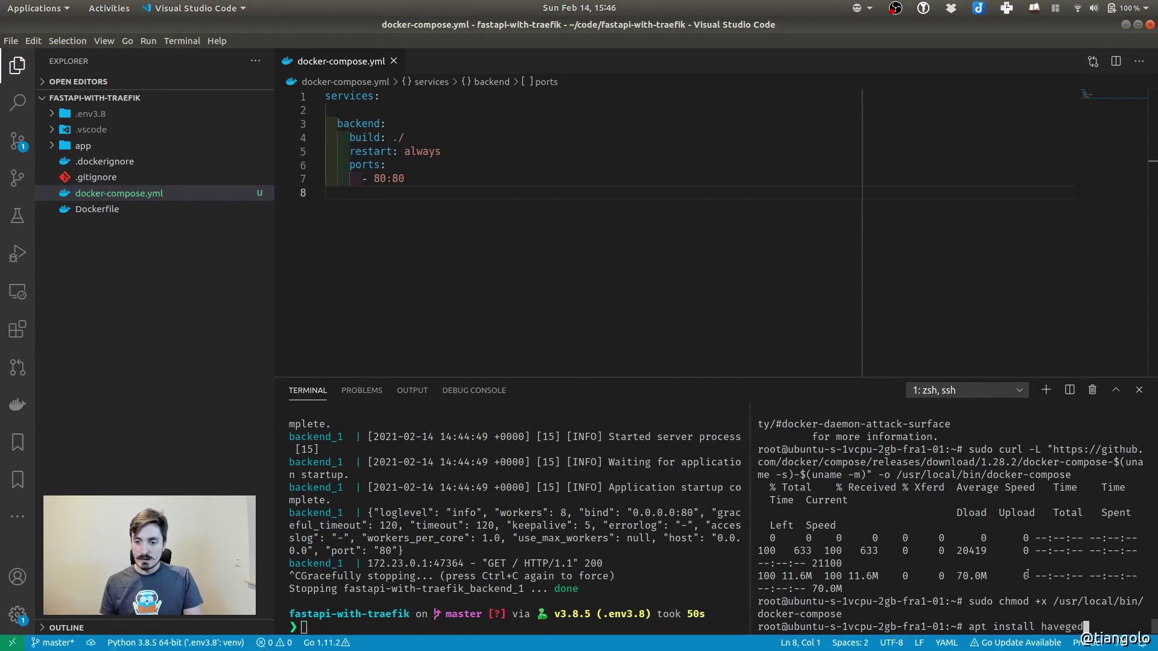
pyautogui.press('Return')
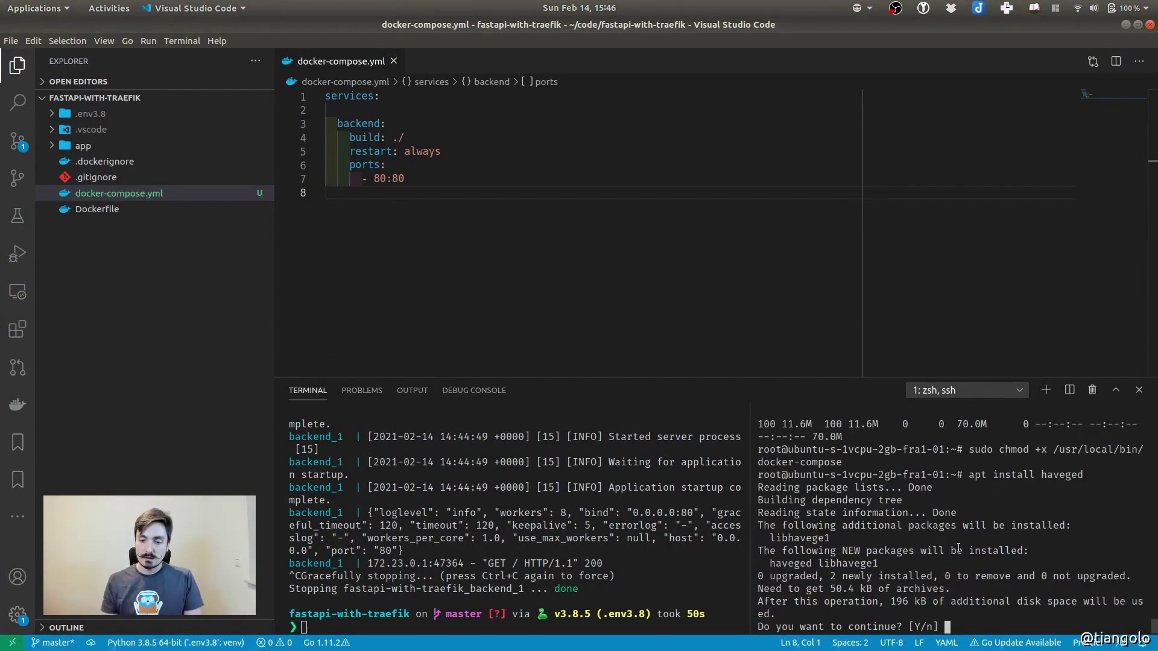
pyautogui.press('Return')
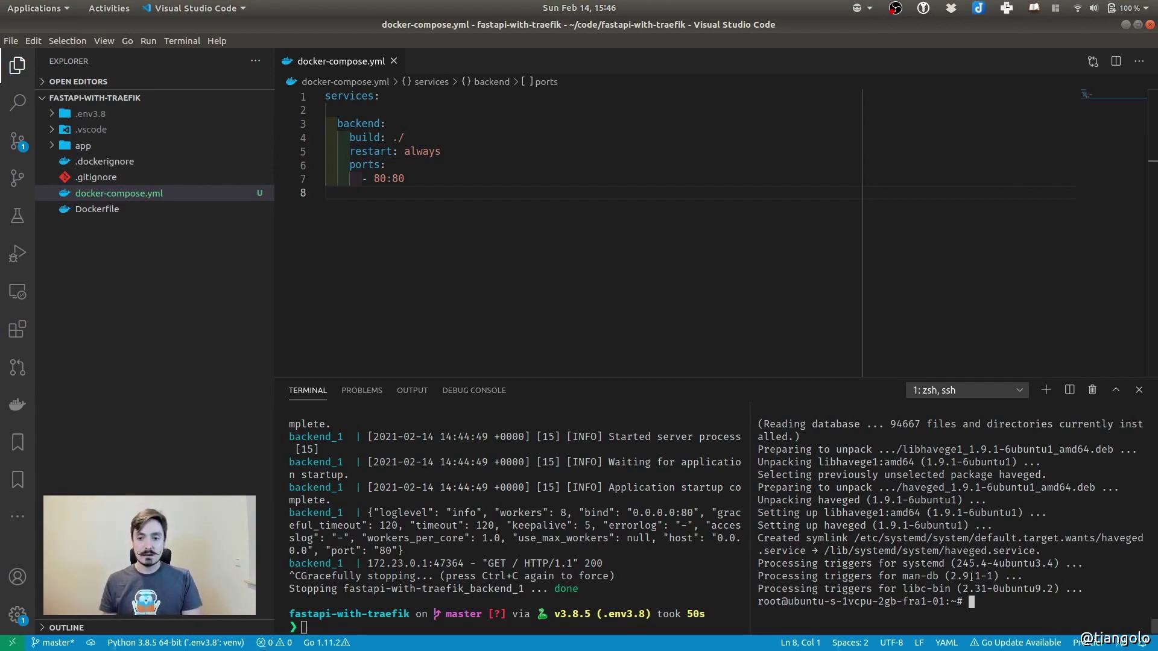
# Run docker-compose --version to confirm version 1.28.2
pyautogui.write('docker-compsoe')
pyautogui.press('BackSpace')
pyautogui.press('BackSpace')
pyautogui.press('BackSpace')
pyautogui.press('BackSpace')
pyautogui.write('ose --version')
pyautogui.press('Return')
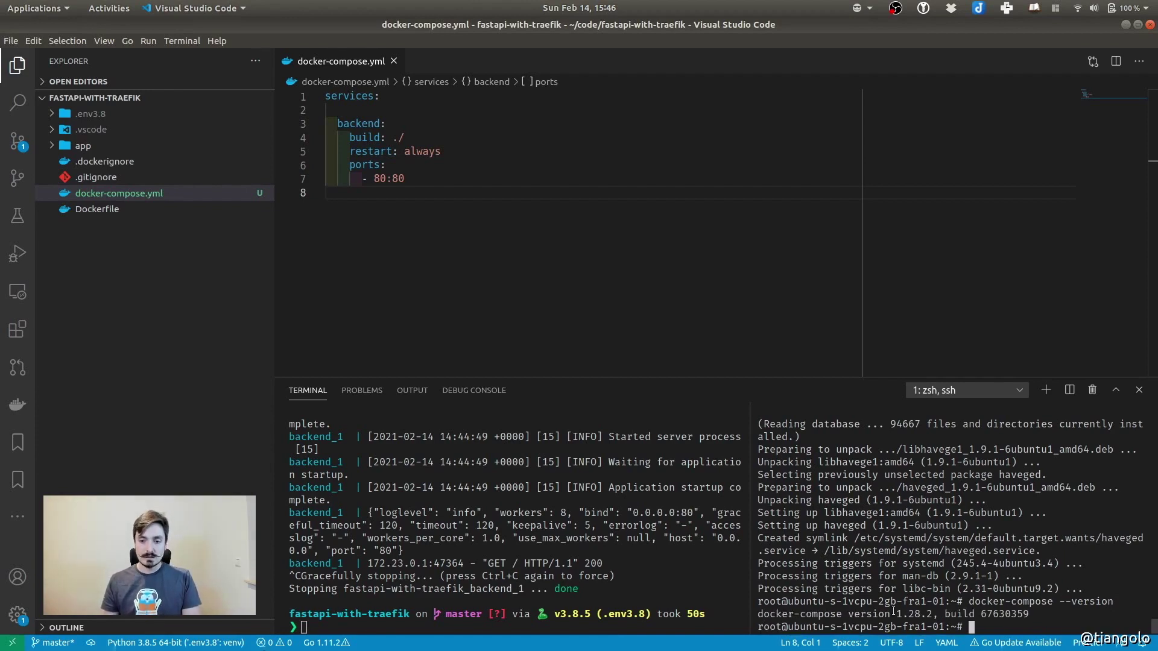
pyautogui.moveTo(896, 613); pyautogui.dragTo(1019, 613)
pyautogui.click(1072, 611)
pyautogui.write('docker info')
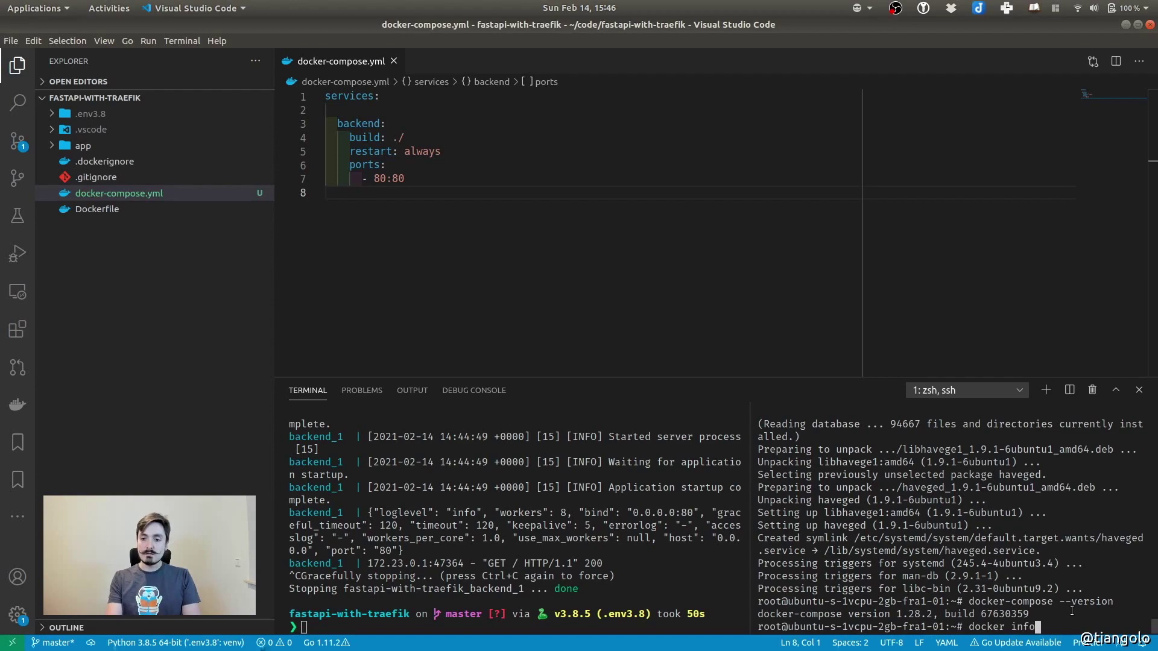
pyautogui.press('Return')
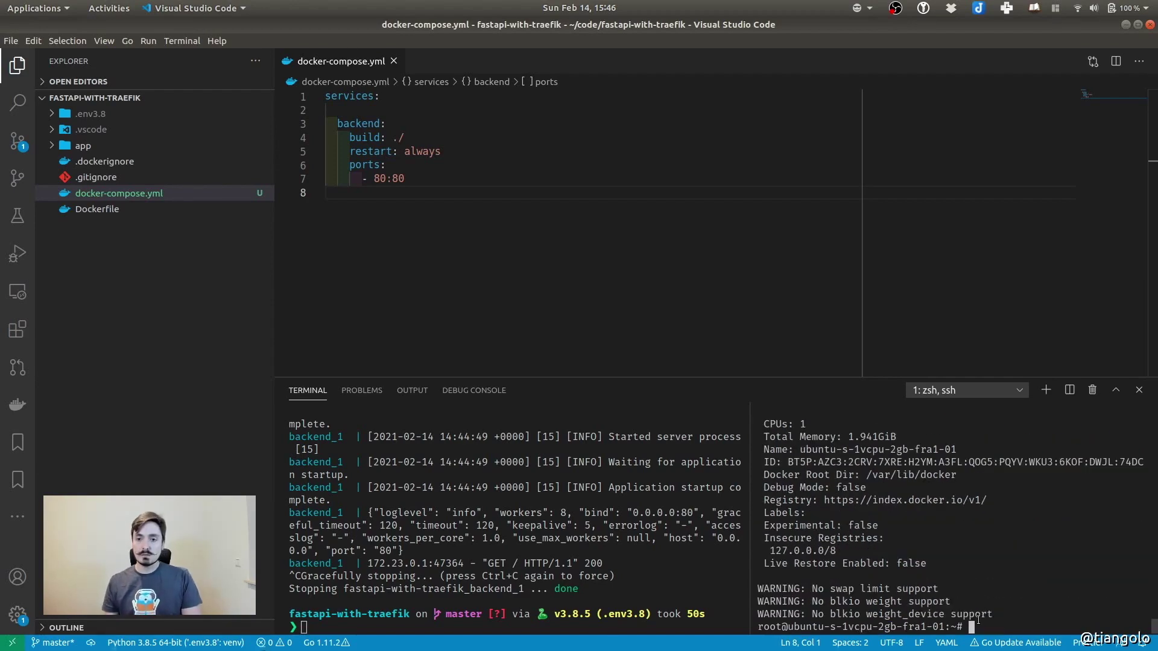
pyautogui.scroll(15, 889, 505)
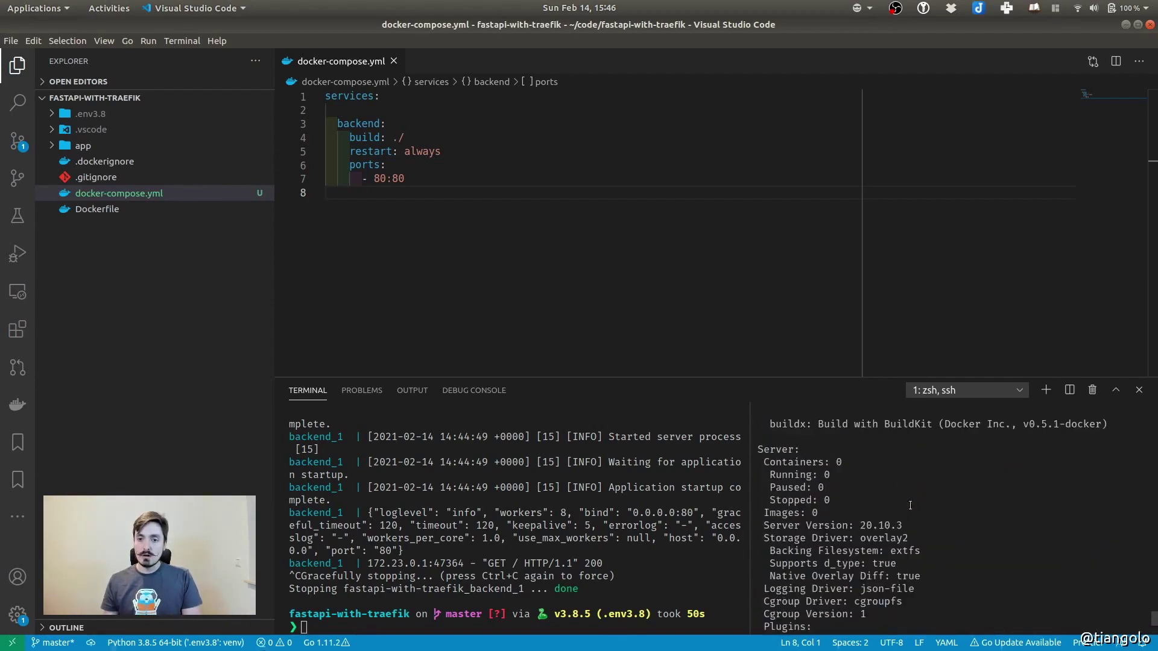
pyautogui.scroll(1, 903, 504)
pyautogui.doubleClick(785, 512)
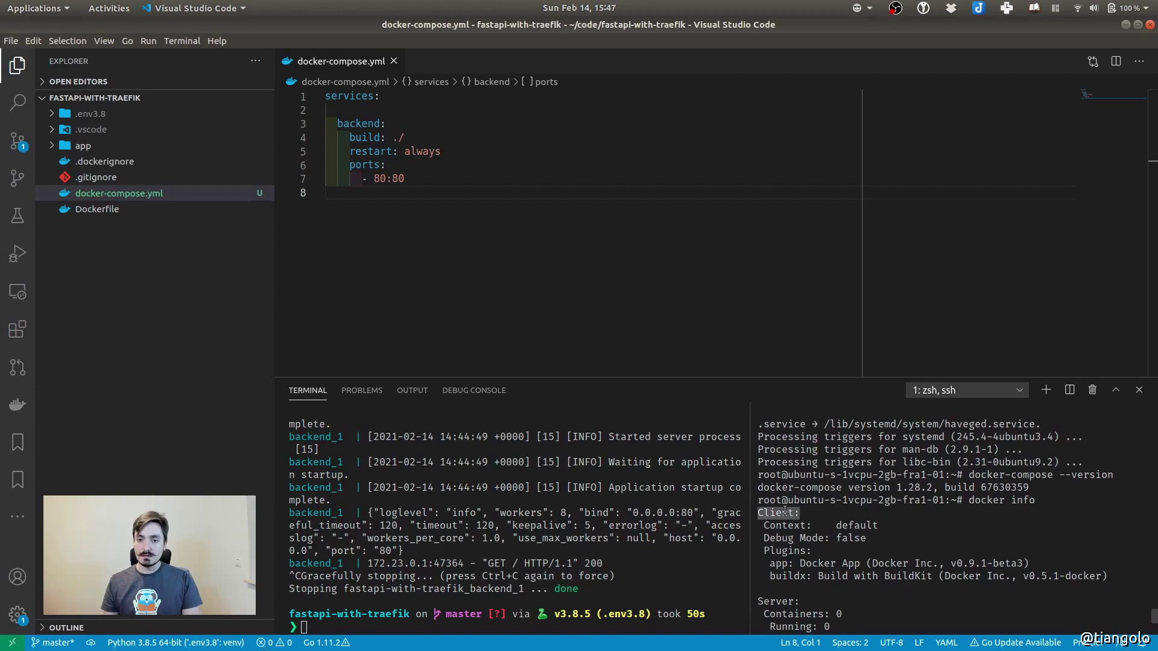
pyautogui.scroll(-3, 808, 580)
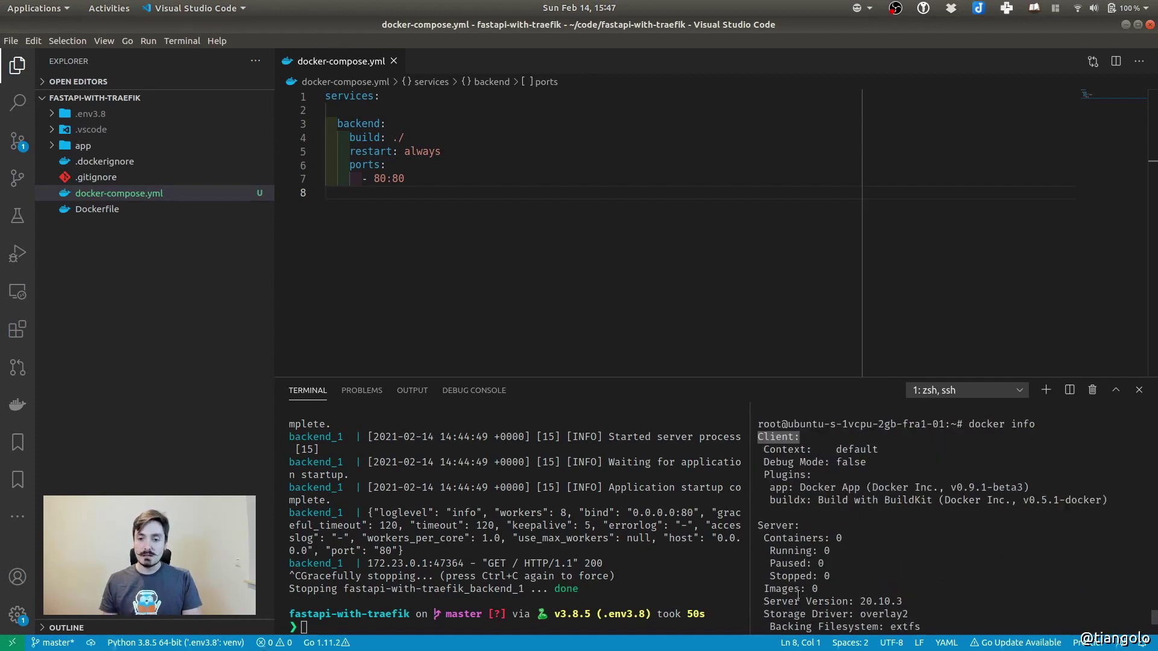
pyautogui.doubleClick(778, 487)
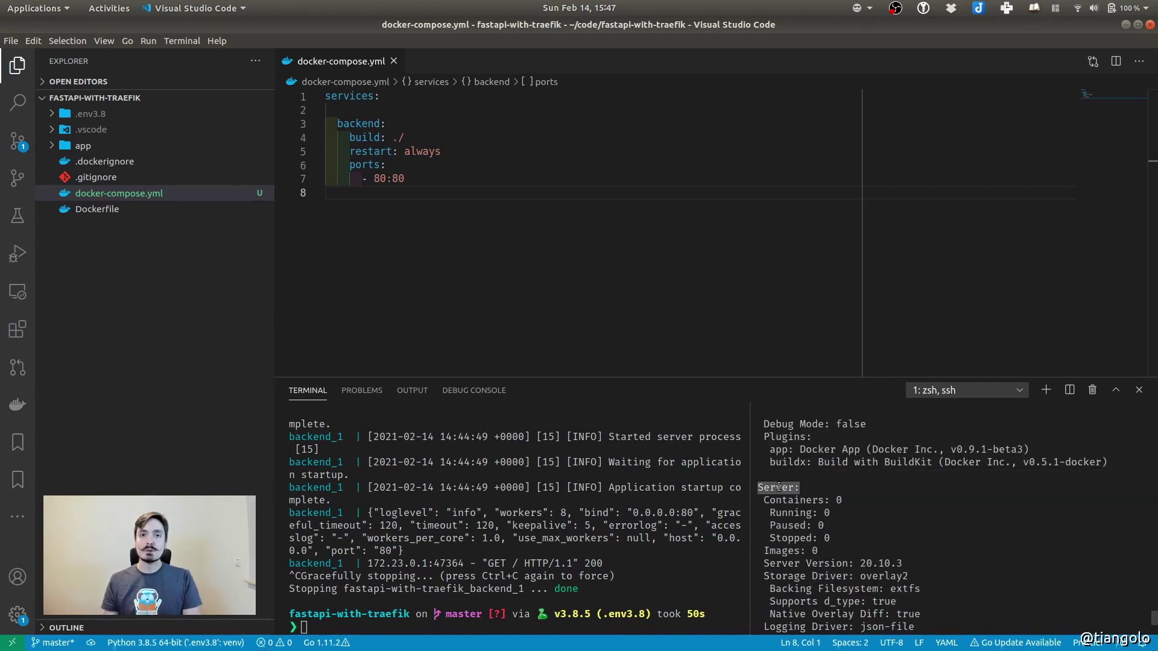
pyautogui.scroll(-12, 850, 539)
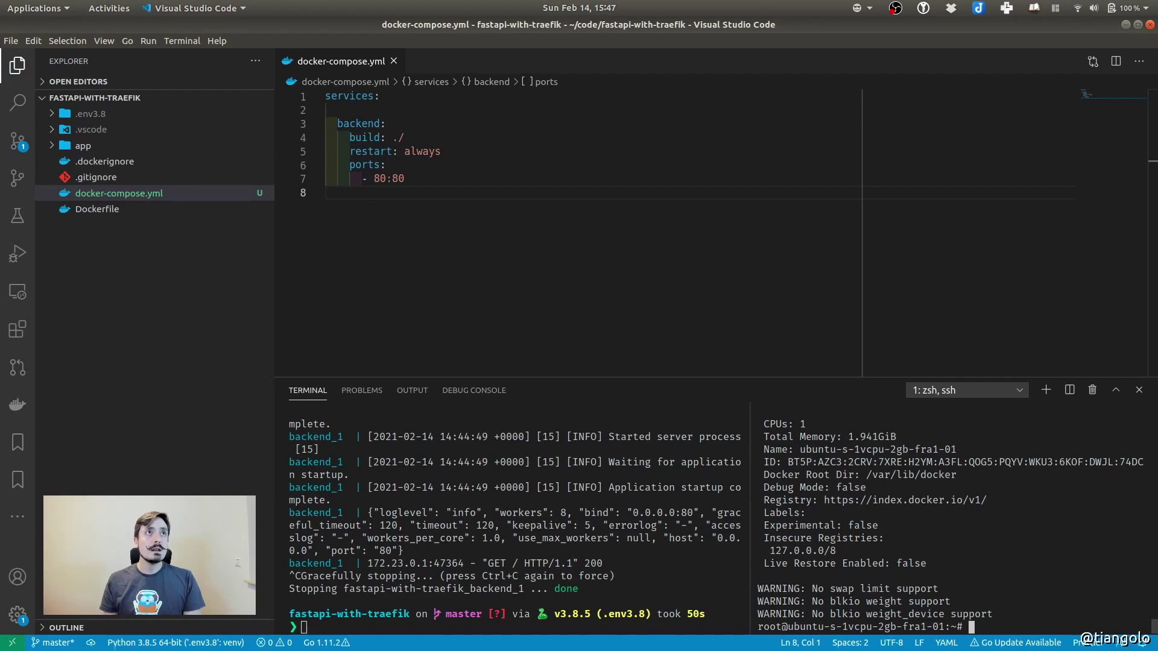
pyautogui.hotkey('alt', 'Tab')
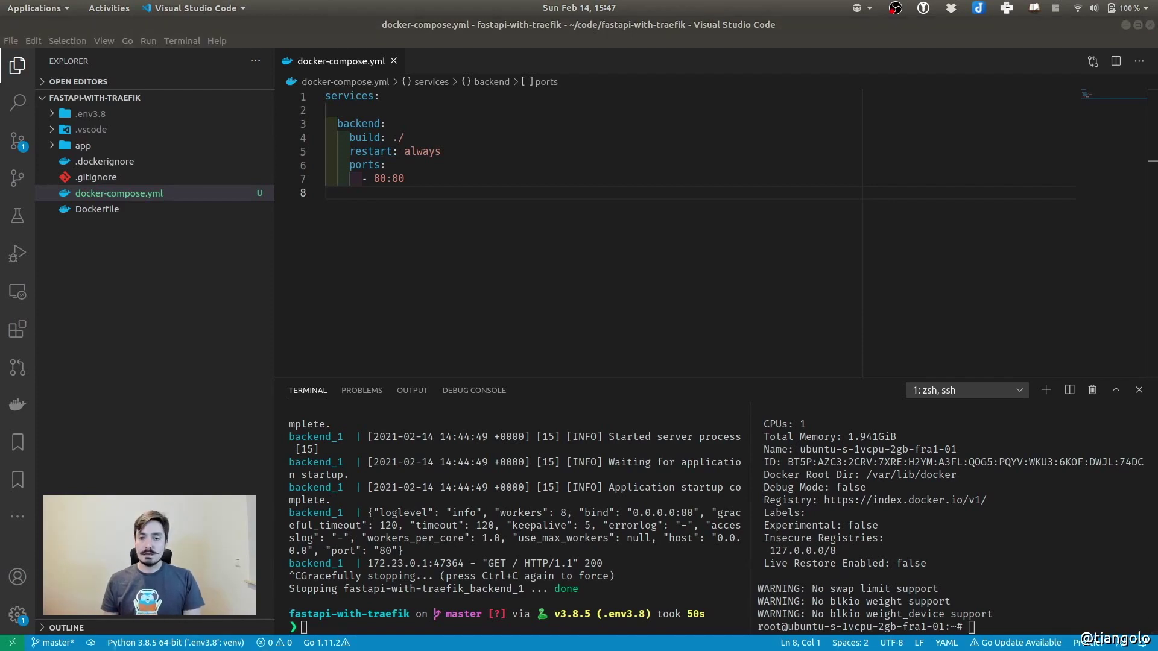
pyautogui.hotkey('alt', 'Tab')
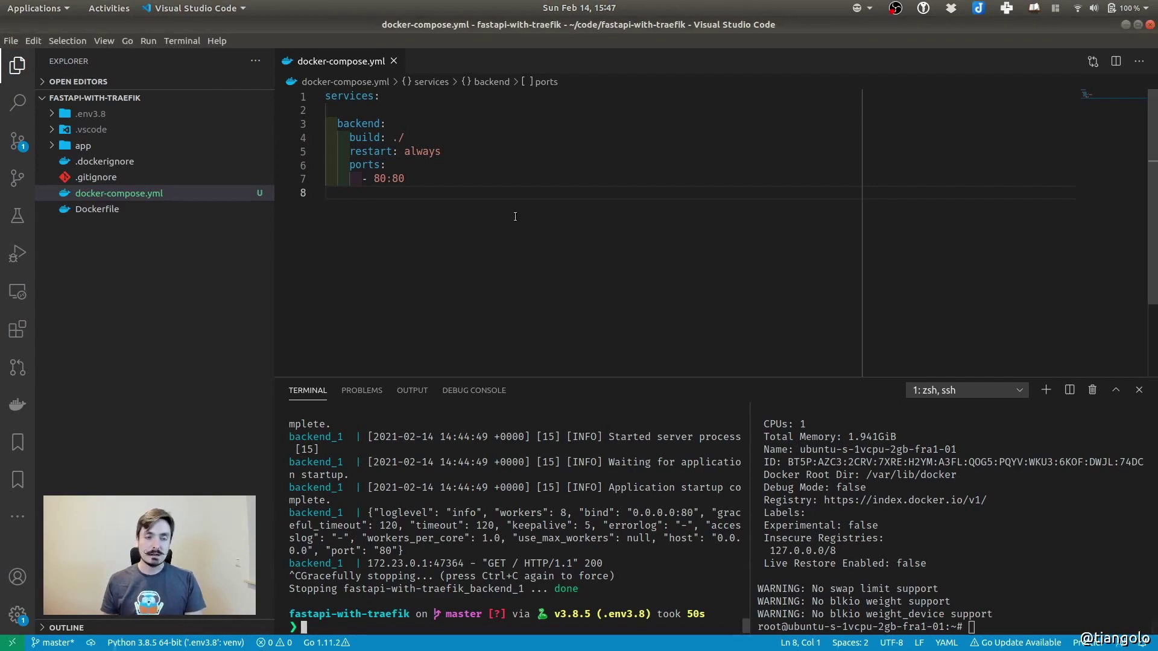
# Stage docker-compose.yml and commit it with the message 'Add Docker Compose'
pyautogui.click(17, 141)
pyautogui.click(89, 141)
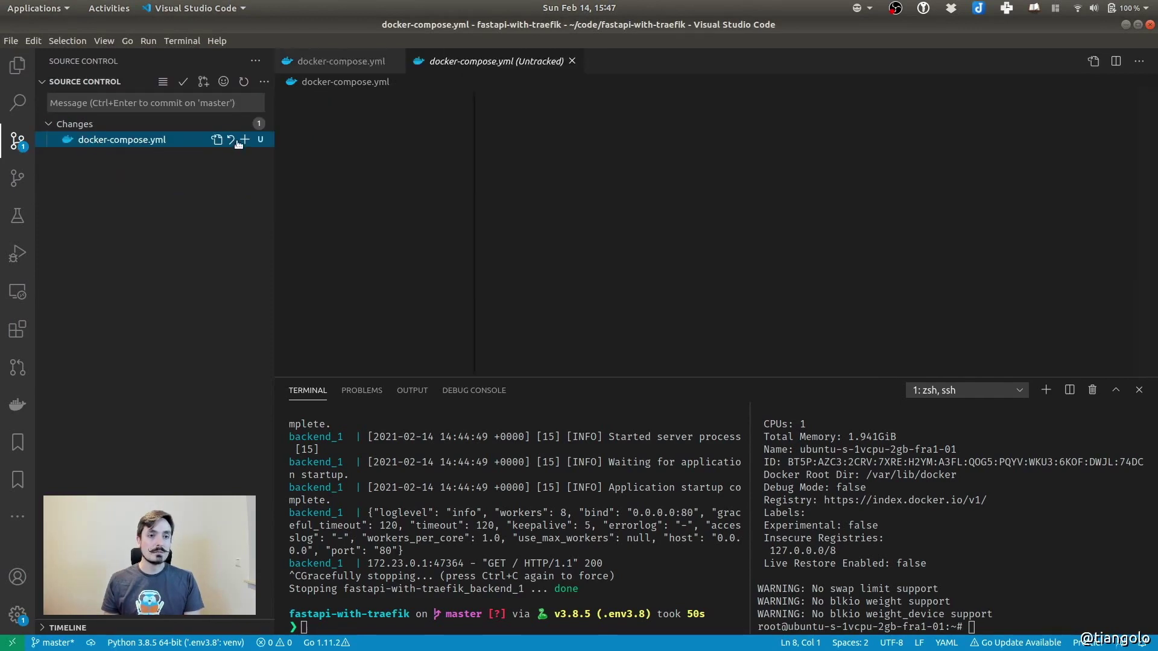
pyautogui.click(244, 140)
pyautogui.click(162, 107)
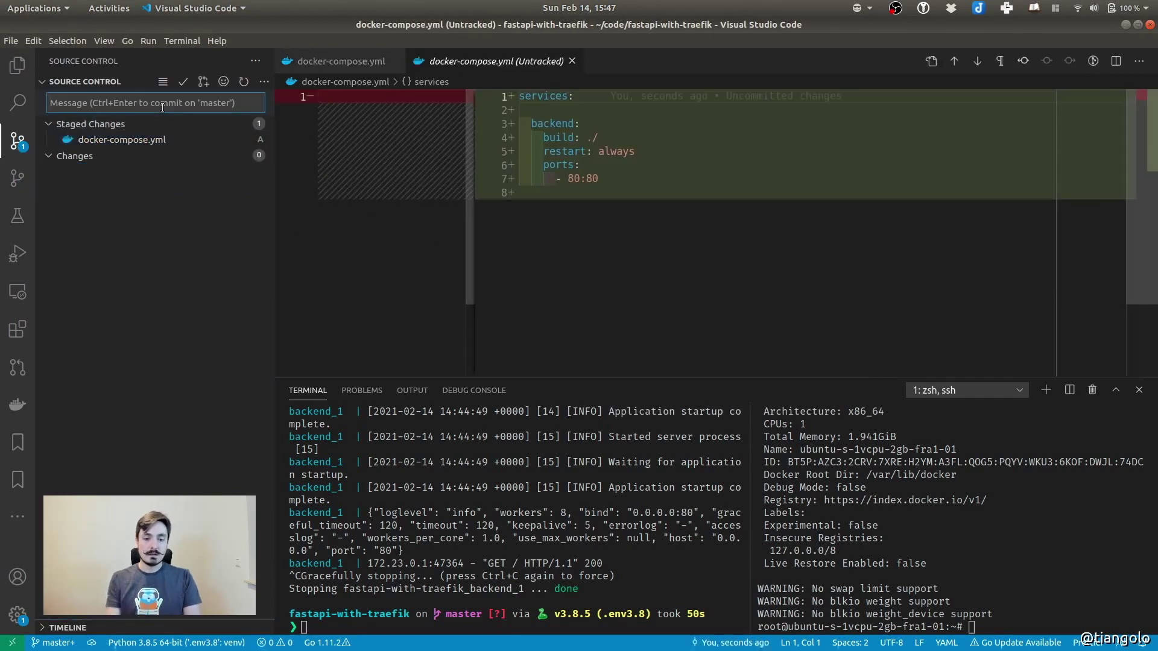
pyautogui.write('Add Docker Compose')
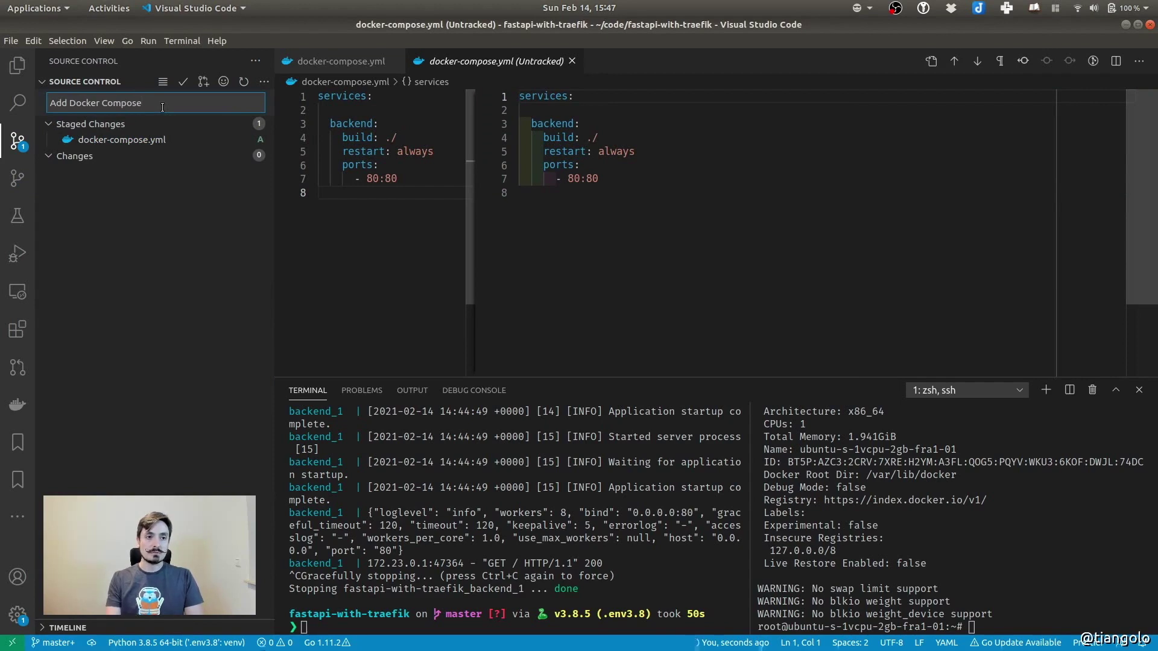
pyautogui.hotkey('ctrl', 'Return')
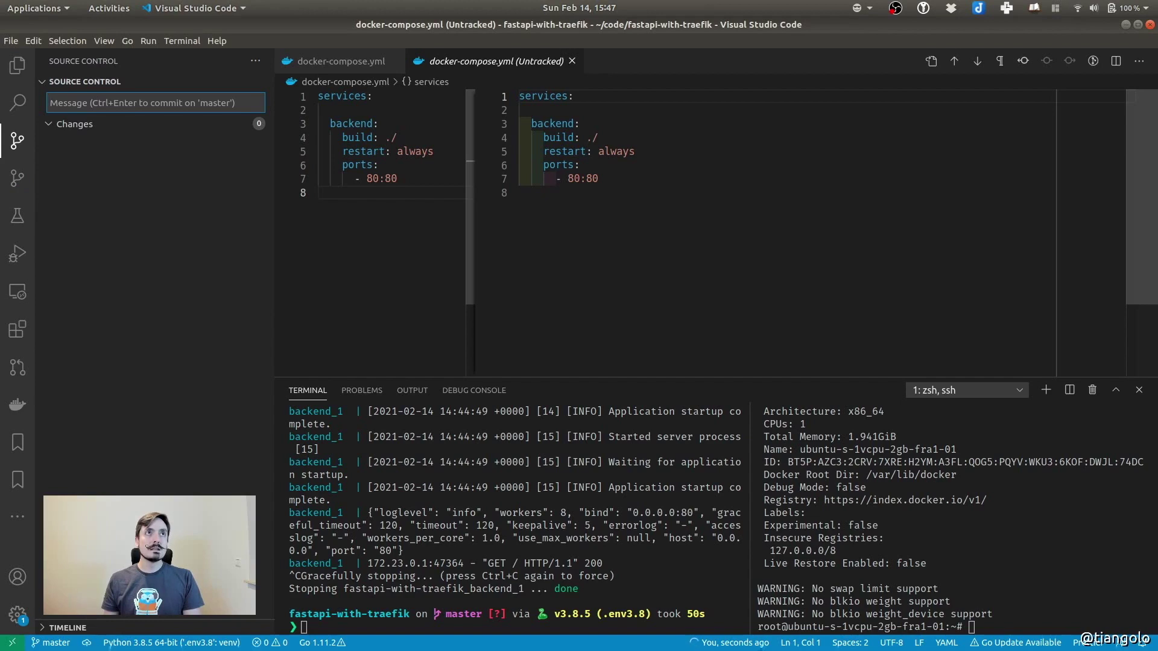
# Close the docker-compose.yml diff view
pyautogui.click(850, 490)
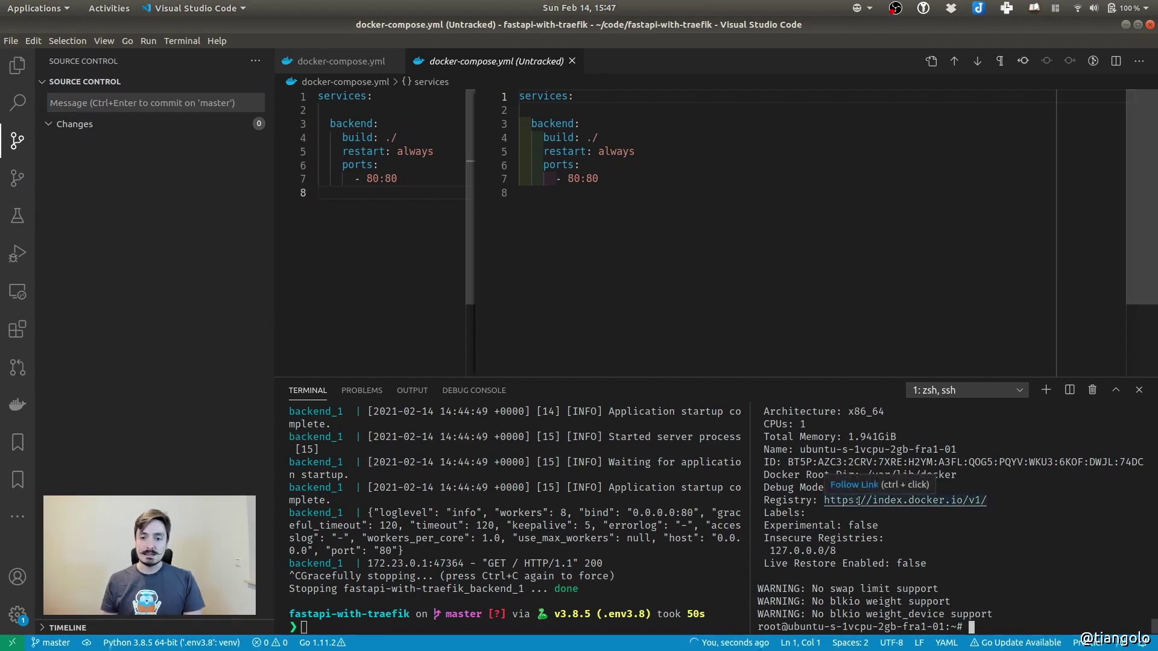
pyautogui.click(632, 270)
pyautogui.click(571, 61)
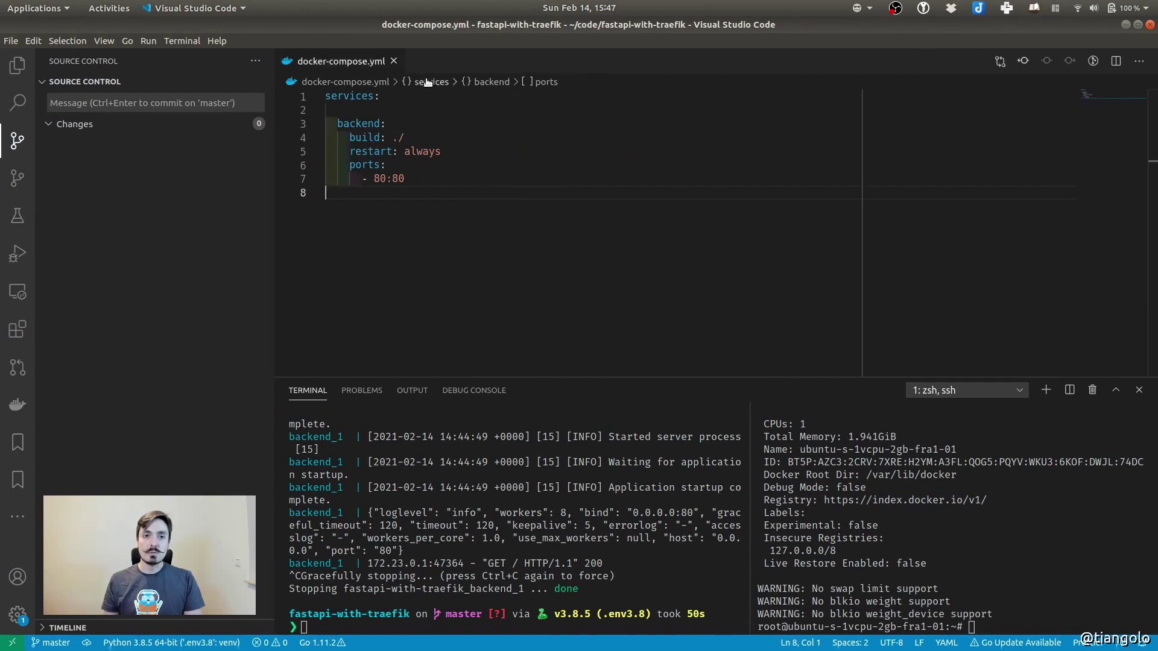
# Close docker-compose.yml, then create a code directory on the server and cd into it
pyautogui.click(398, 61)
pyautogui.click(976, 512)
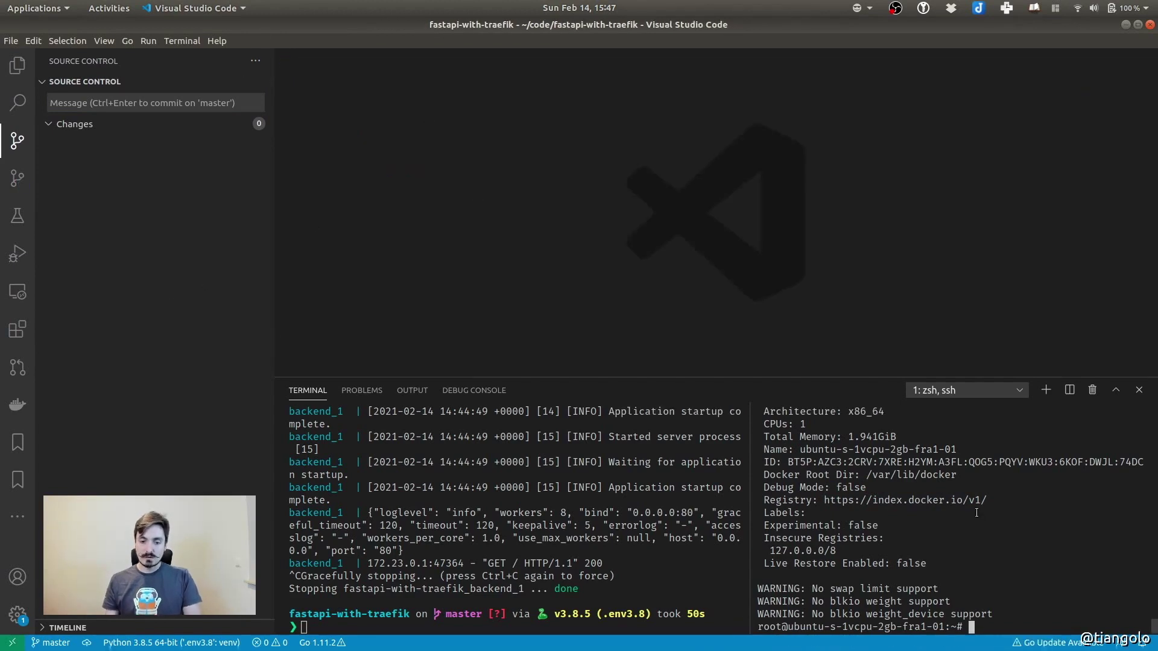
pyautogui.write('mkdir code')
pyautogui.press('Return')
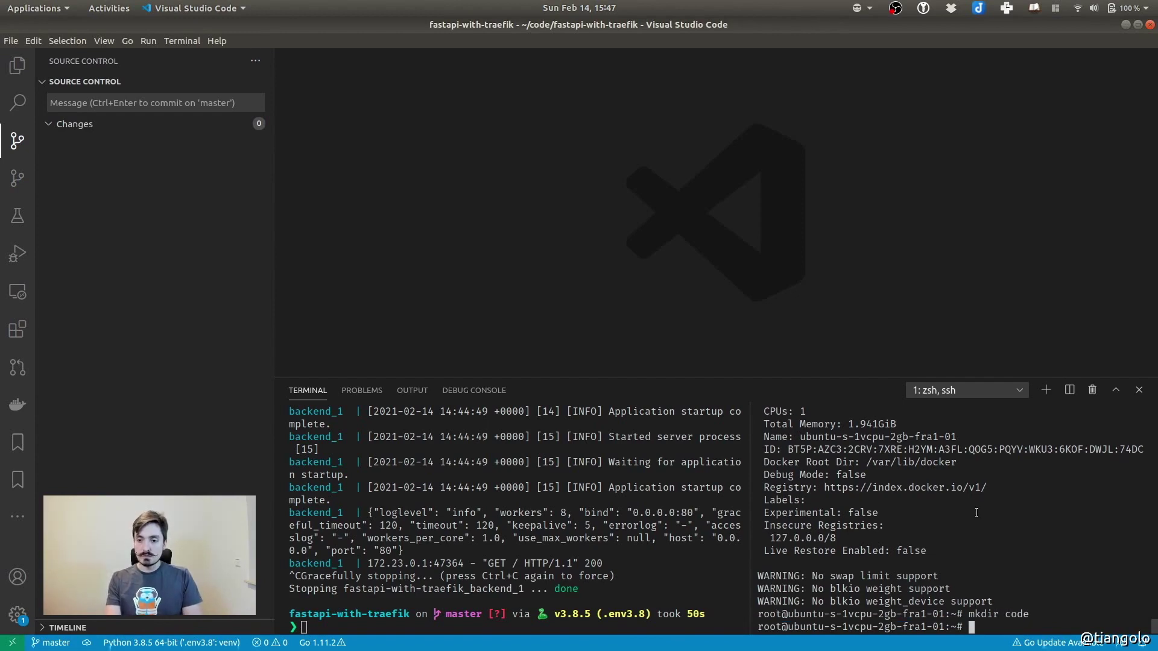
pyautogui.write('cd ')
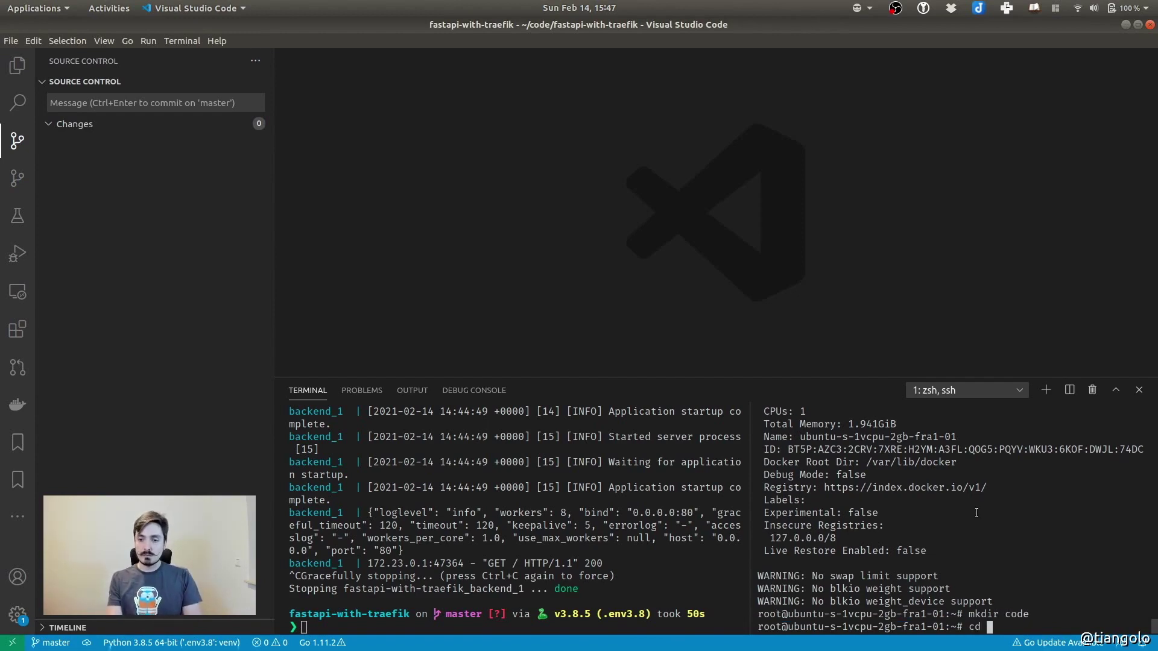
pyautogui.write('code/')
pyautogui.press('Return')
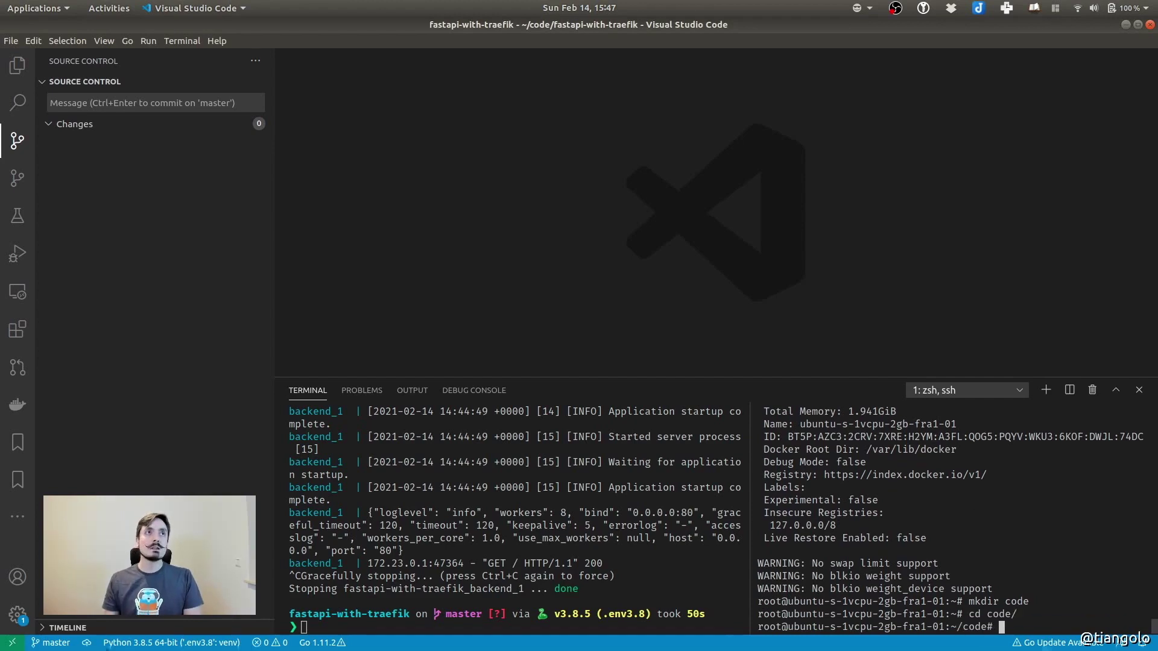
# Create the fastapi-with-traefik directory inside code and move into it
pyautogui.hotkey('alt', 'Tab')
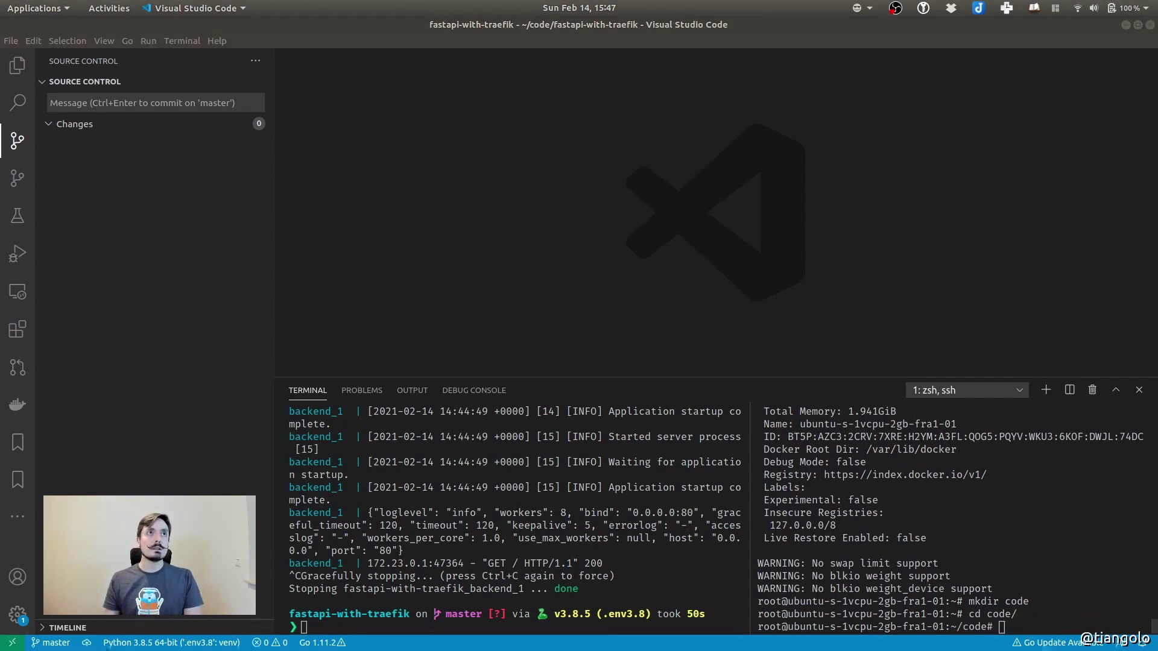
pyautogui.click(1073, 553)
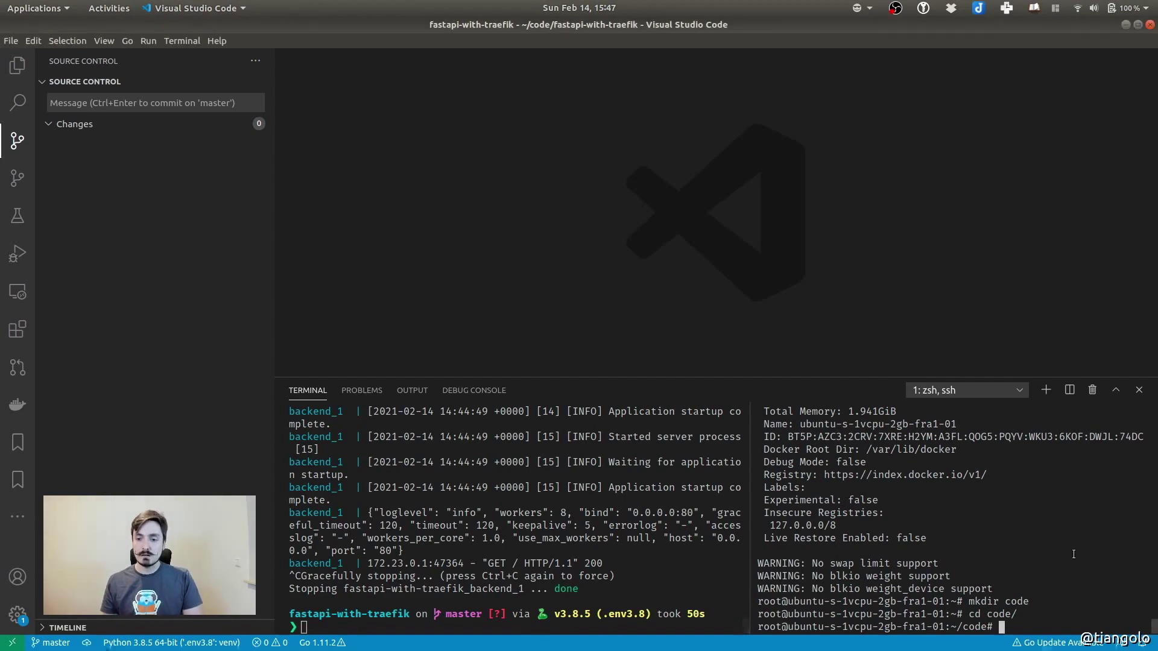
pyautogui.write('mkdir fastapi-with-traefik')
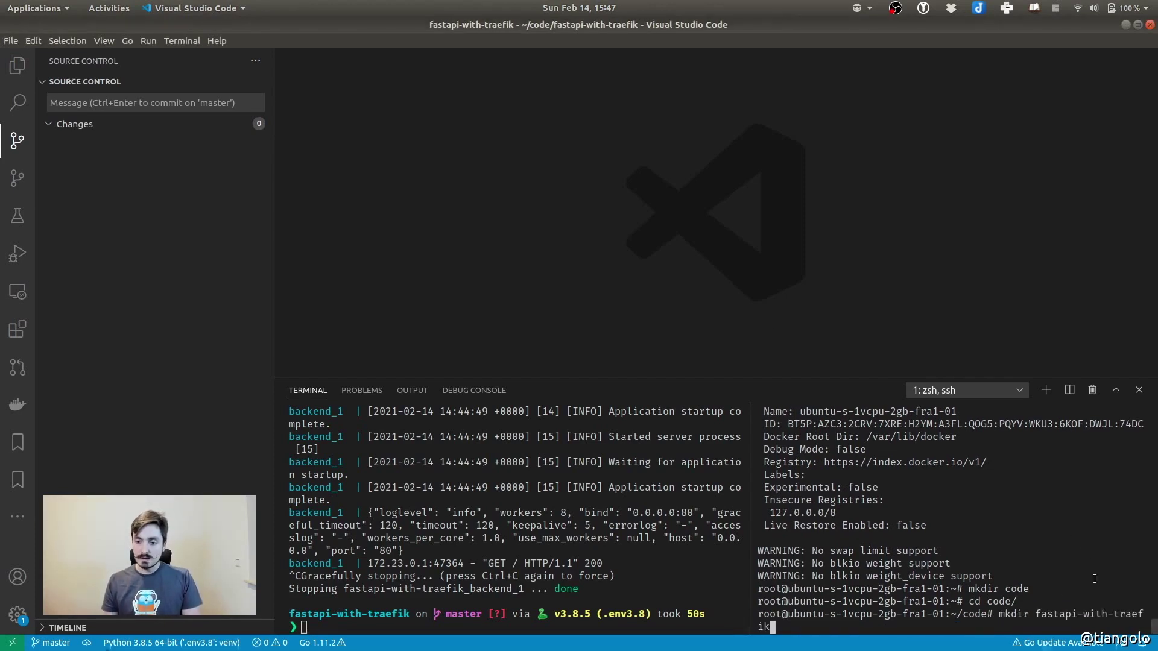
pyautogui.moveTo(749, 533); pyautogui.dragTo(674, 533)
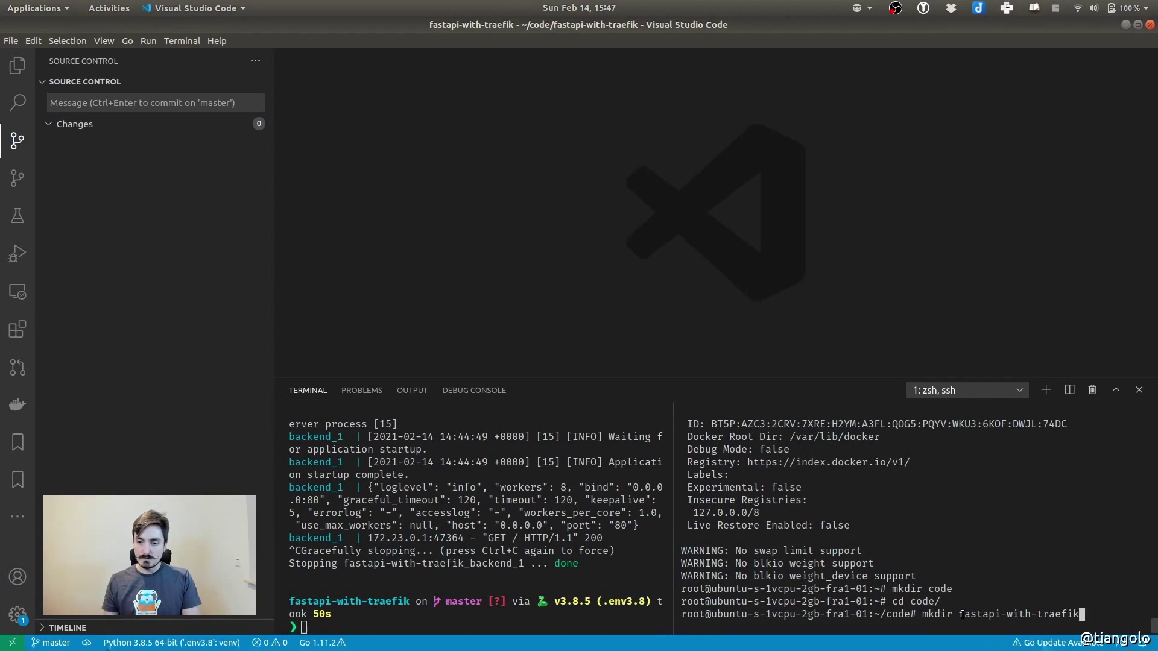
pyautogui.press('Return')
pyautogui.write('c')
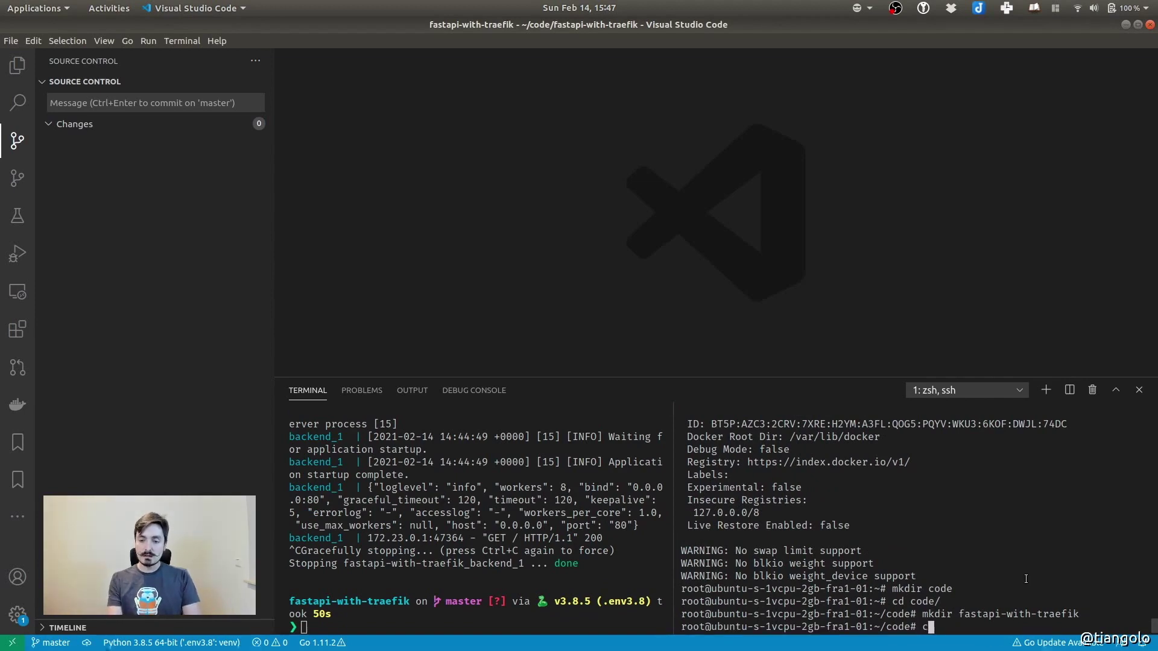
pyautogui.write('d fa')
pyautogui.press('Tab')
pyautogui.press('Return')
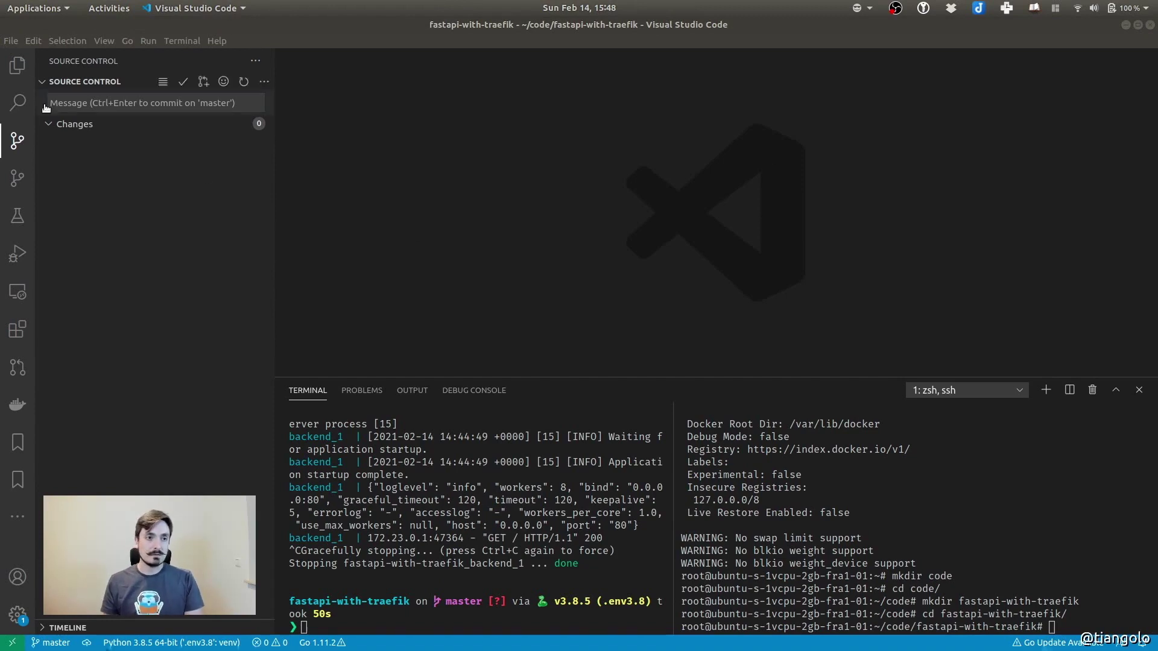
pyautogui.click(16, 65)
pyautogui.click(421, 593)
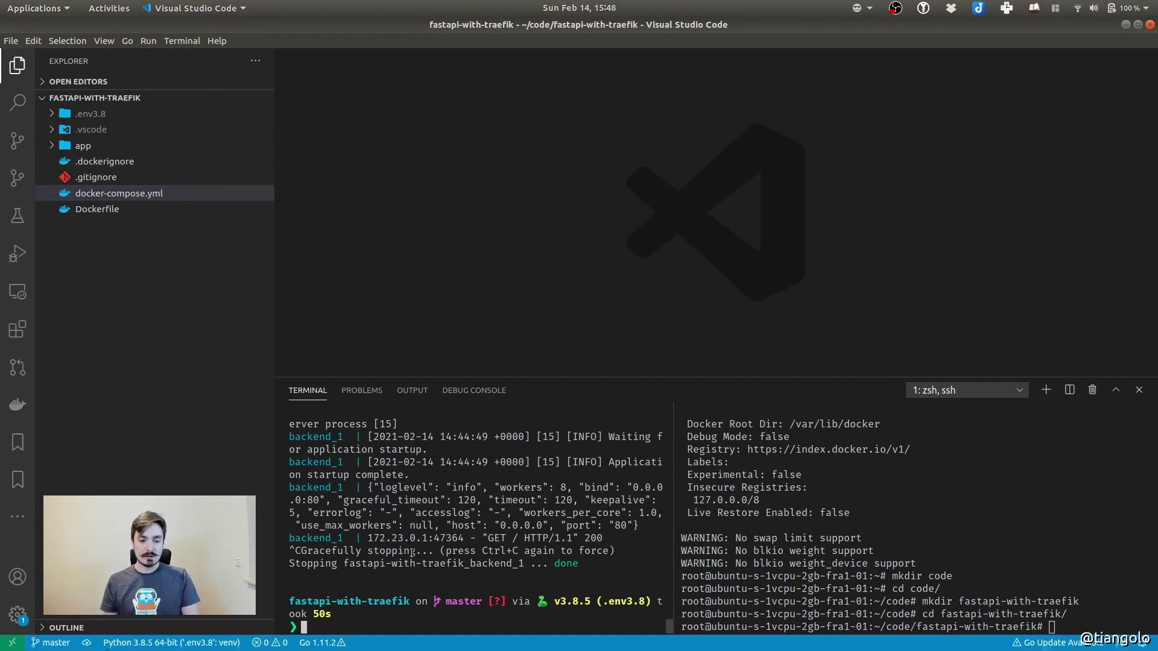
# Paste the rsync command copying ./* to root@server:/root/code/fastapi-with-traefik/ and review its parts
pyautogui.hotkey('ctrl', 'shift', 'v')
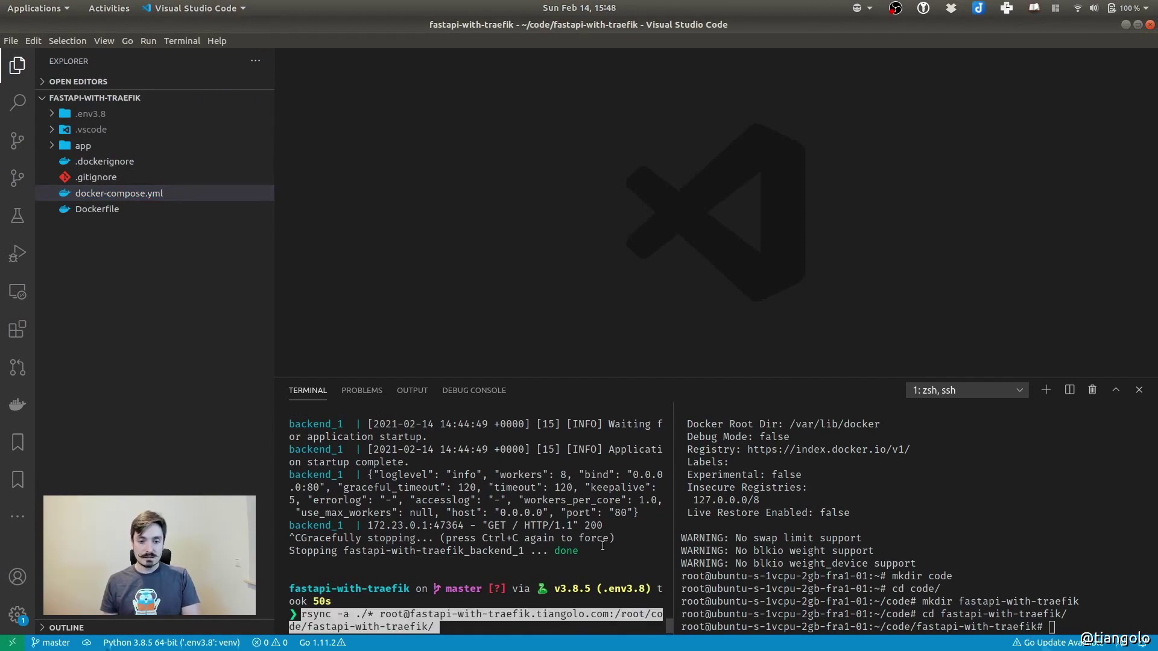
pyautogui.scroll(5, 573, 570)
pyautogui.scroll(-5, 572, 570)
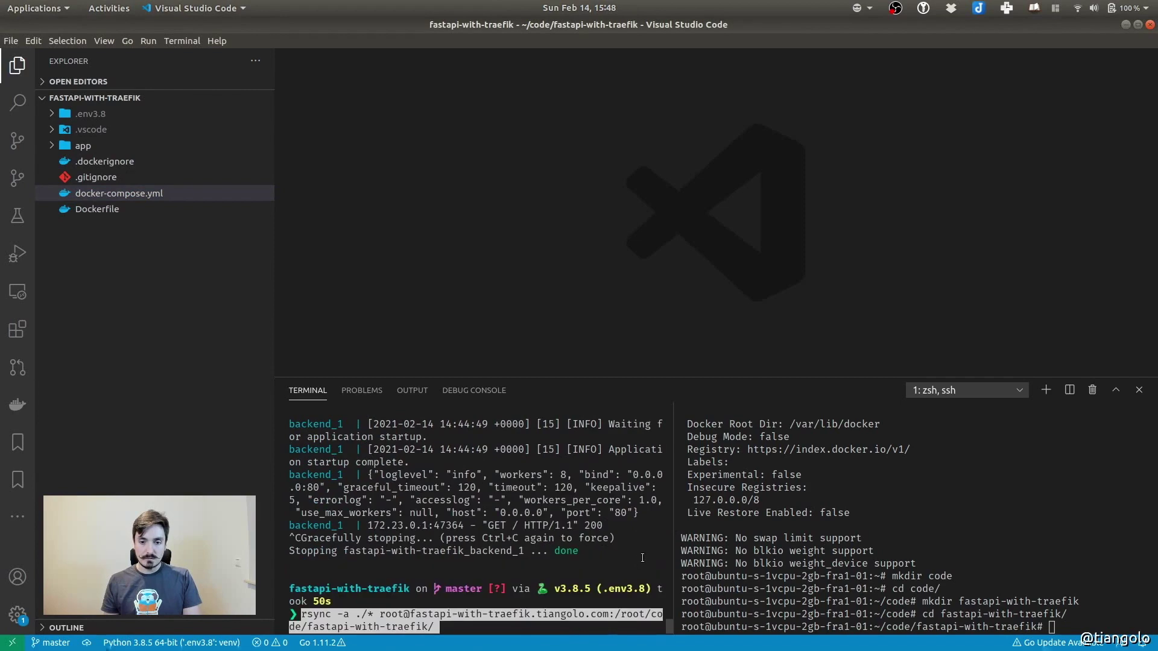
pyautogui.moveTo(673, 535); pyautogui.dragTo(882, 533)
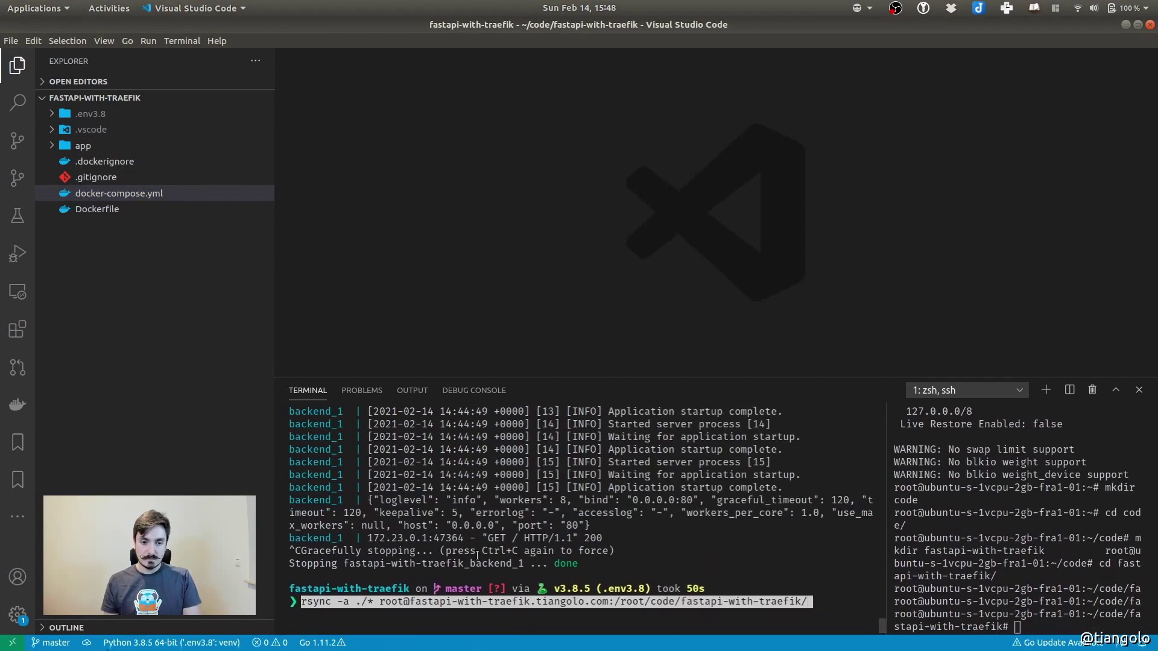
pyautogui.click(632, 600)
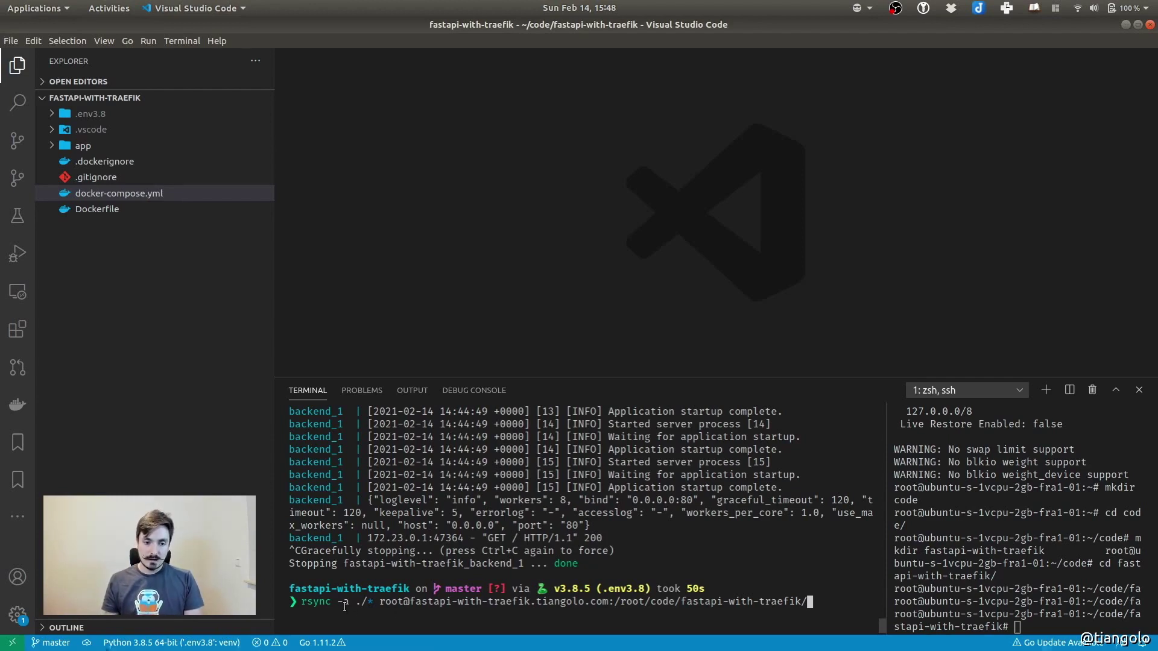
pyautogui.moveTo(353, 603); pyautogui.dragTo(375, 602)
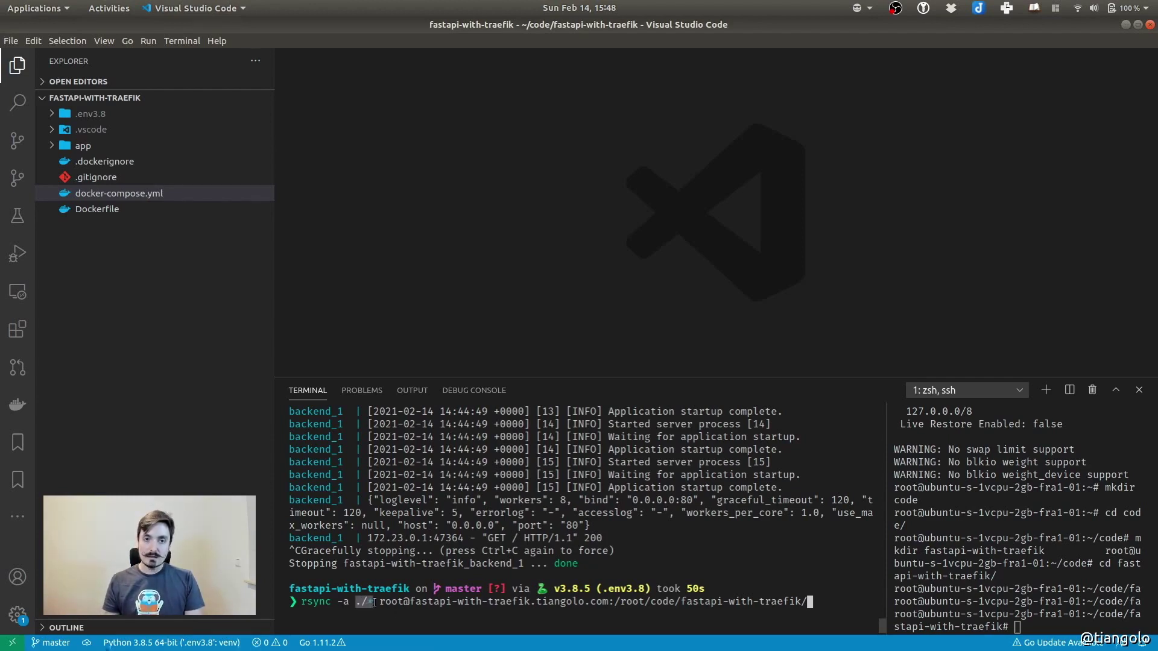
pyautogui.click(381, 603)
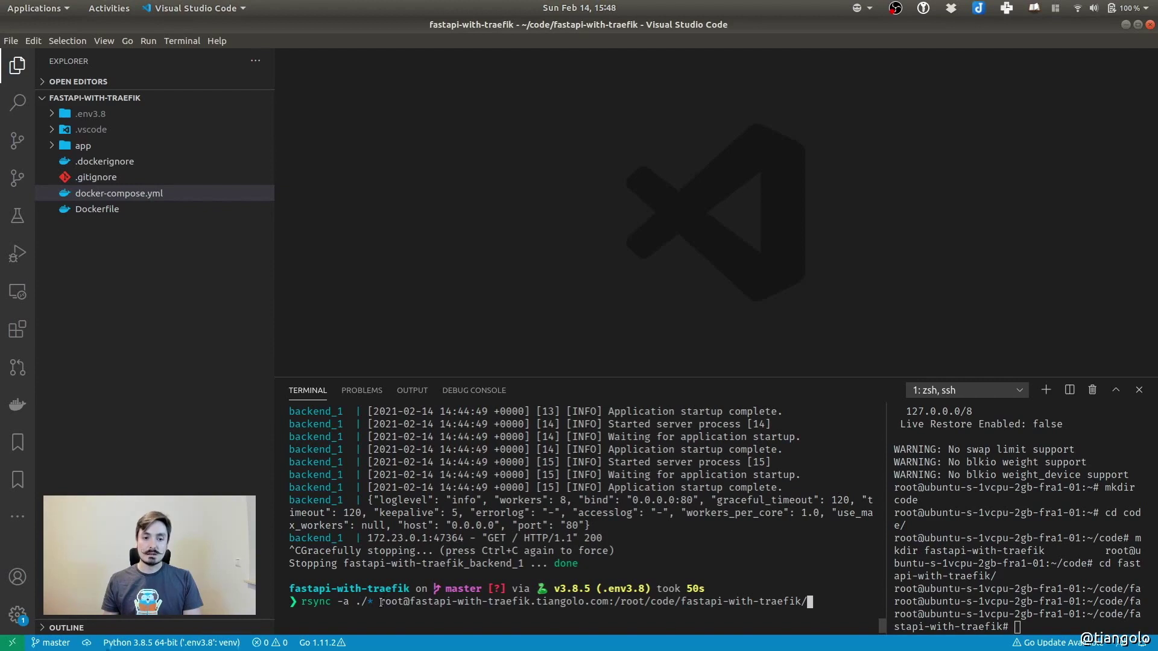
pyautogui.moveTo(380, 603); pyautogui.dragTo(406, 603)
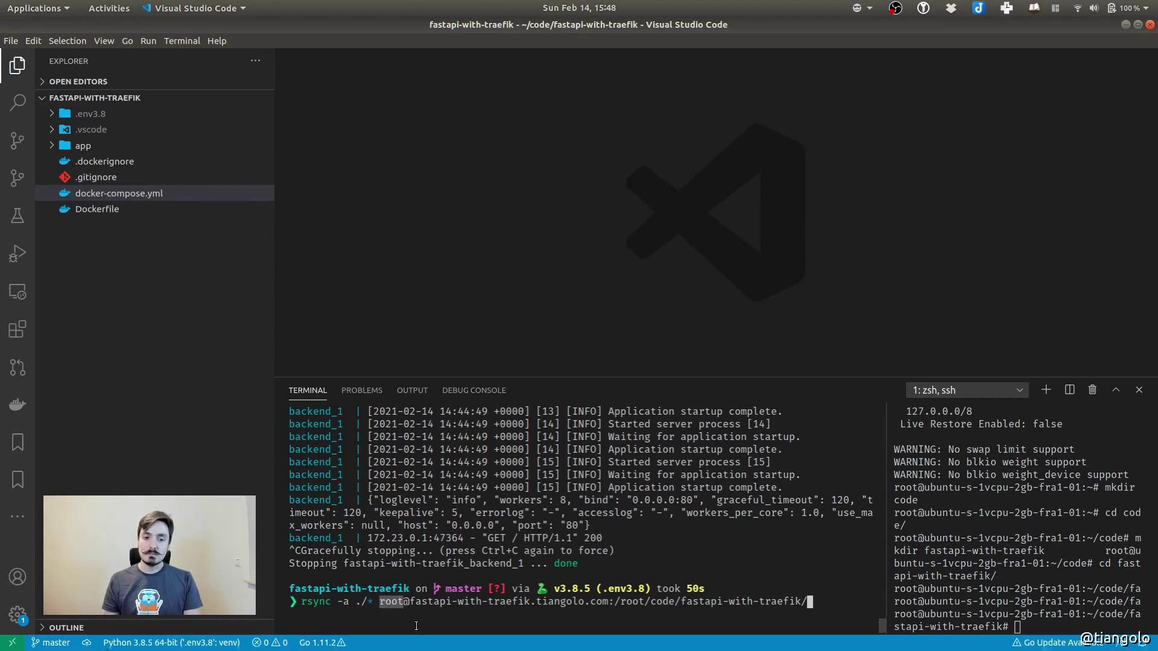
pyautogui.click(448, 631)
pyautogui.moveTo(411, 601); pyautogui.dragTo(608, 601)
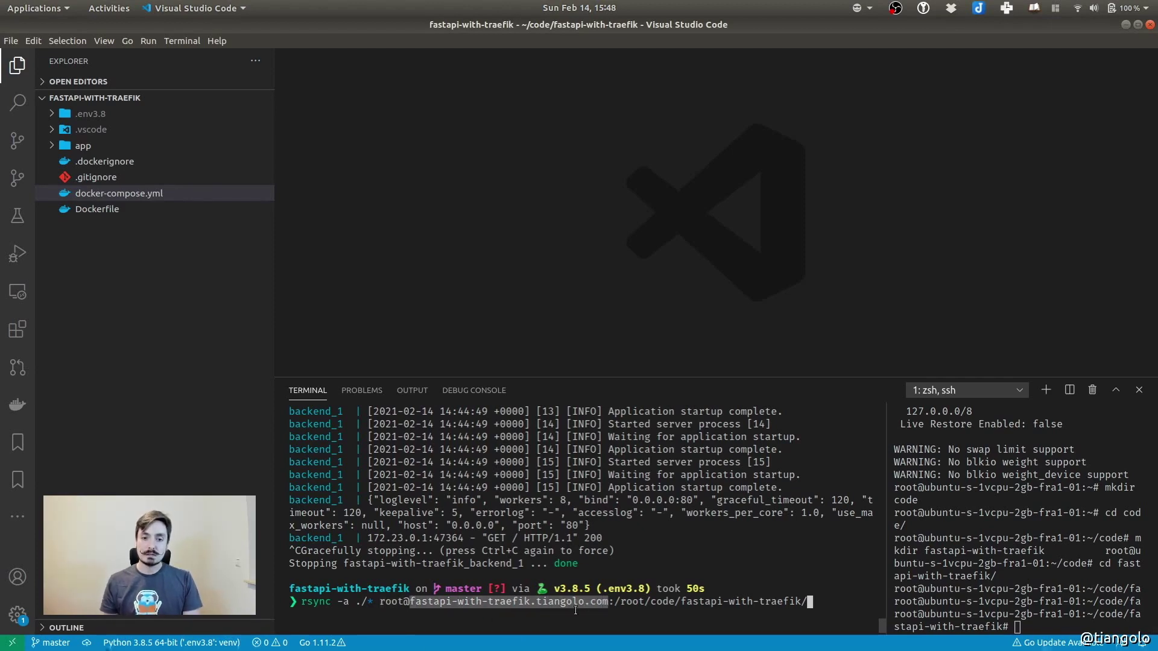
pyautogui.click(614, 601)
pyautogui.moveTo(614, 601); pyautogui.dragTo(815, 601)
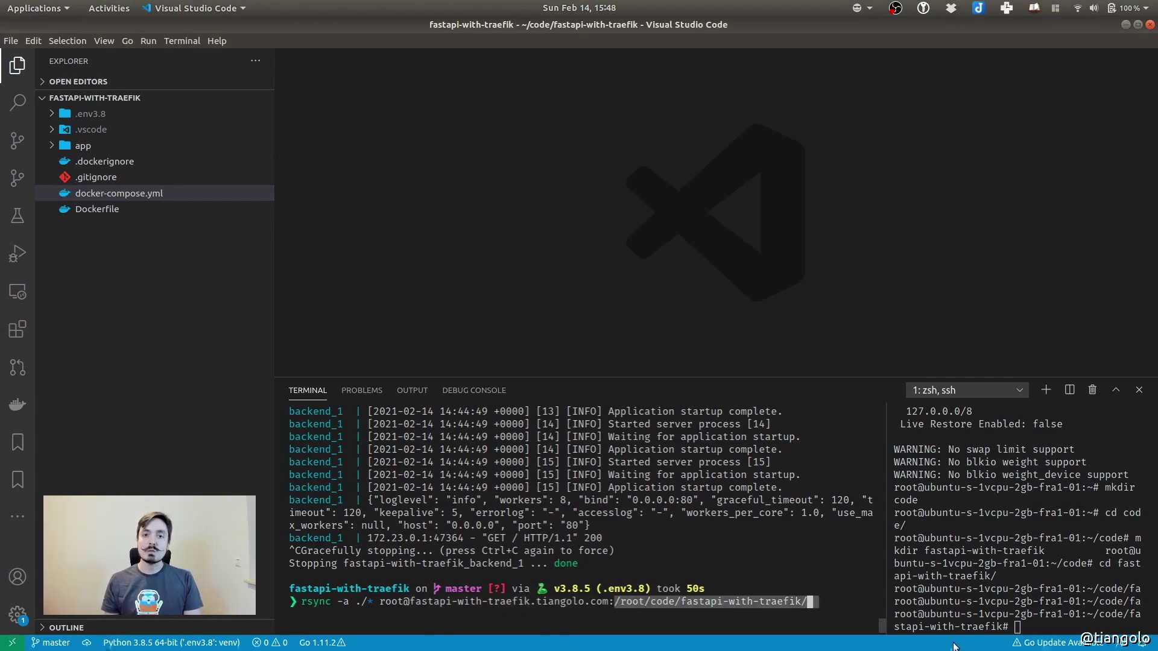
# Run the rsync upload from the local terminal
pyautogui.click(1034, 570)
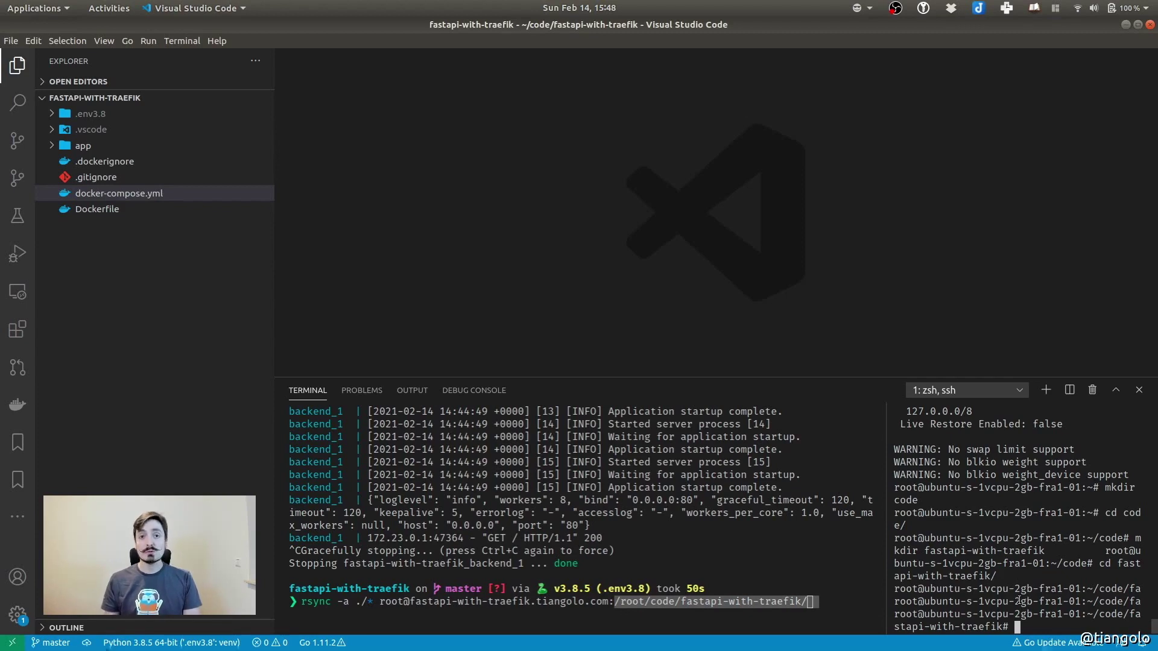
pyautogui.click(806, 558)
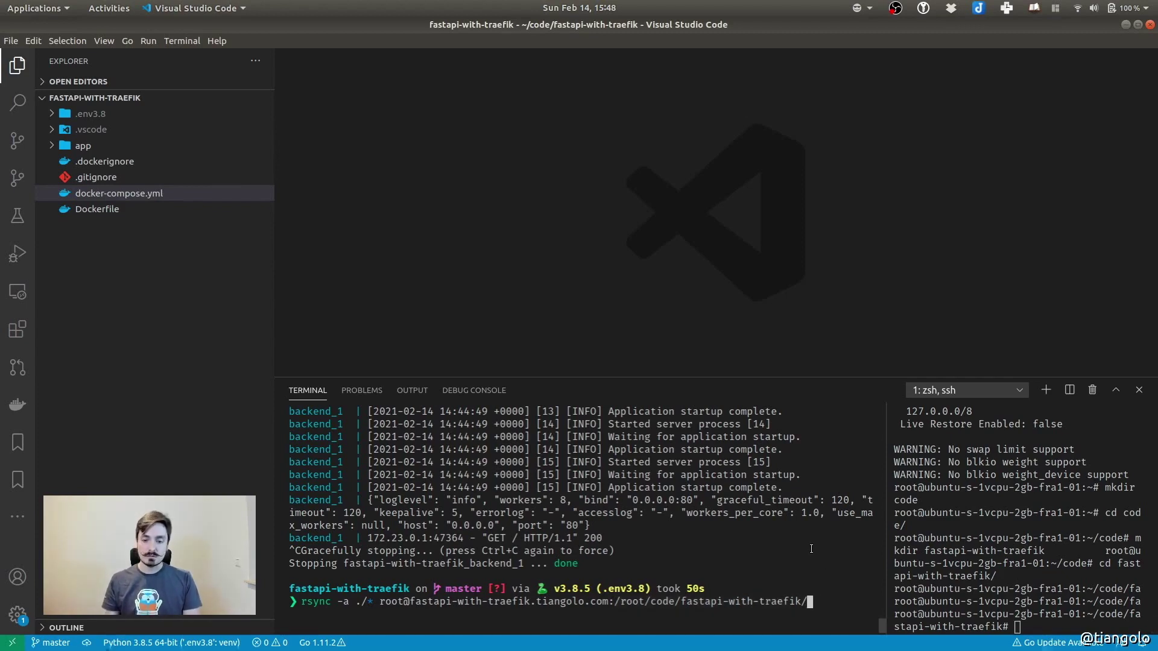
pyautogui.press('Return')
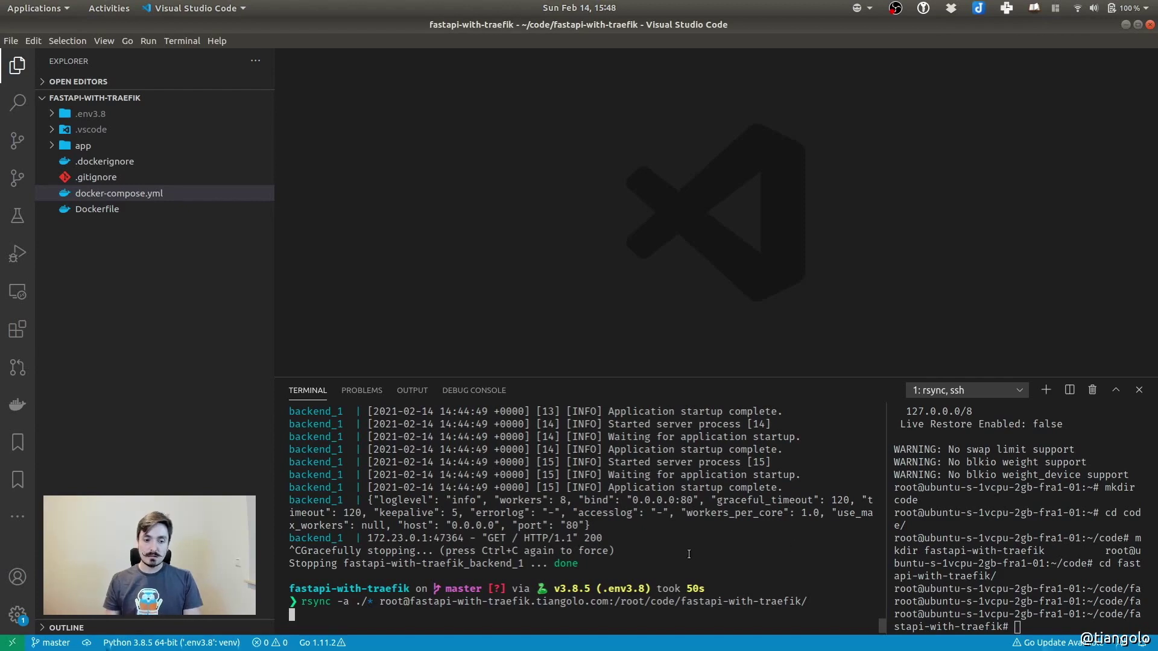
pyautogui.click(890, 559)
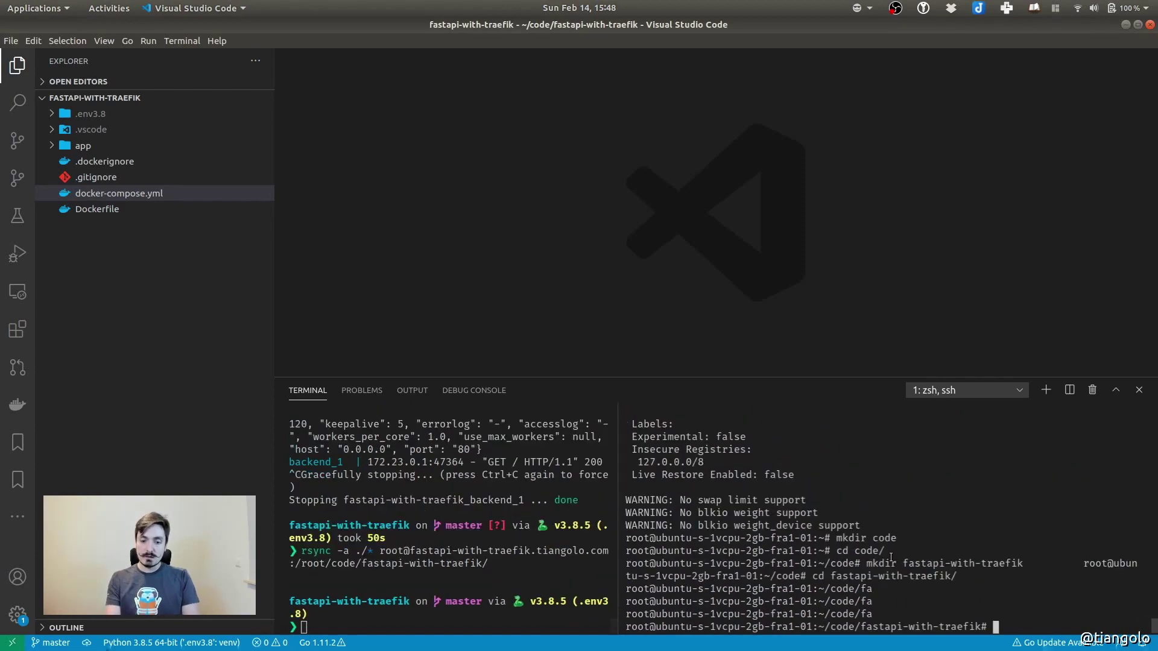
# List the server folder to confirm Dockerfile, app and docker-compose.yml arrived
pyautogui.write('ls')
pyautogui.press('Return')
pyautogui.moveTo(623, 614); pyautogui.dragTo(874, 614)
pyautogui.click(870, 613)
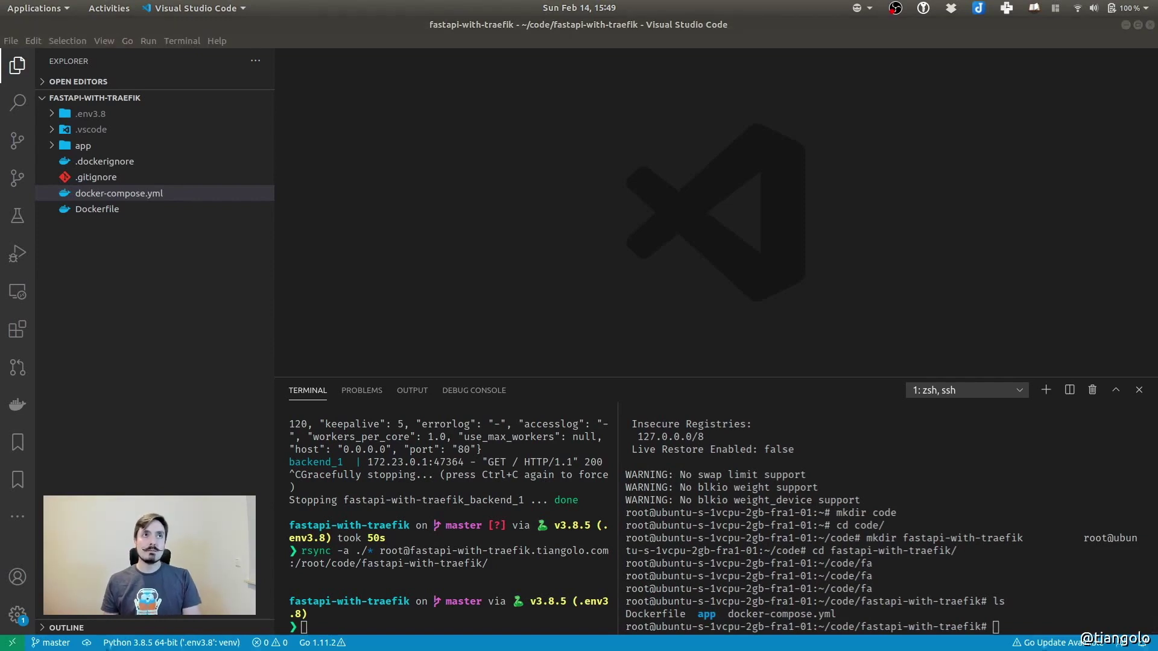
# Run docker-compose up on the server to build and start the backend
pyautogui.click(1036, 564)
pyautogui.write('docker-compose up')
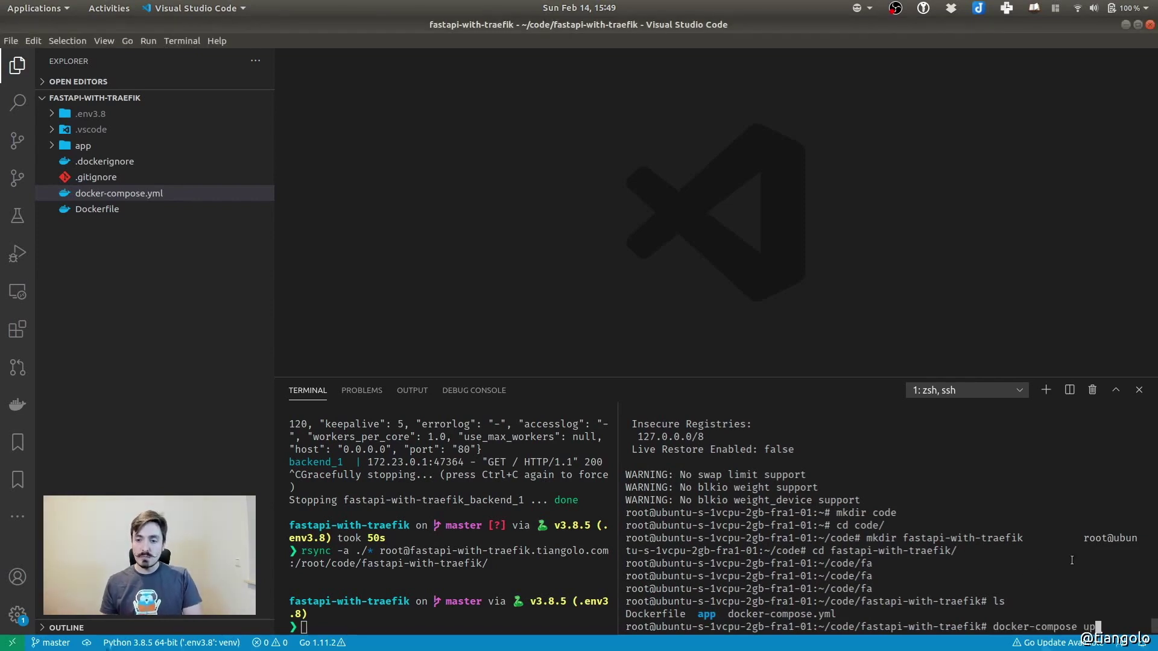
pyautogui.press('Return')
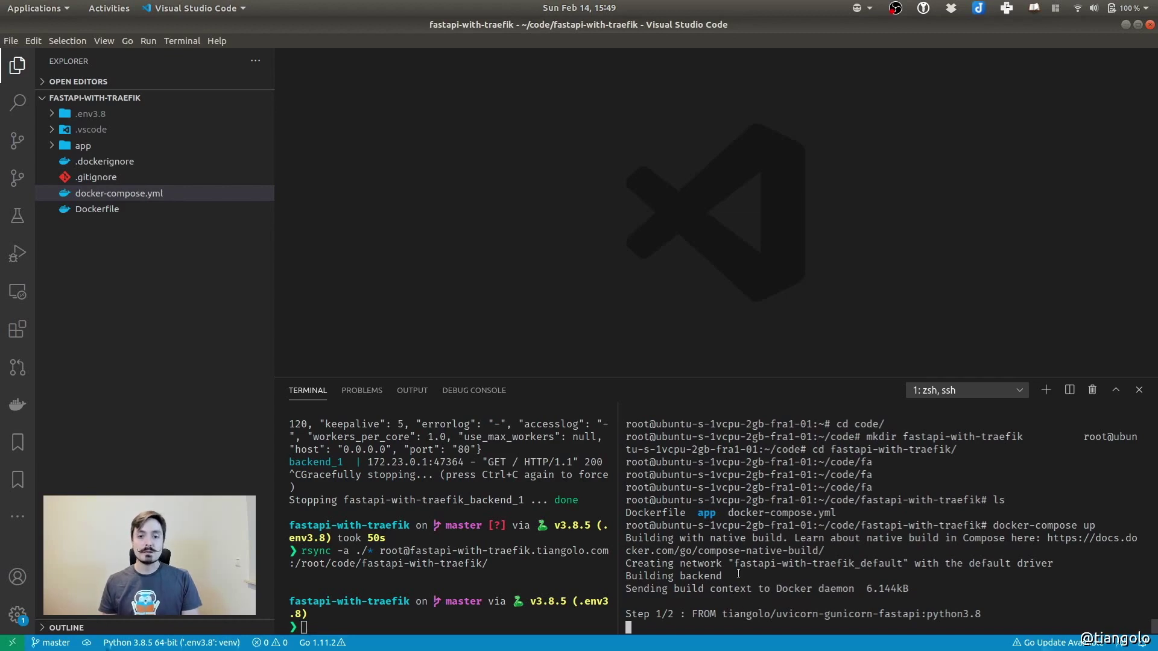
pyautogui.moveTo(691, 612); pyautogui.dragTo(988, 610)
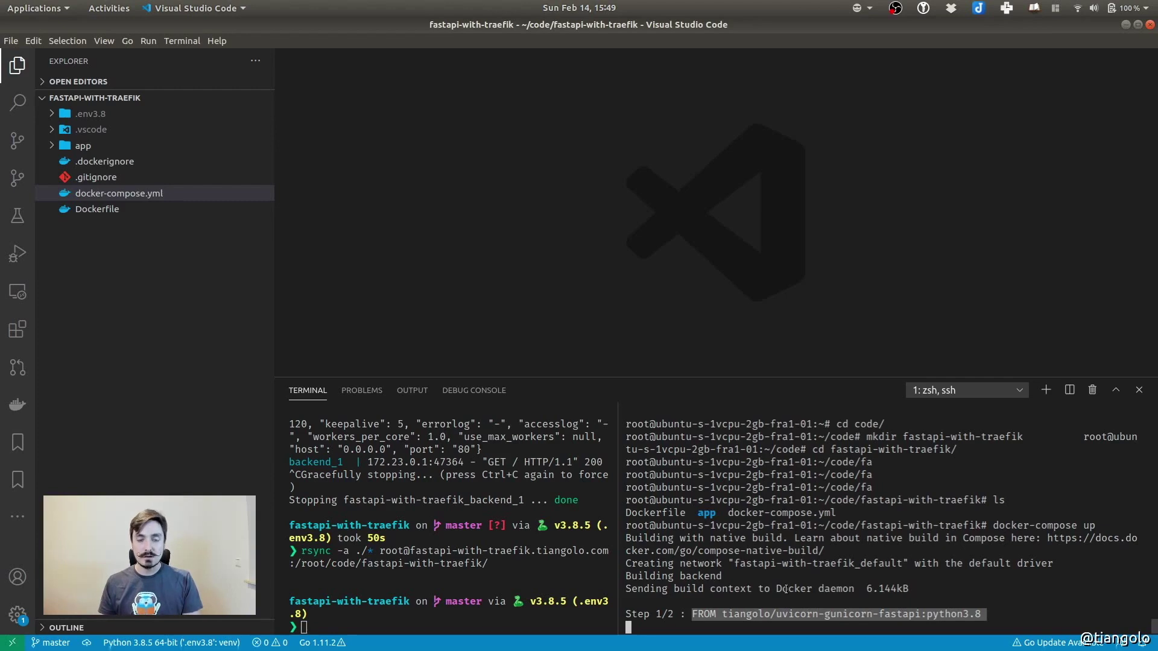
pyautogui.click(782, 562)
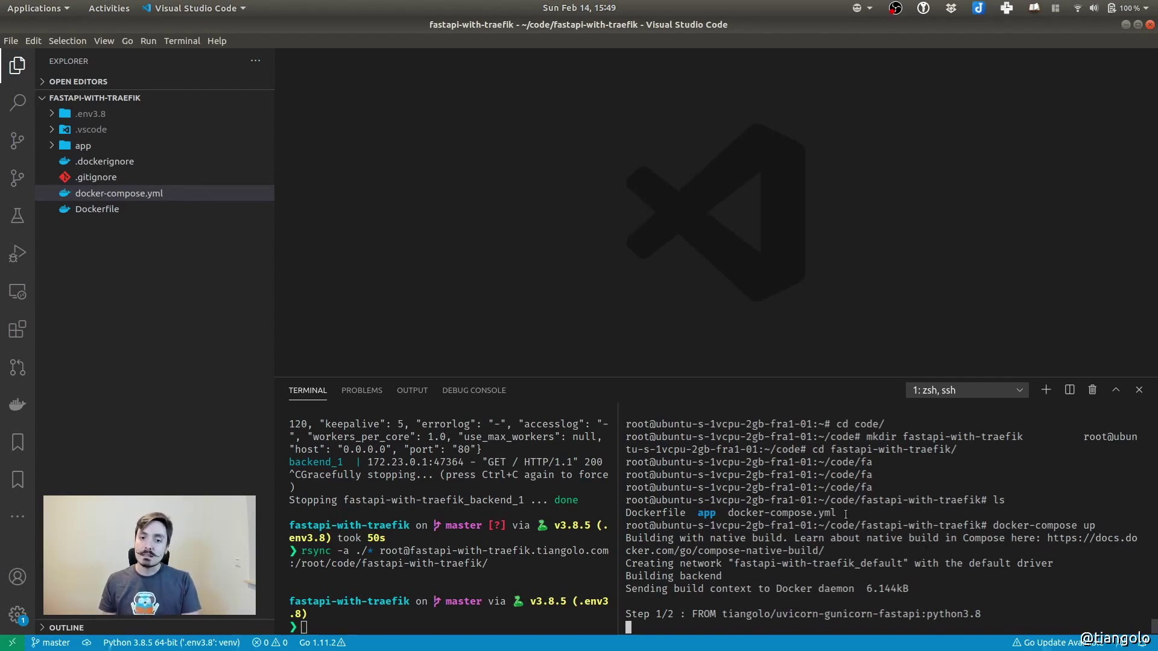
# Open the Dockerfile and review its FROM line and COPY ./app /app/ line
pyautogui.click(97, 208)
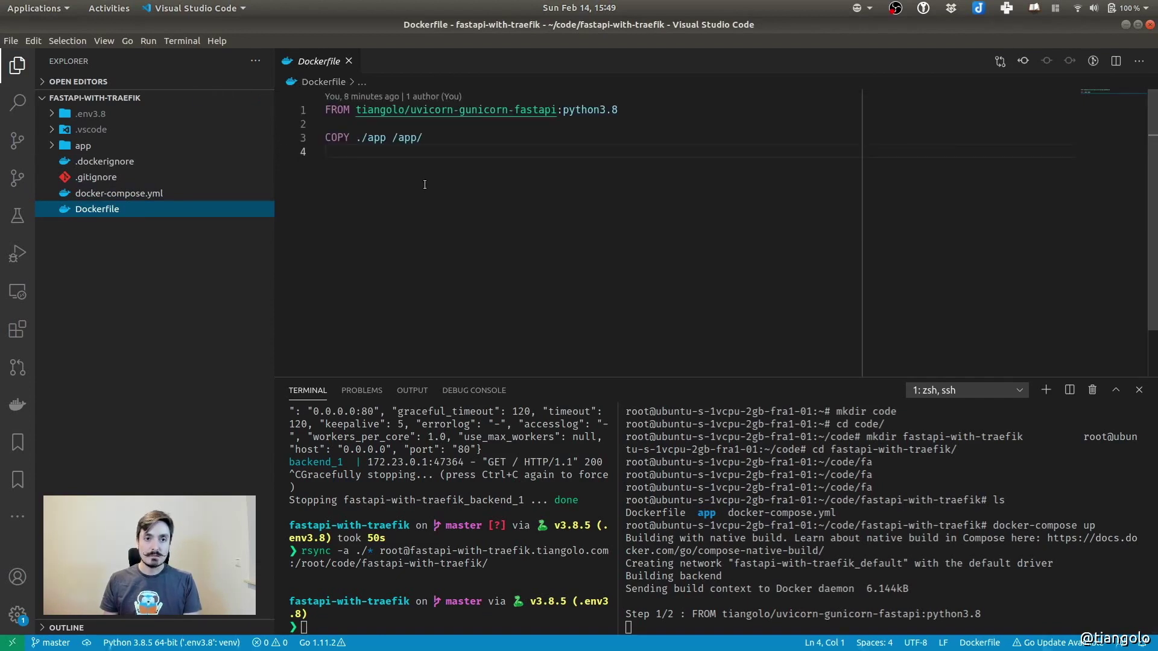
pyautogui.moveTo(325, 110); pyautogui.dragTo(642, 112)
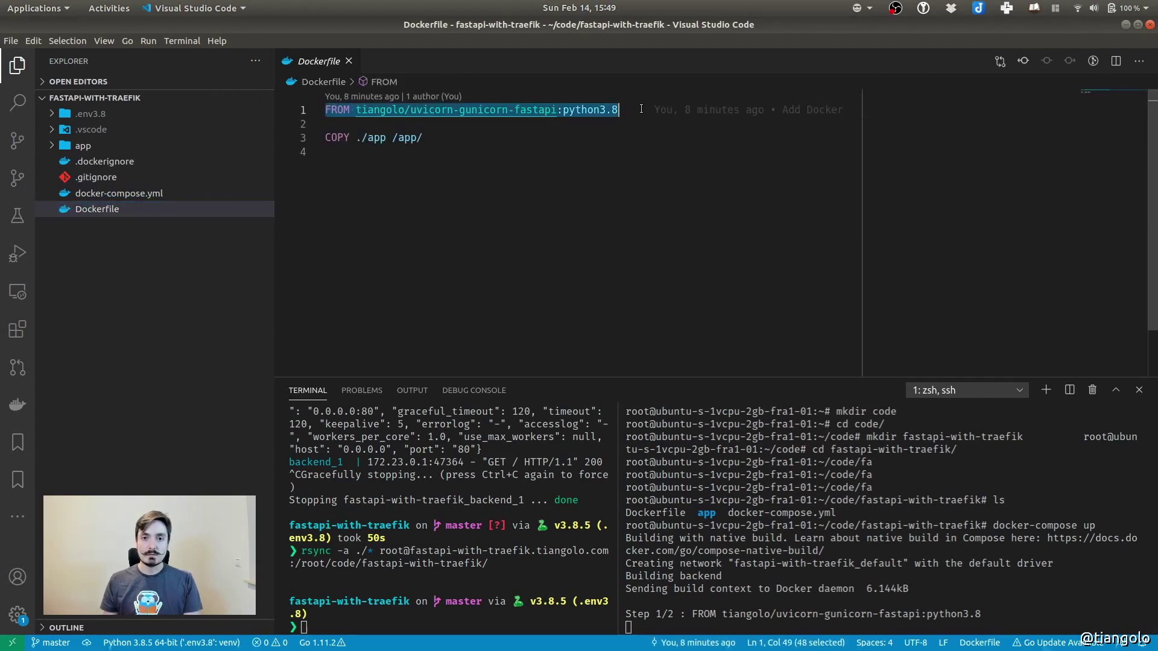
pyautogui.doubleClick(338, 138)
pyautogui.moveTo(343, 139); pyautogui.dragTo(424, 139)
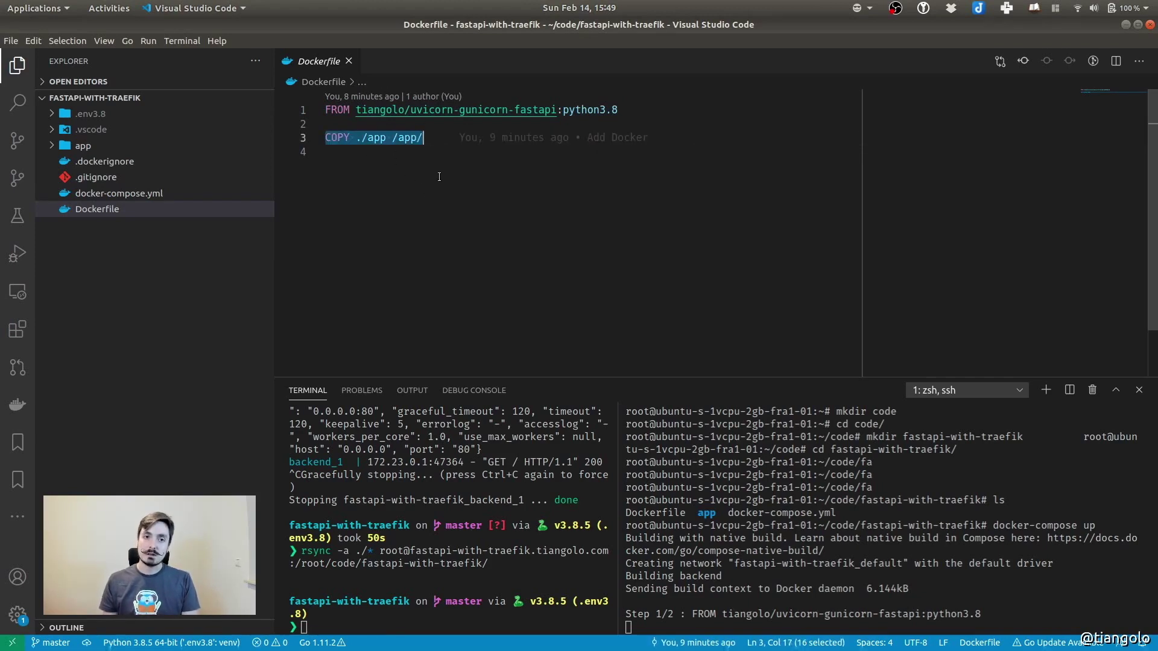
pyautogui.click(450, 195)
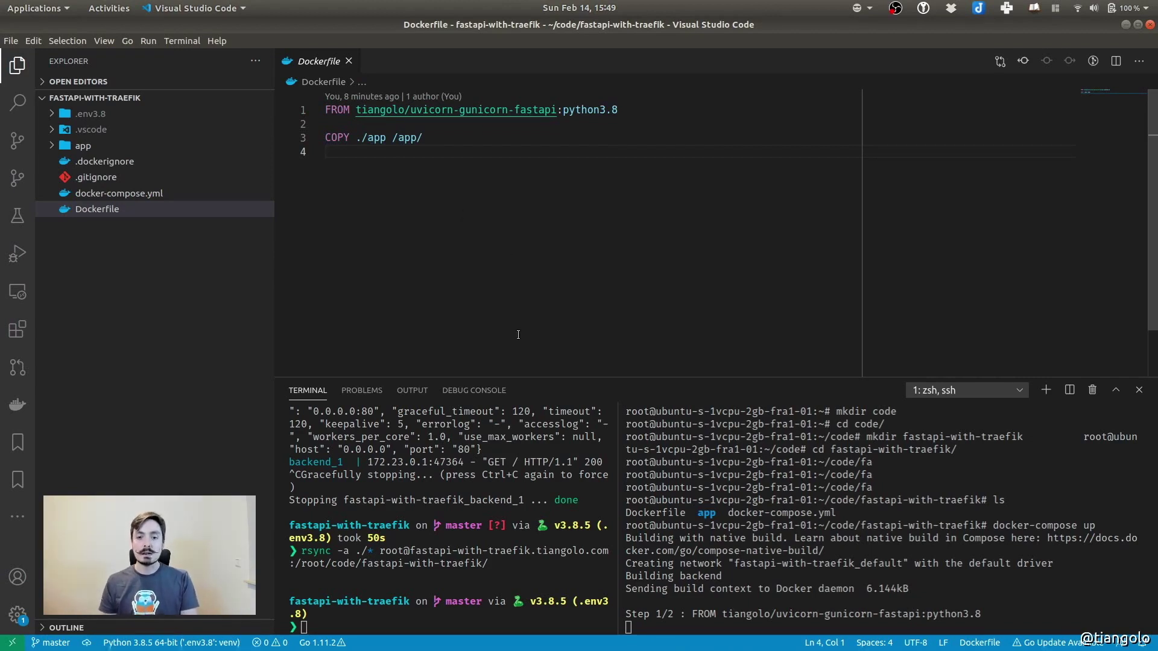
# Check the build output in the server terminal, then close that terminal pane
pyautogui.click(834, 529)
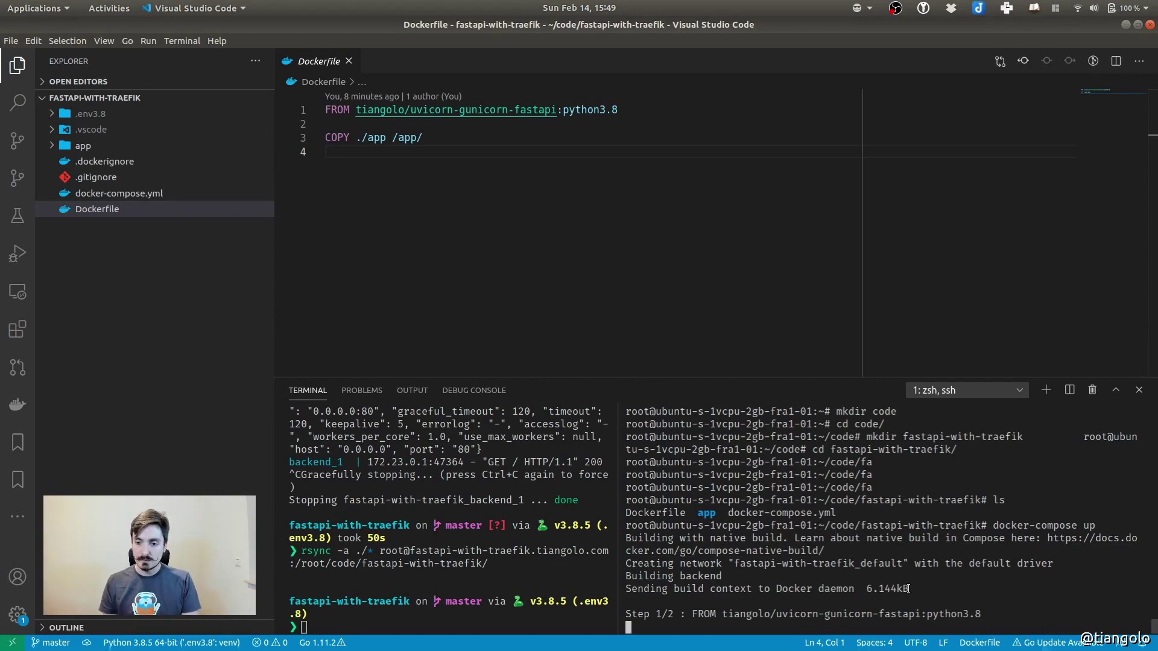
pyautogui.scroll(3, 1013, 546)
pyautogui.scroll(-3, 1001, 541)
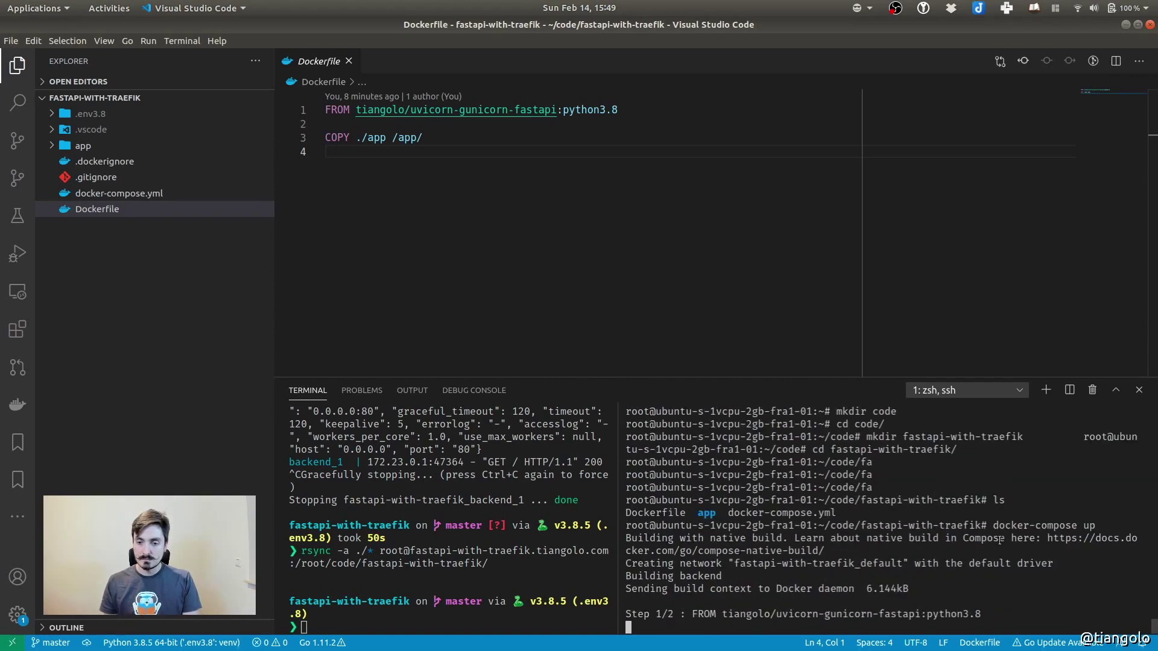
pyautogui.click(612, 627)
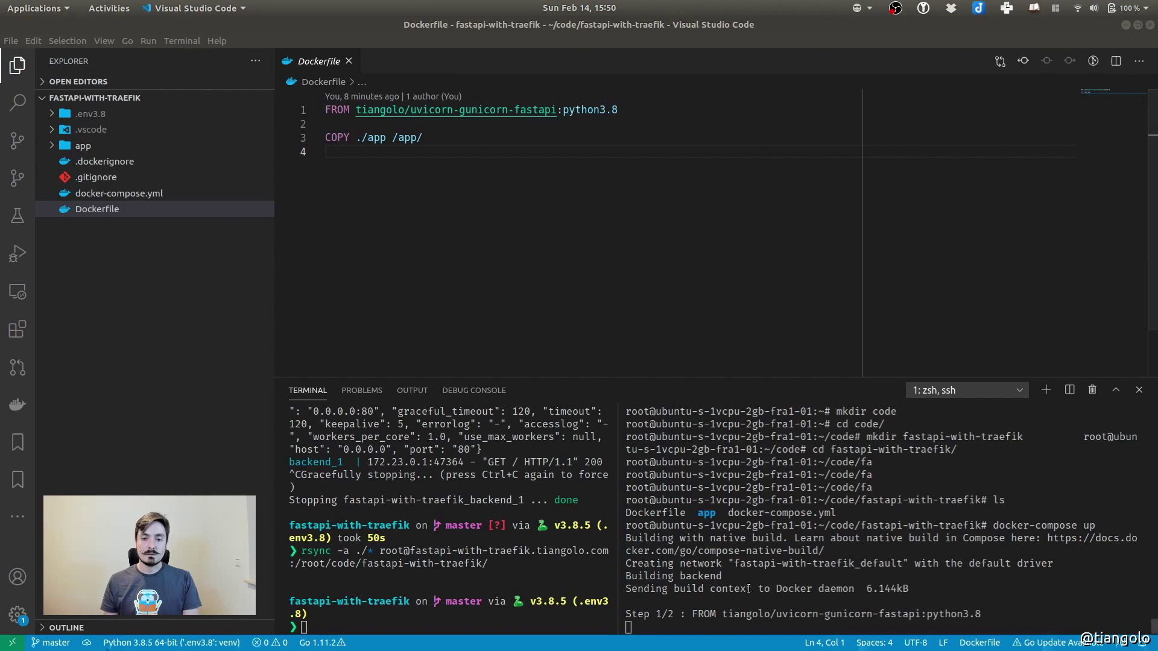
pyautogui.click(799, 603)
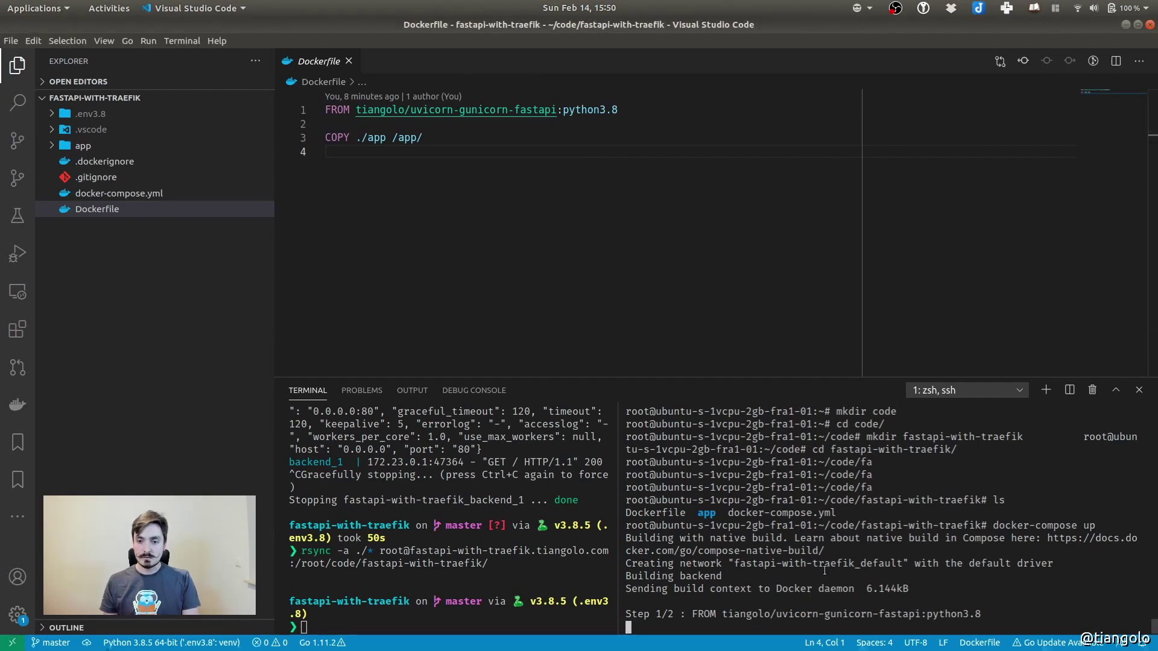
pyautogui.scroll(3, 875, 567)
pyautogui.scroll(-3, 899, 557)
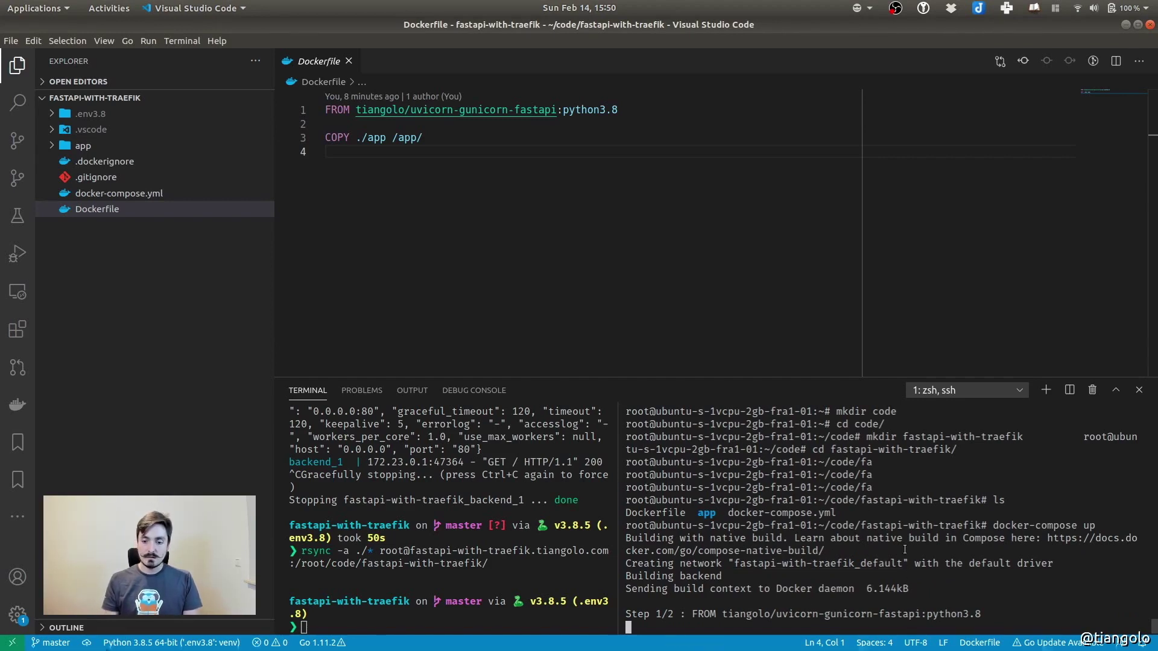
pyautogui.click(1092, 390)
# In a new split terminal, ssh to the server, cd to code/fastapi-with-traefik/ and run docker ps
pyautogui.click(1069, 392)
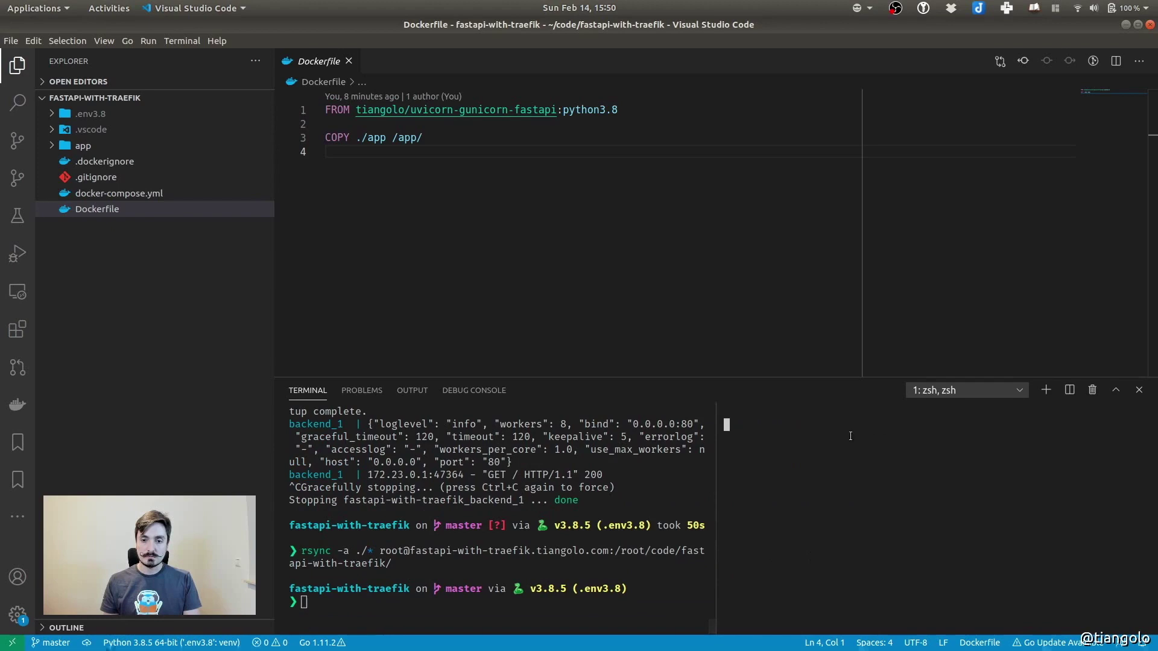
pyautogui.write('ssh root@fastapi-with-traefik.tiangolo.com')
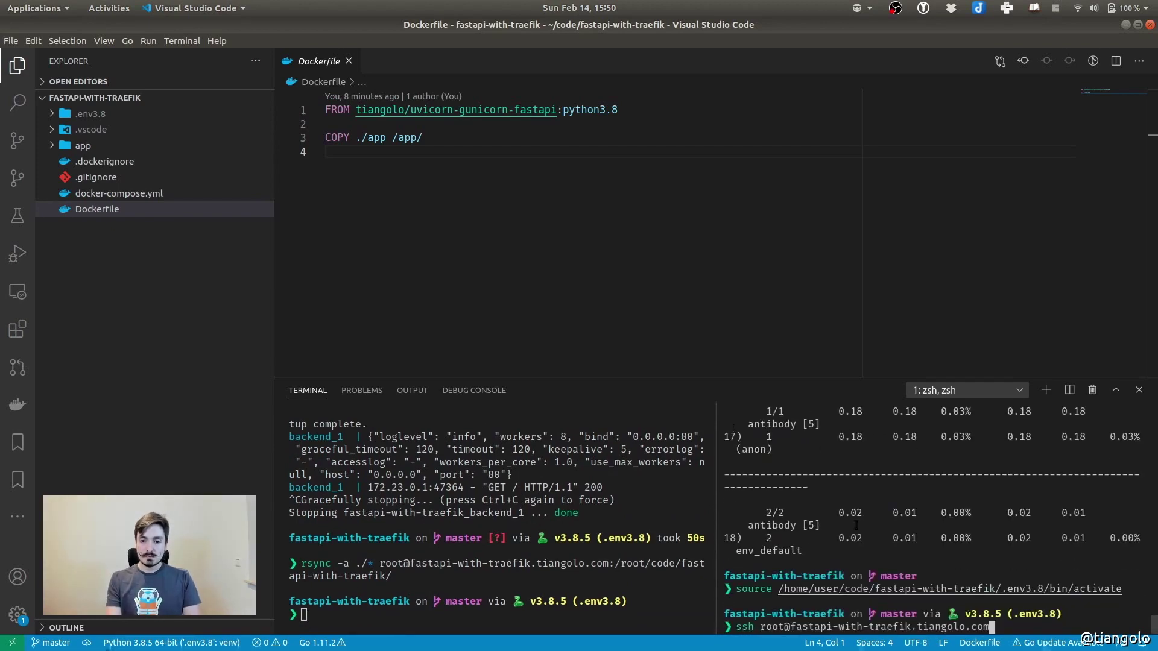
pyautogui.press('Return')
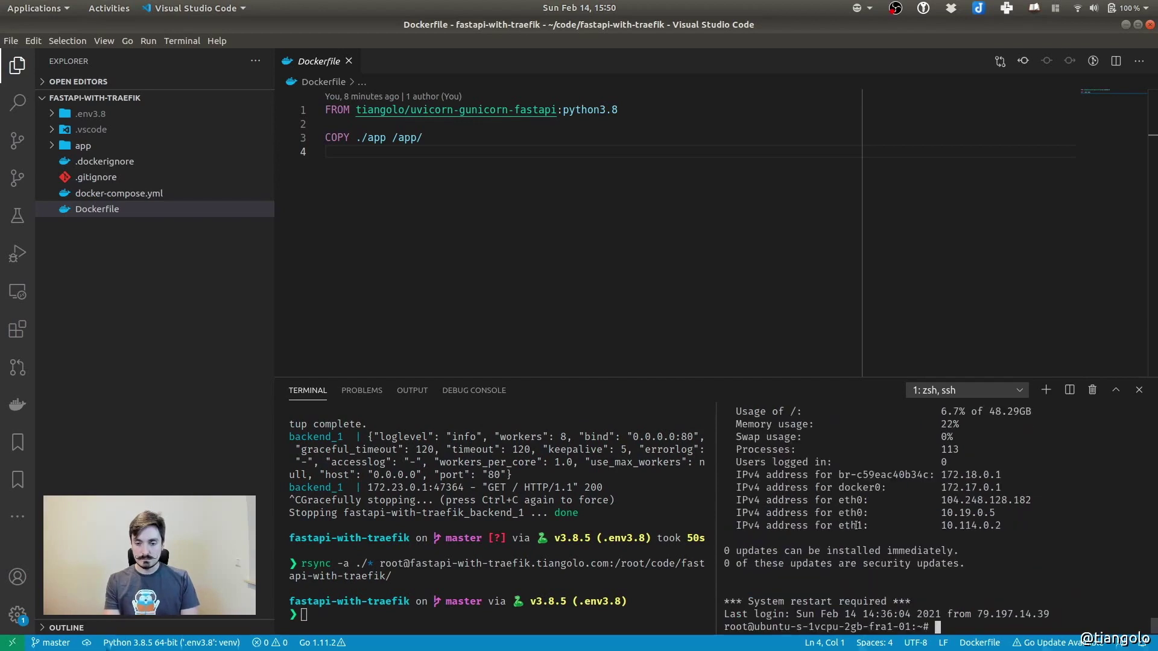
pyautogui.write('cd c')
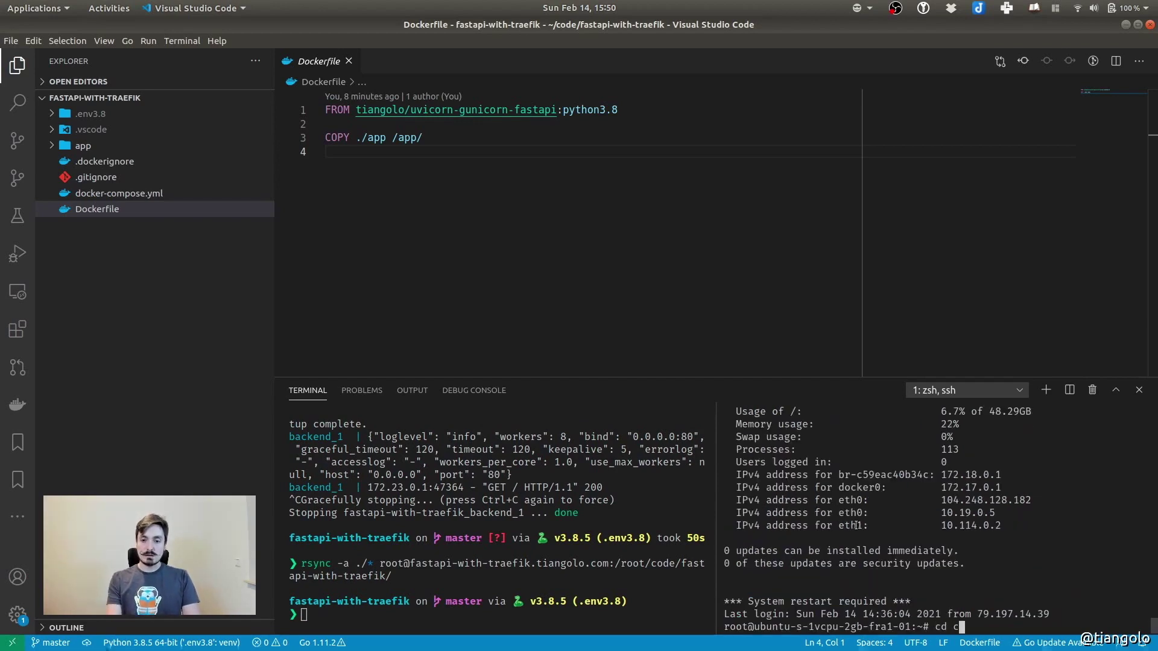
pyautogui.write('ode/fastapi-with-traefik/')
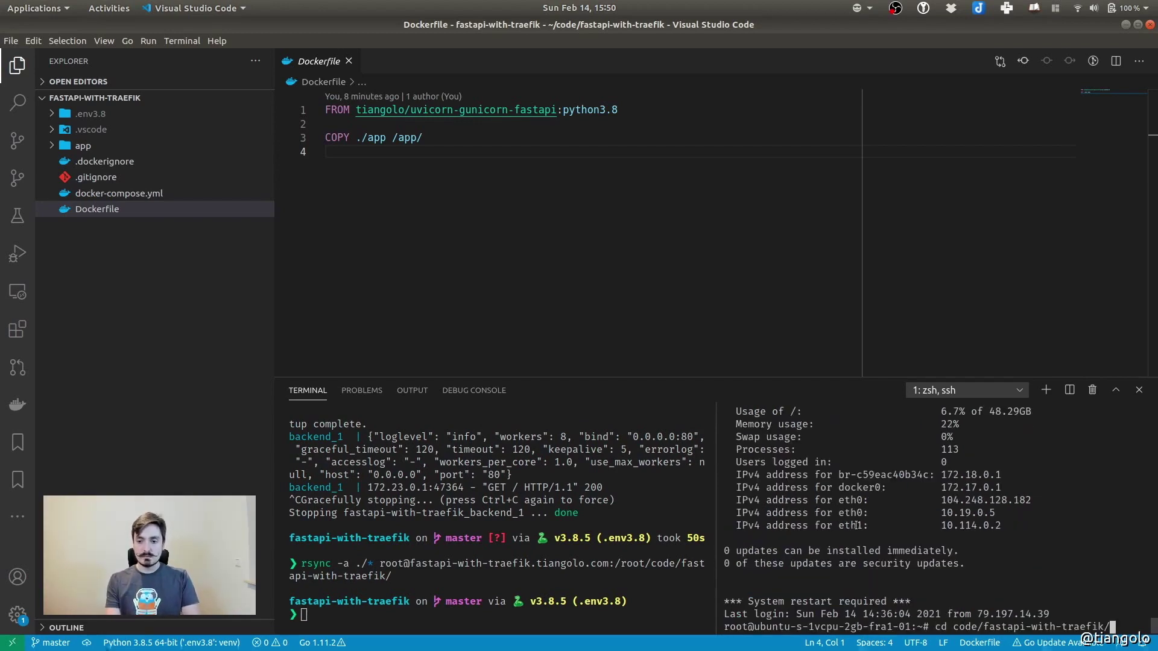
pyautogui.press('Return')
pyautogui.write('docker')
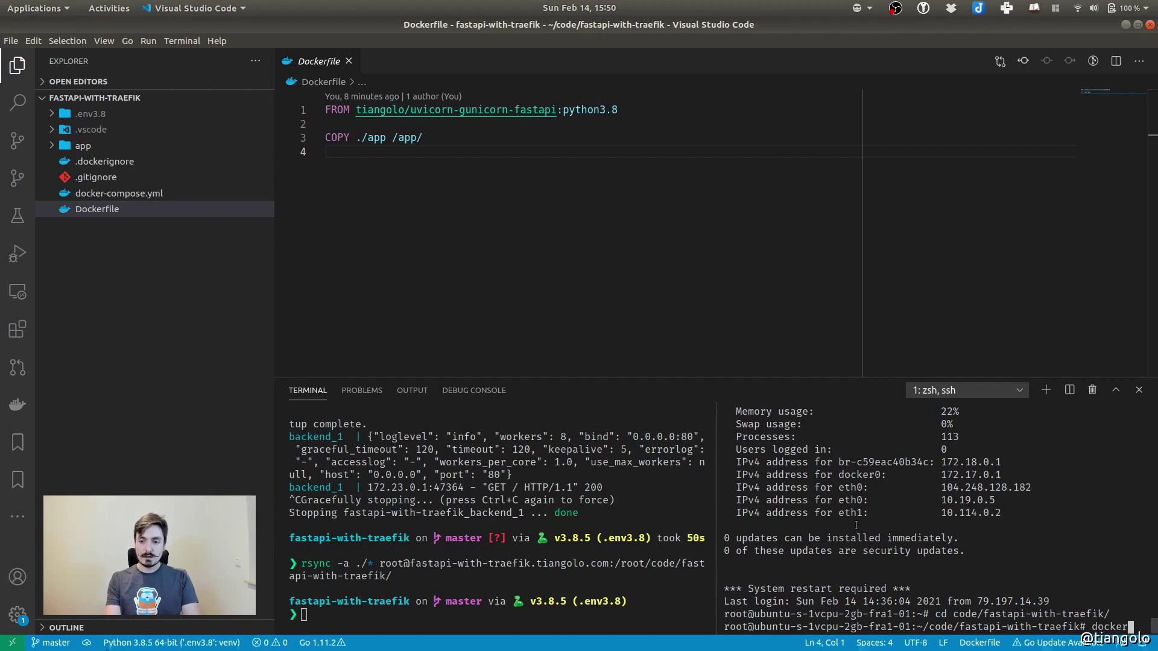
pyautogui.write(' ps')
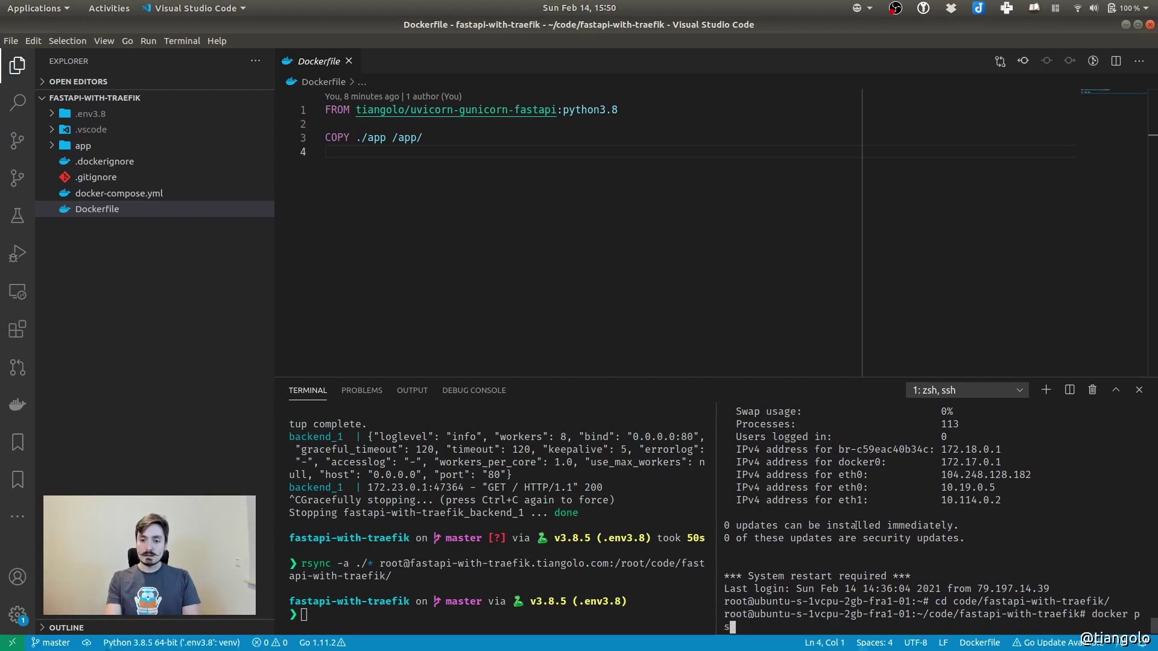
pyautogui.press('Return')
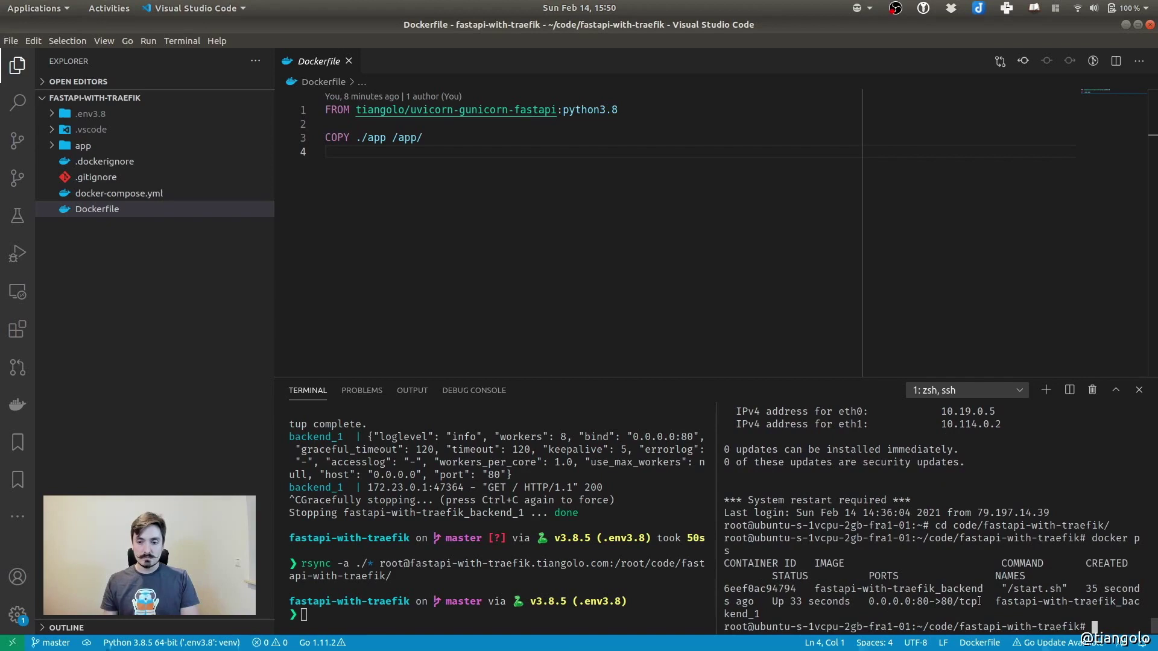
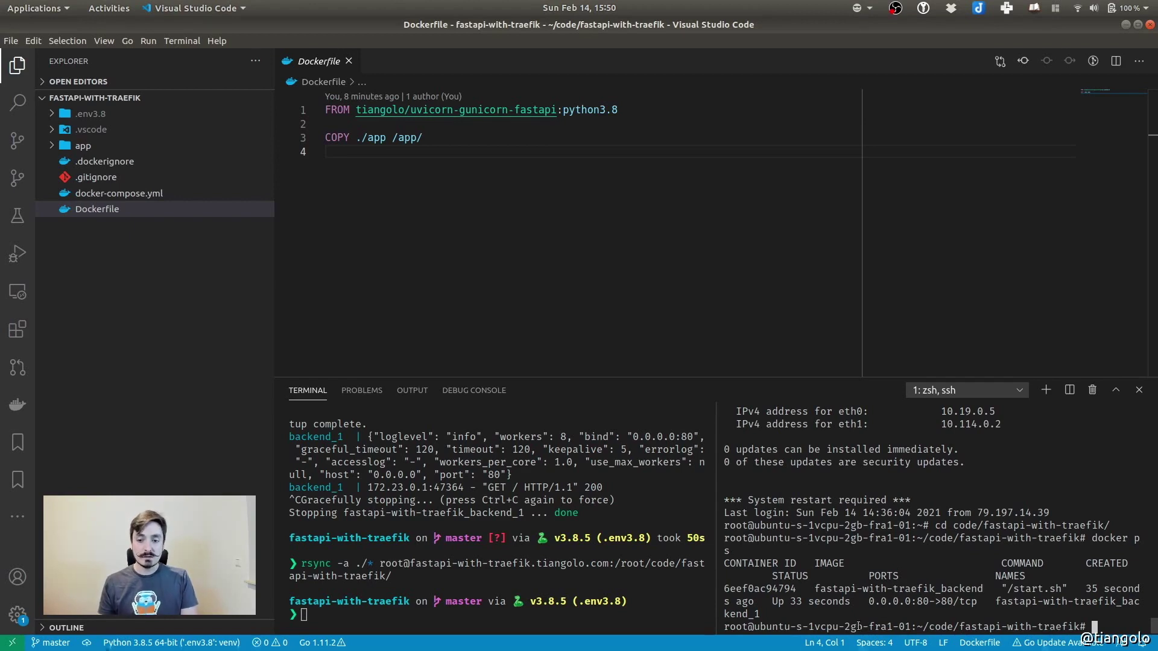
# Run docker-compose up in the SSH terminal to start the backend services on the server
pyautogui.write('dock')
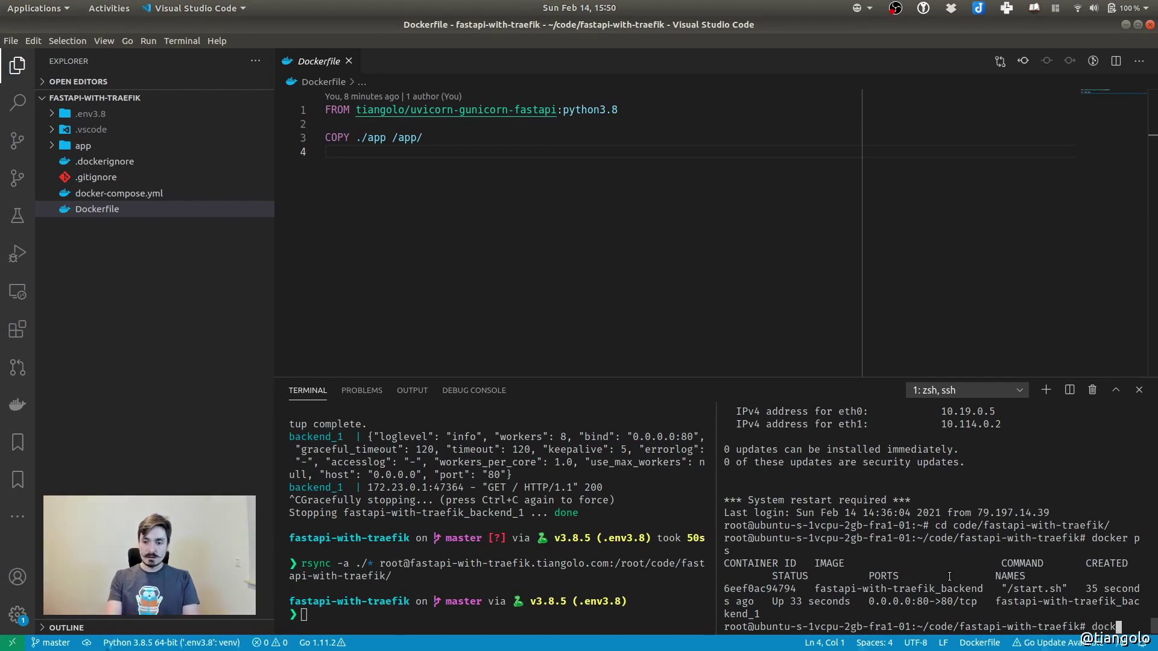
pyautogui.write('er-compose up')
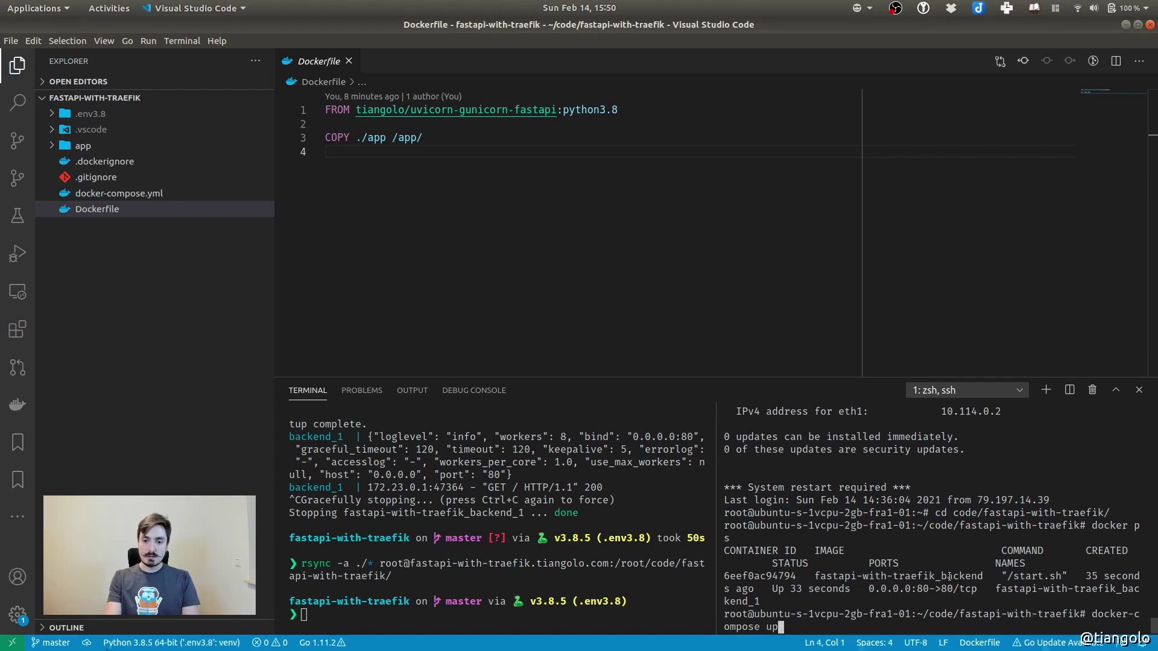
pyautogui.press('Return')
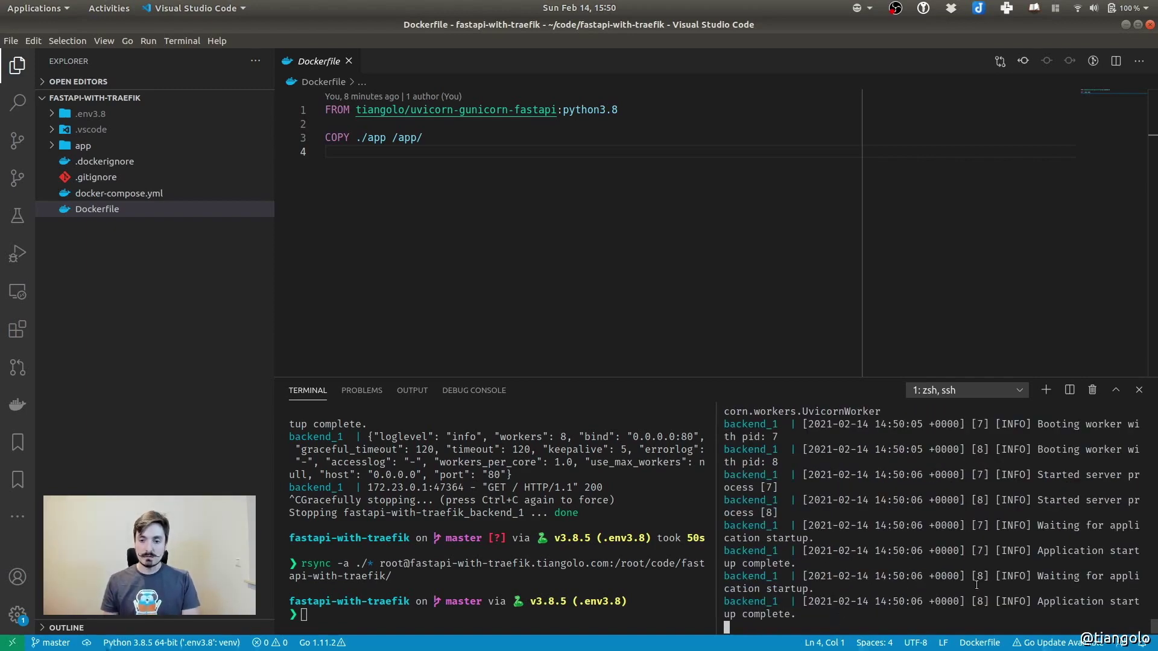
pyautogui.scroll(5, 830, 553)
pyautogui.scroll(-5, 940, 548)
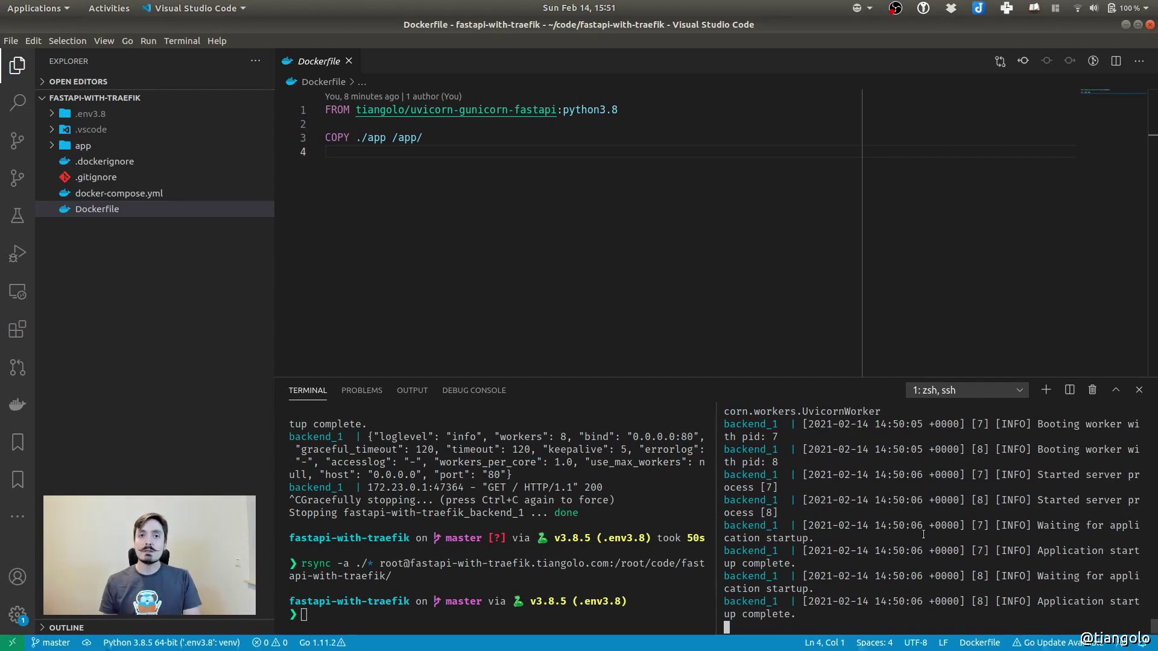
pyautogui.press('super')
# In the localhost tab, go to fastapi-with-traefik.tiangolo.com
pyautogui.click(537, 197)
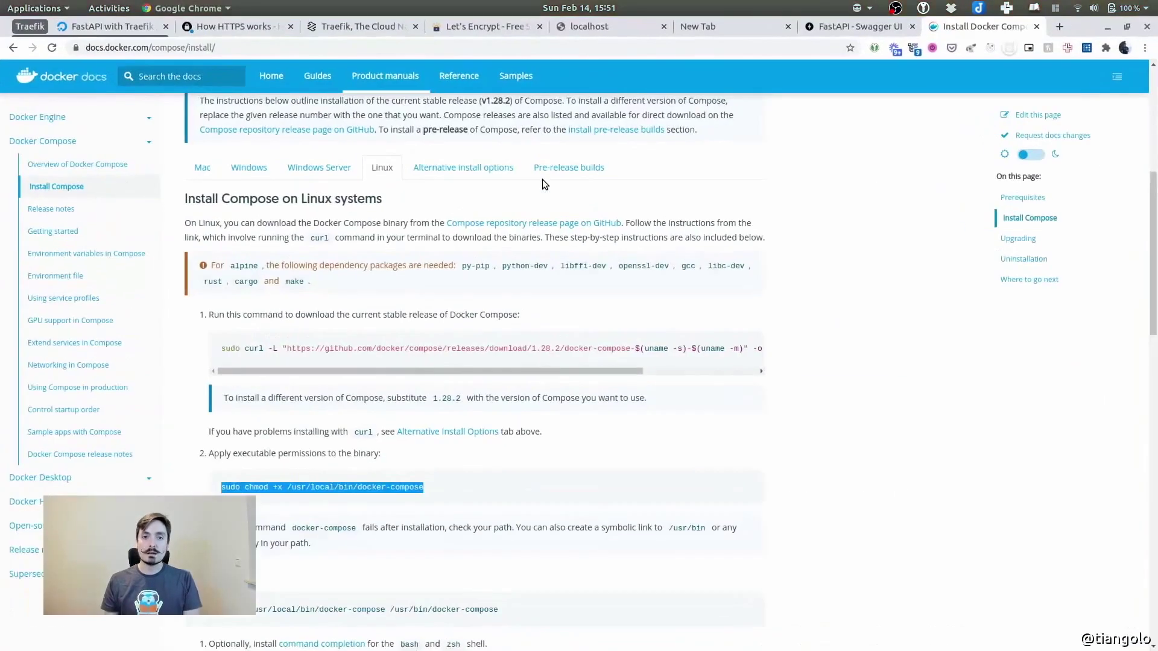
pyautogui.click(583, 28)
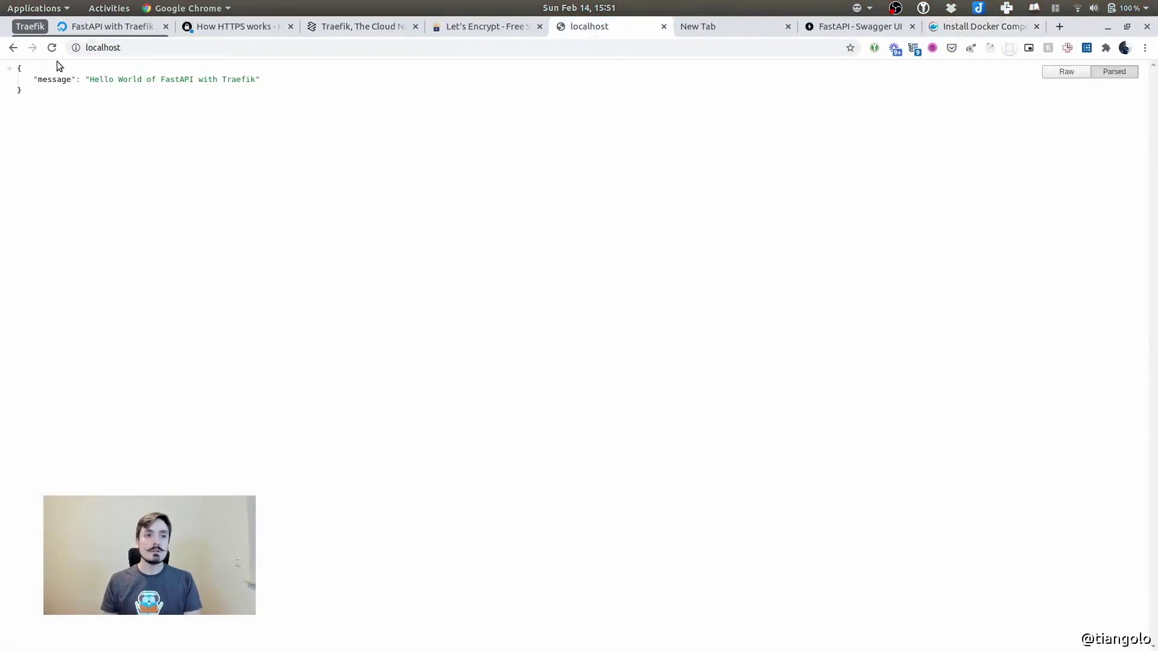
pyautogui.click(101, 47)
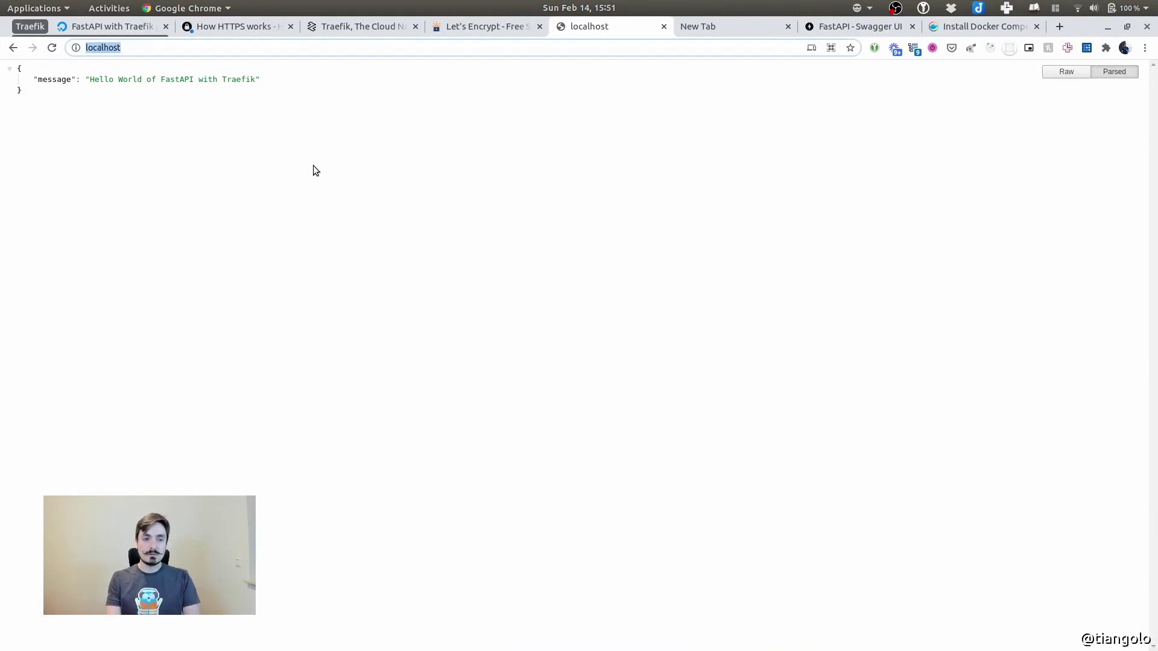
pyautogui.write('fastapi-wi')
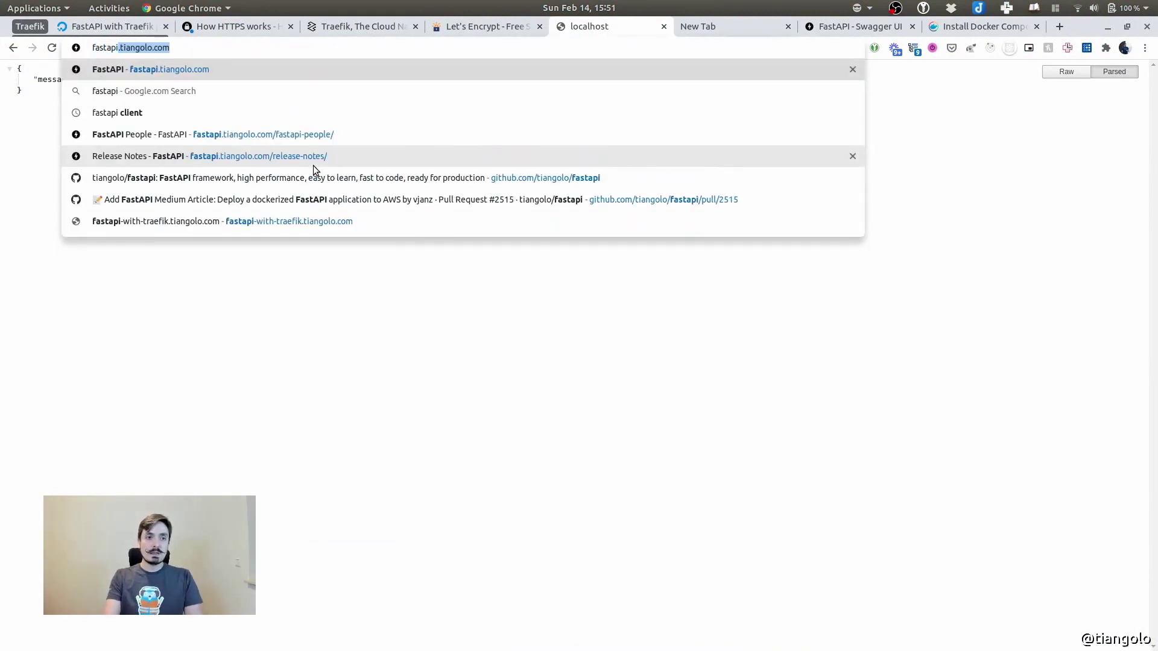
pyautogui.click(250, 46)
pyautogui.press('Return')
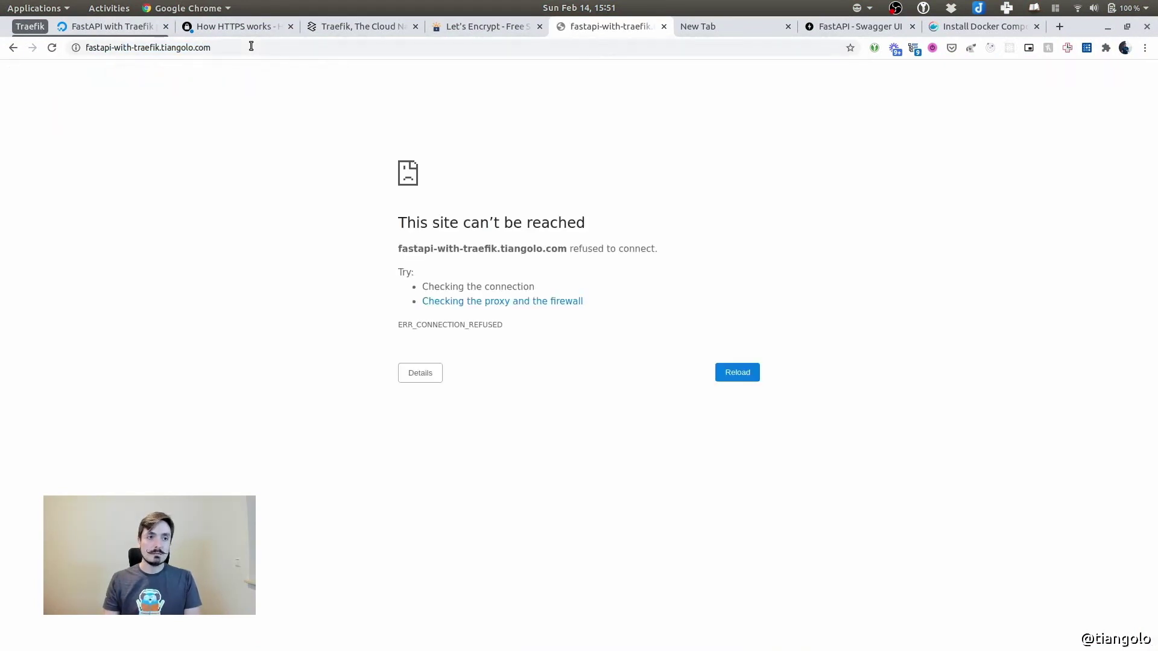
# Retry the site address over plain http instead of https
pyautogui.click(251, 46)
pyautogui.press('BackSpace')
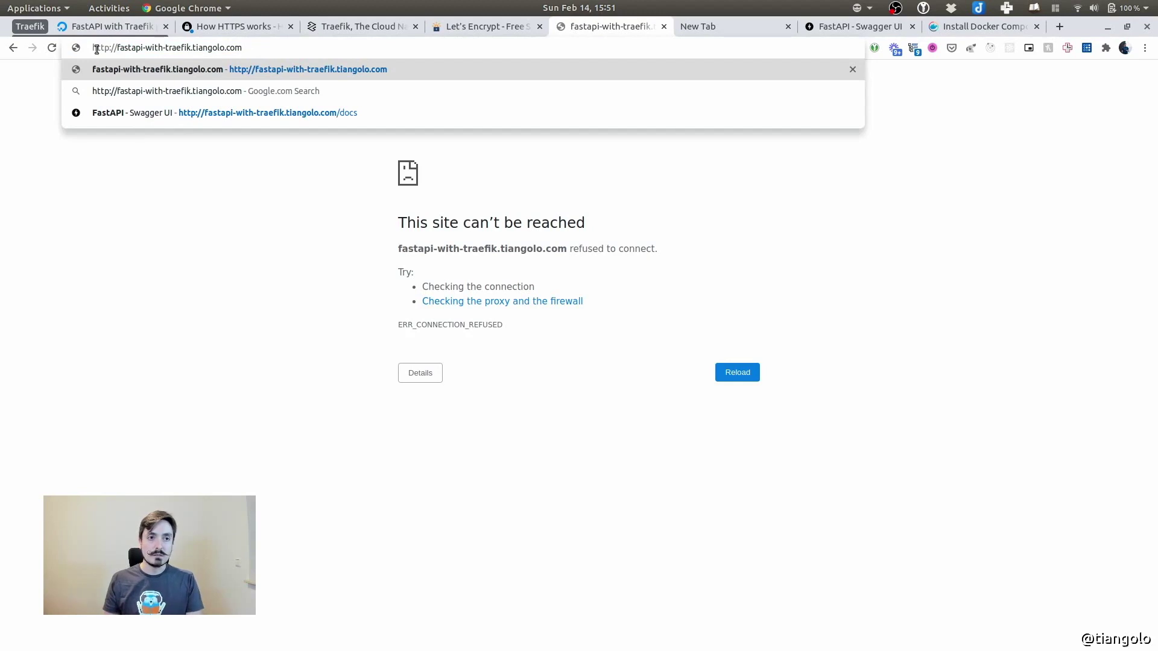
pyautogui.press('Return')
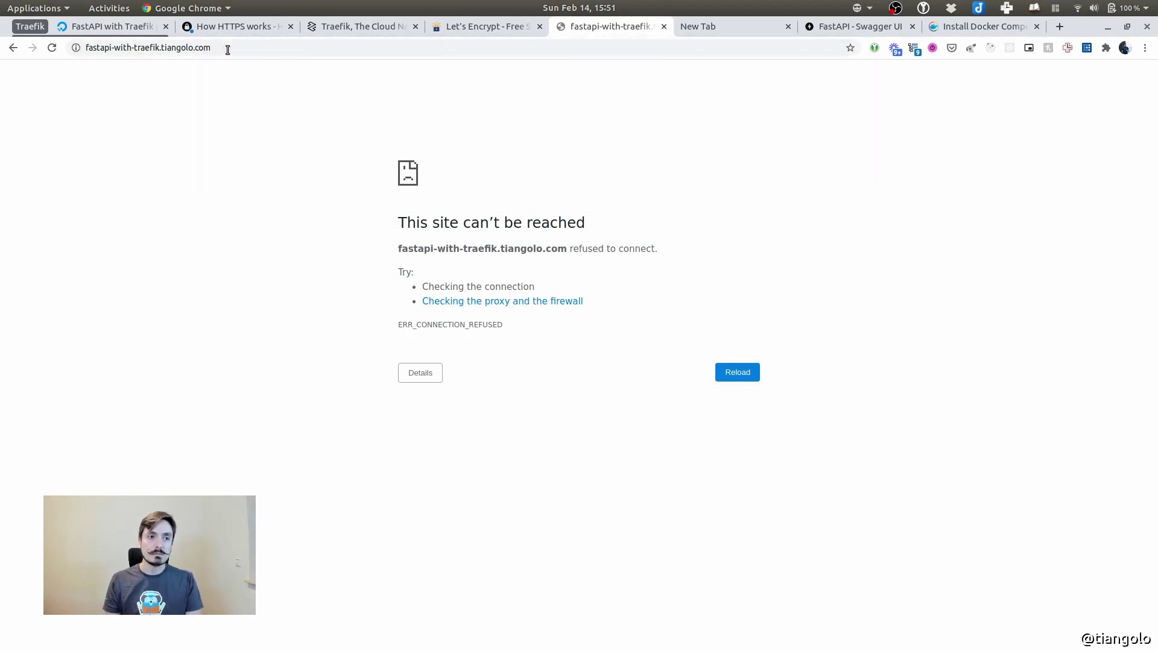
pyautogui.hotkey('ctrl', 'l')
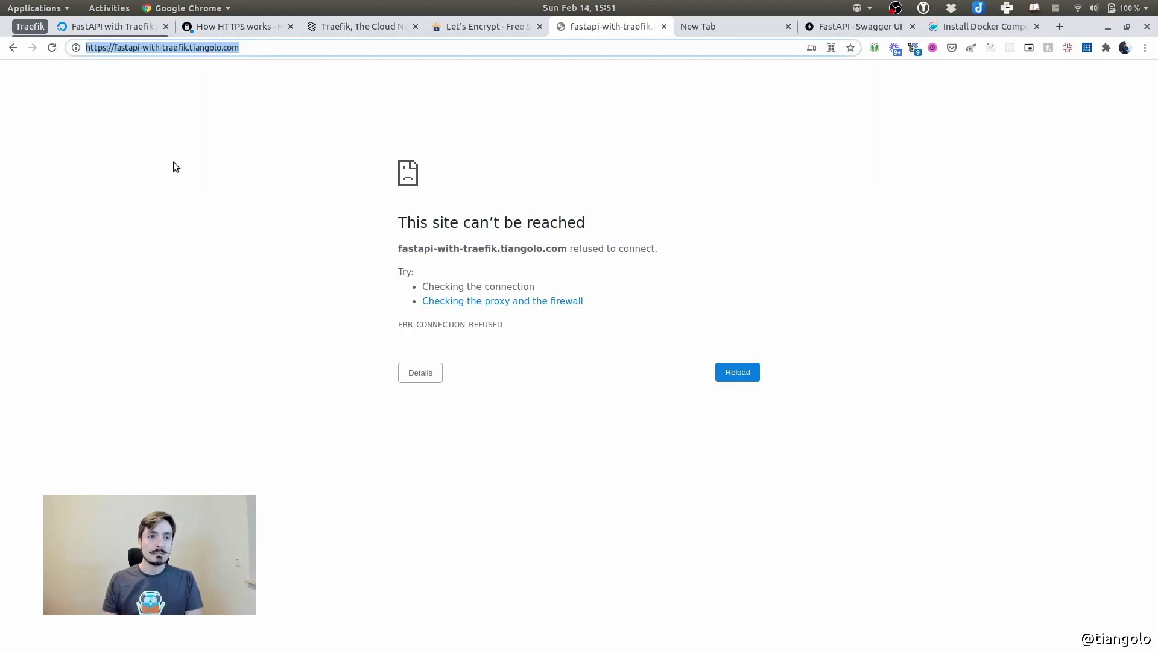
pyautogui.press('Left')
pyautogui.hotkey('ctrl', 'Right')
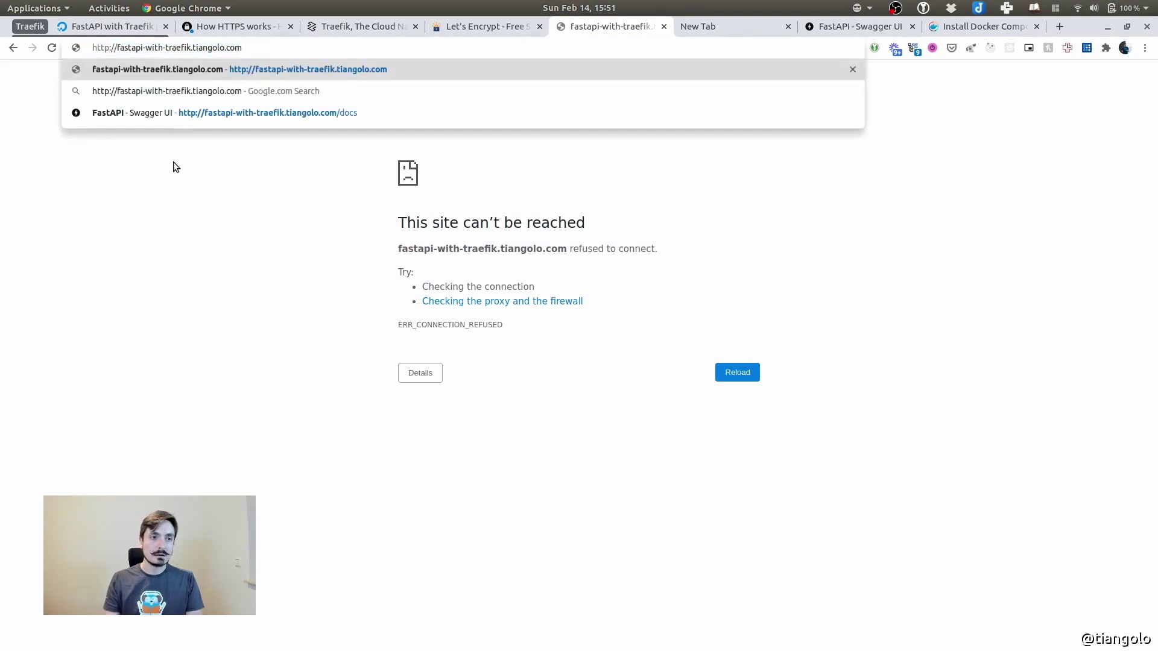
pyautogui.press('Escape')
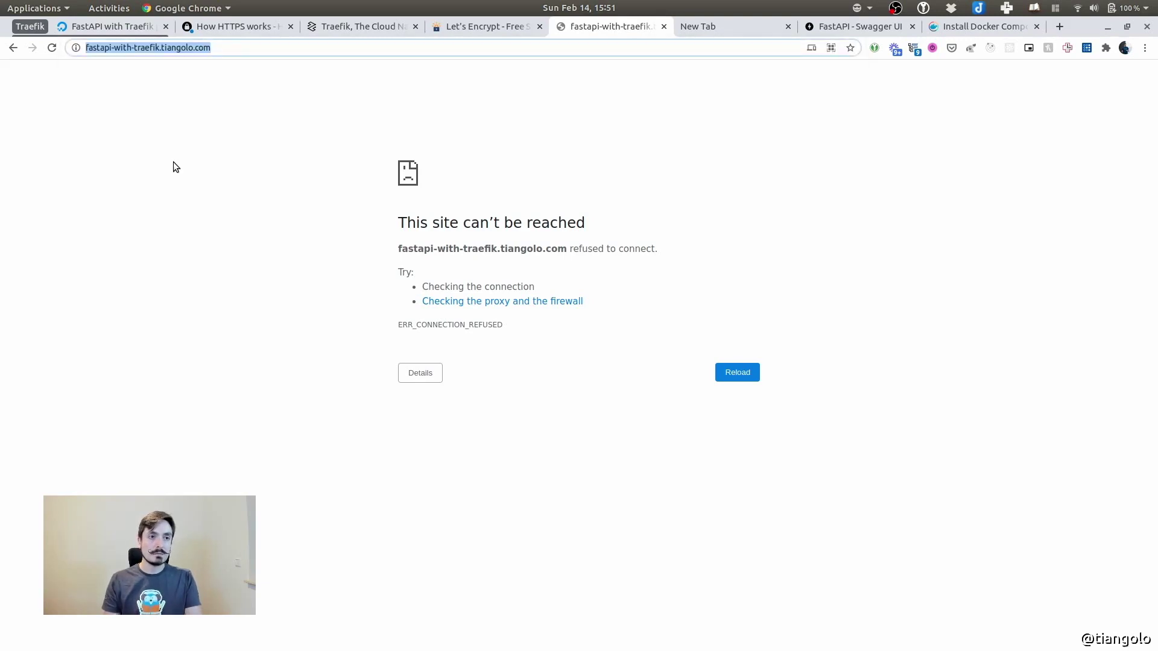
pyautogui.press('Return')
# Search for the http address, then paste it back as the page address and load it
pyautogui.hotkey('ctrl', 'l')
pyautogui.press('Left')
pyautogui.hotkey('ctrl', 'Right')
pyautogui.press('Down')
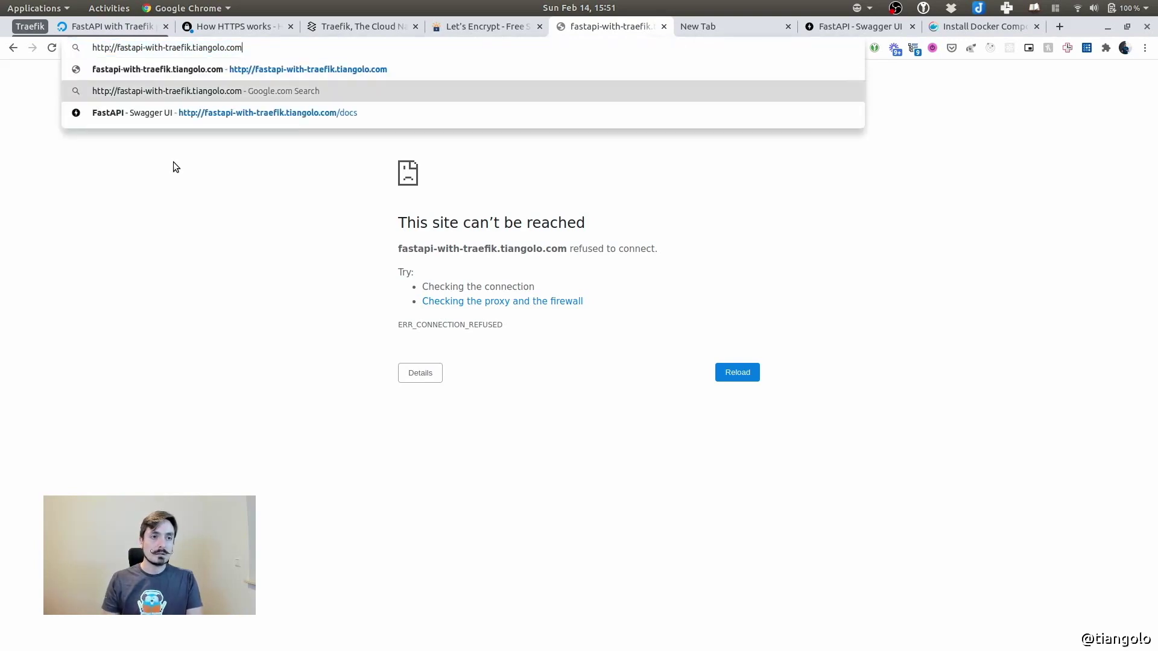
pyautogui.press('Return')
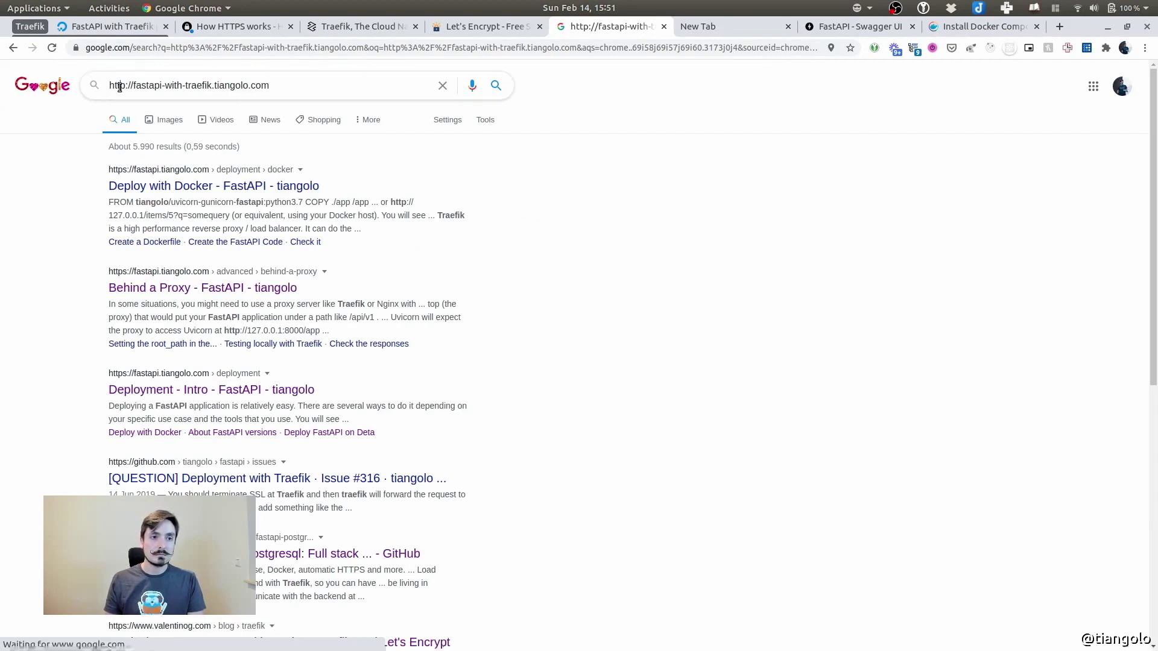
pyautogui.moveTo(111, 85); pyautogui.dragTo(275, 88)
pyautogui.hotkey('ctrl', 'c')
pyautogui.hotkey('ctrl', 'l')
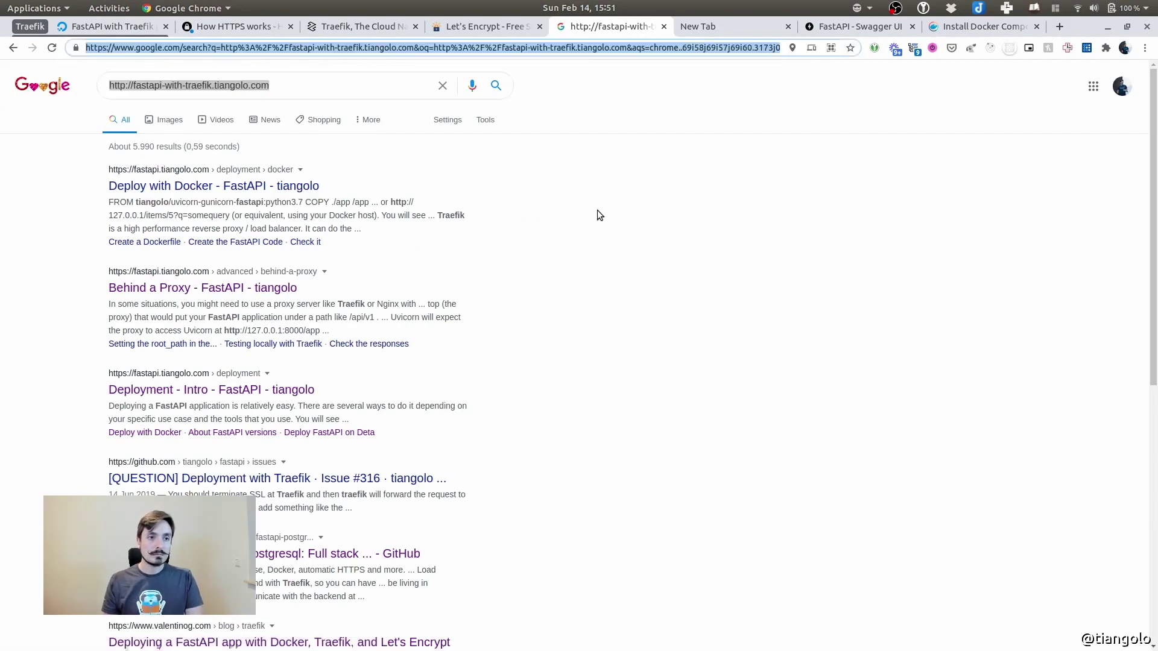
pyautogui.hotkey('ctrl', 'v')
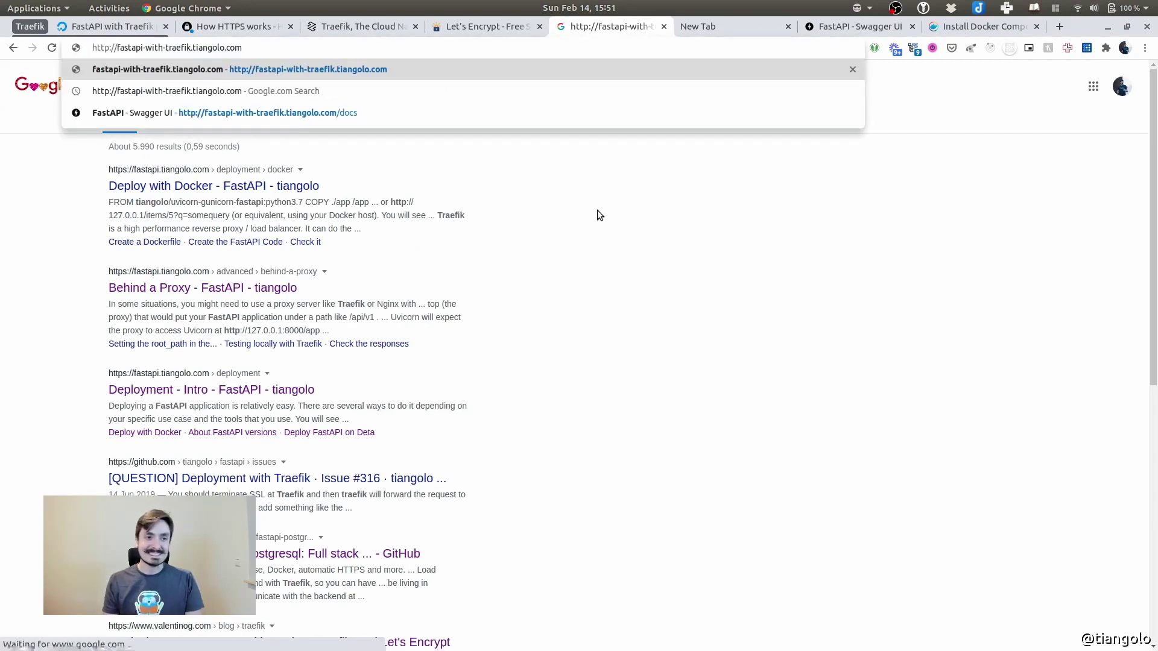
pyautogui.press('Return')
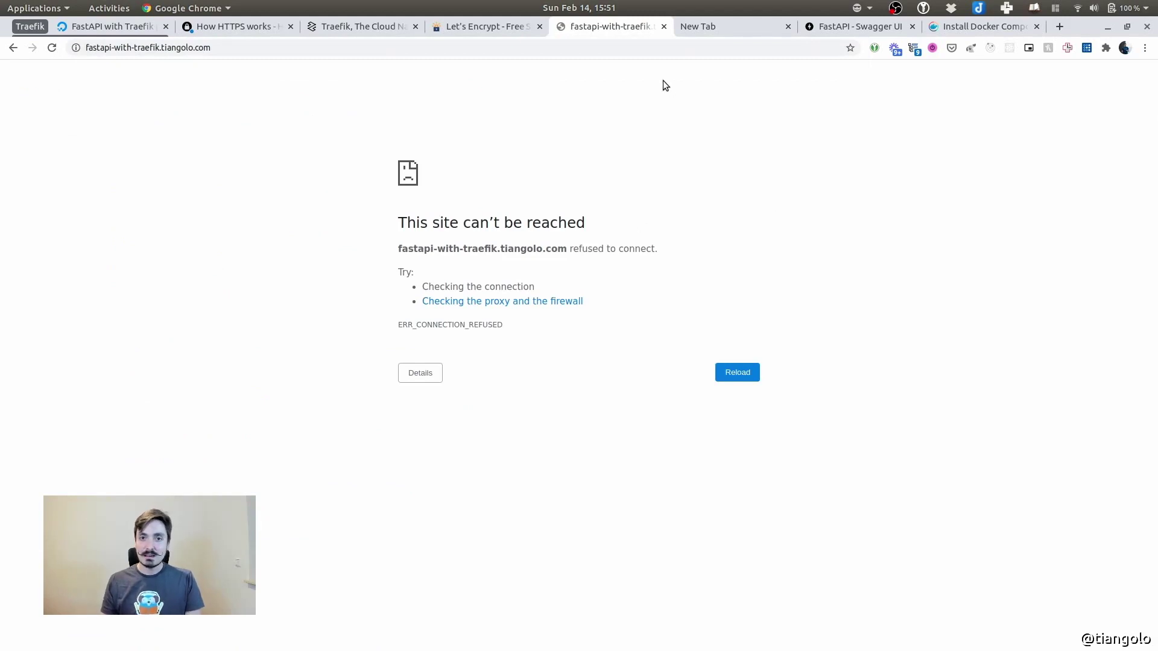
pyautogui.hotkey('ctrl', 'l')
pyautogui.hotkey('ctrl', 'c')
# Load fastapi-with-traefik.tiangolo.com over http in a new incognito window
pyautogui.click(1144, 48)
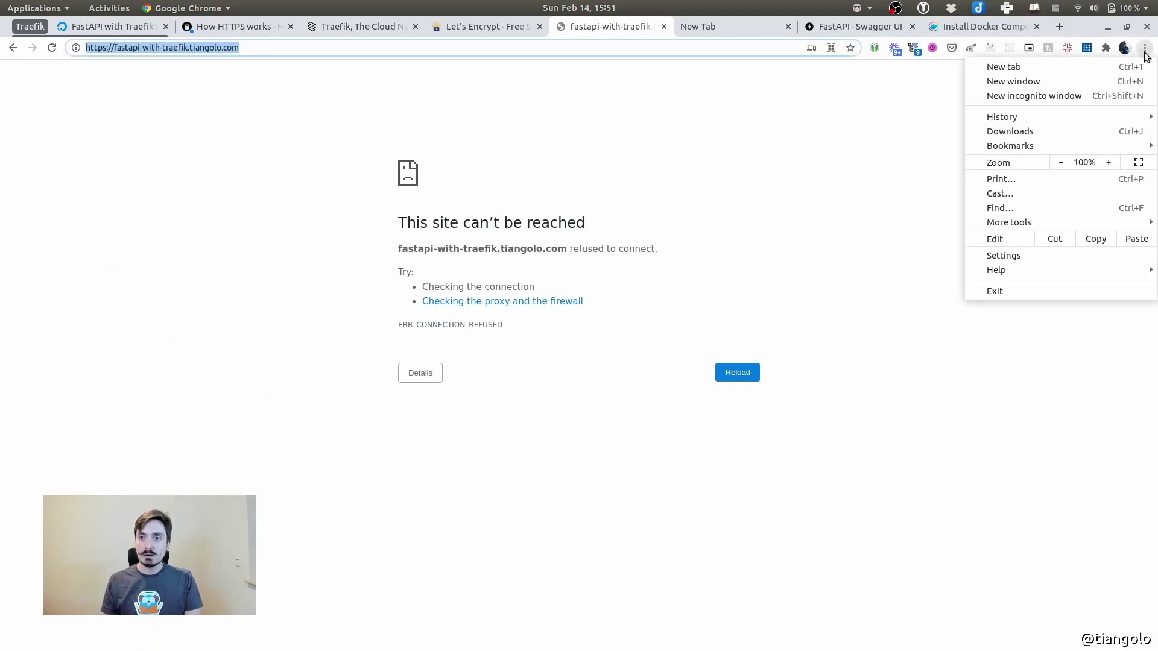
pyautogui.click(1047, 96)
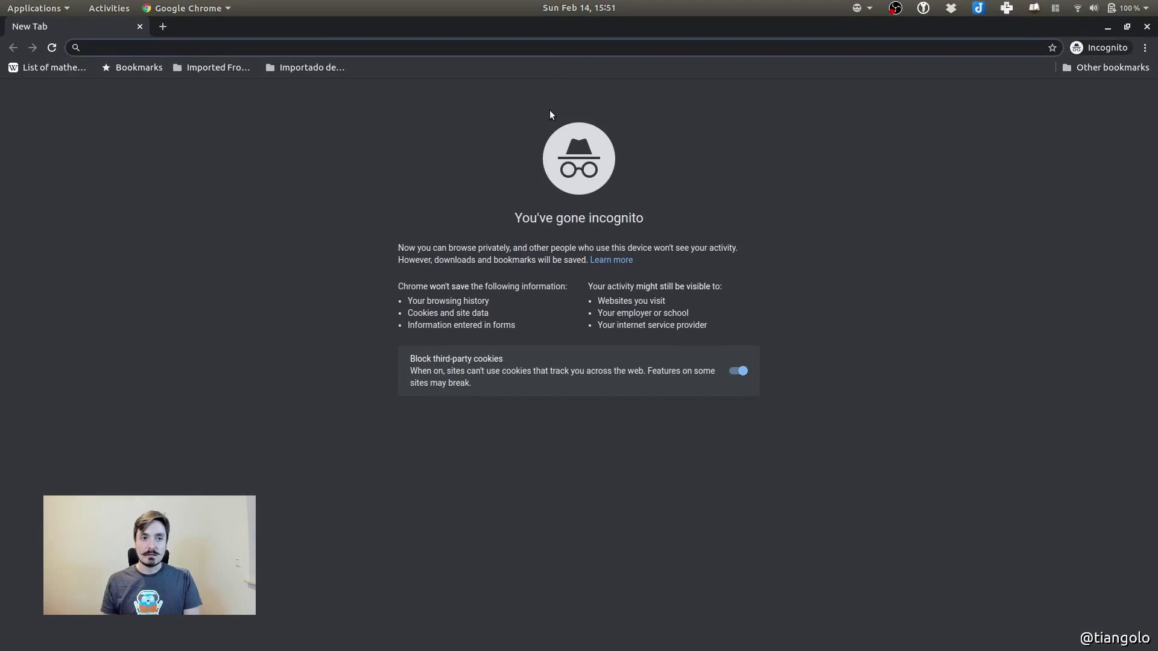
pyautogui.hotkey('ctrl', 'v')
pyautogui.press('Right')
pyautogui.press('Right')
pyautogui.press('Right')
pyautogui.press('Right')
pyautogui.press('Right')
pyautogui.press('BackSpace')
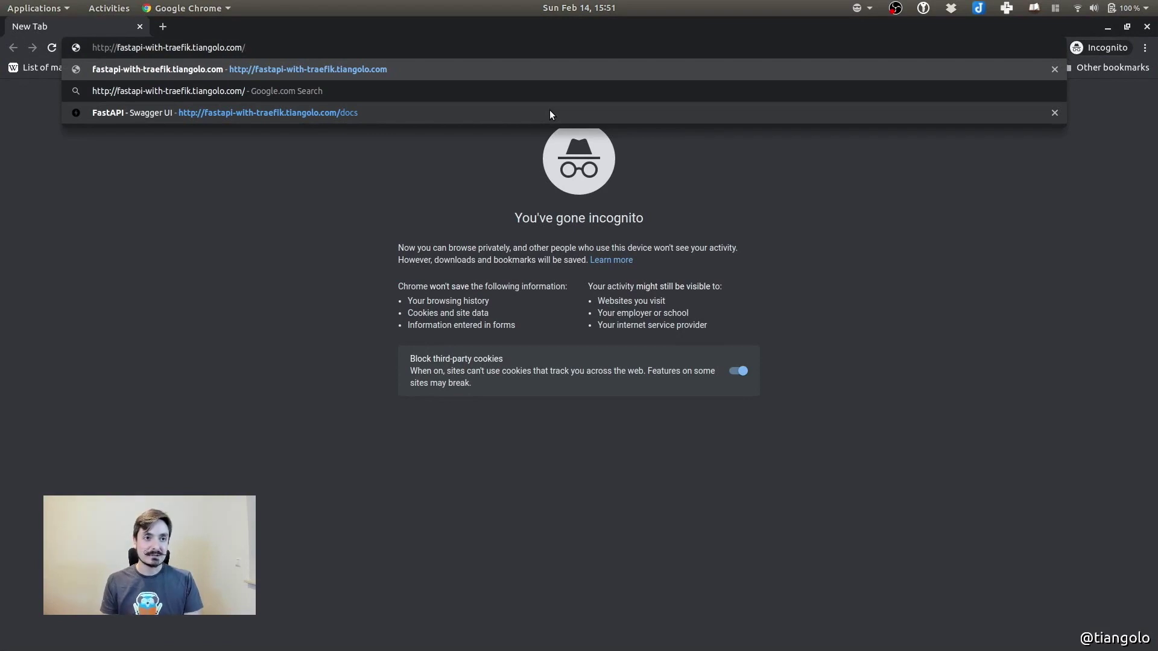
pyautogui.press('Return')
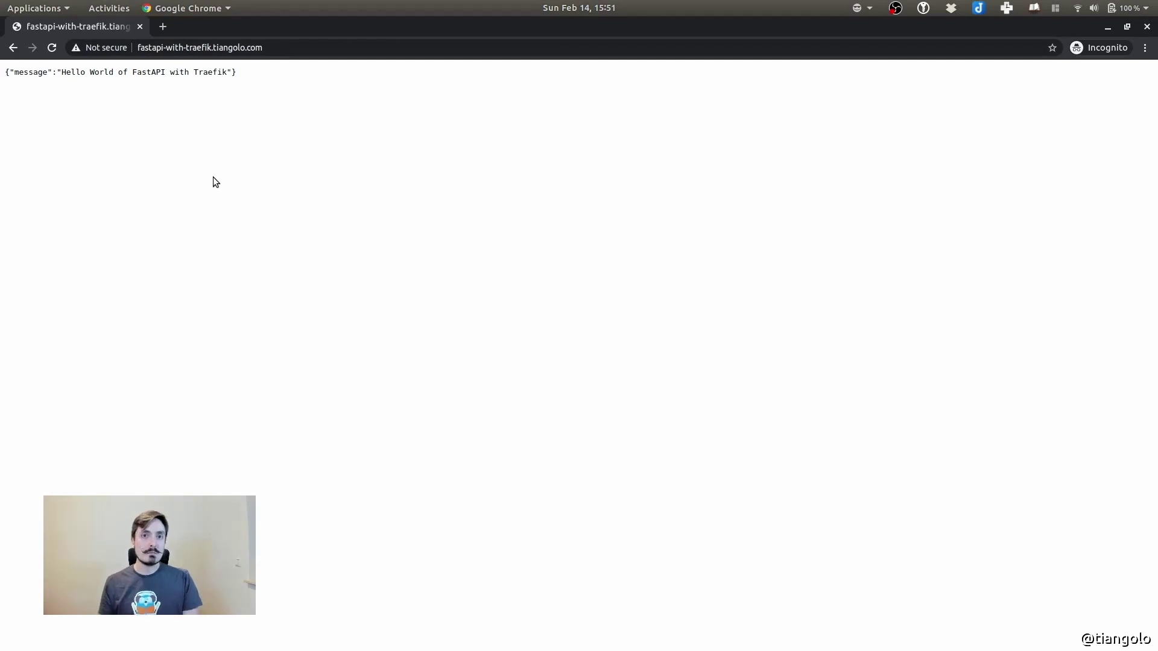
# Check the full page address and the Not secure connection details, then go to the address end
pyautogui.click(151, 49)
pyautogui.click(173, 146)
pyautogui.hotkey('ctrl', 'l')
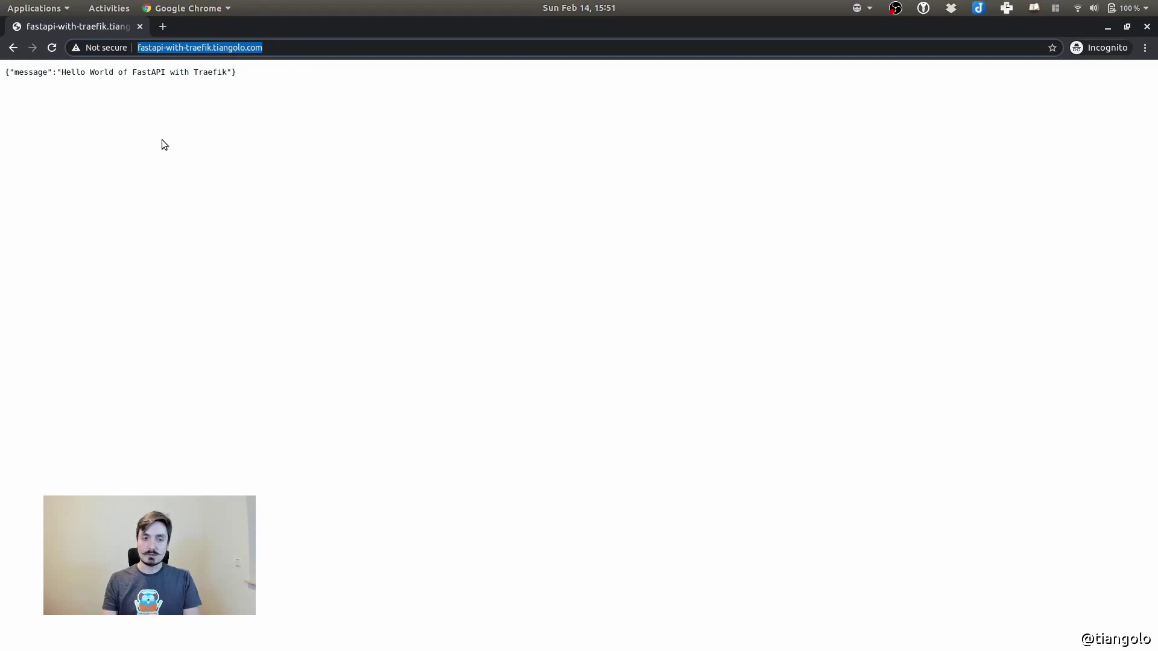
pyautogui.press('Home')
pyautogui.click(120, 107)
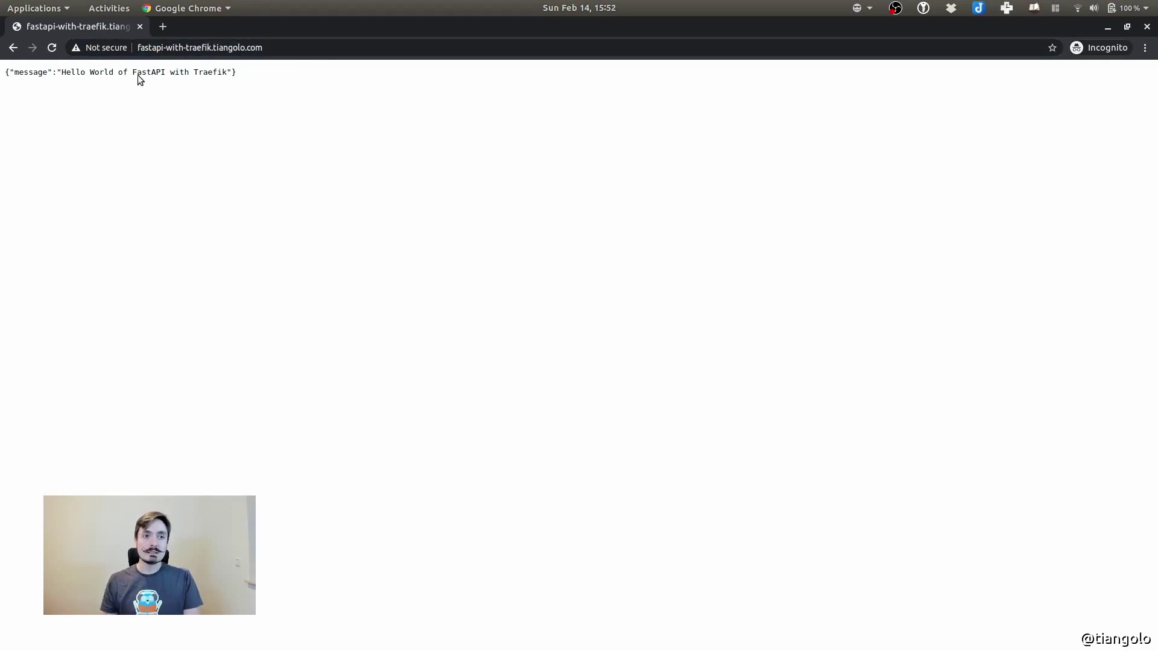
pyautogui.click(108, 47)
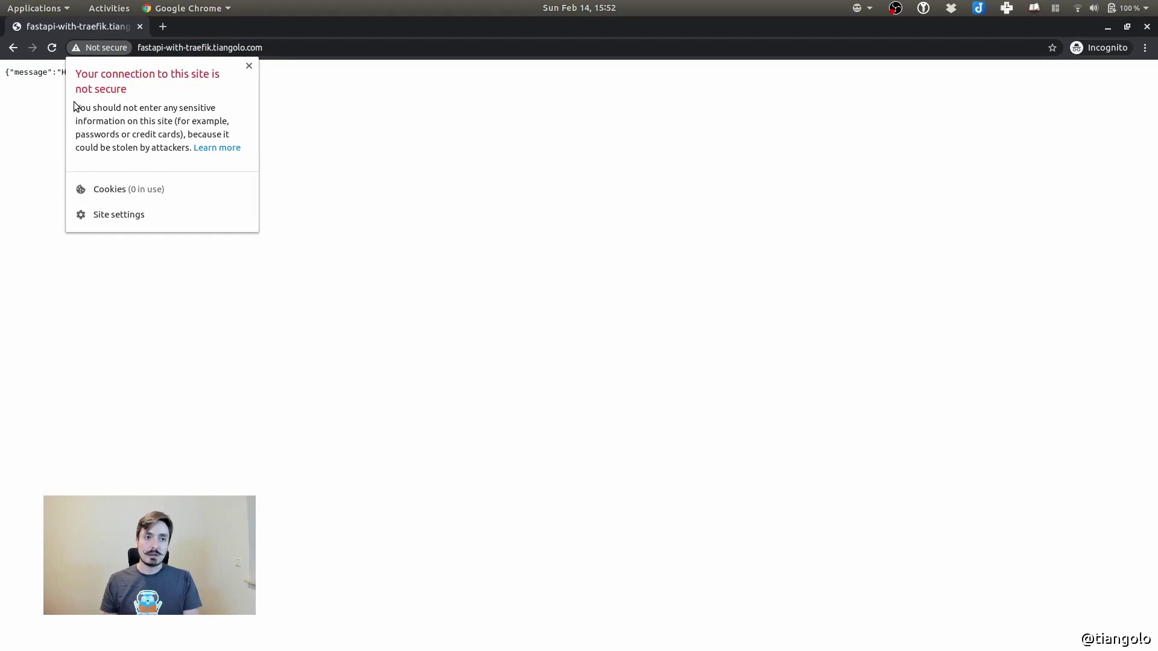
pyautogui.click(250, 66)
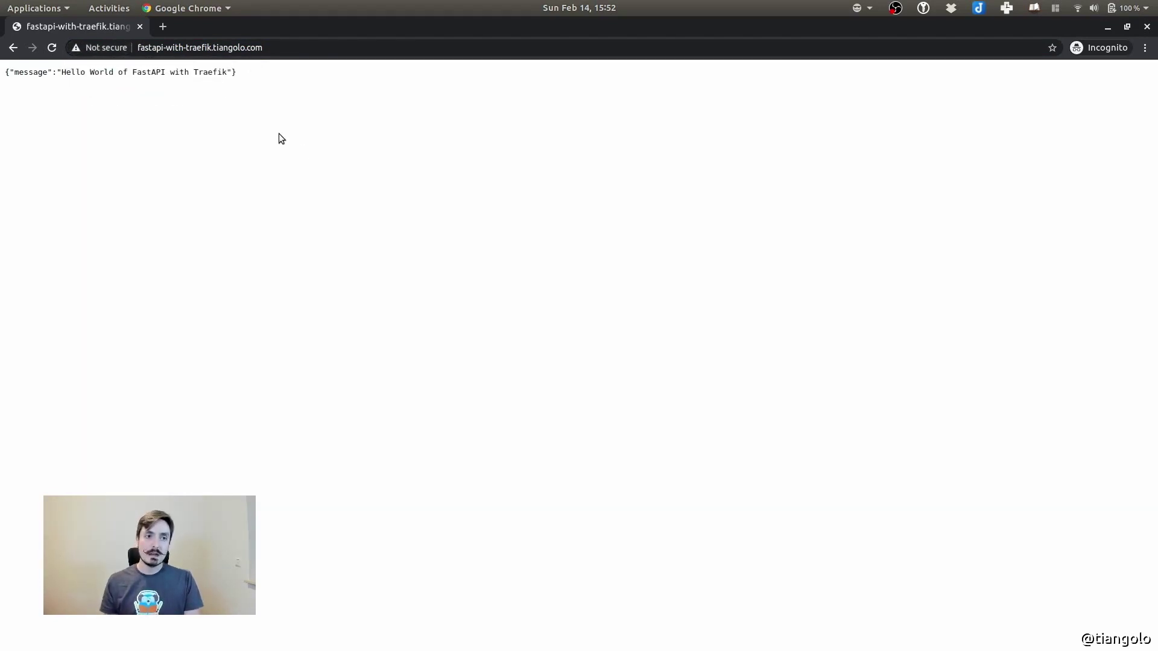
pyautogui.hotkey('alt', 'f')
pyautogui.press('Escape')
pyautogui.press('End')
# Open /docs and execute GET / Read Main, getting 'Hello World of FastAPI with Traefik'
pyautogui.write('/docs')
pyautogui.press('Return')
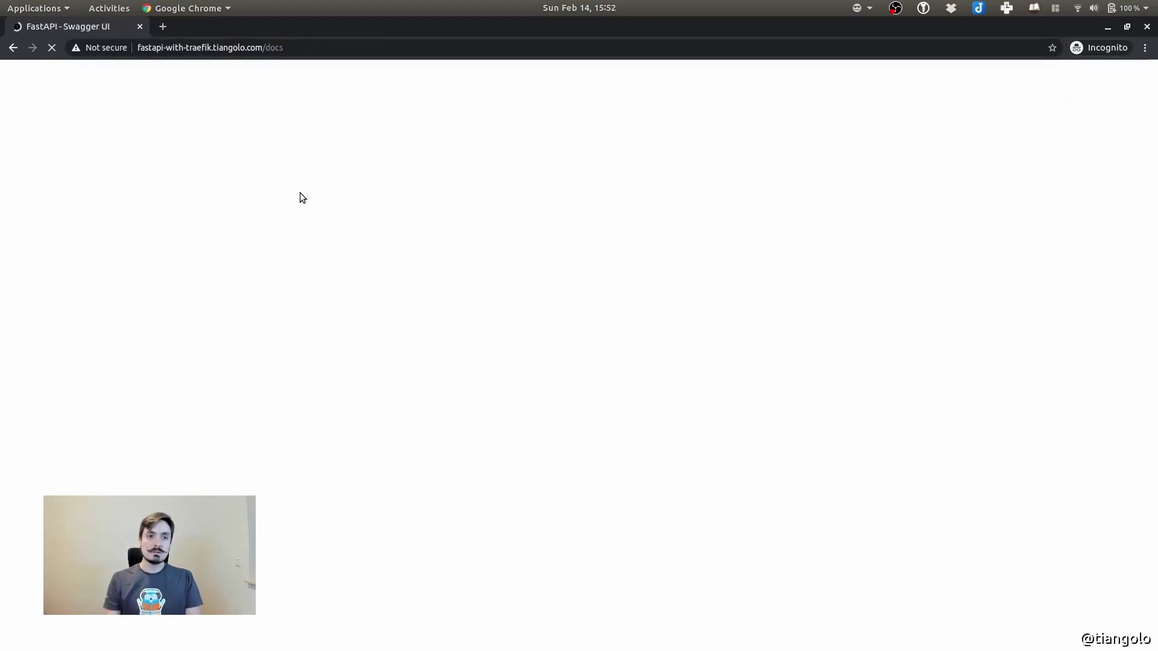
pyautogui.click(401, 198)
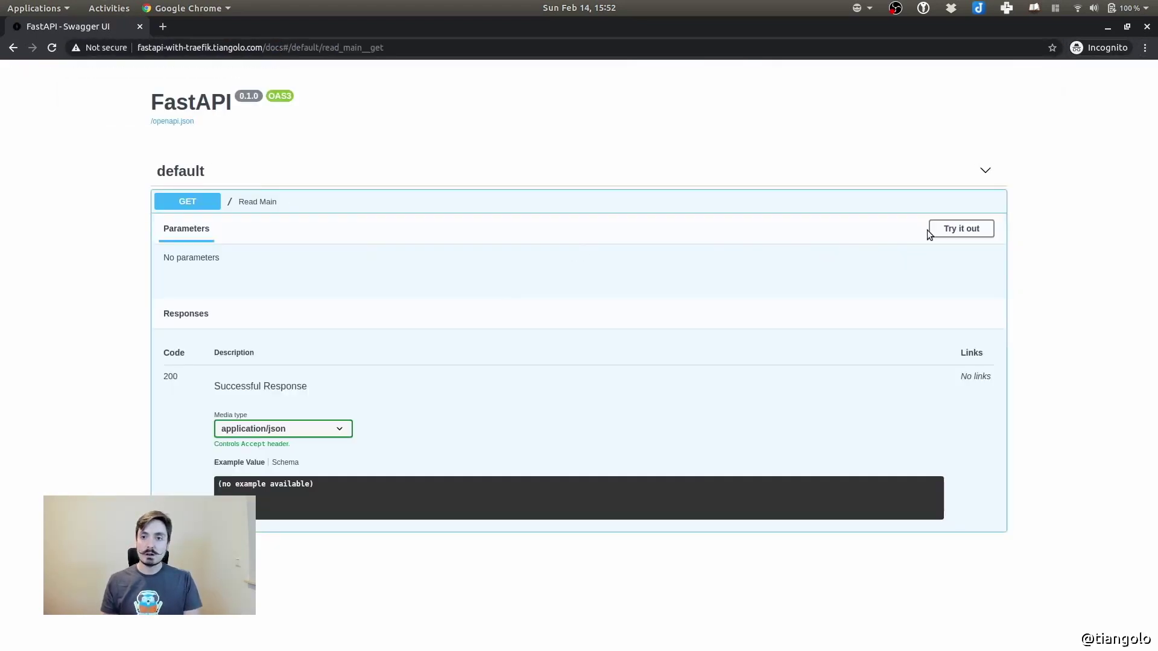
pyautogui.click(941, 229)
pyautogui.click(608, 297)
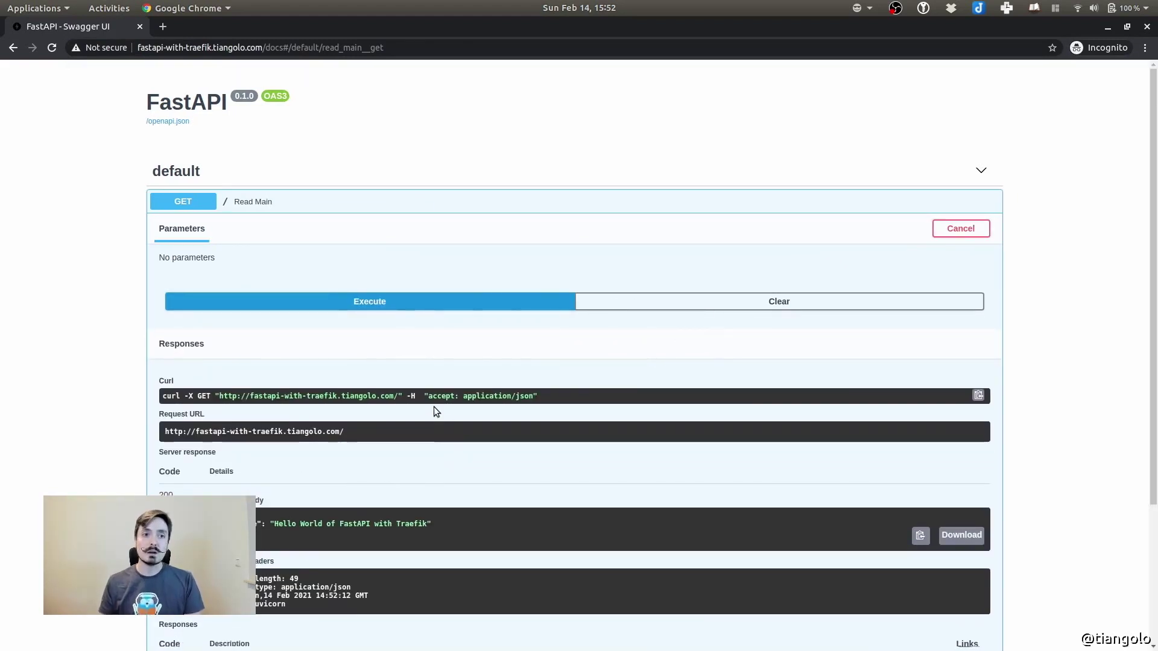
# Highlight the app's domain in the address bar, then leave the browser
pyautogui.moveTo(138, 48); pyautogui.dragTo(261, 49)
pyautogui.click(620, 152)
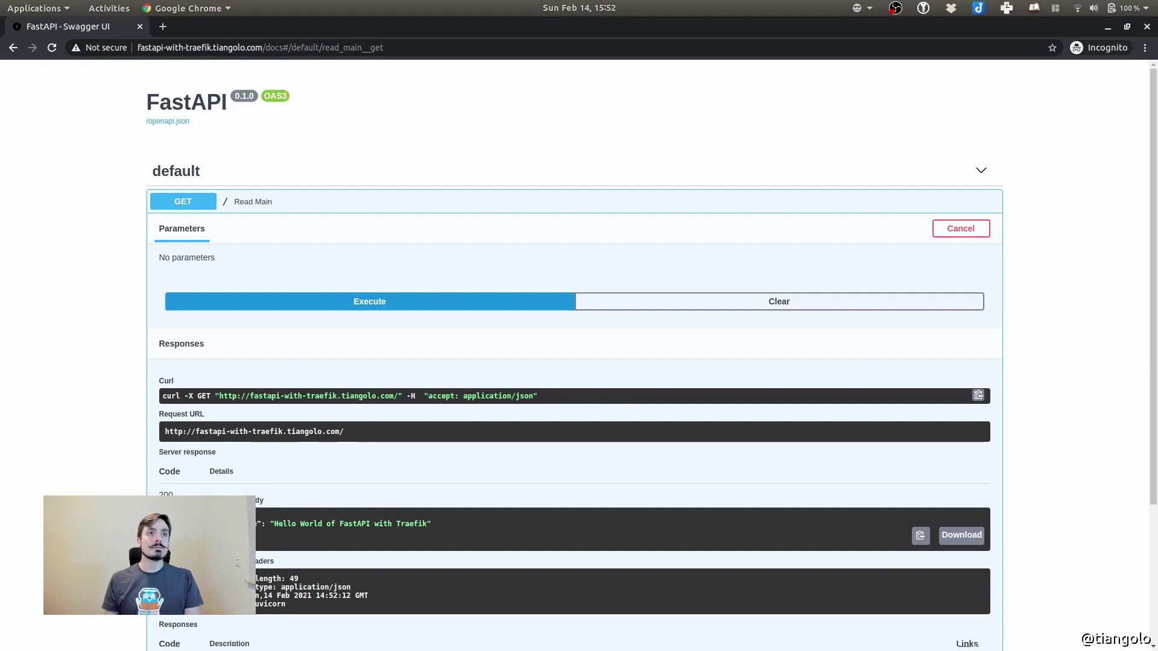
pyautogui.hotkey('alt', 'Tab')
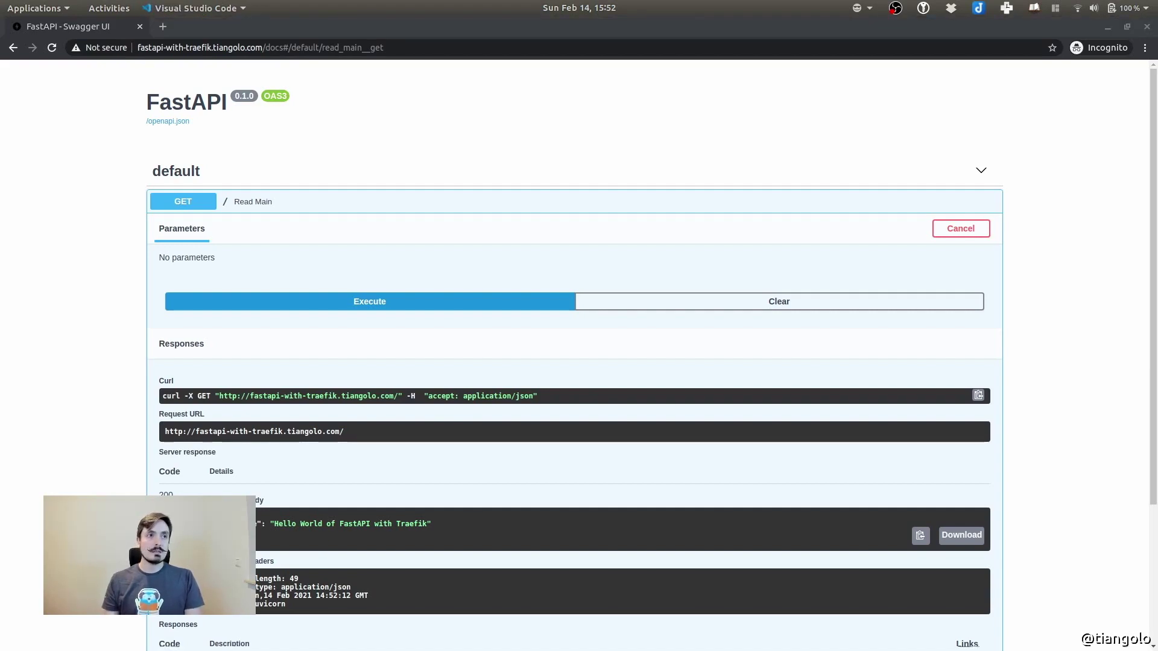
# Return to Visual Studio Code and close the Dockerfile tab
pyautogui.press('super')
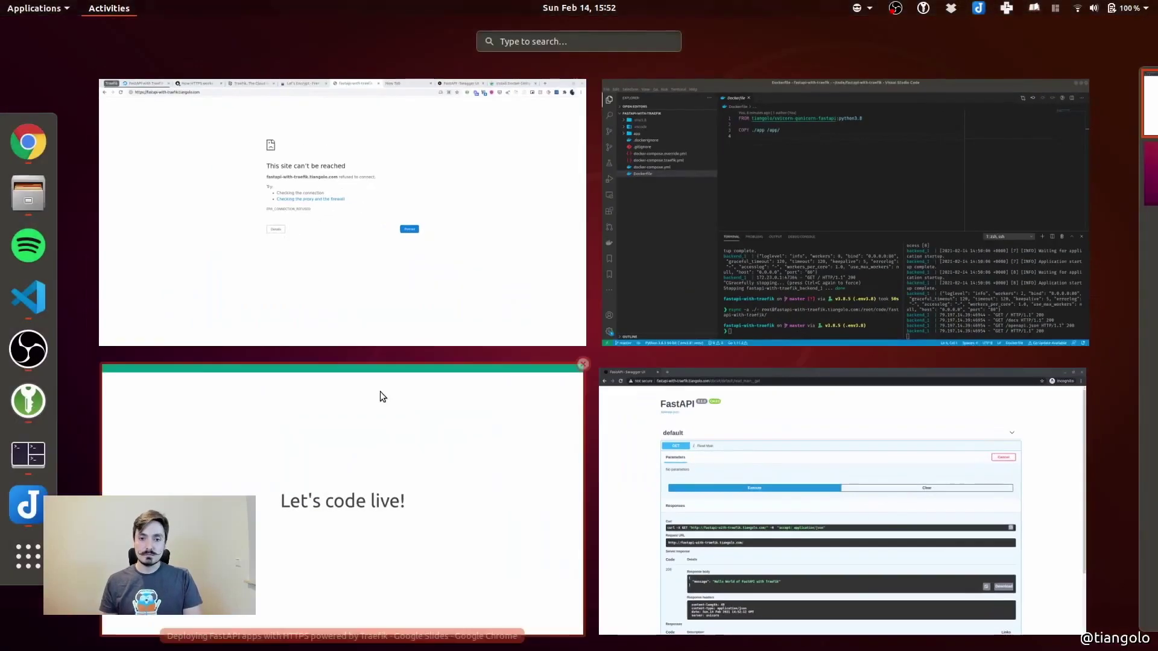
pyautogui.click(824, 172)
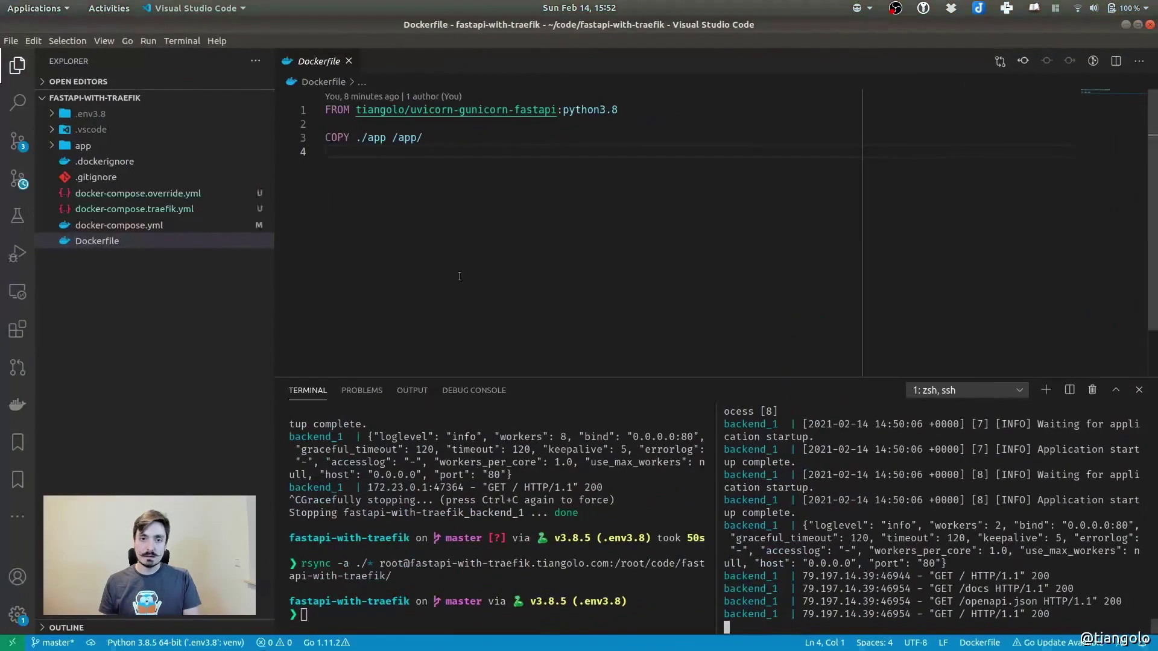
pyautogui.click(349, 61)
pyautogui.click(100, 332)
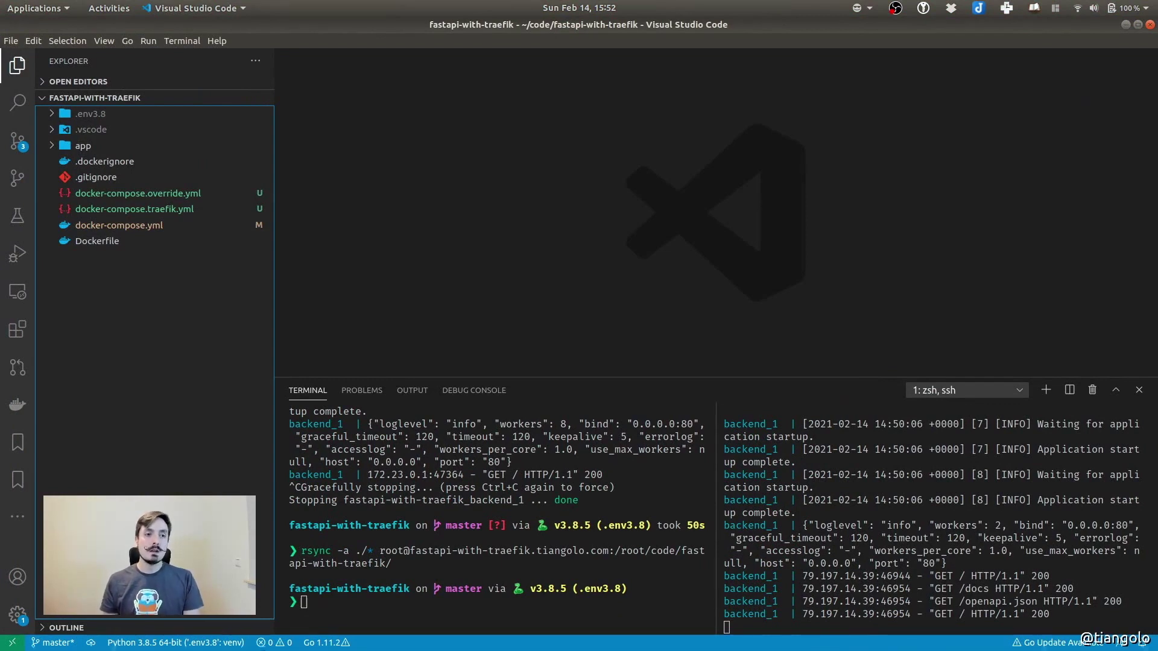
# Open docker-compose.traefik.yml and point out the traefik service, image traefik:v2.3, ports 80:80 and Docker socket volume
pyautogui.click(125, 211)
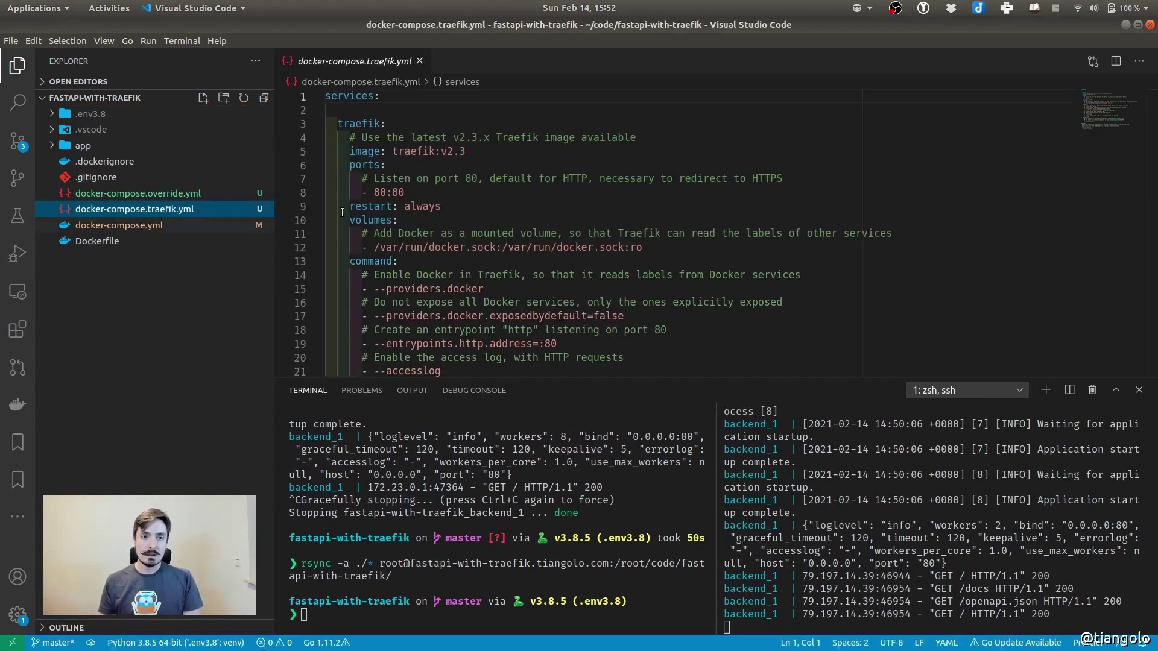
pyautogui.click(337, 61)
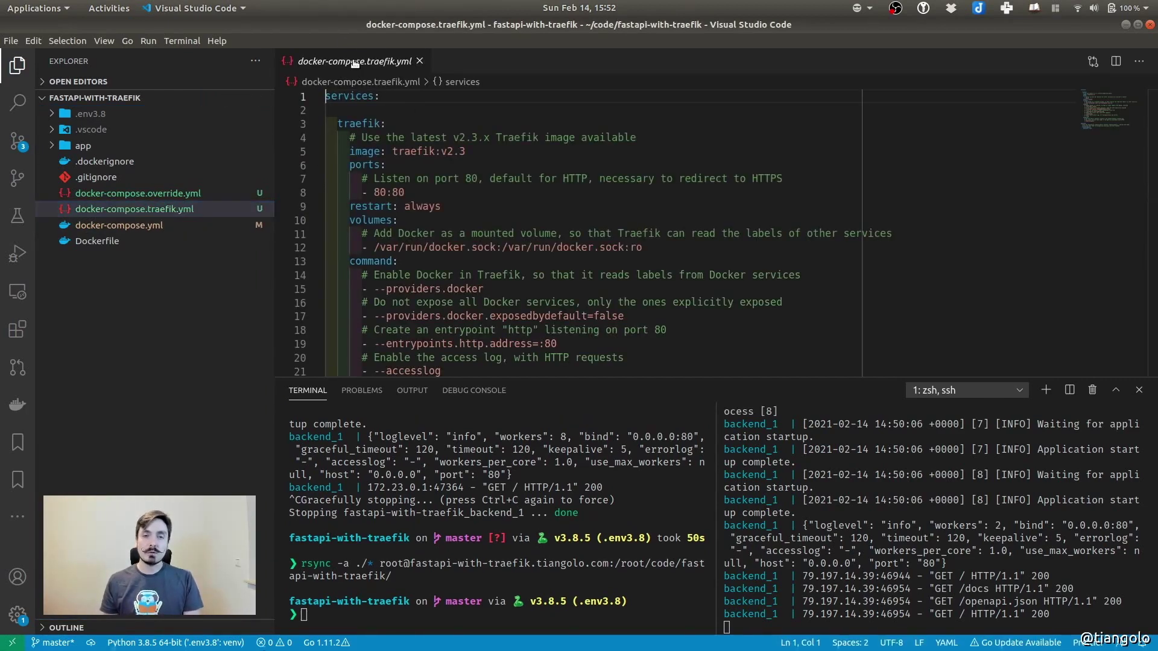
pyautogui.doubleClick(353, 61)
pyautogui.doubleClick(361, 124)
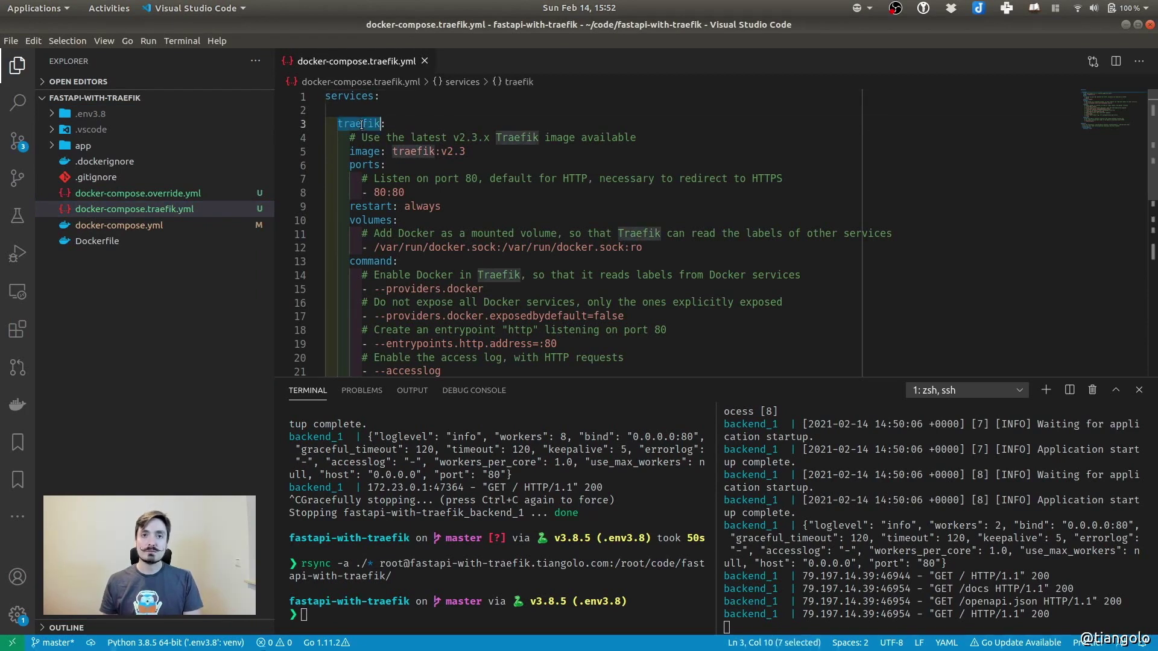
pyautogui.moveTo(349, 151); pyautogui.dragTo(470, 151)
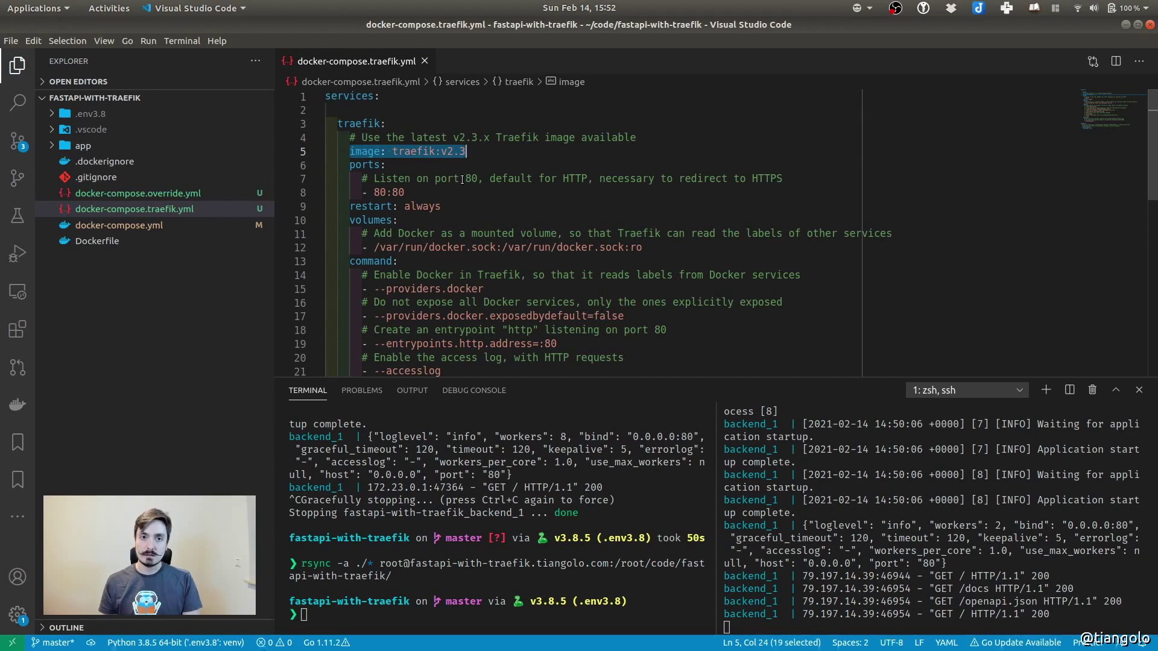
pyautogui.click(525, 166)
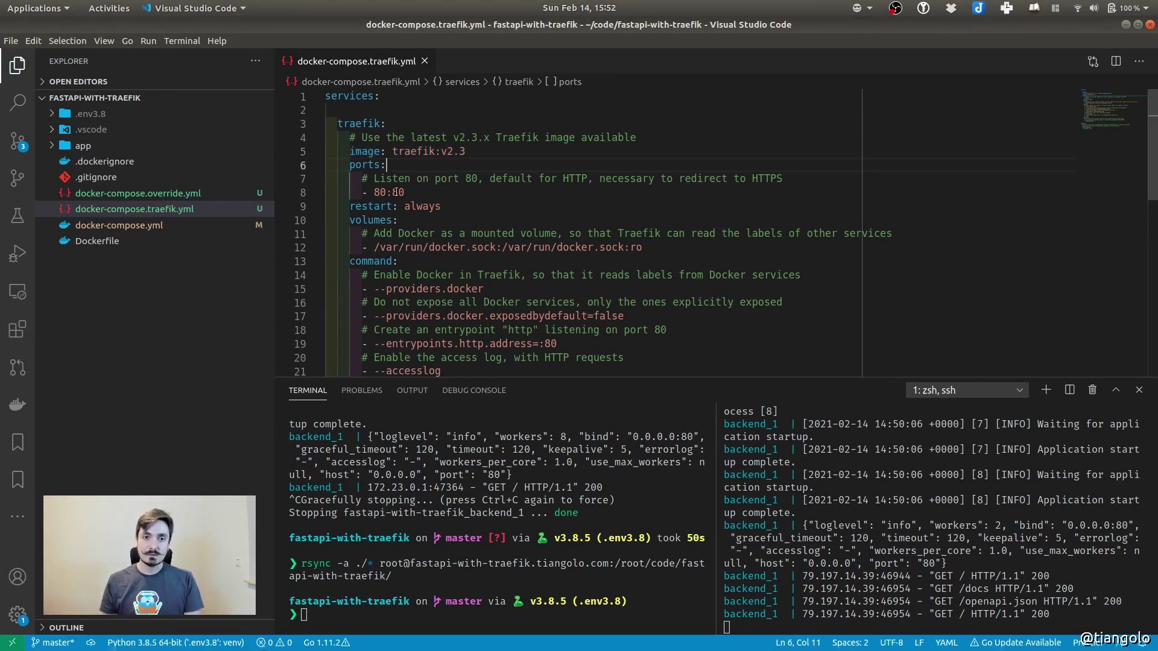
pyautogui.doubleClick(377, 191)
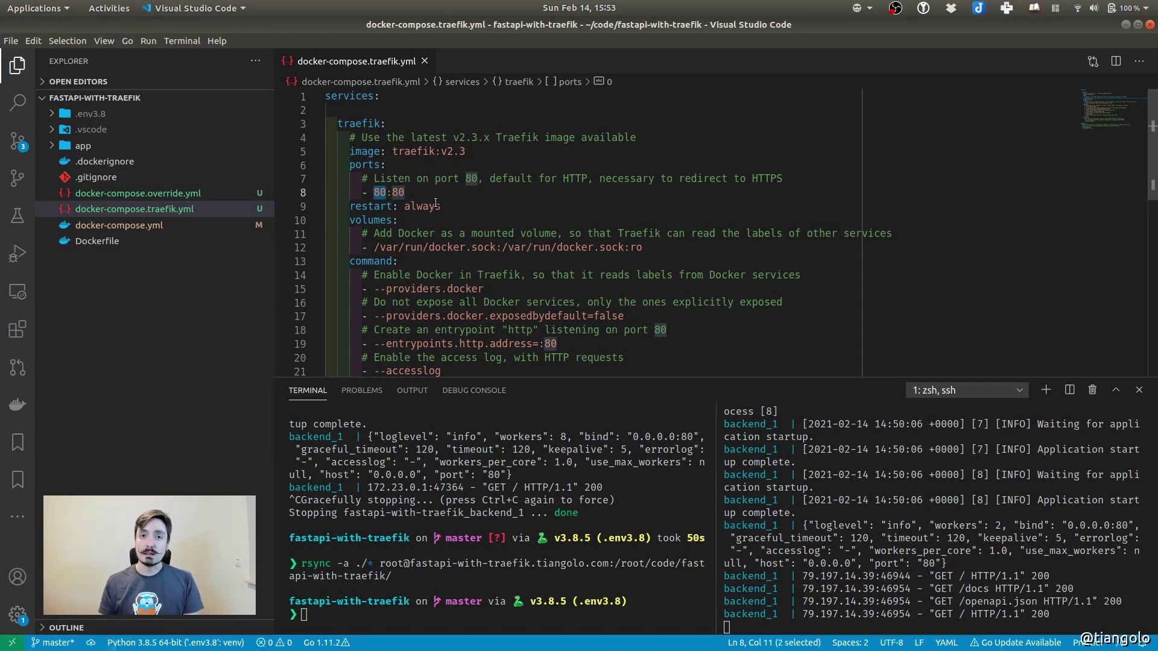
pyautogui.doubleClick(399, 192)
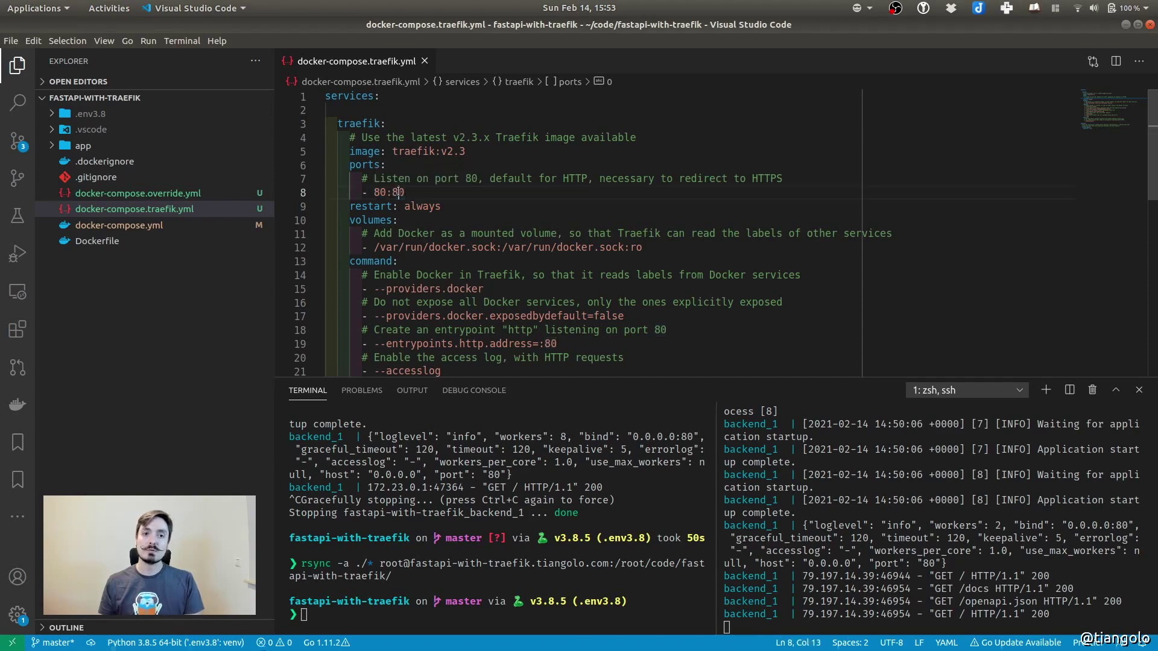
pyautogui.doubleClick(363, 123)
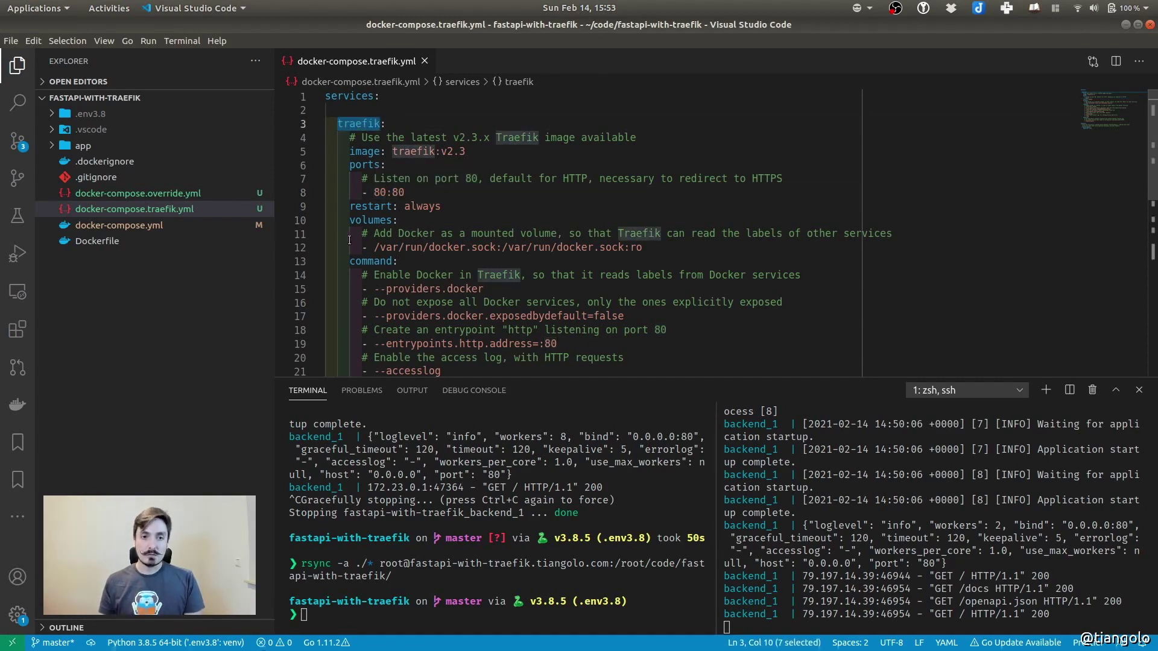
pyautogui.moveTo(362, 233); pyautogui.dragTo(643, 247)
pyautogui.click(643, 247)
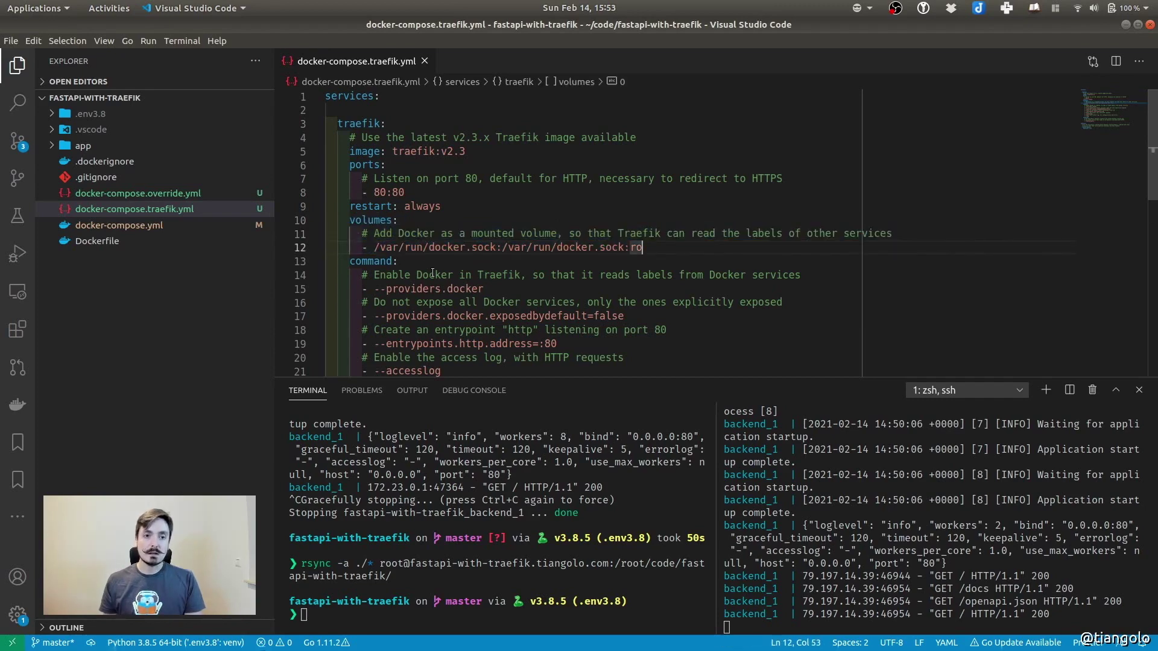
# Walk through the Traefik command options --providers.docker and exposedbydefault=false
pyautogui.scroll(-3, 441, 273)
pyautogui.moveTo(349, 154); pyautogui.dragTo(563, 276)
pyautogui.click(471, 222)
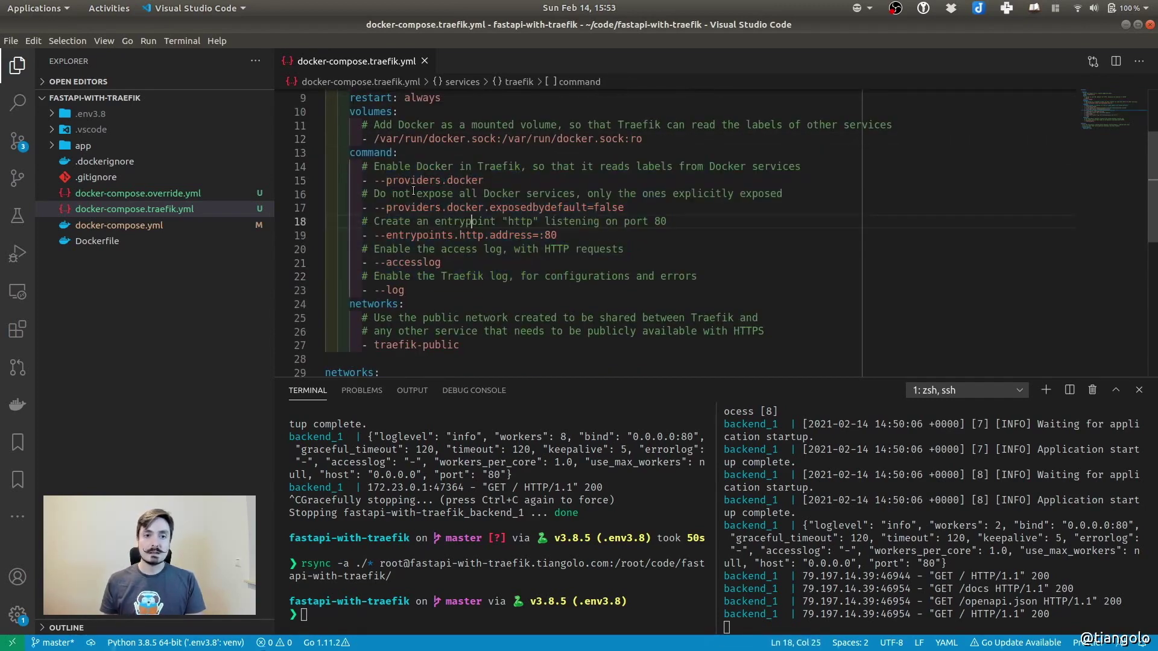
pyautogui.moveTo(373, 180); pyautogui.dragTo(492, 182)
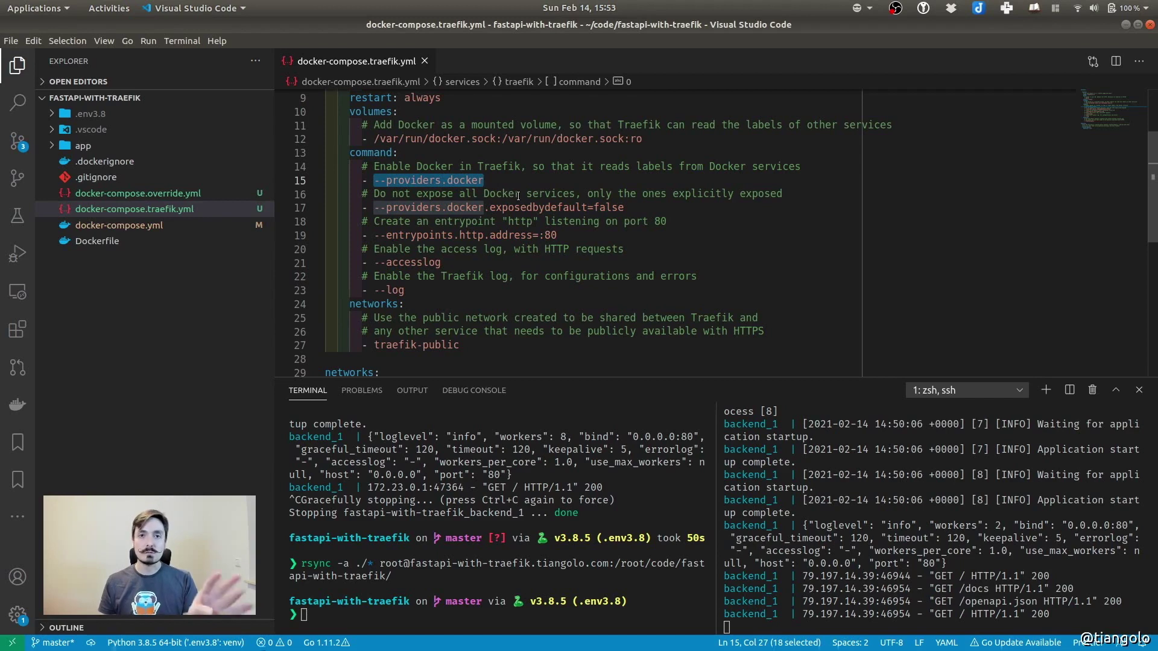
pyautogui.click(496, 207)
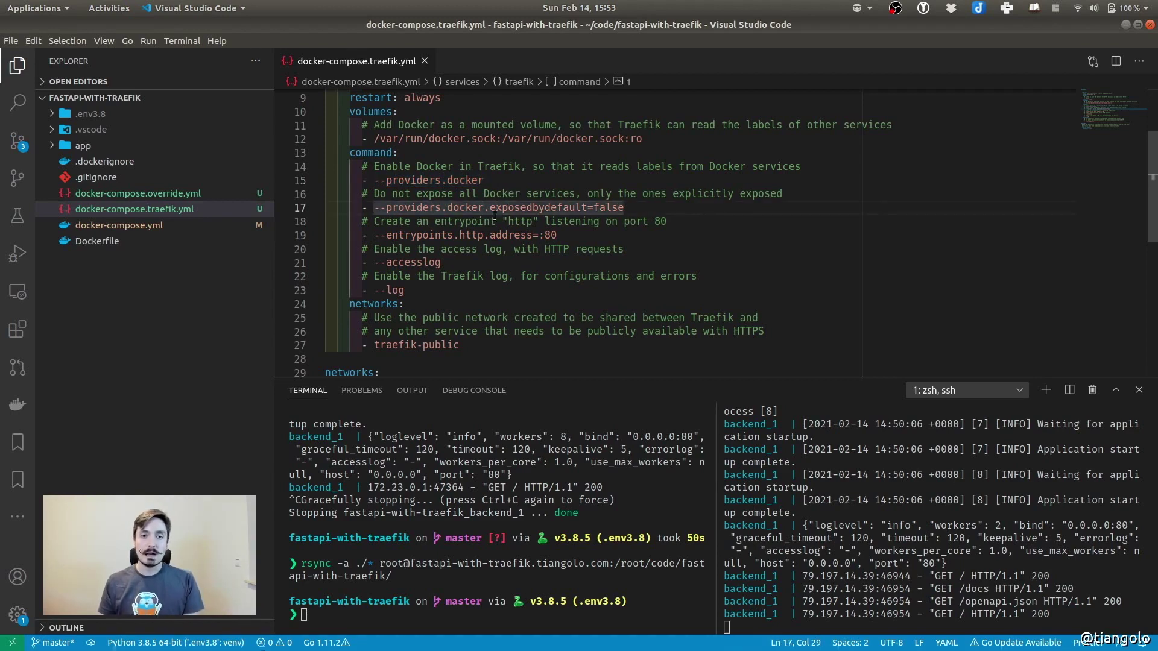
pyautogui.doubleClick(462, 208)
pyautogui.moveTo(490, 207); pyautogui.dragTo(623, 206)
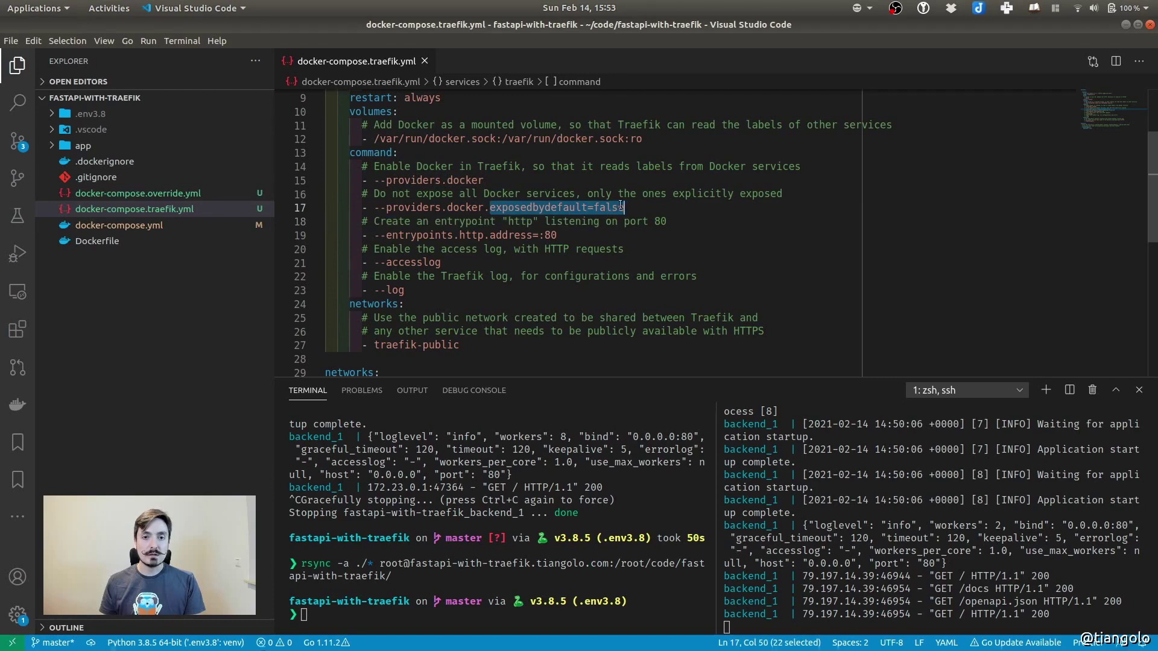
pyautogui.click(653, 205)
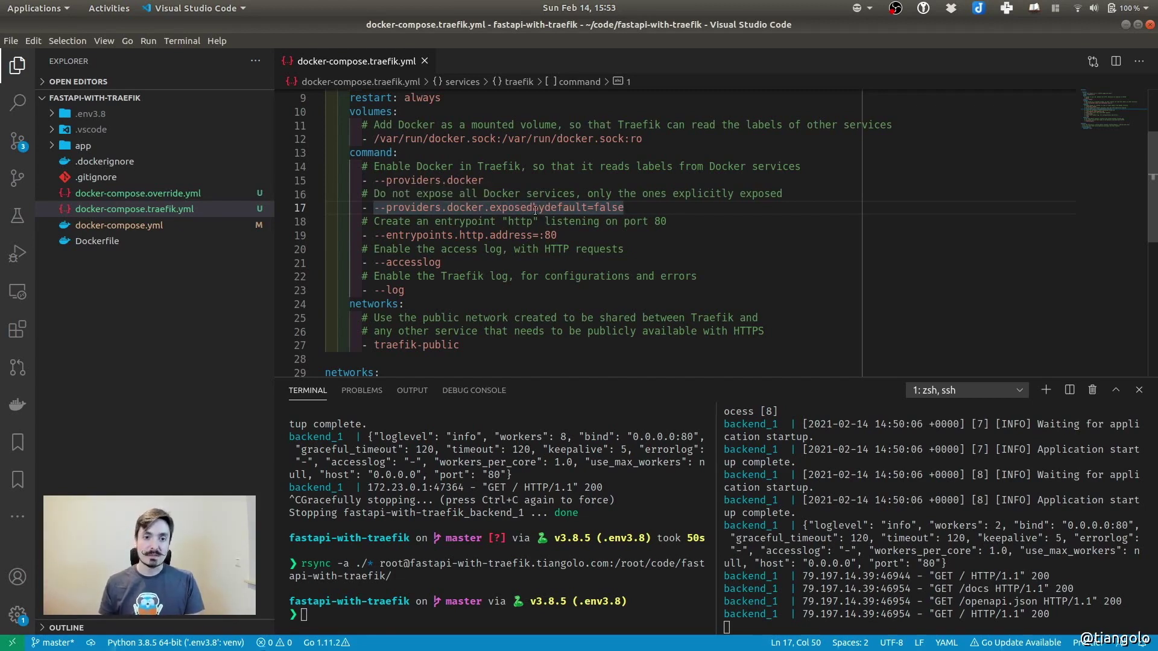
# Point out the http entrypoint on :80, the log/accesslog options and the networks settings
pyautogui.doubleClick(475, 235)
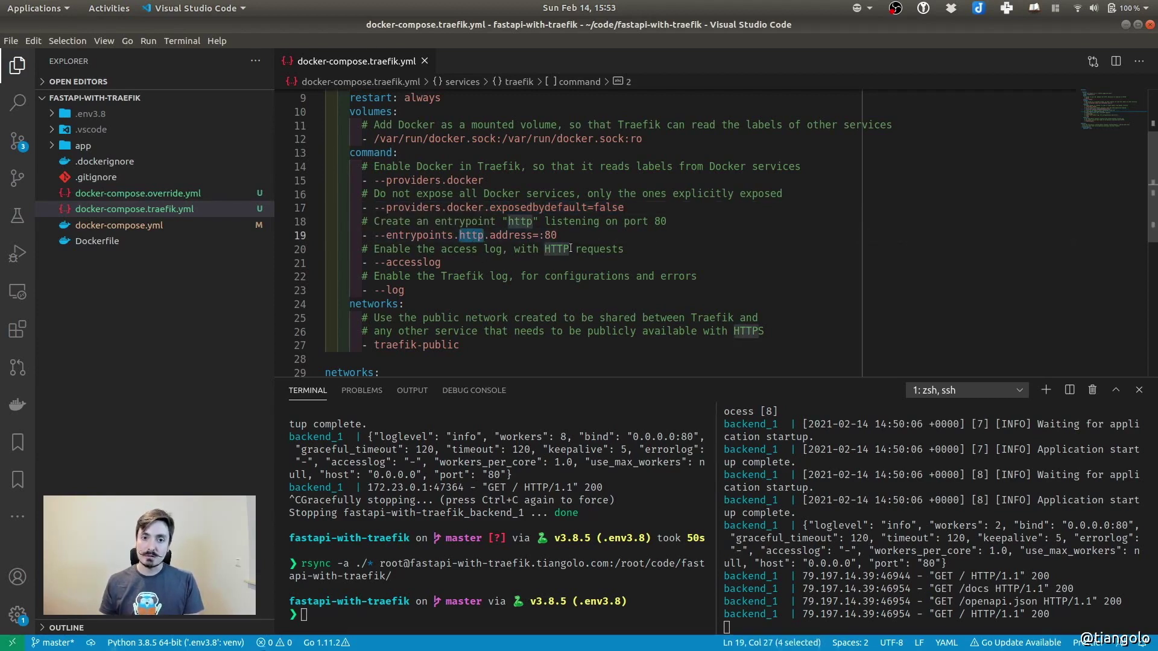
pyautogui.moveTo(540, 235); pyautogui.dragTo(567, 236)
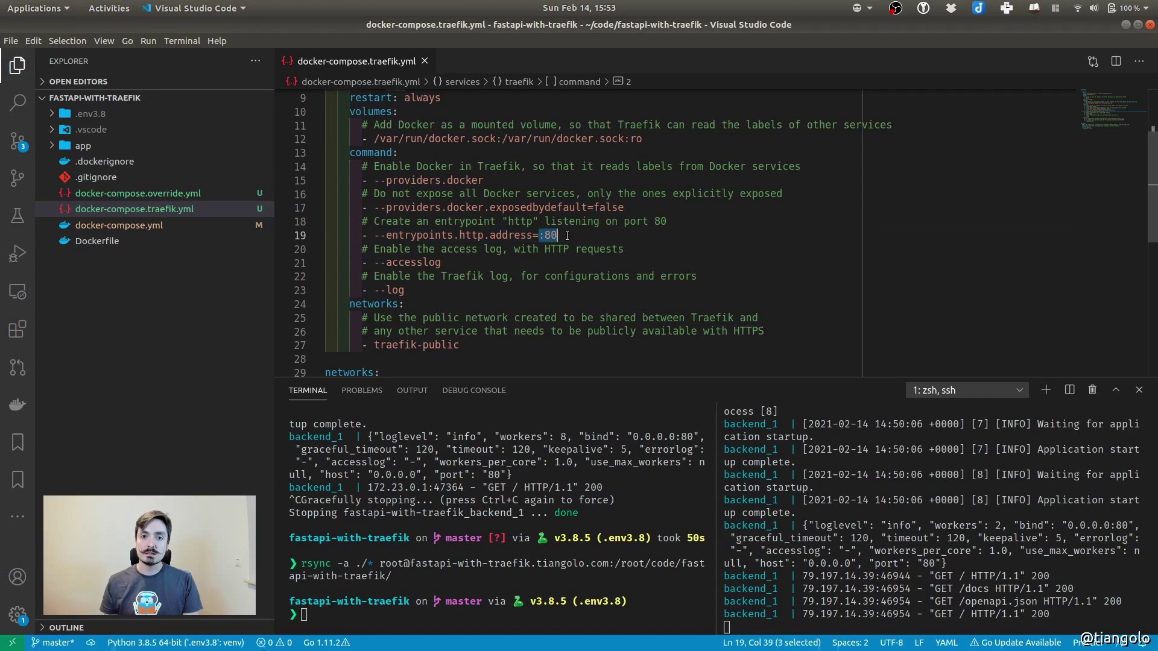
pyautogui.click(567, 235)
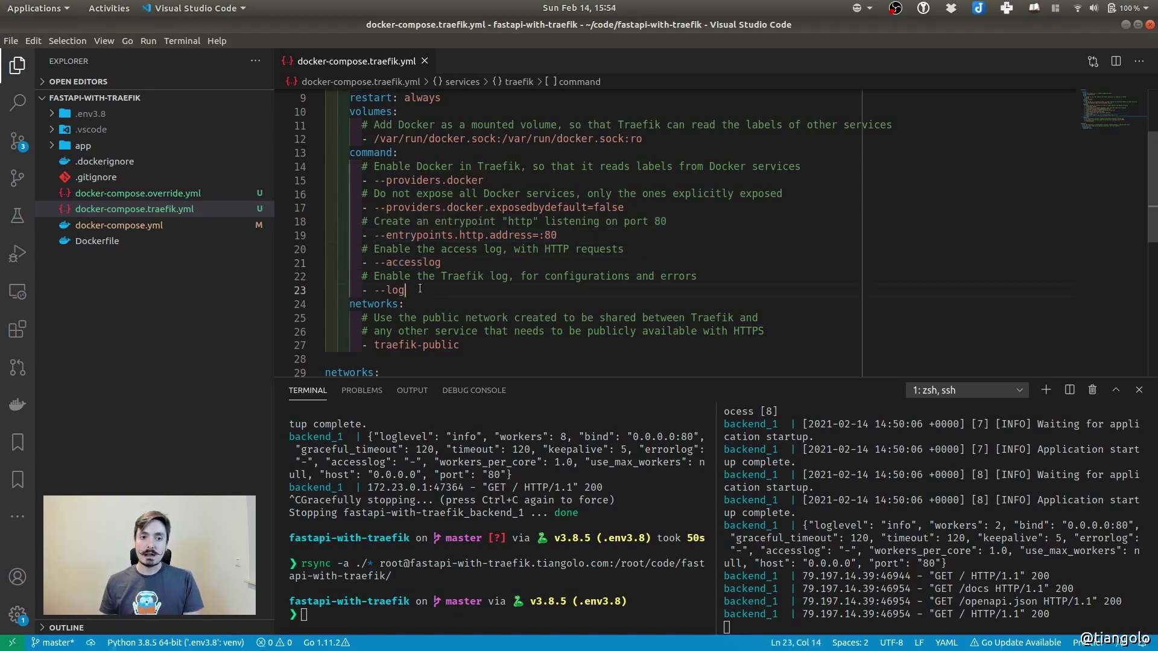
pyautogui.moveTo(405, 290); pyautogui.dragTo(257, 295)
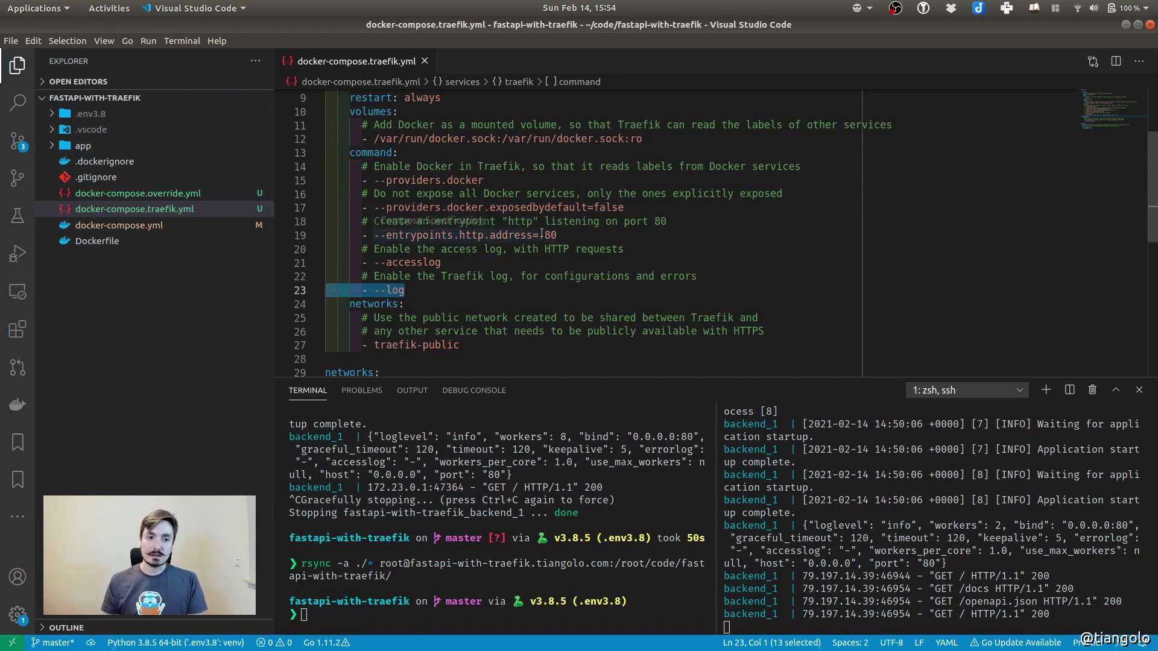
pyautogui.scroll(-3, 536, 231)
pyautogui.click(349, 196)
pyautogui.moveTo(349, 195); pyautogui.dragTo(437, 319)
pyautogui.click(651, 156)
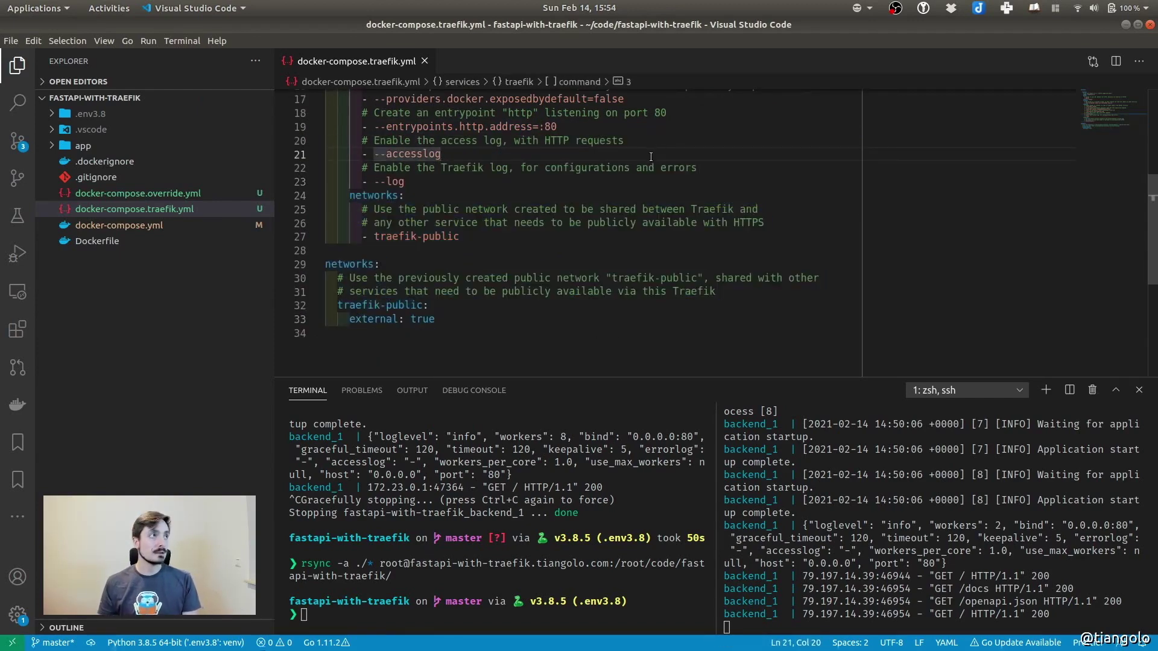
pyautogui.click(118, 226)
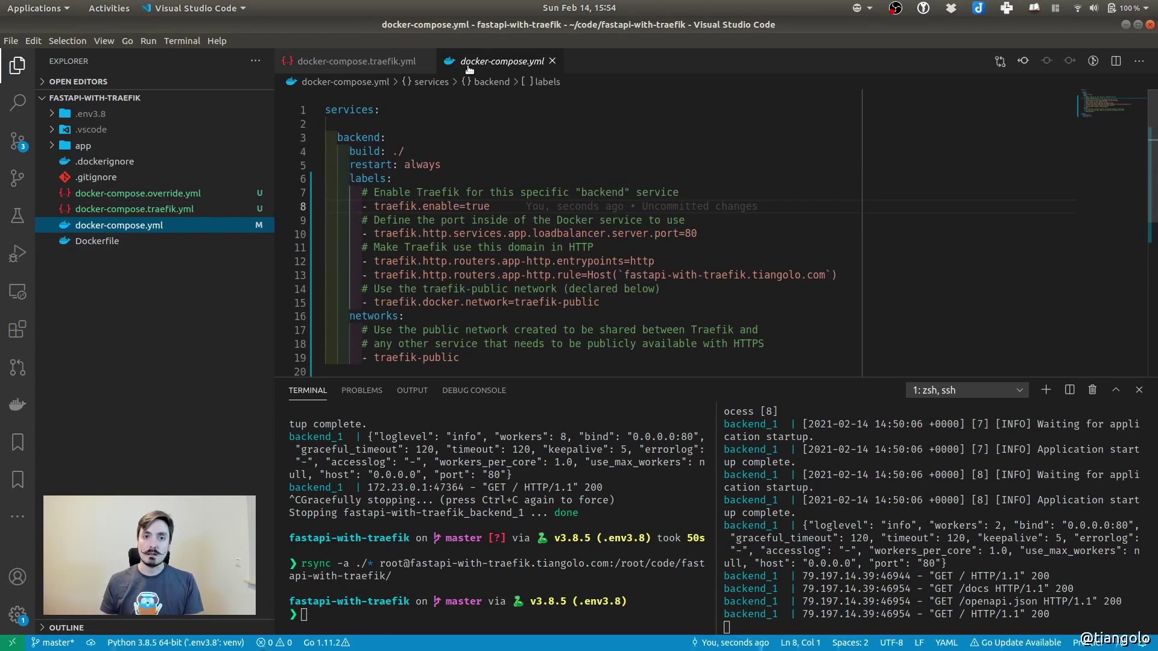
# Open the source-control diff of docker-compose.yml and highlight the removed ports 80:80 mapping
pyautogui.click(17, 140)
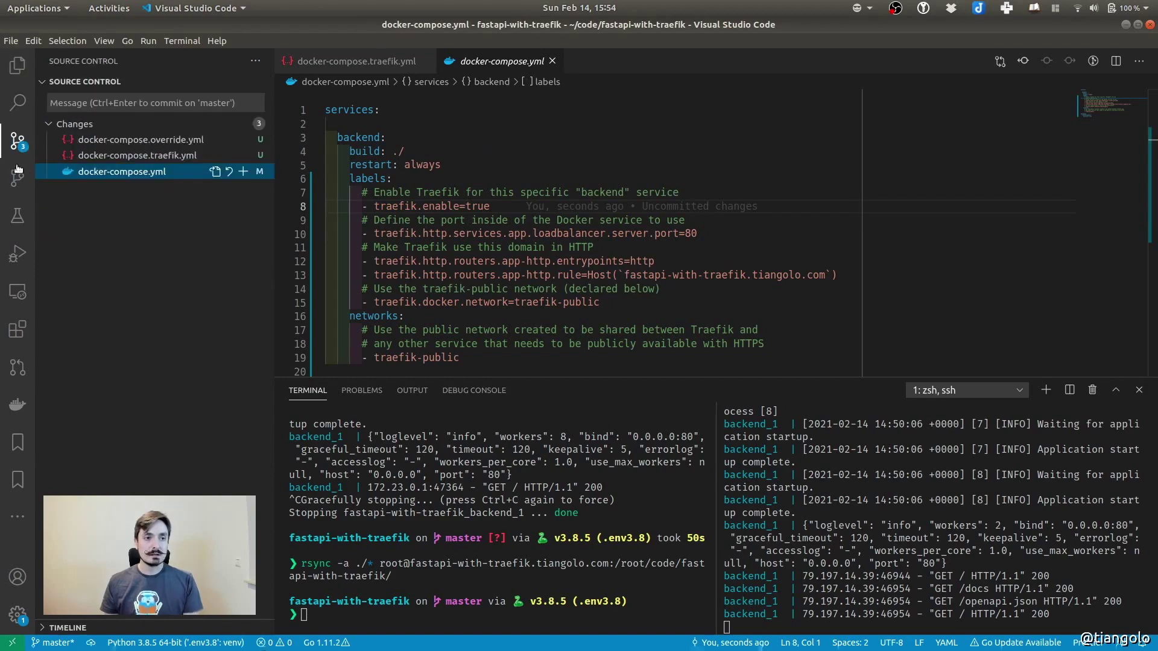
pyautogui.click(109, 173)
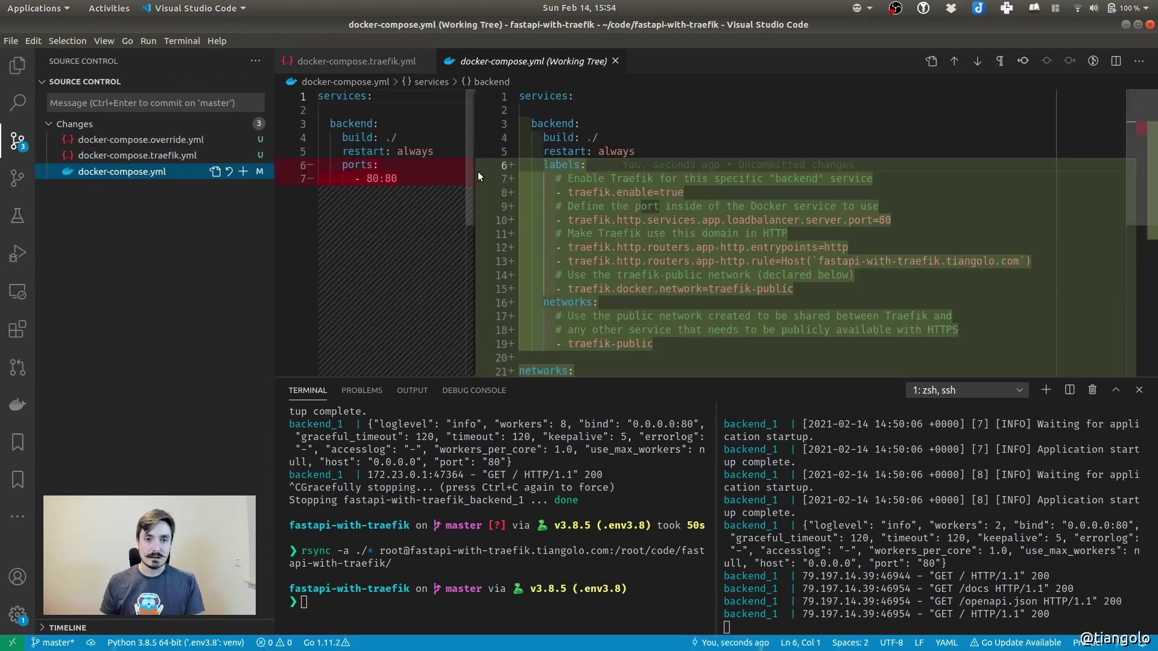
pyautogui.moveTo(474, 180); pyautogui.dragTo(569, 180)
pyautogui.click(373, 178)
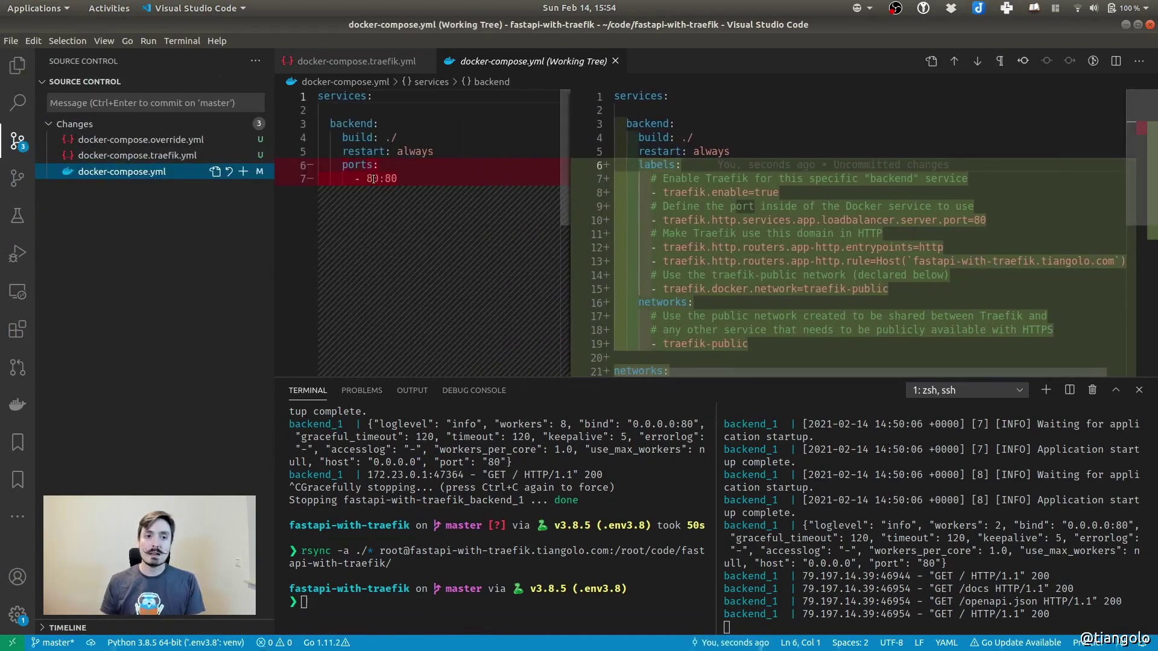
pyautogui.moveTo(343, 170); pyautogui.dragTo(403, 185)
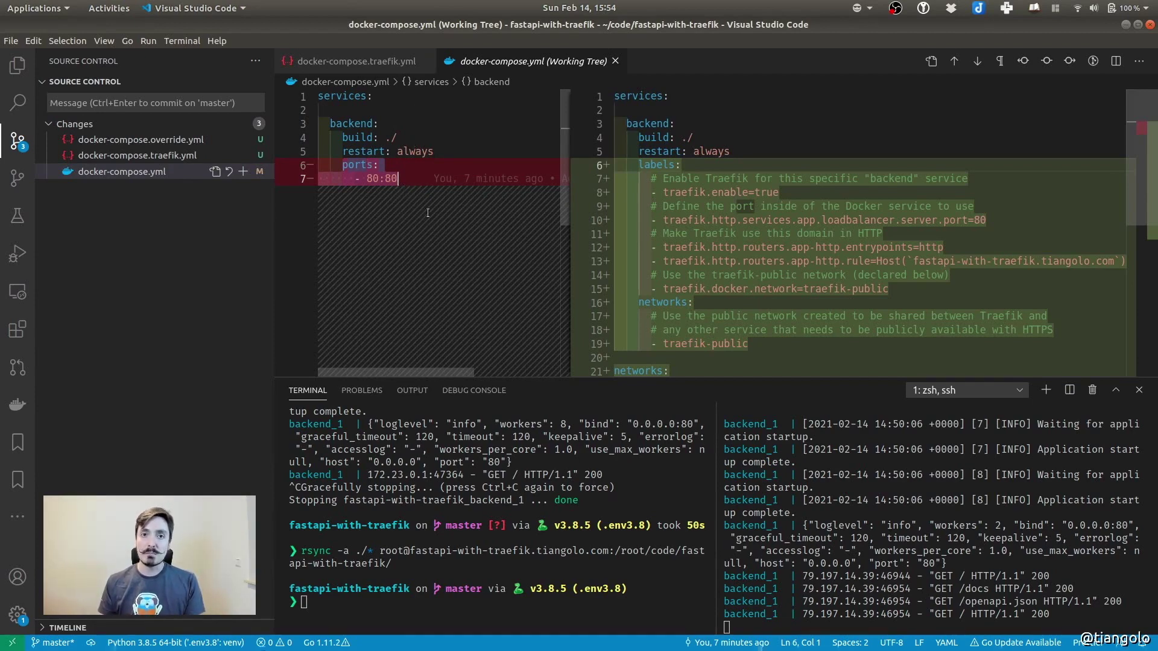
# Highlight the new Traefik labels block (lines 6–15), then place docker-compose.traefik.yml beside docker-compose.yml
pyautogui.moveTo(570, 192); pyautogui.dragTo(512, 193)
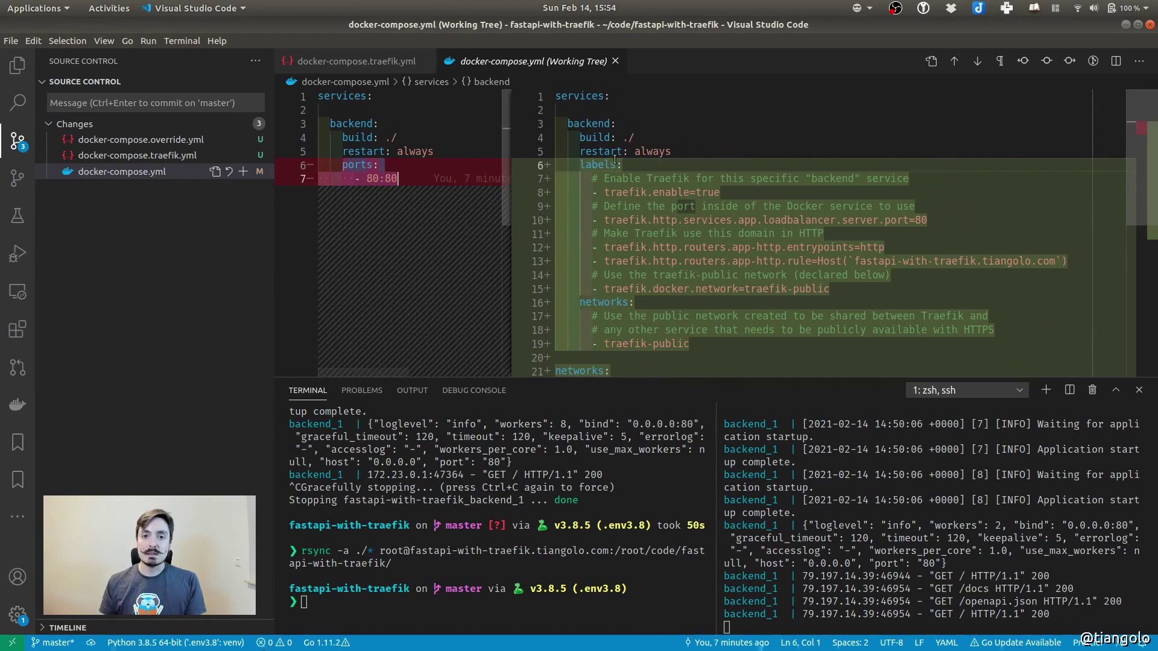
pyautogui.moveTo(581, 165); pyautogui.dragTo(838, 288)
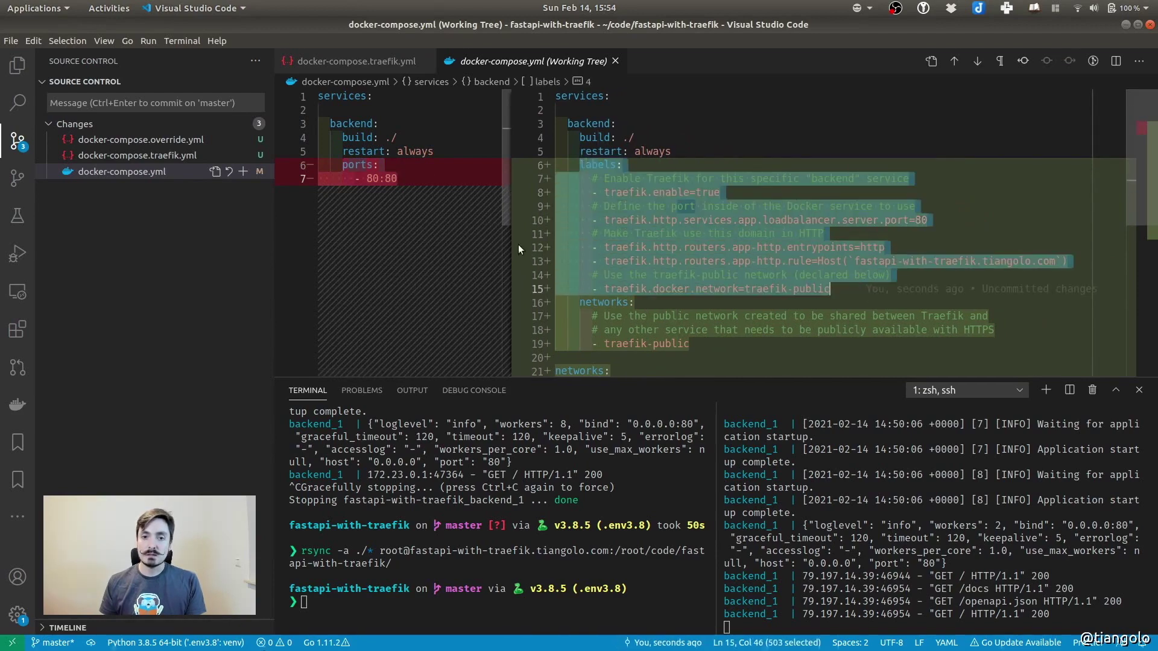
pyautogui.moveTo(508, 248); pyautogui.dragTo(487, 244)
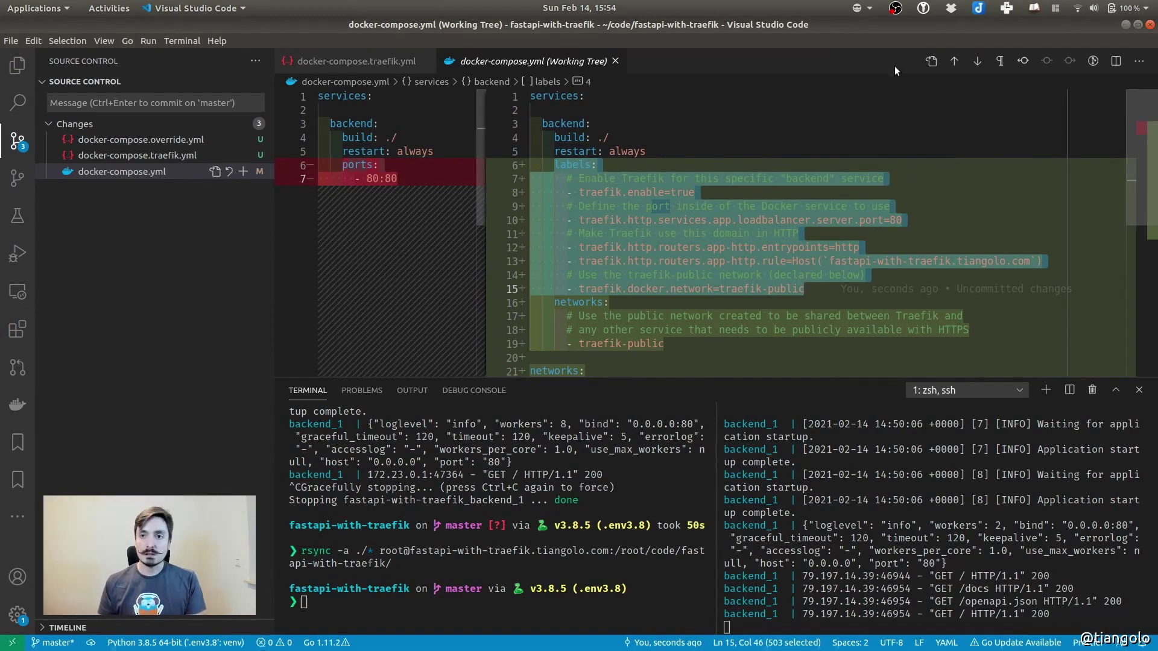
pyautogui.click(931, 61)
pyautogui.moveTo(355, 62); pyautogui.dragTo(338, 181)
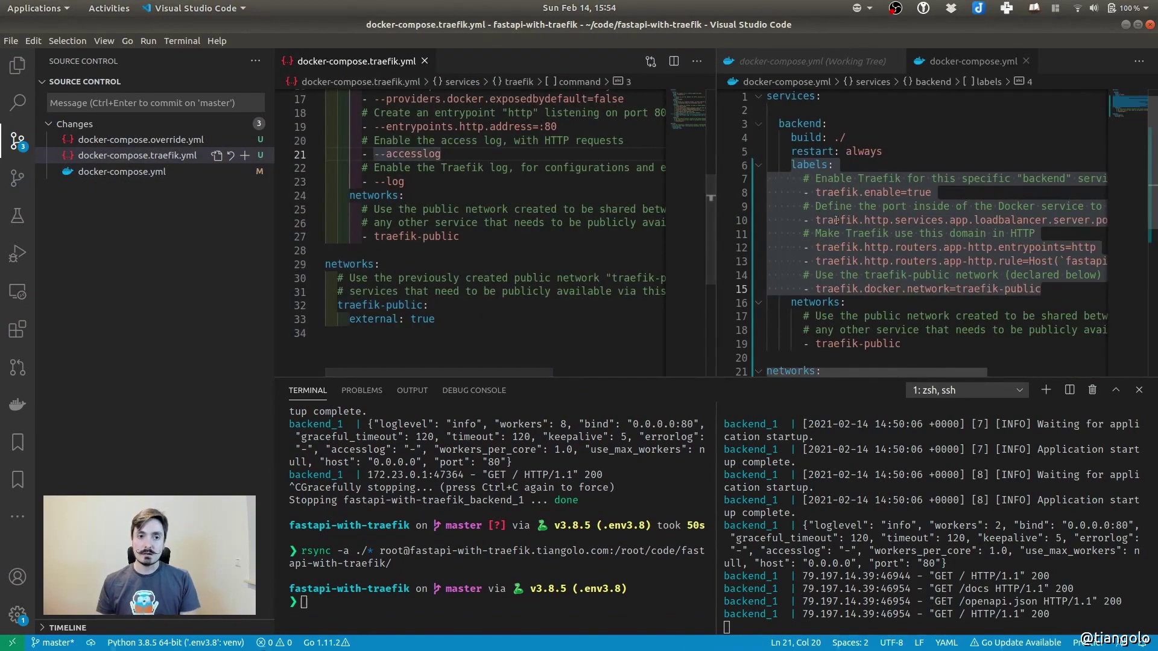
pyautogui.scroll(5, 493, 283)
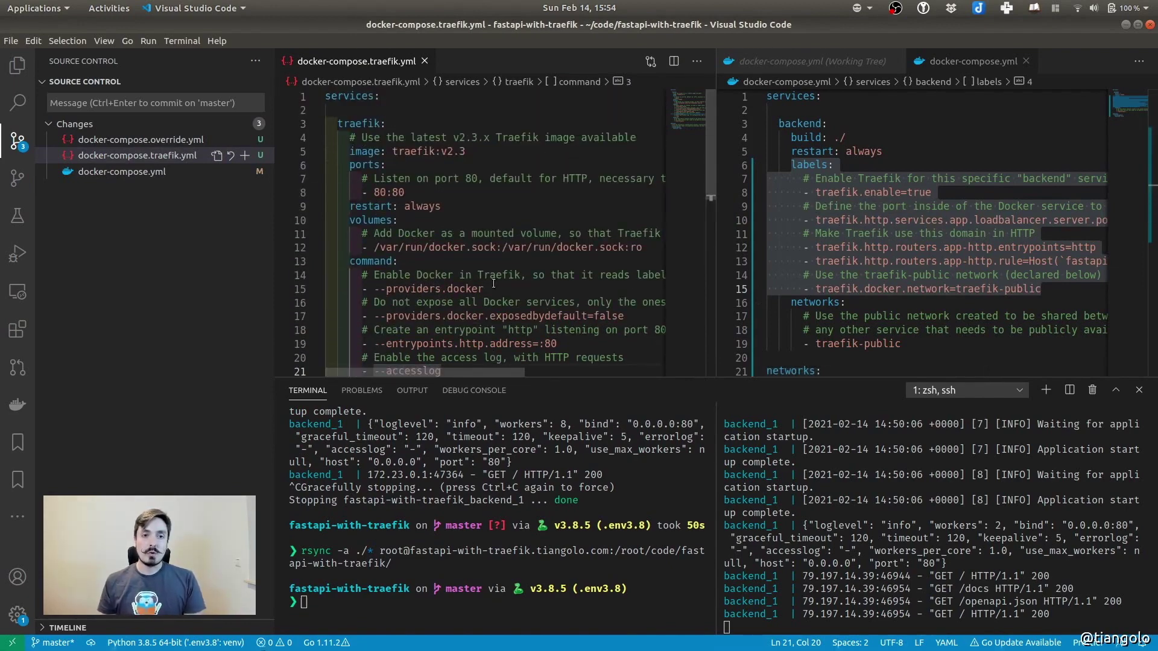
pyautogui.scroll(-2, 493, 283)
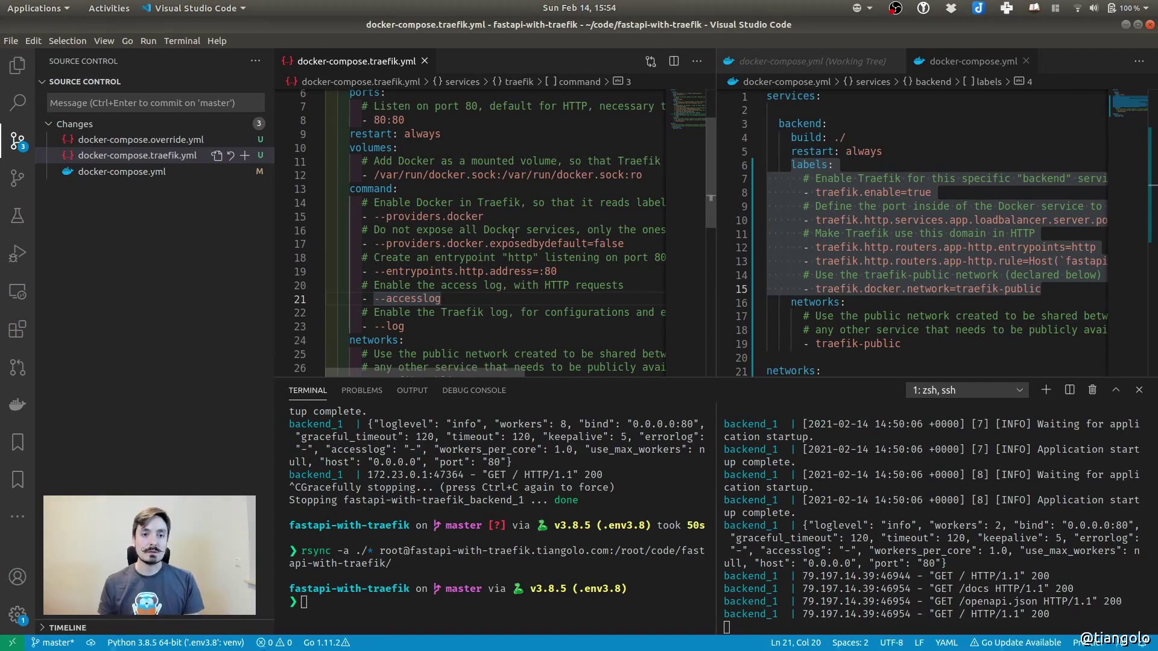
pyautogui.moveTo(362, 218); pyautogui.dragTo(499, 324)
pyautogui.click(512, 270)
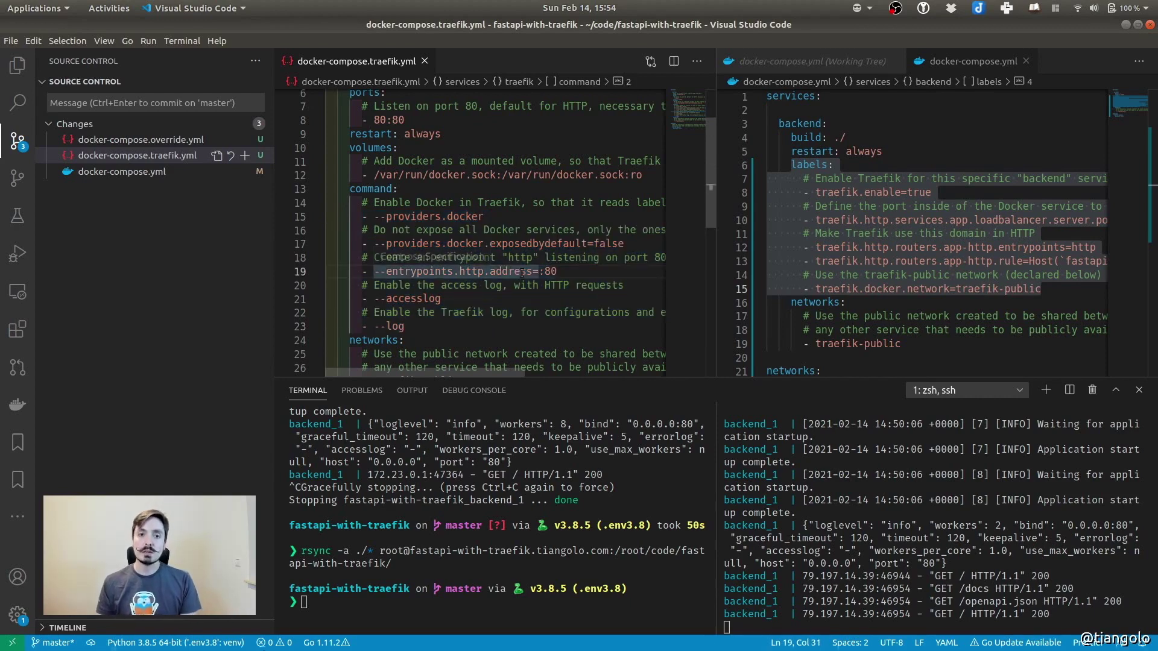
pyautogui.doubleClick(554, 271)
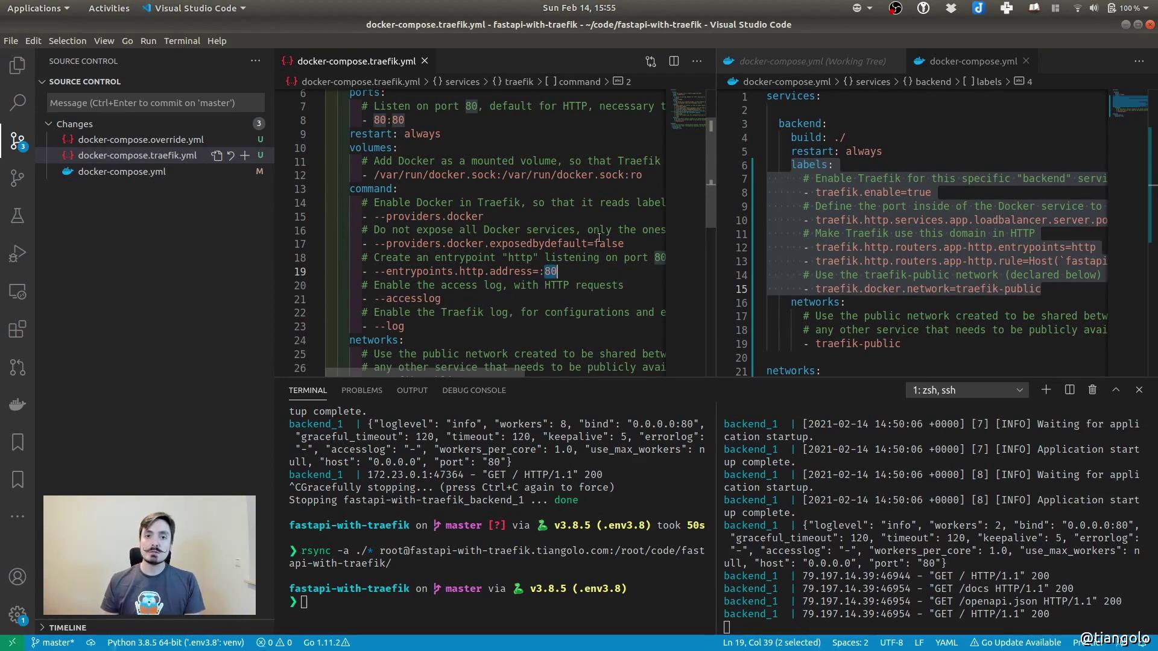
pyautogui.click(847, 192)
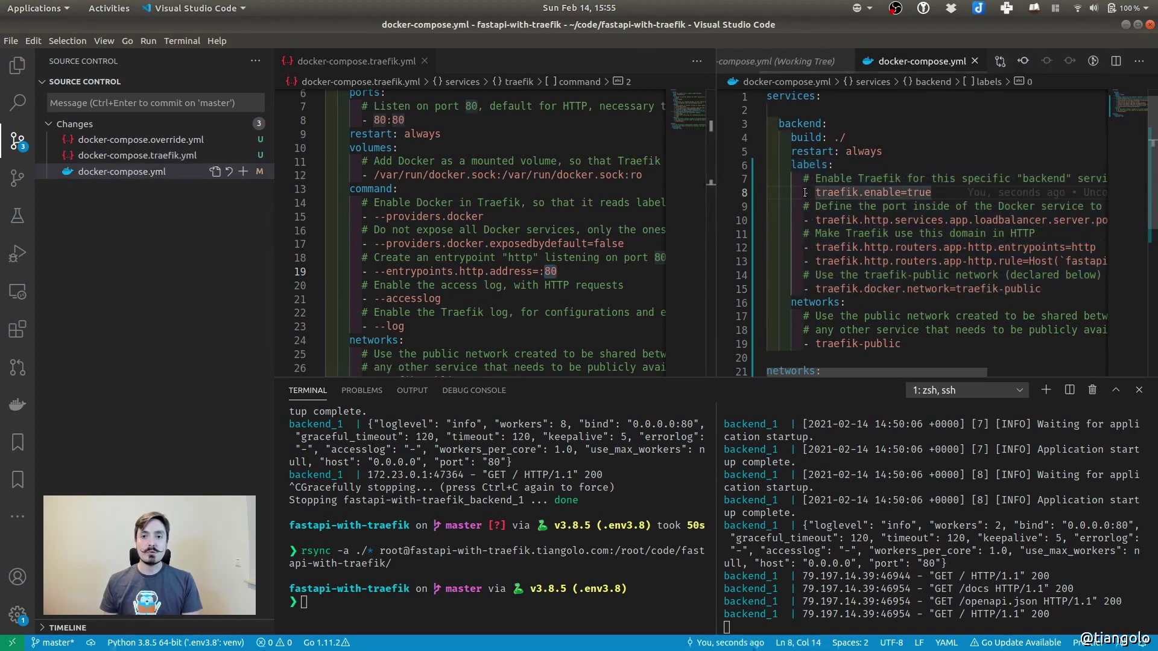
pyautogui.moveTo(791, 165); pyautogui.dragTo(901, 163)
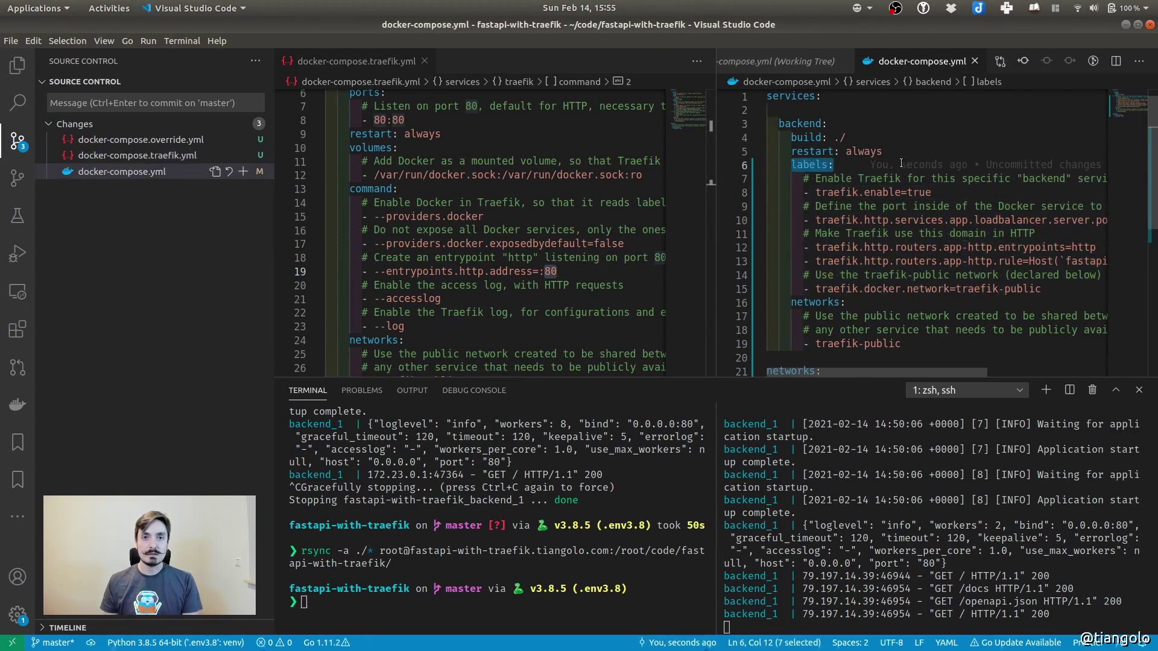
pyautogui.click(805, 192)
pyautogui.moveTo(808, 193); pyautogui.dragTo(1080, 288)
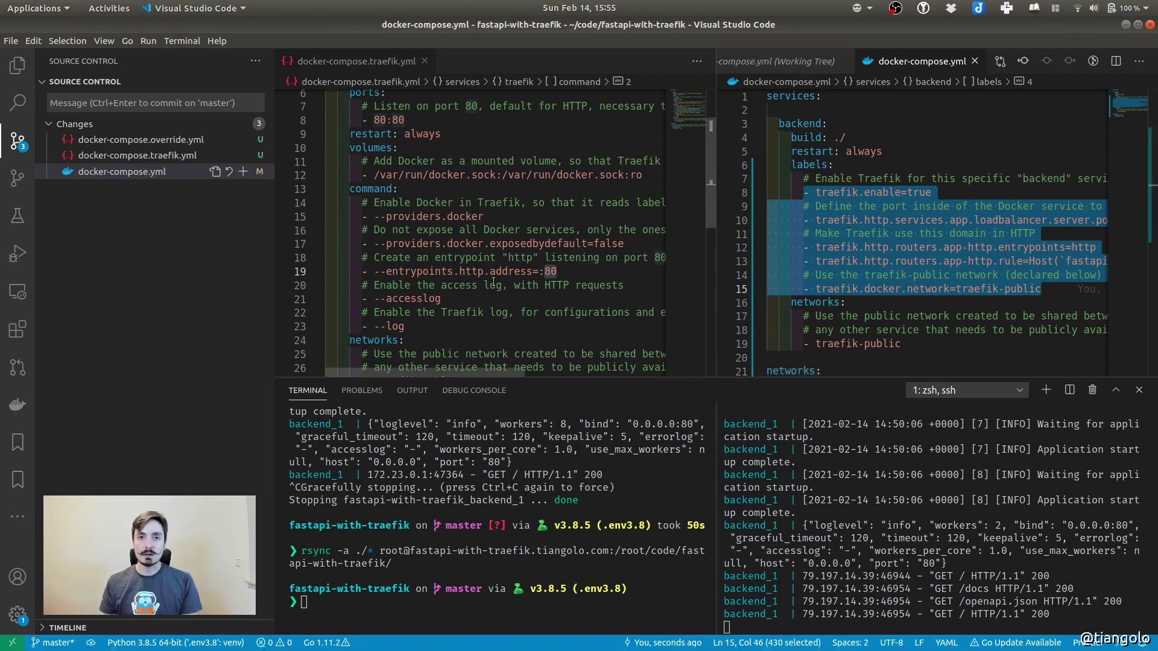
pyautogui.click(884, 220)
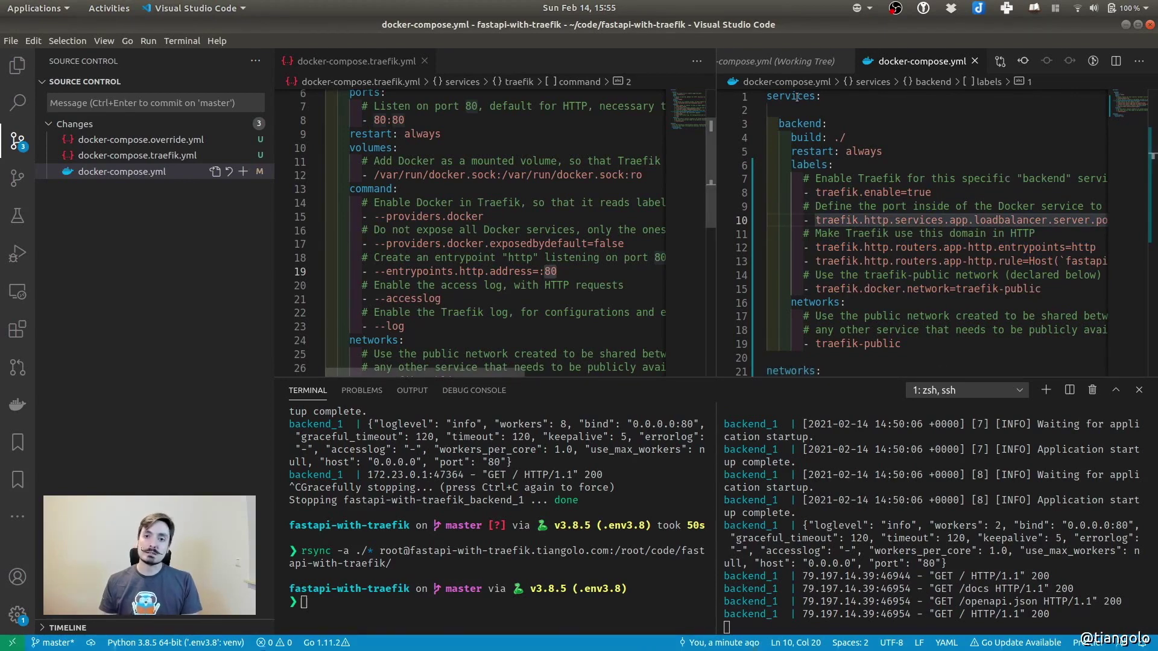
pyautogui.doubleClick(799, 123)
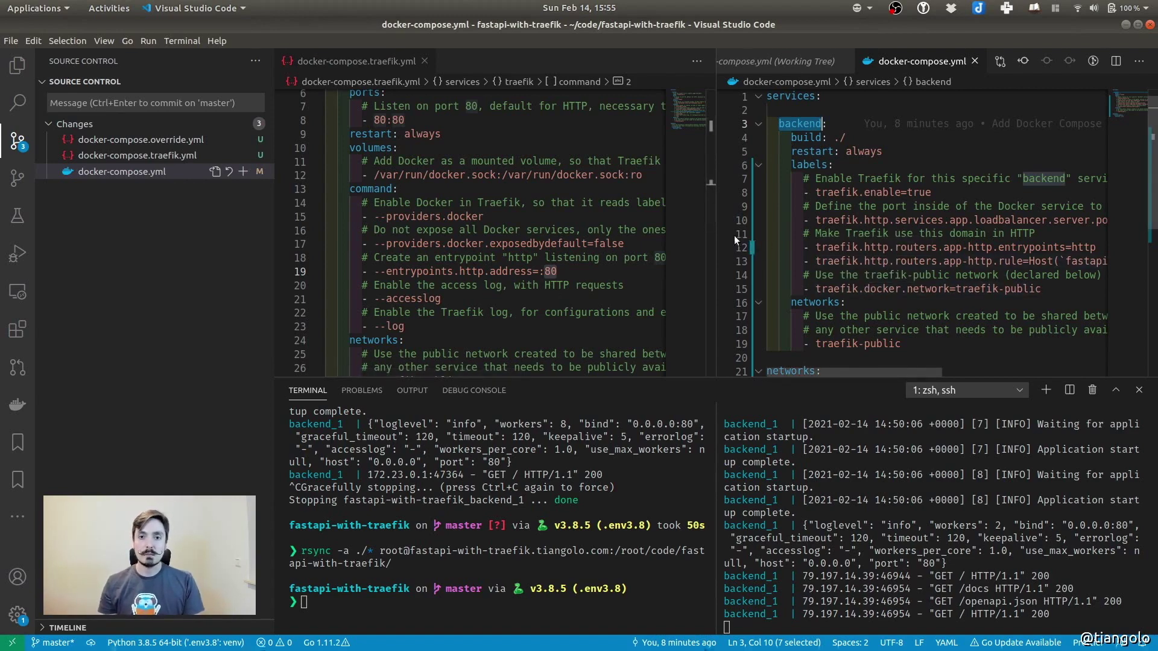
pyautogui.click(836, 193)
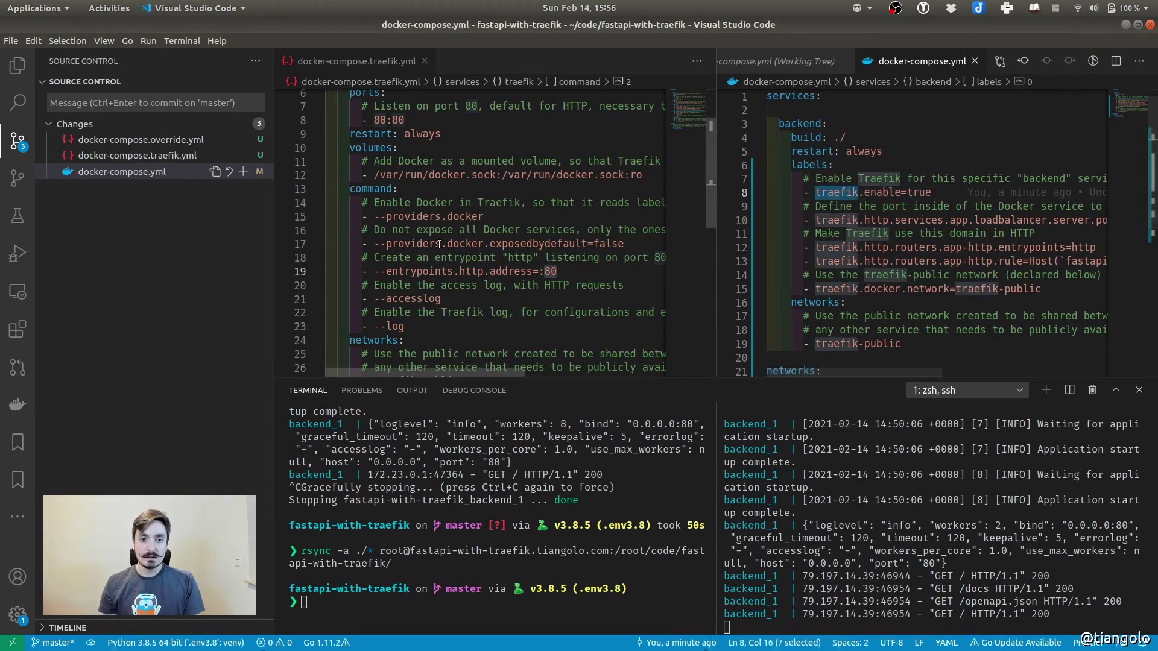
pyautogui.moveTo(386, 244); pyautogui.dragTo(449, 244)
pyautogui.keyDown('shift'); pyautogui.click(631, 242); pyautogui.keyUp('shift')
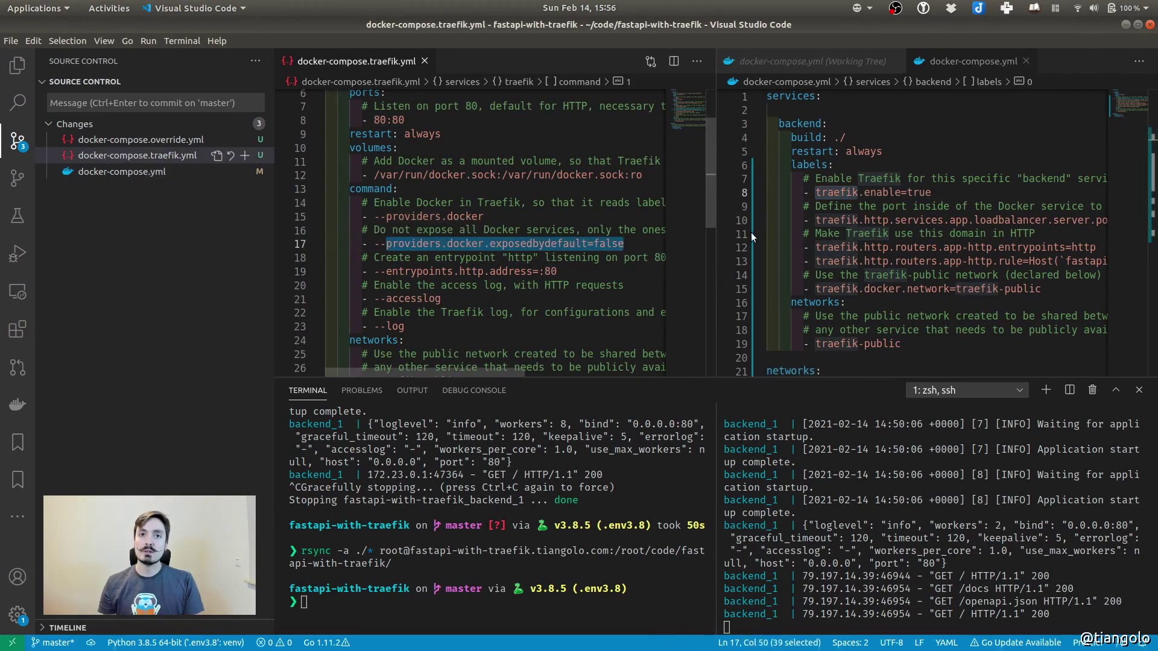
pyautogui.click(840, 234)
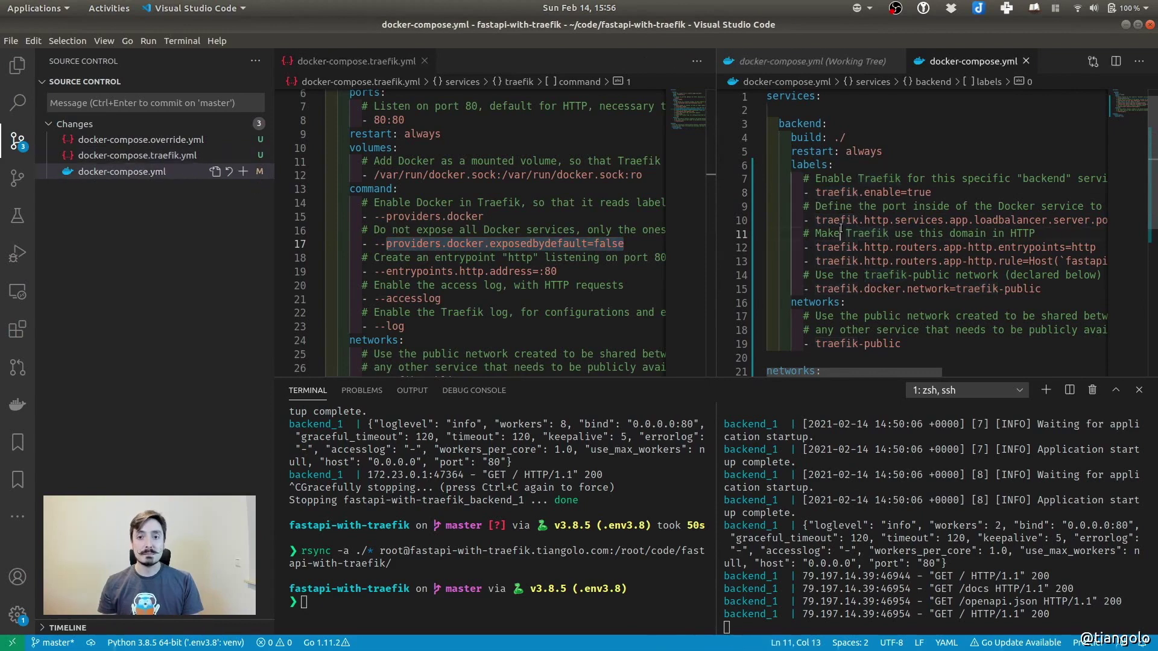
pyautogui.moveTo(815, 192); pyautogui.dragTo(947, 194)
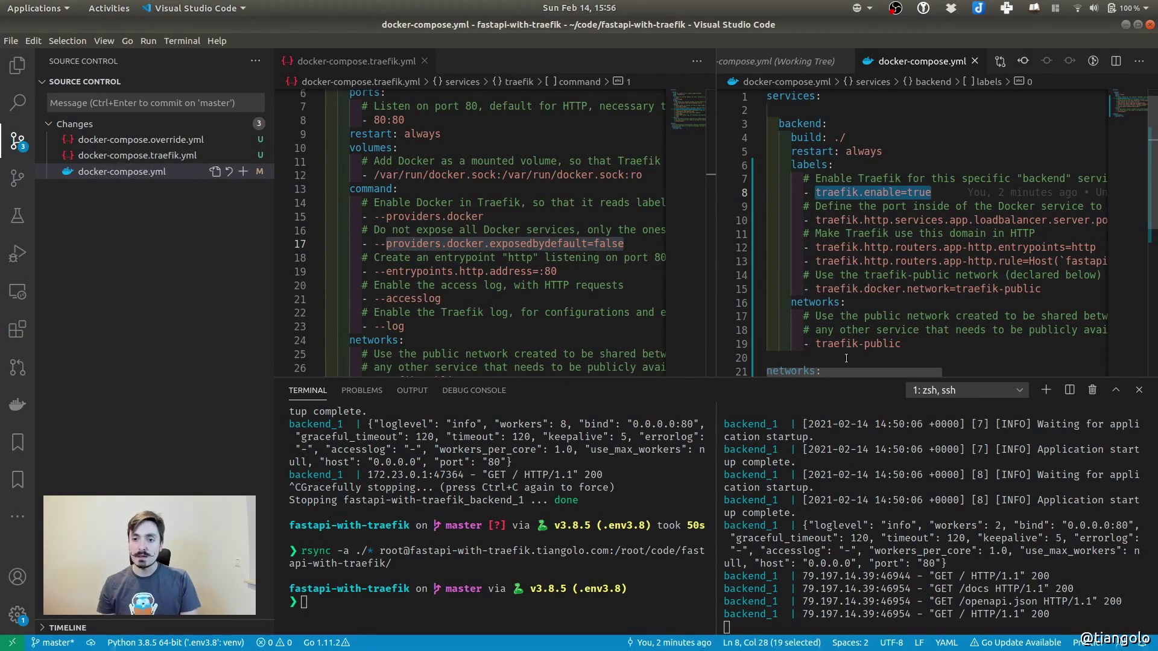
pyautogui.moveTo(846, 367); pyautogui.dragTo(878, 371)
pyautogui.click(799, 219)
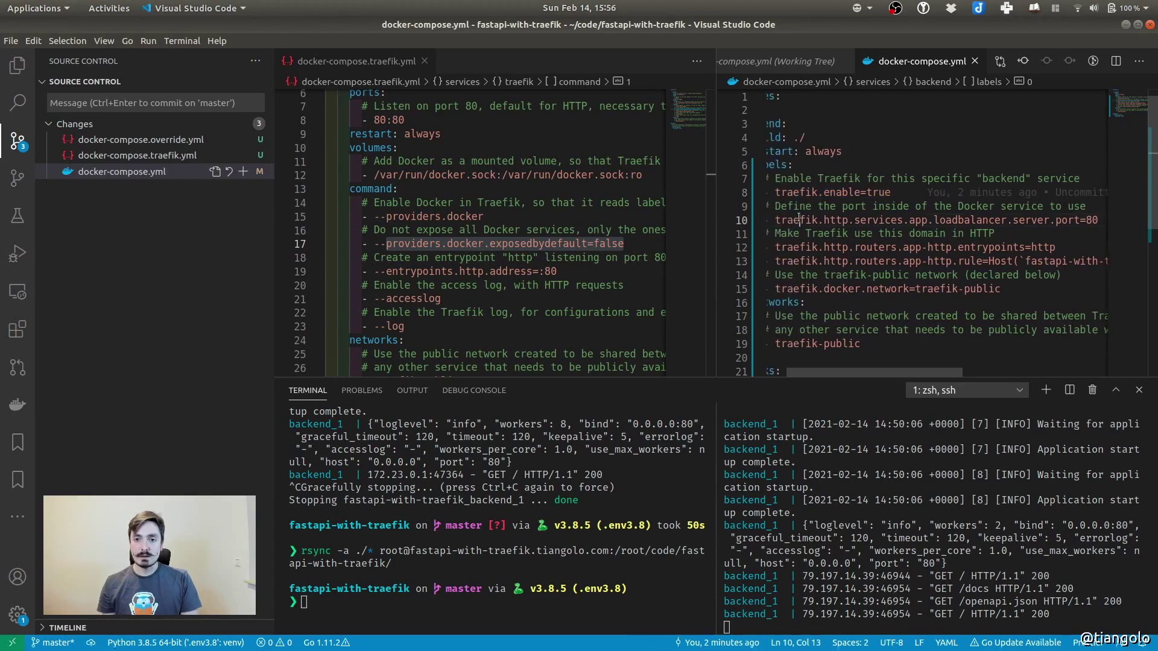
pyautogui.doubleClick(835, 220)
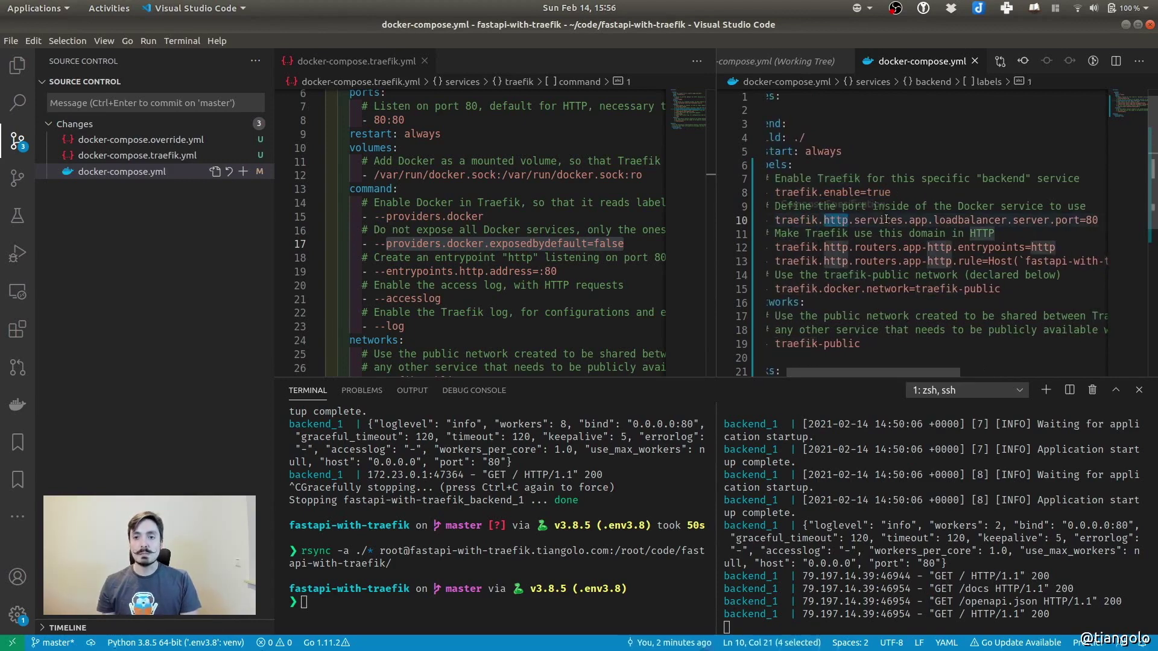
pyautogui.doubleClick(921, 220)
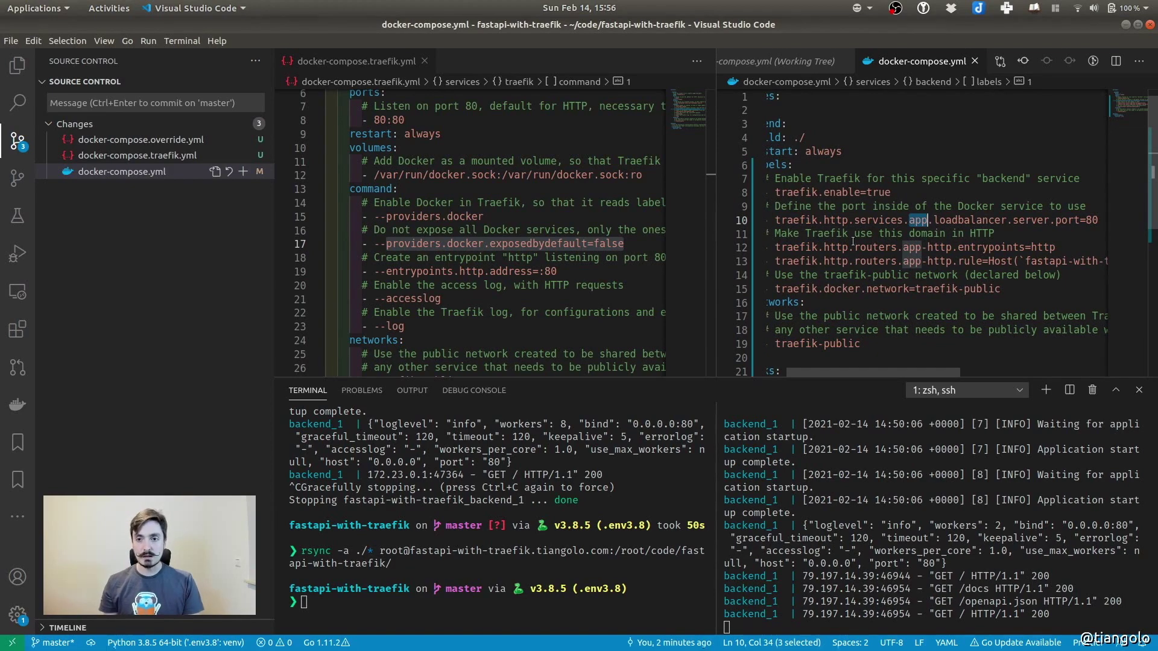
pyautogui.doubleClick(872, 220)
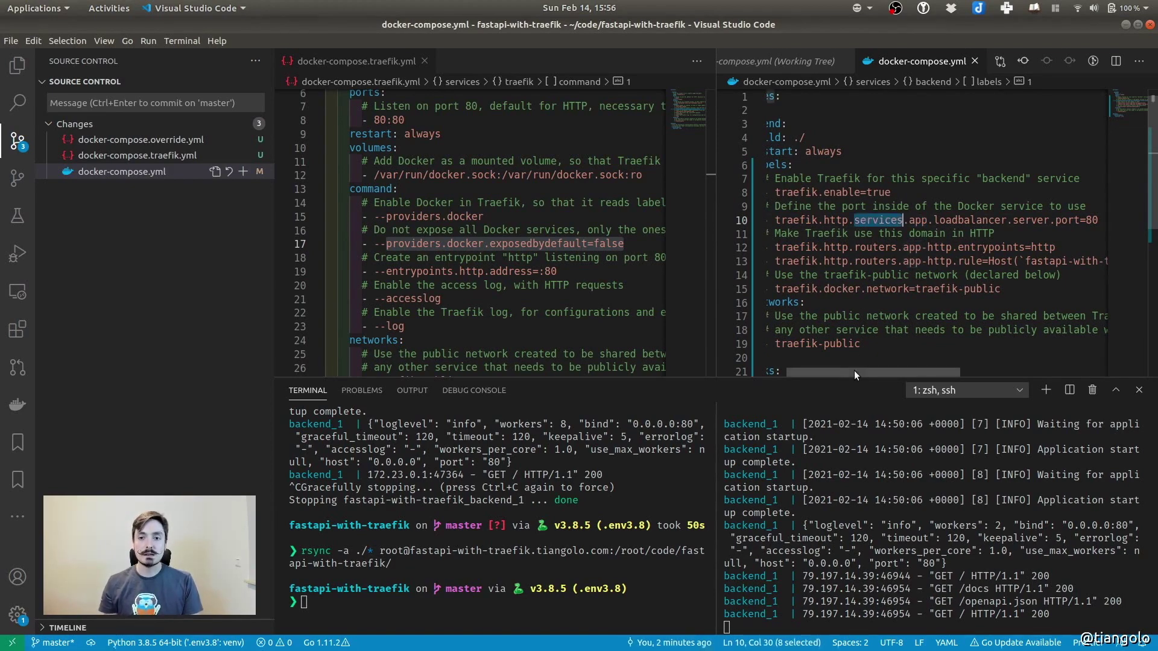
pyautogui.moveTo(854, 371); pyautogui.dragTo(790, 370)
pyautogui.click(790, 96)
pyautogui.doubleClick(790, 96)
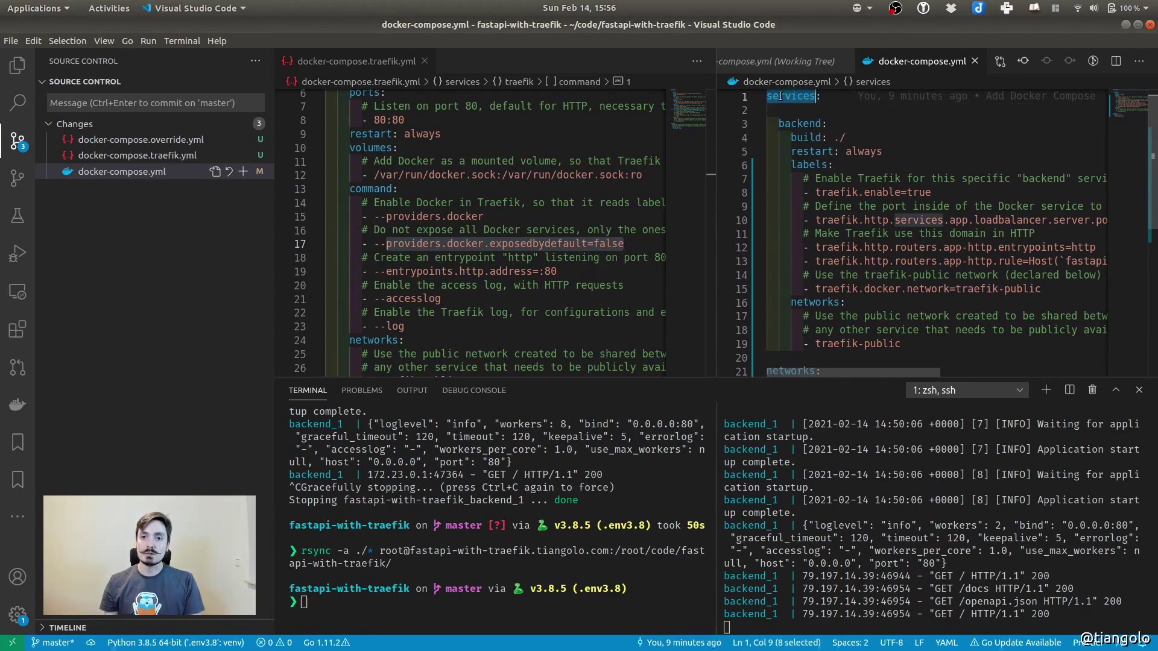
pyautogui.moveTo(791, 99)
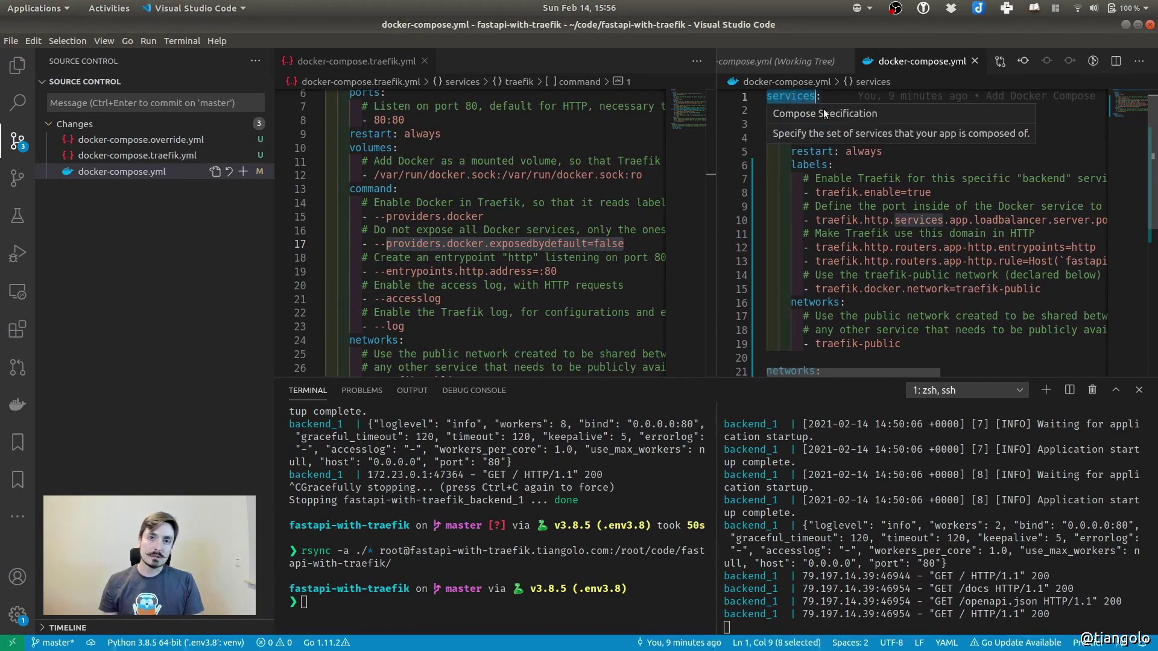
pyautogui.doubleClick(918, 221)
pyautogui.moveTo(918, 223)
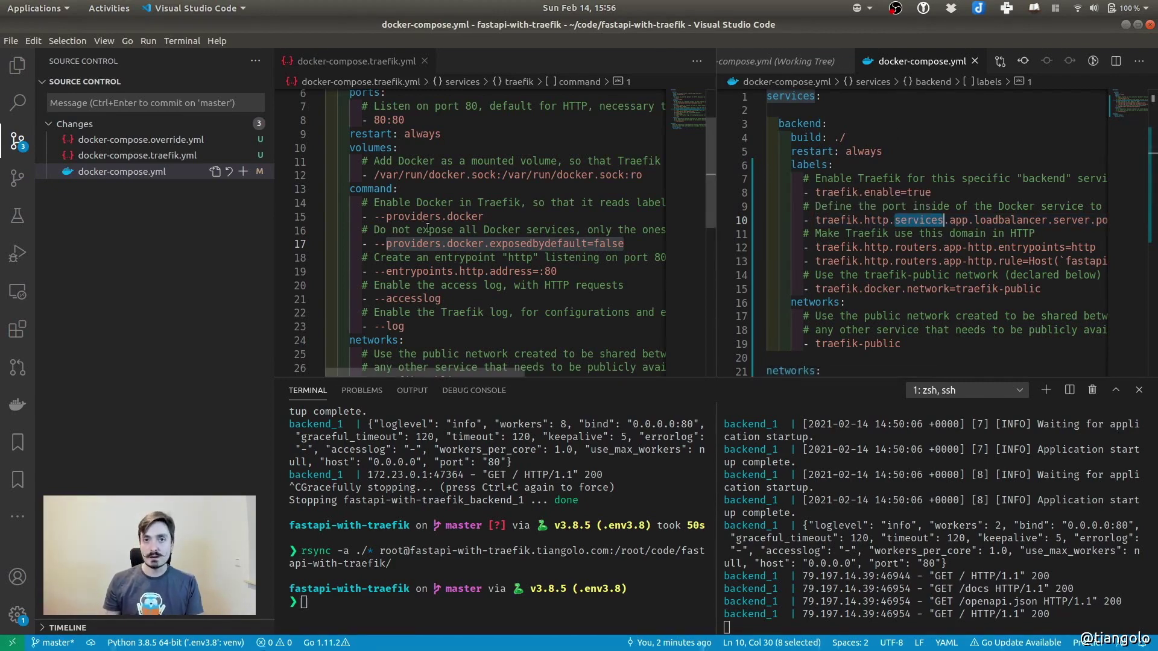
pyautogui.hscroll(2, 901, 225)
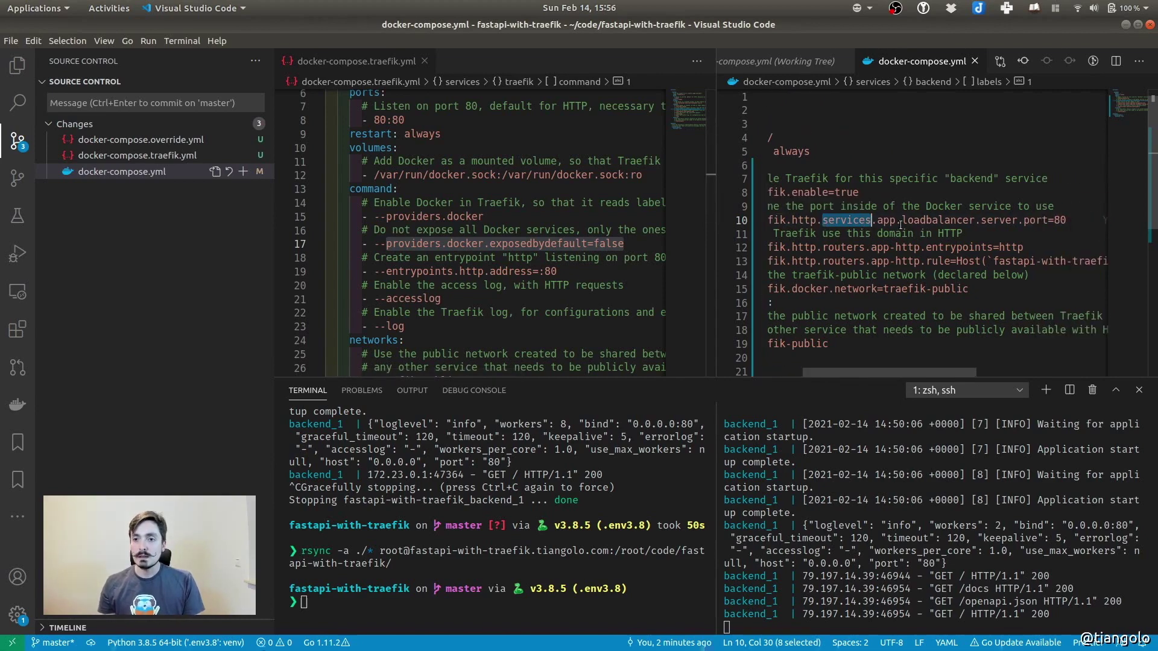
pyautogui.doubleClick(1060, 220)
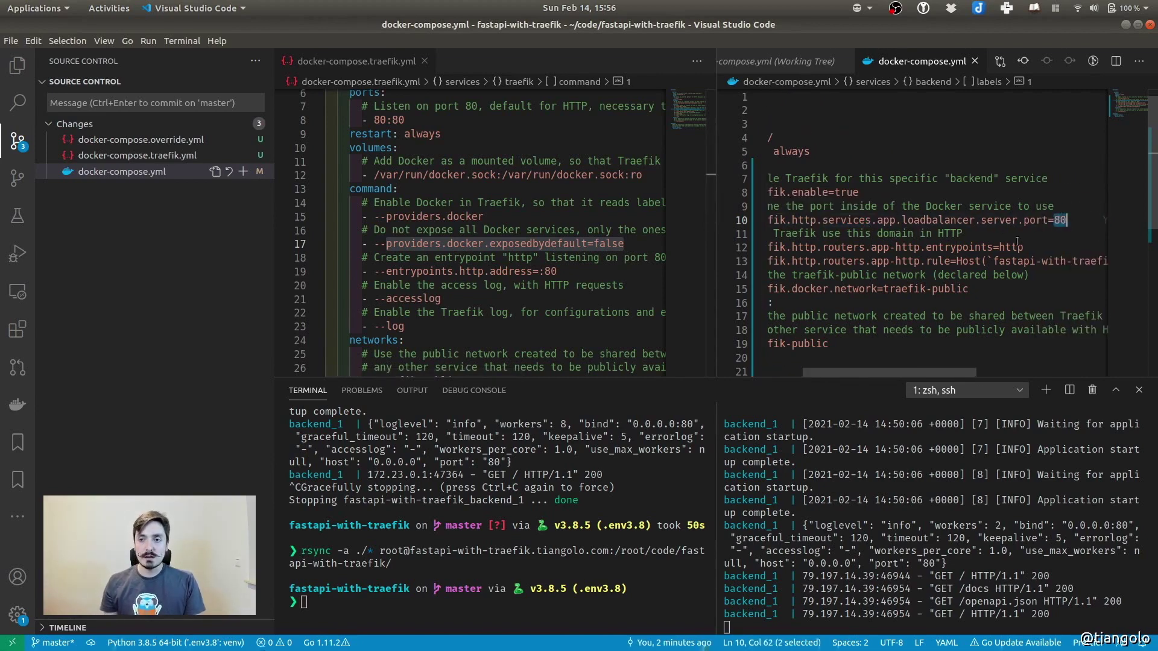
pyautogui.hscroll(-2, 889, 261)
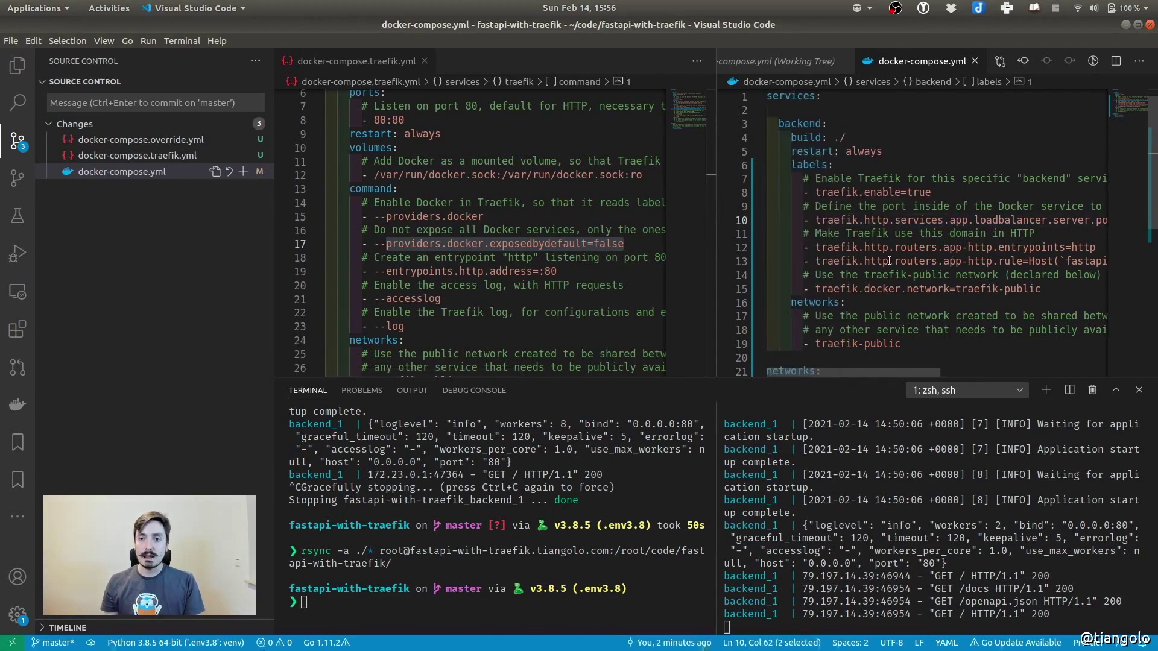
pyautogui.hscroll(2, 1006, 248)
pyautogui.doubleClick(1005, 246)
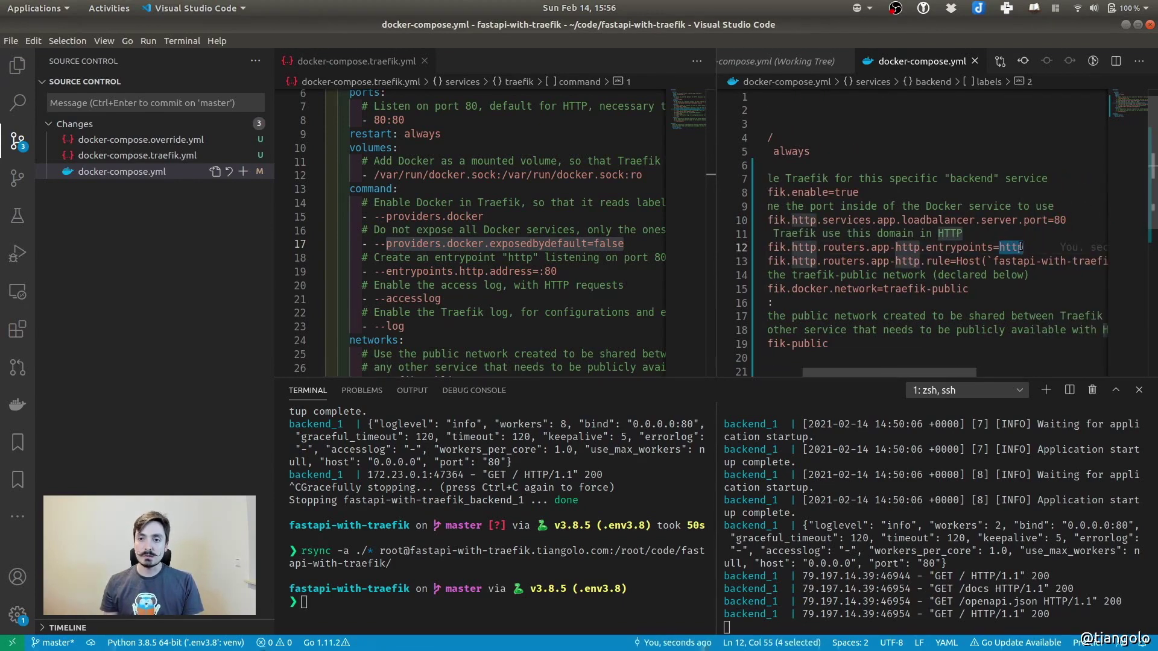
pyautogui.doubleClick(468, 270)
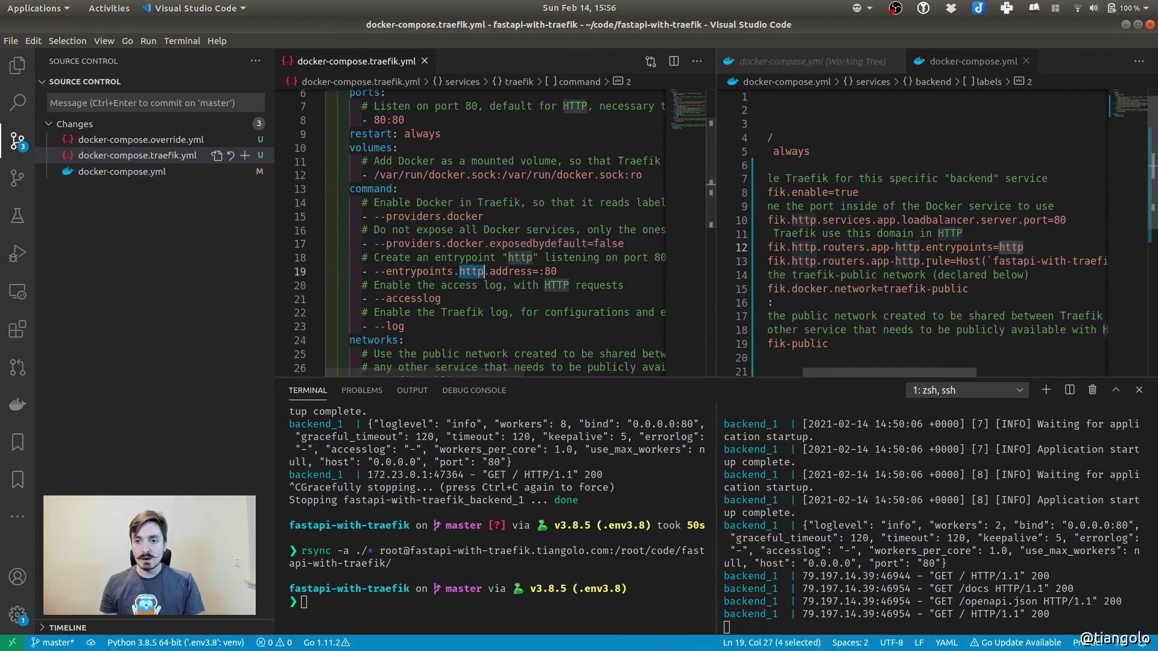
pyautogui.click(879, 263)
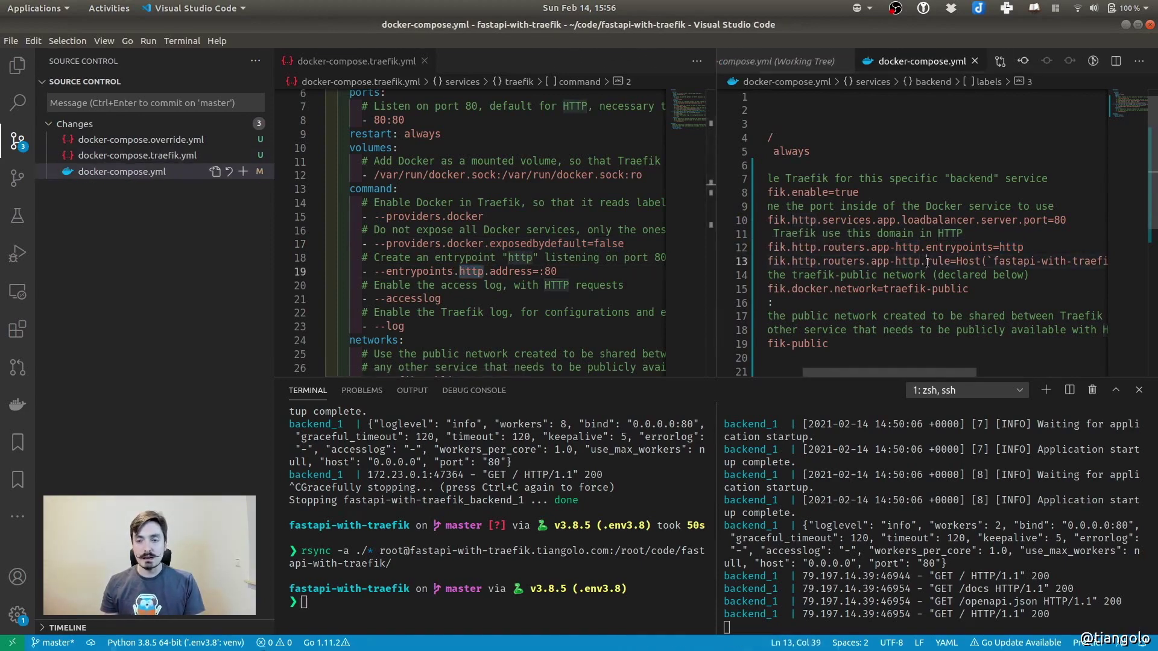
pyautogui.doubleClick(844, 261)
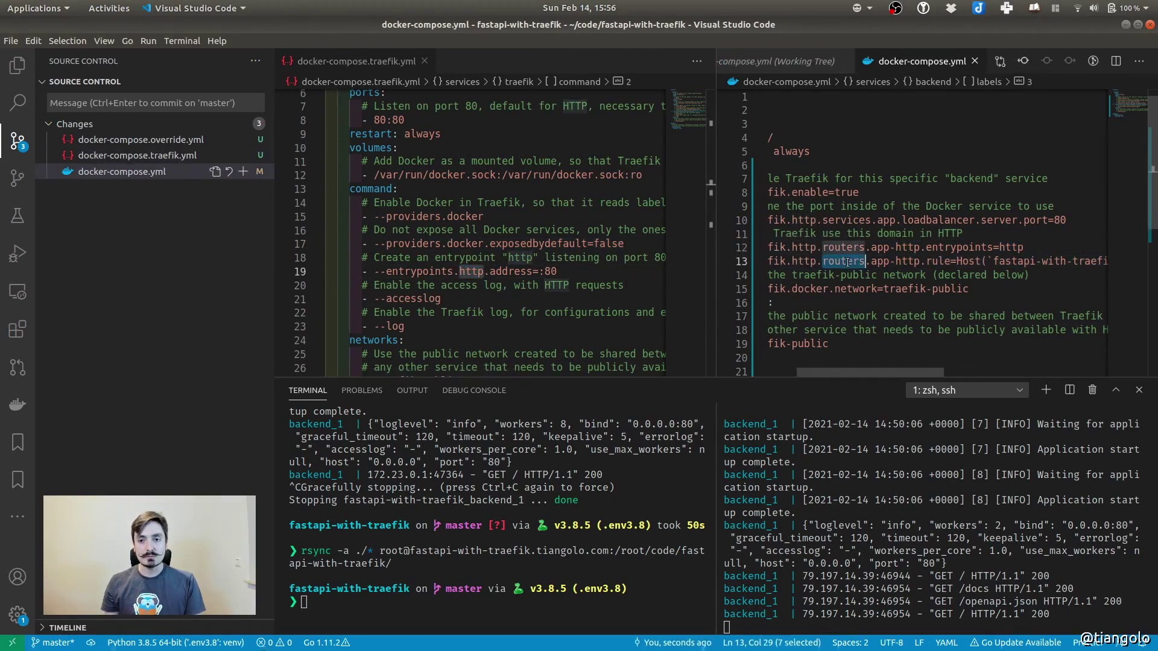
pyautogui.doubleClick(881, 262)
pyautogui.moveTo(897, 263); pyautogui.dragTo(904, 270)
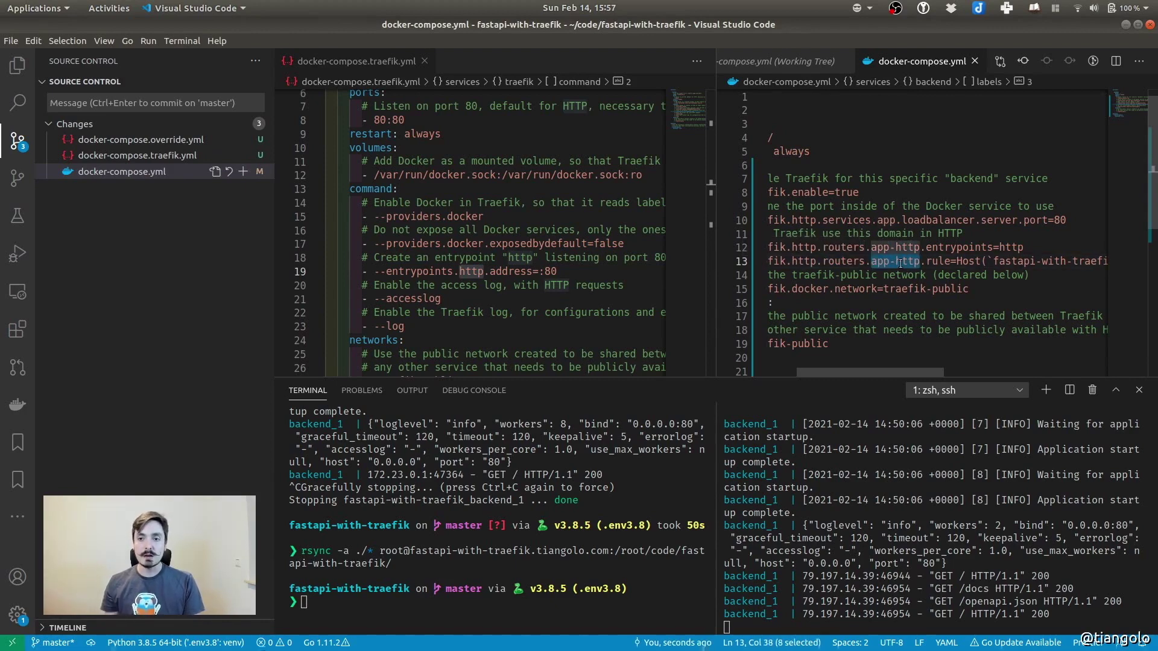
pyautogui.doubleClick(939, 261)
pyautogui.hscroll(3, 928, 268)
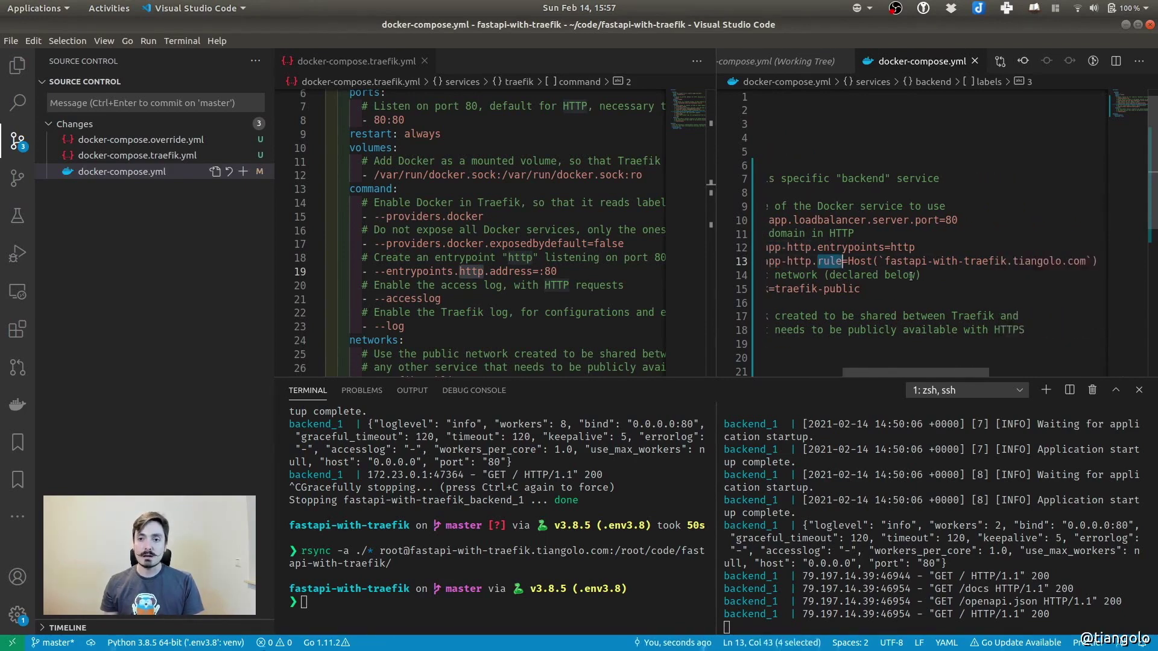
pyautogui.hscroll(1, 910, 276)
pyautogui.doubleClick(826, 258)
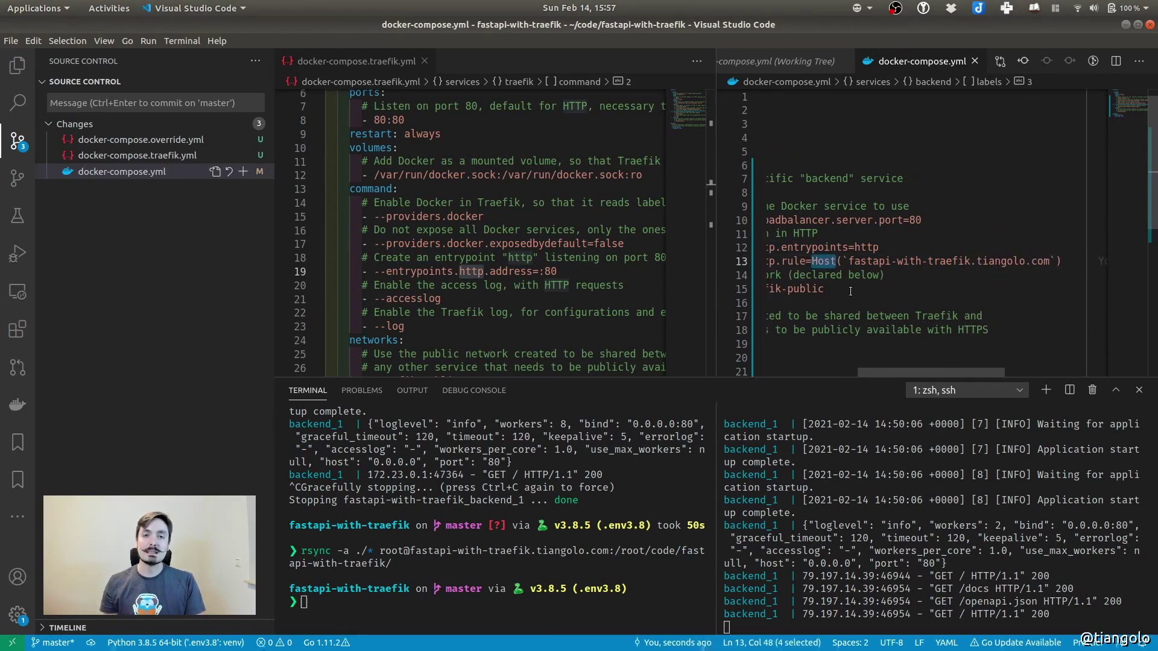
pyautogui.moveTo(848, 260); pyautogui.dragTo(1048, 260)
pyautogui.hscroll(-5, 789, 190)
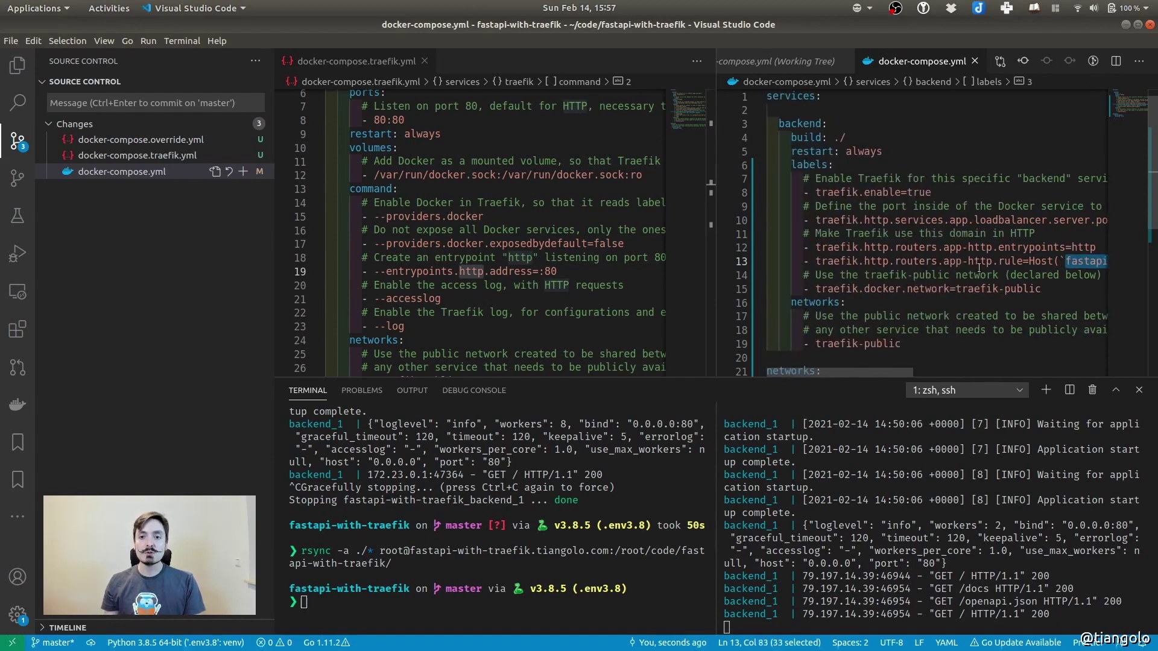
pyautogui.moveTo(779, 130); pyautogui.dragTo(823, 124)
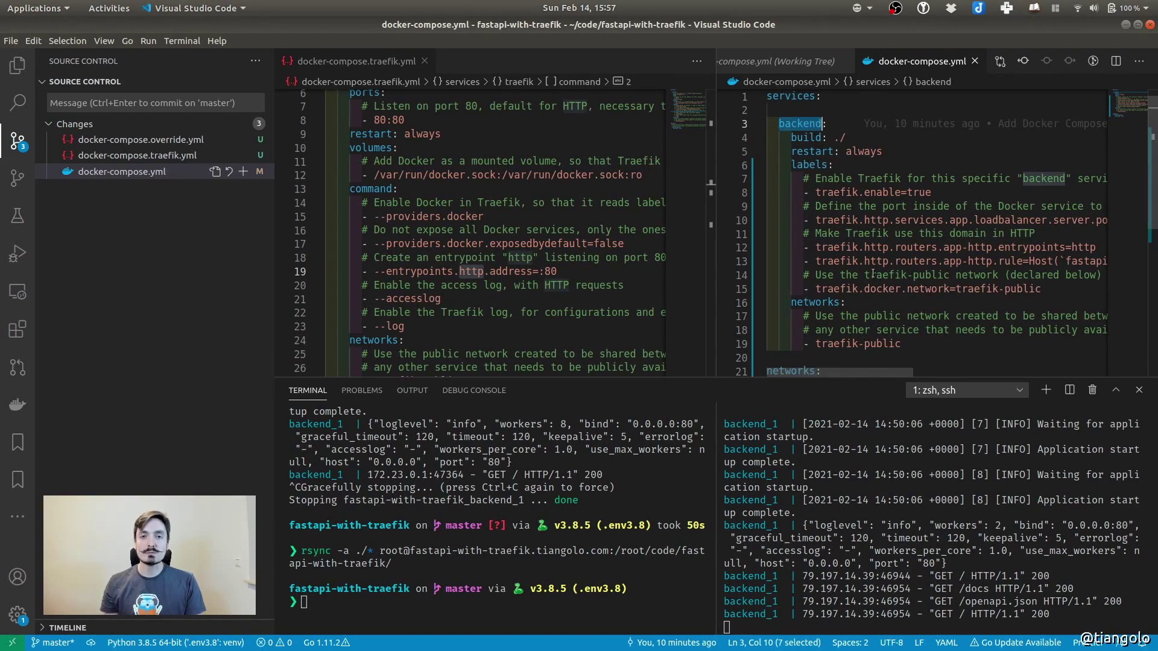
pyautogui.moveTo(805, 261); pyautogui.dragTo(1071, 261)
pyautogui.moveTo(1069, 260)
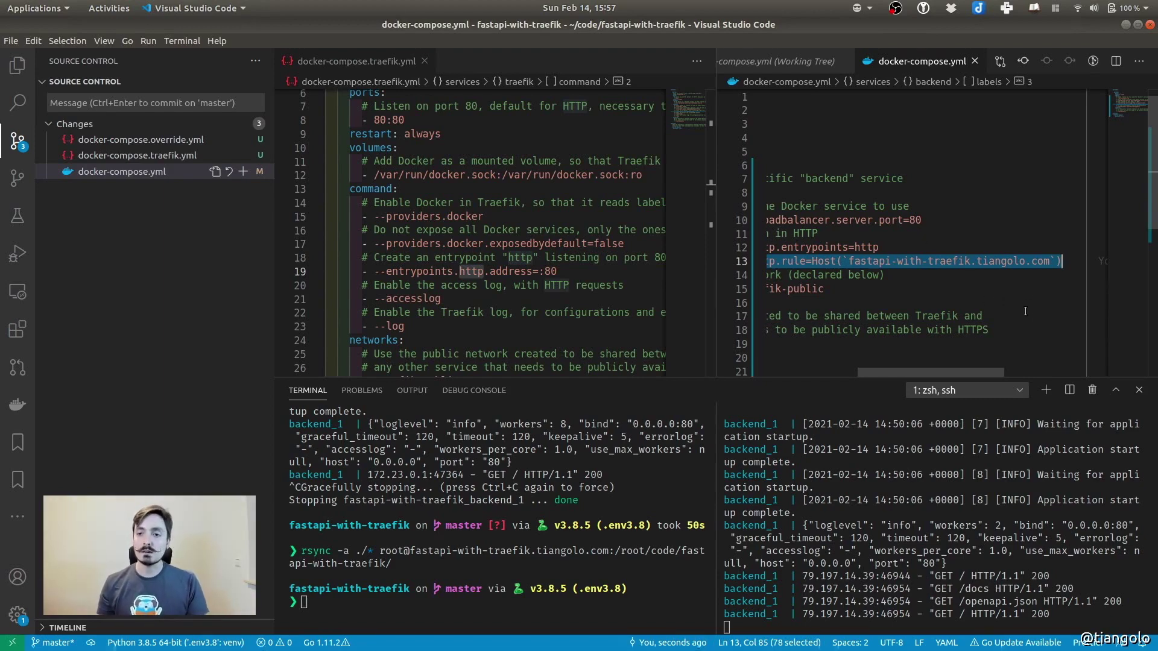
pyautogui.hscroll(-5, 998, 278)
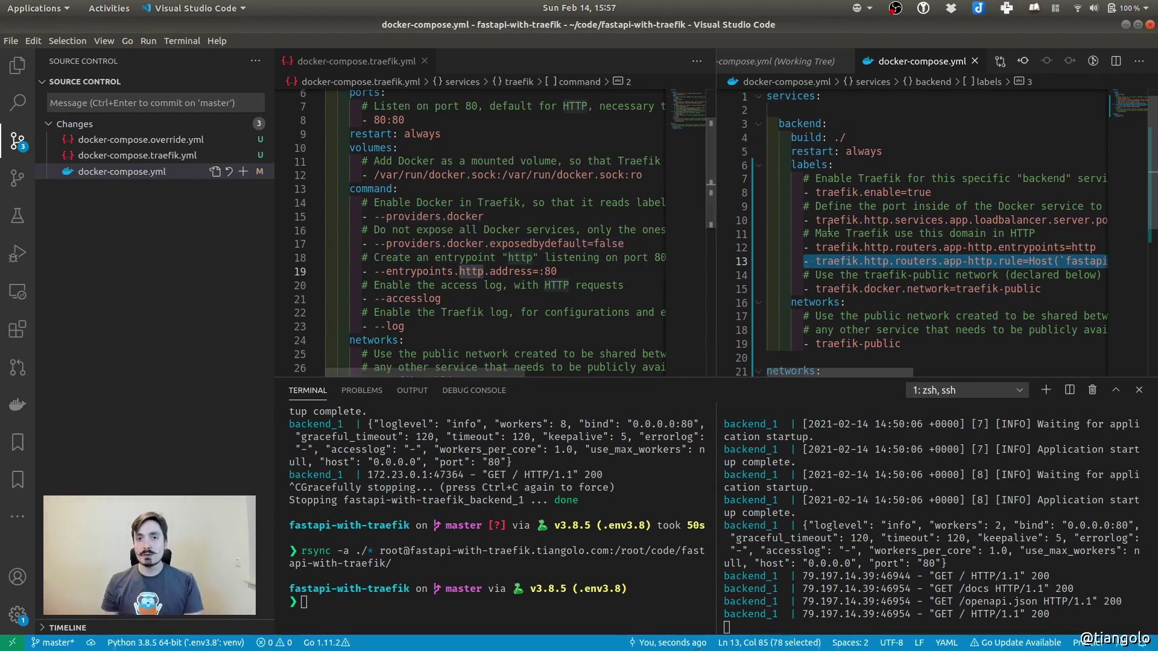
pyautogui.moveTo(804, 192); pyautogui.dragTo(1043, 289)
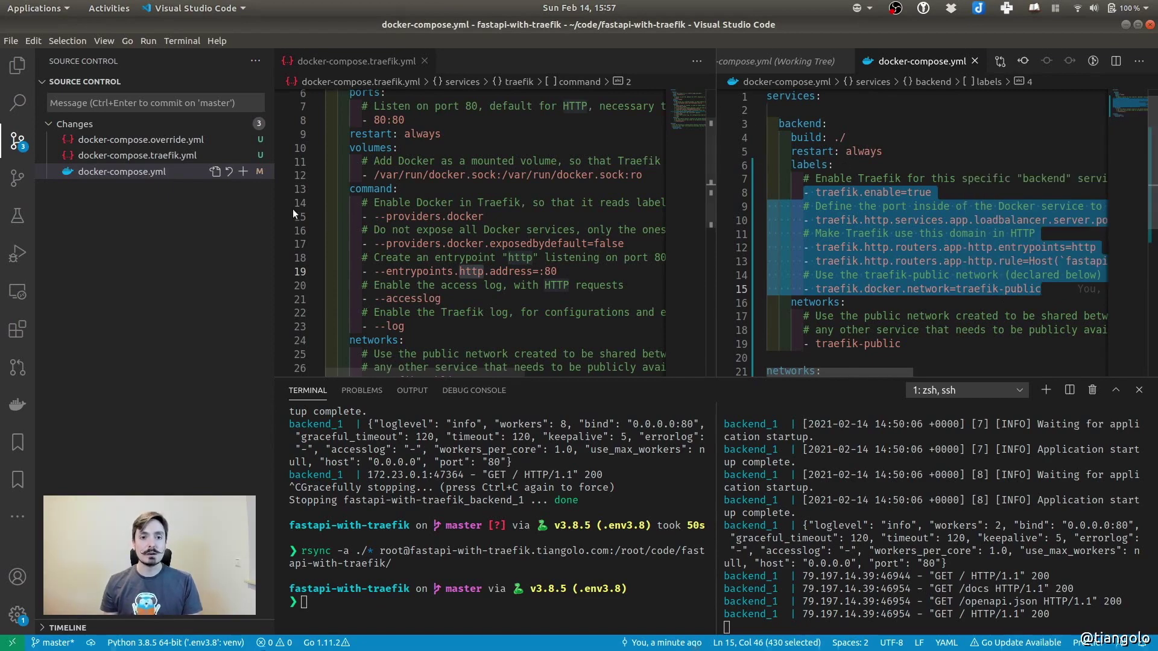
# Point out the Docker socket volume mount, the backend's Traefik labels and the Host rule domain
pyautogui.click(363, 174)
pyautogui.moveTo(363, 174); pyautogui.dragTo(643, 175)
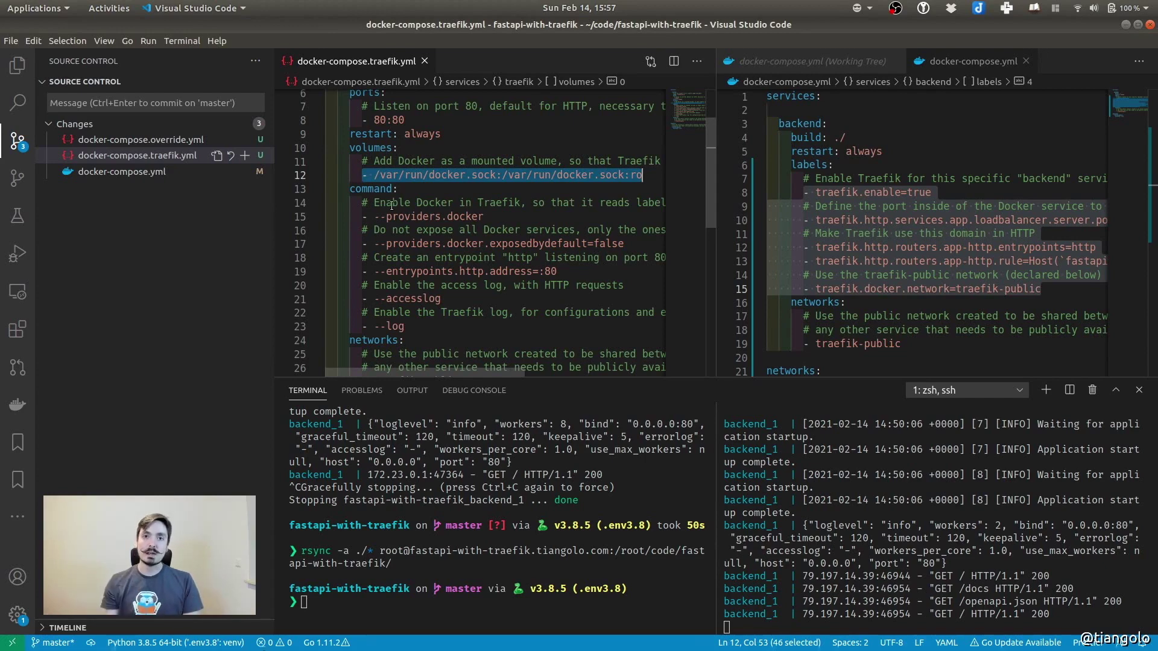
pyautogui.moveTo(803, 192); pyautogui.dragTo(1053, 288)
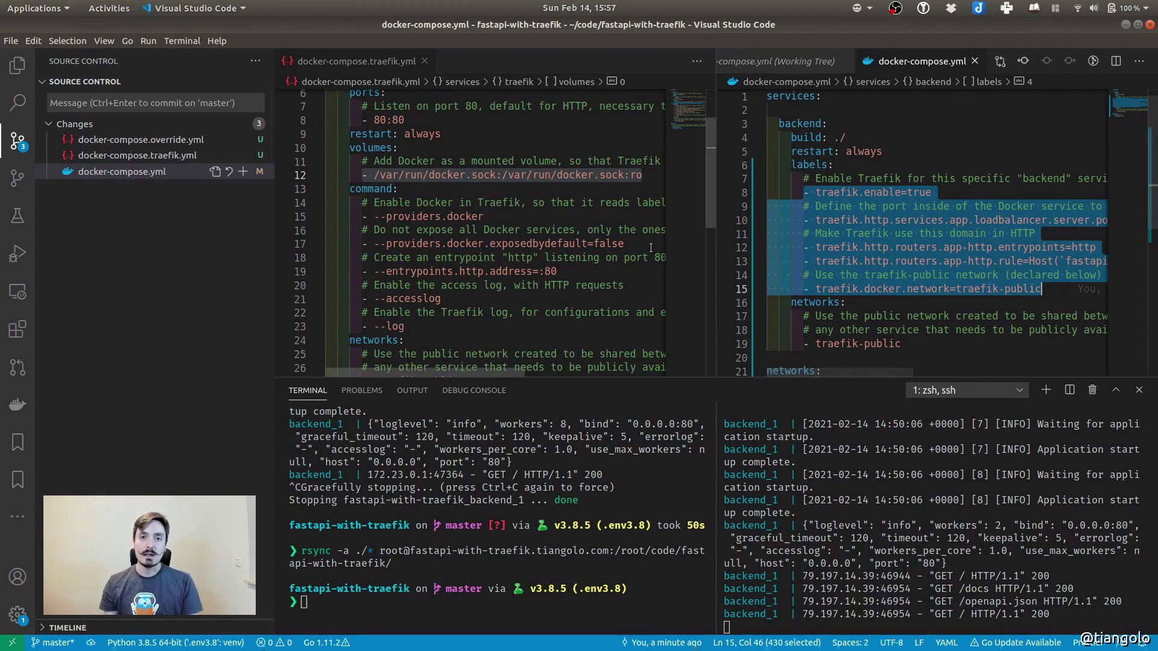
pyautogui.hscroll(3, 844, 253)
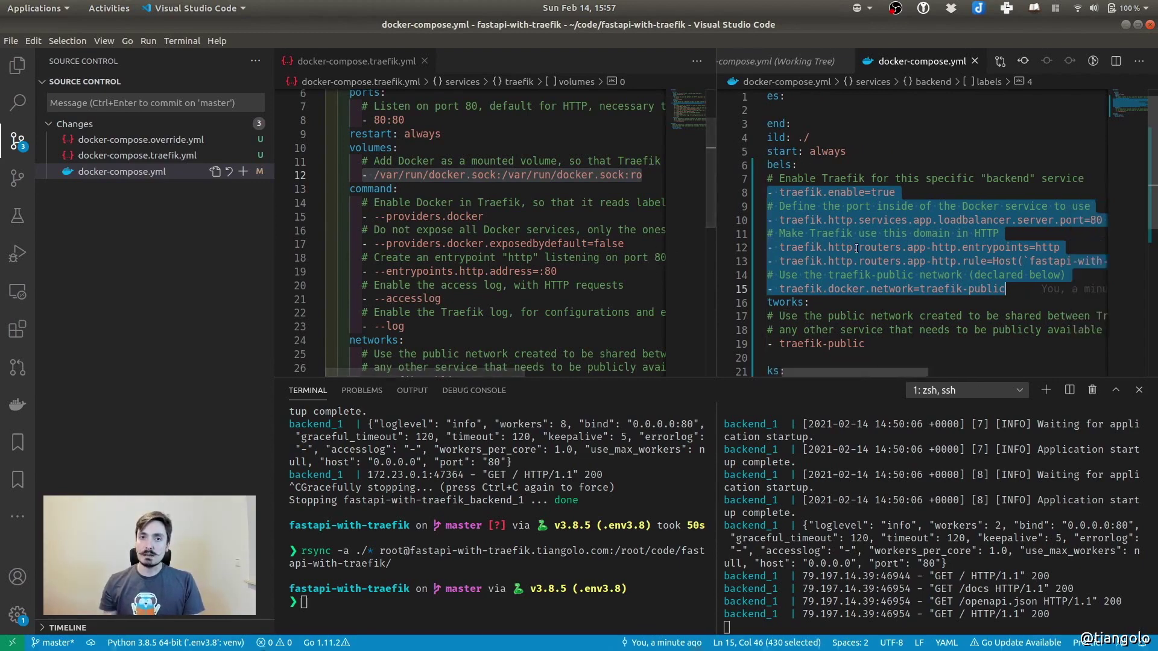
pyautogui.hscroll(6, 940, 261)
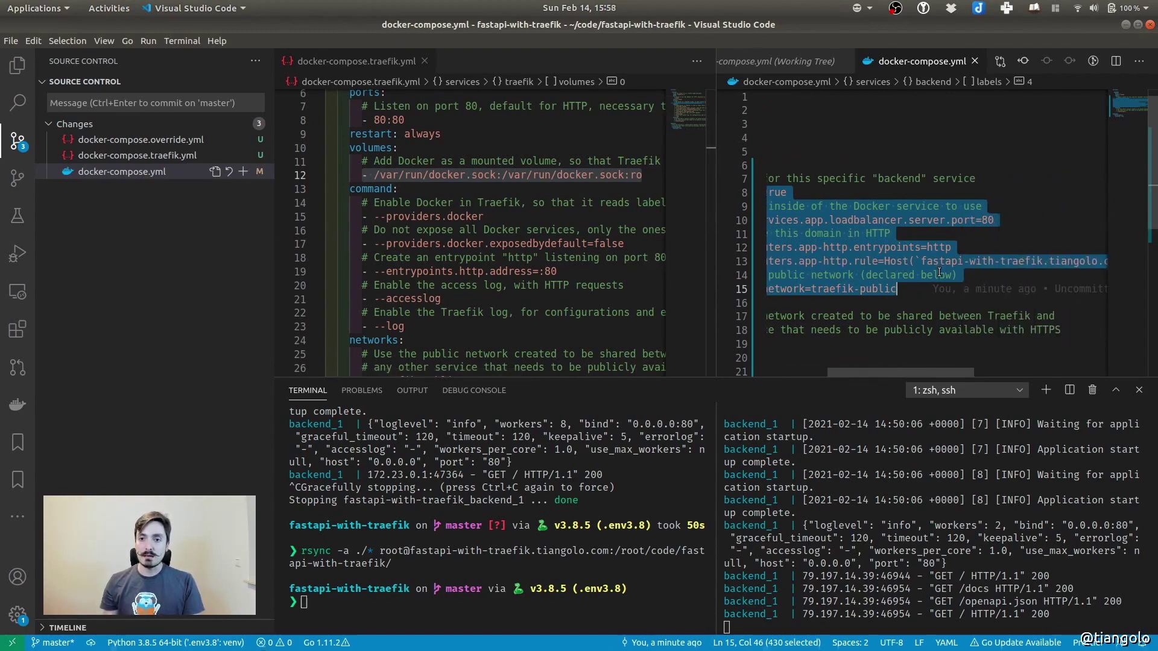
pyautogui.moveTo(917, 373); pyautogui.dragTo(929, 374)
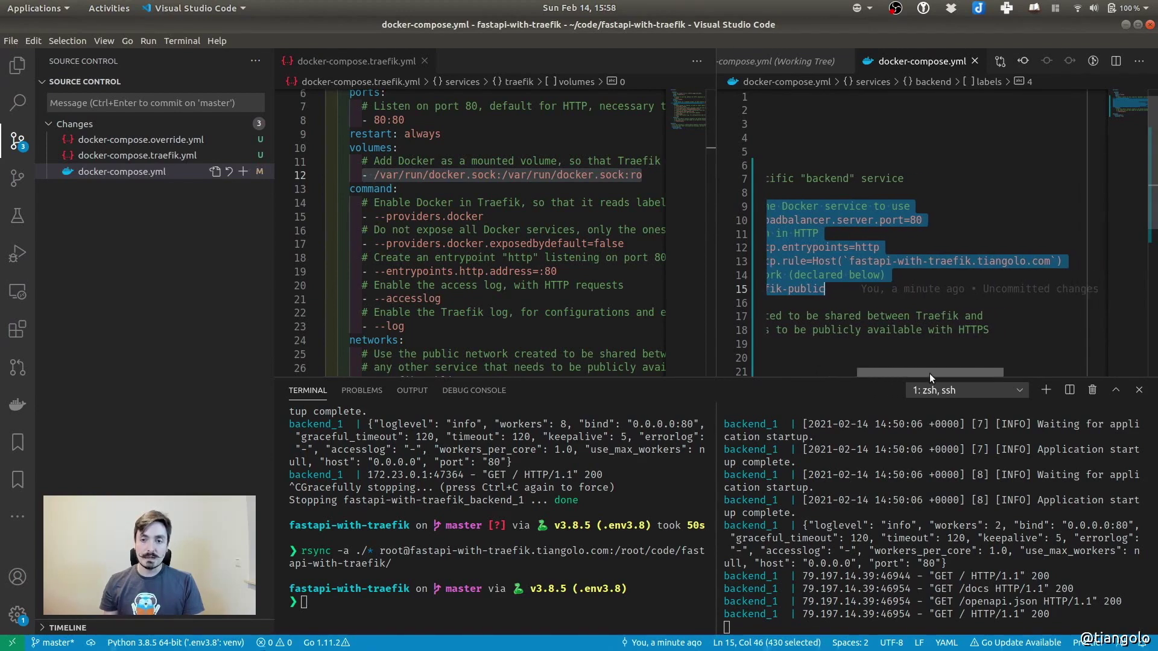
pyautogui.click(883, 288)
pyautogui.moveTo(869, 271)
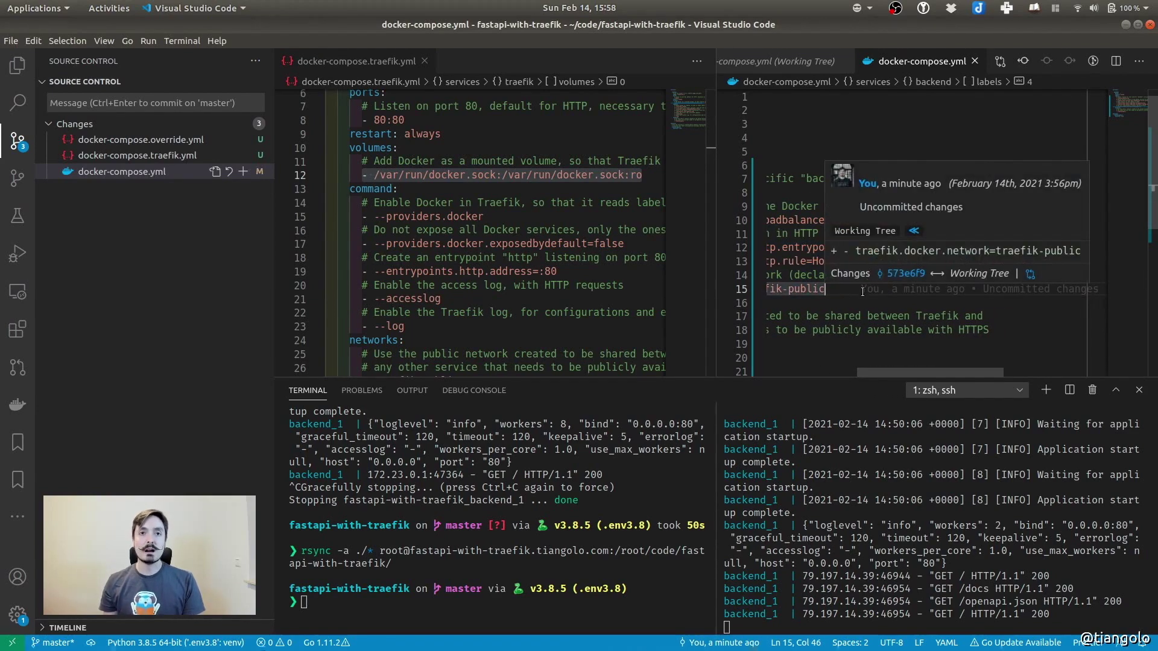
pyautogui.moveTo(849, 261); pyautogui.dragTo(1043, 261)
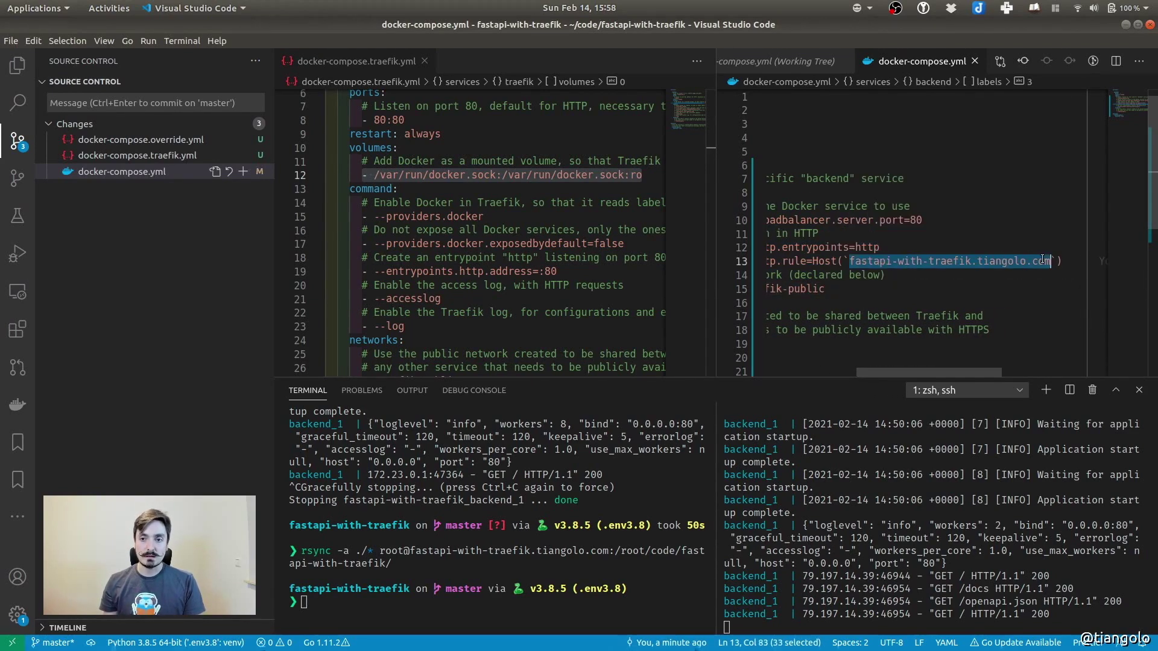
pyautogui.hscroll(-5, 924, 290)
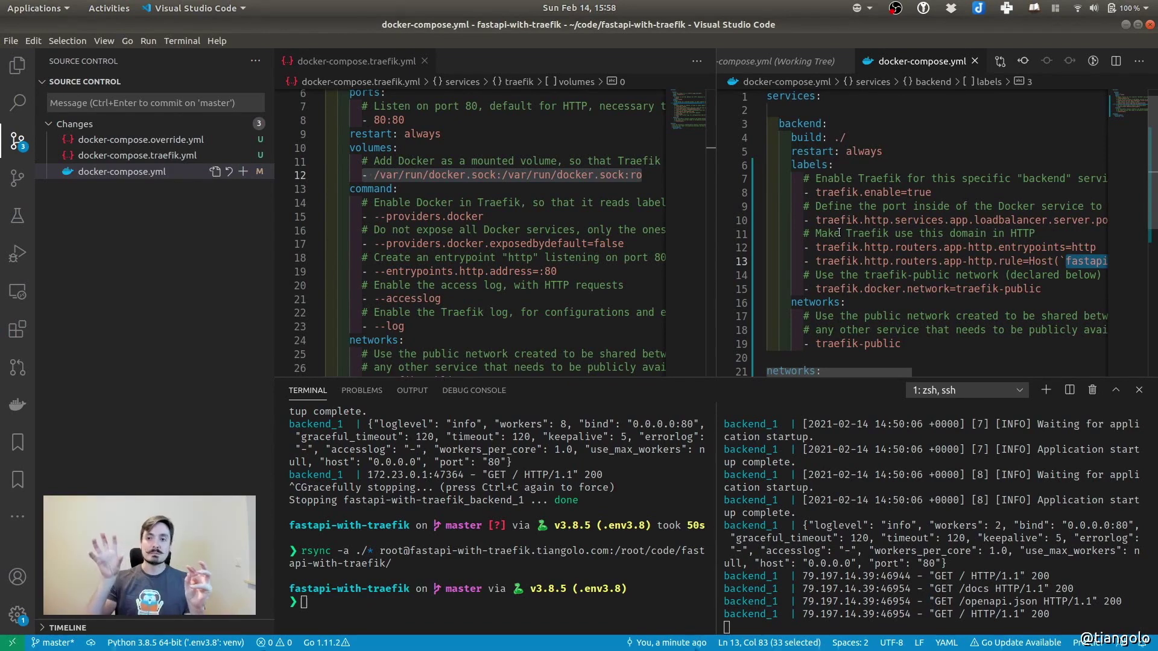
# Point out the backend's networks key and select the top-level networks block at the file end
pyautogui.doubleClick(820, 302)
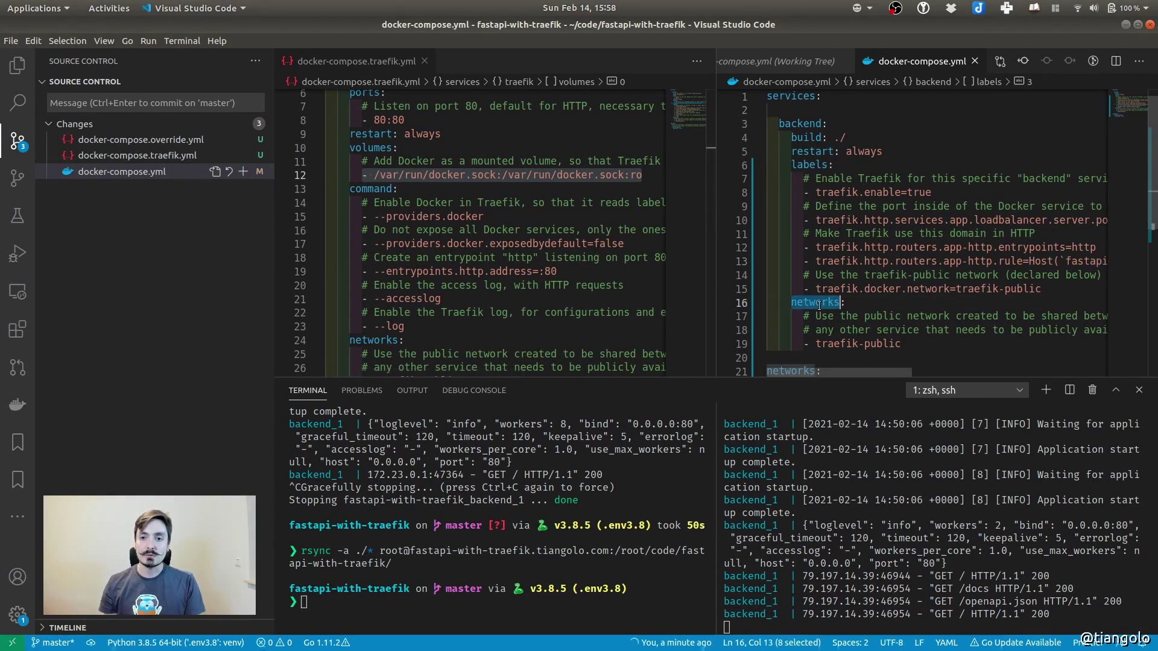
pyautogui.scroll(-5, 410, 264)
pyautogui.click(378, 272)
pyautogui.moveTo(378, 272); pyautogui.dragTo(326, 191)
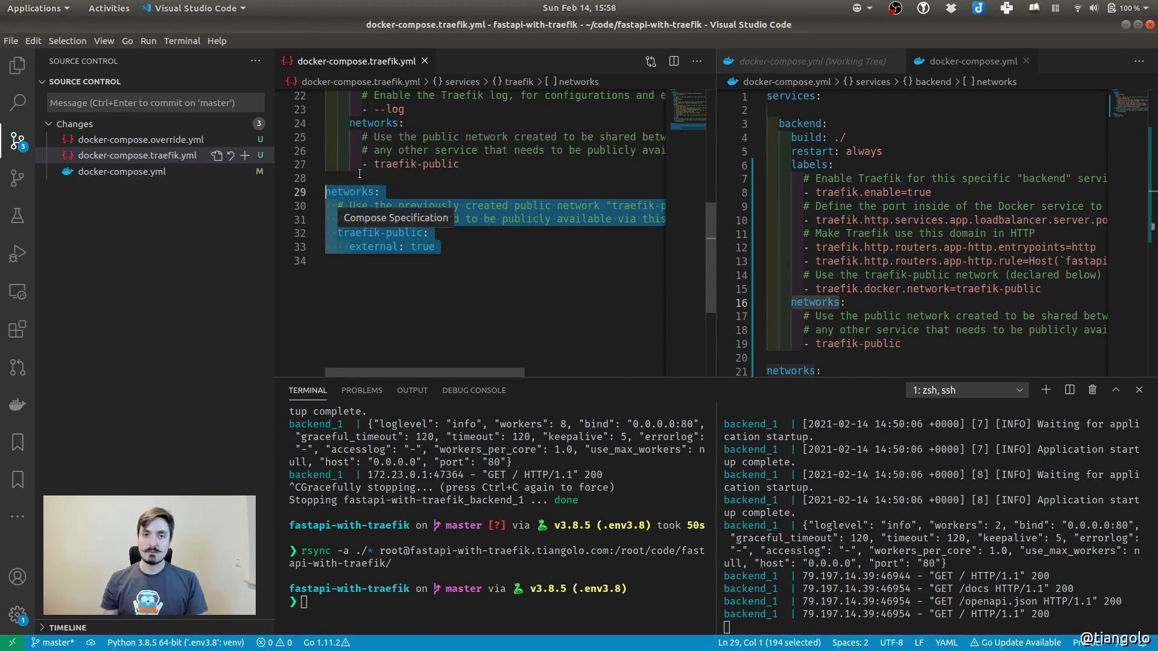
# Highlight the traefik-public network name and its external: true setting
pyautogui.press('Right')
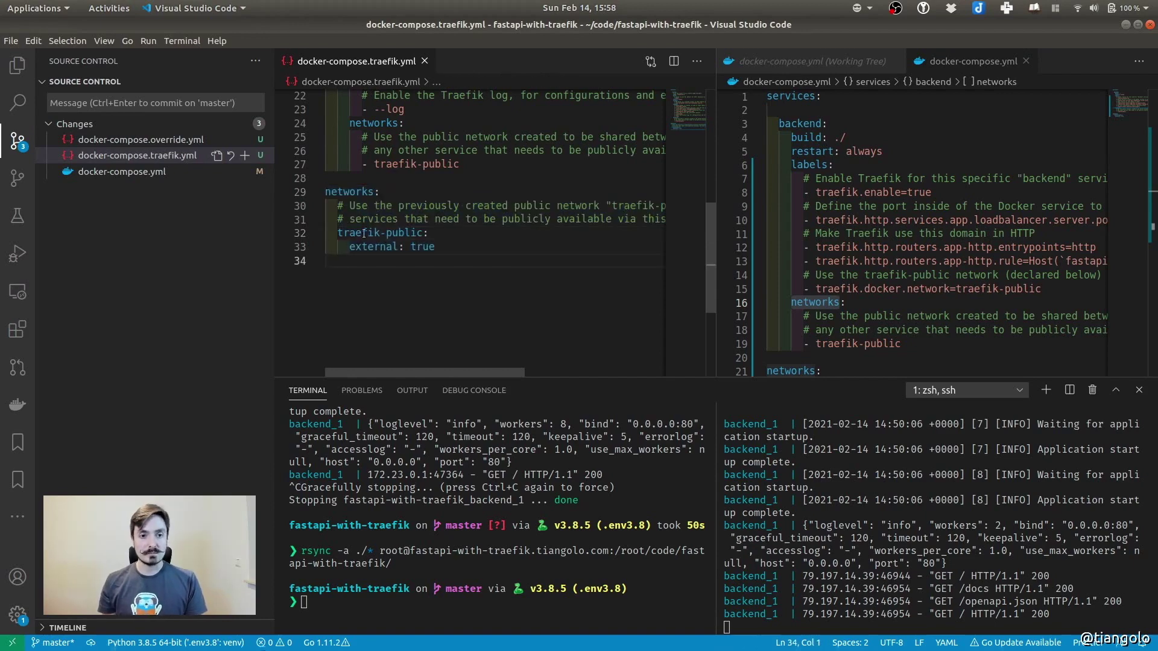
pyautogui.moveTo(338, 233); pyautogui.dragTo(423, 233)
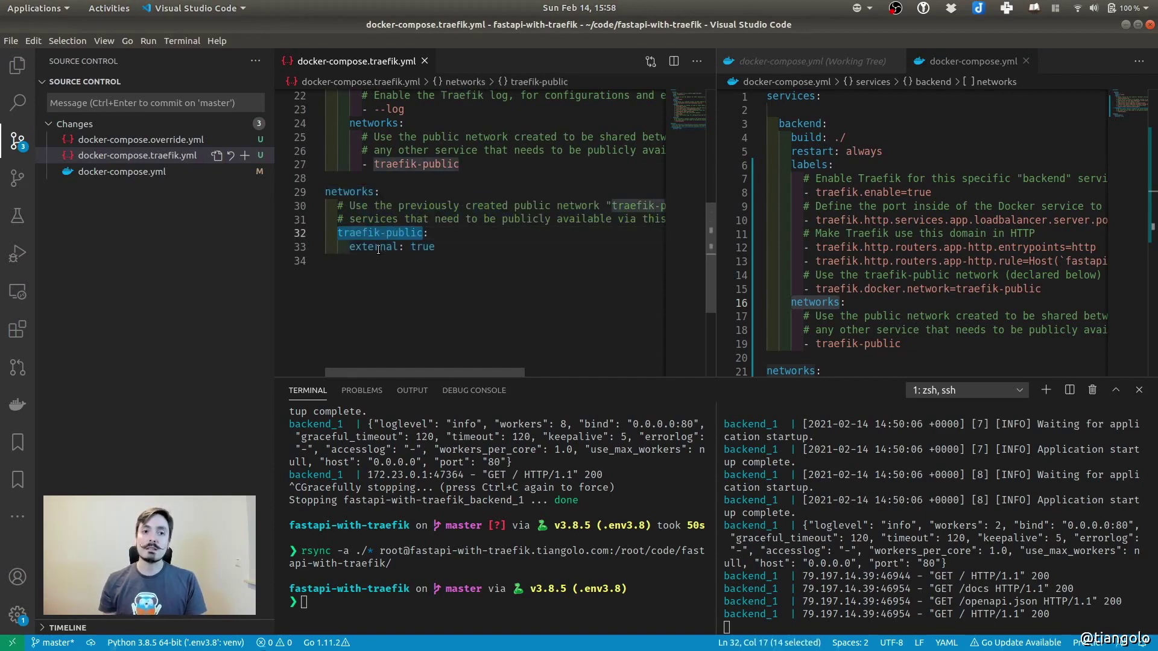
pyautogui.doubleClick(378, 247)
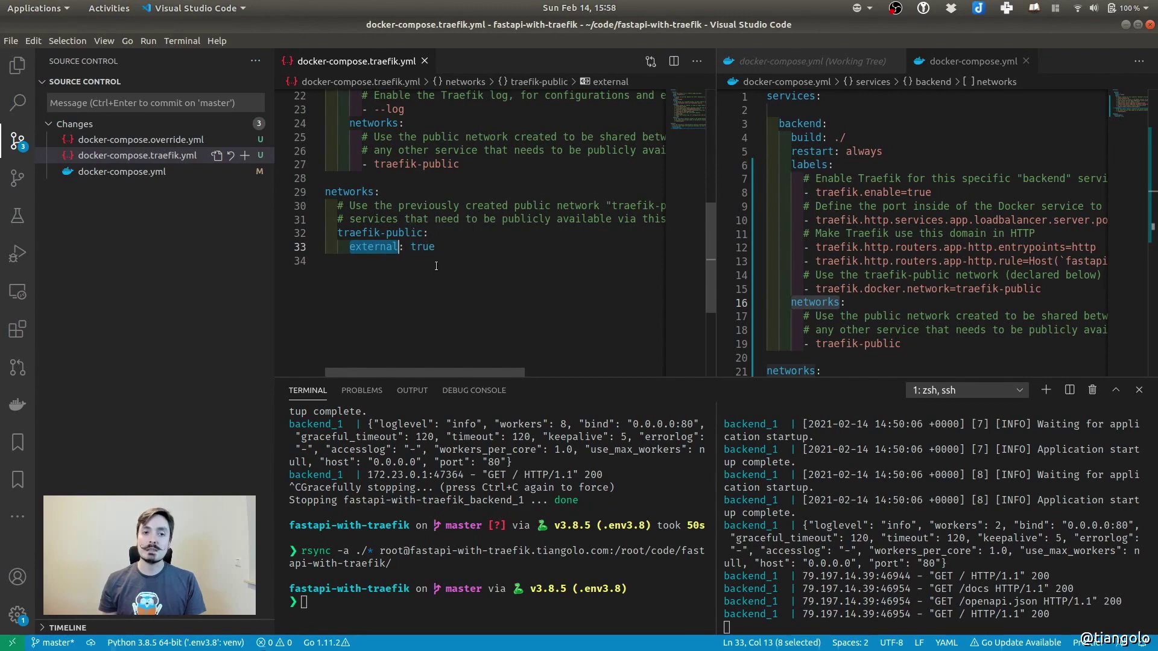
pyautogui.click(440, 300)
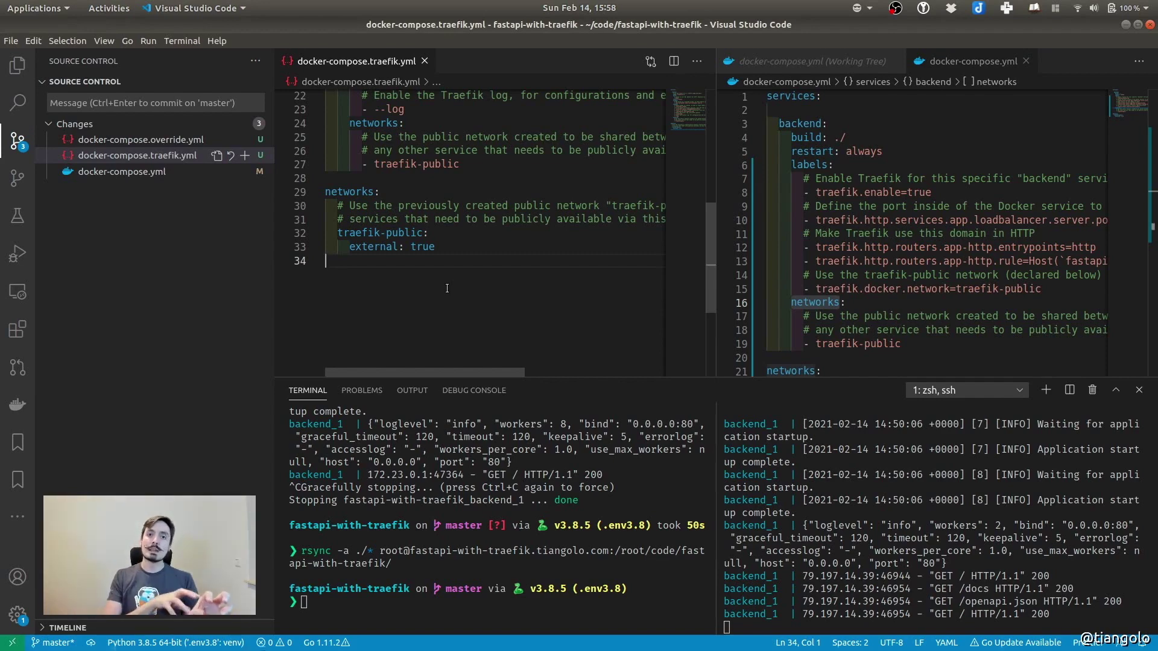
pyautogui.doubleClick(378, 239)
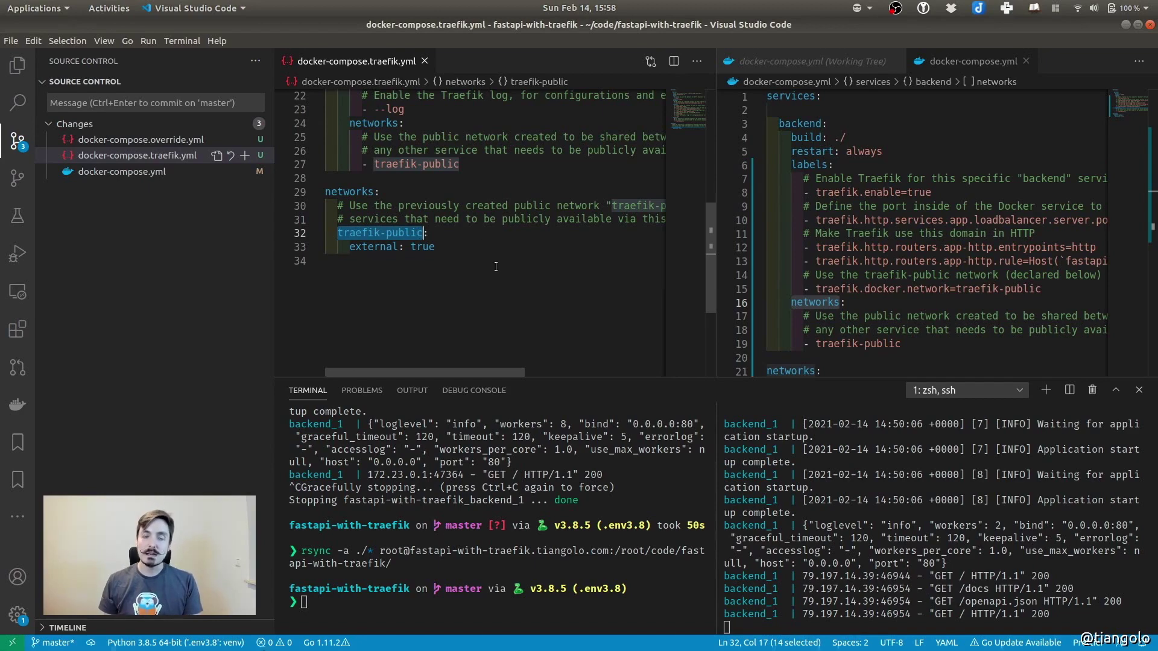
# Highlight the traefik service's networks block, then switch to docker-compose.yml in the second editor
pyautogui.scroll(3, 496, 269)
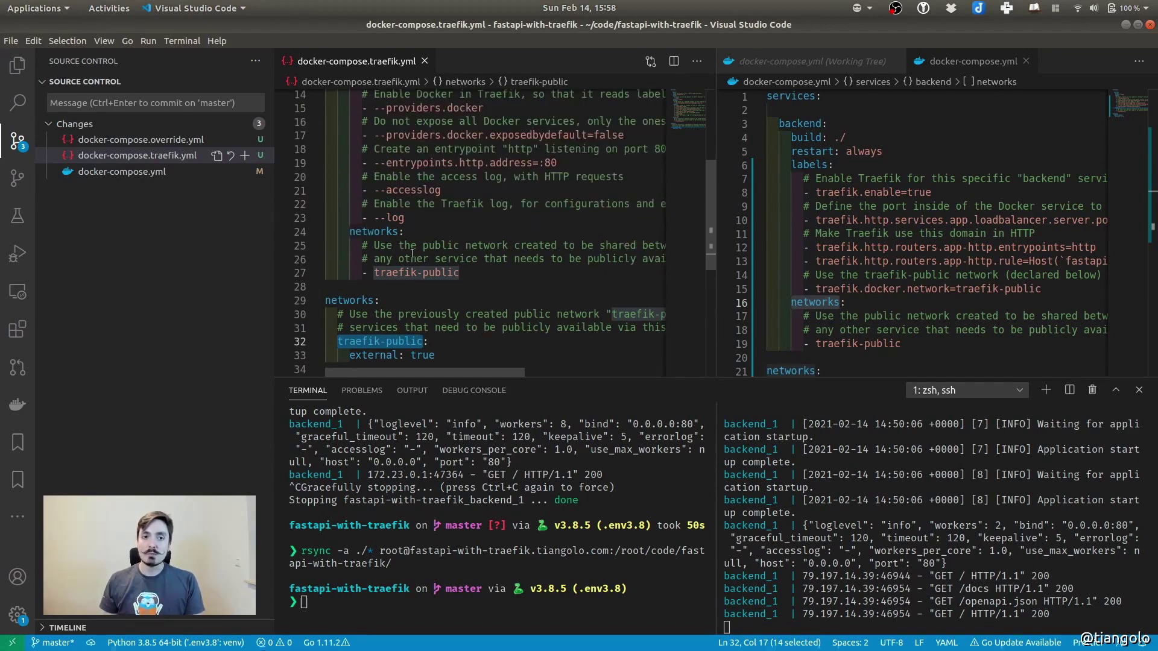
pyautogui.click(359, 231)
pyautogui.moveTo(359, 231); pyautogui.dragTo(471, 271)
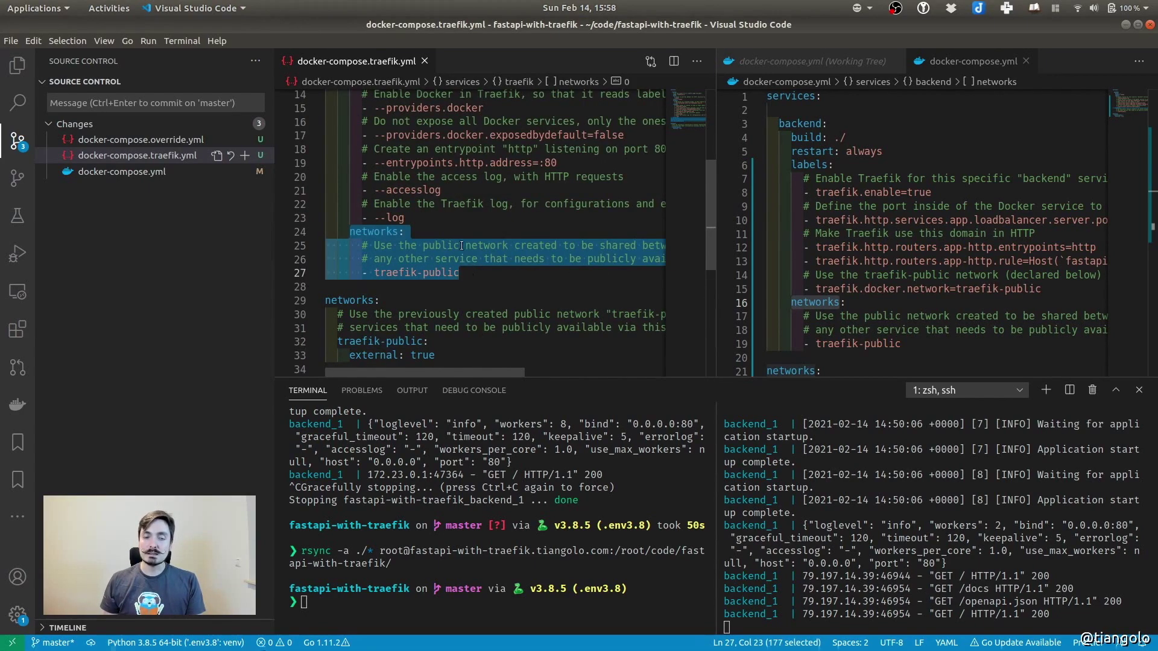
pyautogui.scroll(5, 458, 241)
pyautogui.doubleClick(369, 123)
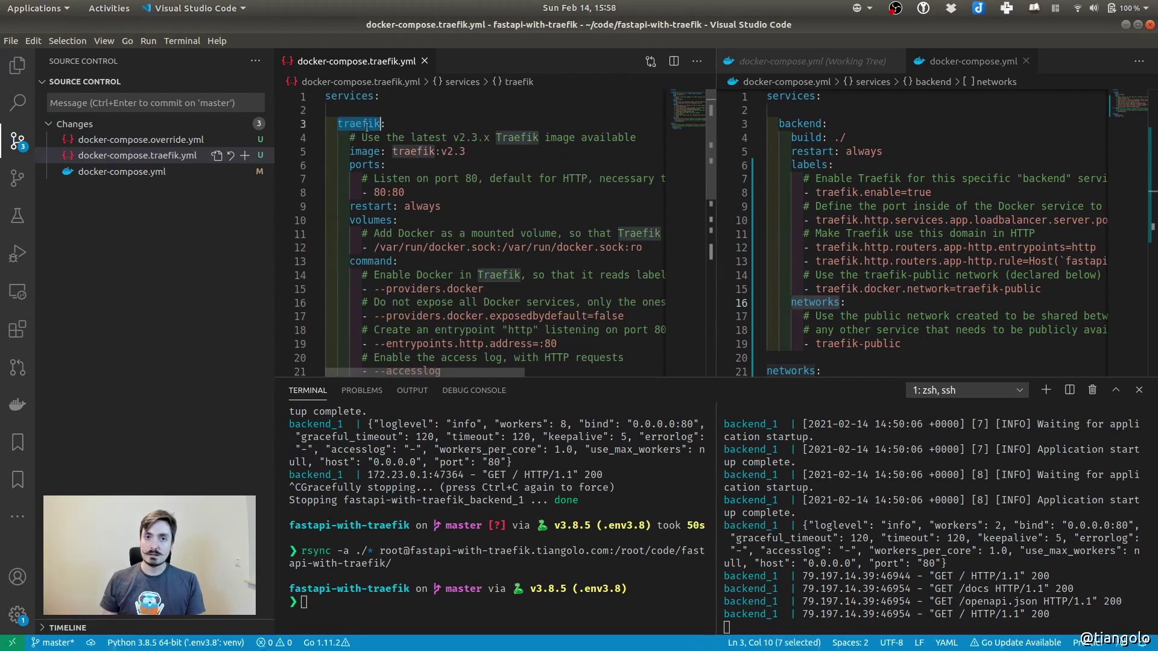
pyautogui.scroll(-5, 400, 241)
pyautogui.moveTo(356, 234); pyautogui.dragTo(481, 279)
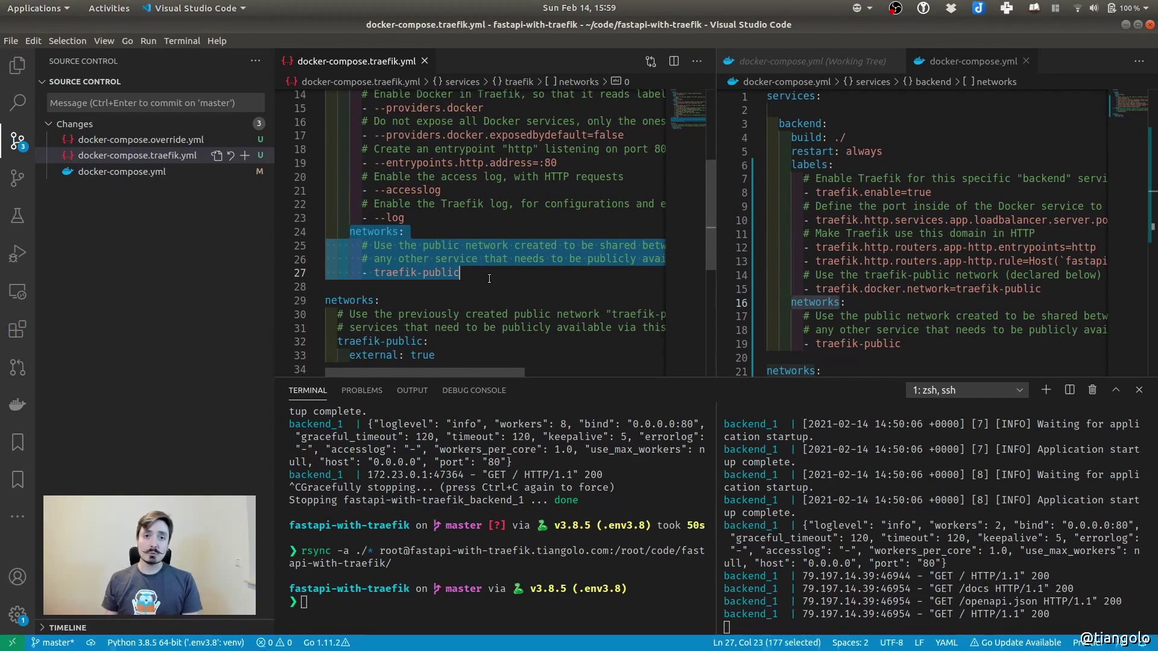
pyautogui.scroll(5, 477, 253)
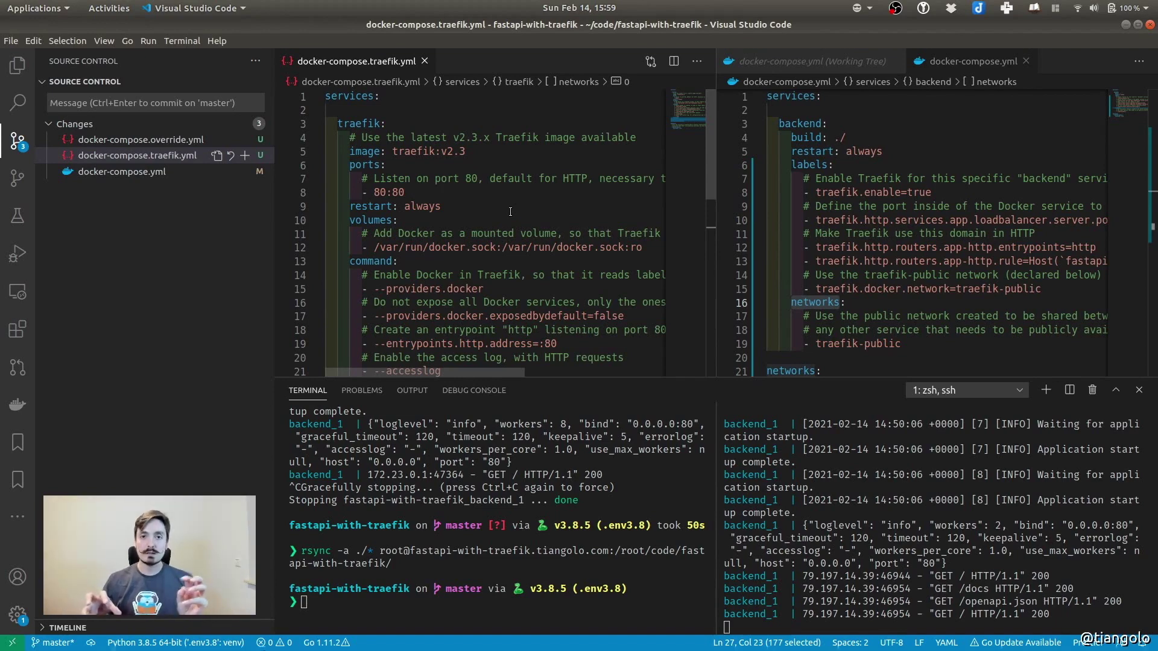
pyautogui.scroll(-5, 510, 211)
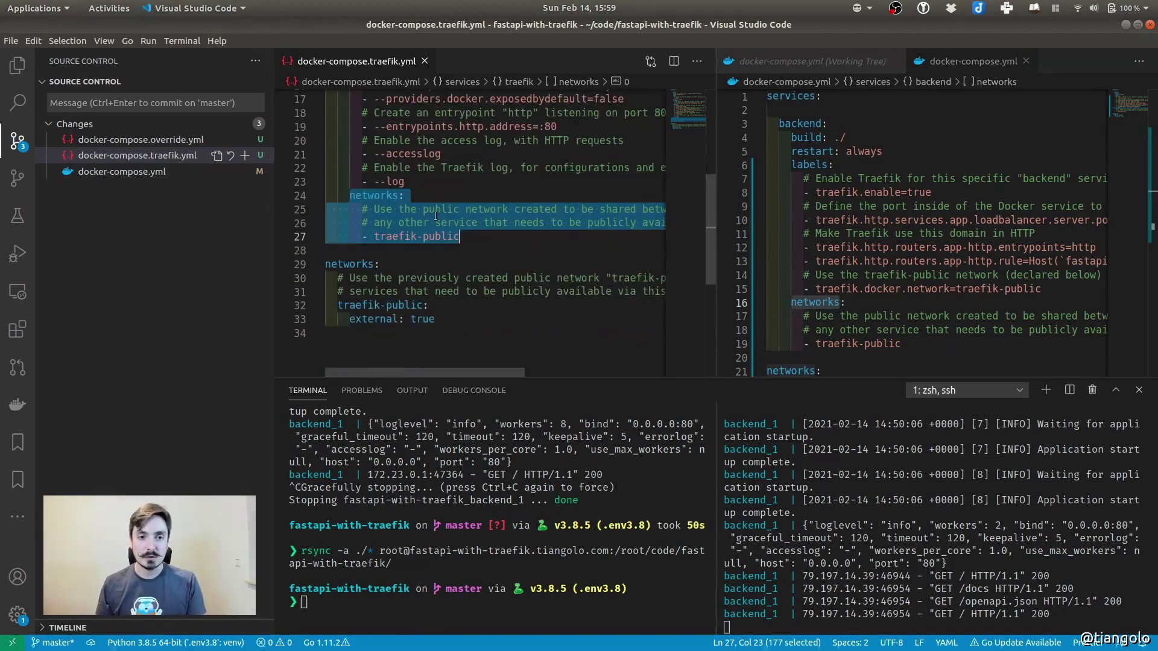
pyautogui.click(442, 333)
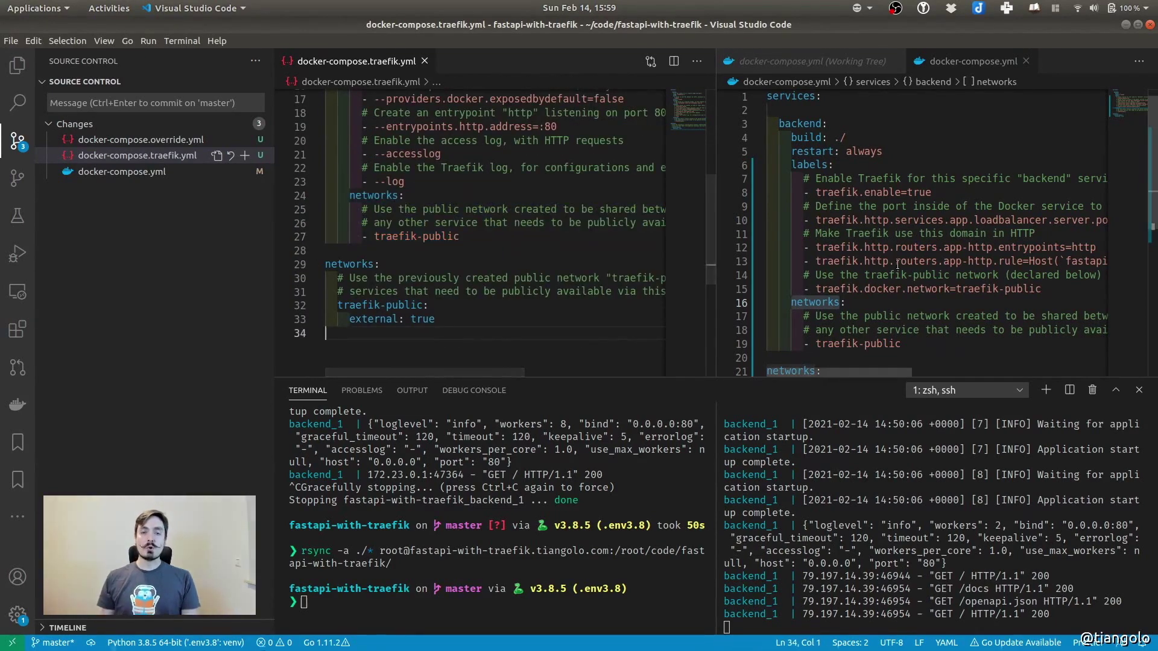
pyautogui.hotkey('ctrl', '2')
pyautogui.scroll(-3, 828, 203)
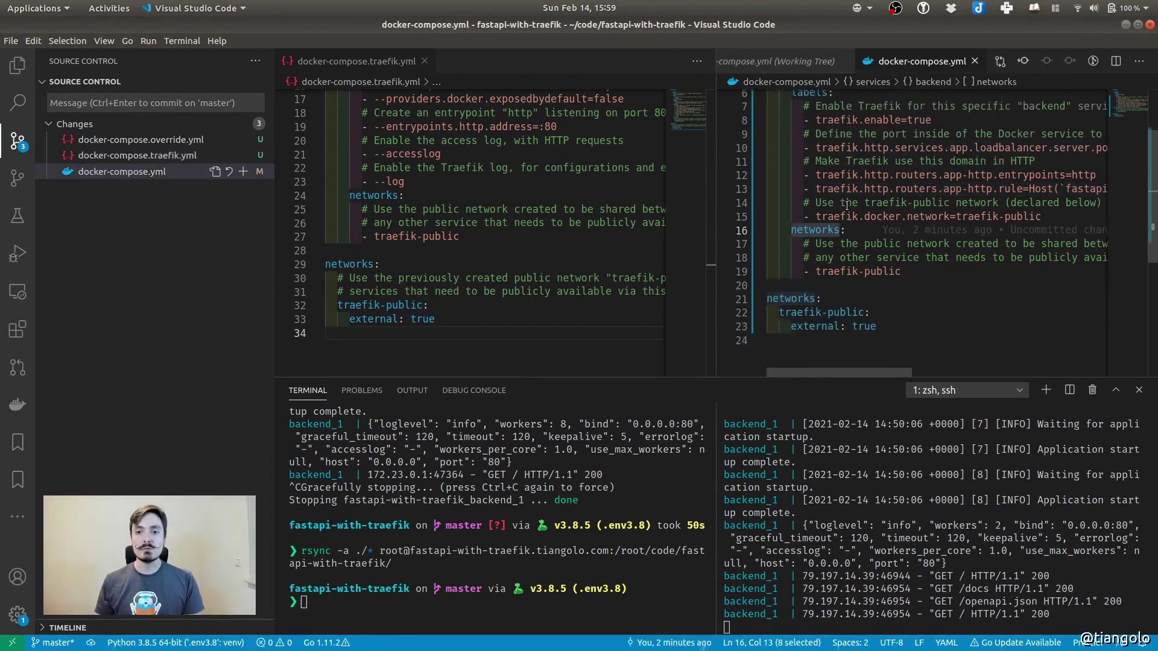
pyautogui.click(820, 314)
pyautogui.moveTo(821, 313); pyautogui.dragTo(766, 263)
pyautogui.moveTo(903, 235); pyautogui.dragTo(766, 193)
pyautogui.click(792, 319)
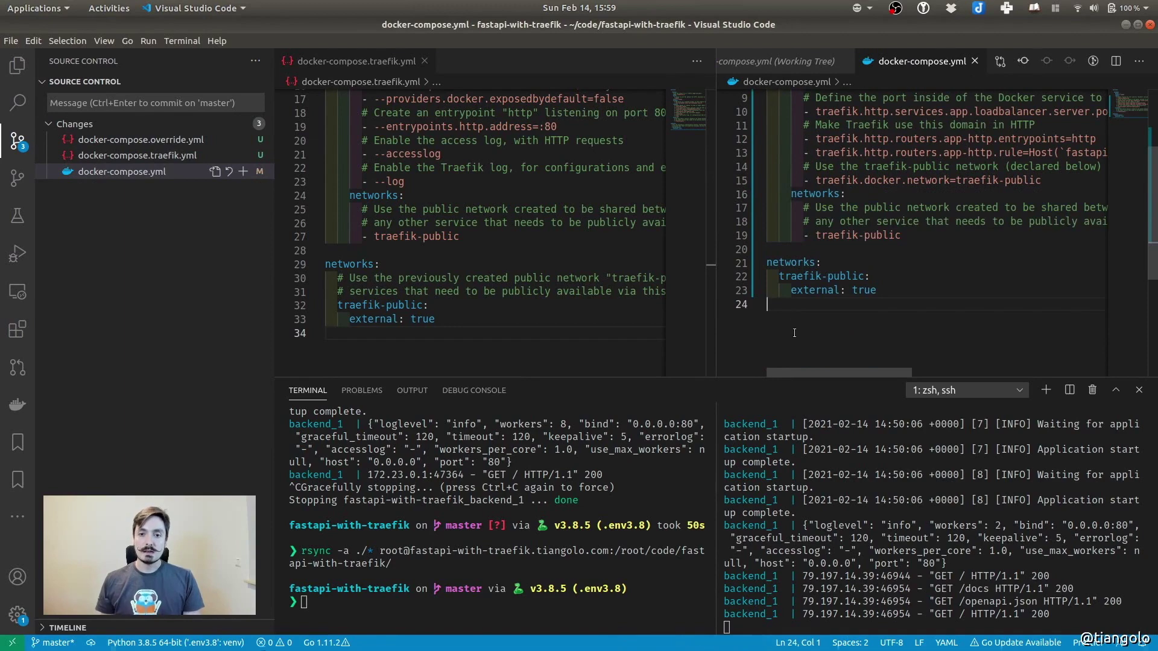
pyautogui.scroll(3, 827, 226)
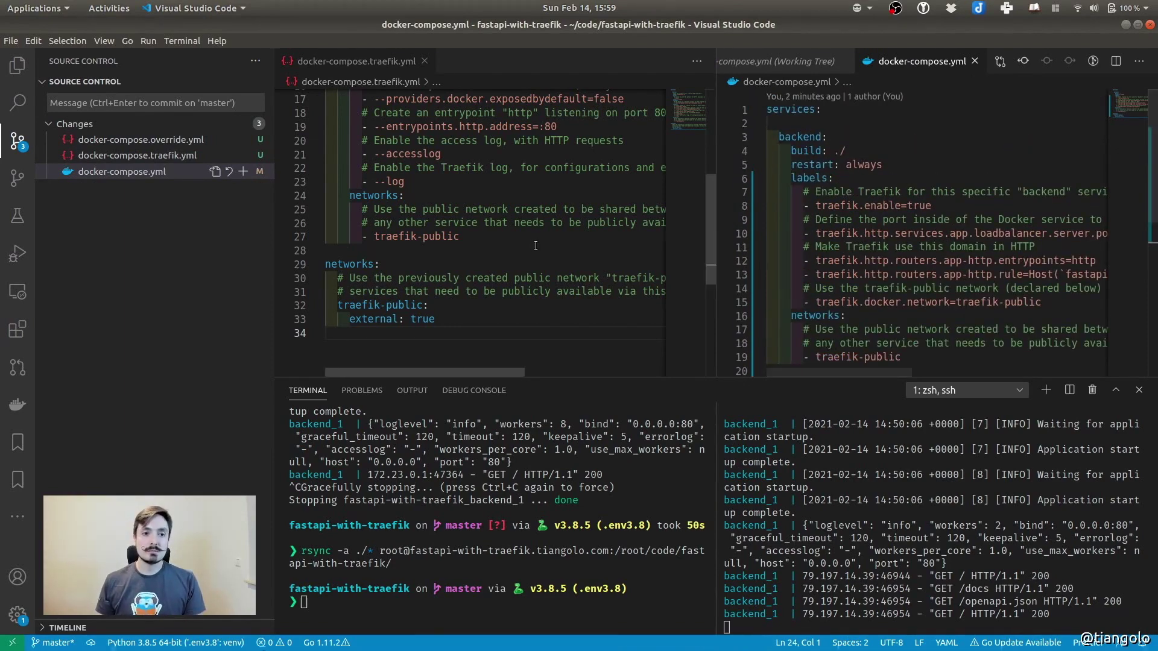
pyautogui.scroll(4, 482, 235)
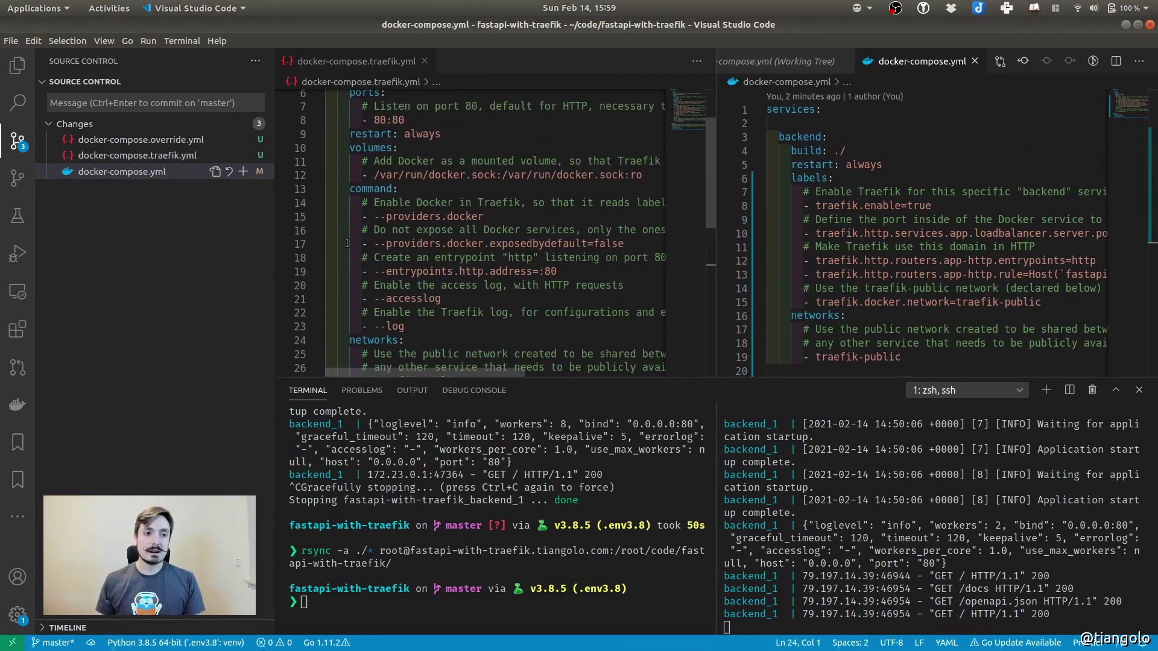
pyautogui.click(141, 265)
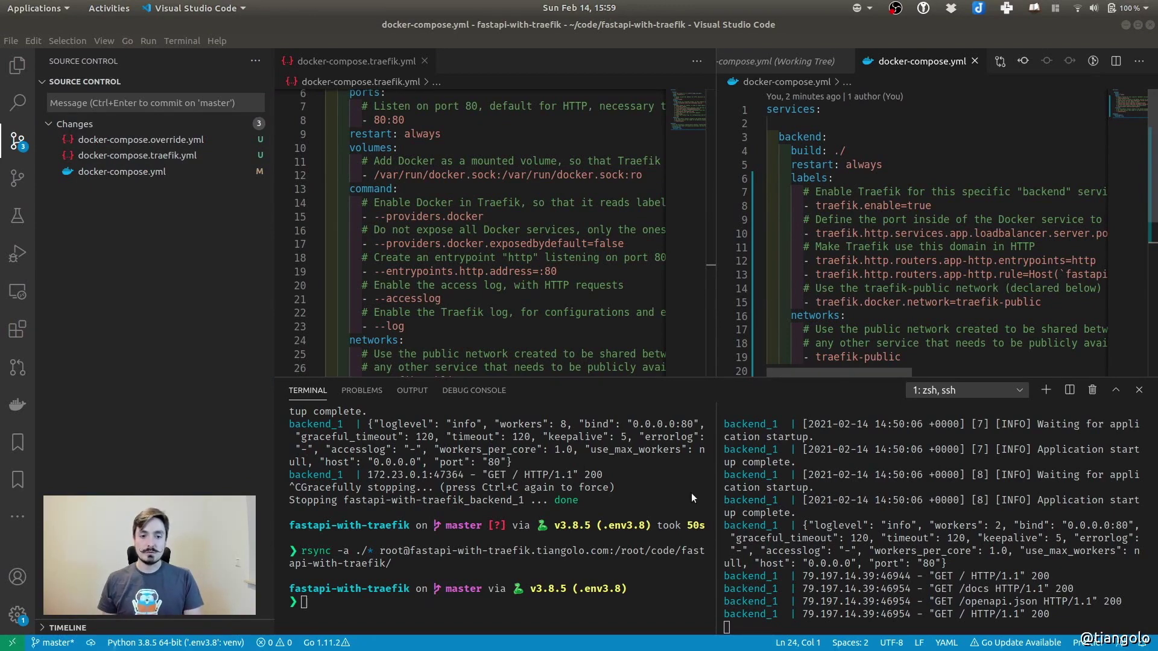
# Re-run the rsync to the server and stop the running backend with Ctrl+C
pyautogui.press('Up')
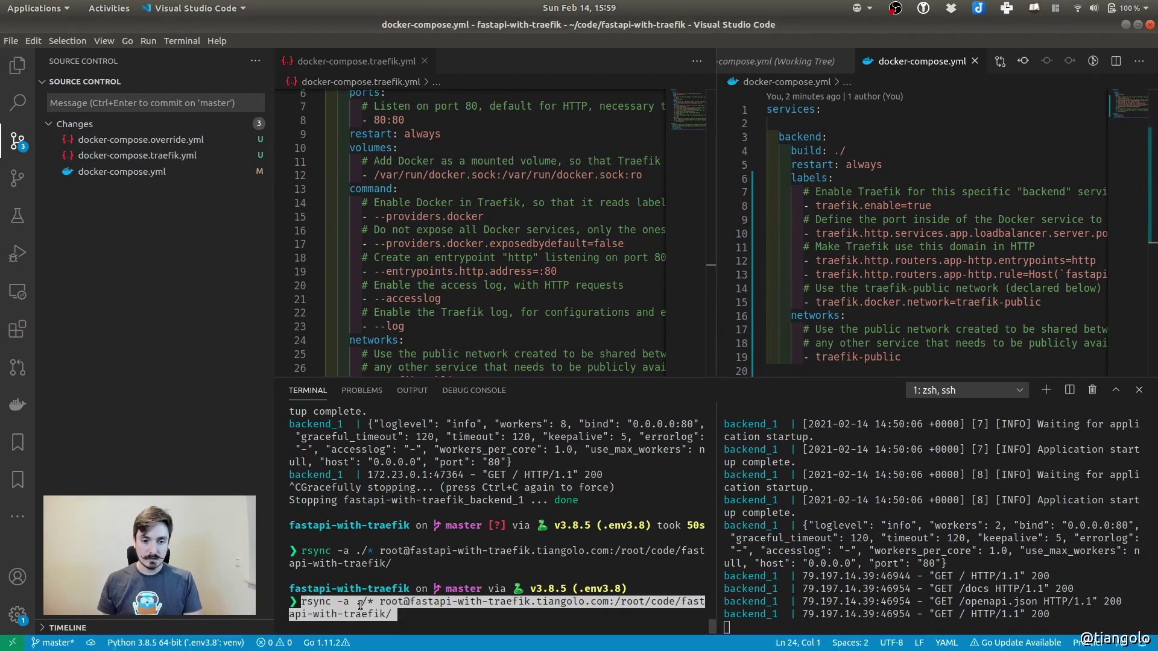
pyautogui.press('Return')
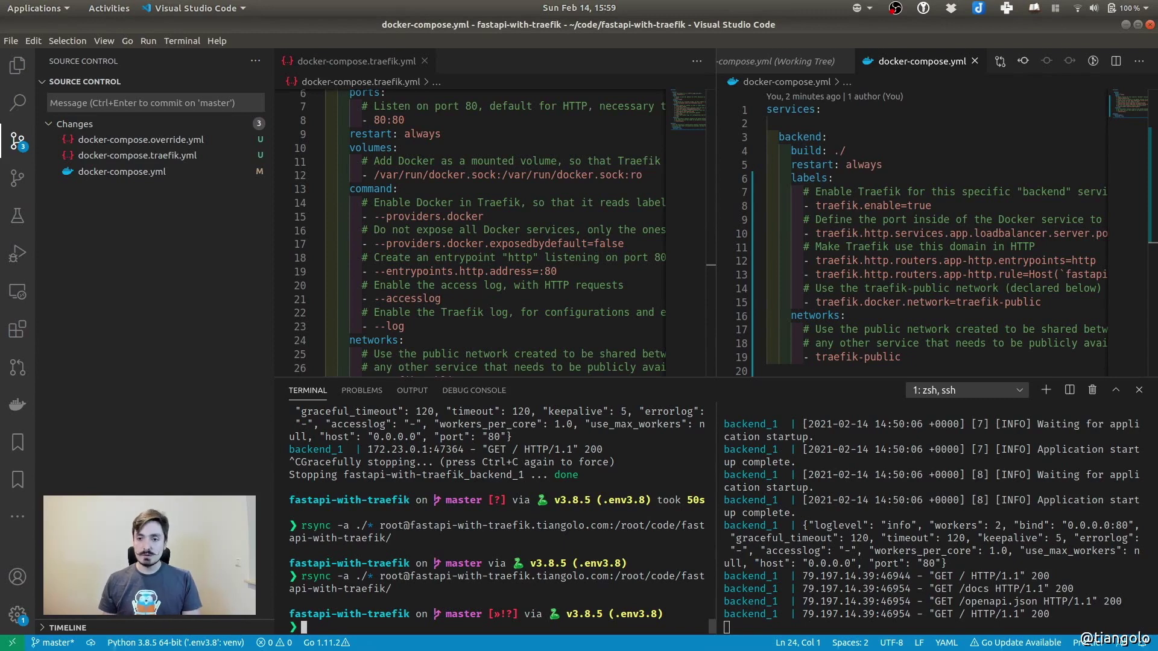
pyautogui.click(918, 481)
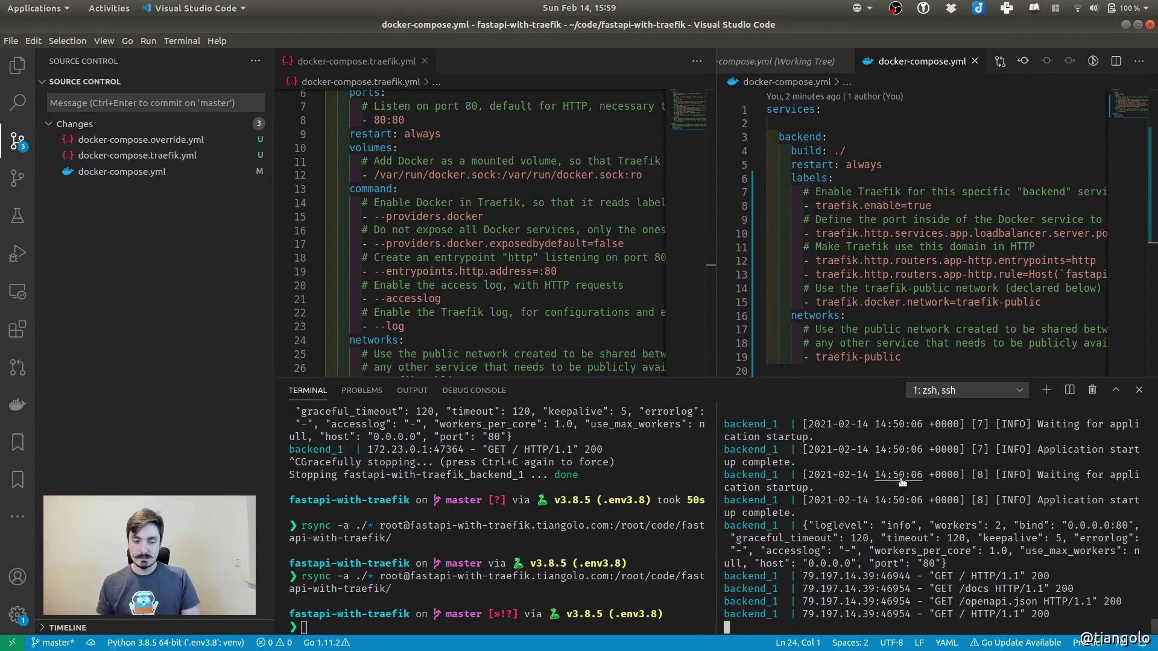
pyautogui.hotkey('ctrl', 'c')
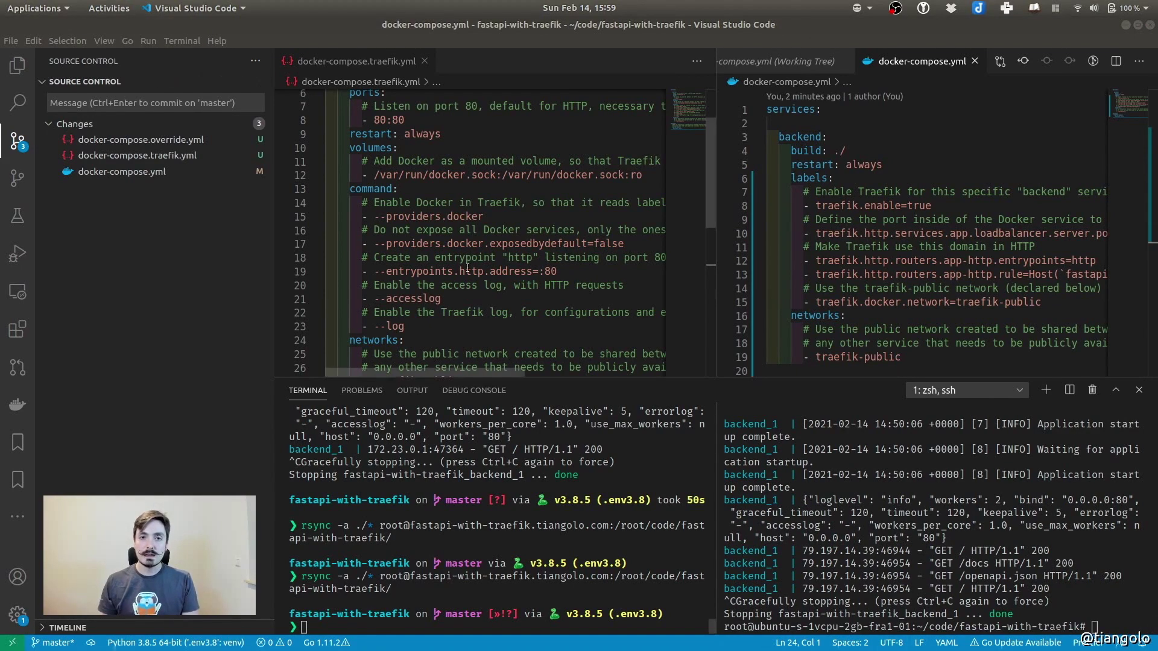
# Run 'docker-compose -f docker-compose.traefik.yml up' in the widened server terminal
pyautogui.click(359, 61)
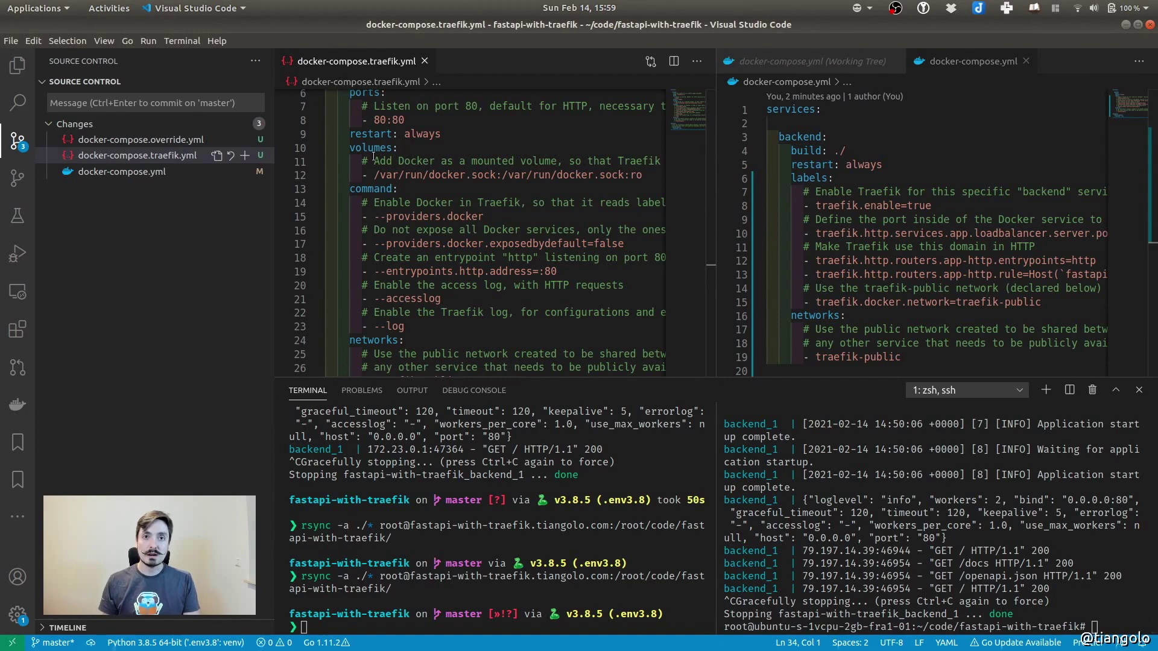
pyautogui.click(968, 550)
pyautogui.moveTo(716, 561); pyautogui.dragTo(496, 561)
pyautogui.press('Up')
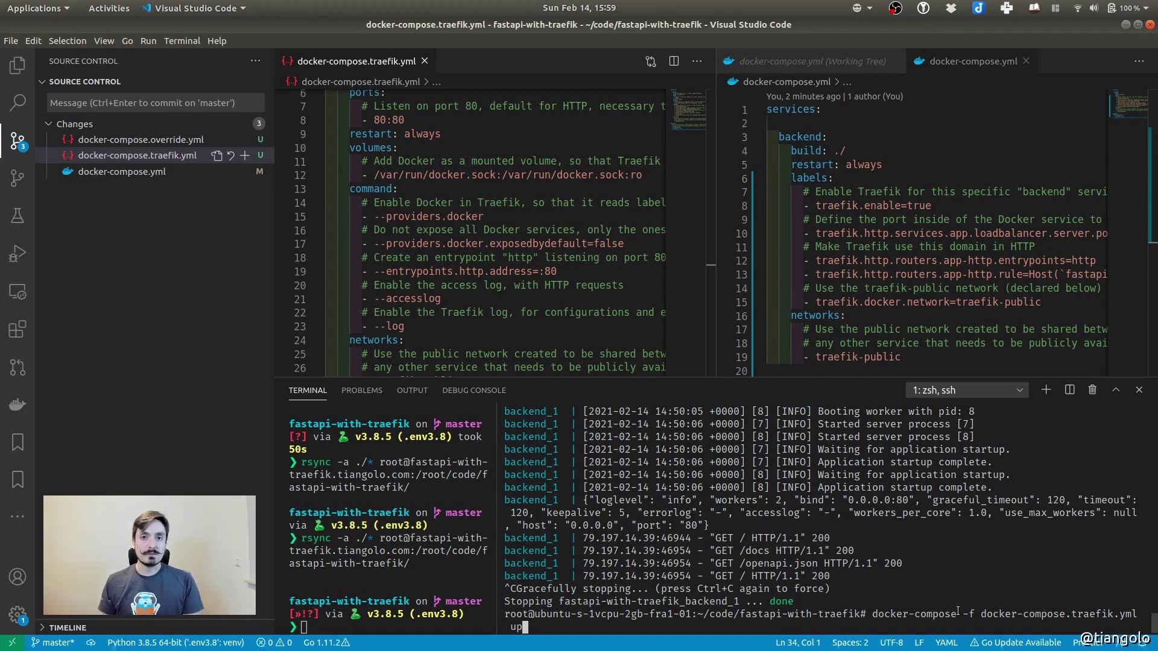
pyautogui.click(952, 63)
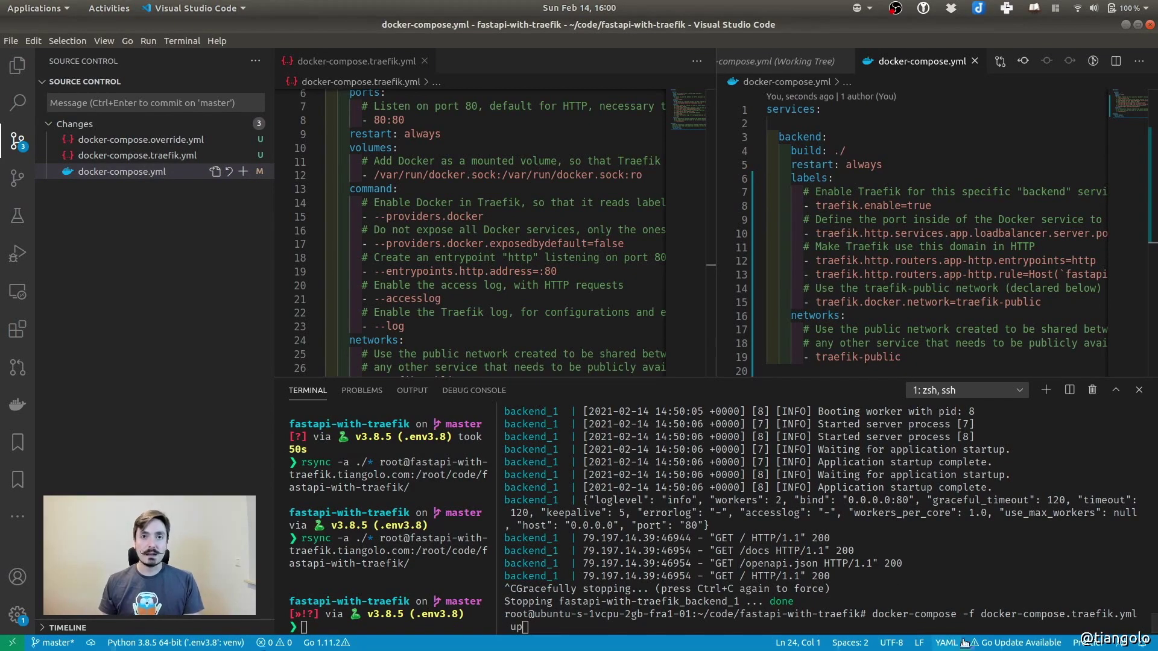
pyautogui.moveTo(982, 614); pyautogui.dragTo(1136, 612)
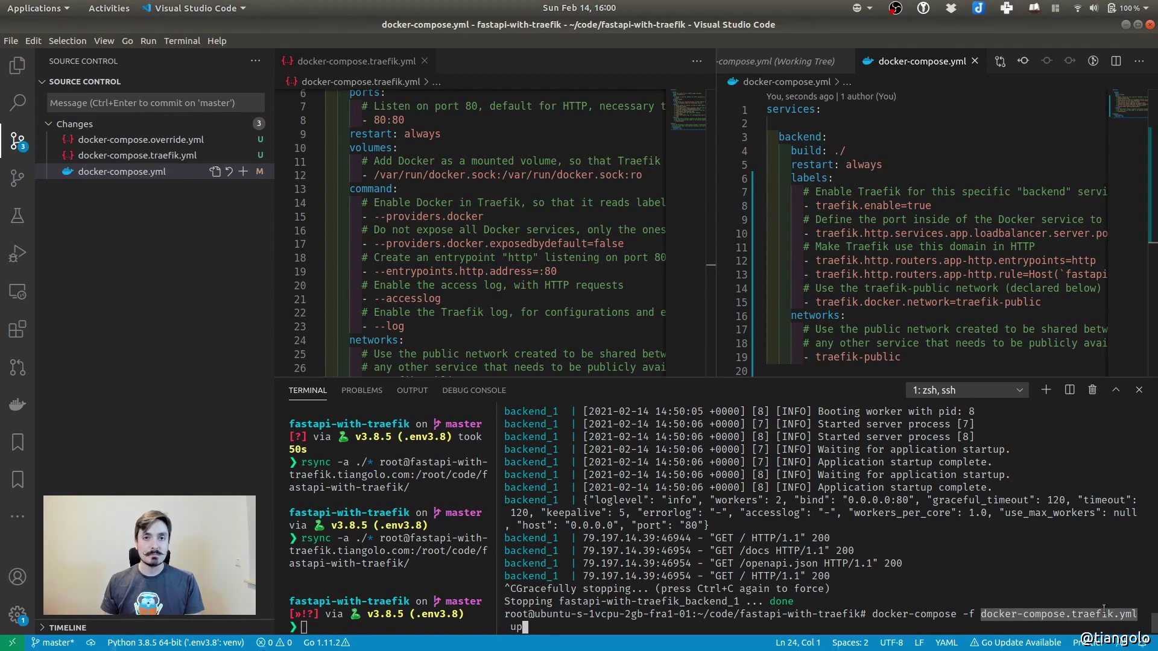
pyautogui.click(632, 633)
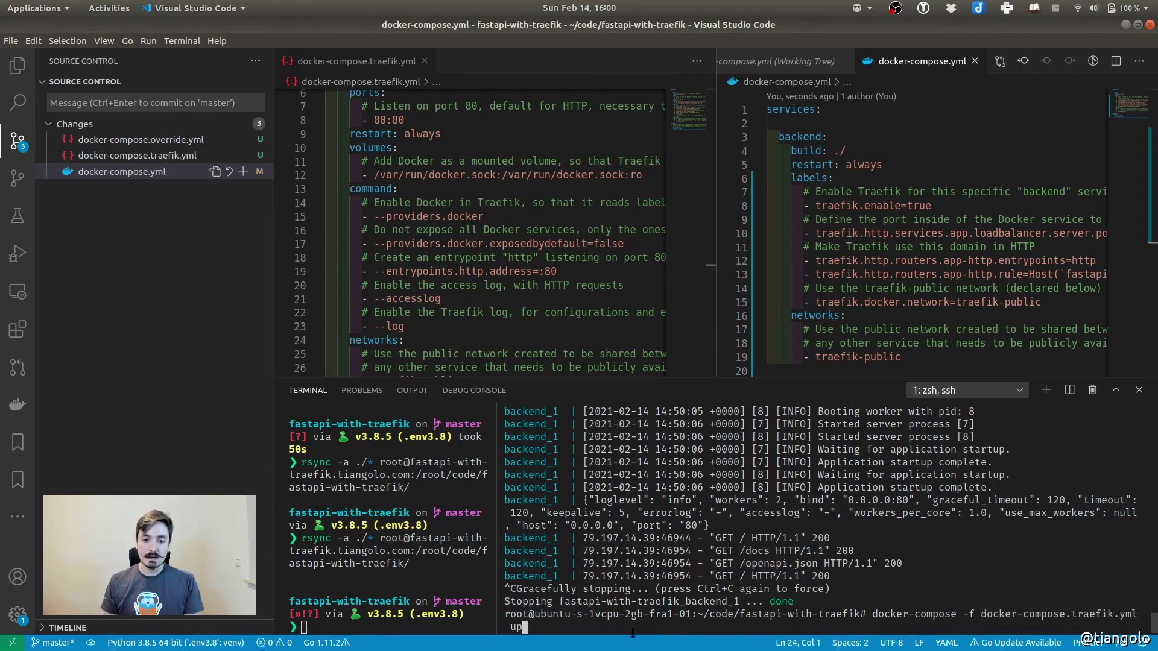
pyautogui.press('Return')
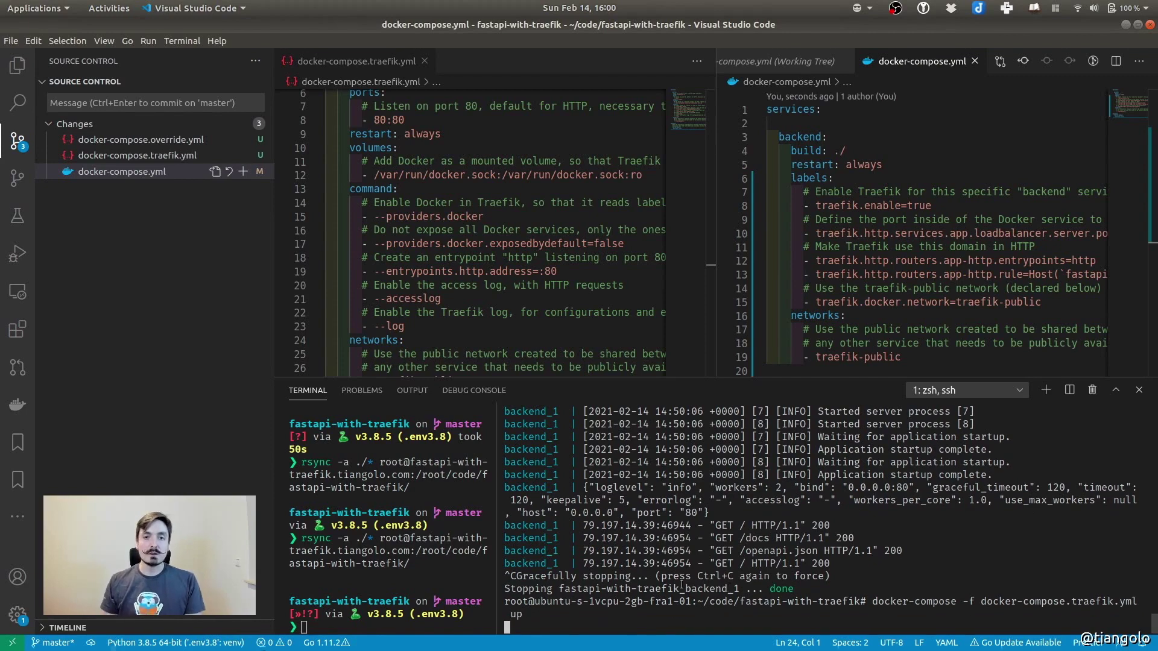
# Inspect the external traefik-public network setting and the 'network not found' error
pyautogui.scroll(-4, 411, 202)
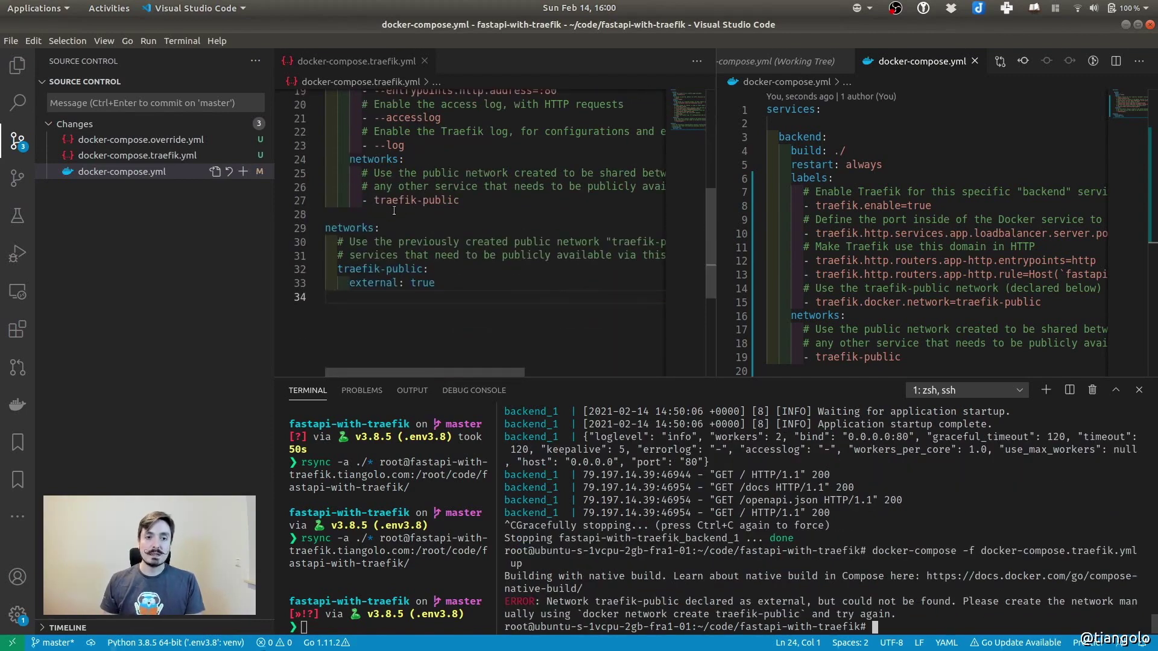
pyautogui.click(342, 229)
pyautogui.doubleClick(416, 270)
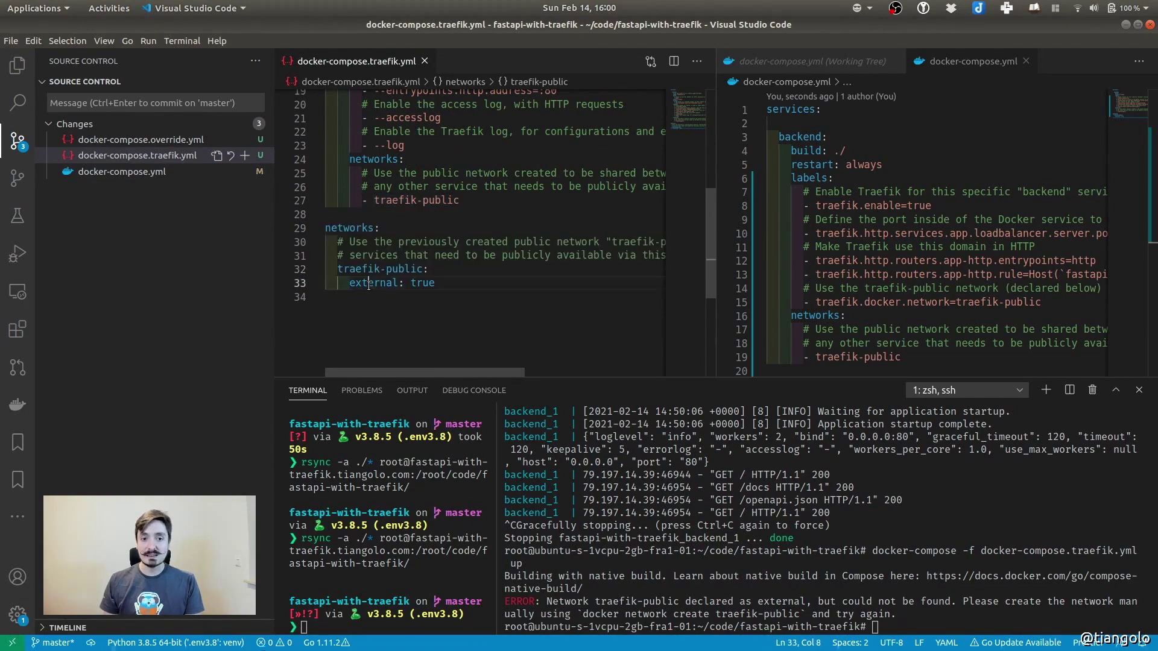
pyautogui.doubleClick(403, 284)
pyautogui.click(844, 601)
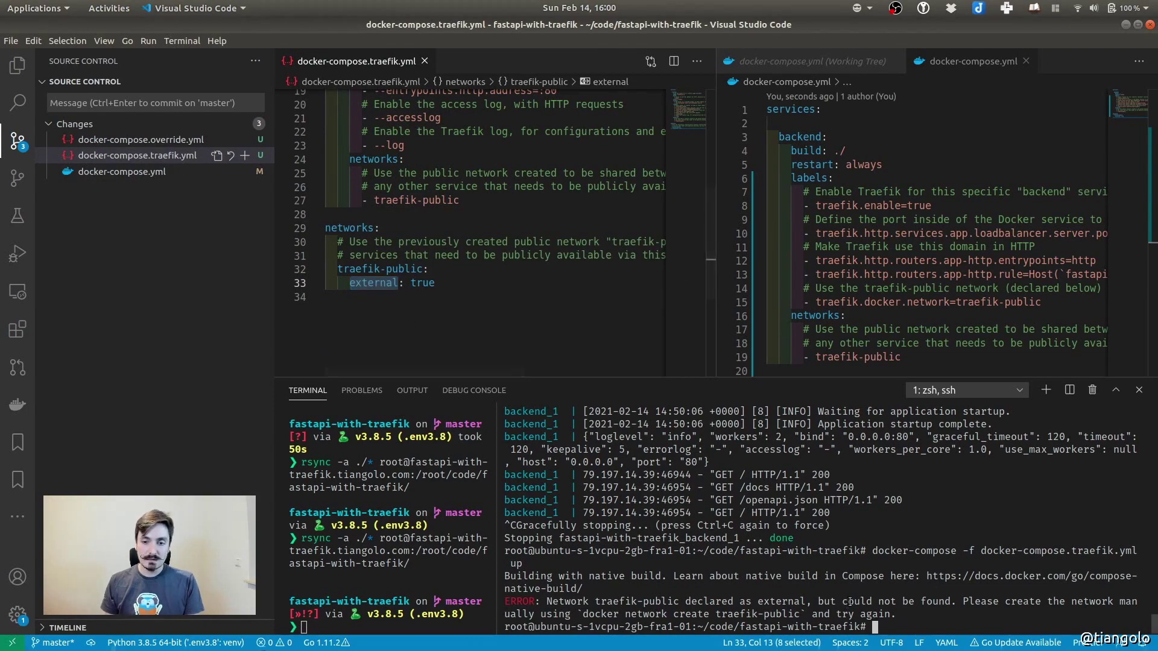
pyautogui.moveTo(549, 602); pyautogui.dragTo(897, 615)
pyautogui.click(935, 616)
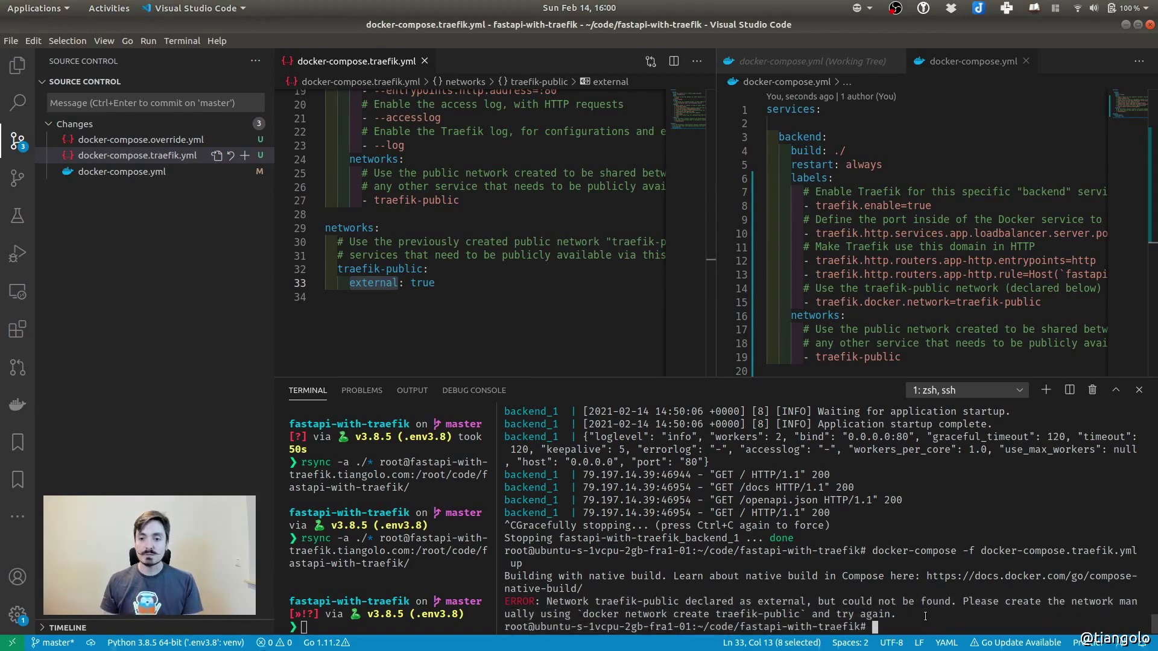
# Create the traefik-public Docker network and rerun the Traefik compose up command
pyautogui.write('docker n')
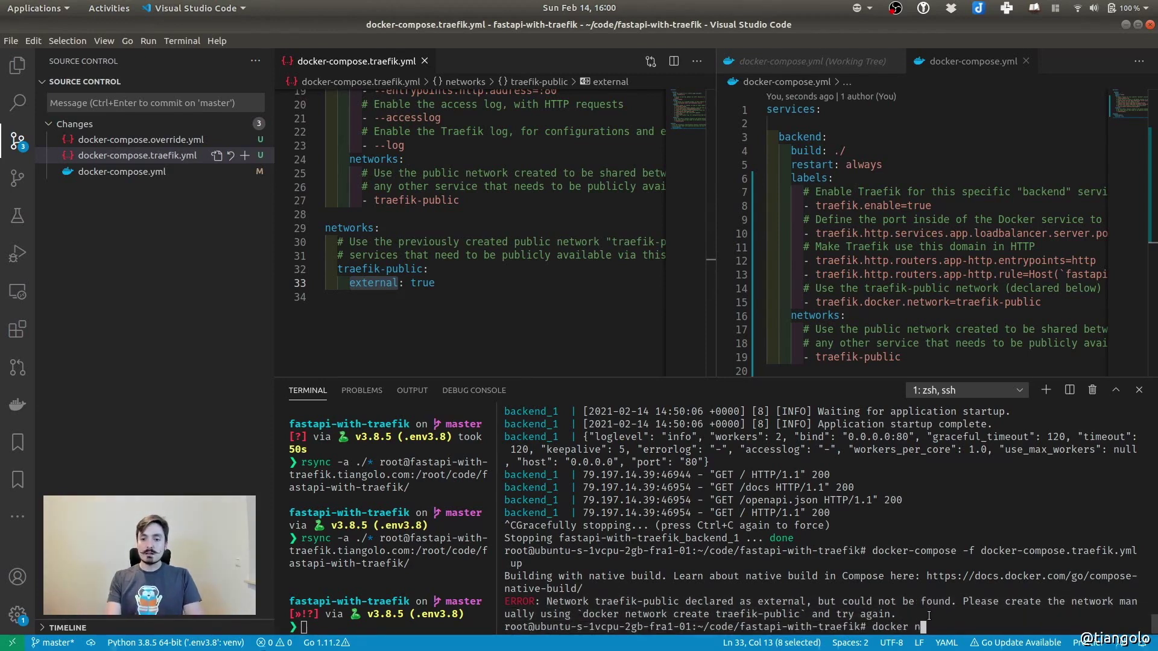
pyautogui.write('etwork create traefik-public')
pyautogui.press('Return')
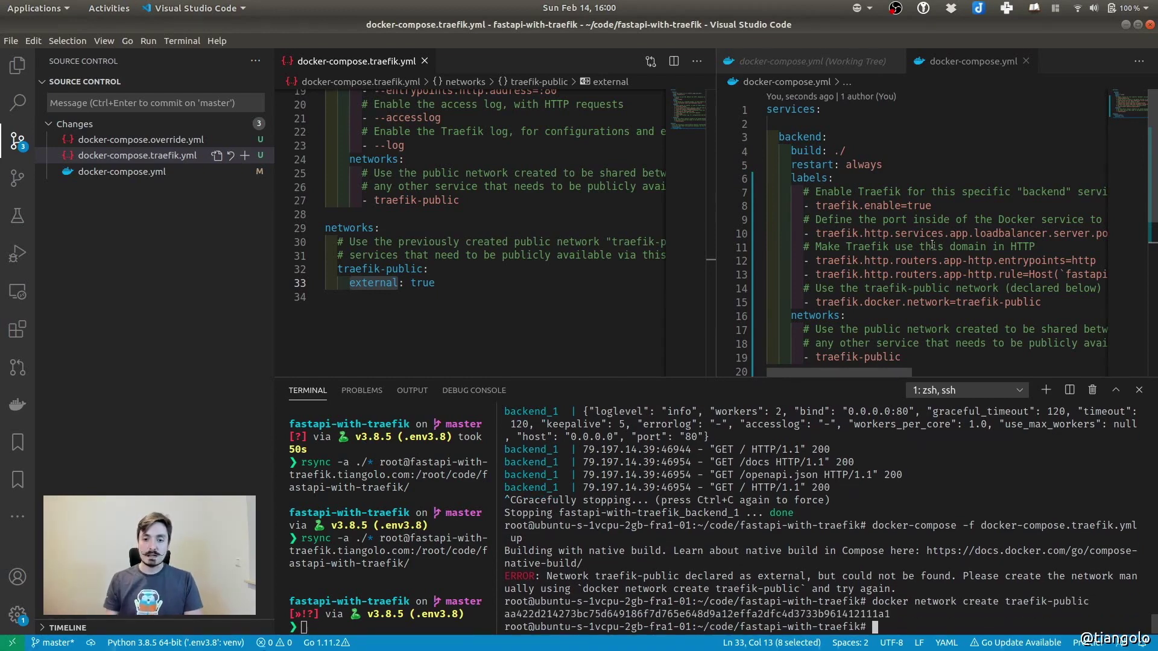
pyautogui.press('Up')
pyautogui.press('Up')
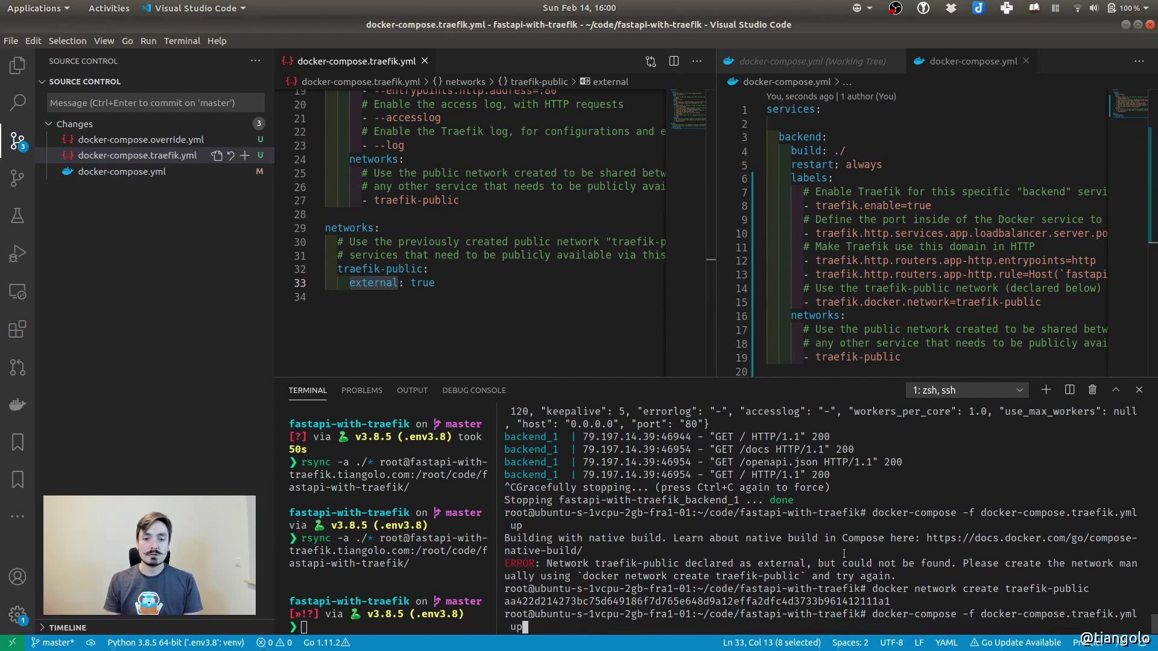
pyautogui.press('Return')
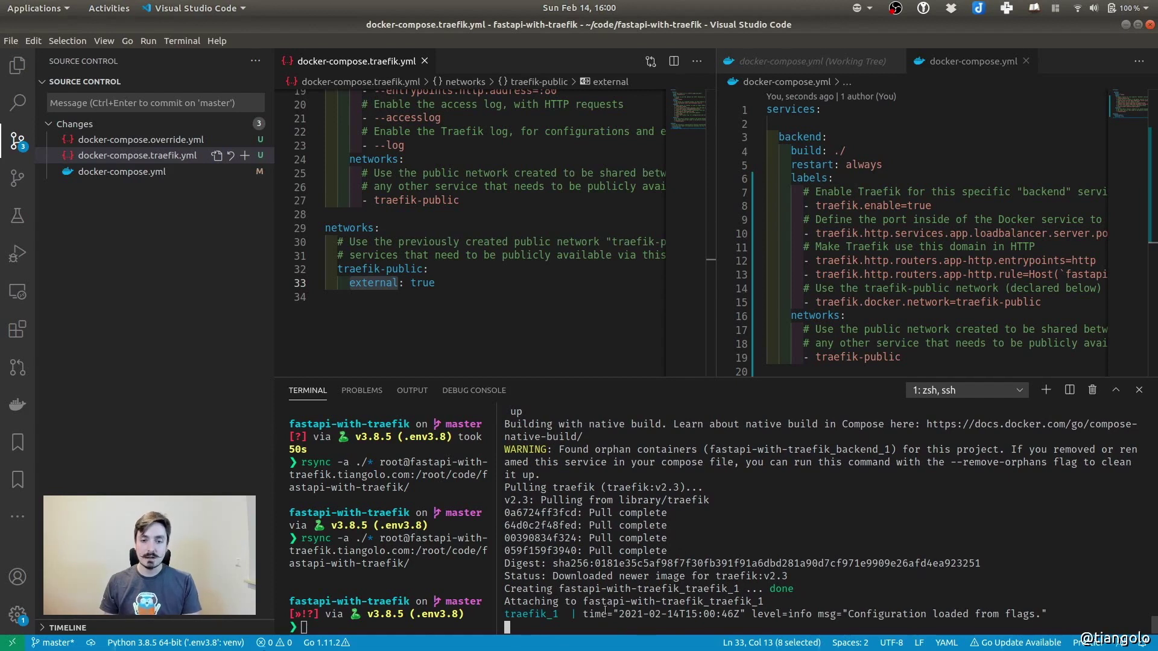
# Confirm Traefik loaded its configuration, stop it, and recall the command with '-d' appended
pyautogui.moveTo(583, 614); pyautogui.dragTo(1071, 613)
pyautogui.click(1081, 582)
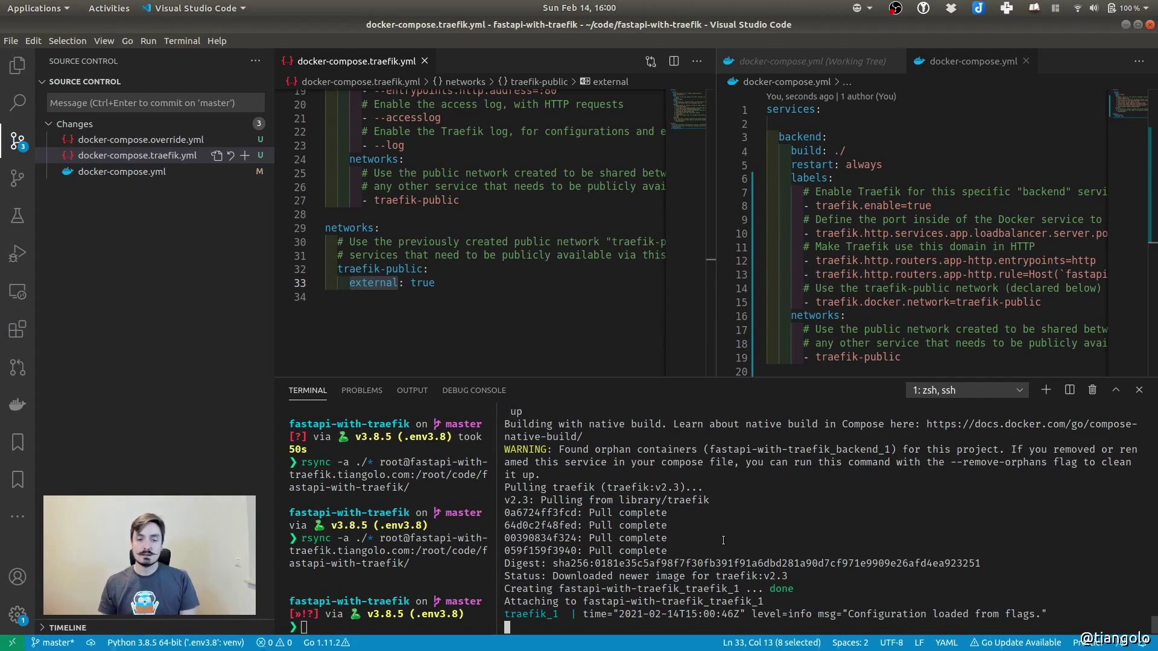
pyautogui.hotkey('ctrl', 'c')
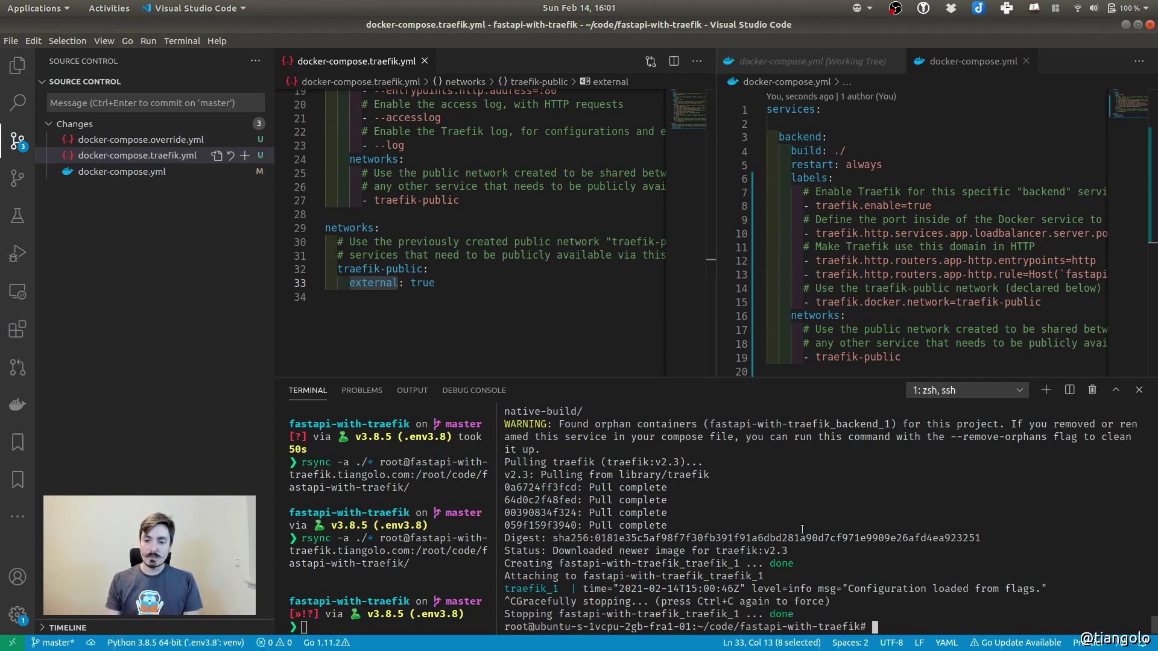
pyautogui.press('Up')
pyautogui.write('-d')
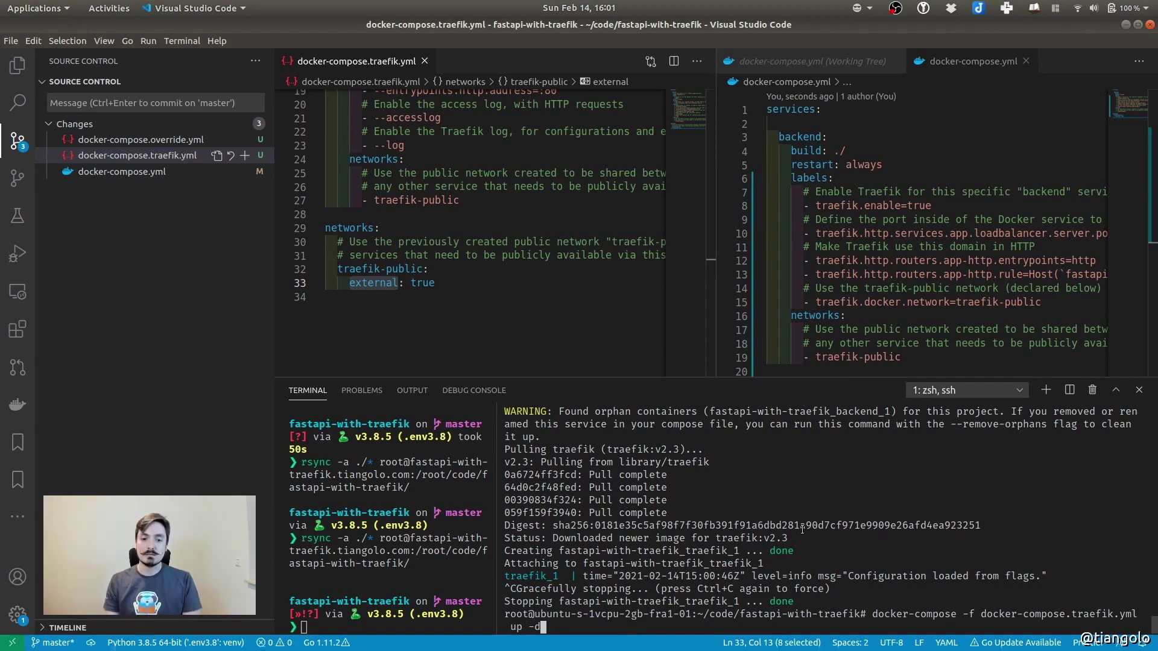
# Start the Traefik stack detached with 'up -d'
pyautogui.press('Return')
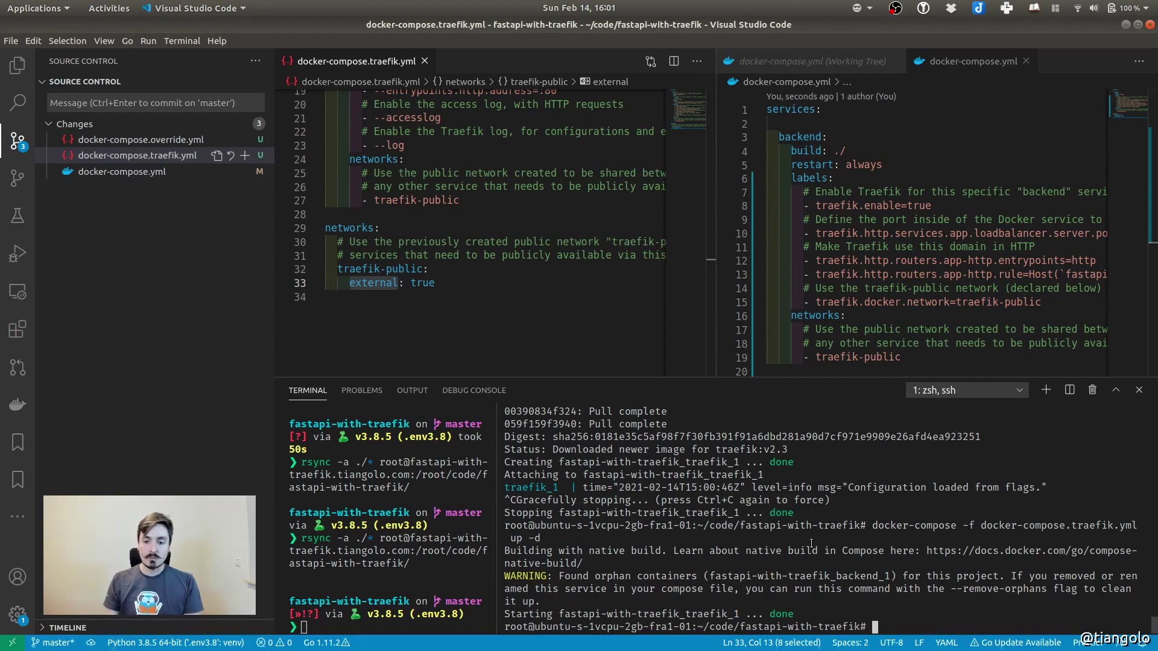
pyautogui.press('Return')
pyautogui.press('Return')
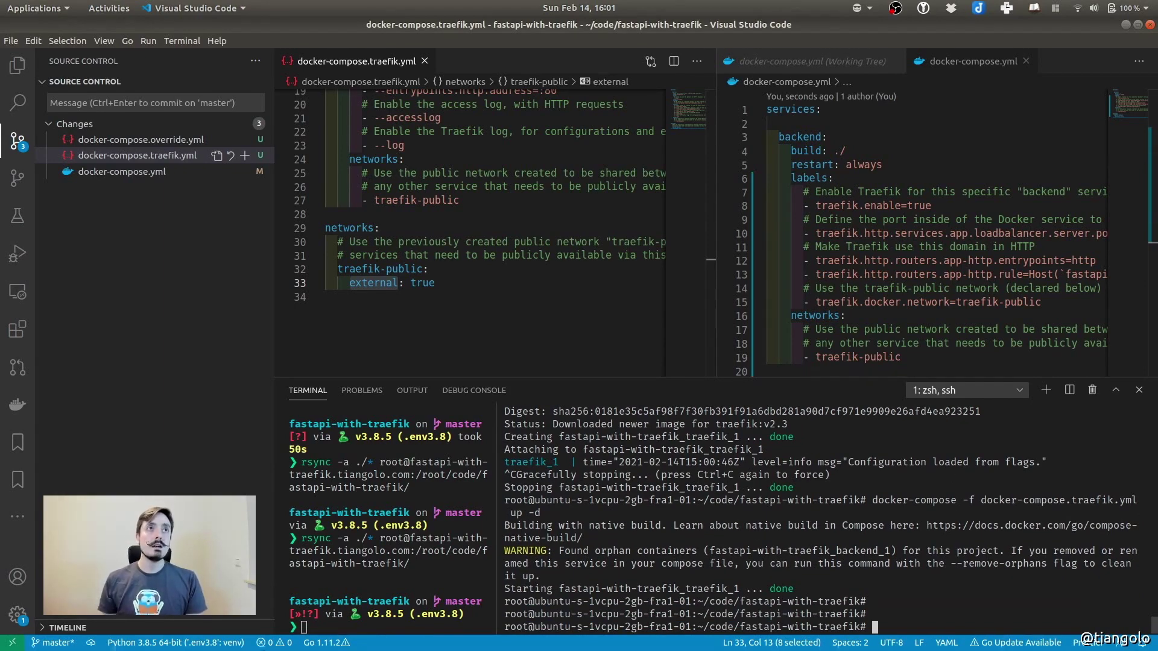
pyautogui.hotkey('alt', 'Tab')
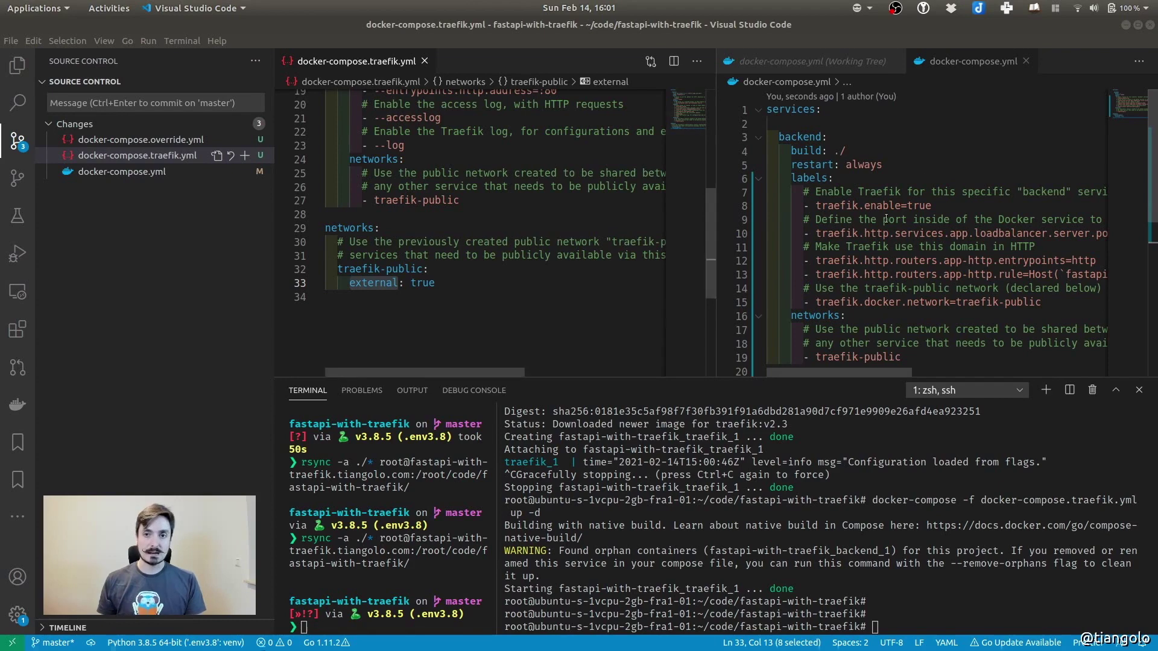
# Rerun 'docker-compose -f docker-compose.yml up -d' to recreate the backend container
pyautogui.click(966, 108)
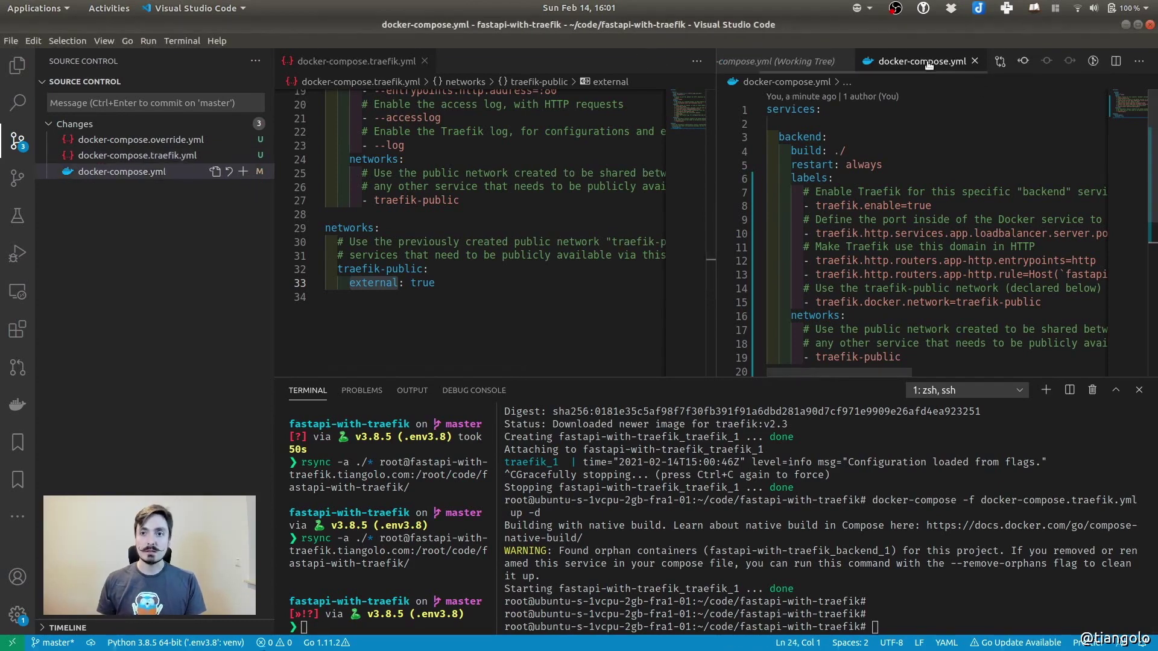
pyautogui.click(787, 548)
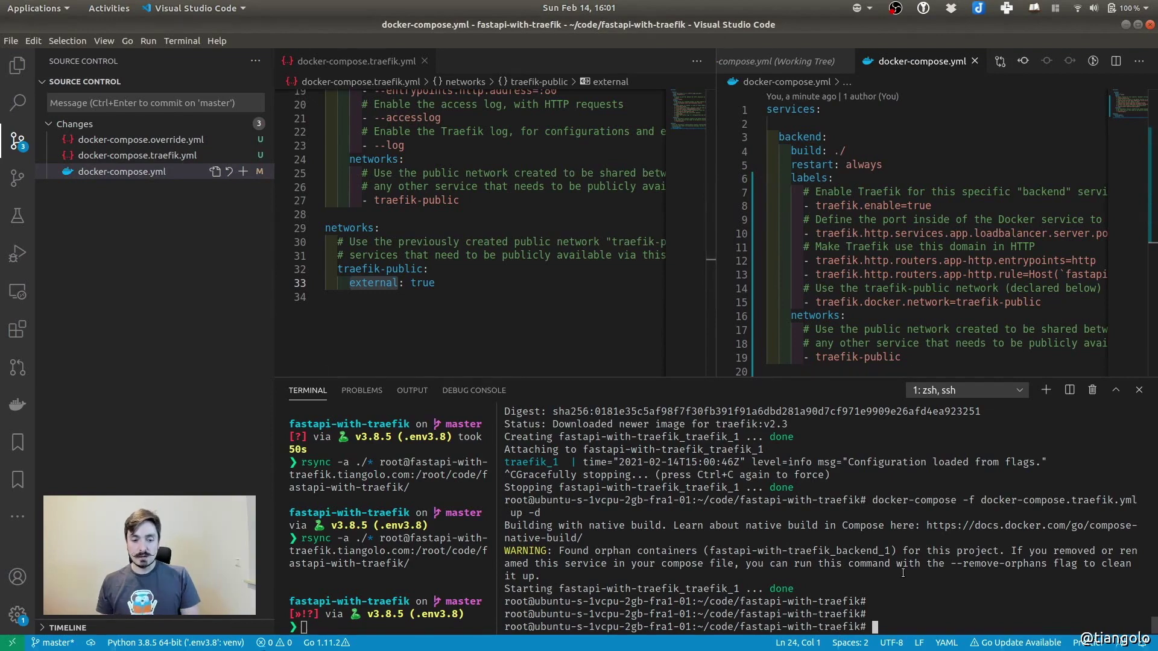
pyautogui.press('Up')
pyautogui.press('Up')
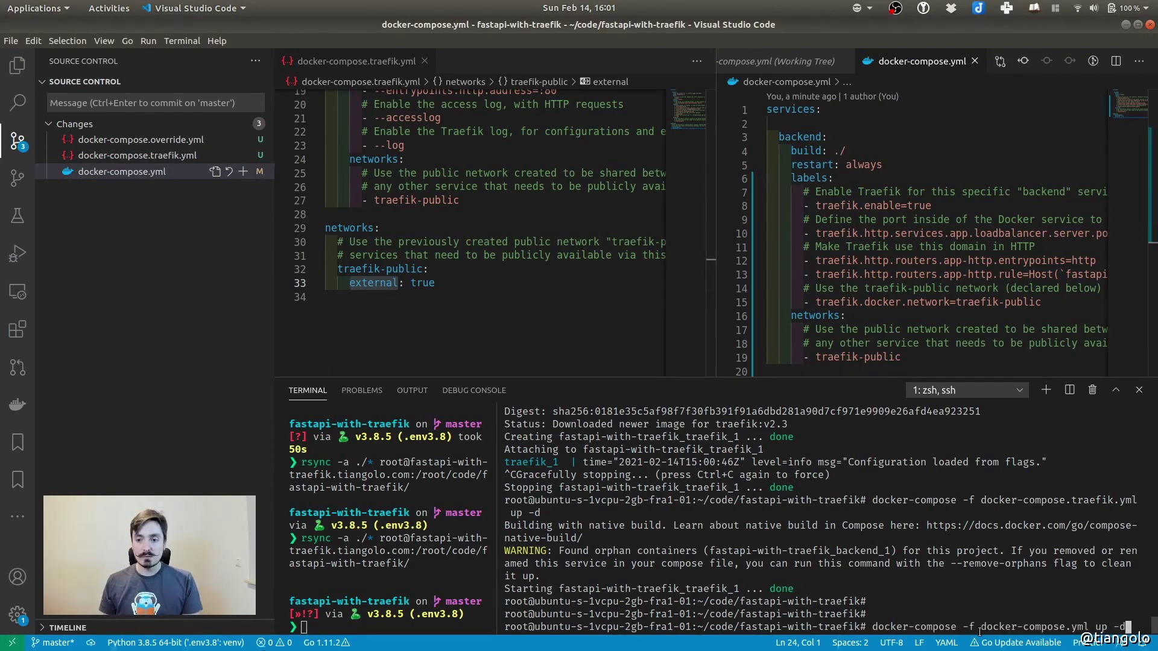
pyautogui.moveTo(961, 626); pyautogui.dragTo(1093, 627)
pyautogui.click(1092, 627)
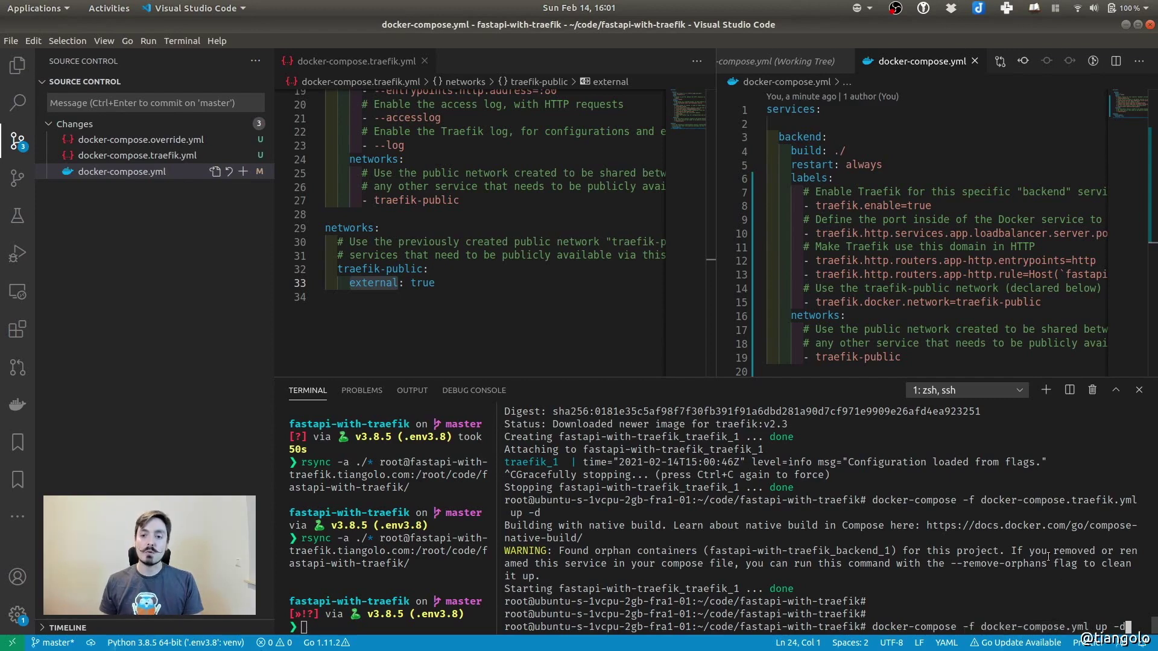
pyautogui.press('Return')
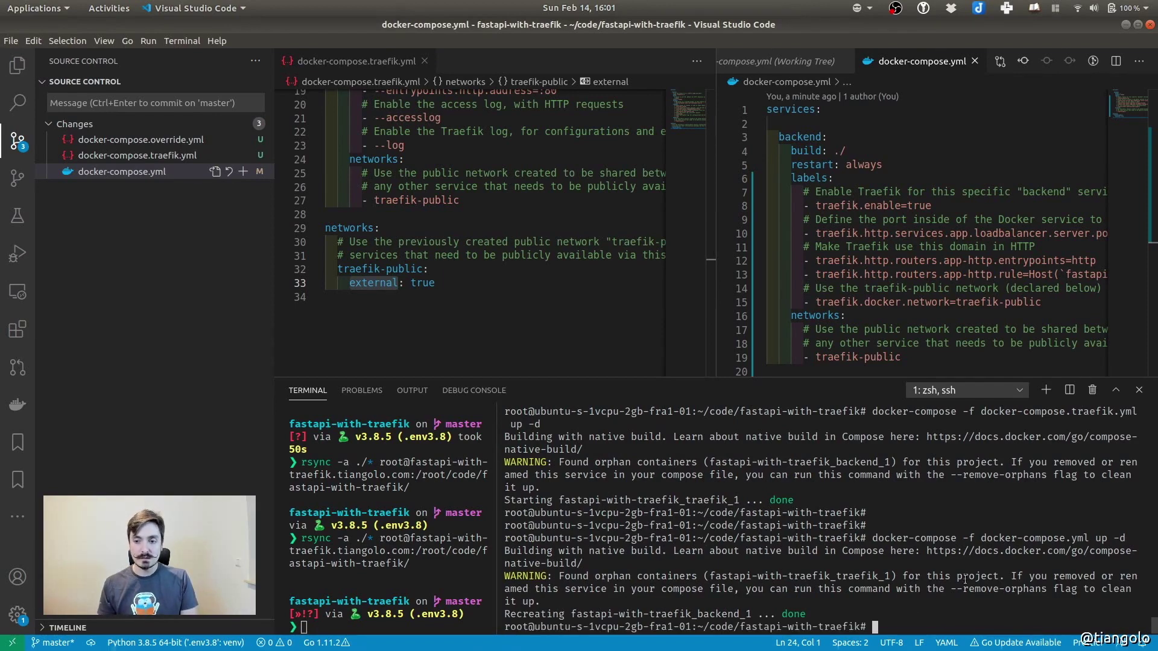
# Close the Traefik file and open docker-compose.override.yml in a split beside docker-compose.yml
pyautogui.click(113, 140)
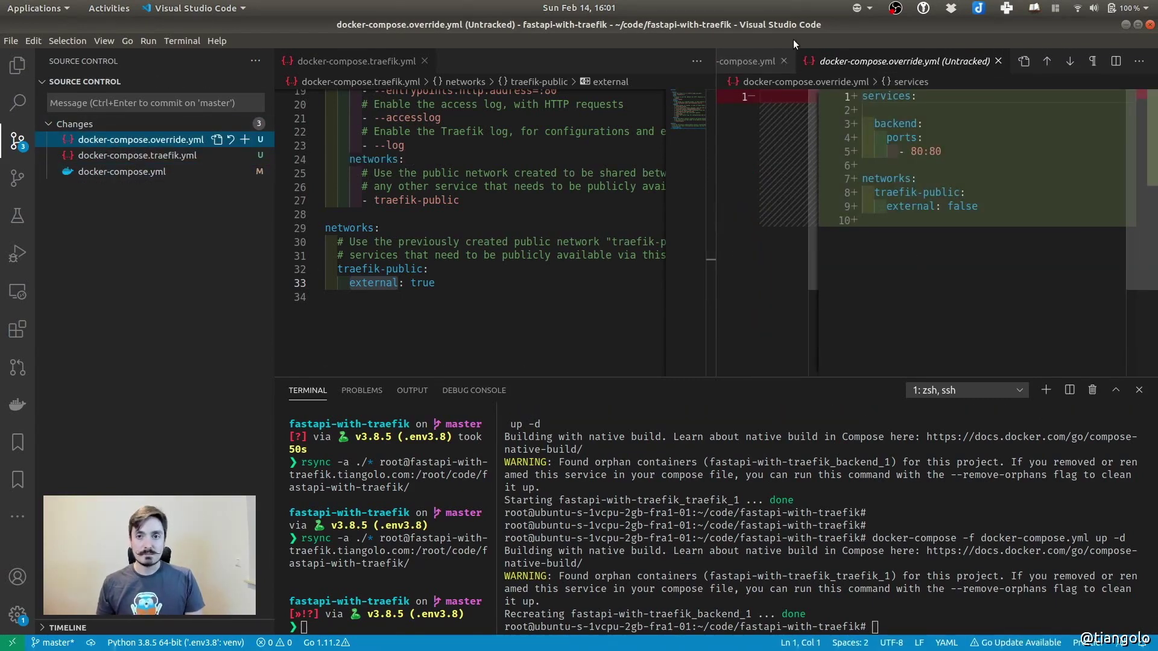
pyautogui.click(425, 61)
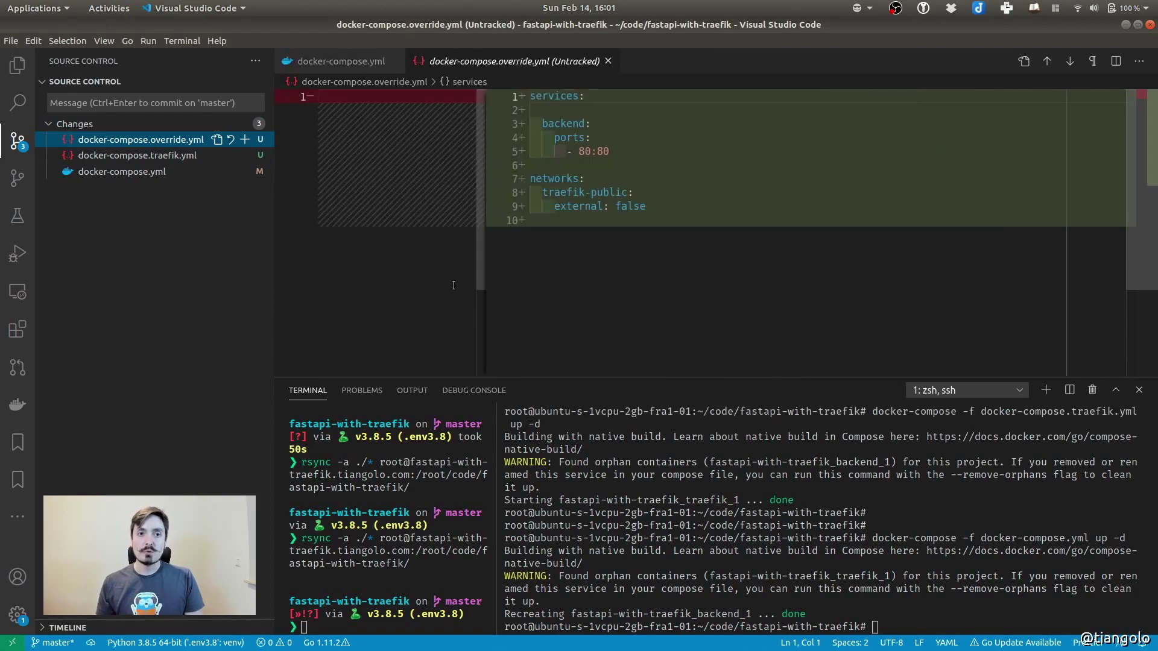
pyautogui.click(339, 63)
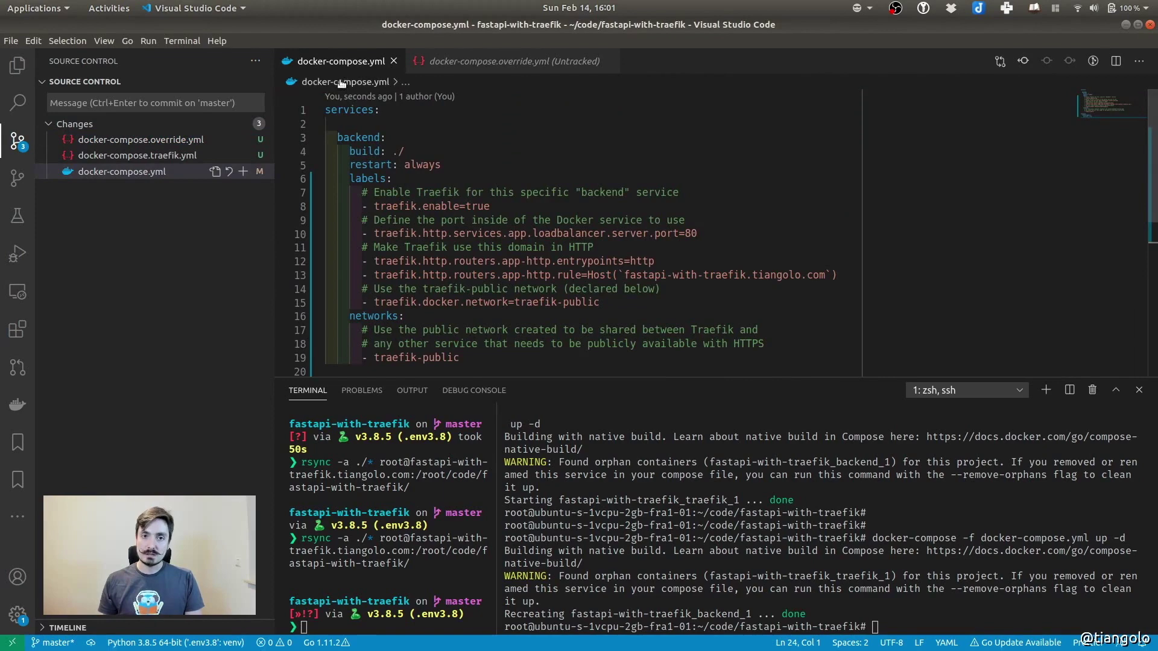
pyautogui.click(17, 65)
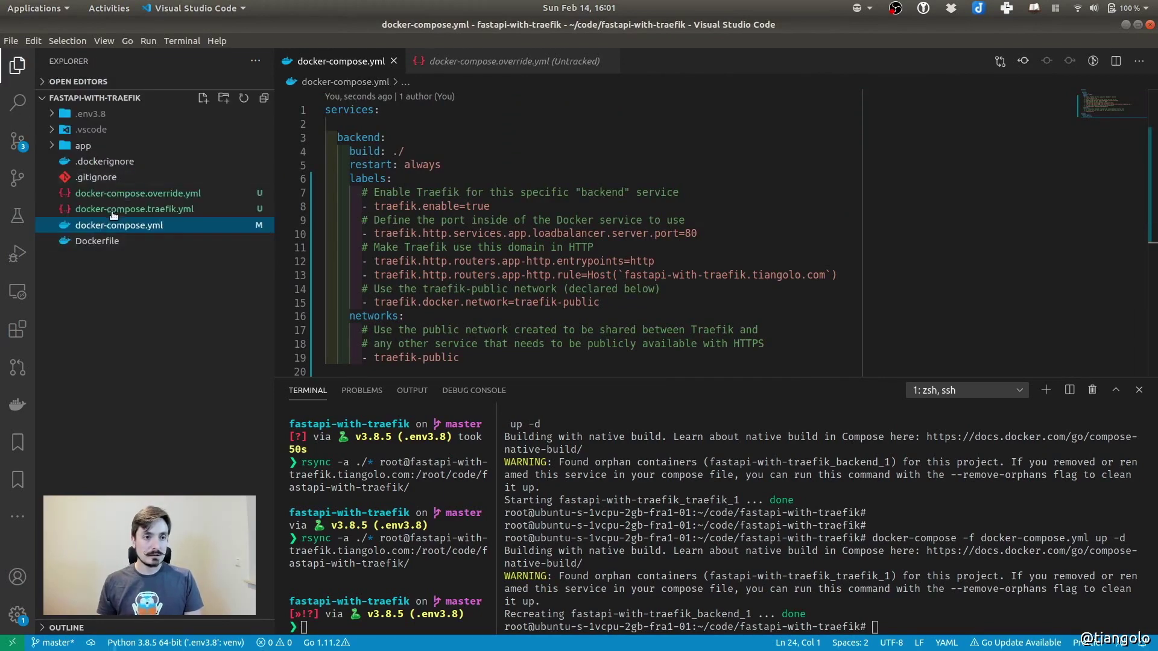
pyautogui.click(124, 193)
pyautogui.moveTo(470, 68); pyautogui.dragTo(1022, 97)
pyautogui.click(350, 63)
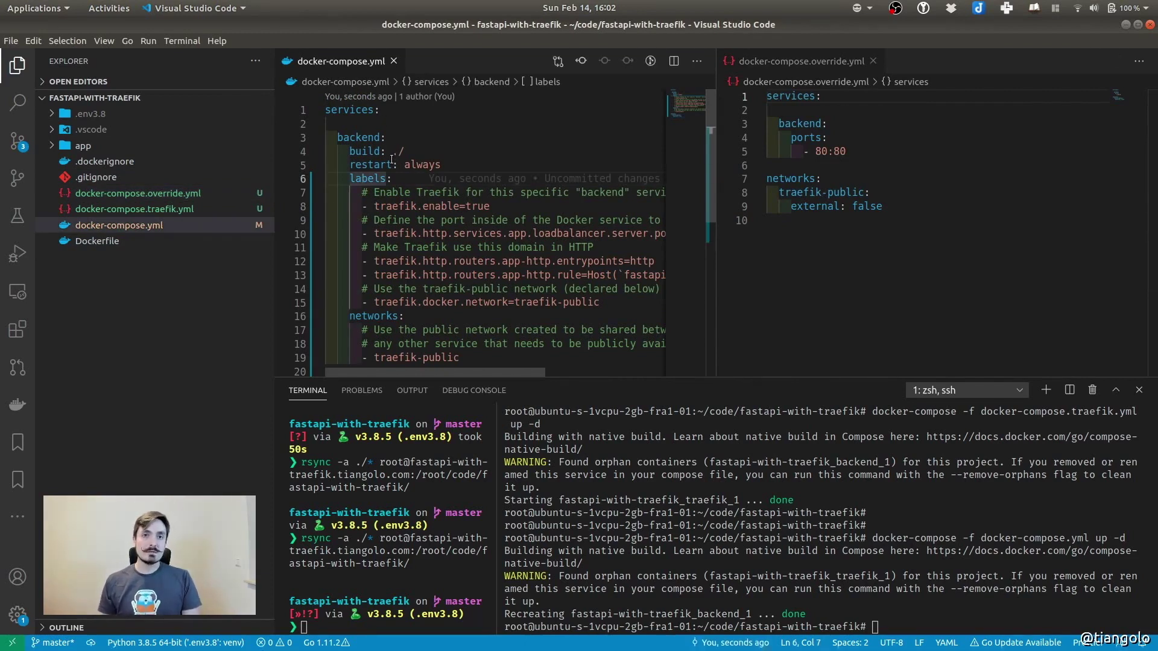
# Compare the backend service with the override's 80:80 port mapping and external: false network
pyautogui.scroll(-2, 469, 153)
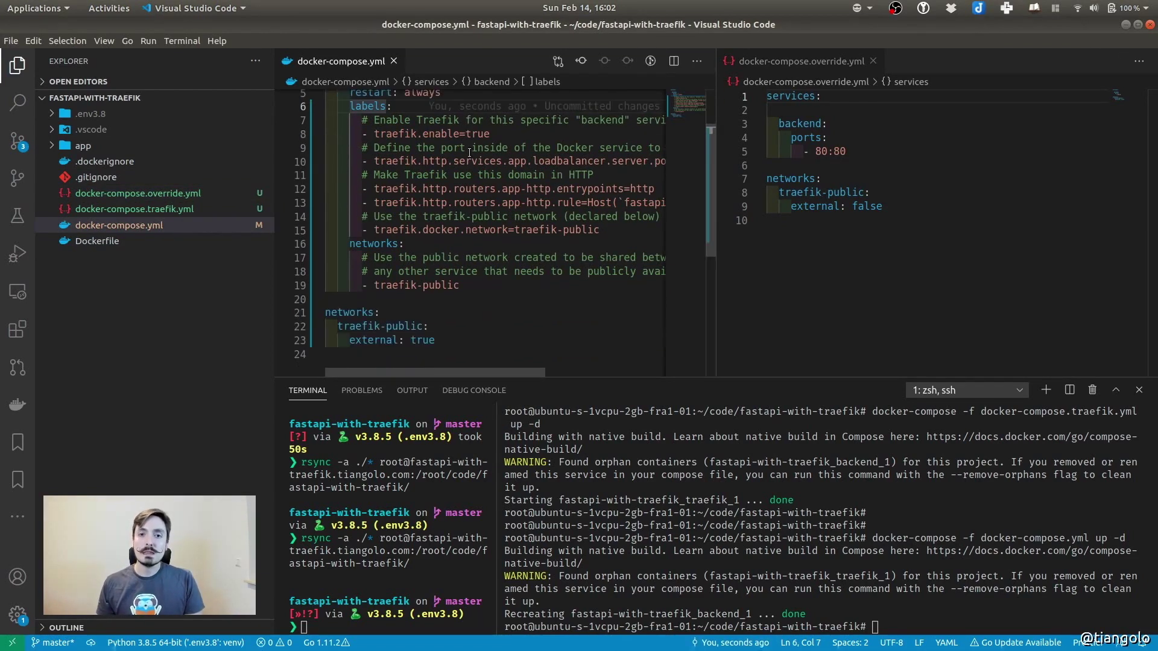
pyautogui.scroll(2, 437, 195)
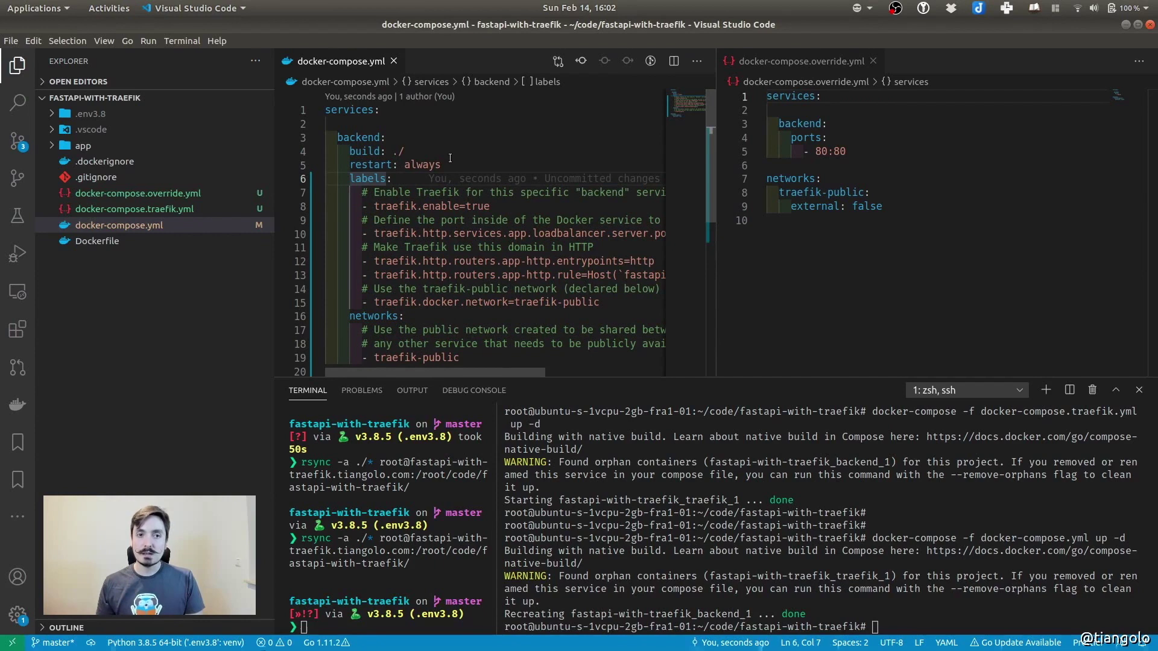
pyautogui.click(824, 66)
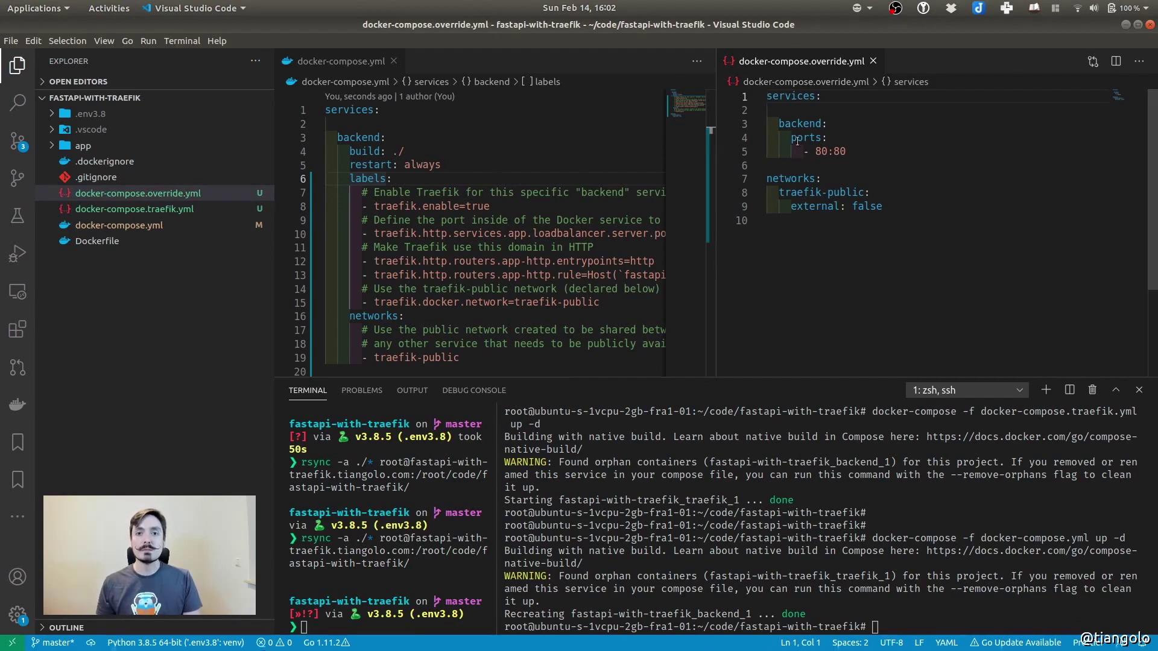
pyautogui.click(804, 265)
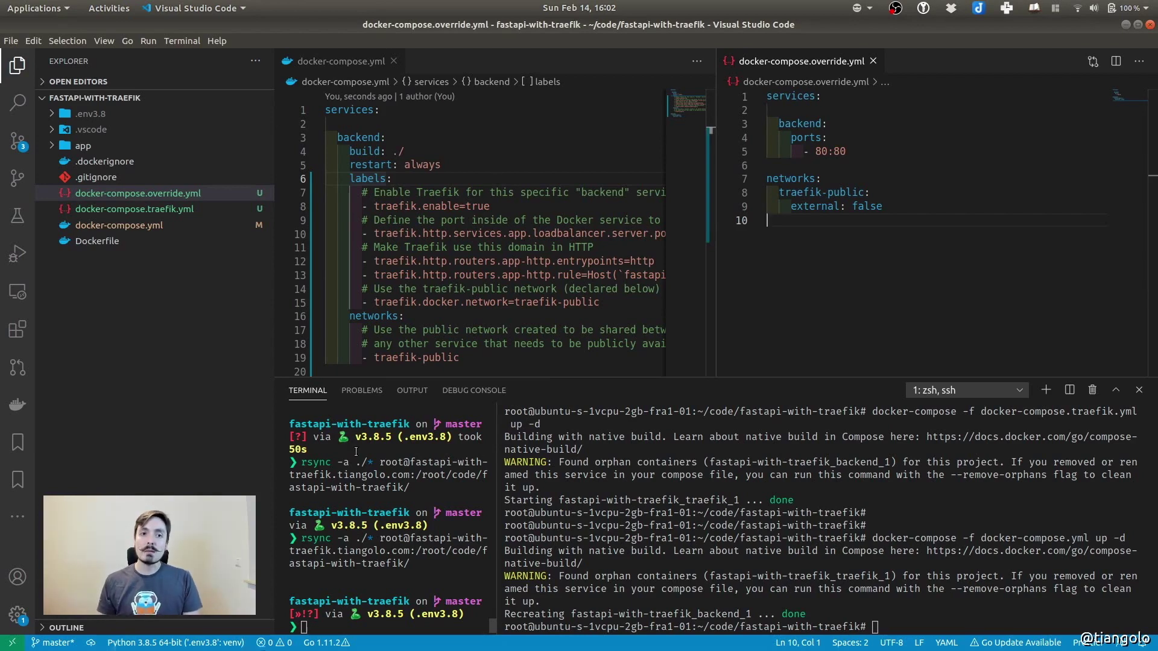
pyautogui.click(493, 152)
pyautogui.moveTo(326, 124); pyautogui.dragTo(504, 293)
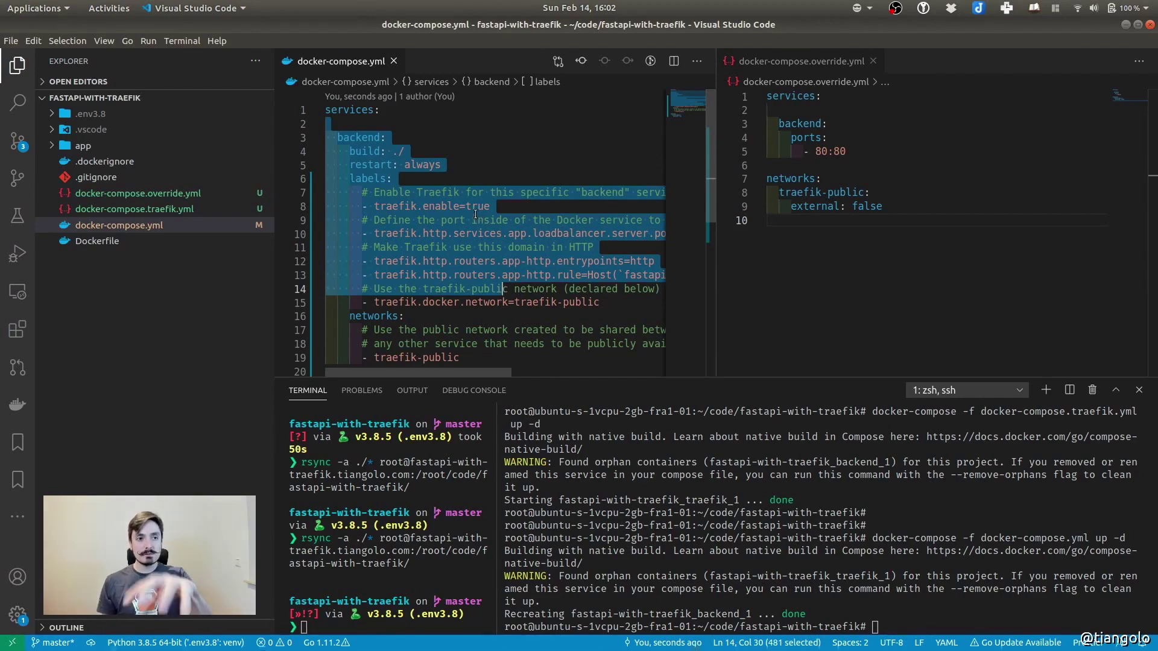
pyautogui.moveTo(892, 229); pyautogui.dragTo(715, 79)
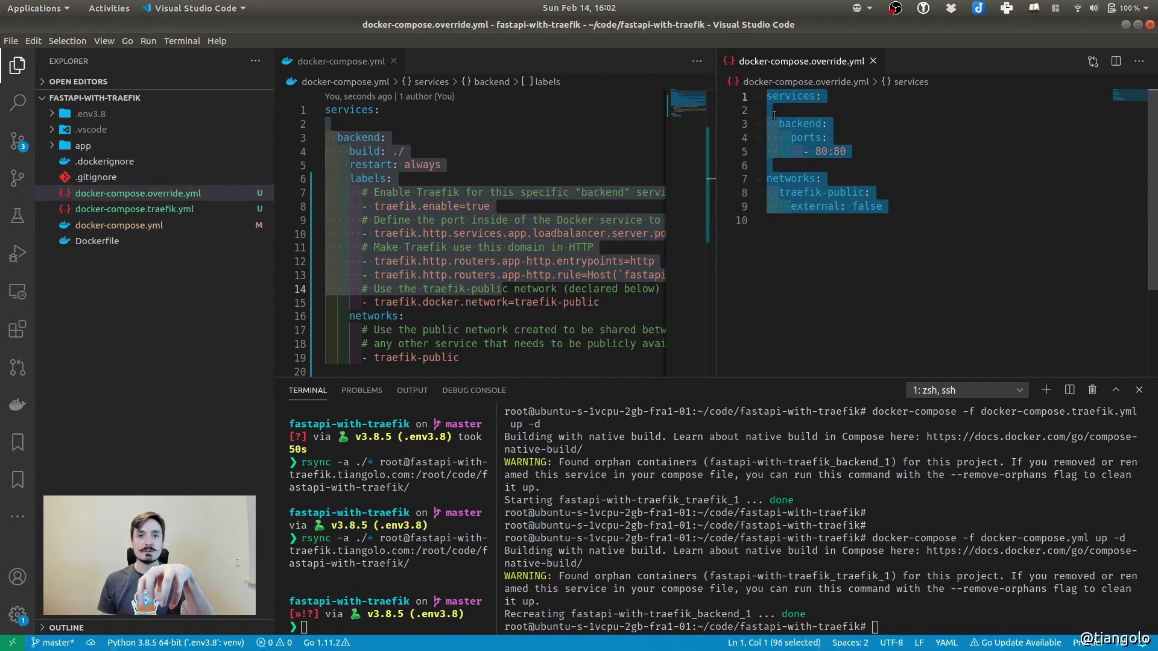
pyautogui.click(459, 192)
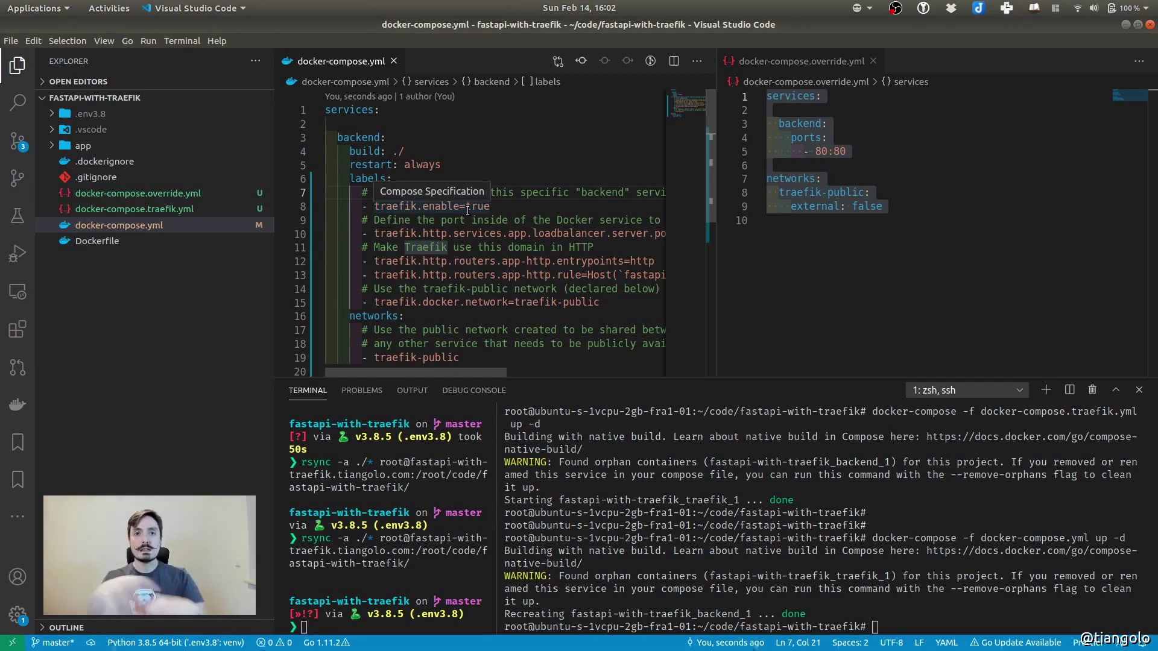
pyautogui.click(526, 192)
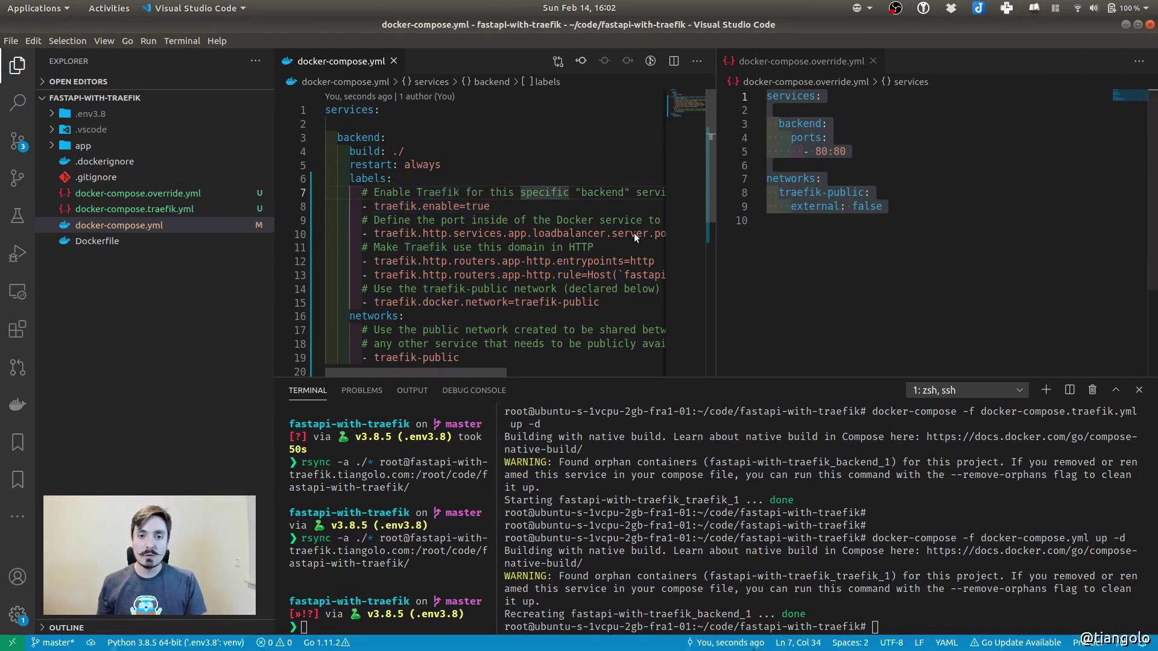
pyautogui.click(817, 152)
pyautogui.moveTo(816, 151); pyautogui.dragTo(867, 154)
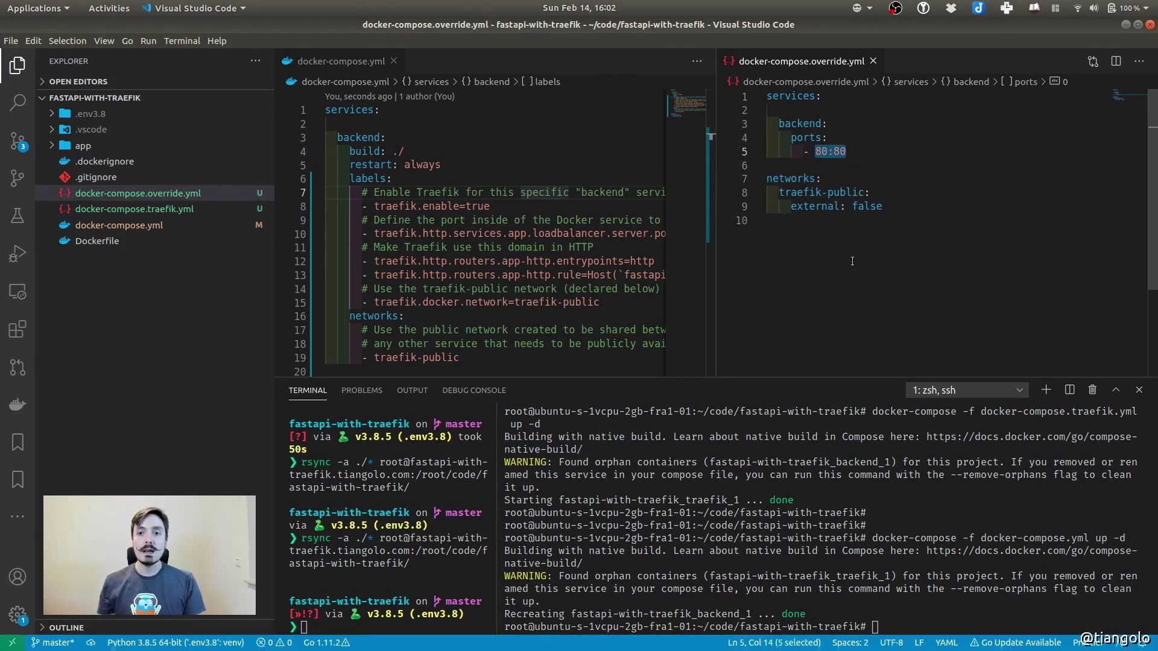
pyautogui.moveTo(790, 206); pyautogui.dragTo(886, 209)
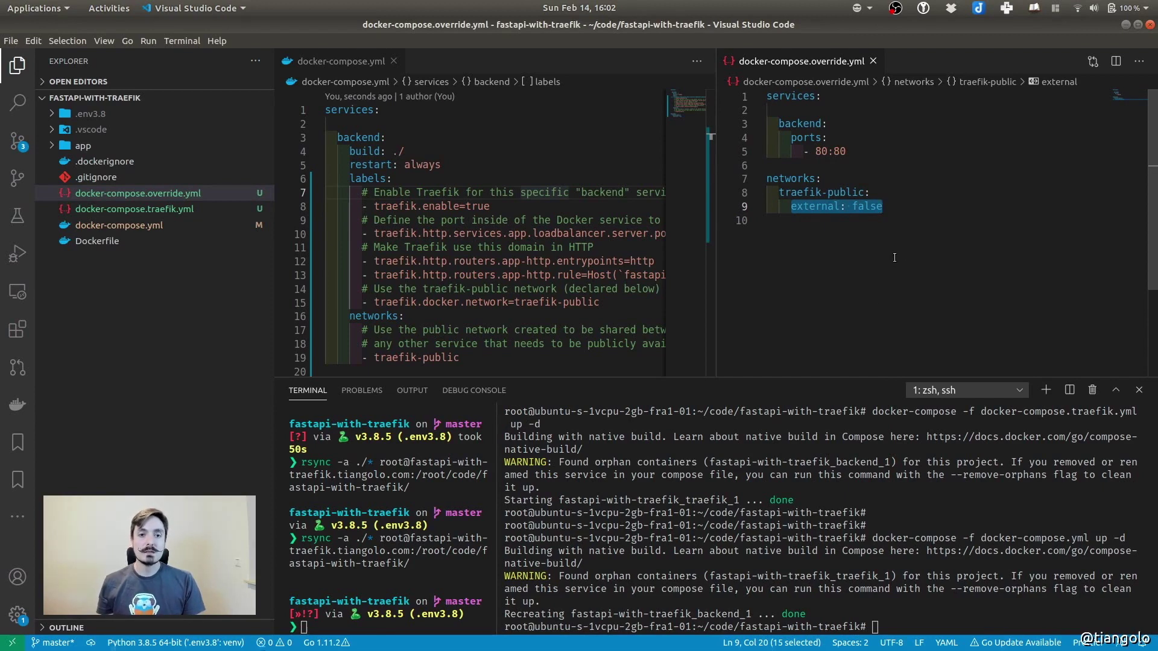
pyautogui.click(842, 265)
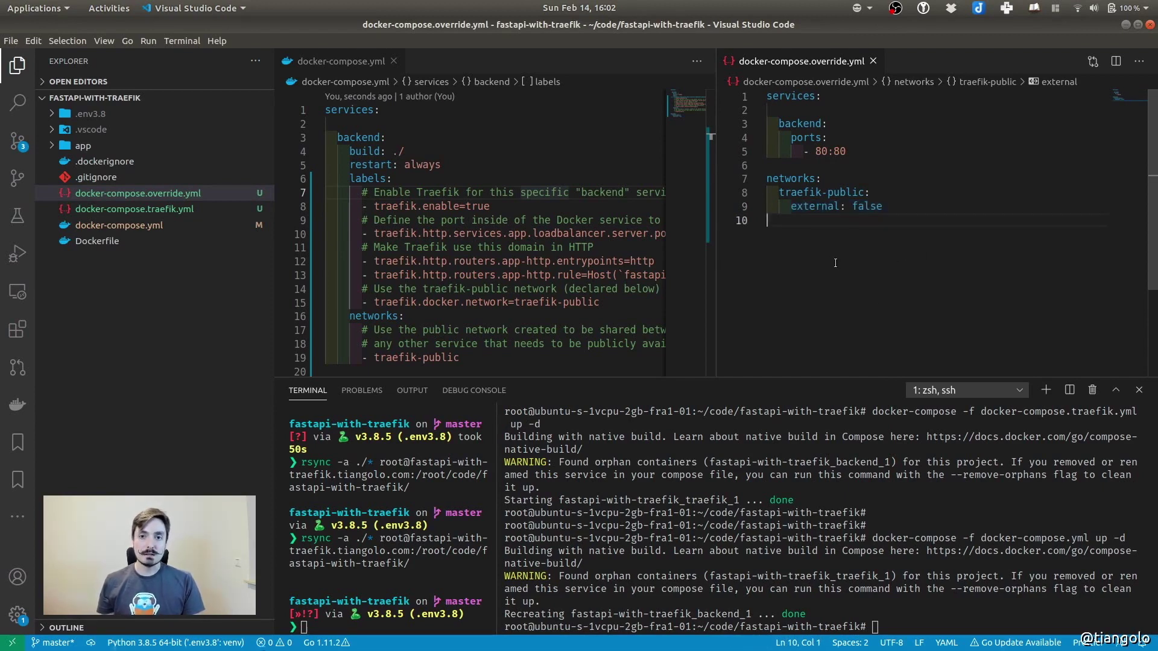
# Close the override split, cancel the recalled compose command, and show the window overview
pyautogui.click(873, 61)
pyautogui.moveTo(609, 192); pyautogui.dragTo(603, 191)
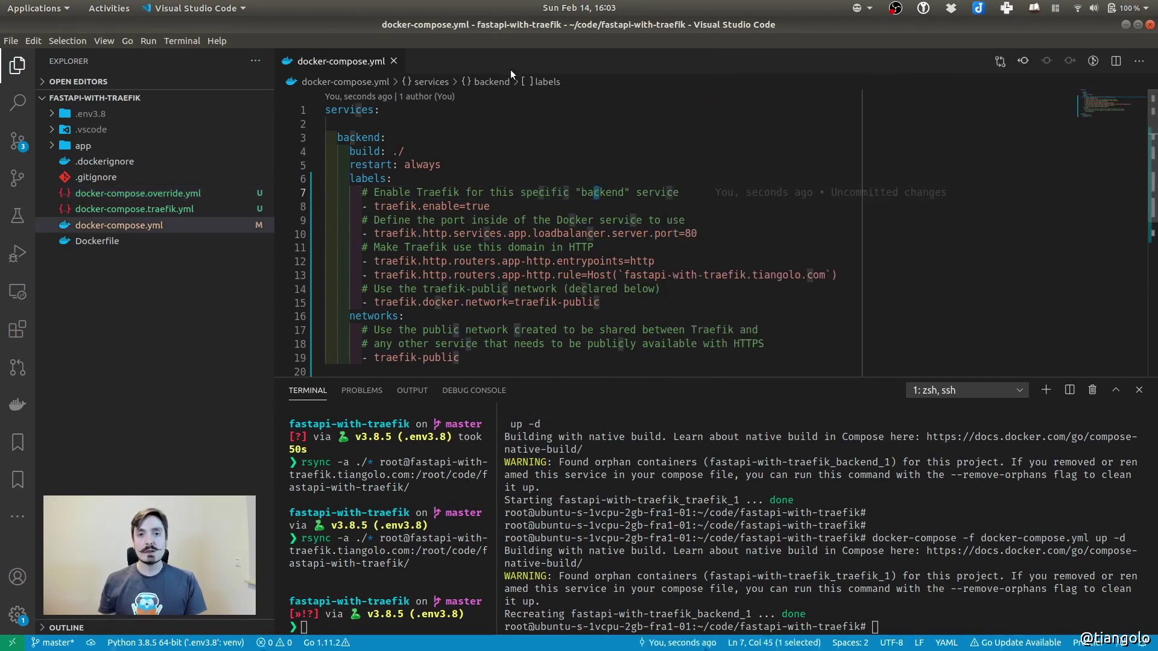
pyautogui.click(524, 144)
pyautogui.click(768, 480)
pyautogui.moveTo(769, 481); pyautogui.dragTo(771, 488)
pyautogui.click(770, 489)
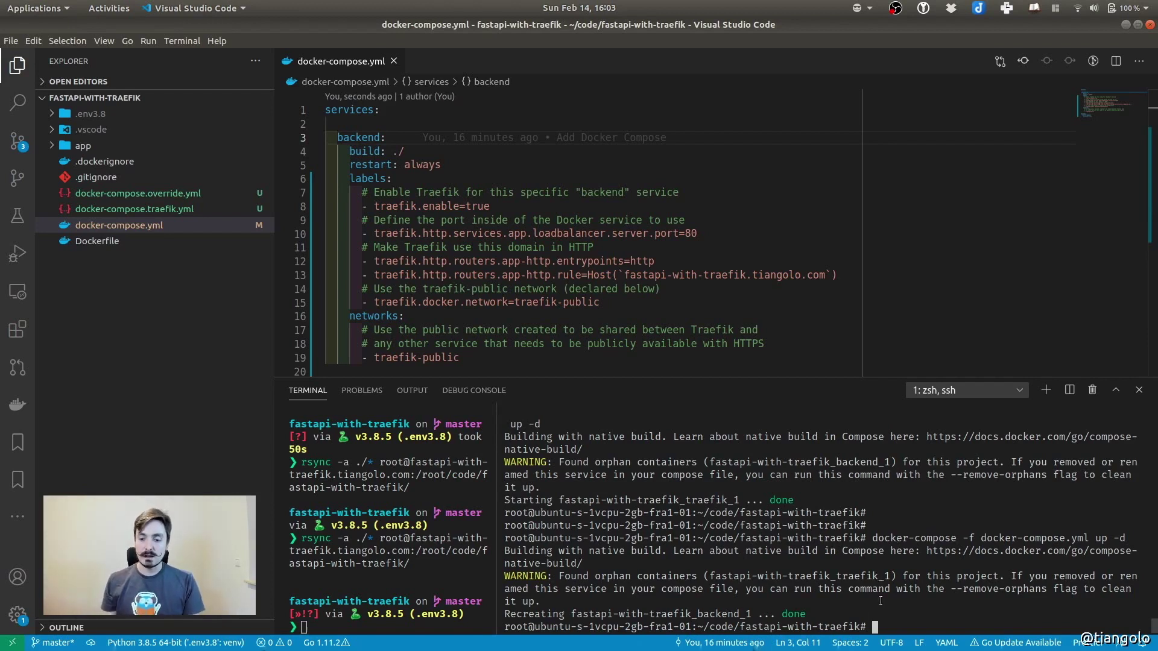
pyautogui.press('Up')
pyautogui.moveTo(981, 627); pyautogui.dragTo(1088, 627)
pyautogui.click(960, 534)
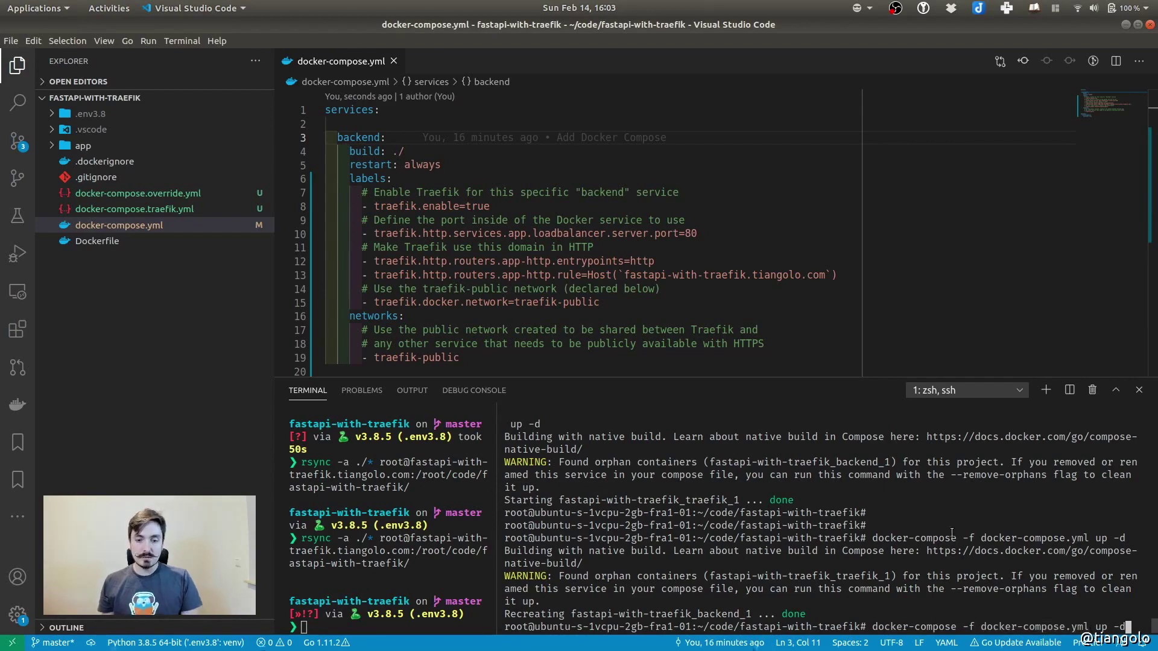
pyautogui.hotkey('ctrl', 'c')
pyautogui.press('super')
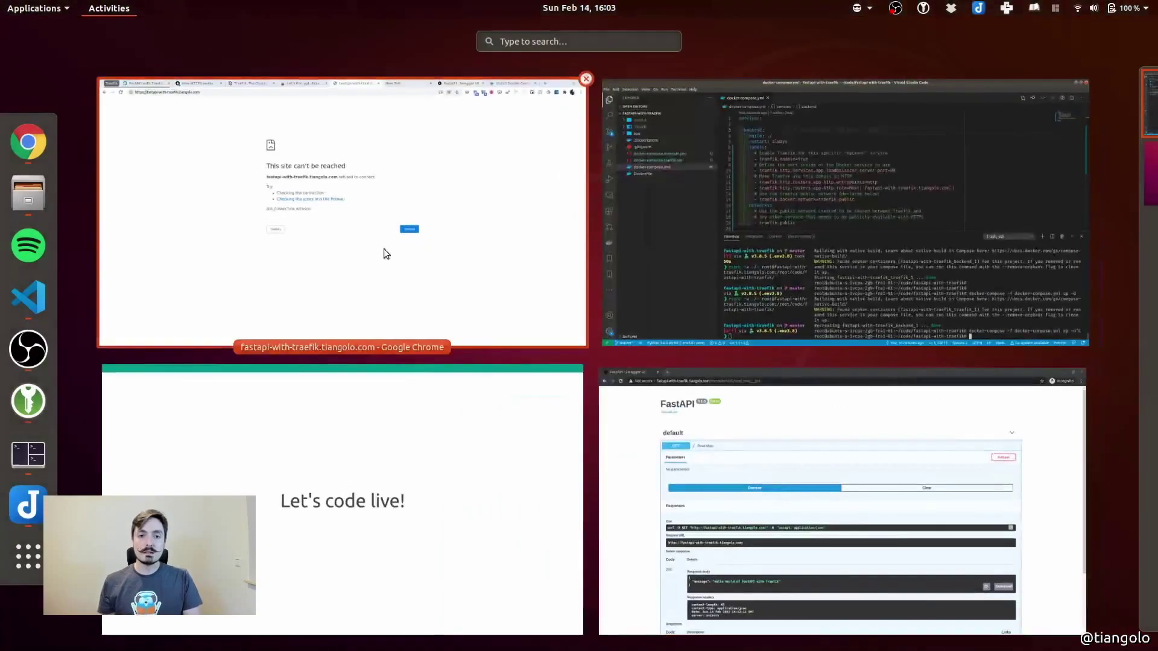
# Reload the Swagger docs page in Chrome, then return to Visual Studio Code
pyautogui.click(747, 479)
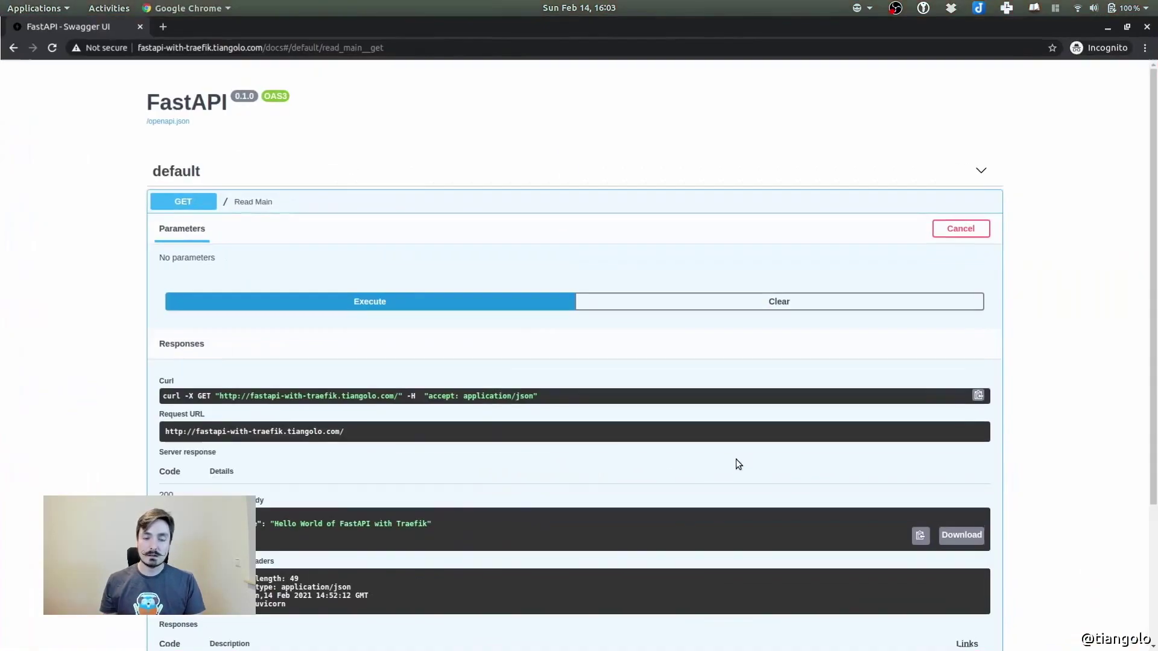
pyautogui.hotkey('ctrl', 'r')
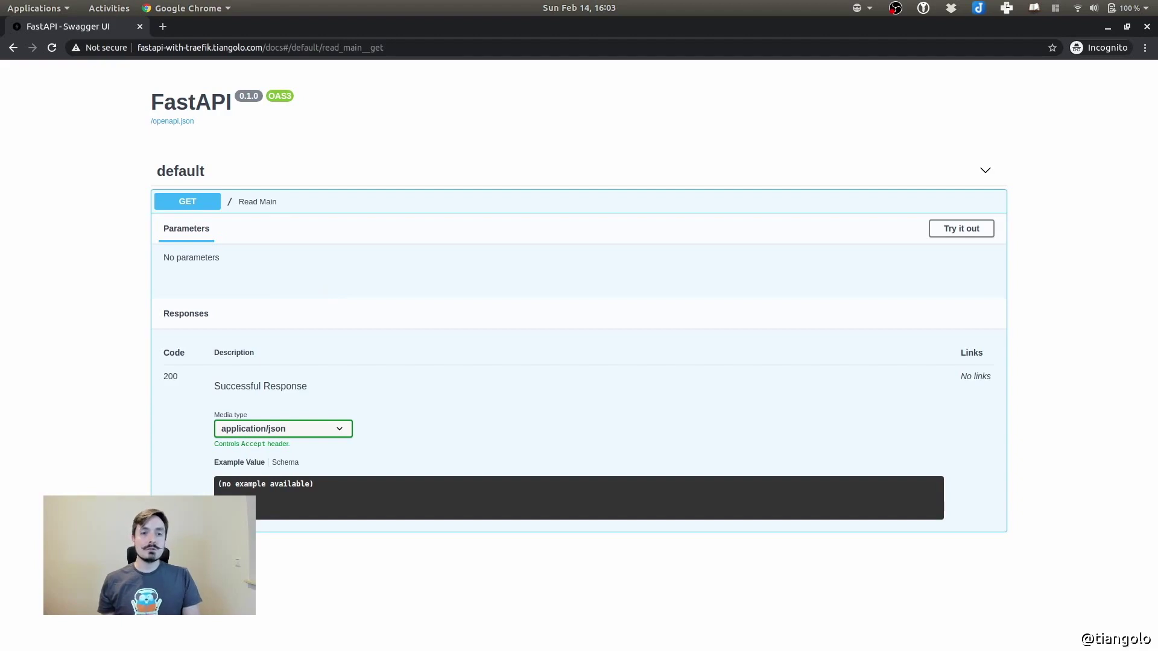
pyautogui.press('super')
pyautogui.click(657, 332)
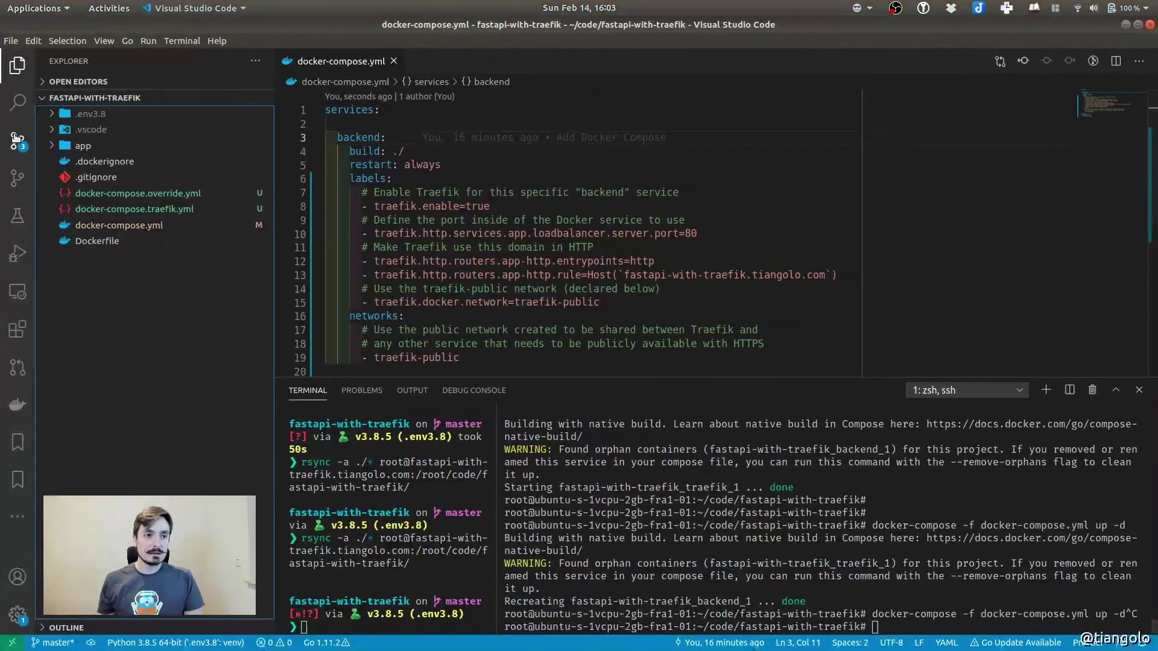
# Stage the three changed compose files and commit them as 'Add Traefik'
pyautogui.click(17, 139)
pyautogui.click(141, 139)
pyautogui.keyDown('shift'); pyautogui.click(181, 172); pyautogui.keyUp('shift')
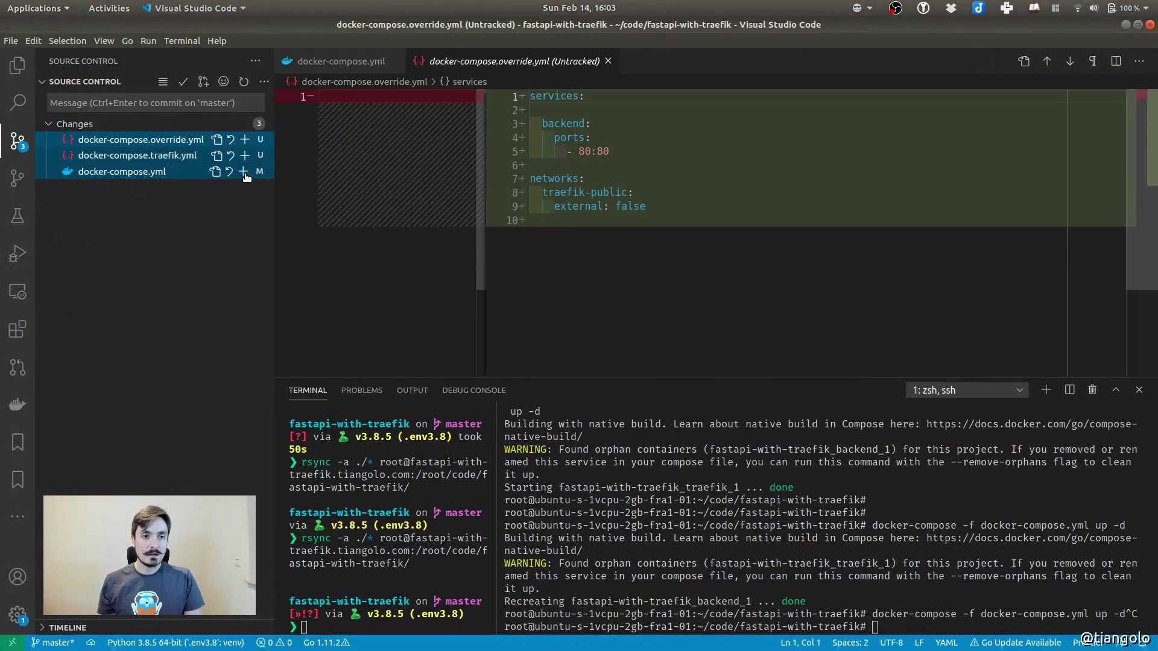
pyautogui.click(245, 173)
pyautogui.click(170, 105)
pyautogui.write('Add Traefik')
pyautogui.hotkey('ctrl', 'Return')
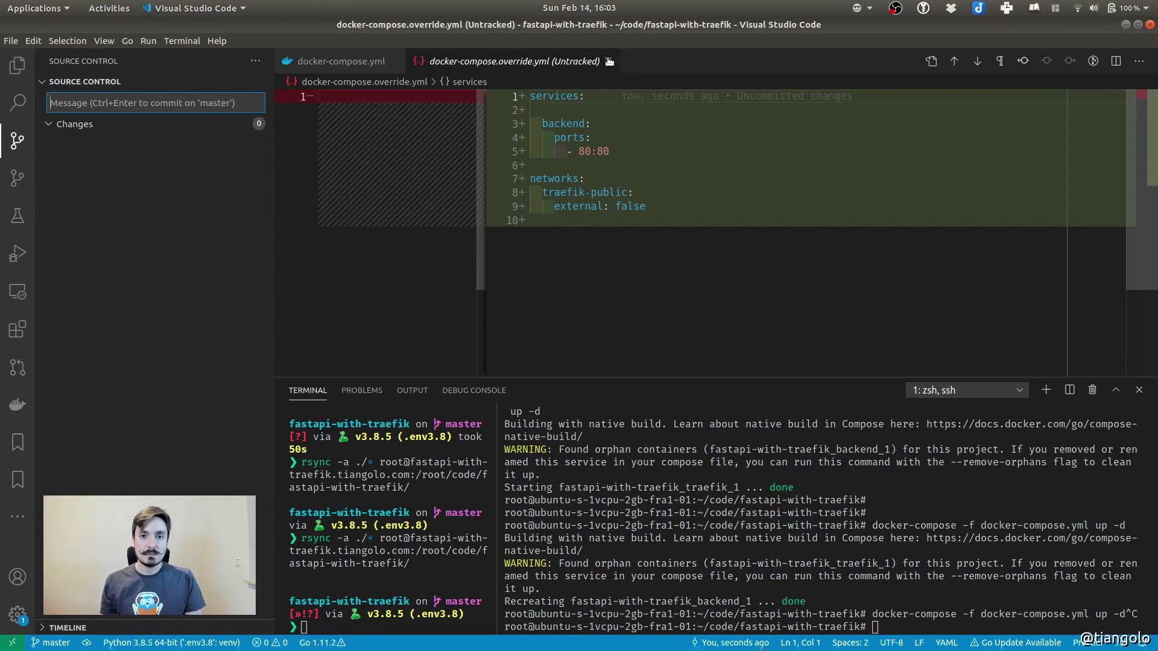
# Close the override diff and docker-compose.yml editors
pyautogui.click(609, 61)
pyautogui.click(392, 61)
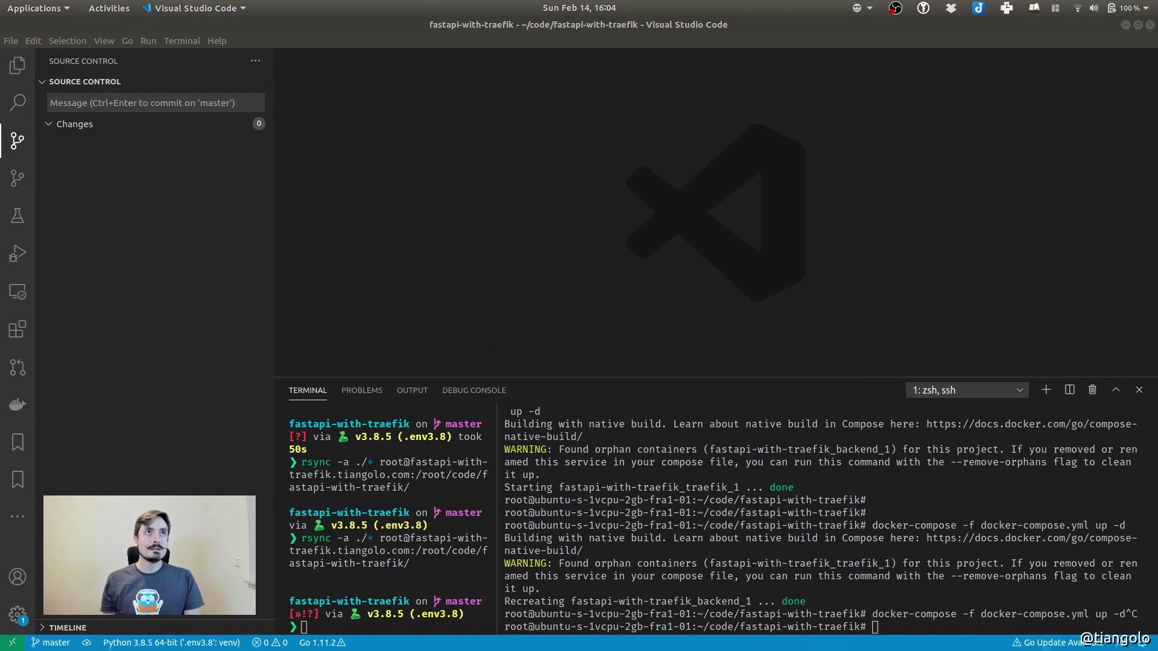
pyautogui.click(130, 240)
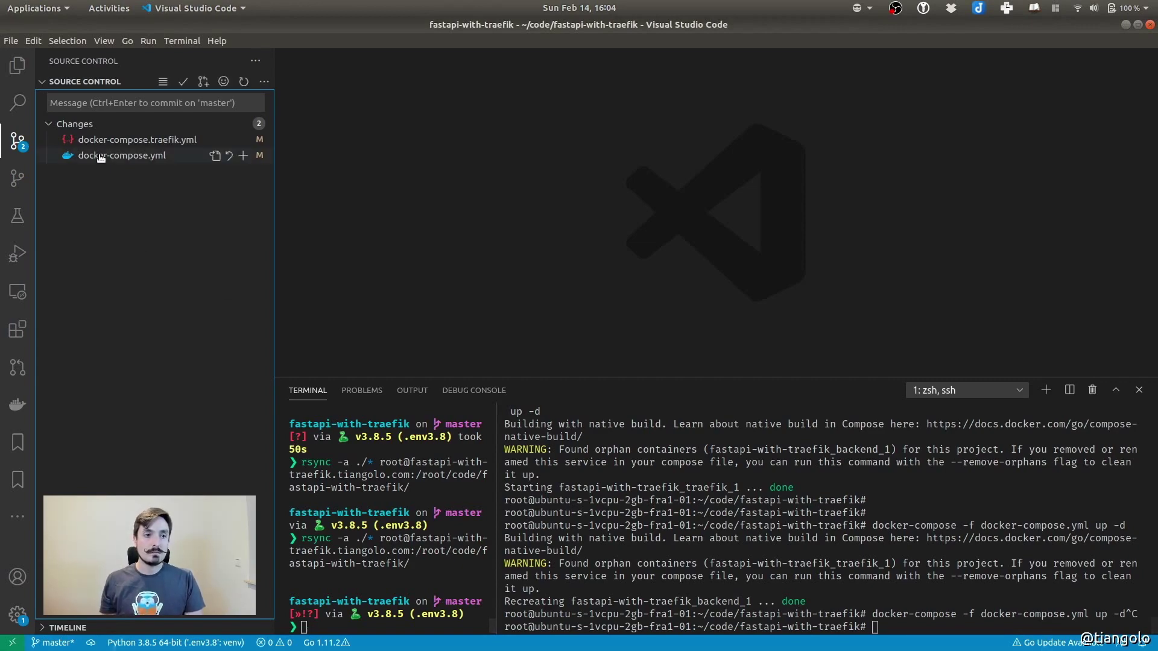
# View the docker-compose.yml diff, then switch to the docker-compose.traefik.yml diff
pyautogui.click(122, 156)
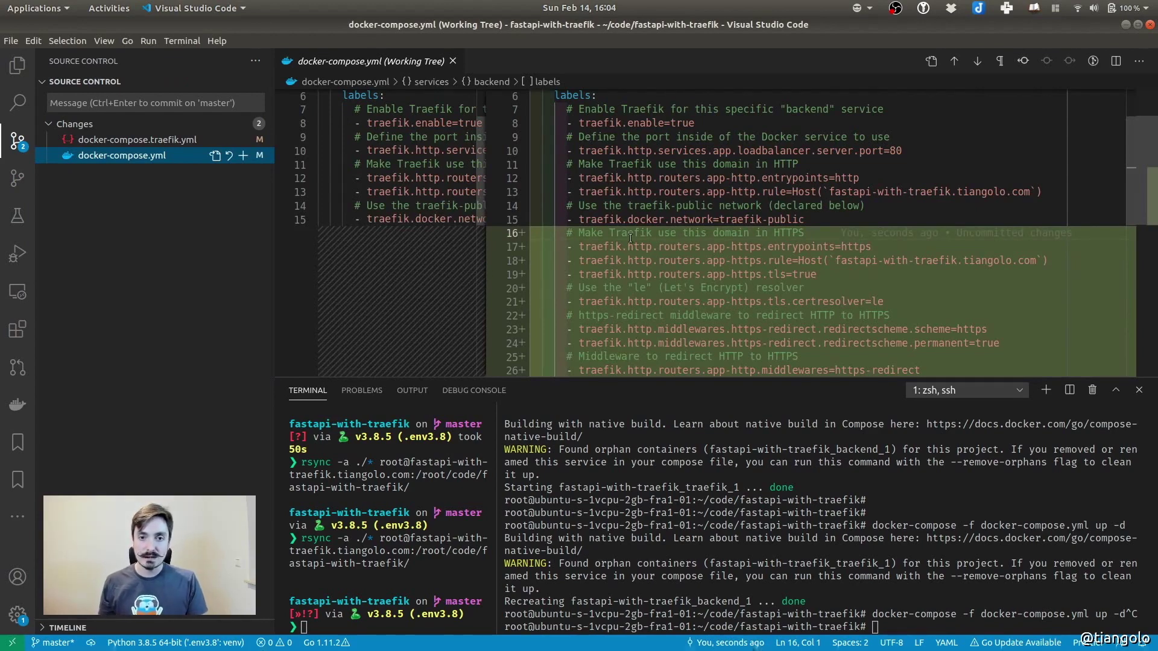
pyautogui.click(452, 61)
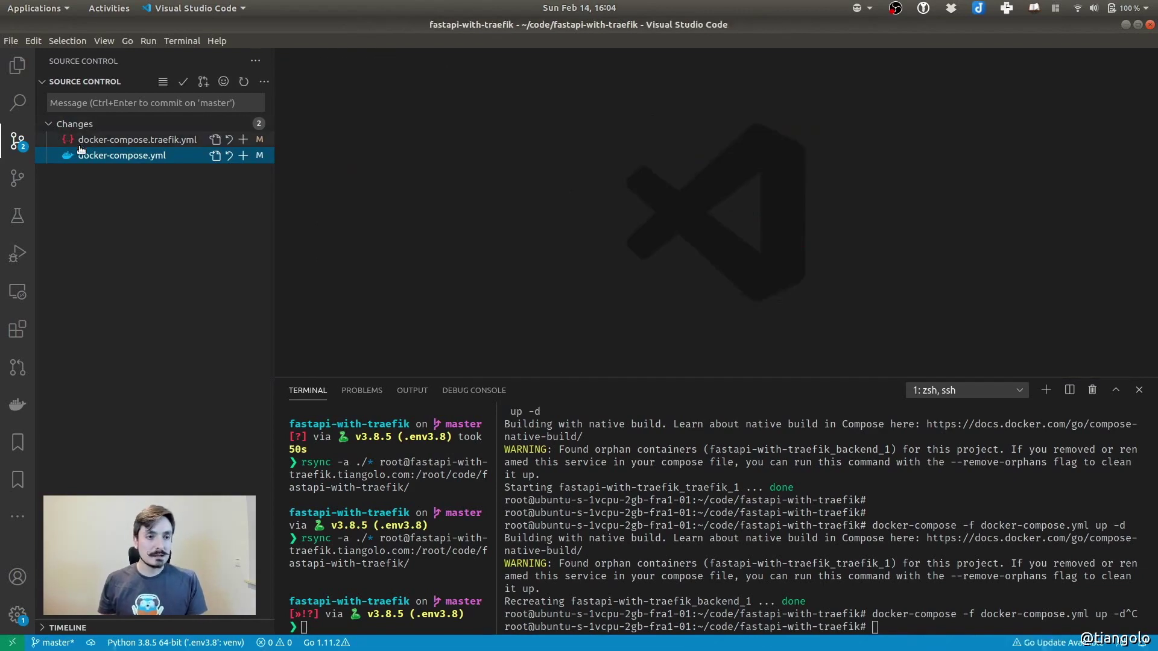
pyautogui.click(88, 141)
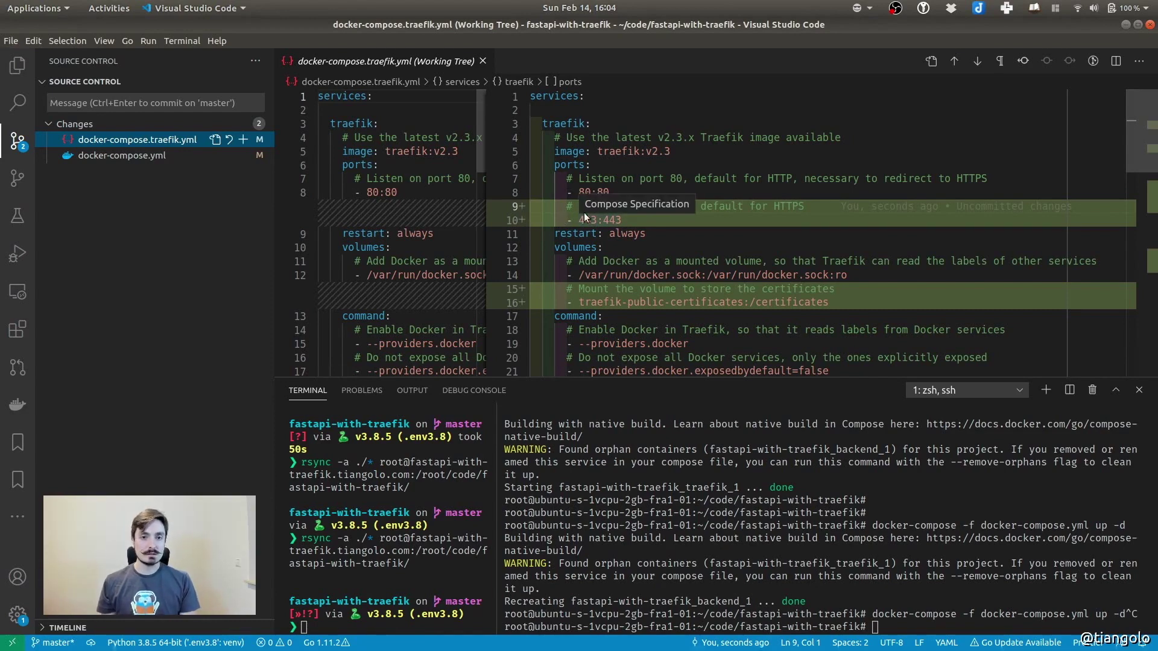
pyautogui.moveTo(577, 192); pyautogui.dragTo(601, 192)
pyautogui.hotkey('ctrl', 'z')
pyautogui.click(637, 192)
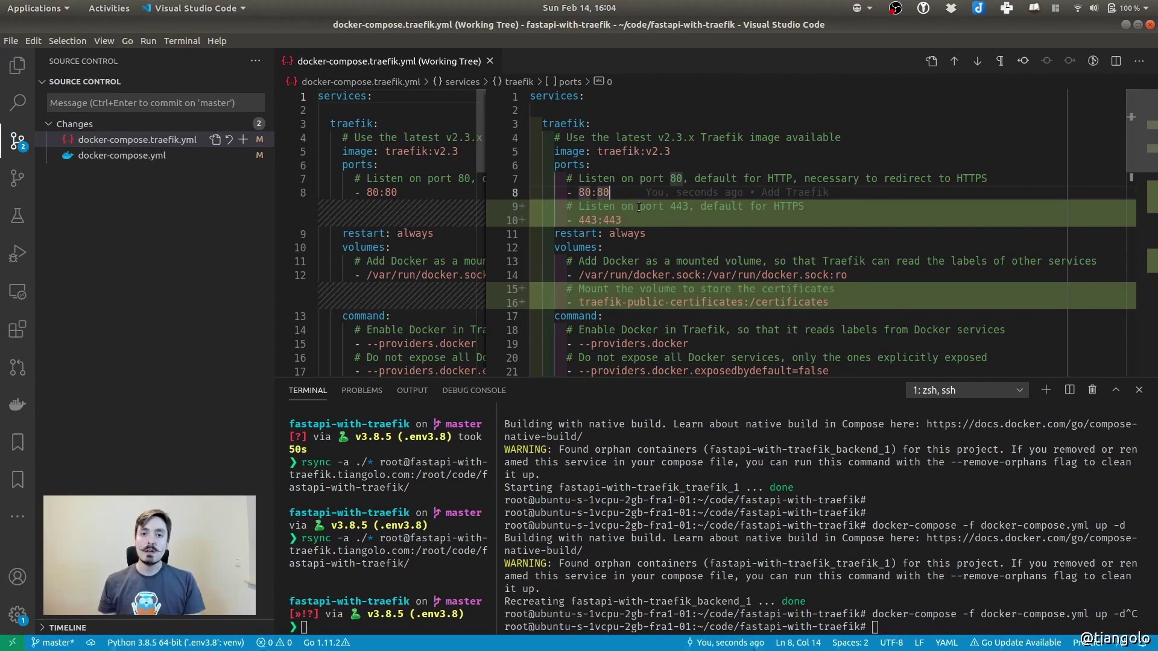
pyautogui.doubleClick(586, 220)
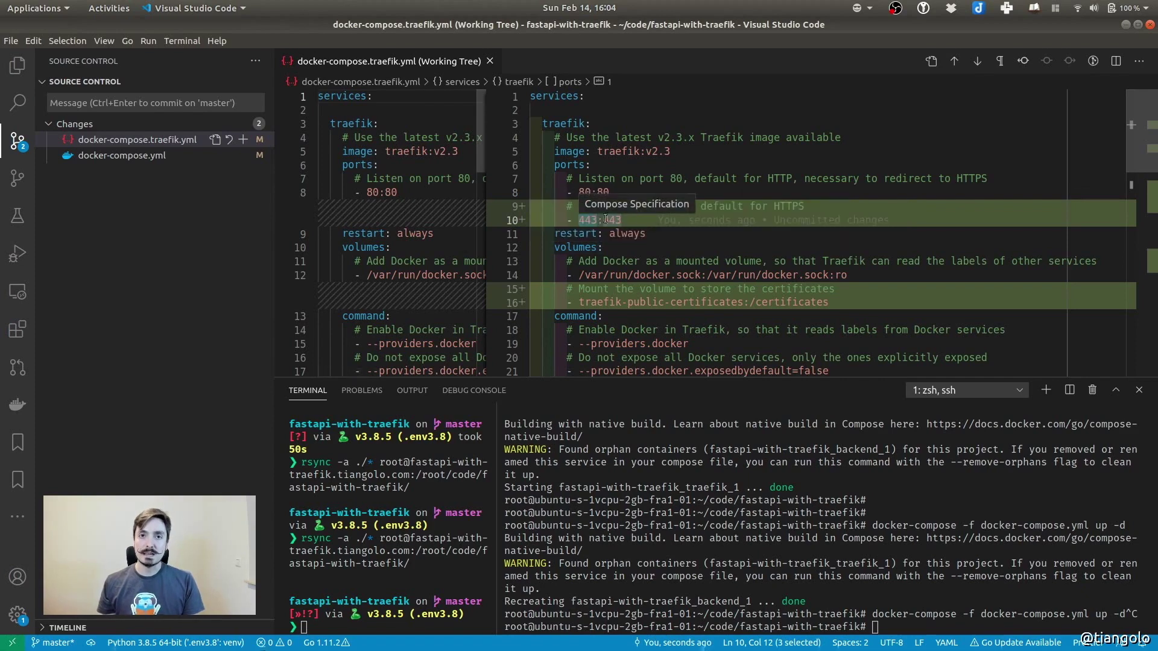
pyautogui.scroll(-2, 604, 219)
pyautogui.moveTo(567, 230); pyautogui.dragTo(633, 229)
pyautogui.moveTo(865, 243); pyautogui.dragTo(868, 240)
pyautogui.scroll(-4, 692, 226)
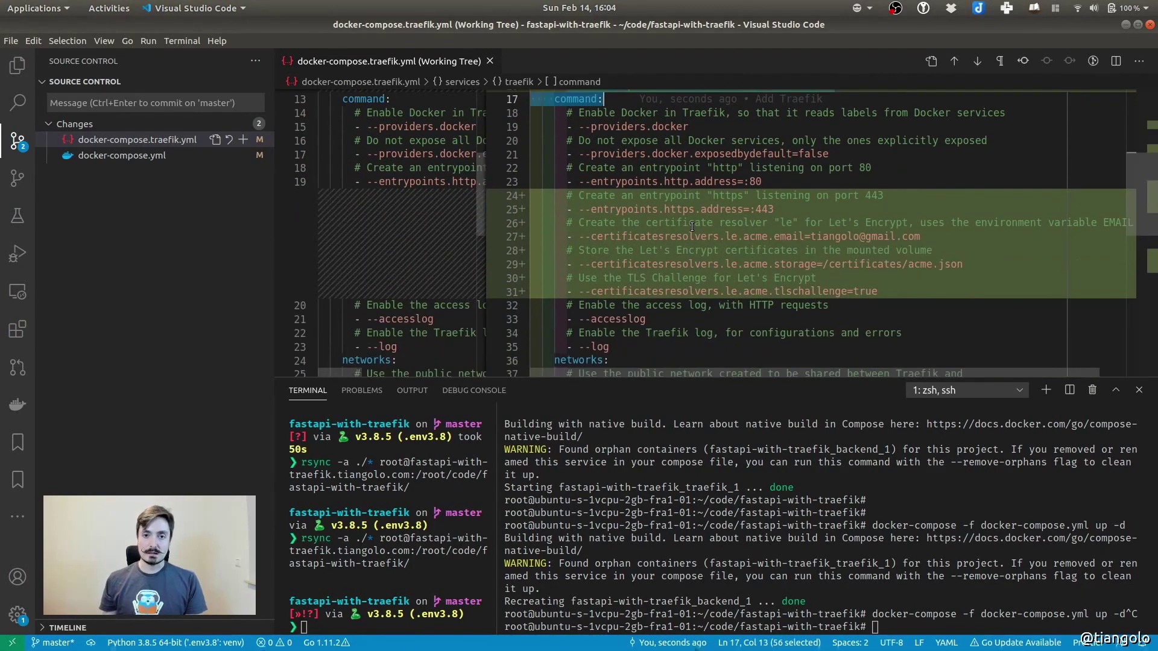
pyautogui.click(683, 195)
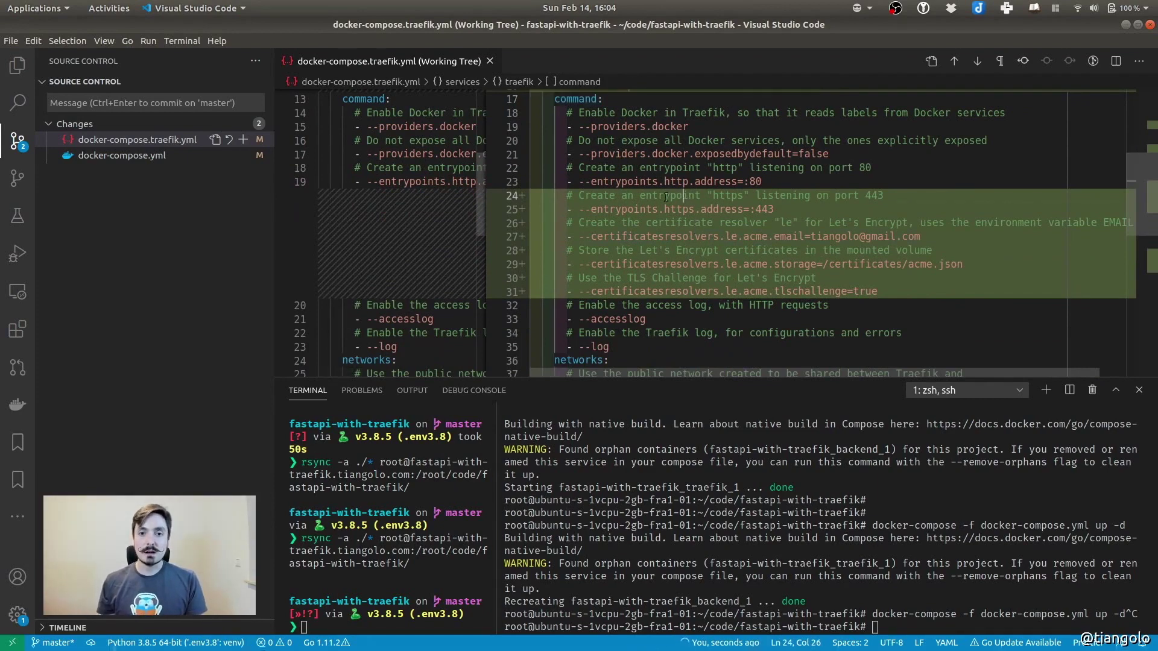
pyautogui.moveTo(579, 179); pyautogui.dragTo(790, 180)
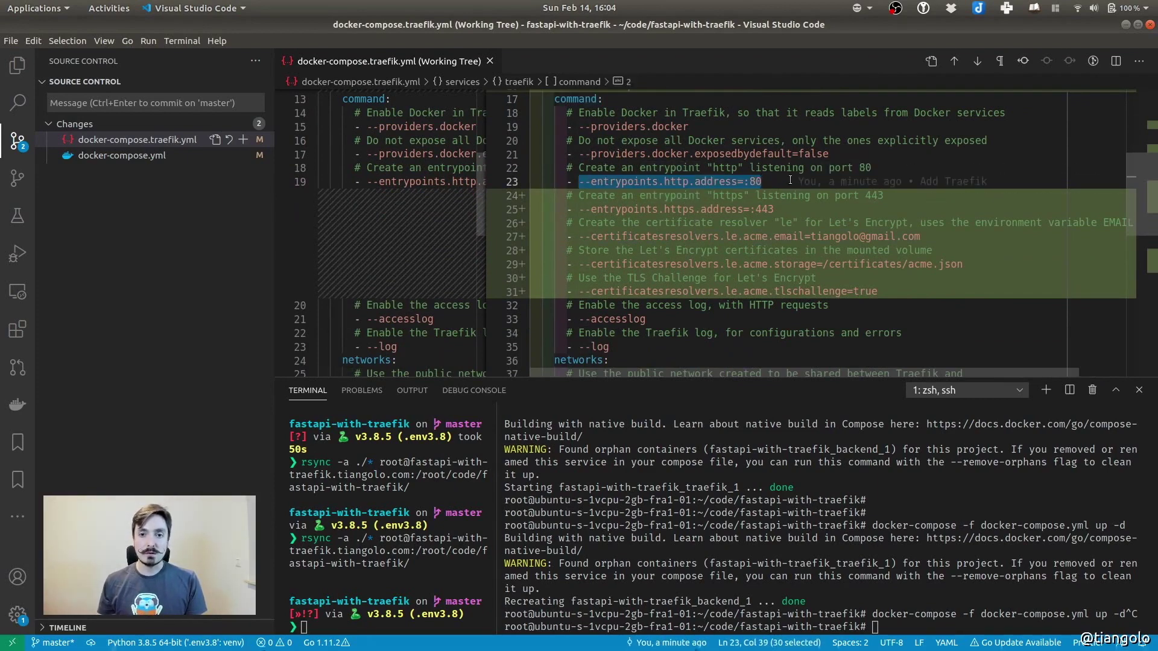
pyautogui.moveTo(579, 209); pyautogui.dragTo(800, 208)
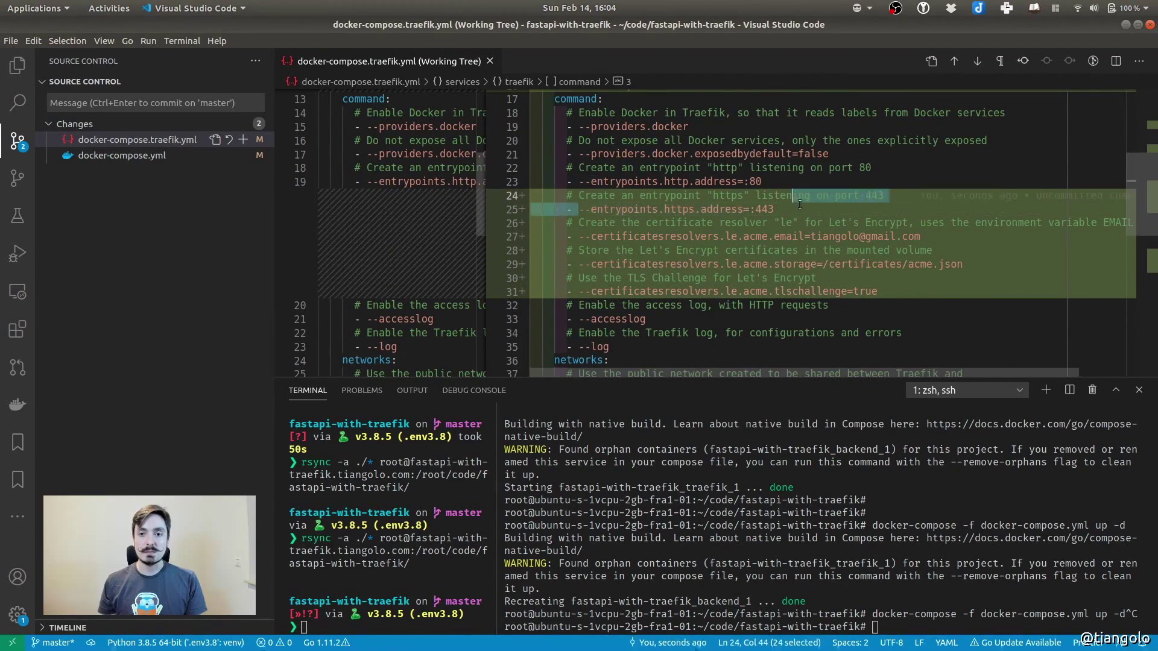
pyautogui.moveTo(921, 236); pyautogui.dragTo(925, 298)
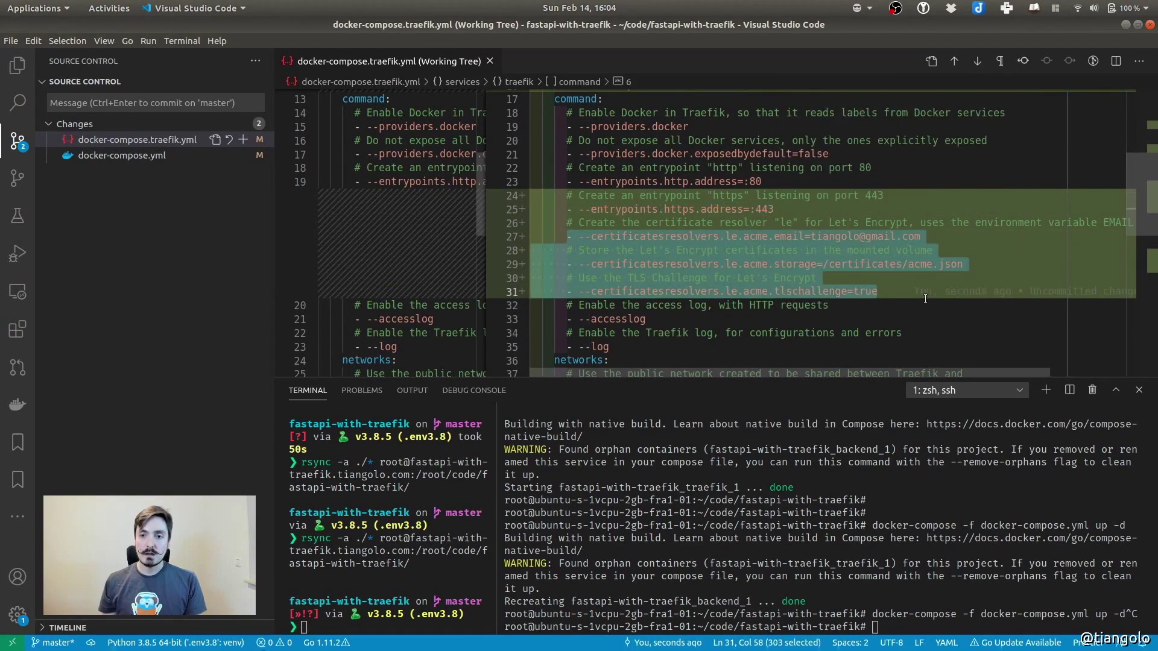
pyautogui.click(673, 237)
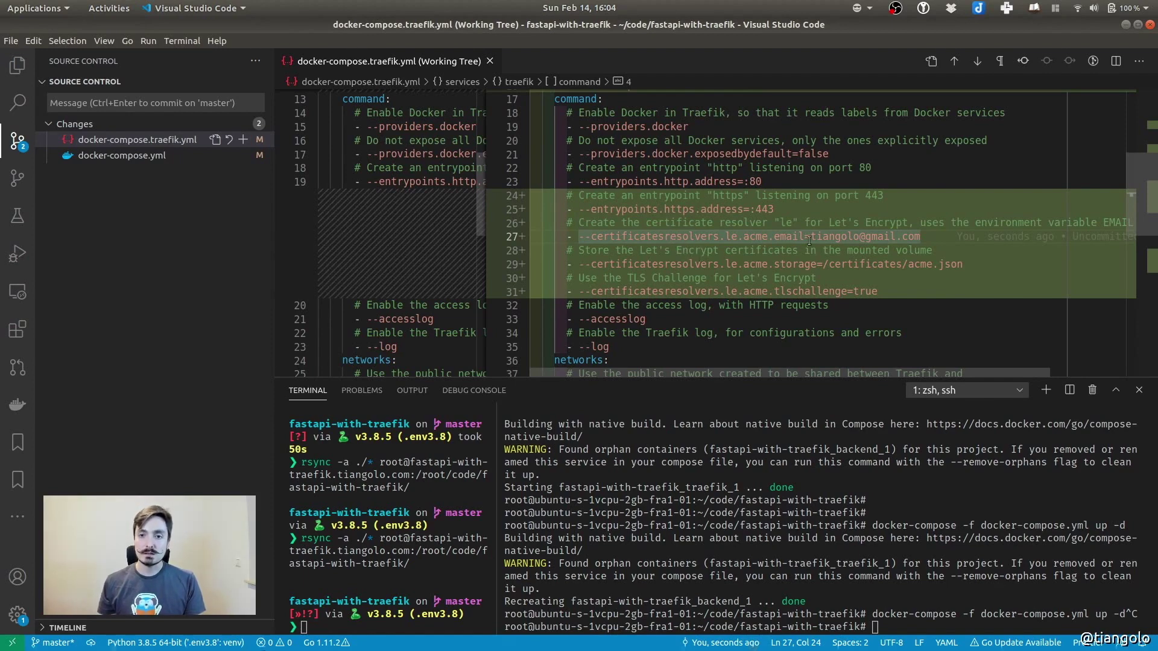
pyautogui.moveTo(811, 237); pyautogui.dragTo(923, 236)
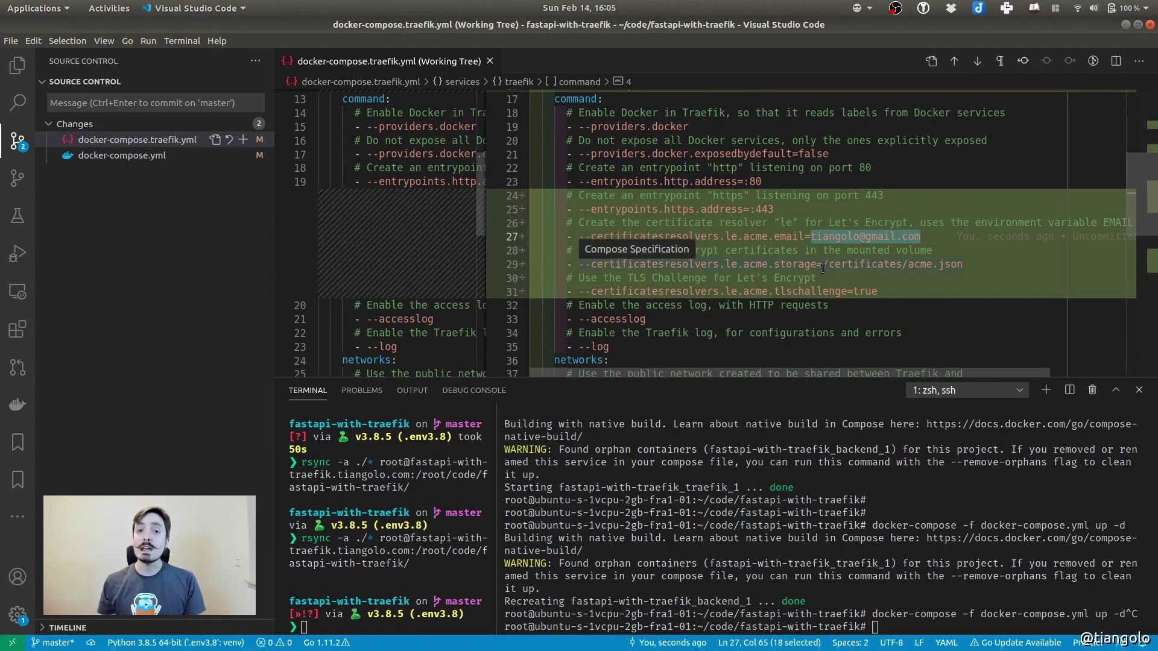
pyautogui.moveTo(824, 266); pyautogui.dragTo(976, 265)
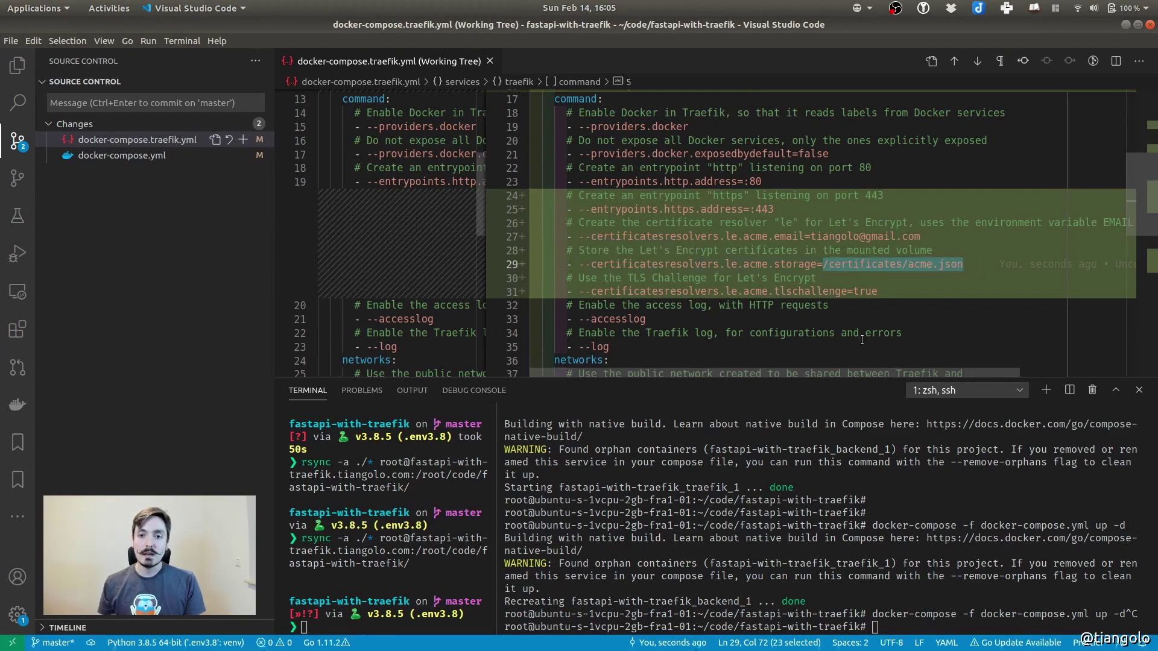
pyautogui.click(776, 291)
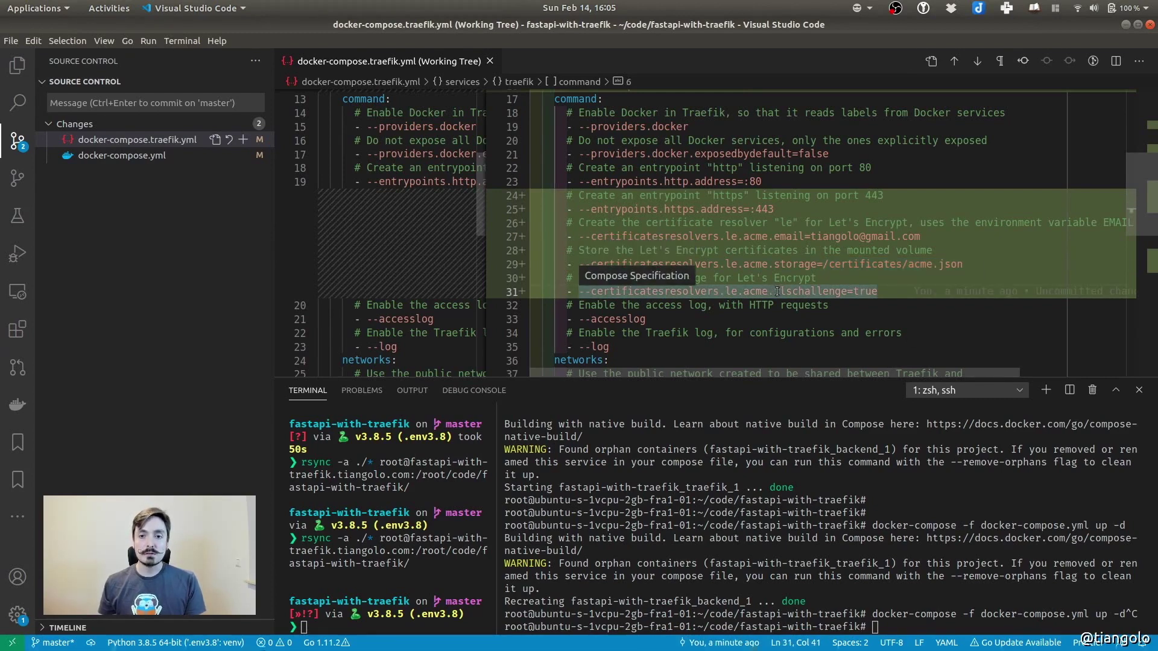
pyautogui.moveTo(776, 291); pyautogui.dragTo(883, 292)
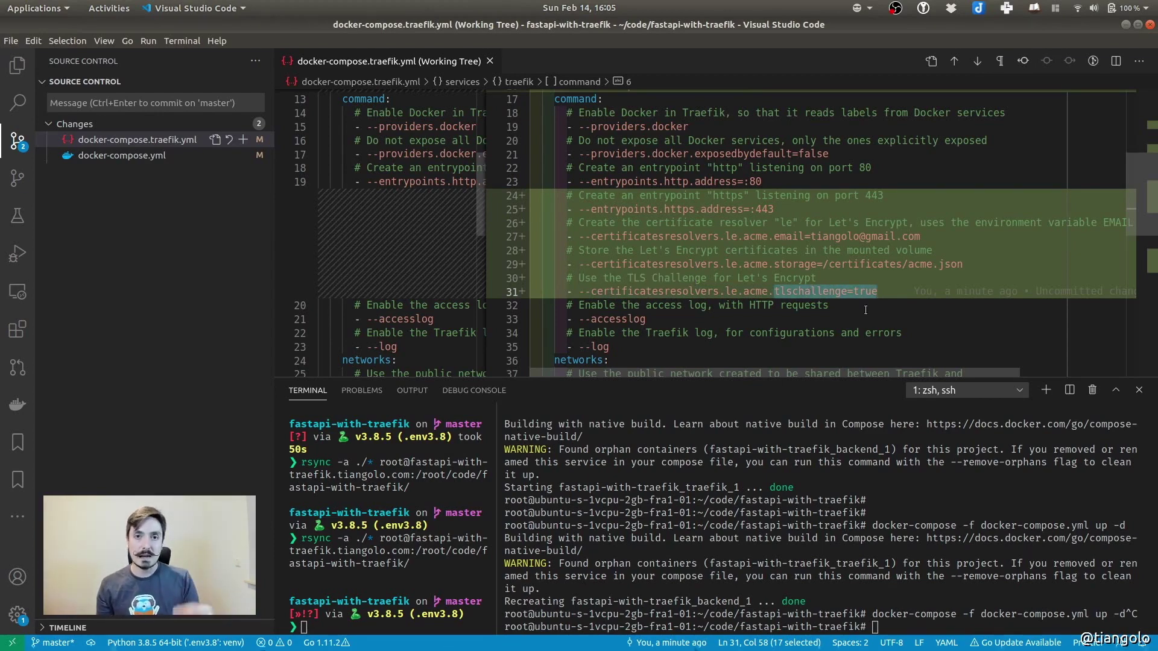
pyautogui.moveTo(774, 292); pyautogui.dragTo(886, 290)
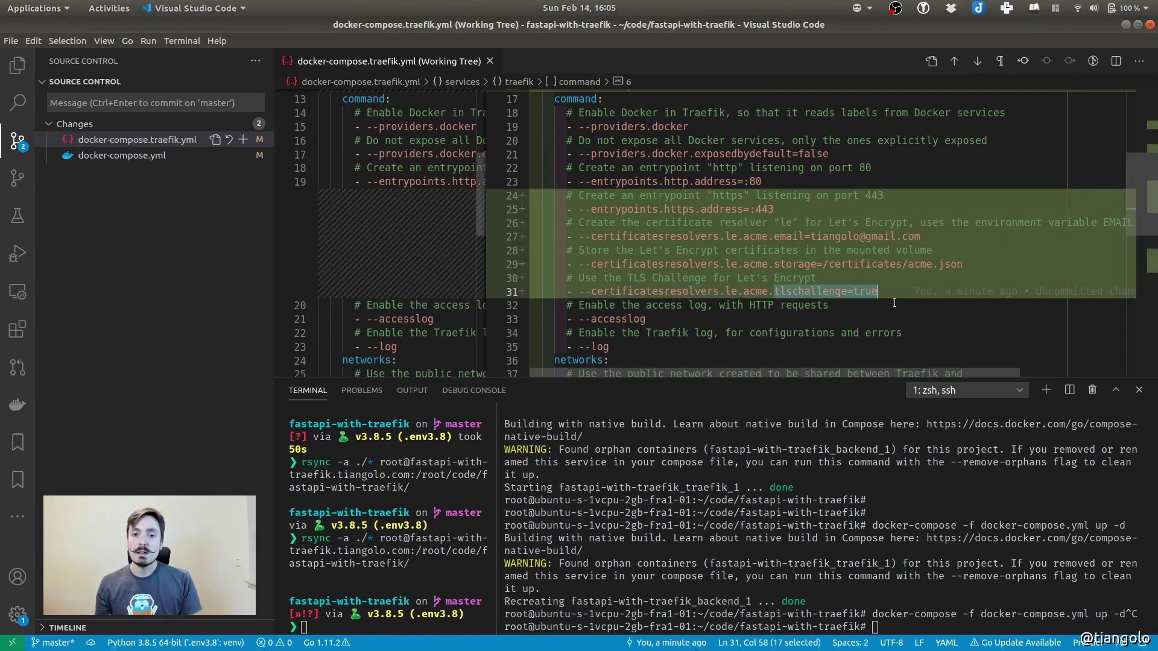
pyautogui.scroll(-1, 749, 246)
pyautogui.scroll(2, 749, 246)
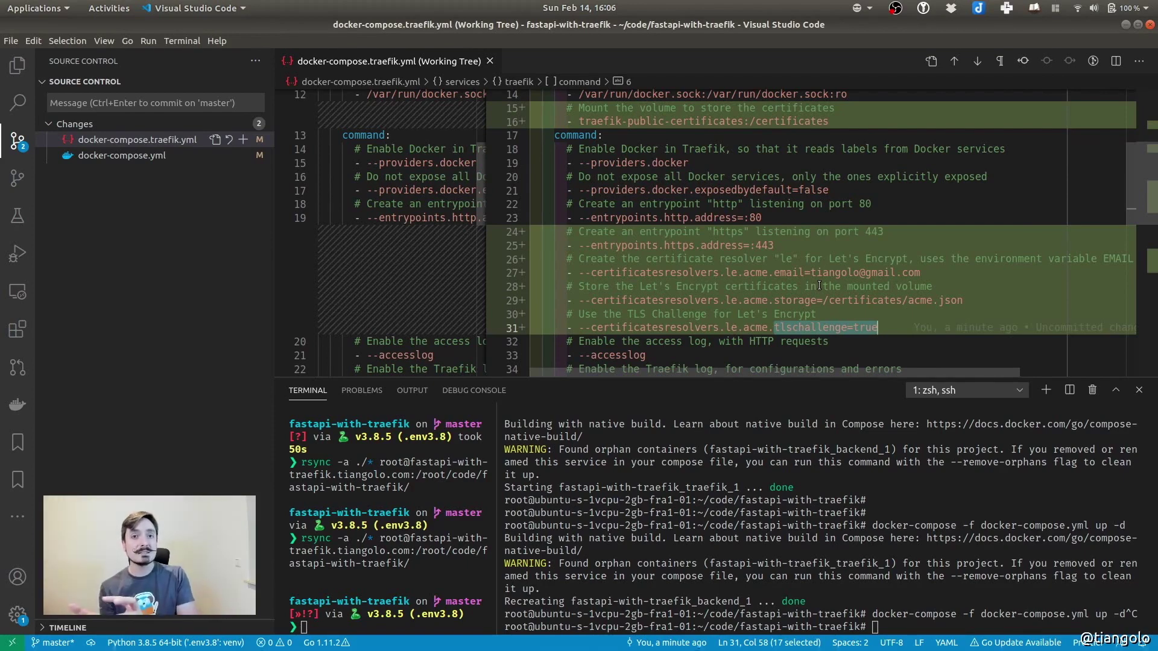
# Highlight the traefik-public-certificates volume mounted at /certificates and the acme.json path
pyautogui.moveTo(829, 300); pyautogui.dragTo(965, 298)
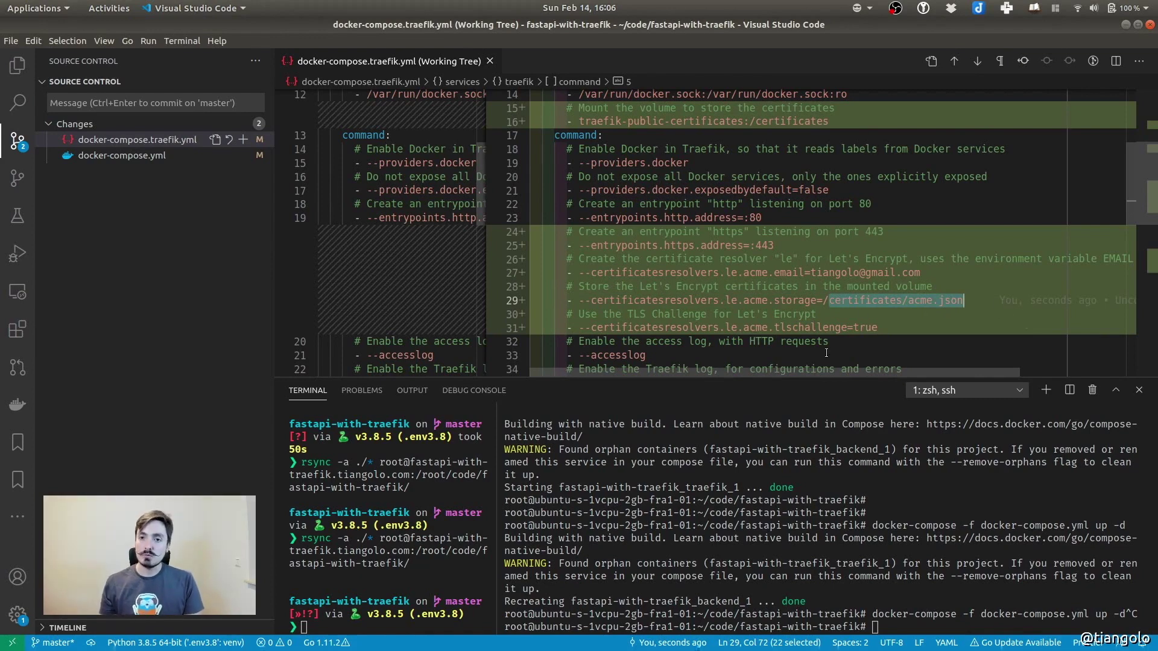
pyautogui.moveTo(579, 121); pyautogui.dragTo(745, 122)
pyautogui.click(581, 120)
pyautogui.click(581, 120)
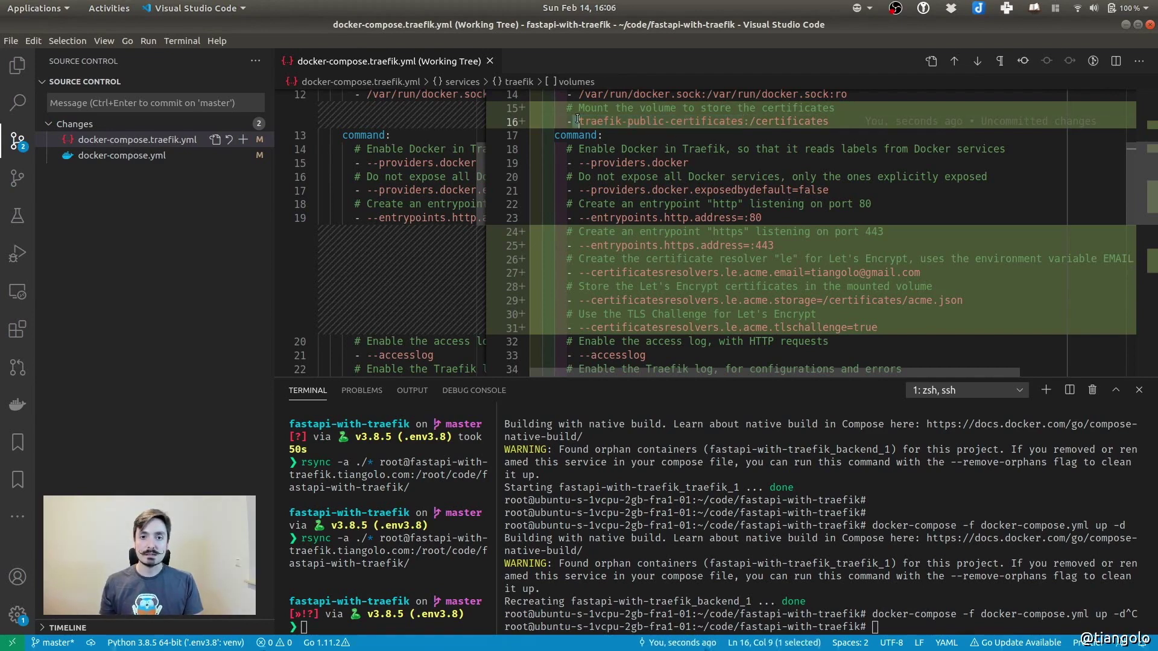
pyautogui.moveTo(581, 120); pyautogui.dragTo(745, 119)
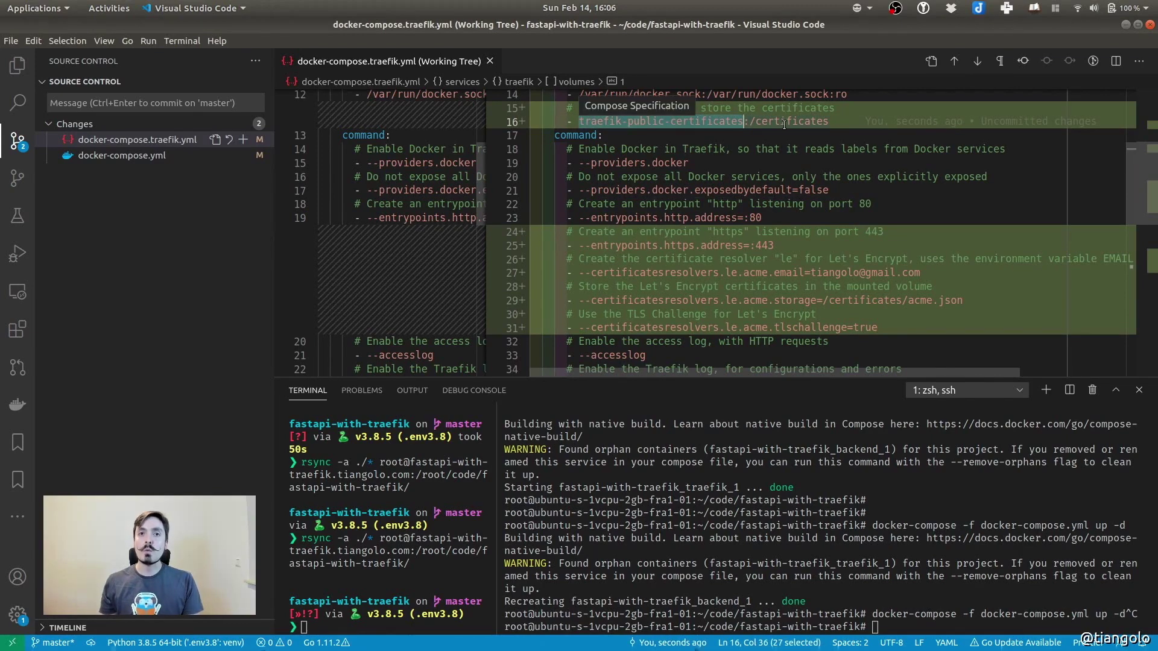
pyautogui.click(751, 121)
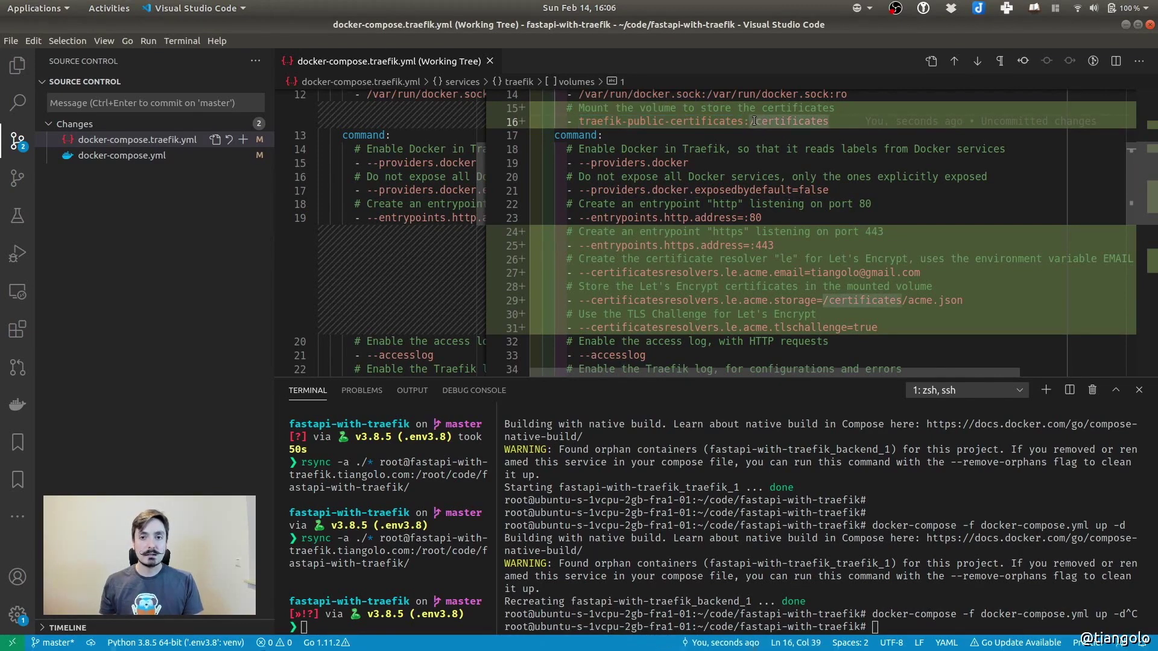
pyautogui.moveTo(752, 121); pyautogui.dragTo(838, 121)
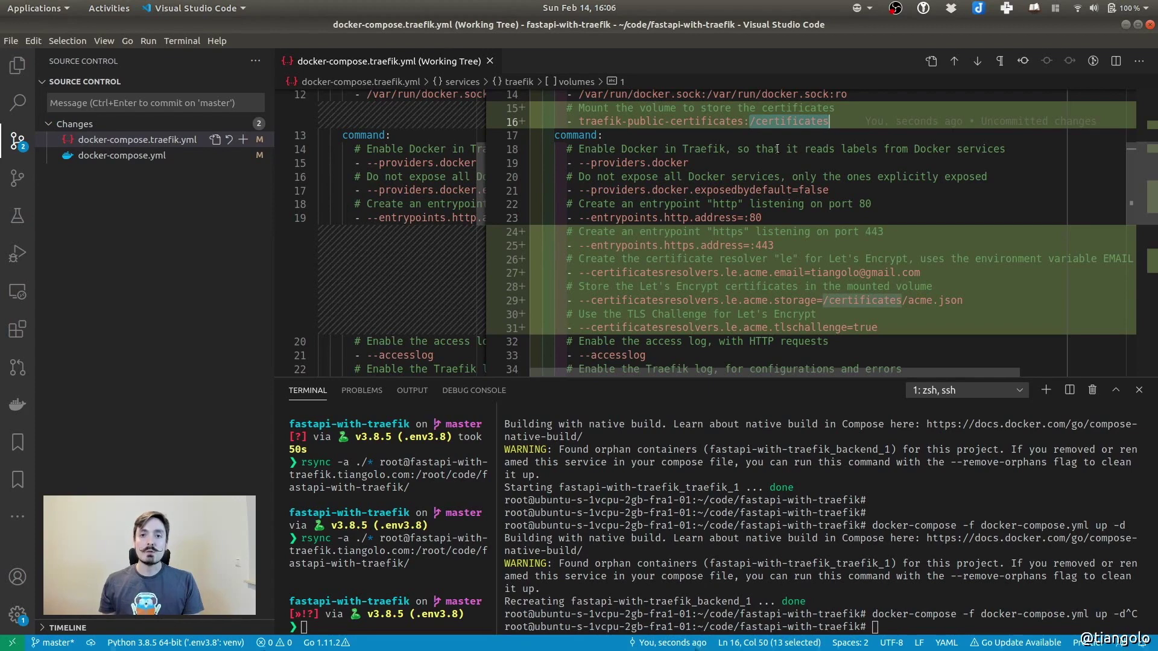
pyautogui.moveTo(579, 121); pyautogui.dragTo(743, 121)
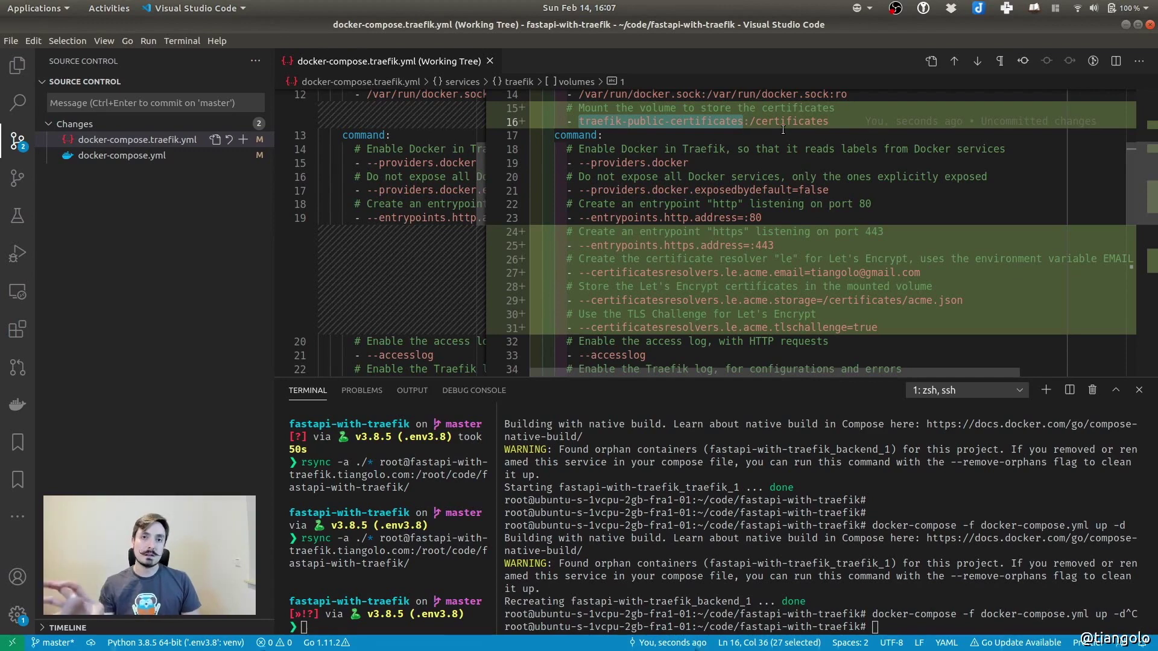
# Review the new top-level volumes block and traefik-public network, then open docker-compose.yml's diff
pyautogui.scroll(-2, 743, 121)
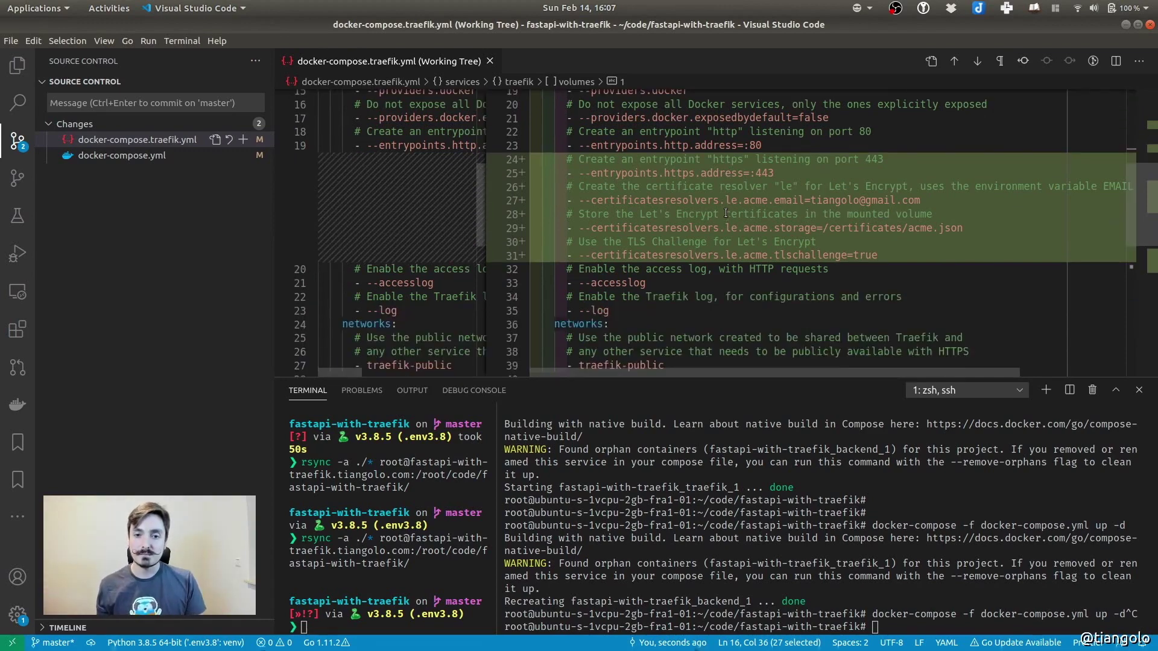
pyautogui.scroll(4, 747, 207)
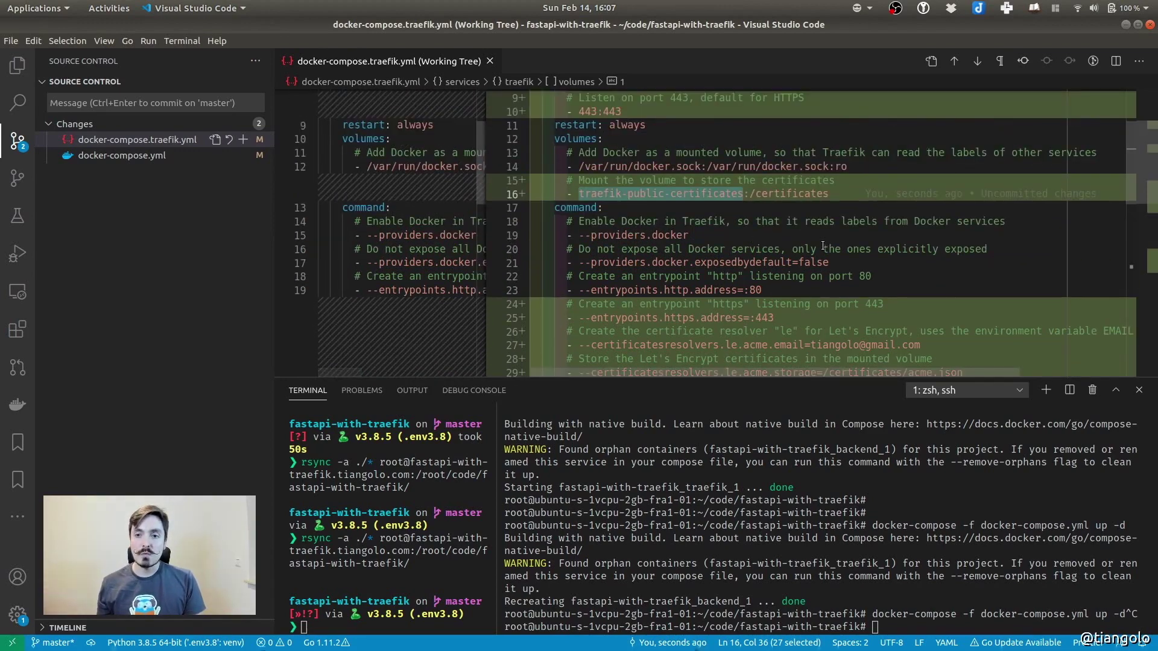
pyautogui.scroll(-10, 824, 234)
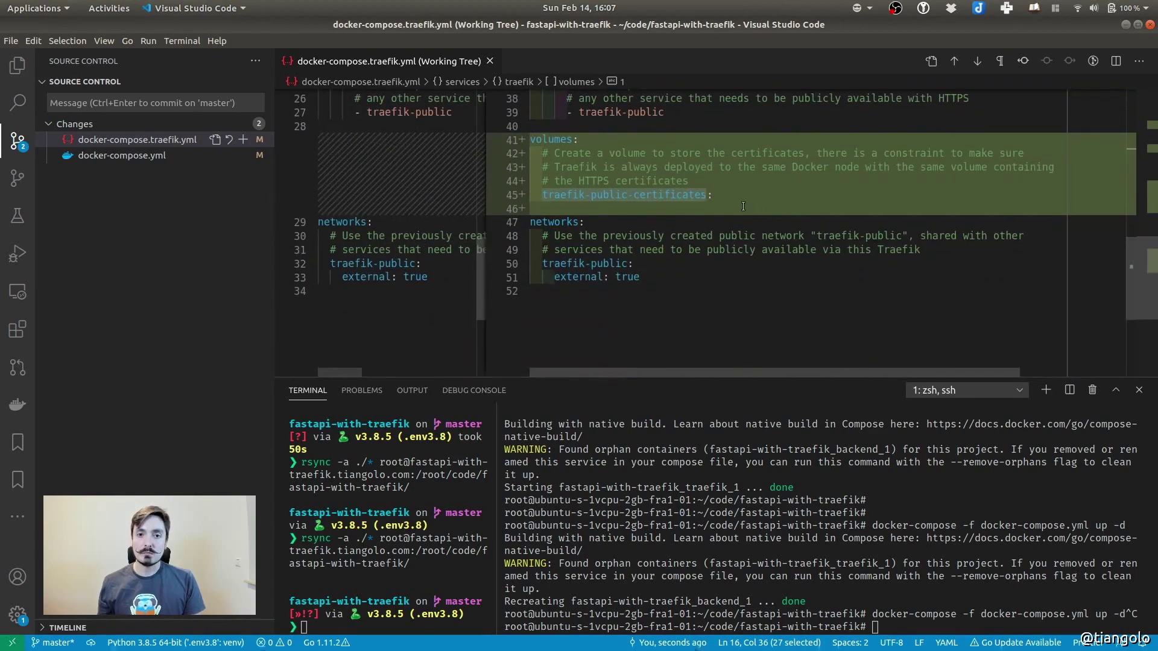
pyautogui.scroll(1, 762, 197)
pyautogui.moveTo(730, 232); pyautogui.dragTo(475, 182)
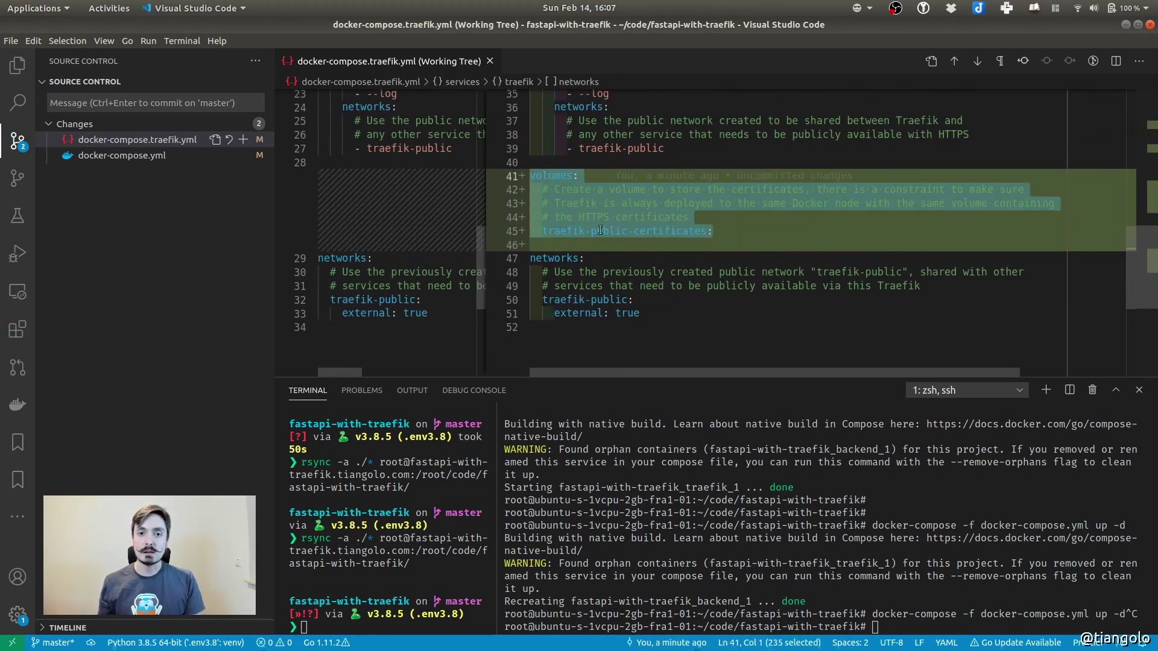
pyautogui.moveTo(641, 313); pyautogui.dragTo(519, 258)
pyautogui.scroll(15, 836, 240)
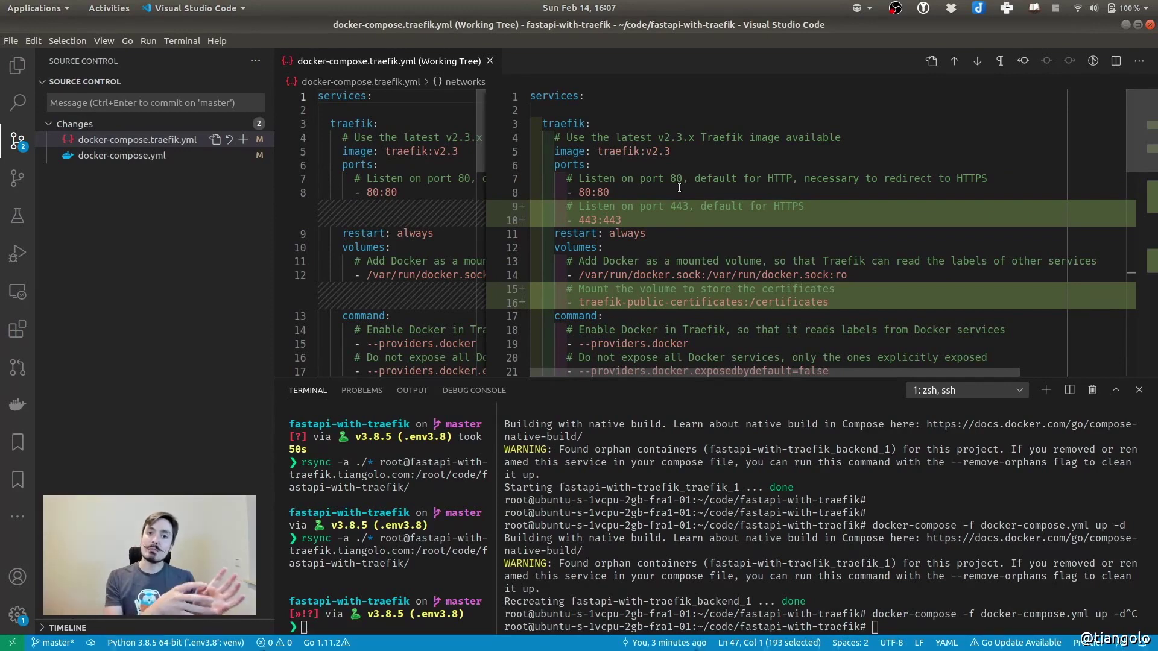
pyautogui.click(122, 156)
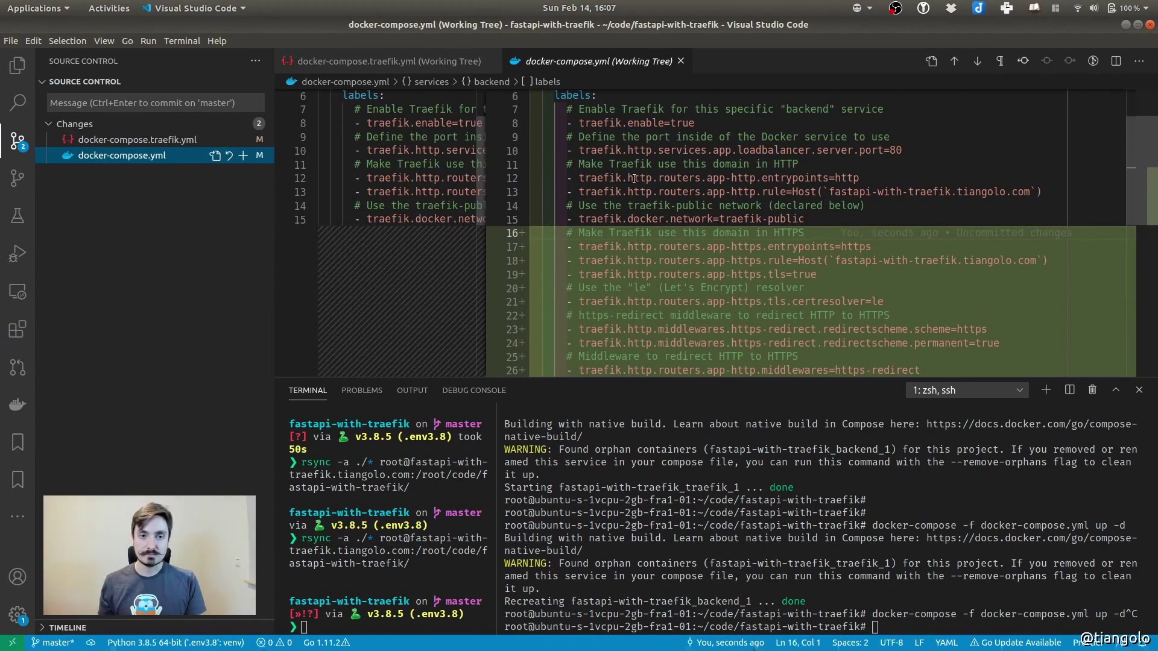
# Review the HTTP and HTTPS entrypoint labels and the app-https Host rule
pyautogui.scroll(-3, 652, 210)
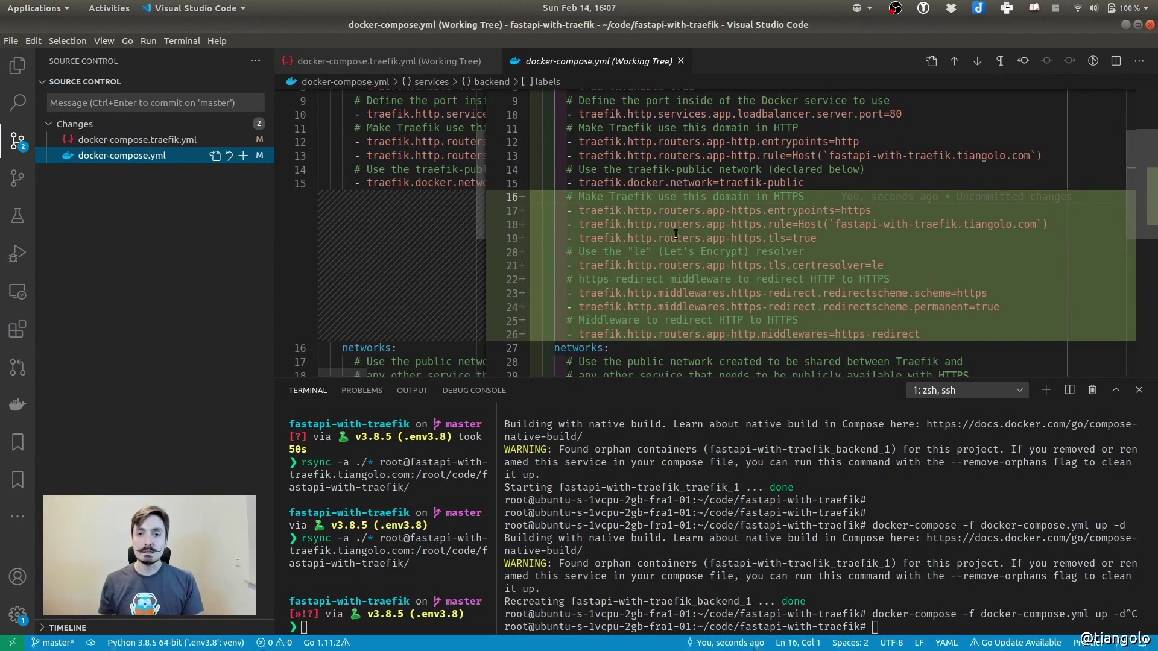
pyautogui.scroll(3, 722, 167)
pyautogui.scroll(1, 722, 167)
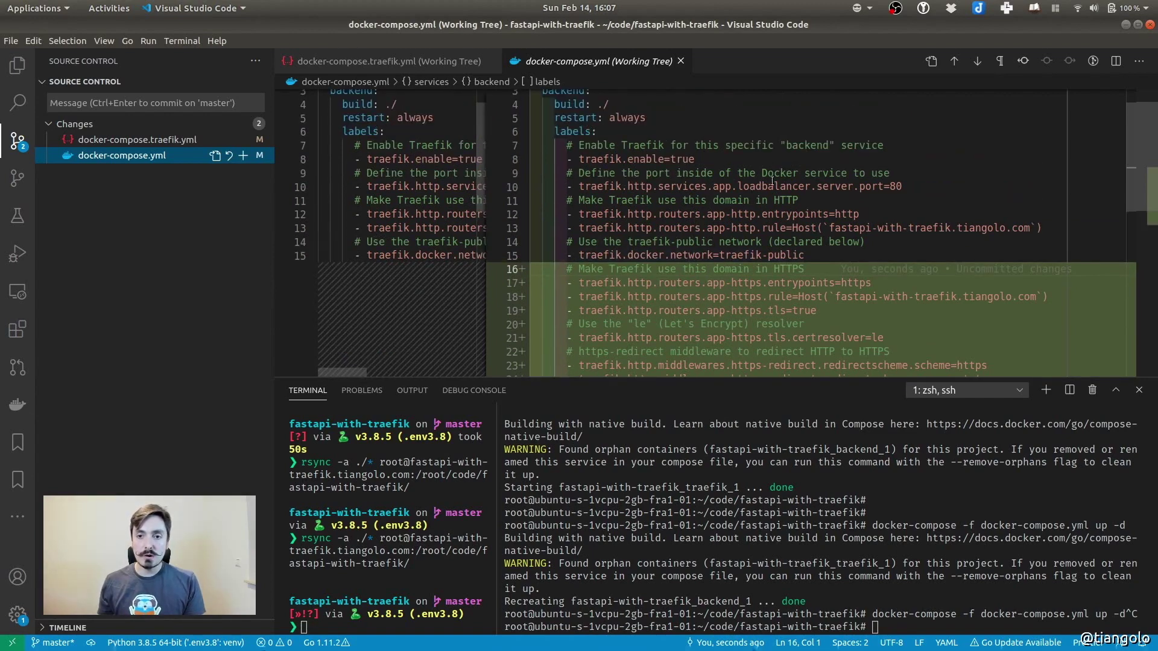
pyautogui.click(762, 255)
pyautogui.moveTo(568, 210); pyautogui.dragTo(862, 215)
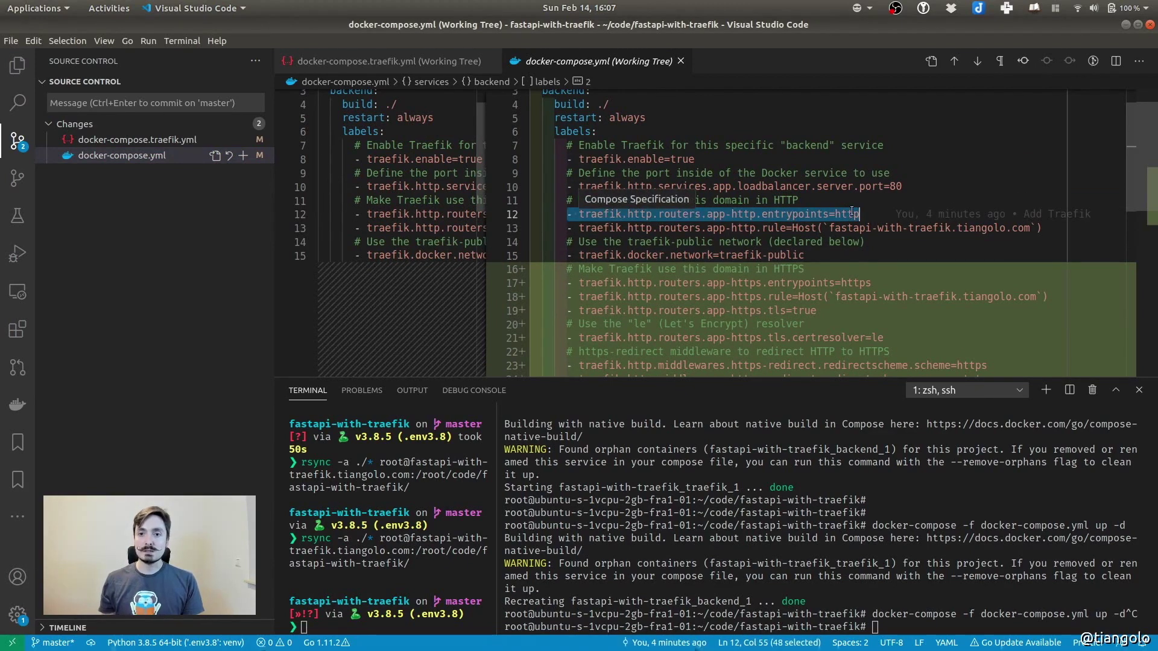
pyautogui.click(670, 283)
pyautogui.moveTo(568, 283); pyautogui.dragTo(881, 281)
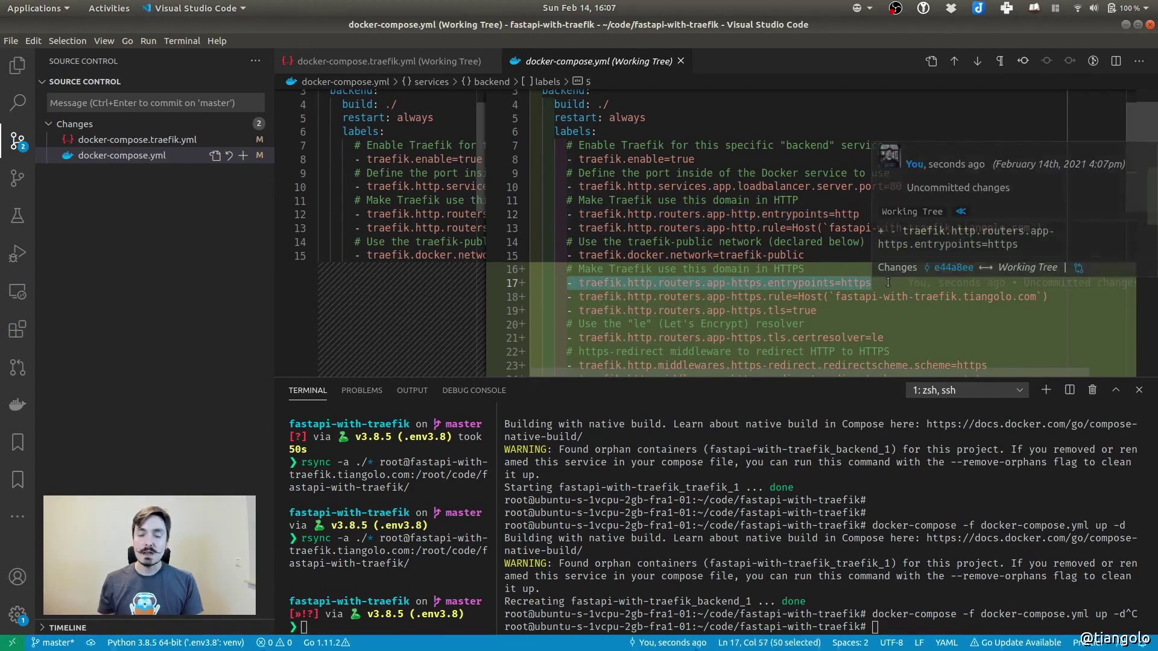
pyautogui.click(853, 301)
pyautogui.moveTo(838, 297); pyautogui.dragTo(1032, 301)
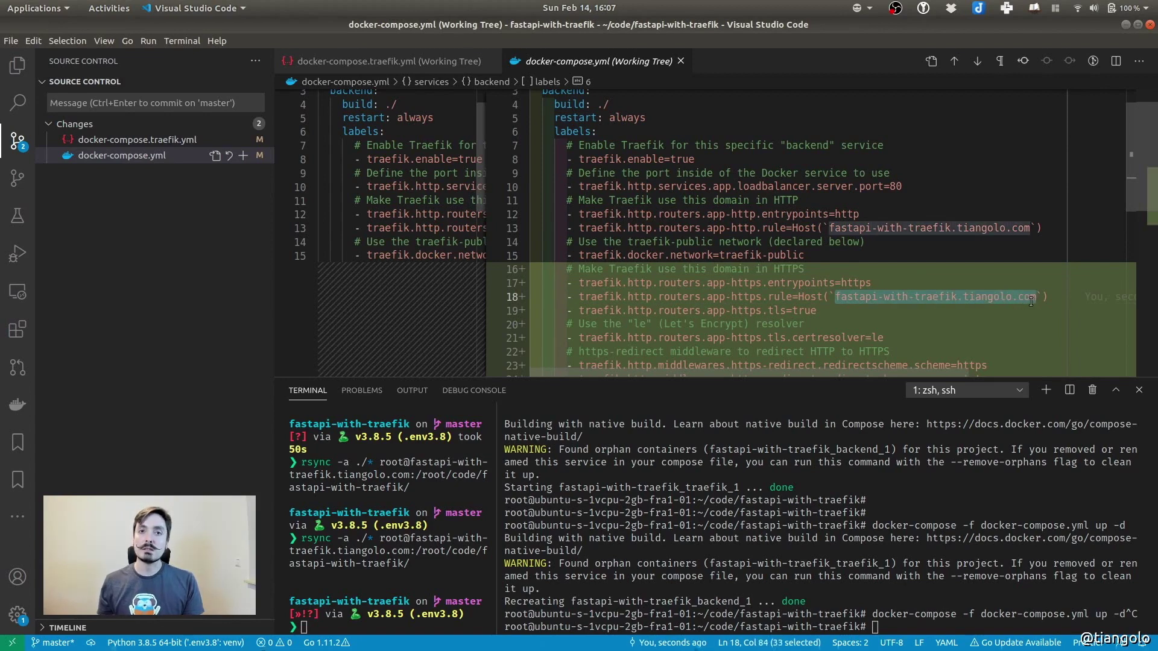
pyautogui.moveTo(657, 297); pyautogui.dragTo(760, 296)
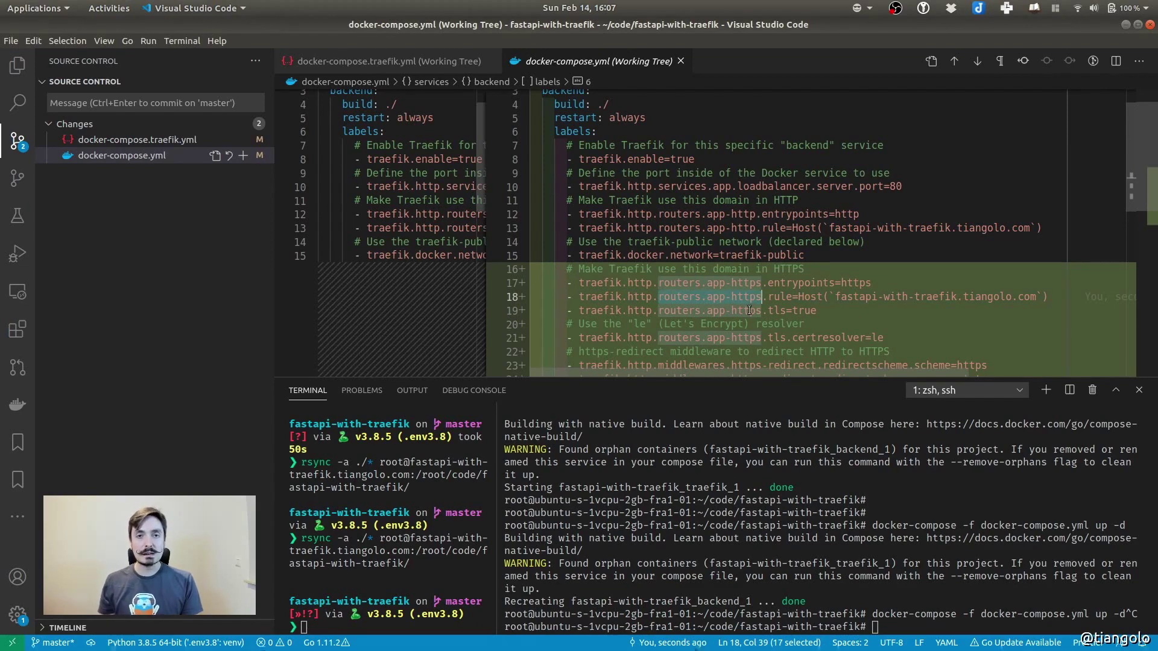
pyautogui.moveTo(707, 296); pyautogui.dragTo(762, 297)
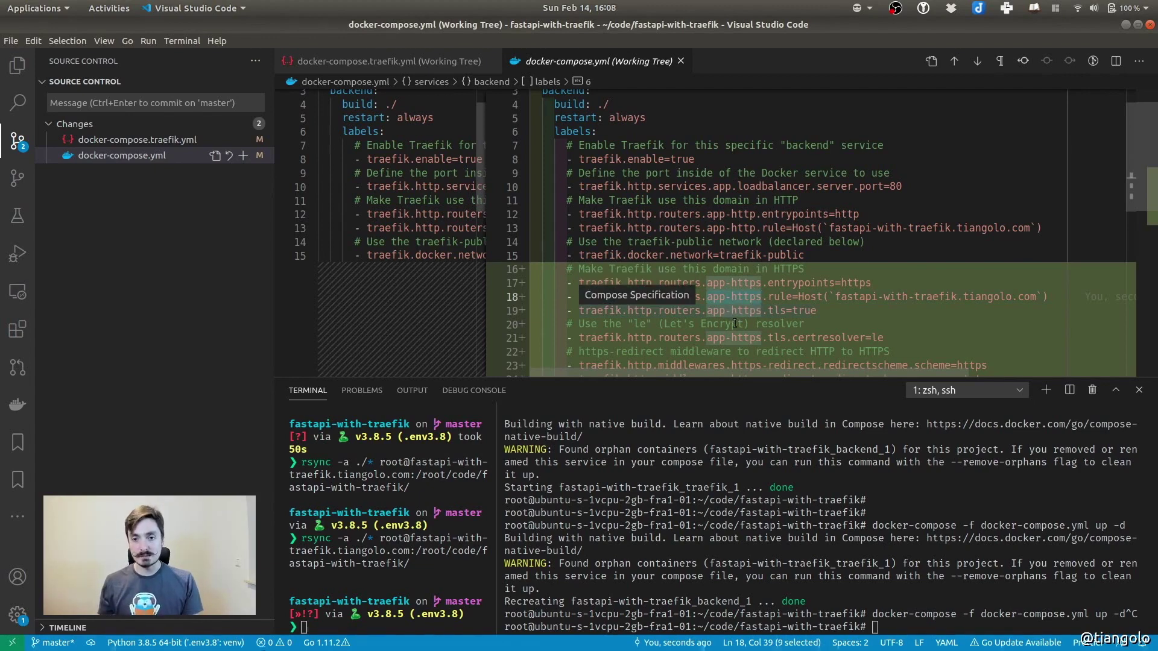
# Check the app-https tls=true and certresolver=le labels, then open docker-compose.yml as a file
pyautogui.moveTo(707, 311); pyautogui.dragTo(757, 311)
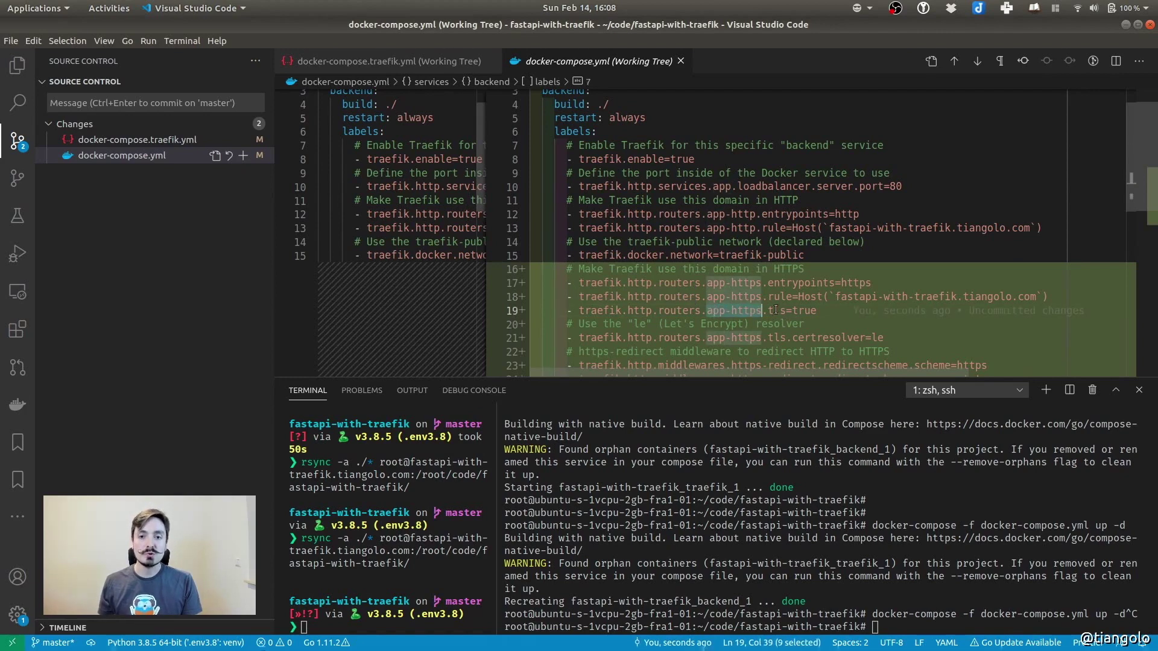
pyautogui.doubleClick(776, 311)
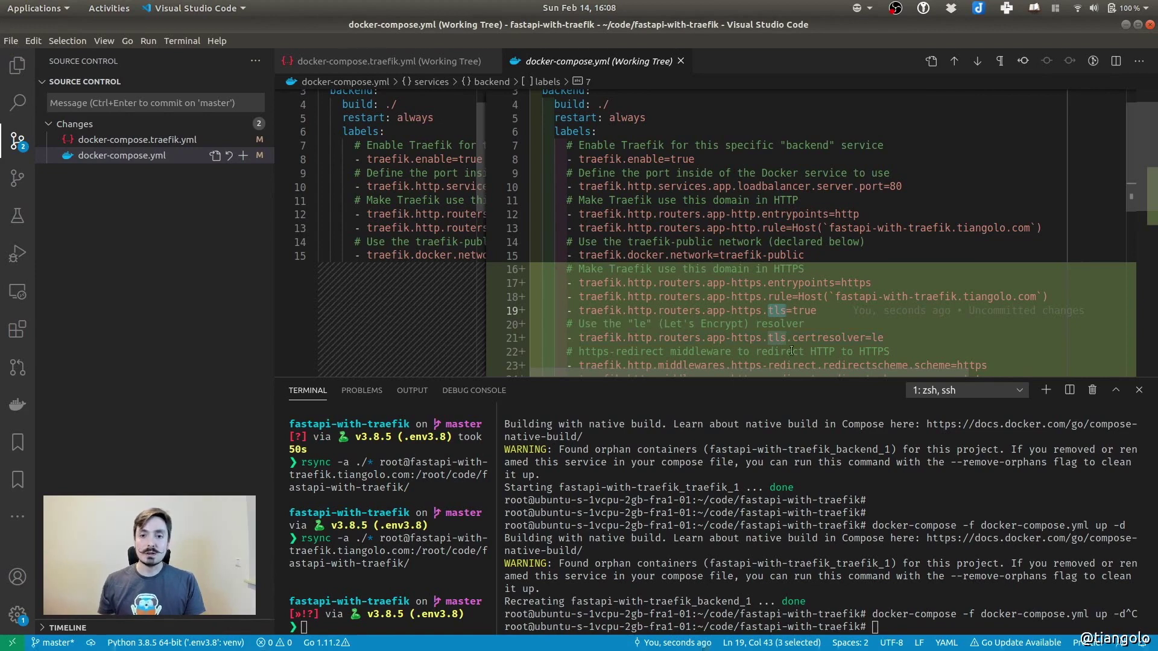
pyautogui.scroll(-2, 806, 324)
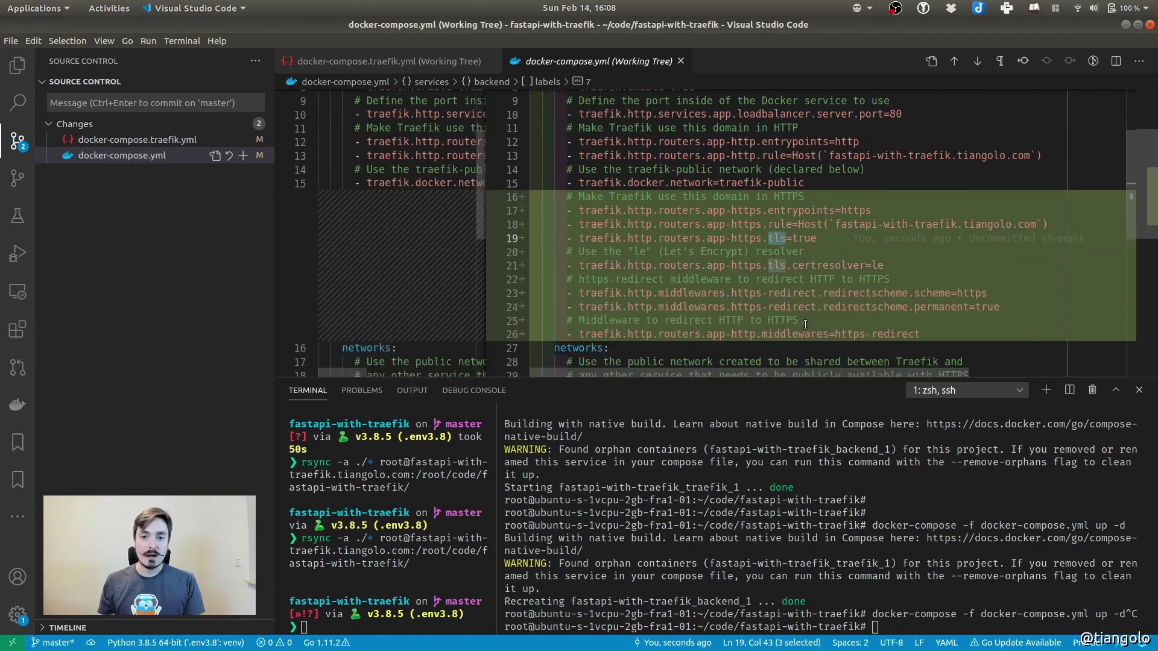
pyautogui.doubleClick(829, 266)
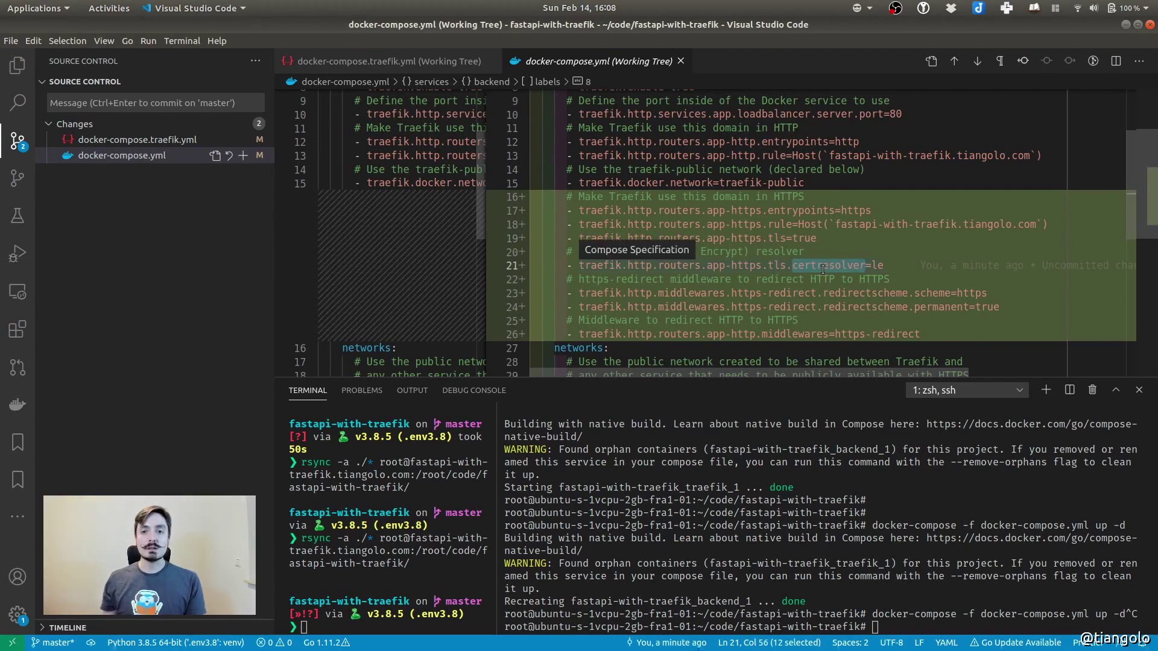
pyautogui.doubleClick(882, 266)
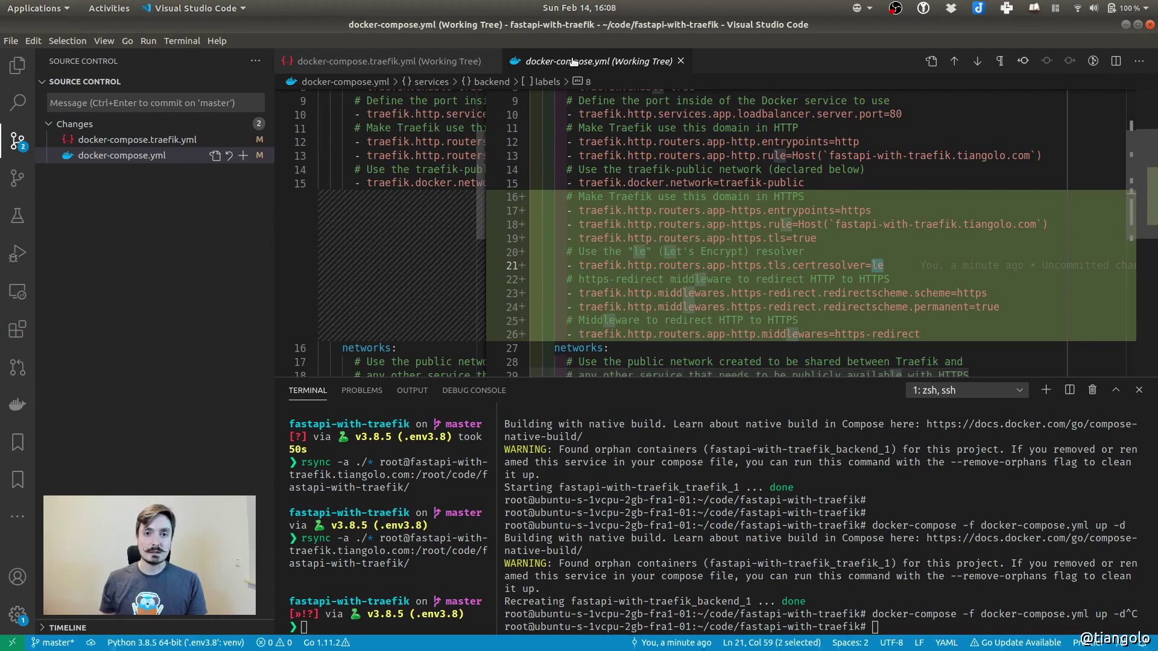
pyautogui.click(932, 62)
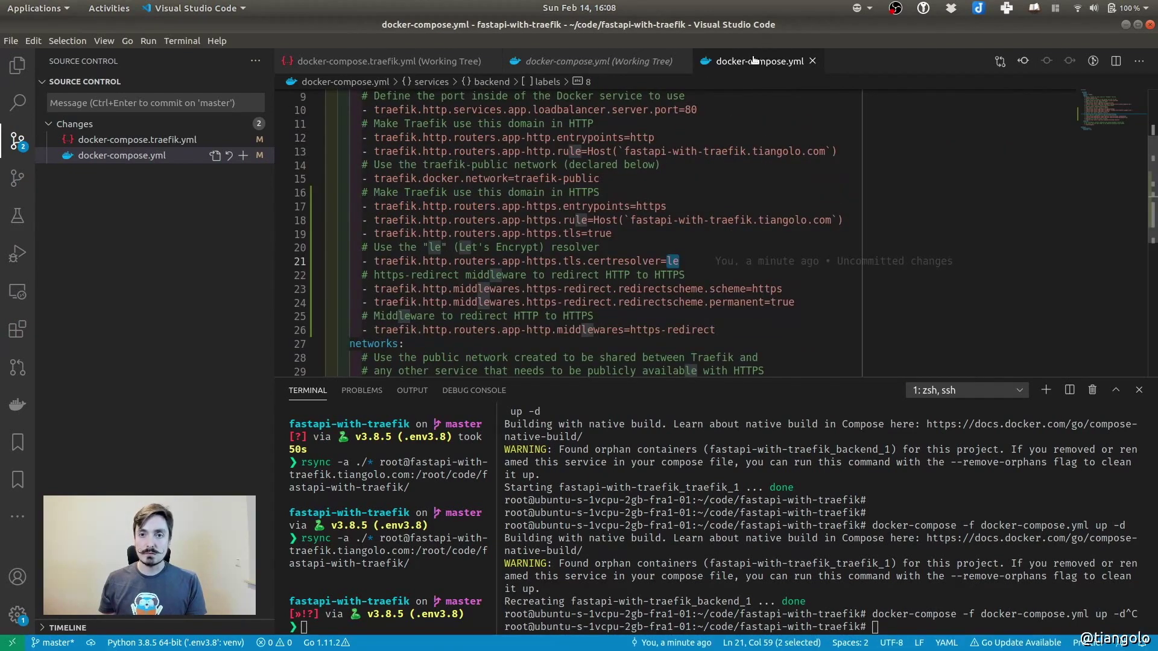
# Place docker-compose.traefik.yml on the left and docker-compose.yml on the right
pyautogui.moveTo(749, 64); pyautogui.dragTo(968, 228)
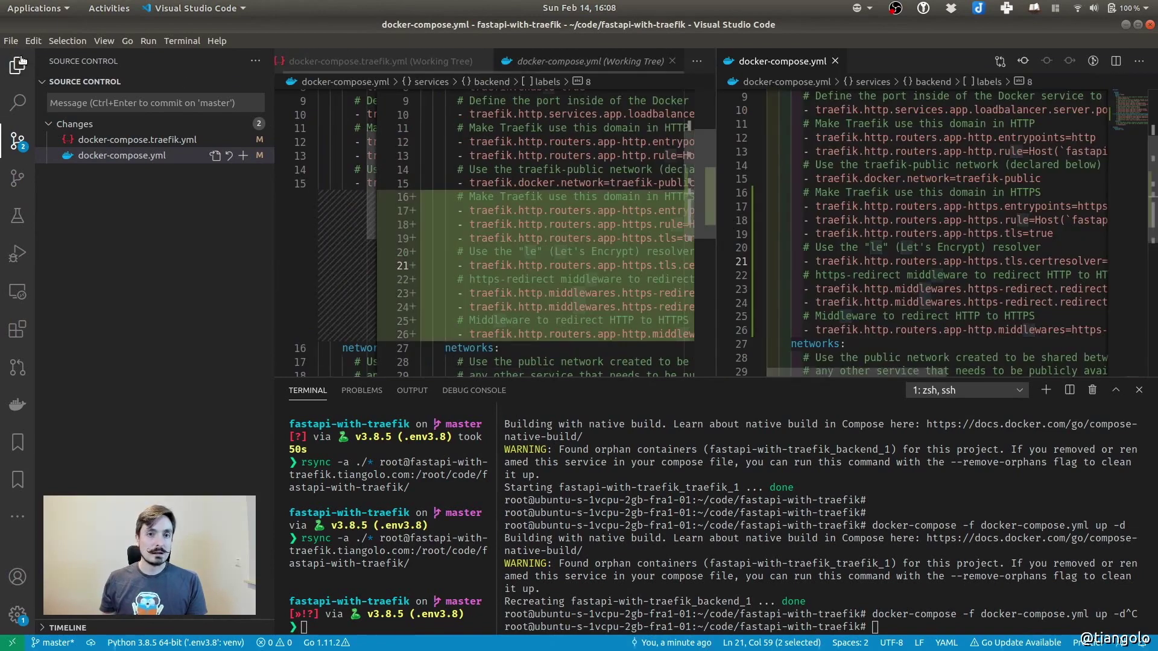
pyautogui.click(18, 65)
pyautogui.click(103, 212)
pyautogui.moveTo(904, 61); pyautogui.dragTo(469, 71)
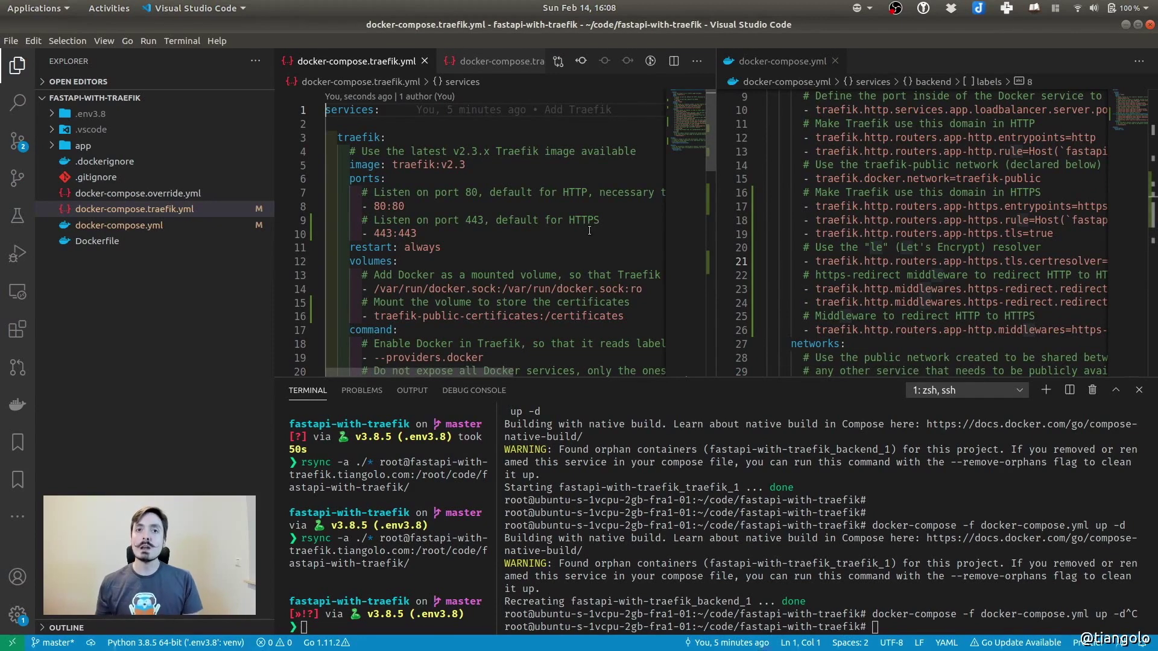
# Match certificatesresolvers.le against certresolver=le and widen the docker-compose.yml pane
pyautogui.scroll(-3, 425, 223)
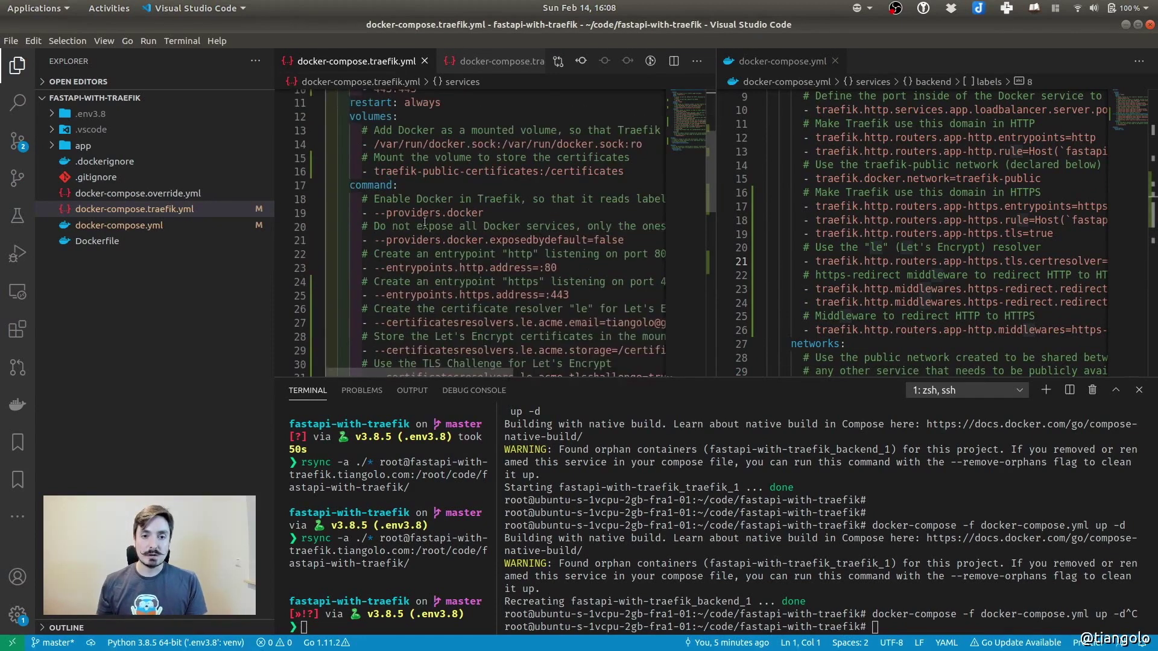
pyautogui.scroll(-3, 426, 223)
pyautogui.doubleClick(433, 207)
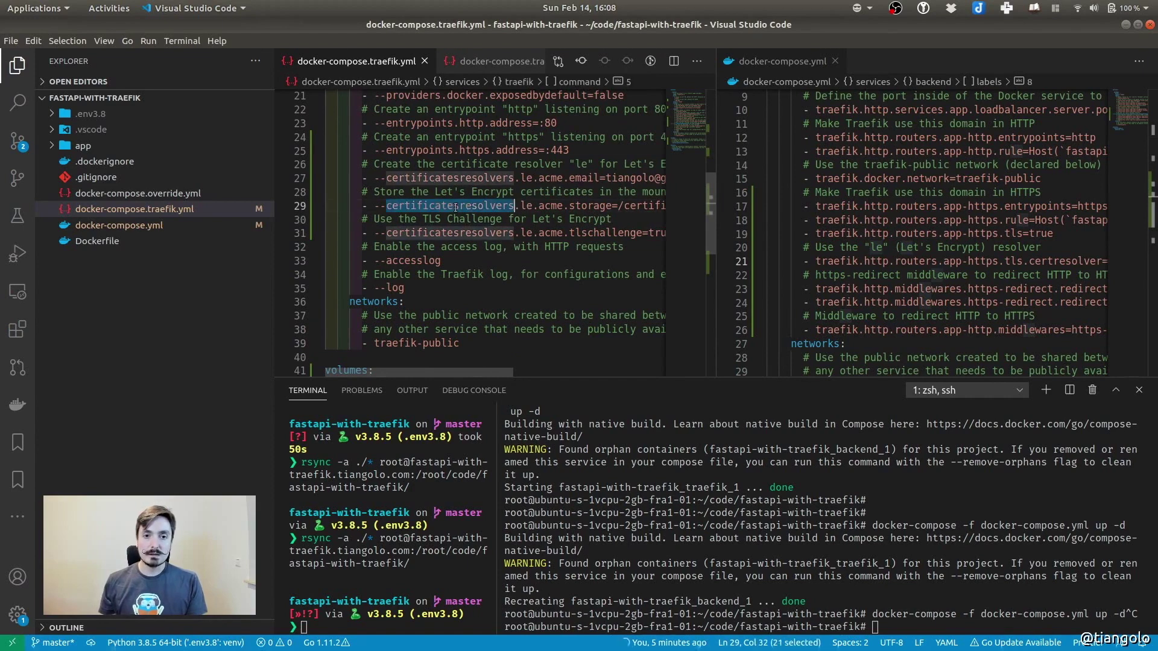
pyautogui.moveTo(433, 206); pyautogui.dragTo(533, 205)
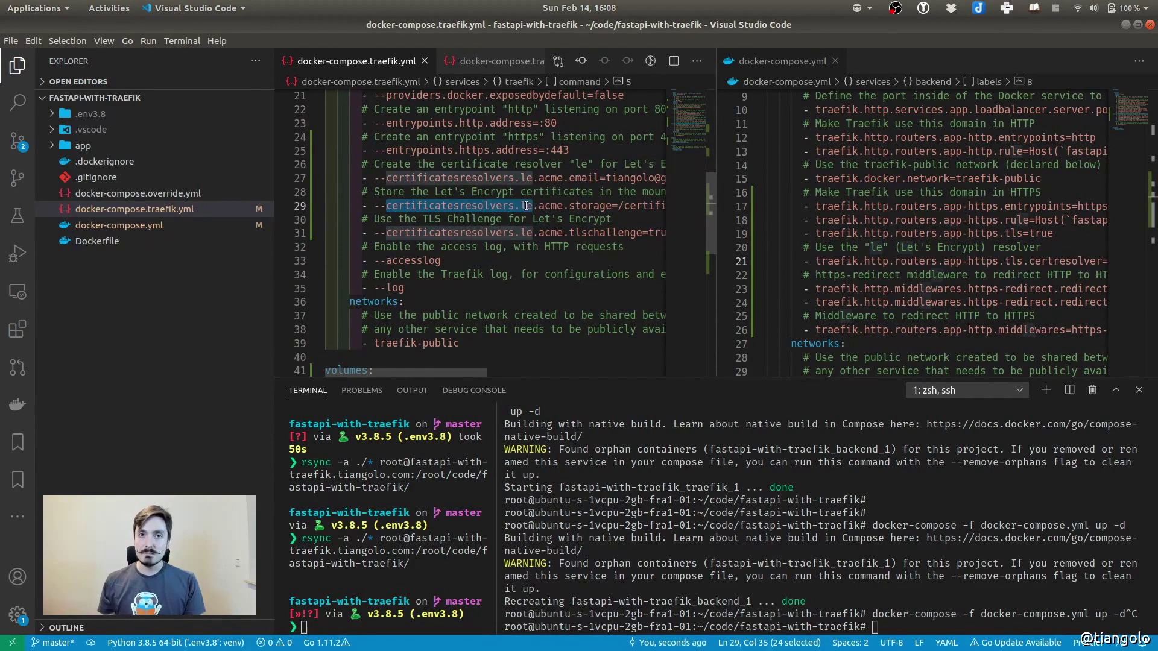
pyautogui.click(981, 262)
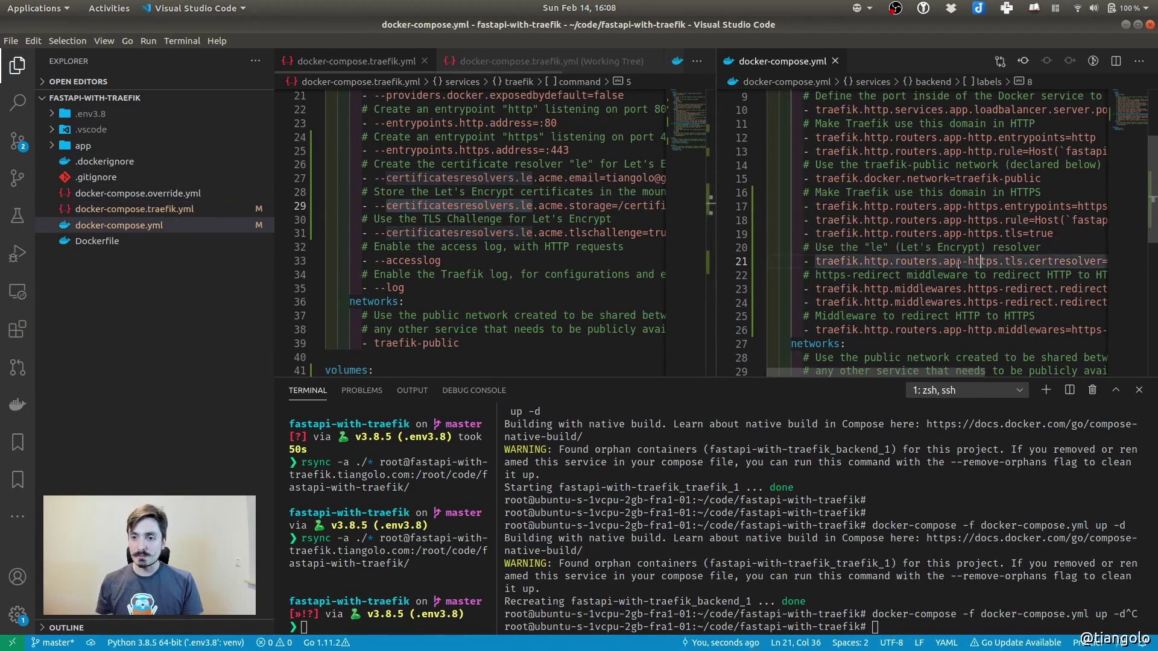
pyautogui.hscroll(2, 958, 263)
pyautogui.moveTo(956, 261); pyautogui.dragTo(1049, 261)
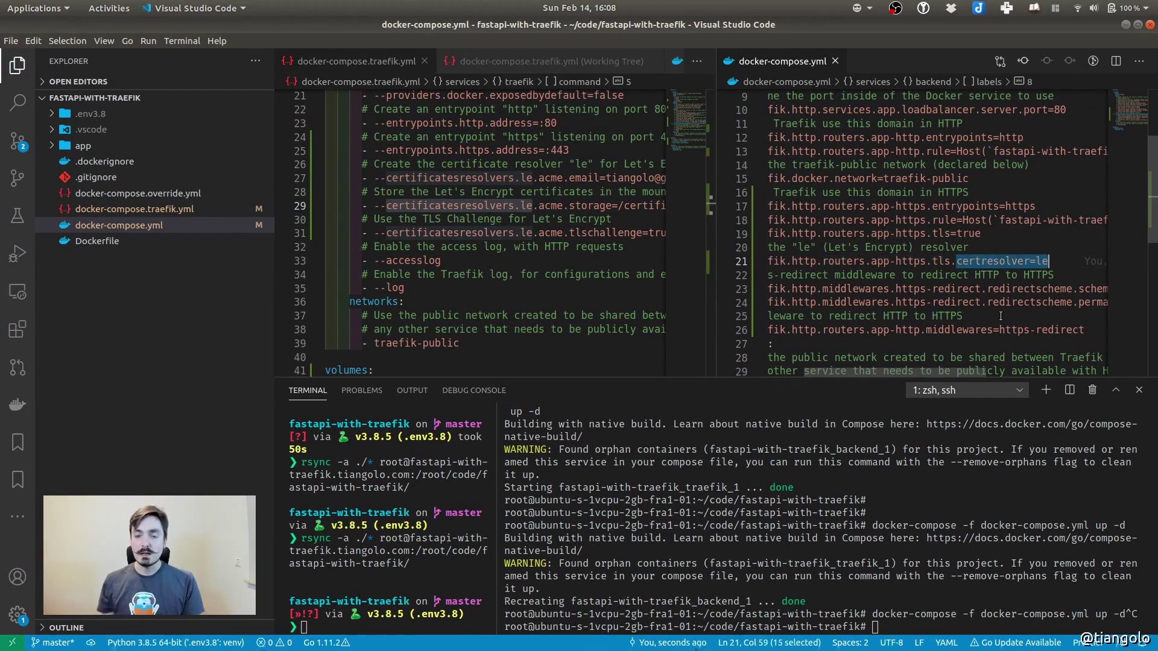
pyautogui.hscroll(-2, 1000, 316)
pyautogui.moveTo(715, 297); pyautogui.dragTo(462, 297)
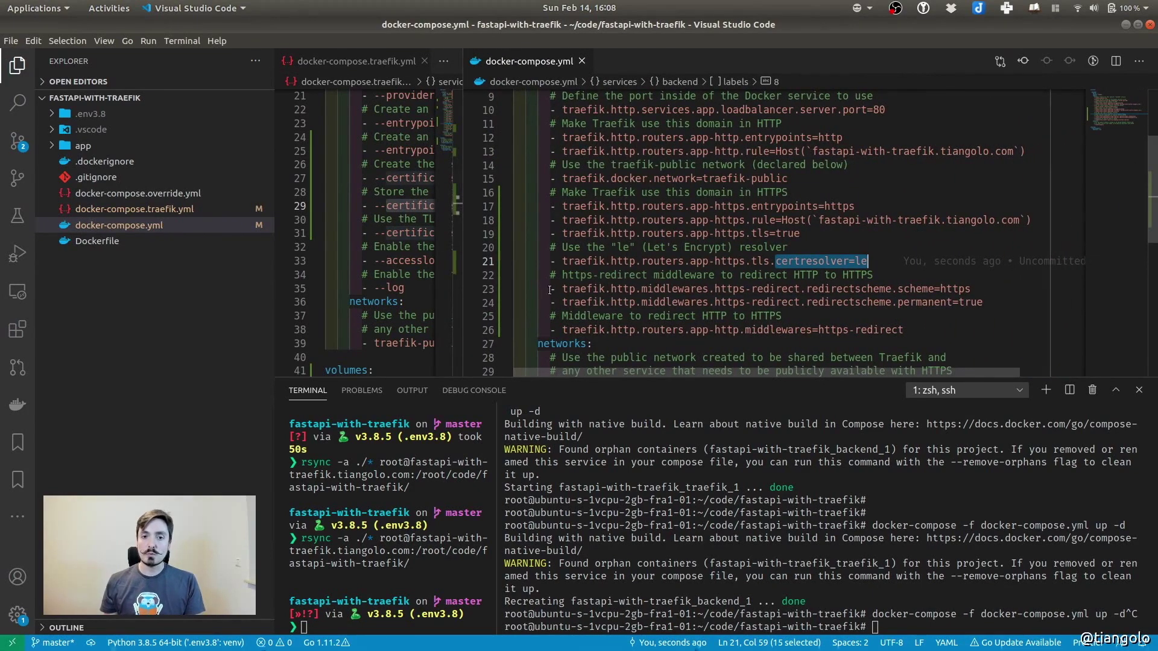
# Highlight the https-redirect middleware labels: redirectscheme scheme https and permanent true
pyautogui.moveTo(551, 290); pyautogui.dragTo(1016, 300)
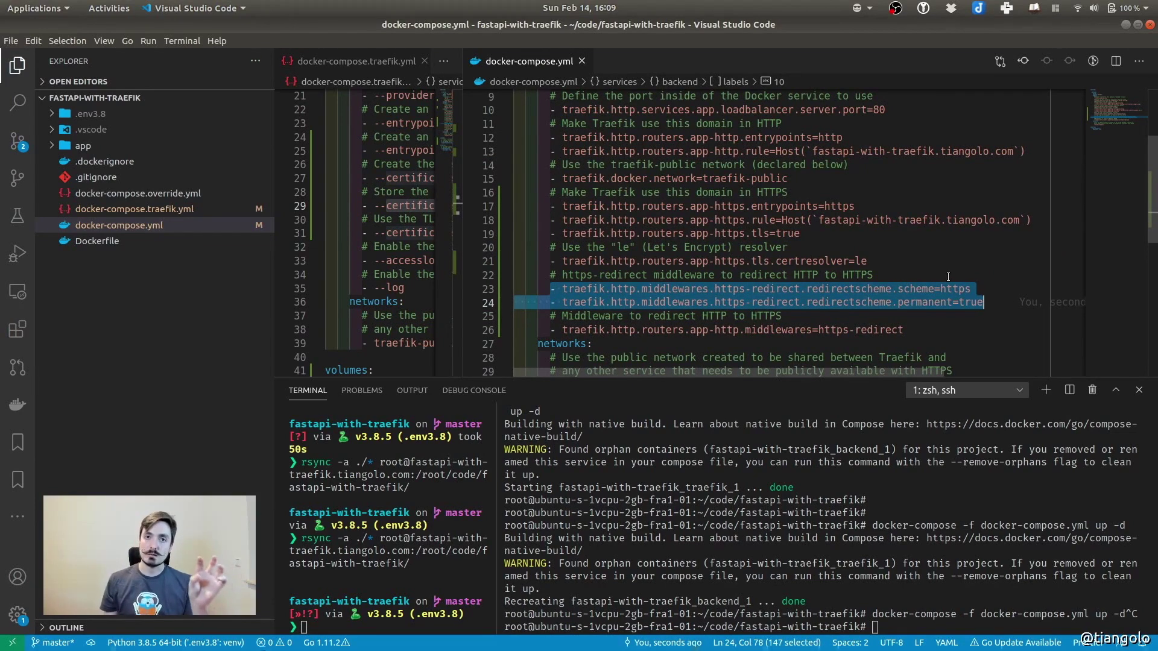
pyautogui.doubleClick(677, 289)
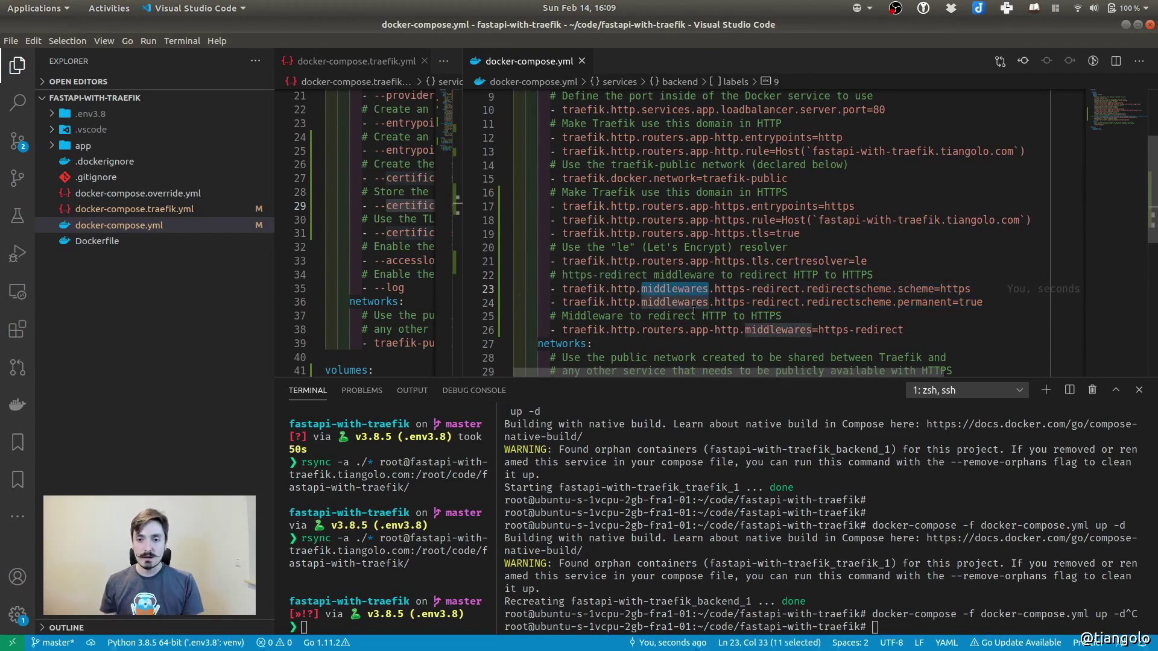
pyautogui.doubleClick(847, 289)
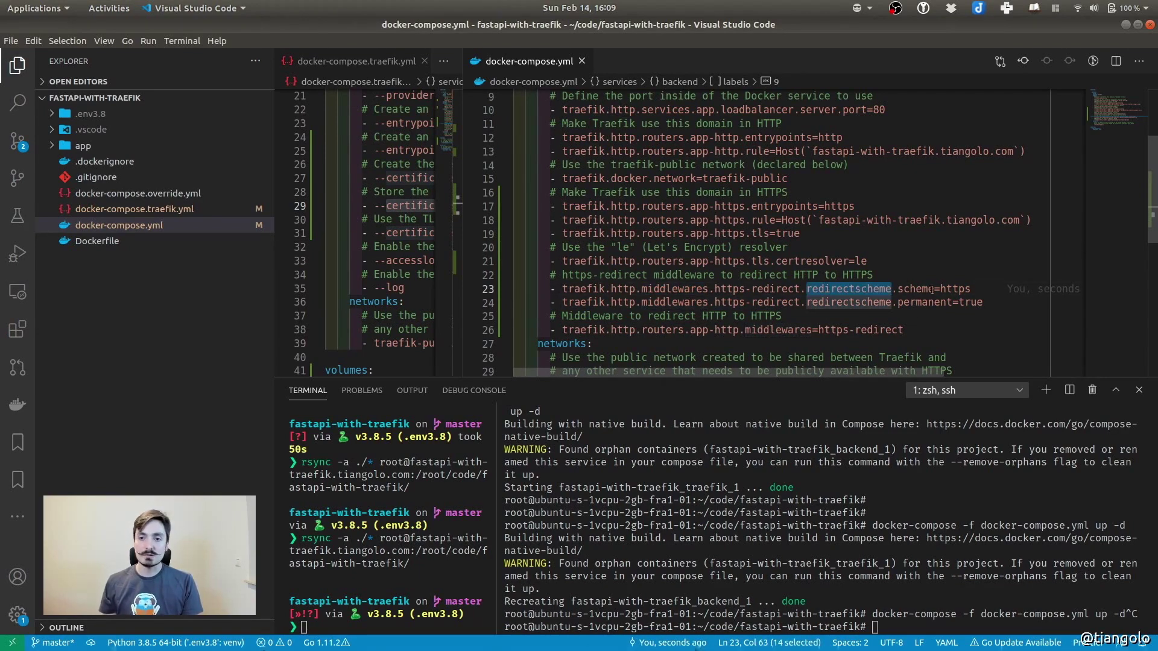
pyautogui.doubleClick(958, 288)
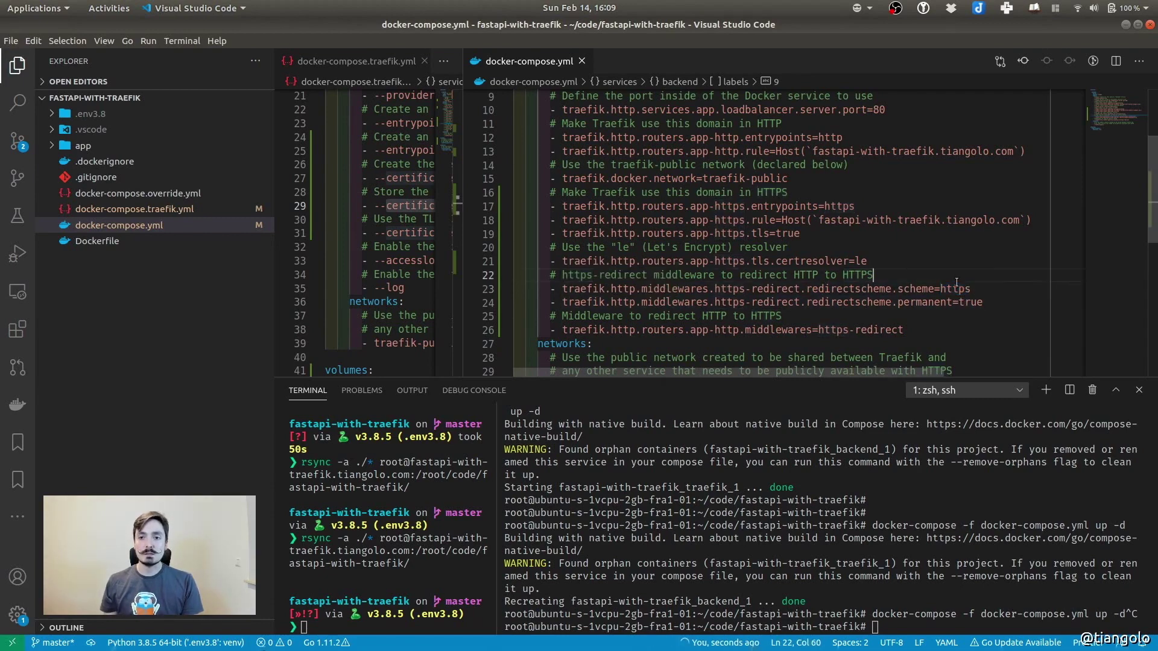
pyautogui.click(966, 302)
pyautogui.doubleClick(966, 303)
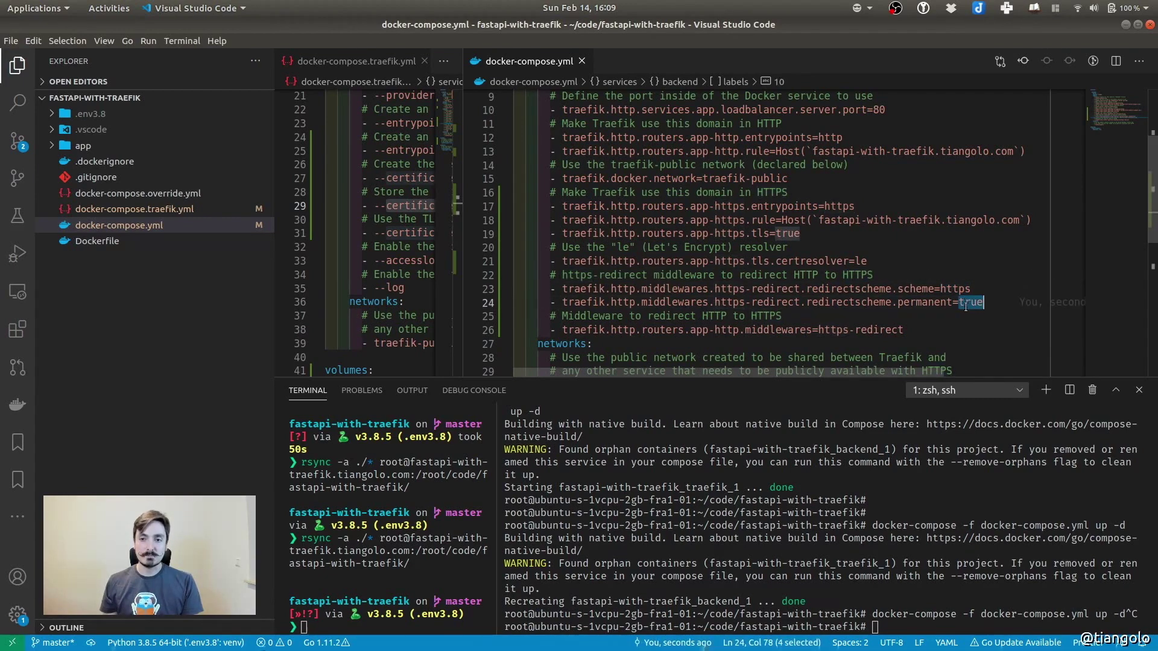
pyautogui.moveTo(548, 293); pyautogui.dragTo(1005, 298)
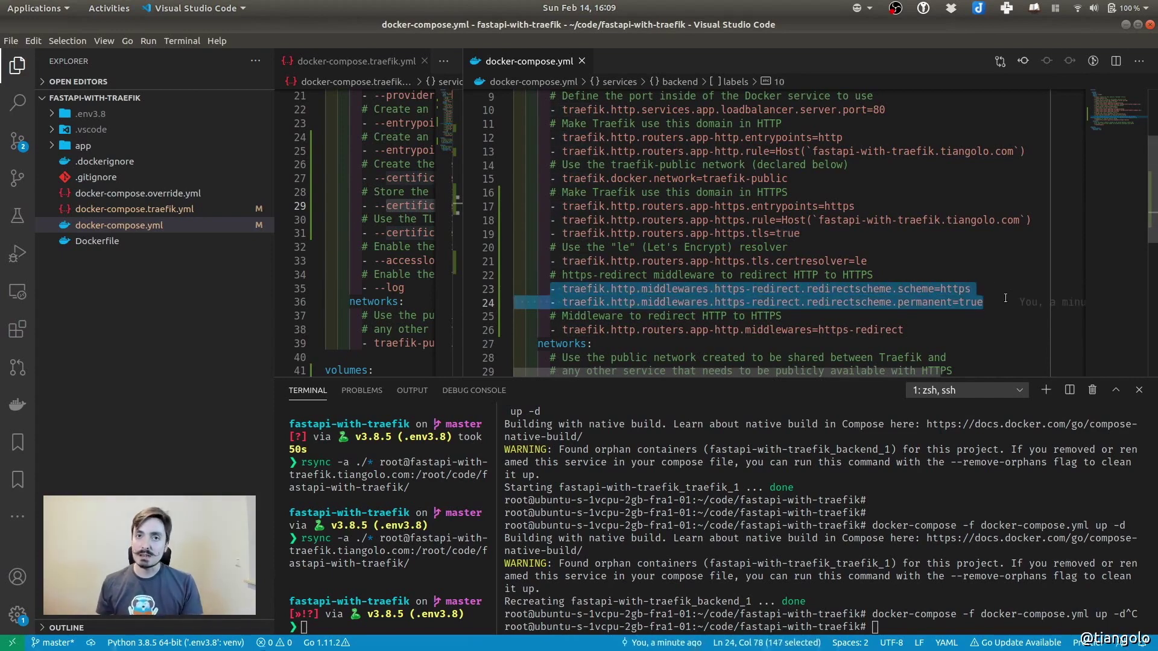
# Point out the app-http router's middlewares label, which uses https-redirect
pyautogui.moveTo(550, 330); pyautogui.dragTo(936, 328)
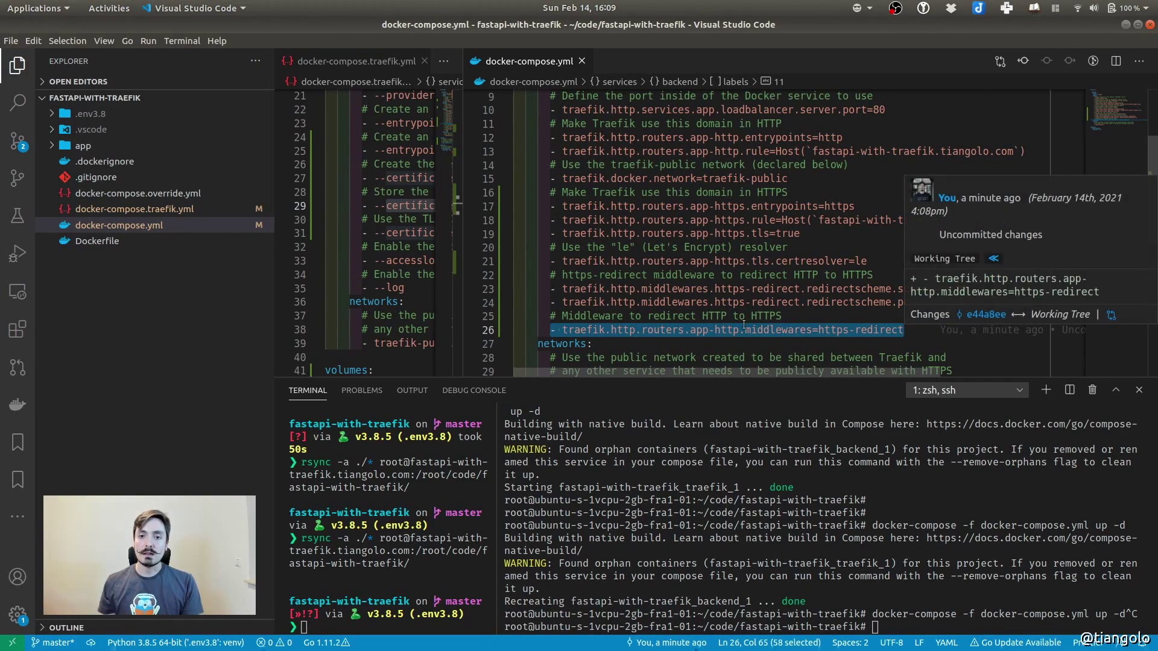
pyautogui.click(698, 329)
pyautogui.moveTo(698, 331); pyautogui.dragTo(728, 333)
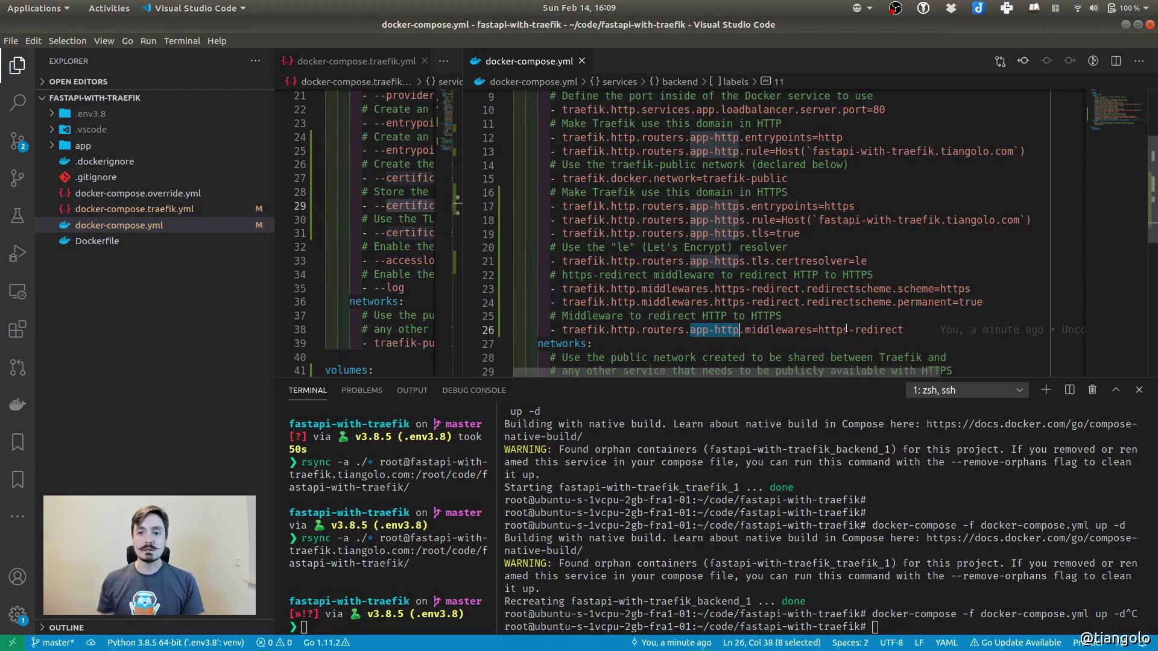
pyautogui.doubleClick(881, 329)
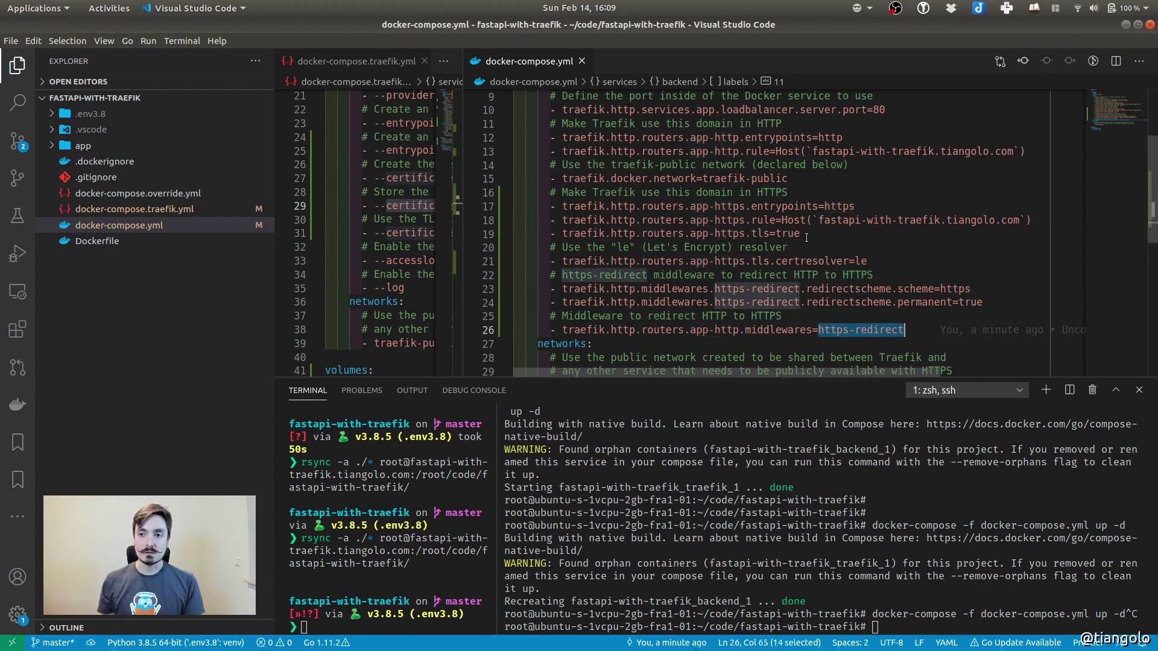
pyautogui.scroll(-6, 776, 249)
pyautogui.scroll(8, 846, 224)
pyautogui.scroll(2, 846, 224)
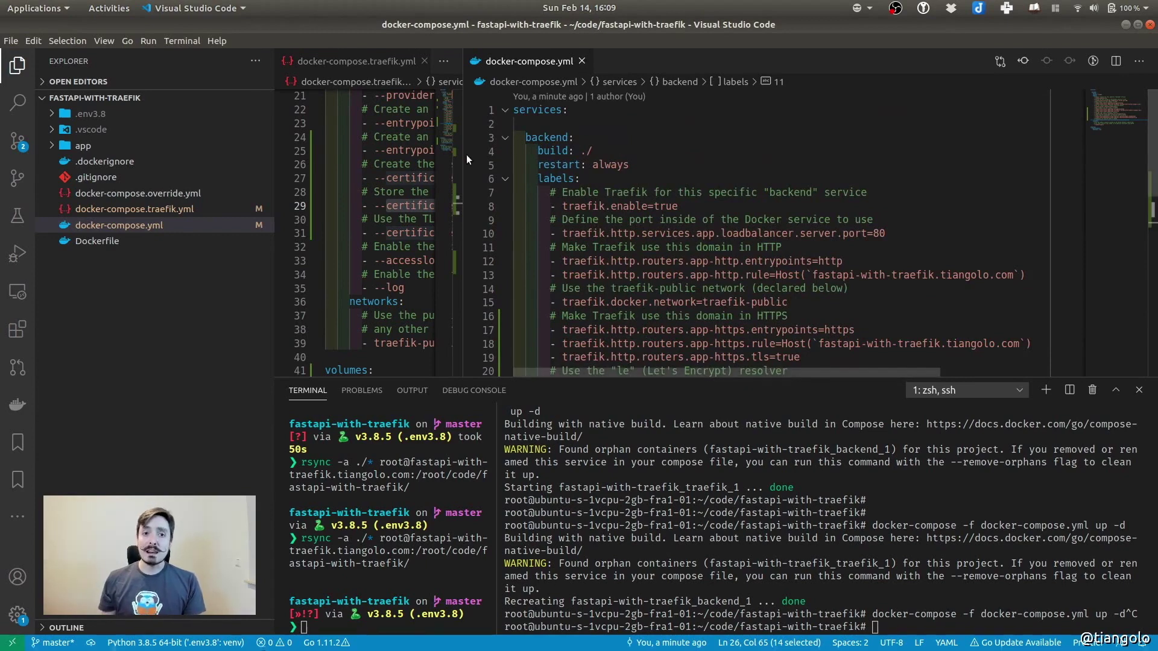
# Widen the docker-compose.traefik.yml editor group and the local terminal pane
pyautogui.moveTo(463, 155); pyautogui.dragTo(616, 161)
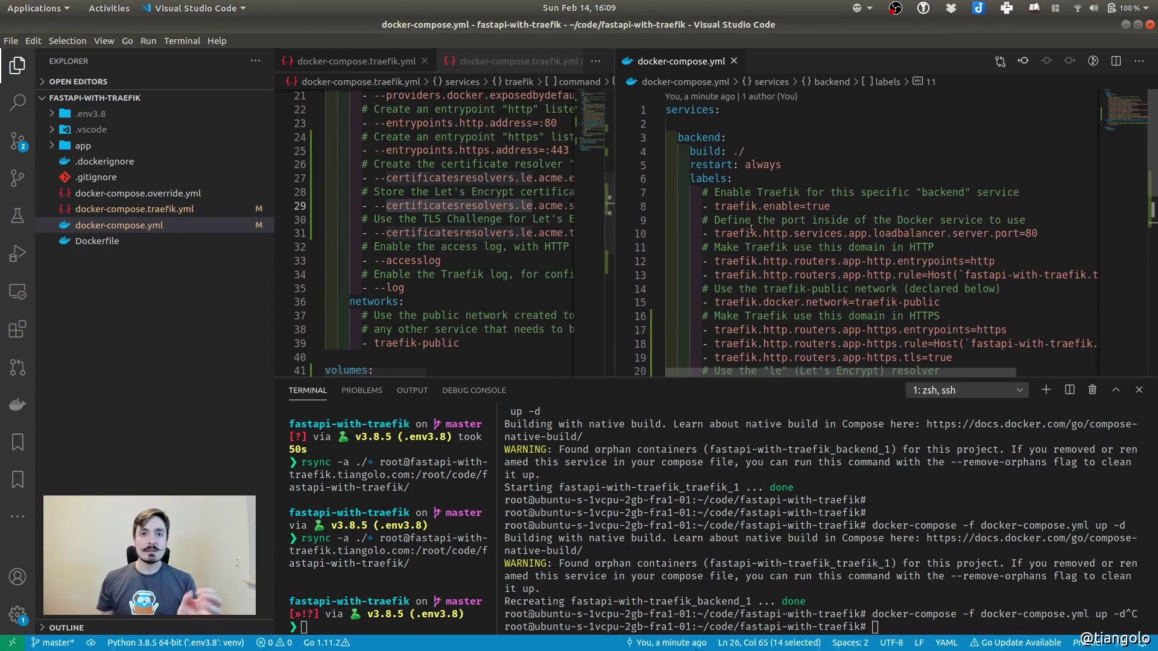
pyautogui.scroll(-4, 841, 235)
pyautogui.scroll(4, 841, 235)
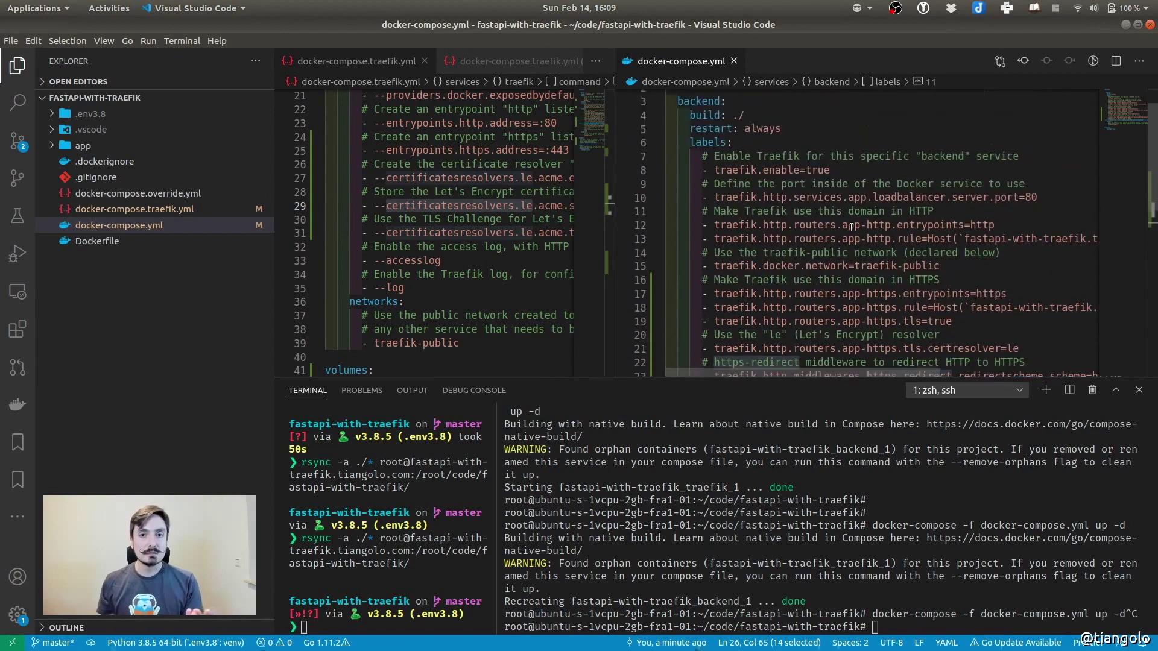
pyautogui.scroll(-3, 880, 221)
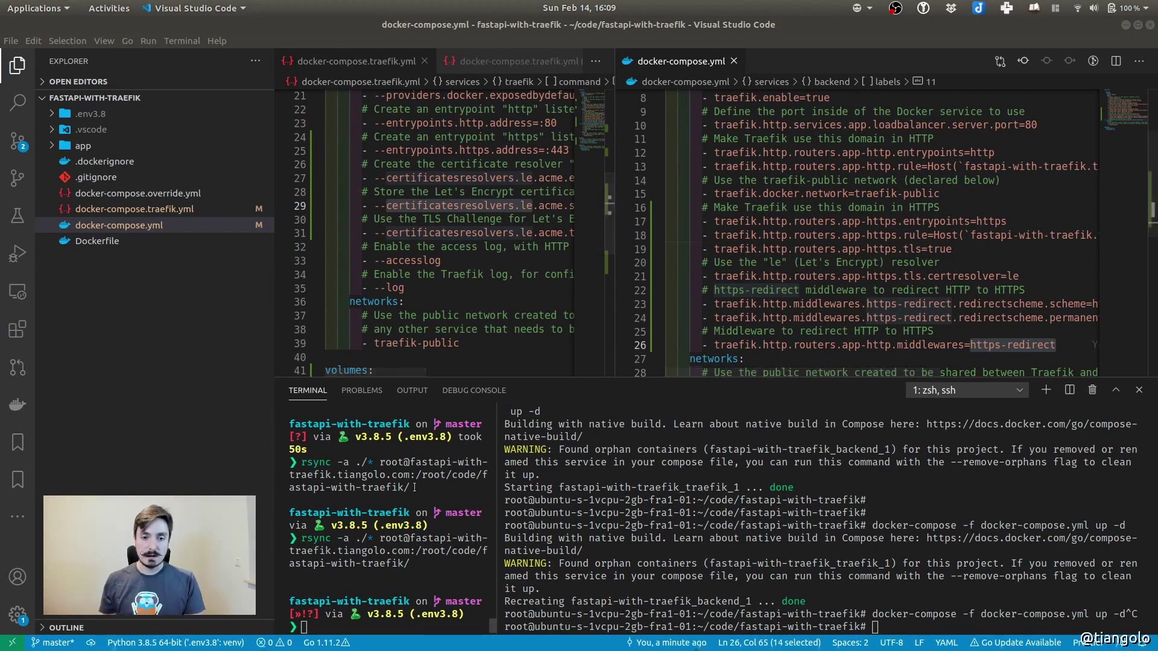
pyautogui.moveTo(497, 494); pyautogui.dragTo(762, 512)
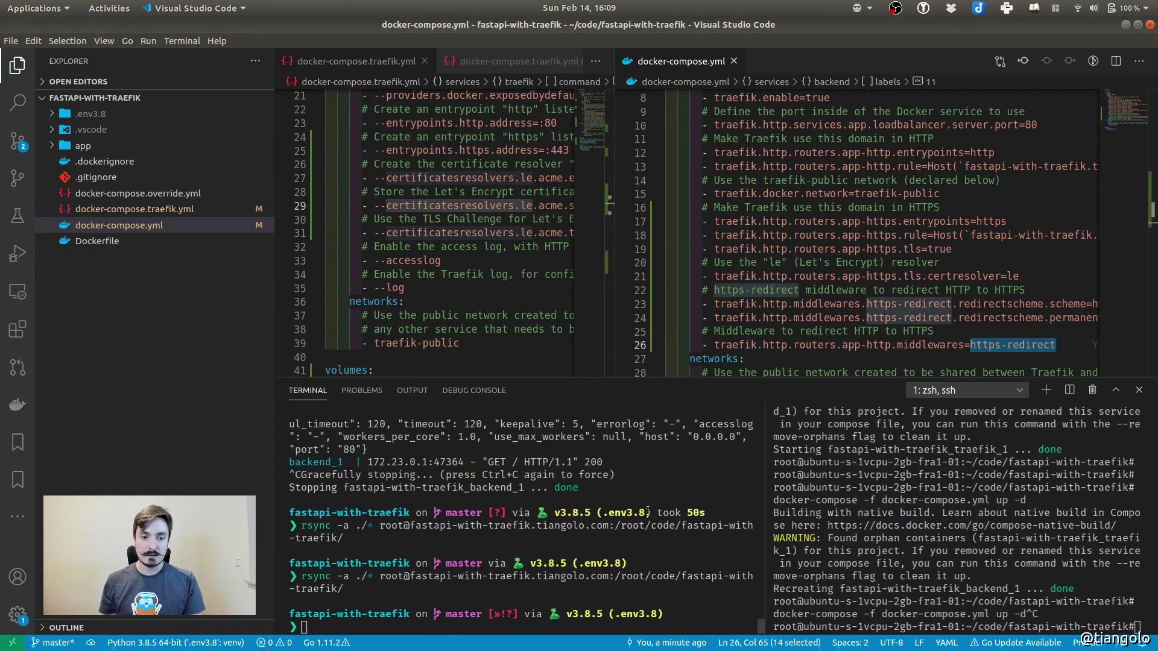
# Rerun the rsync upload, then recall the docker-compose.traefik.yml up -d command in the server terminal
pyautogui.press('Up')
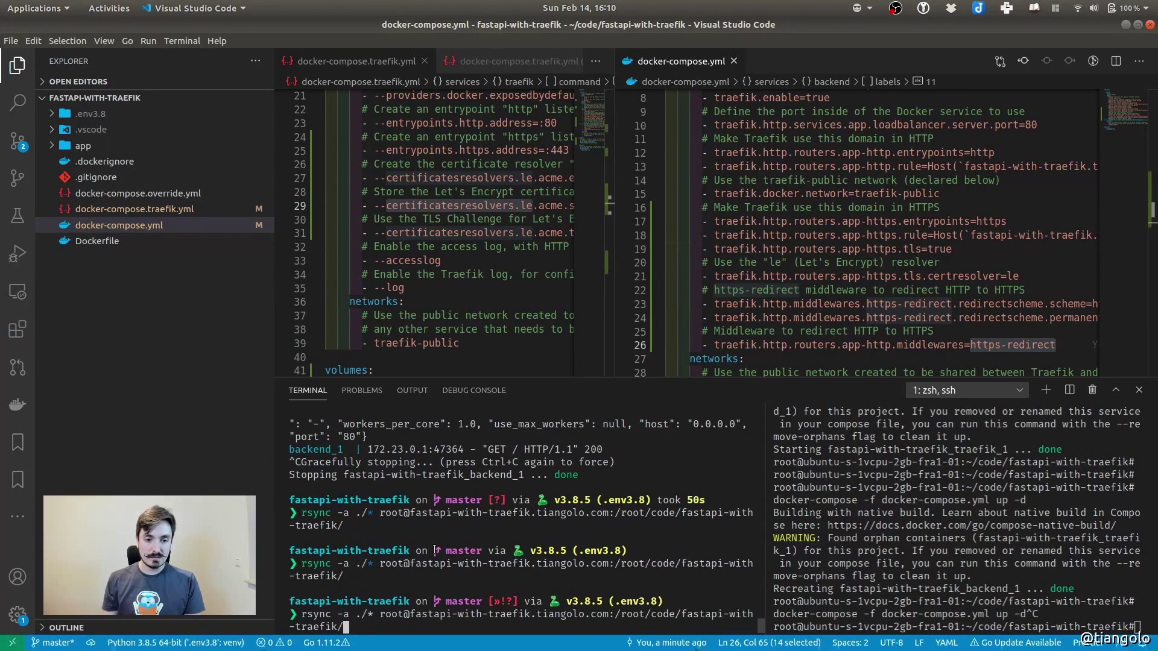
pyautogui.press('Return')
pyautogui.moveTo(764, 541); pyautogui.dragTo(574, 552)
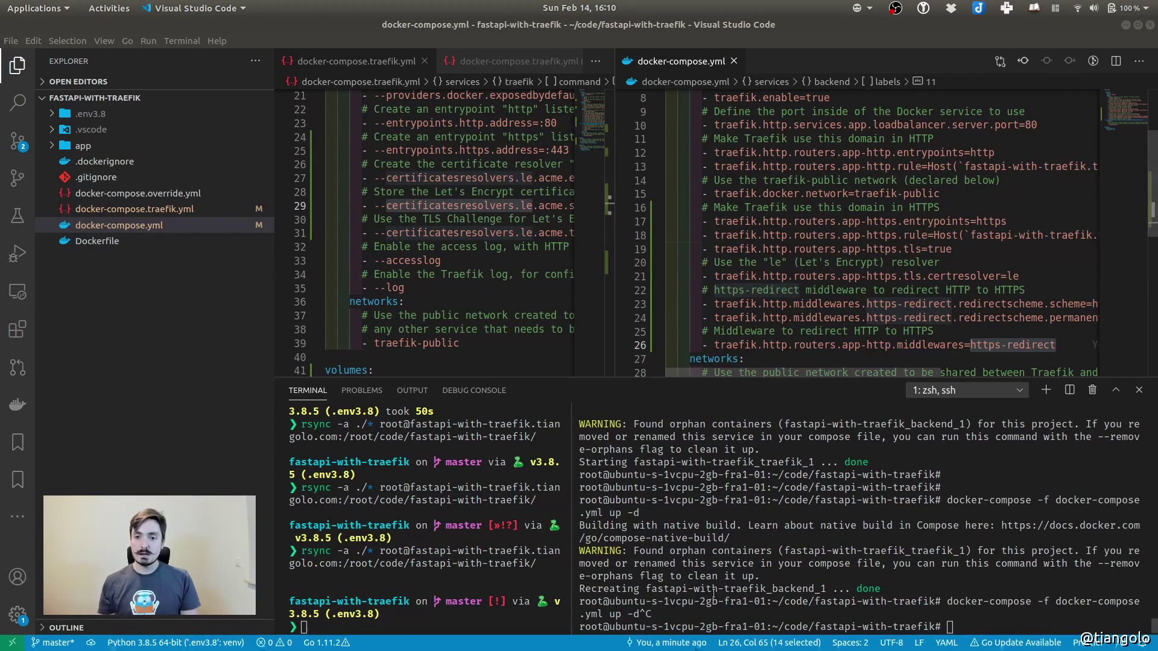
pyautogui.click(752, 545)
pyautogui.write('docker-compose -f docker-compose.traefik.yml up -d')
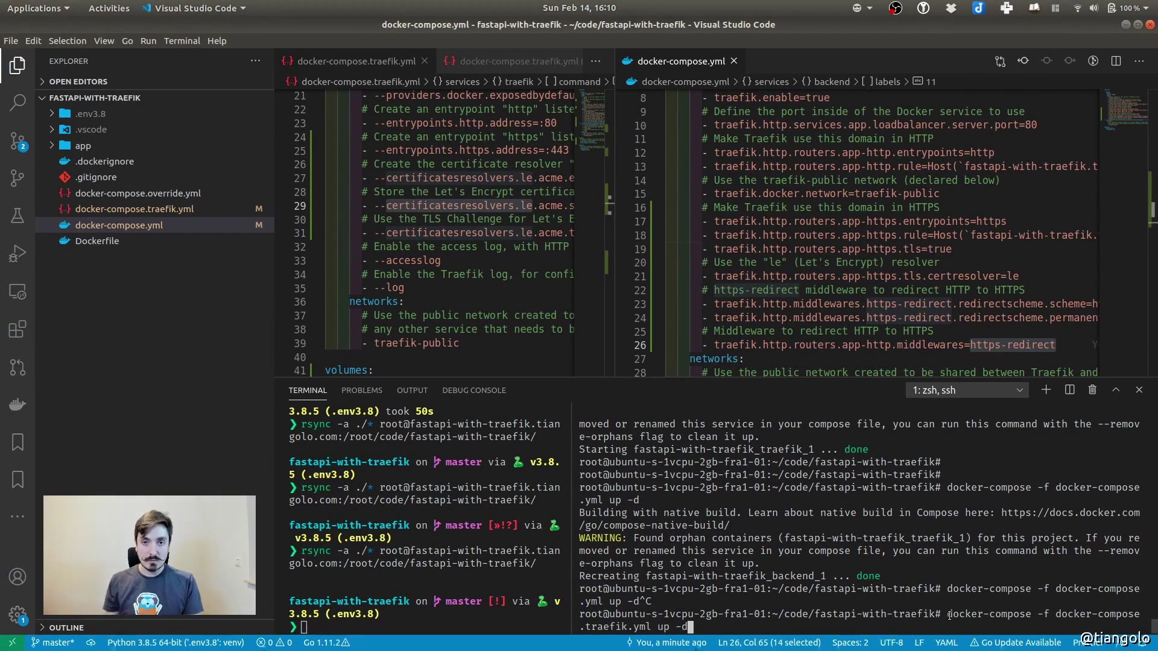
pyautogui.moveTo(949, 615); pyautogui.dragTo(951, 624)
pyautogui.click(850, 604)
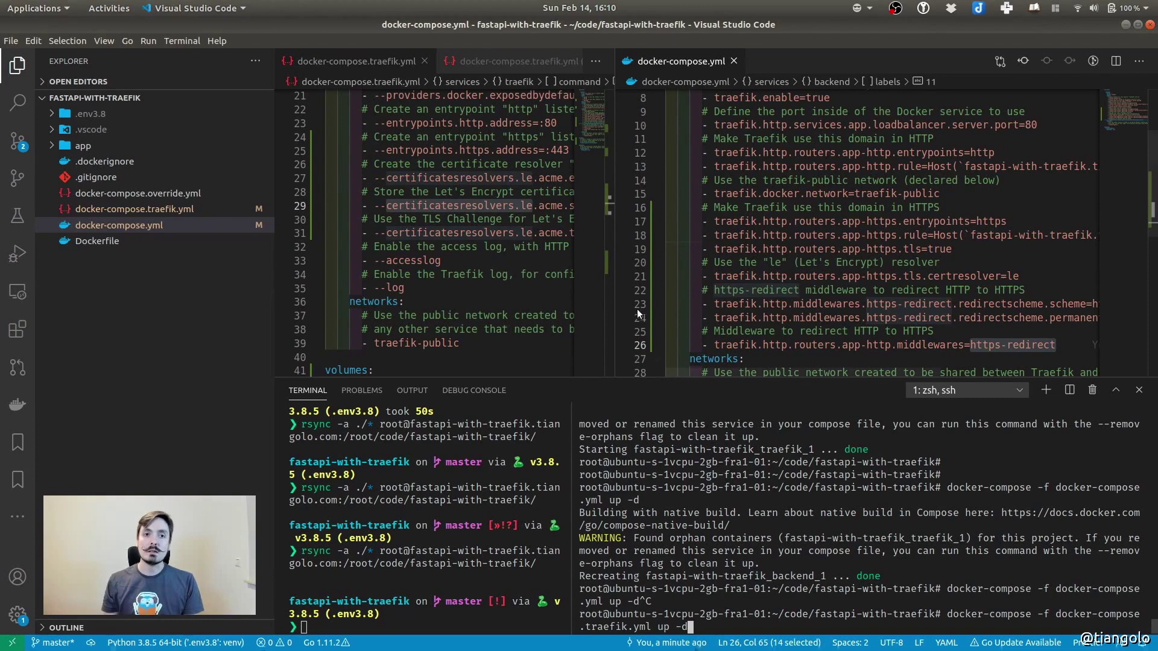
# Widen the docker-compose.traefik.yml pane and point out its mounted volume lines
pyautogui.moveTo(615, 271); pyautogui.dragTo(799, 271)
pyautogui.scroll(2, 364, 246)
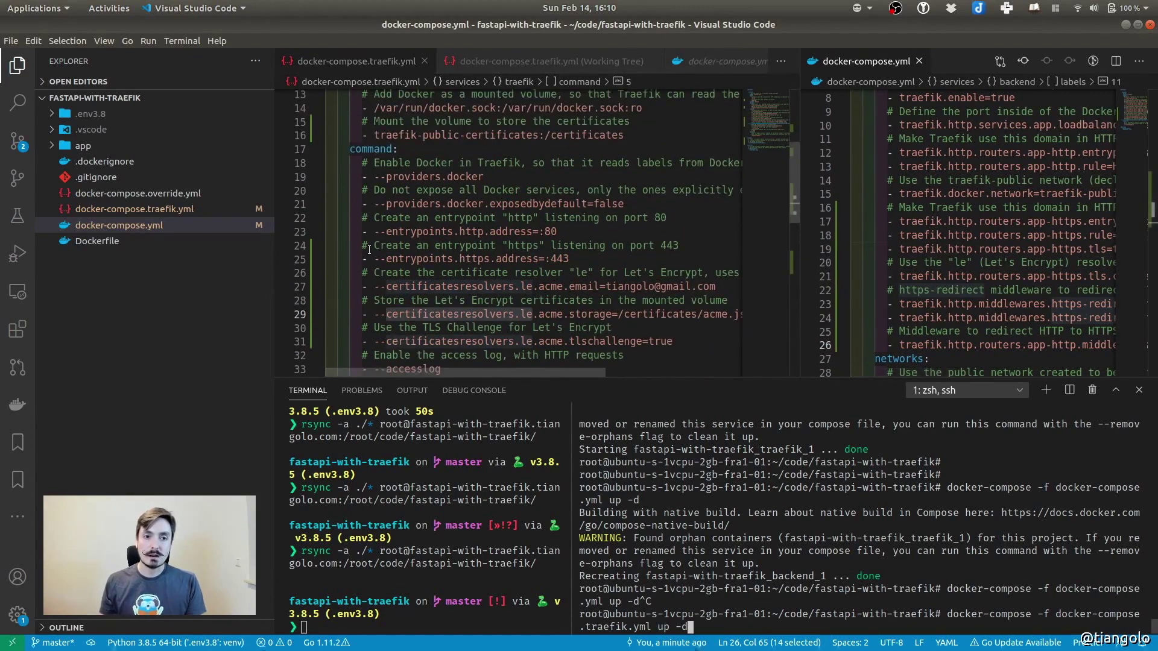
pyautogui.moveTo(361, 246); pyautogui.dragTo(774, 344)
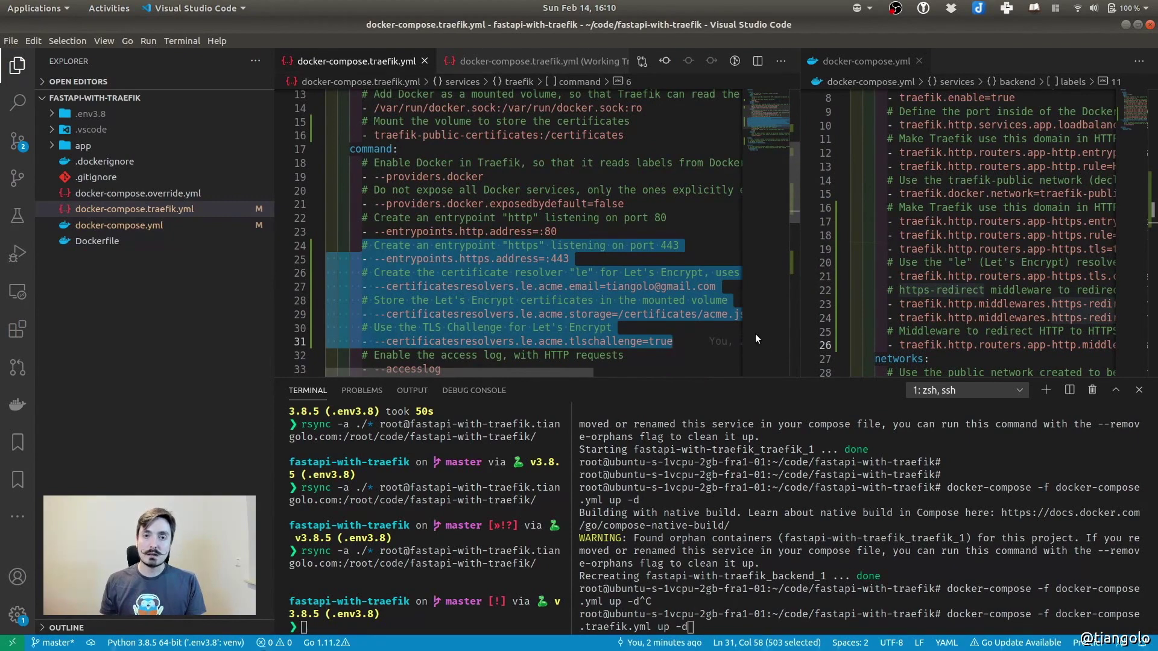
pyautogui.scroll(3, 531, 323)
pyautogui.scroll(2, 530, 322)
pyautogui.scroll(-2, 329, 270)
pyautogui.moveTo(359, 244); pyautogui.dragTo(643, 216)
pyautogui.click(643, 216)
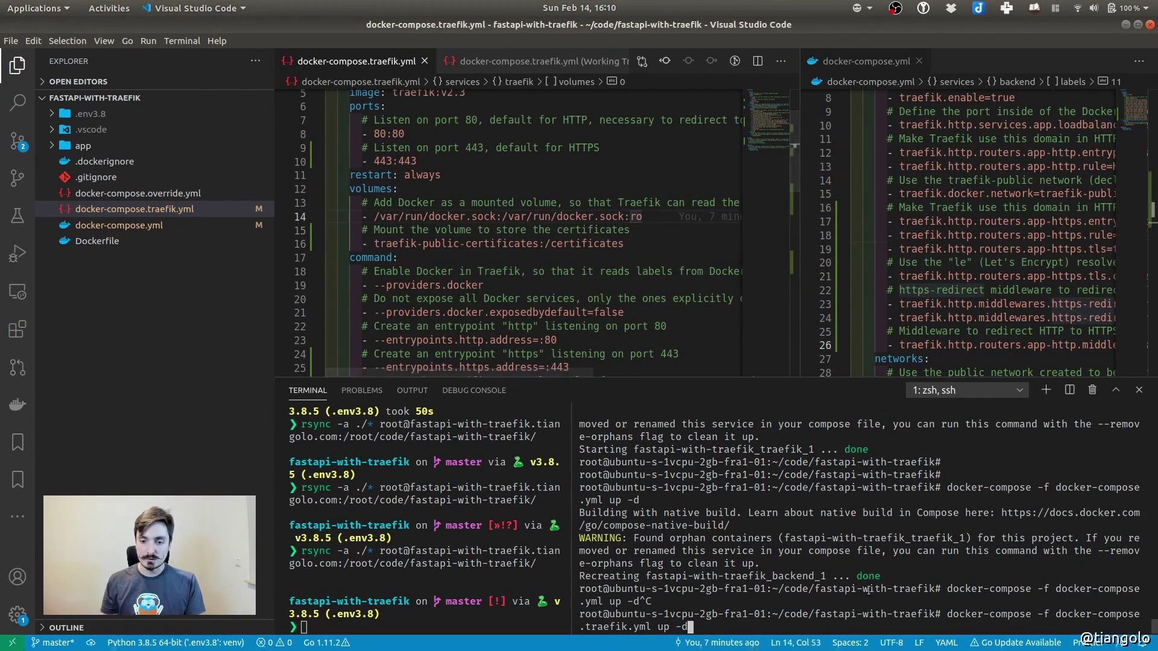
# Run docker-compose -f docker-compose.traefik.yml up -d, then docker-compose.yml up -d, and show the window overview
pyautogui.press('Return')
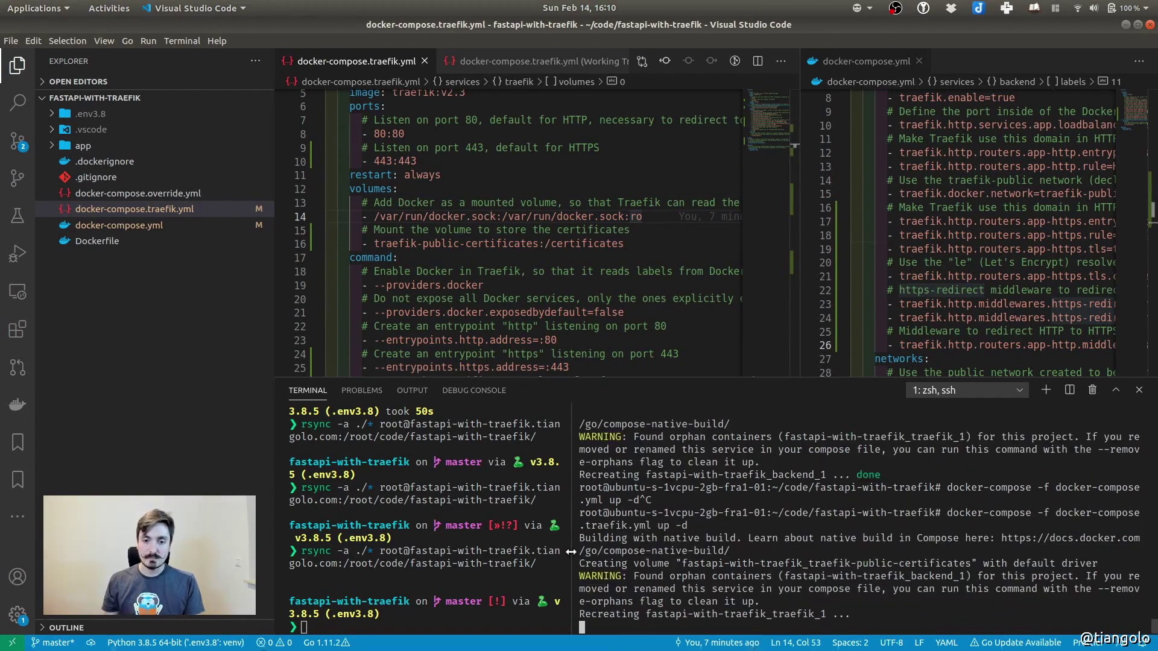
pyautogui.moveTo(571, 603); pyautogui.dragTo(561, 624)
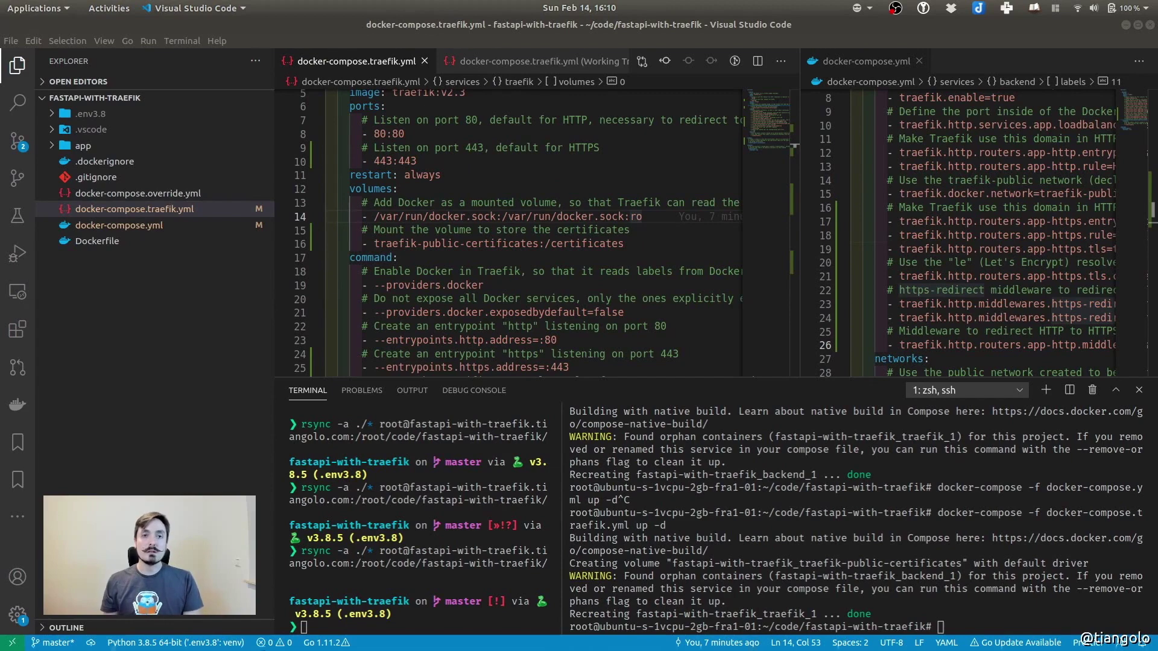
pyautogui.click(915, 535)
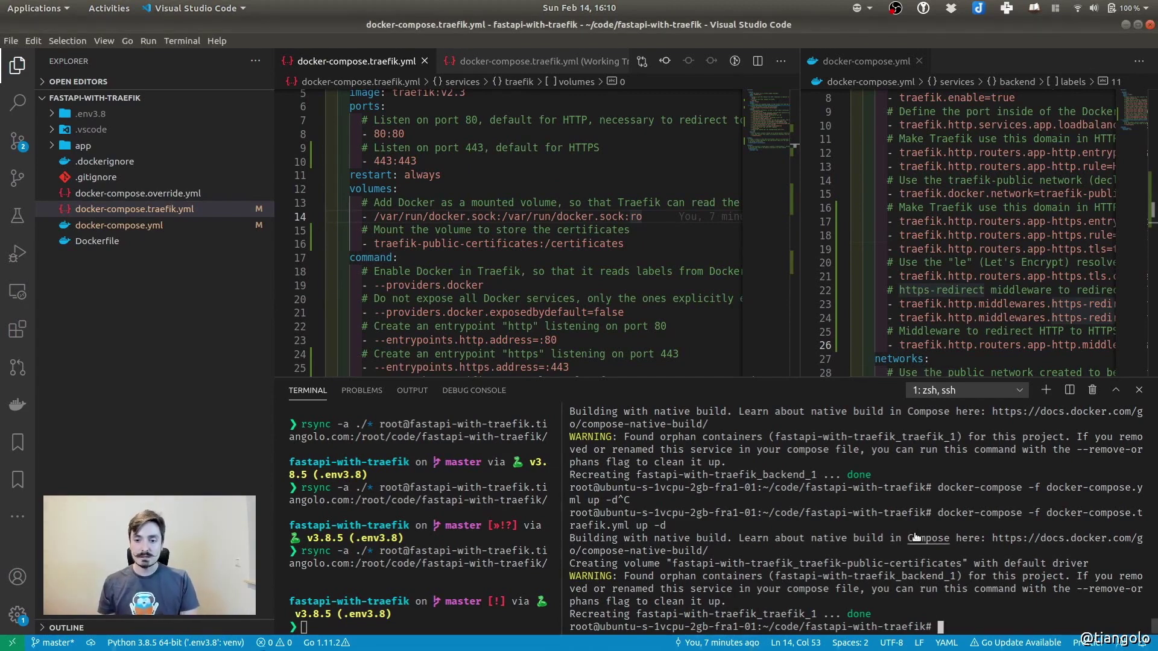
pyautogui.press('Up')
pyautogui.press('Up')
pyautogui.press('Return')
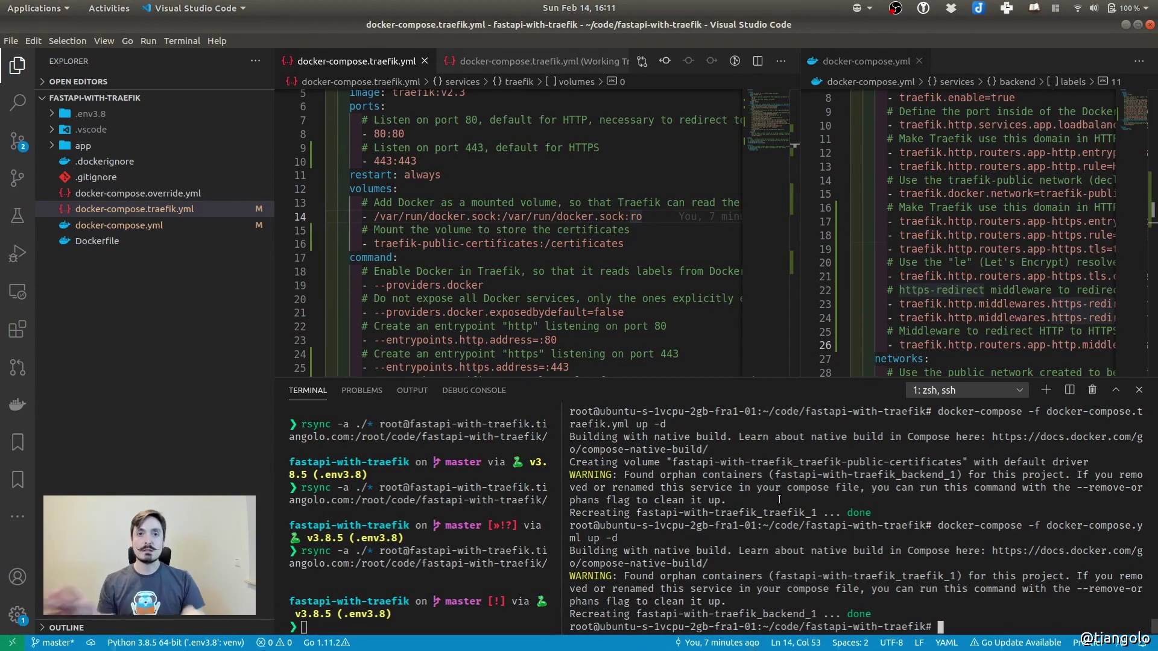
pyautogui.press('super')
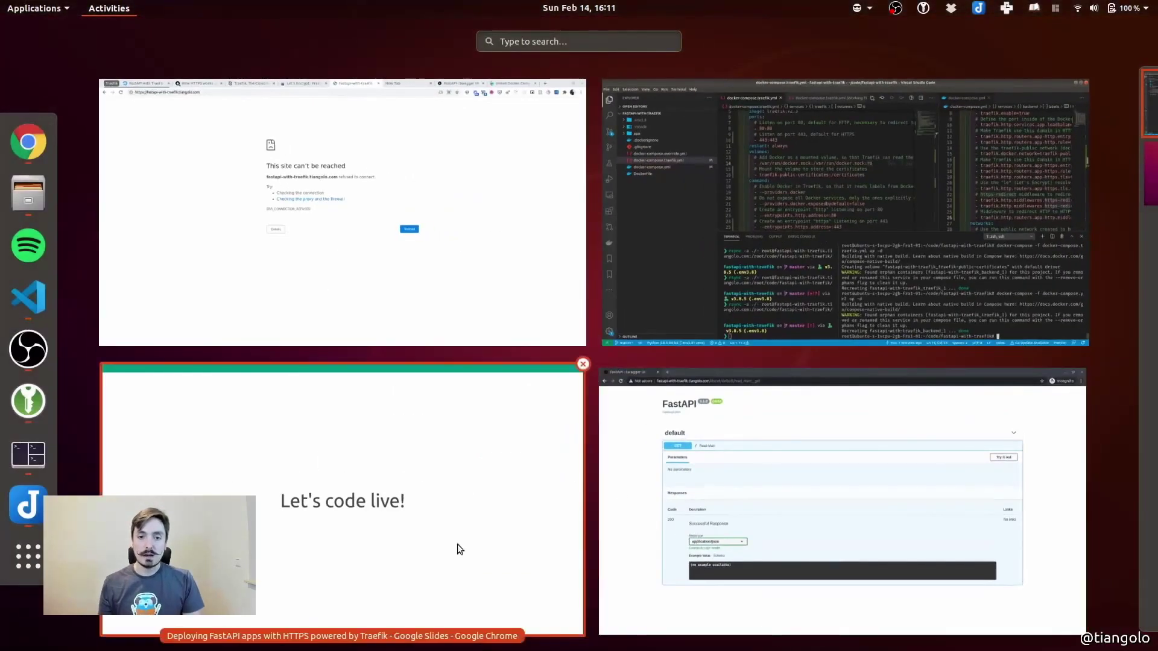
# Bring the Chrome window with the FastAPI Swagger docs to the front
pyautogui.click(692, 455)
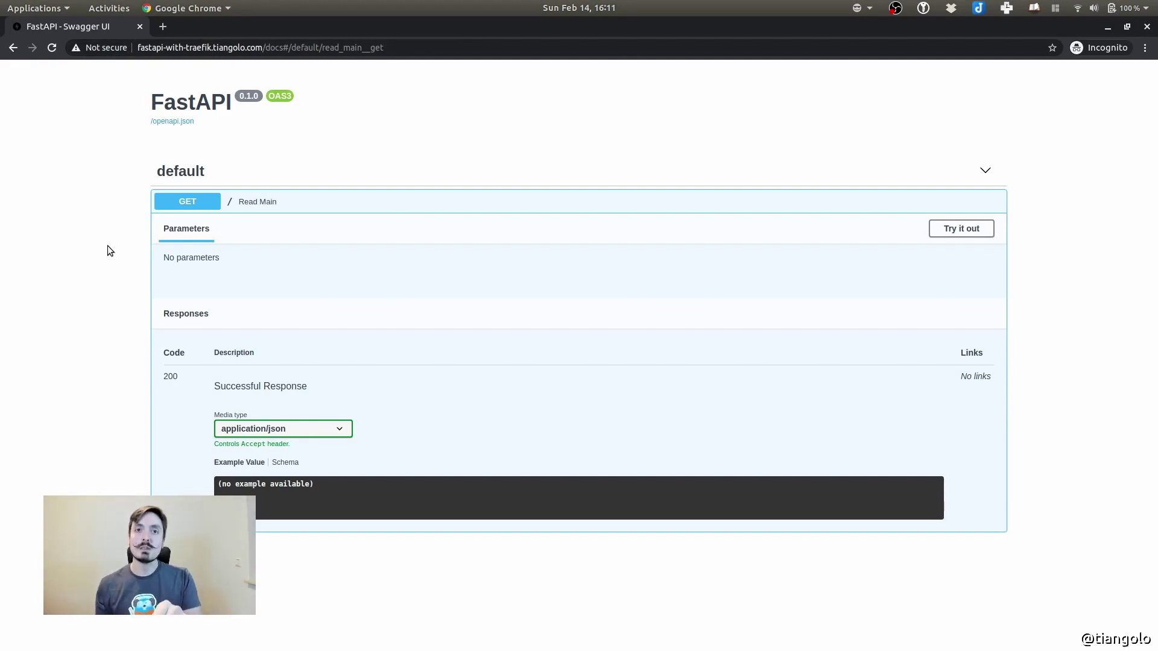
pyautogui.click(52, 48)
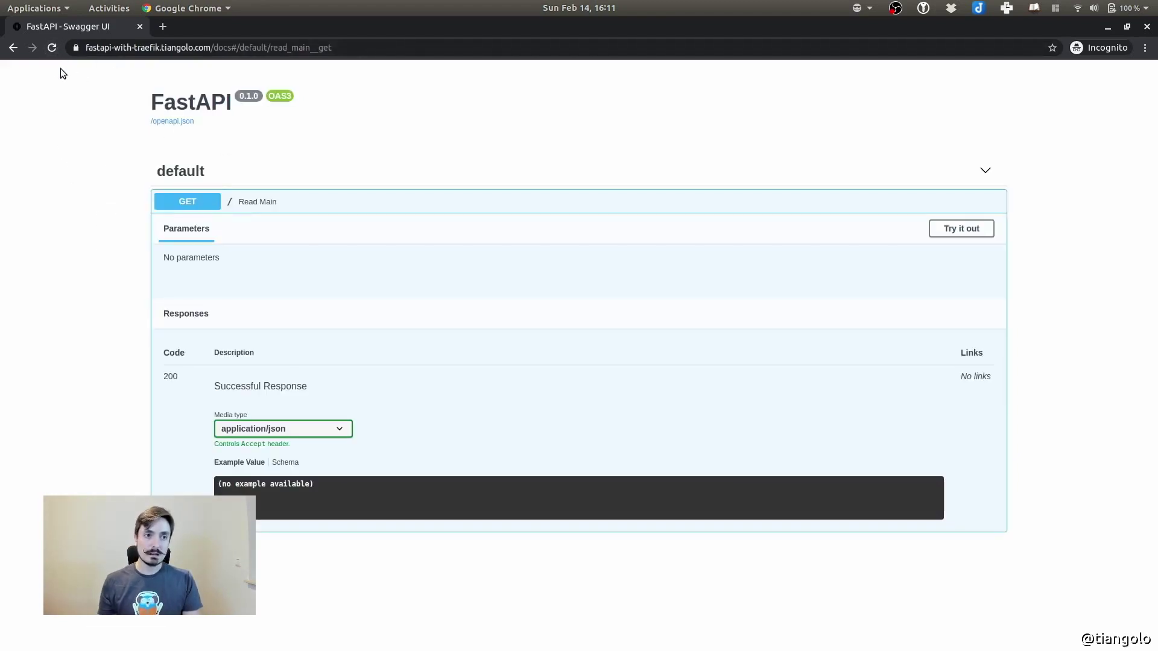
pyautogui.click(81, 49)
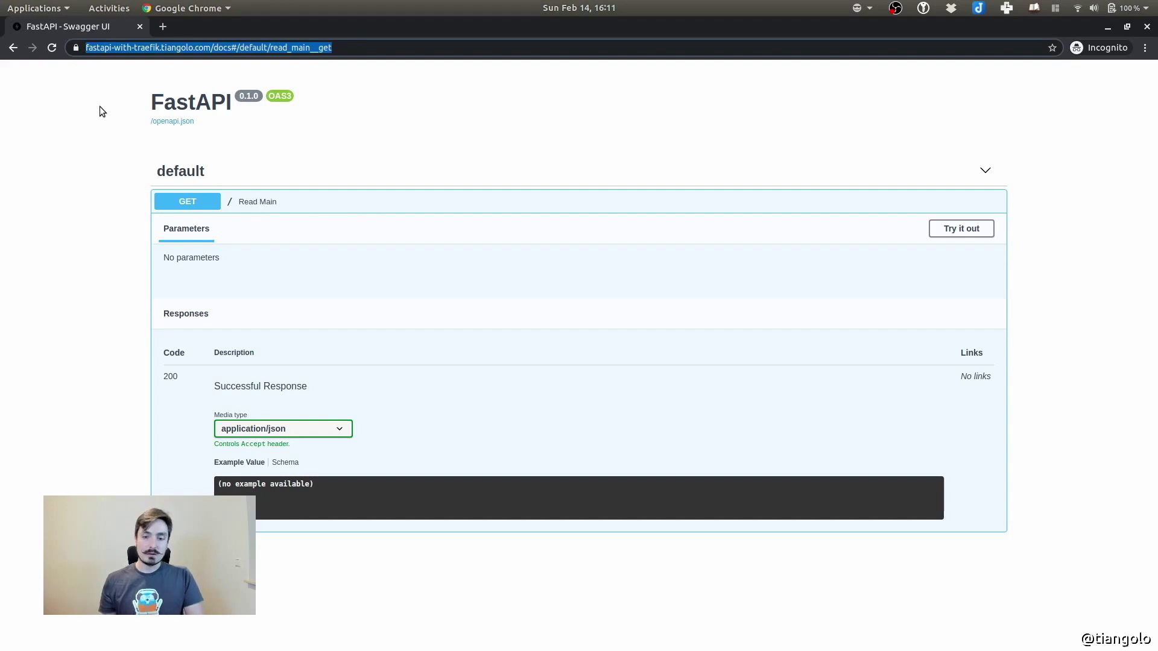
pyautogui.click(96, 48)
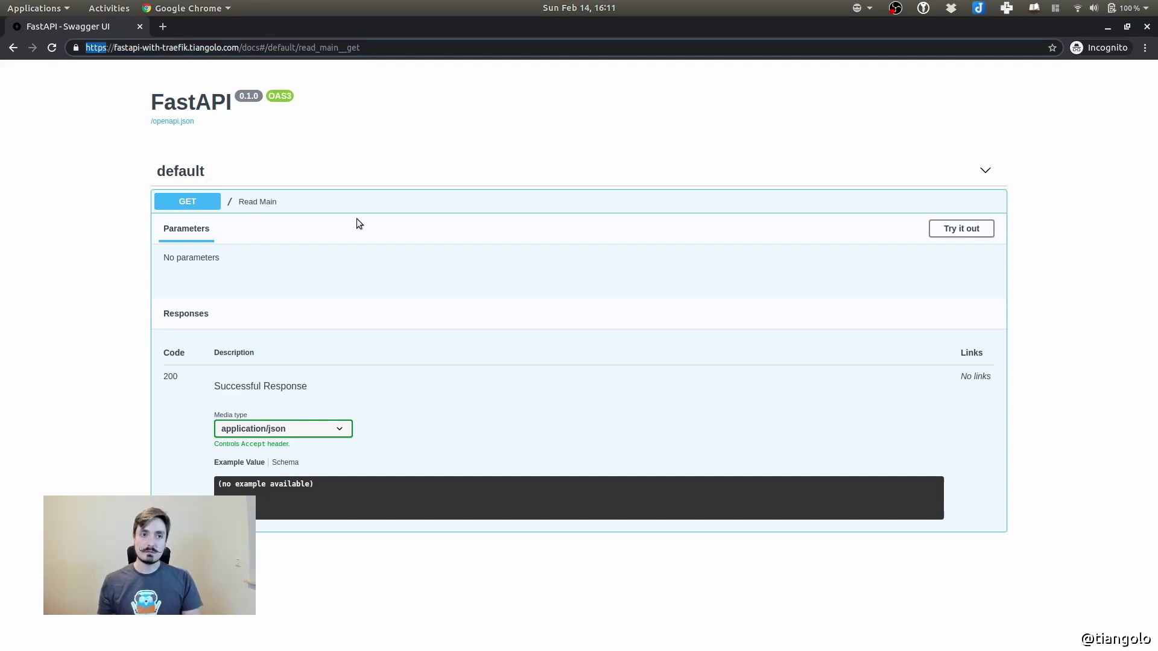
pyautogui.click(63, 78)
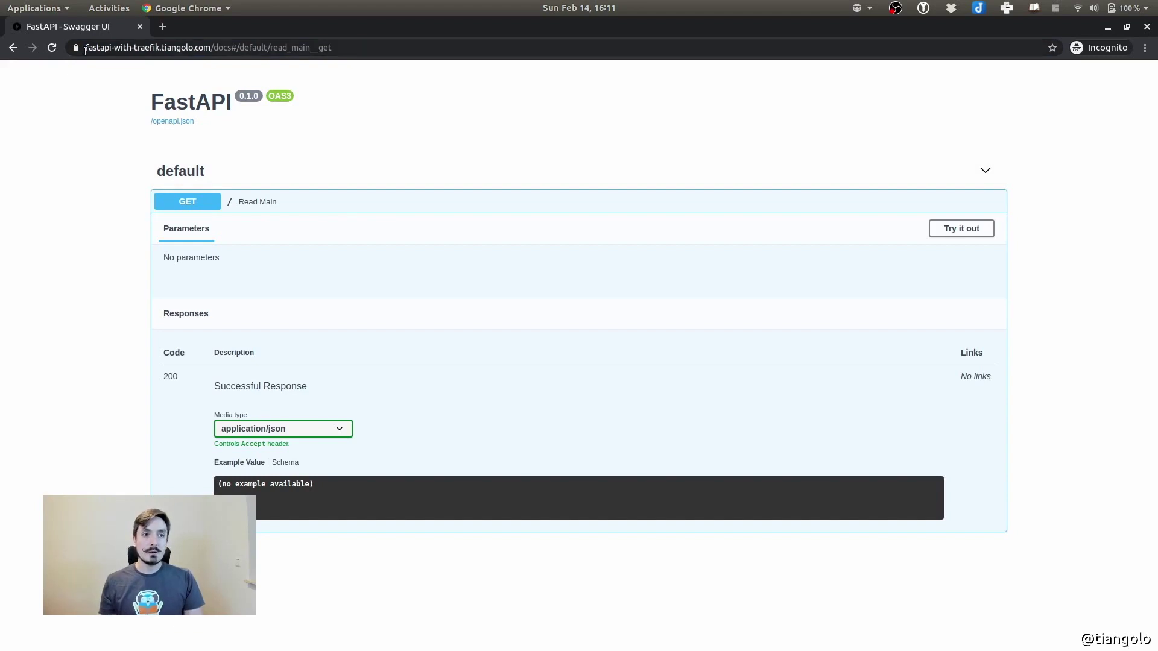
pyautogui.click(75, 48)
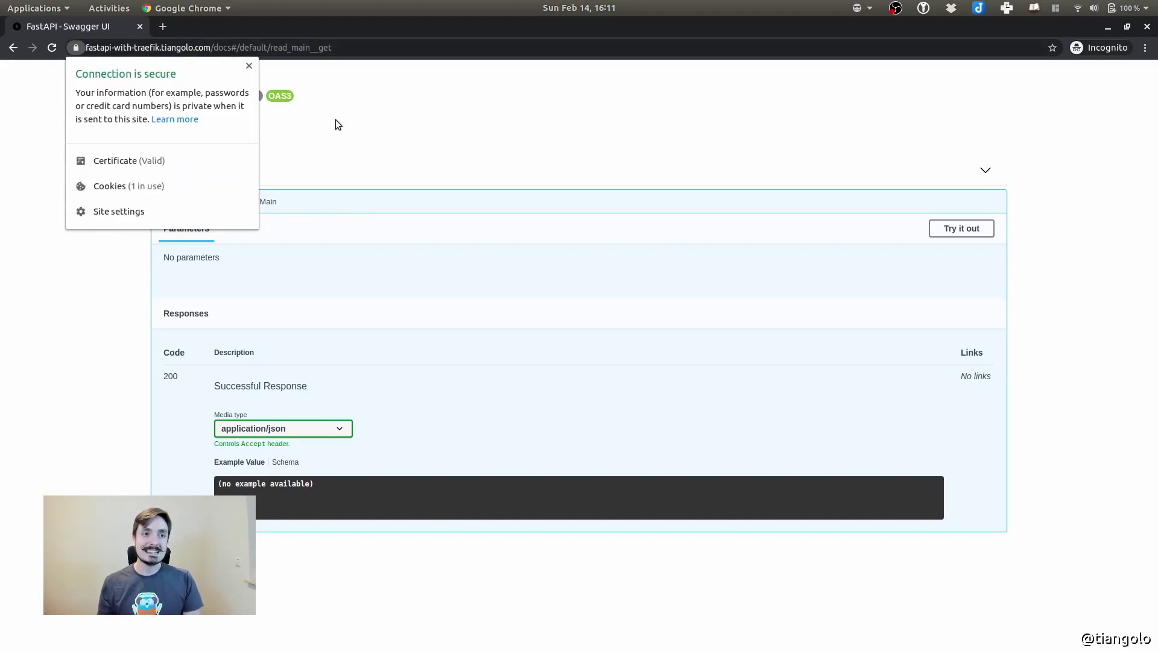
pyautogui.click(249, 67)
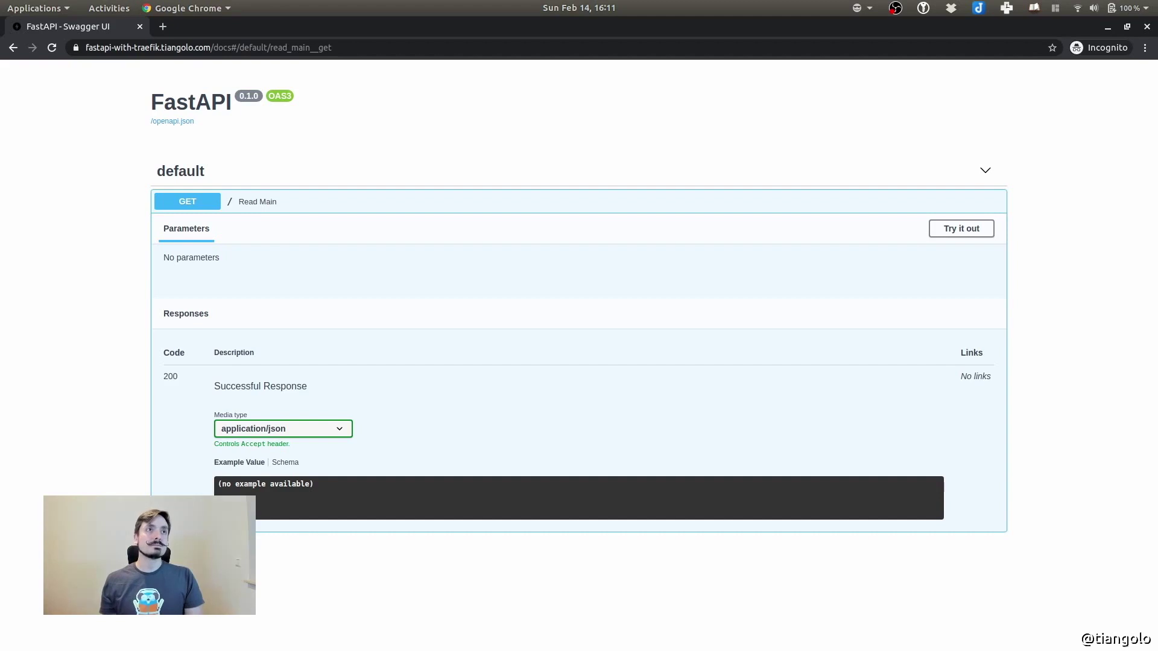
pyautogui.hotkey('alt', 'Tab')
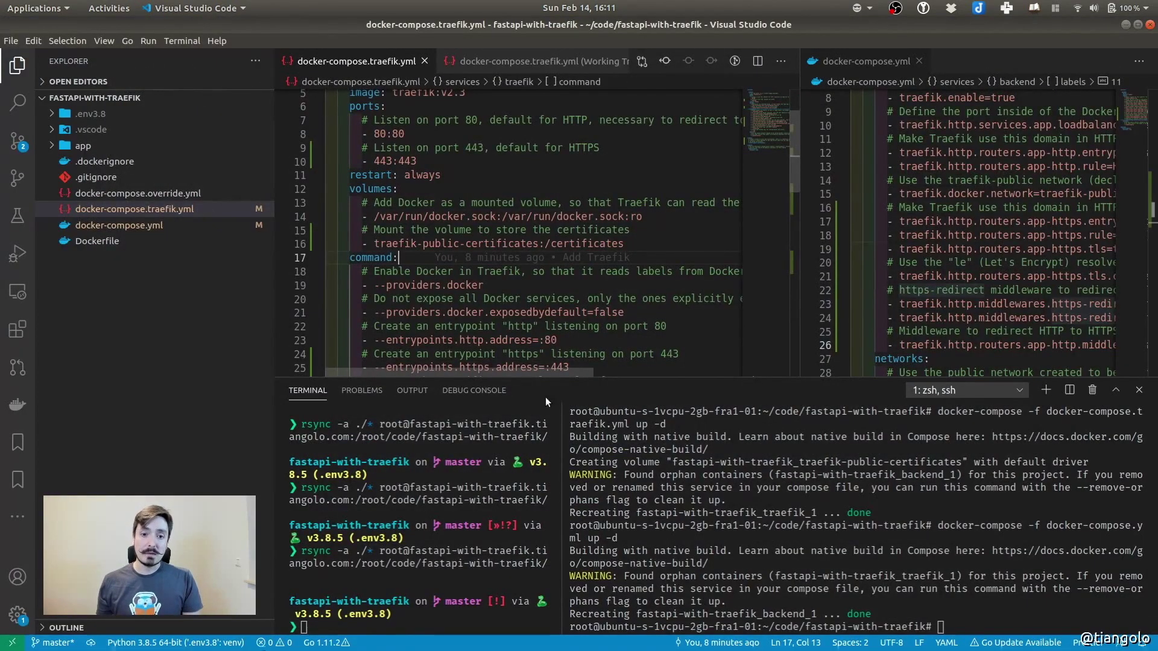
pyautogui.moveTo(562, 490); pyautogui.dragTo(694, 491)
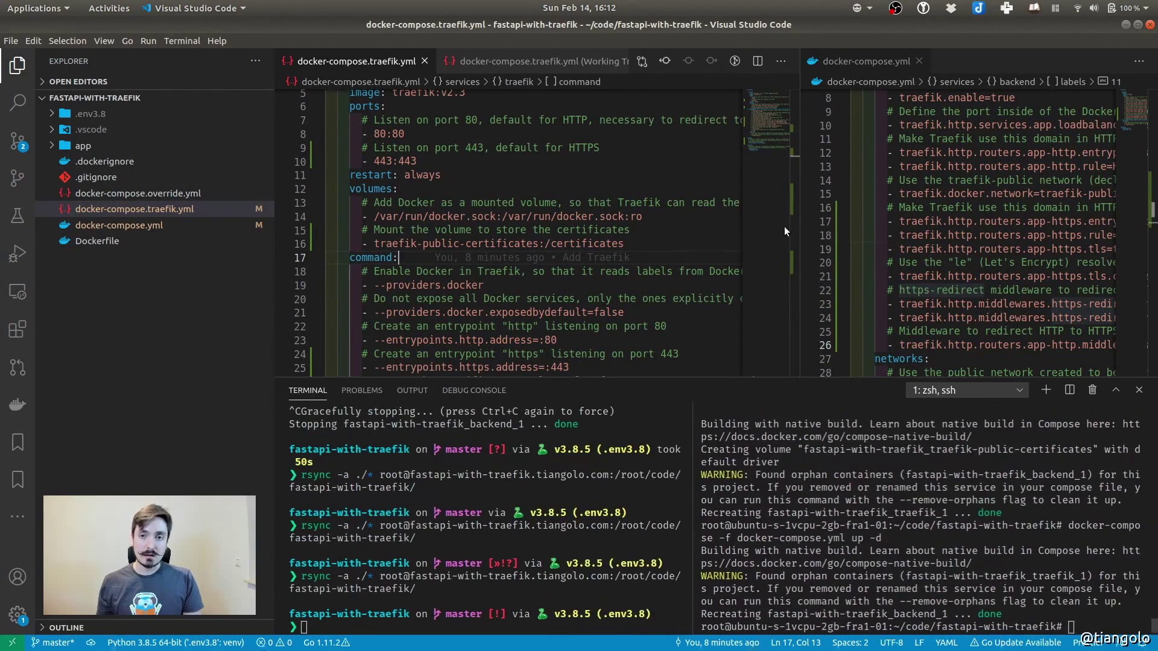
pyautogui.moveTo(799, 249); pyautogui.dragTo(623, 249)
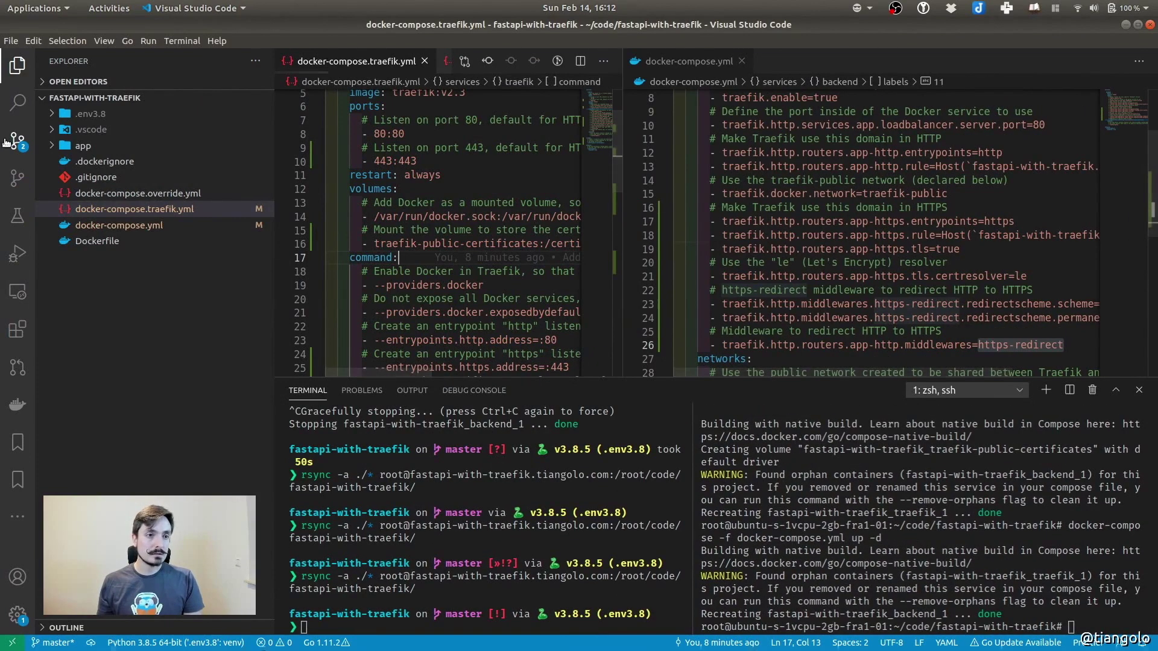
pyautogui.click(17, 141)
pyautogui.click(109, 139)
pyautogui.keyDown('shift'); pyautogui.click(93, 155); pyautogui.keyUp('shift')
pyautogui.click(243, 156)
pyautogui.click(170, 103)
pyautogui.write('Add HTTPS')
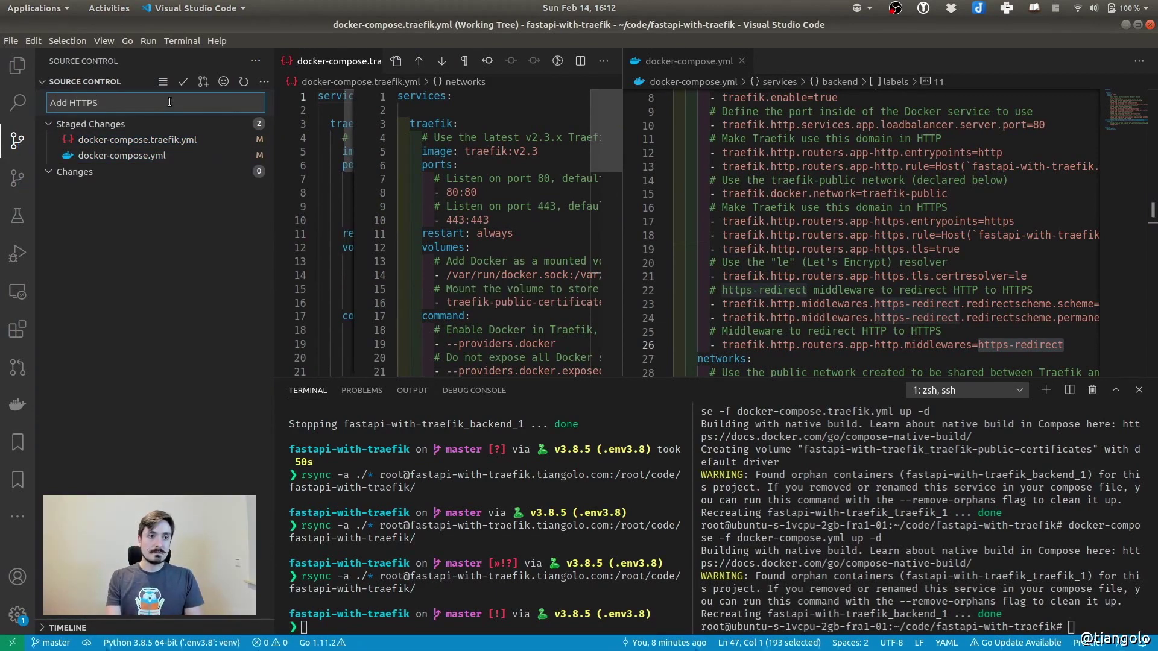
pyautogui.hotkey('ctrl', 'Return')
pyautogui.moveTo(476, 179); pyautogui.dragTo(482, 179)
pyautogui.hotkey('ctrl', 'k')
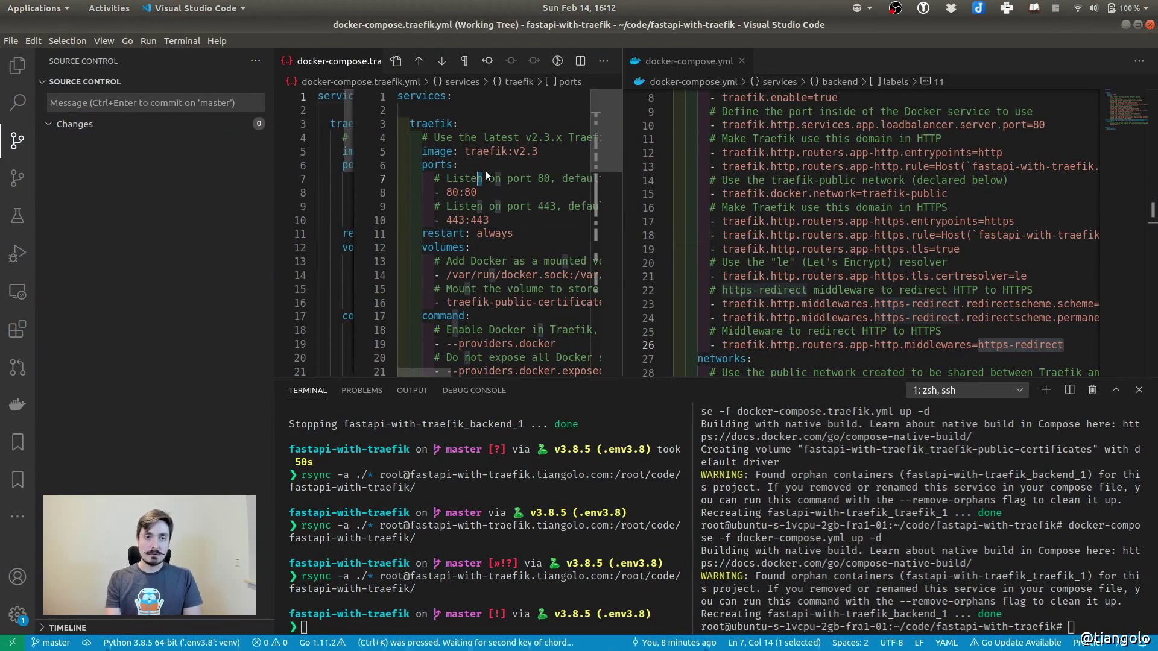
pyautogui.hotkey('ctrl', 'w')
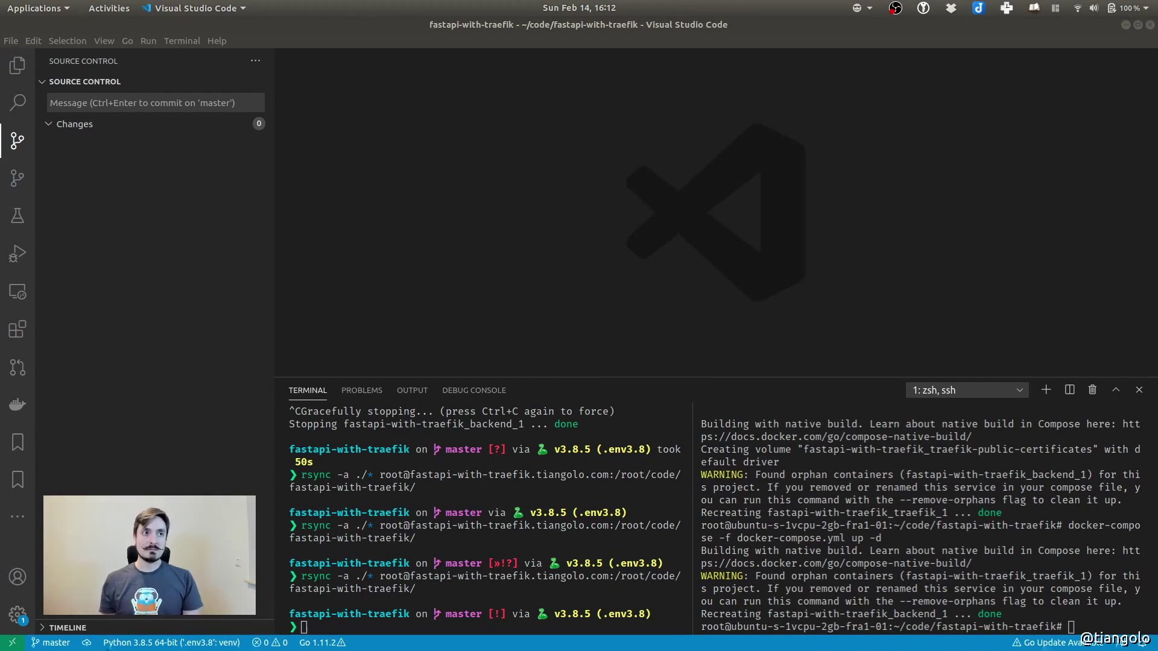
# Open the docker-compose.traefik.yml diff and scroll through the added dashboard and admin-auth labels
pyautogui.click(134, 214)
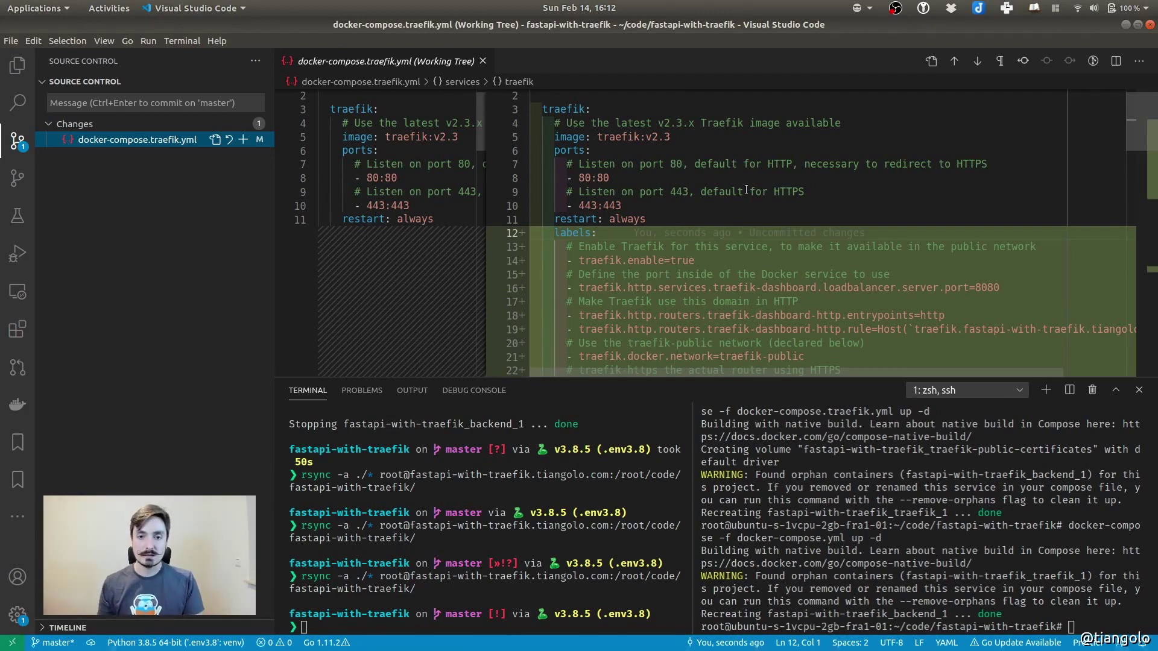
pyautogui.scroll(-5, 637, 185)
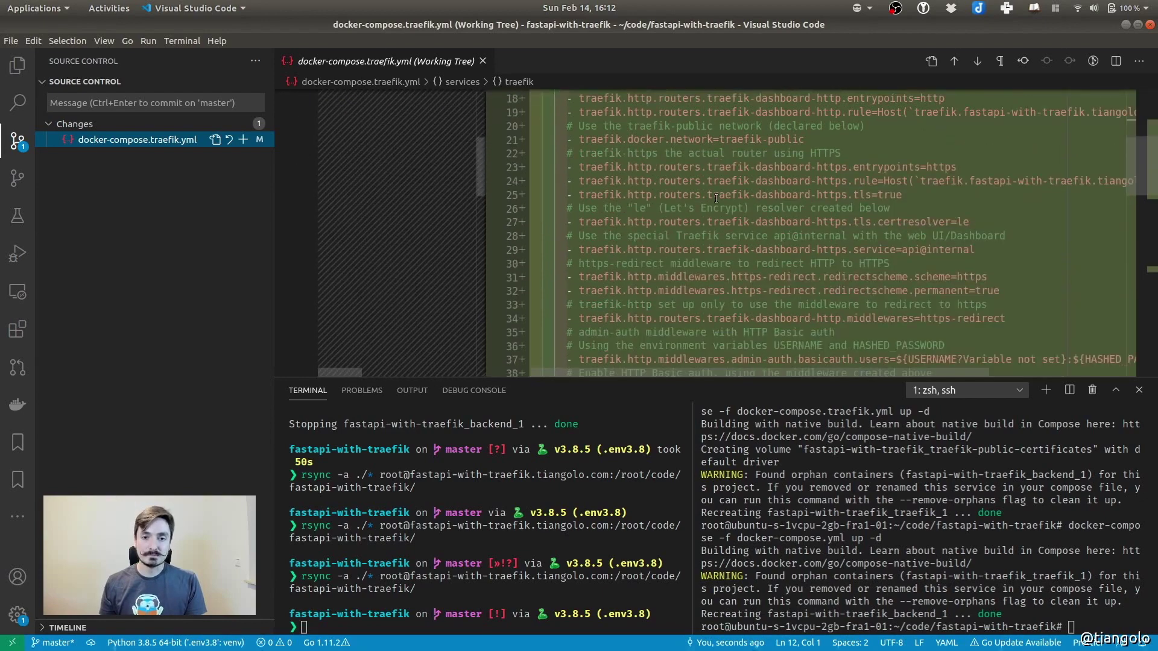
pyautogui.scroll(-4, 593, 205)
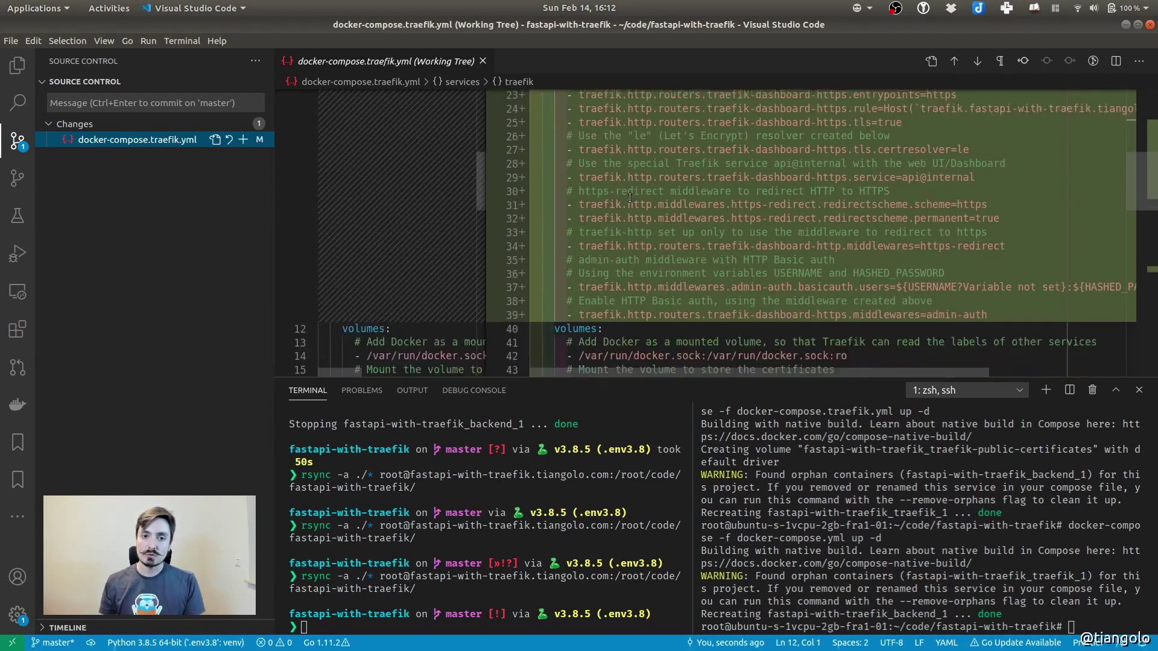
pyautogui.scroll(-3, 594, 215)
pyautogui.scroll(-3, 589, 186)
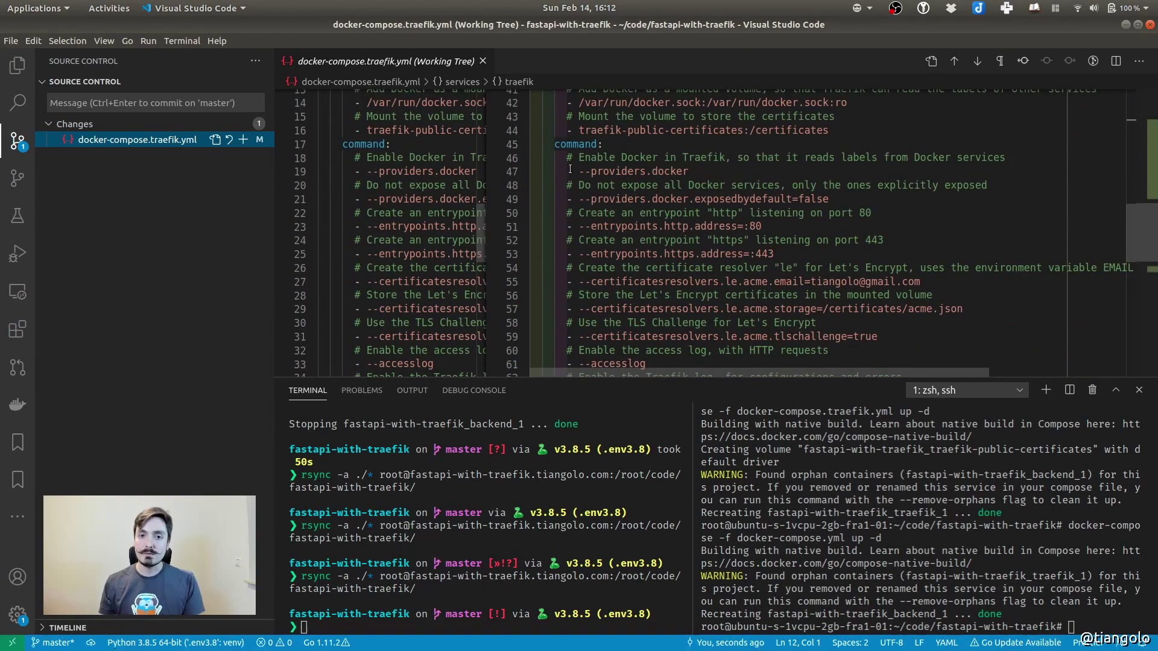
pyautogui.click(567, 171)
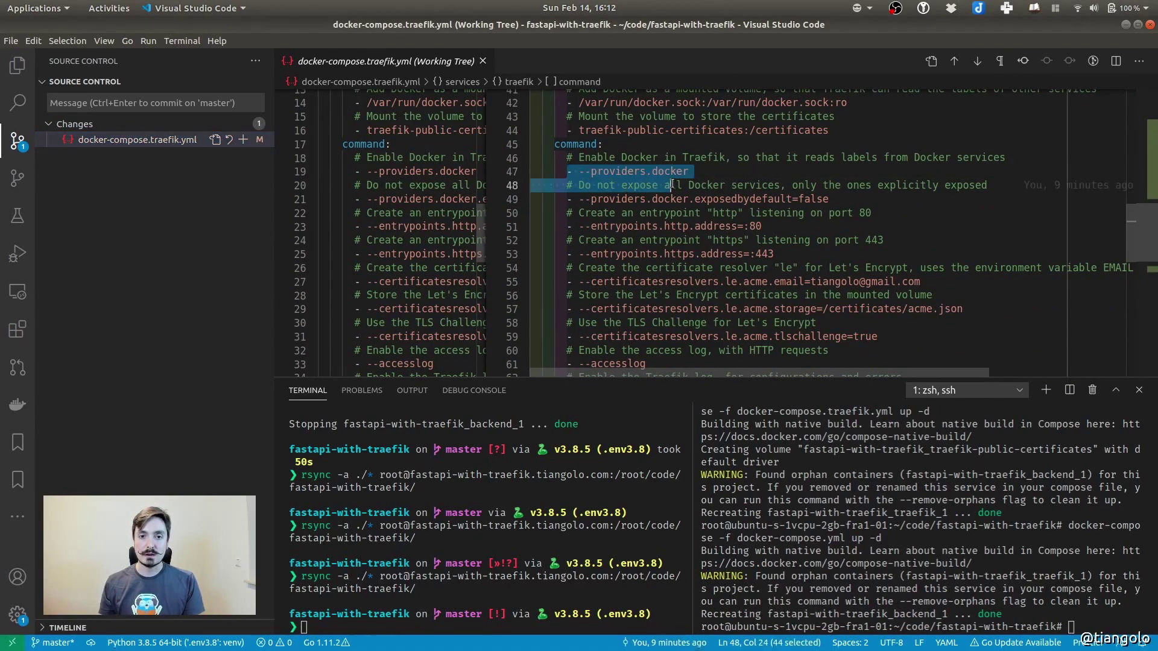
pyautogui.moveTo(567, 171); pyautogui.dragTo(827, 222)
pyautogui.scroll(-5, 827, 222)
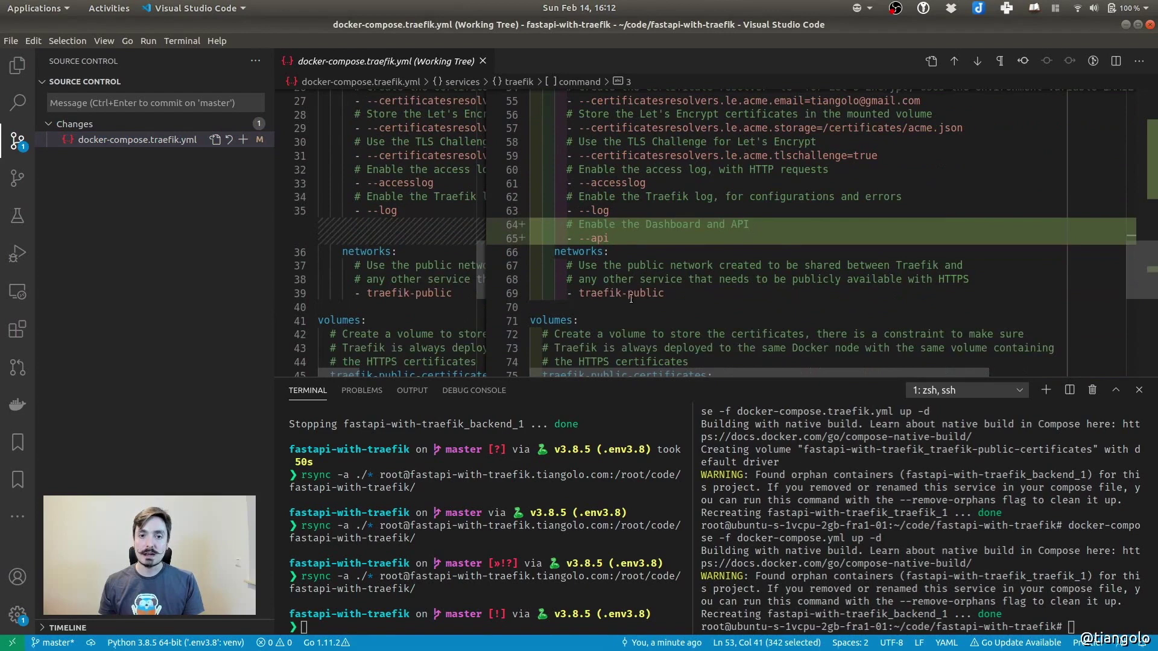
pyautogui.click(643, 247)
pyautogui.moveTo(609, 238); pyautogui.dragTo(570, 237)
pyautogui.moveTo(734, 235)
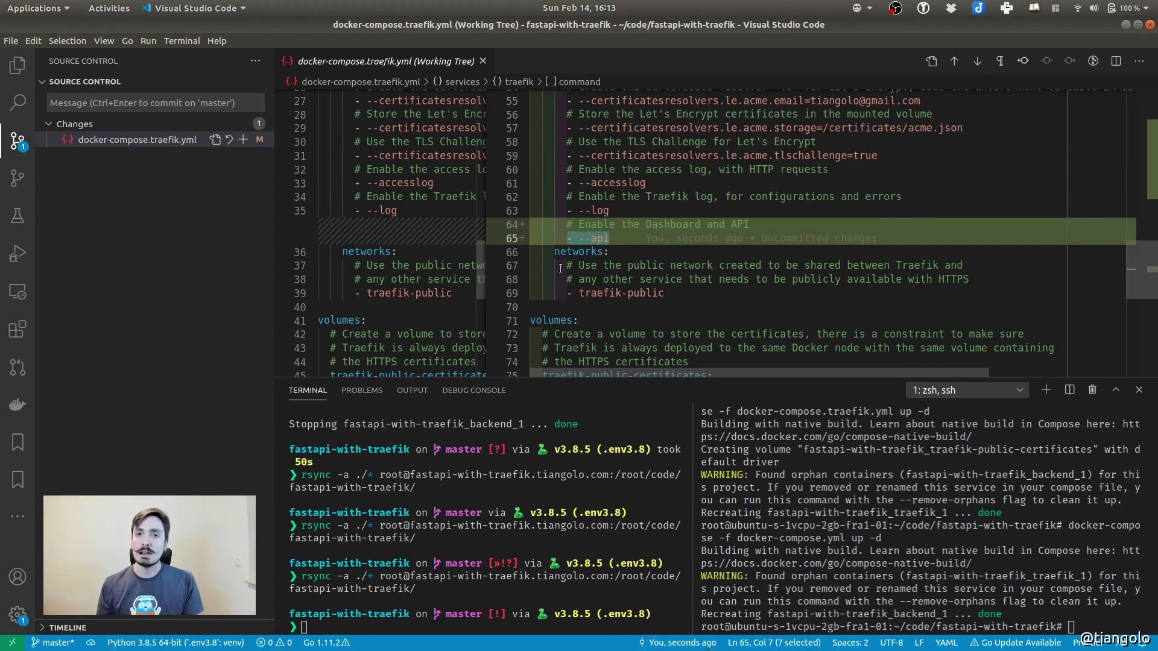
pyautogui.scroll(2, 745, 226)
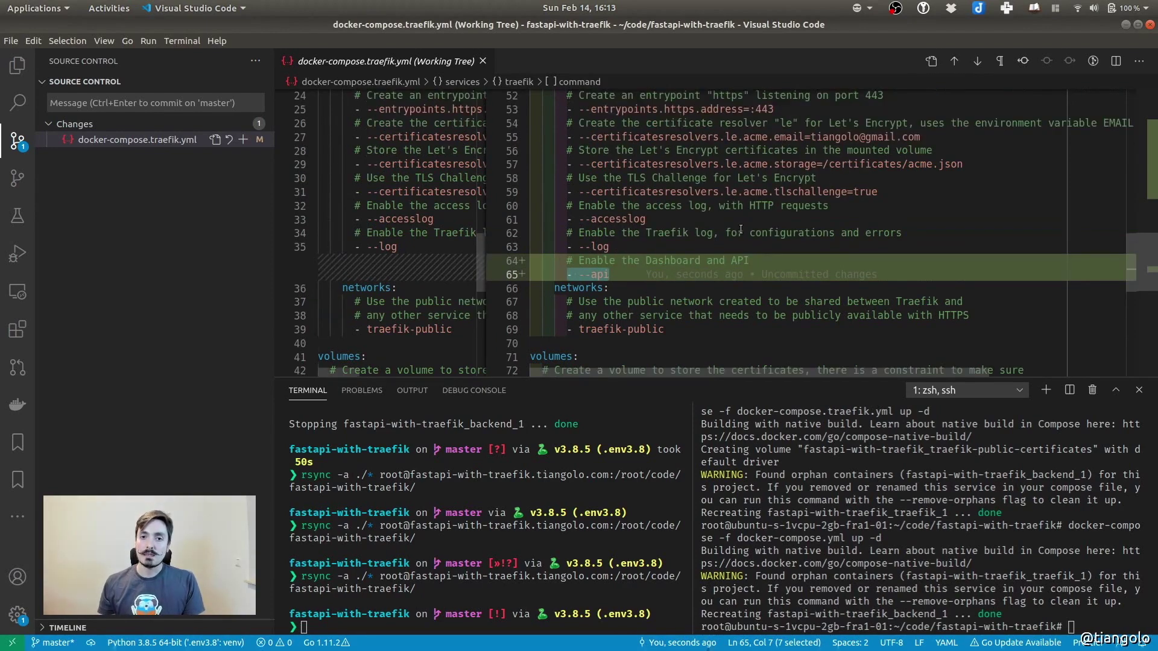
pyautogui.scroll(8, 740, 241)
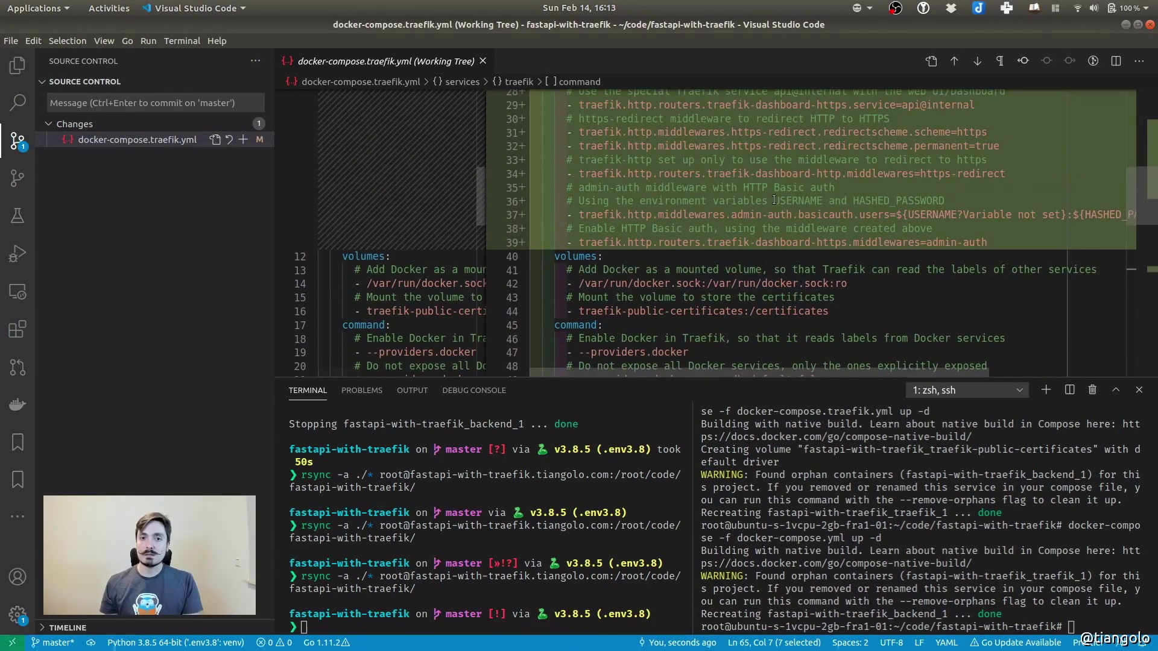
pyautogui.scroll(7, 730, 201)
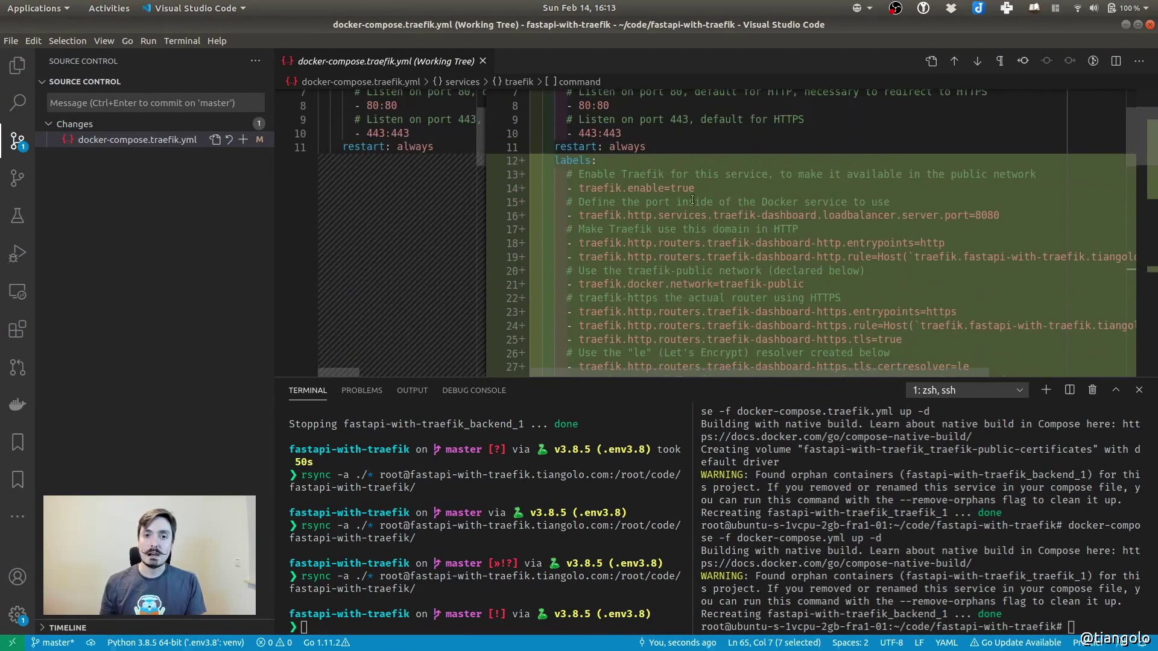
pyautogui.moveTo(574, 162); pyautogui.dragTo(570, 162)
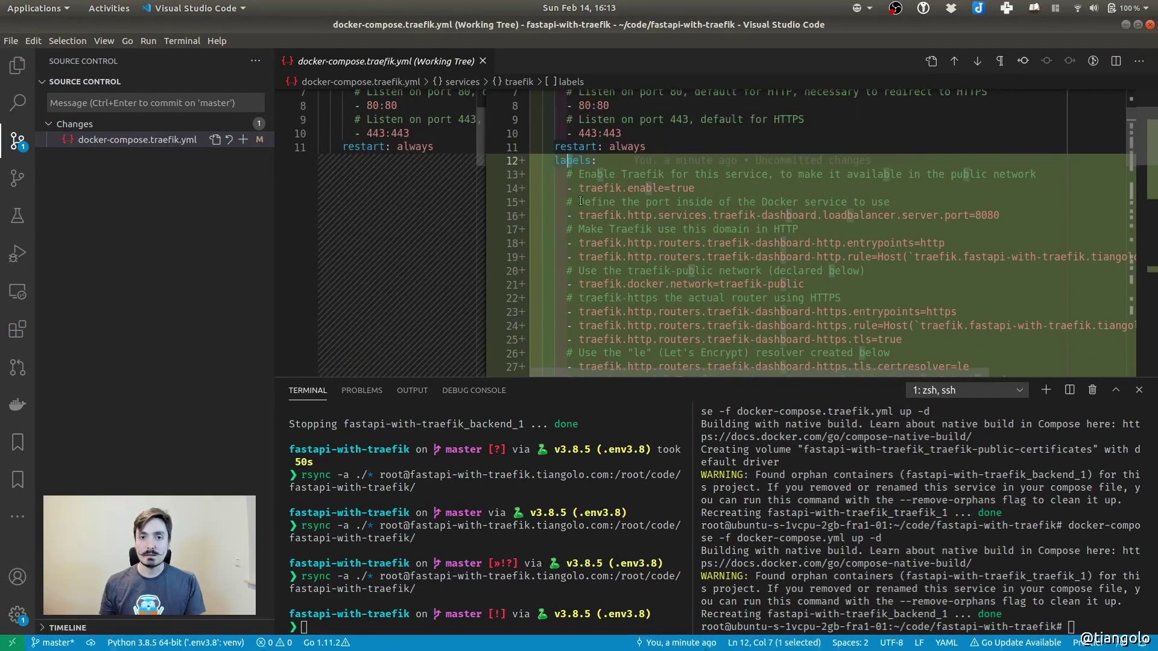
pyautogui.doubleClick(568, 159)
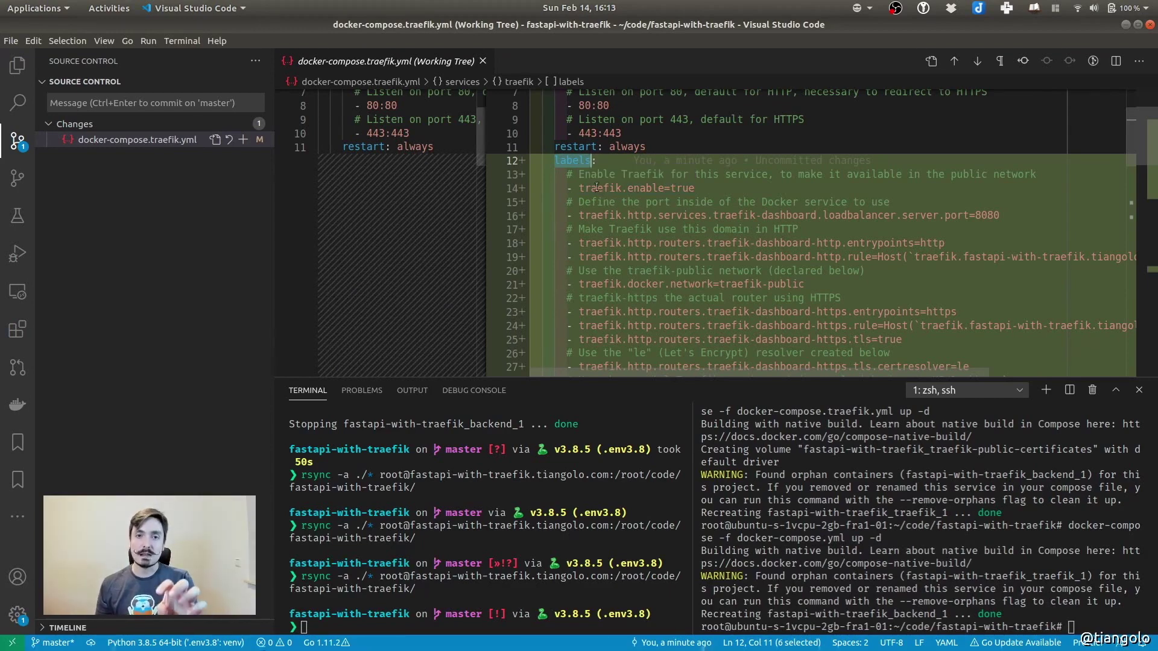
pyautogui.moveTo(621, 165)
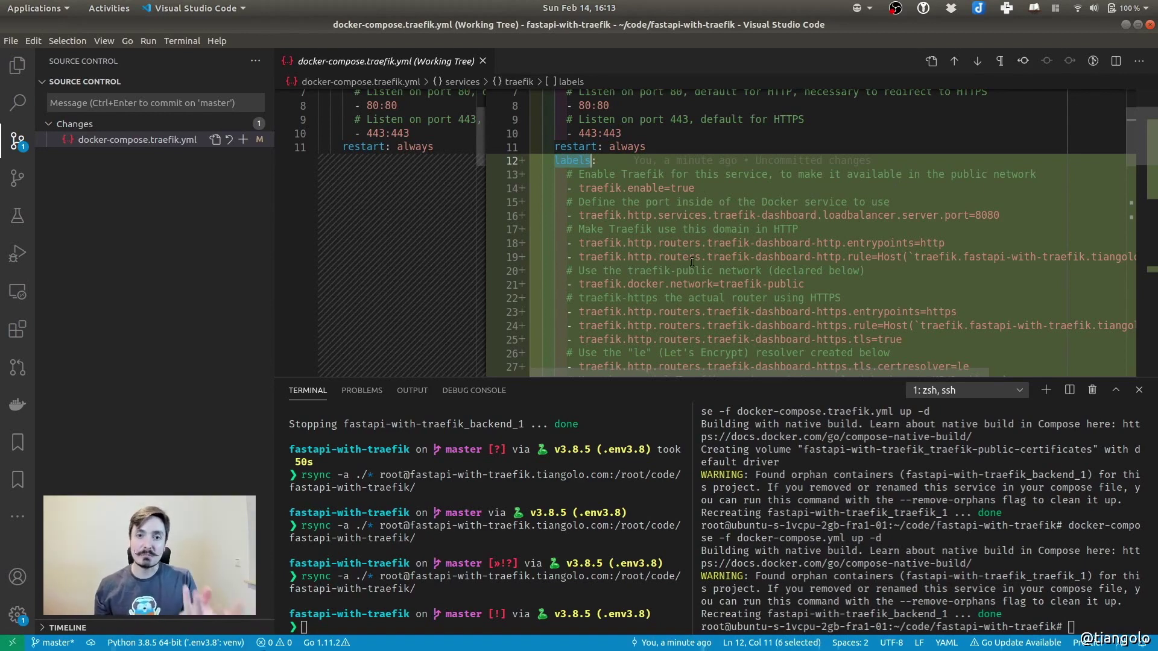
pyautogui.click(574, 187)
pyautogui.click(847, 202)
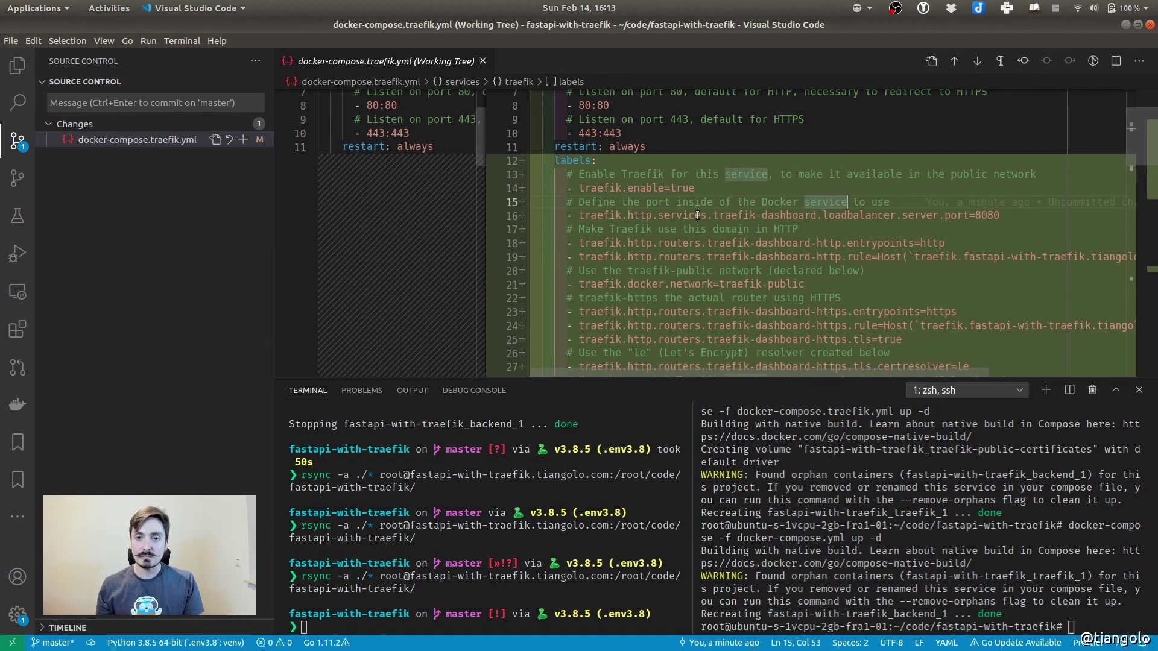
pyautogui.doubleClick(858, 215)
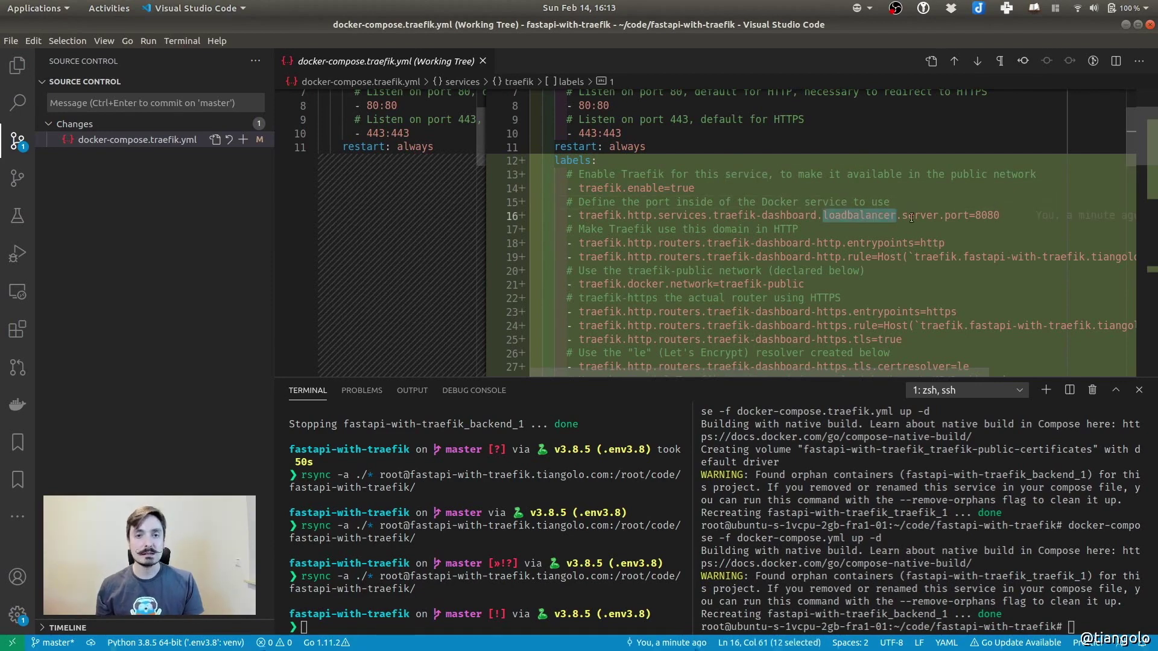
pyautogui.doubleClick(987, 216)
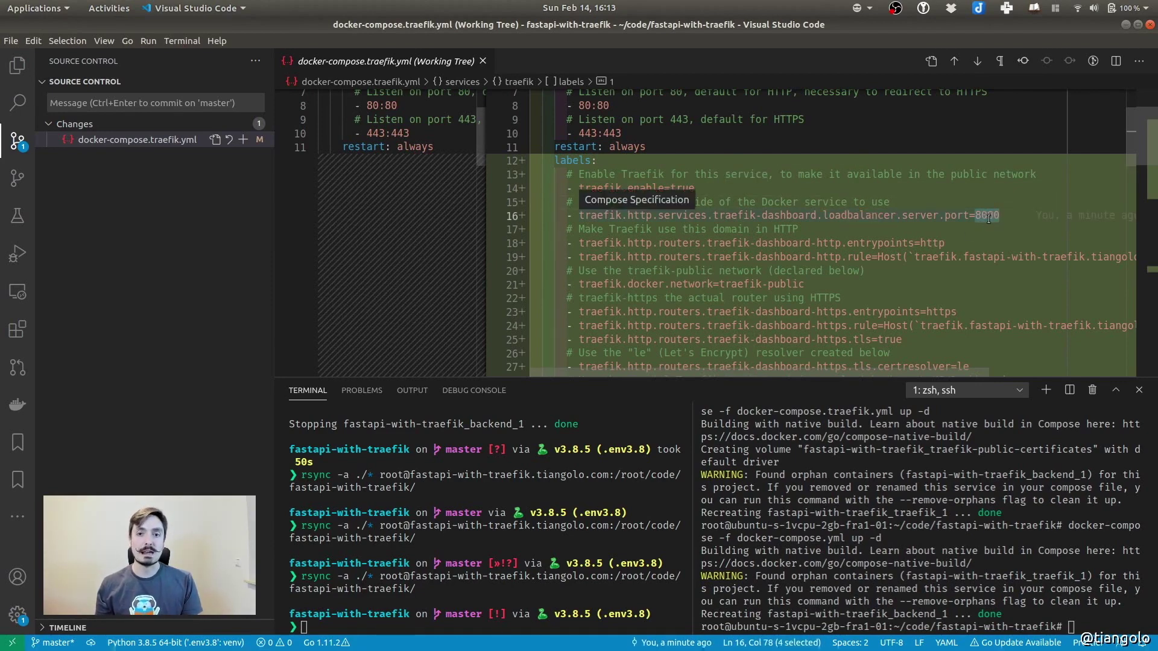
pyautogui.doubleClick(936, 243)
pyautogui.hscroll(3, 832, 273)
pyautogui.moveTo(753, 258); pyautogui.dragTo(985, 257)
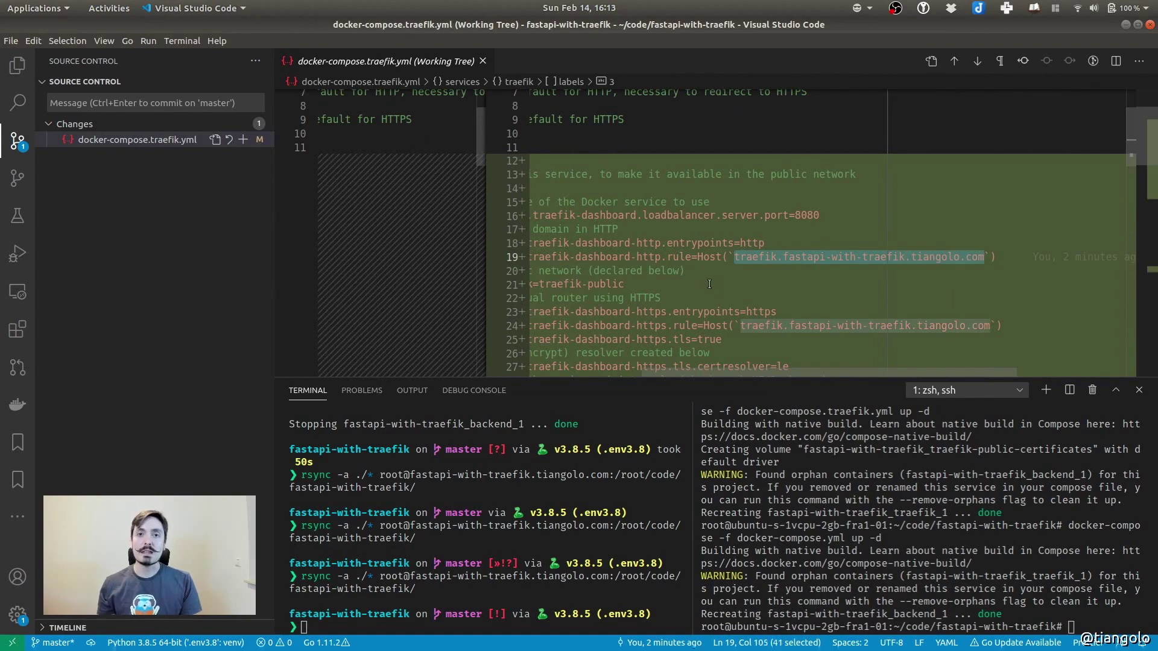
pyautogui.doubleClick(755, 258)
pyautogui.hscroll(-3, 786, 282)
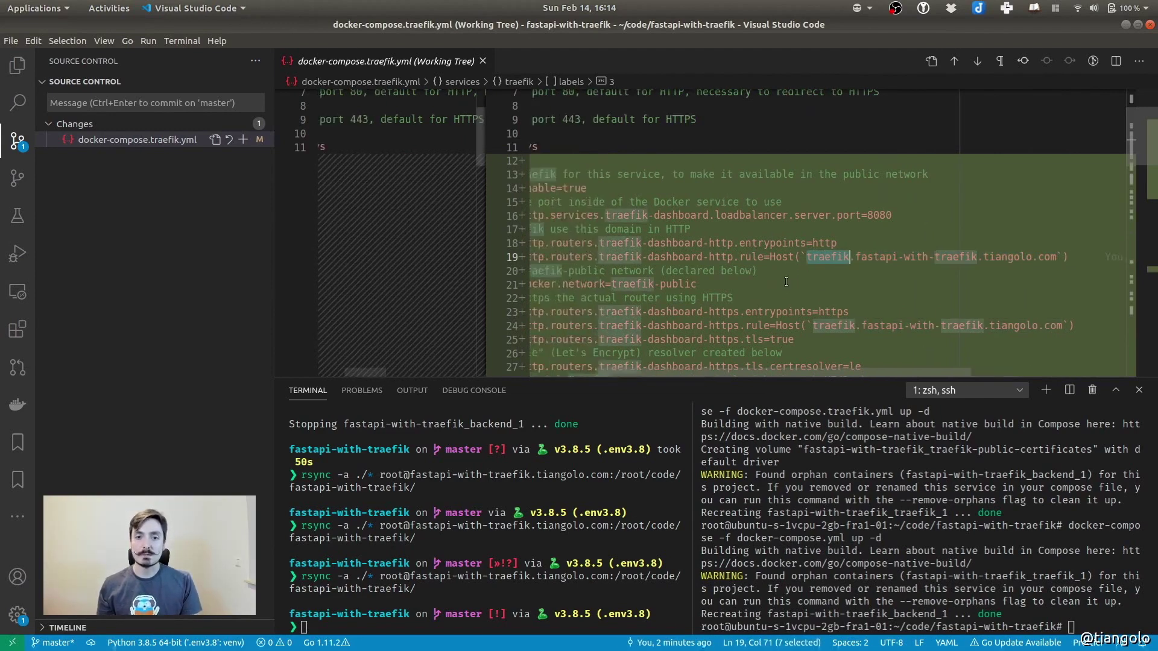
pyautogui.hscroll(-3, 784, 281)
pyautogui.scroll(-3, 736, 256)
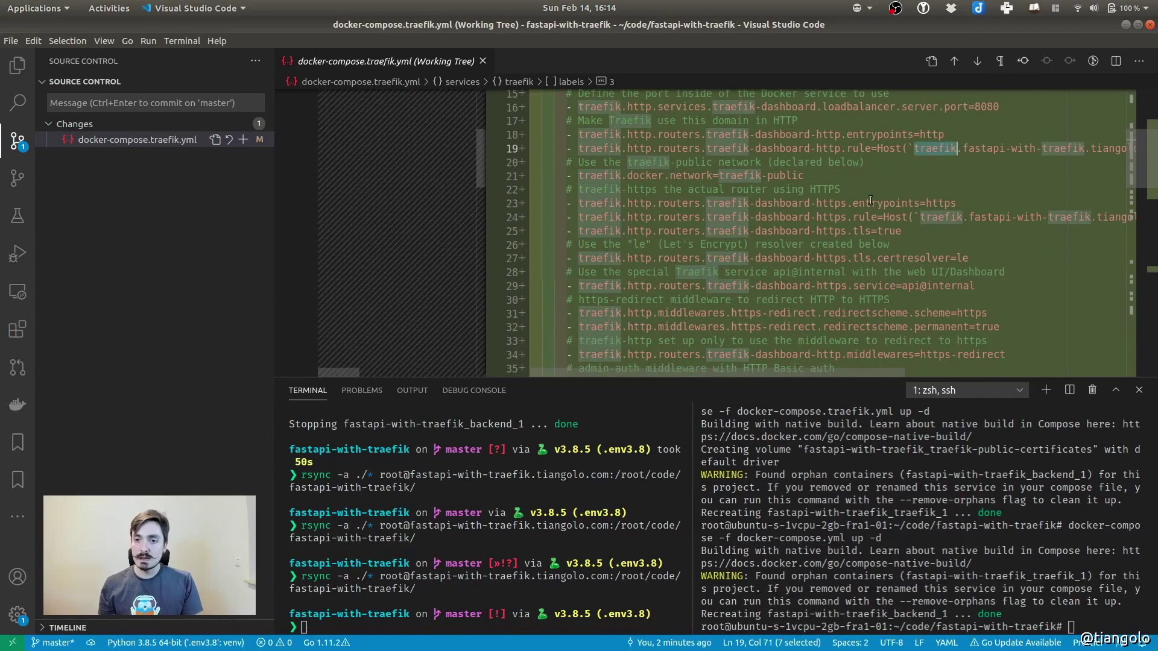
pyautogui.doubleClick(939, 203)
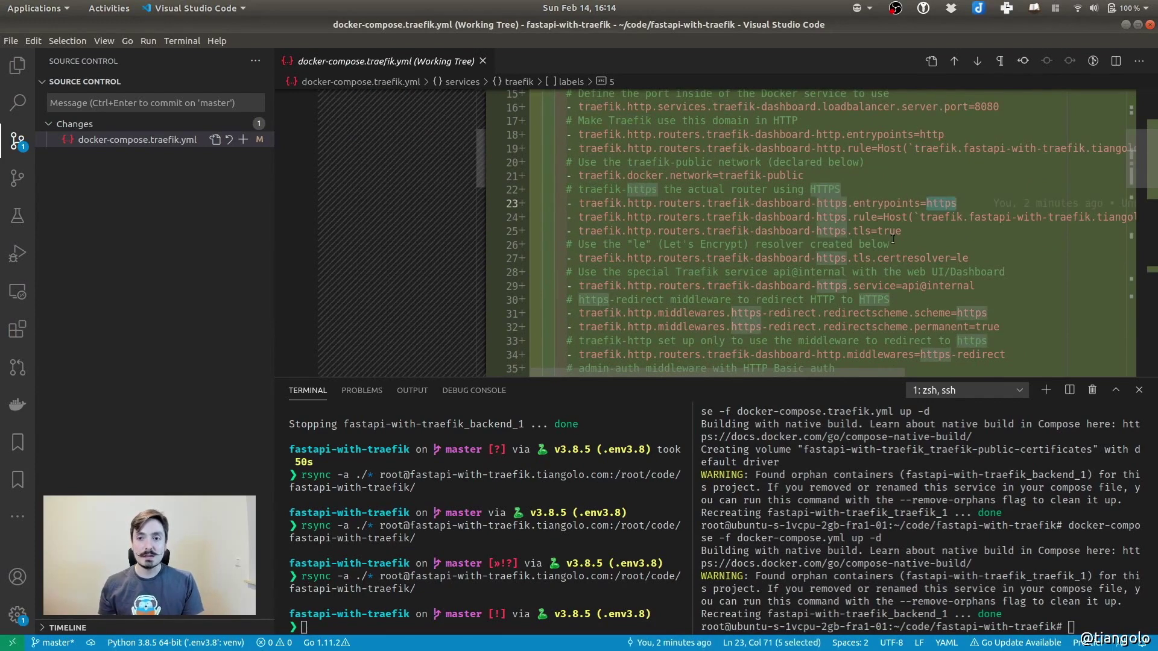
pyautogui.scroll(-3, 892, 239)
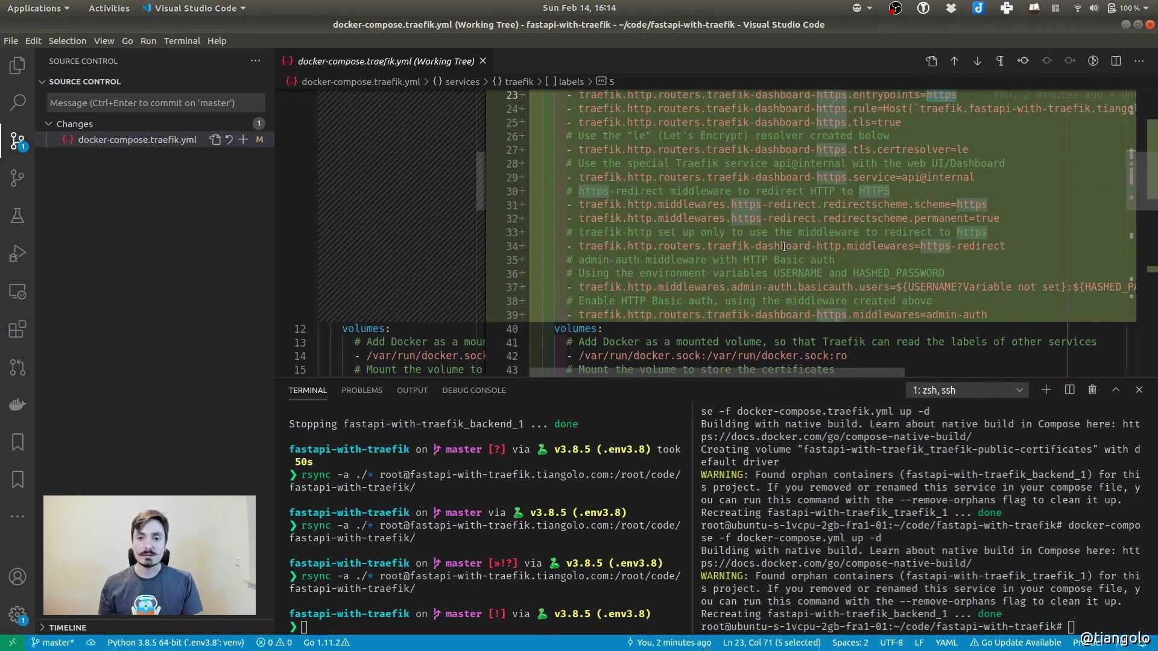
# Open docker-compose.traefik.yml directly and highlight the basicauth middleware lines 37–39
pyautogui.click(931, 61)
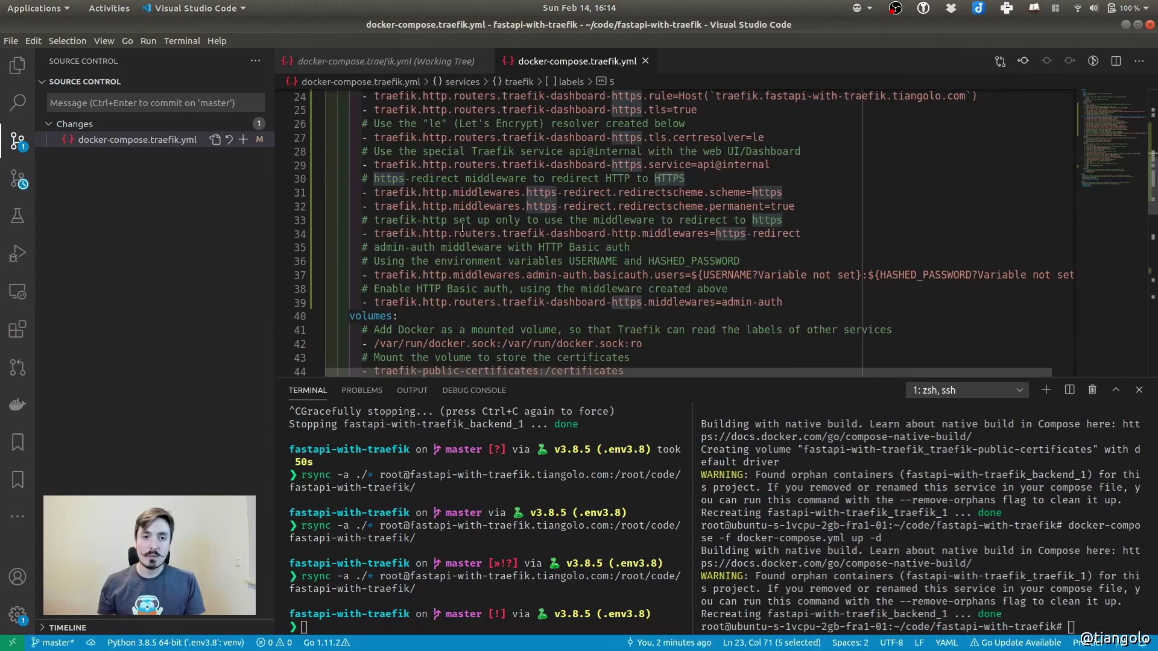
pyautogui.scroll(-1, 499, 198)
pyautogui.moveTo(361, 238); pyautogui.dragTo(784, 266)
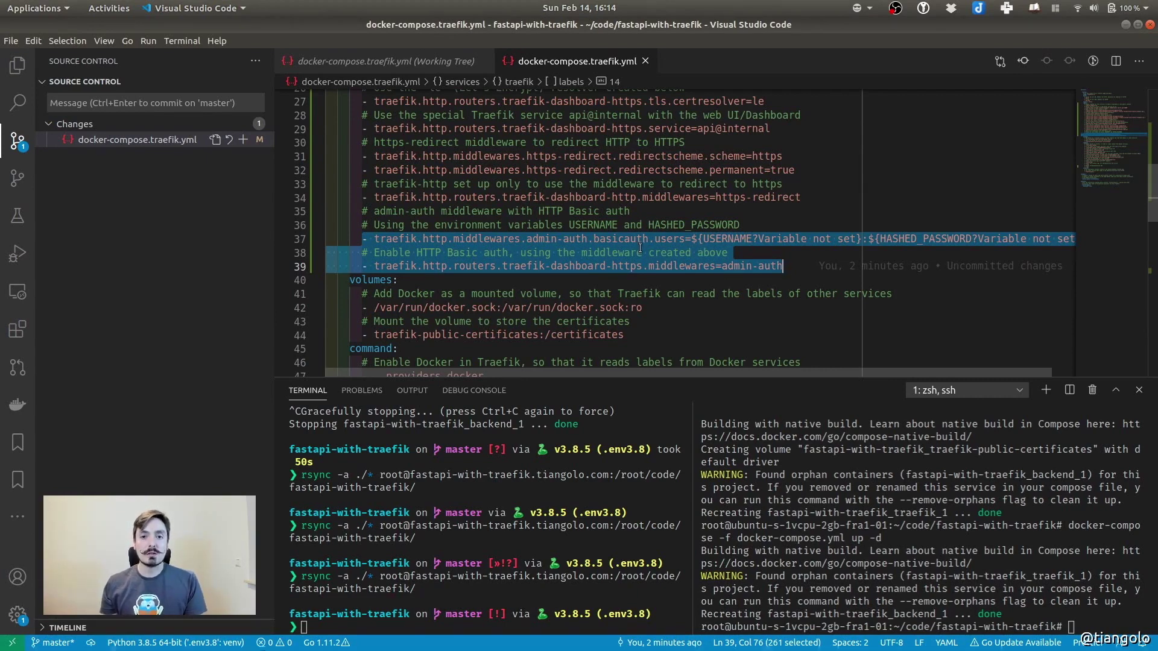
pyautogui.doubleClick(613, 239)
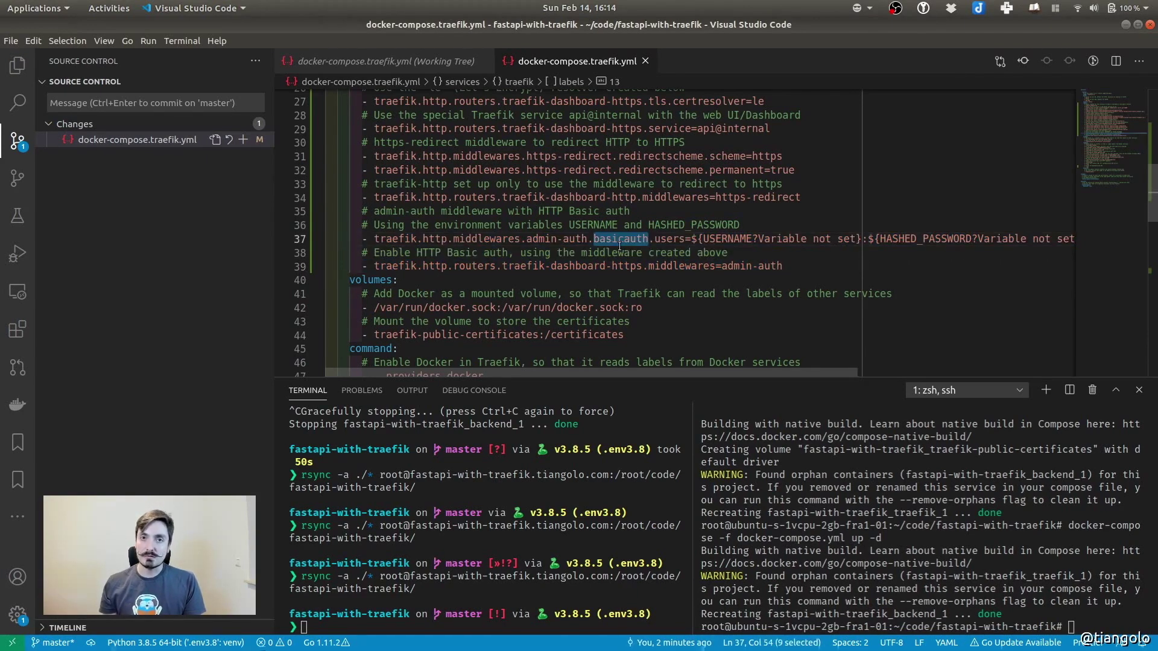
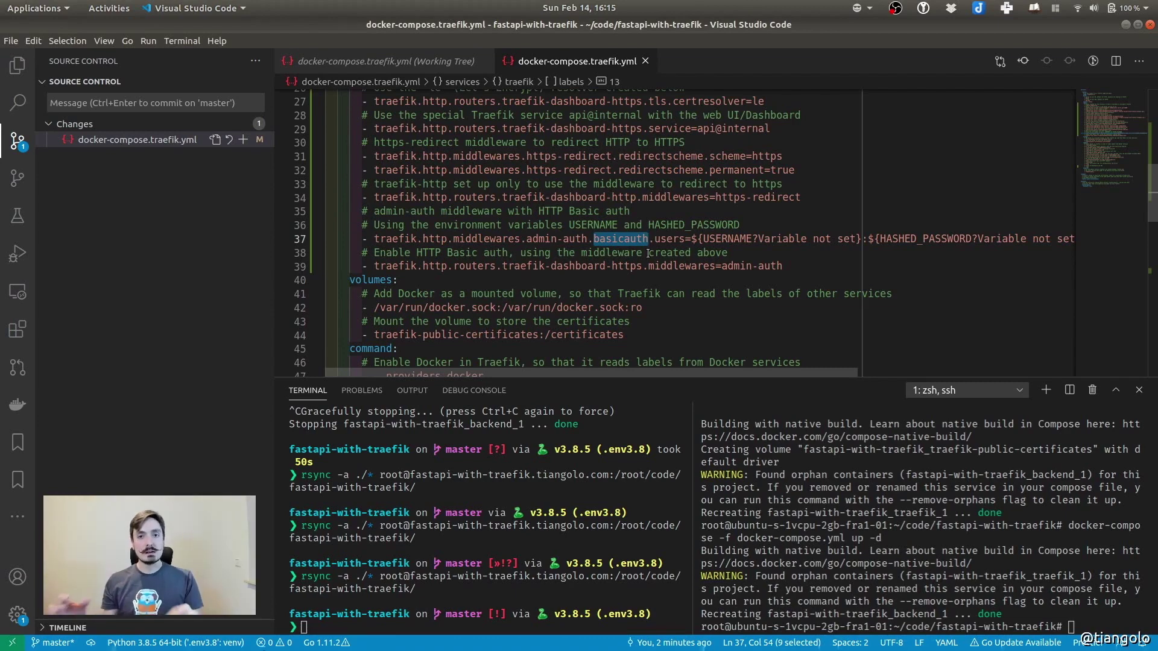
# Comment out the basic-auth users label and start a copy with placeholder admin credentials
pyautogui.hotkey('shift', 'alt', 'Right')
pyautogui.hotkey('shift', 'alt', 'Right')
pyautogui.hotkey('shift', 'alt', 'Right')
pyautogui.hotkey('ctrl', 'c')
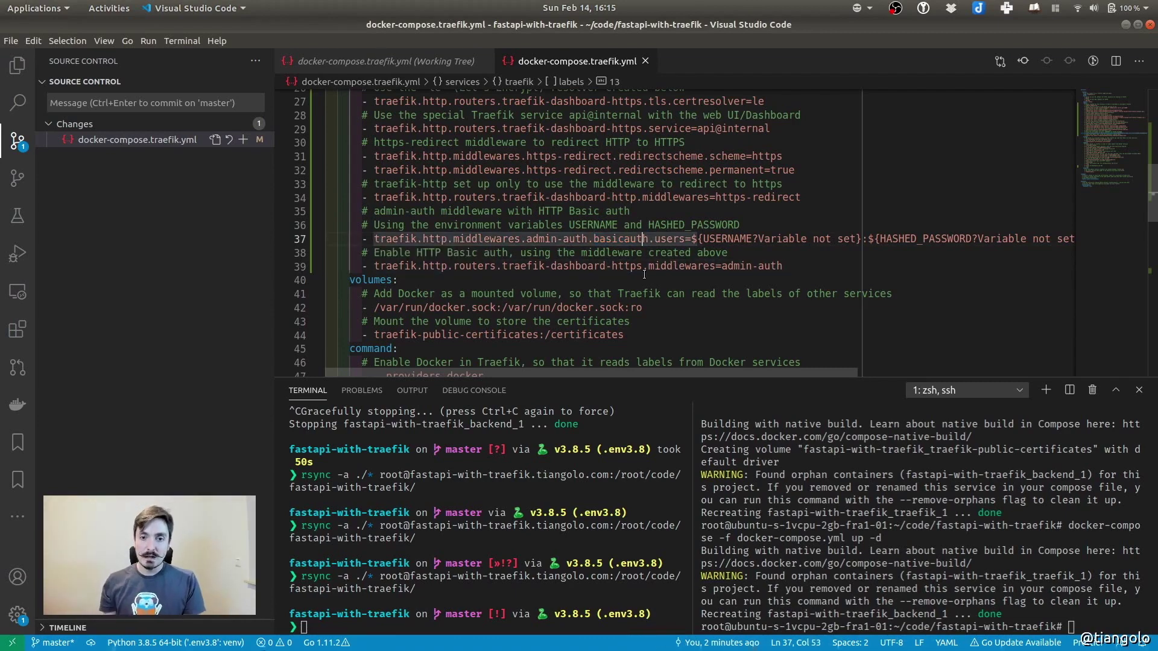
pyautogui.hotkey('ctrl', '/')
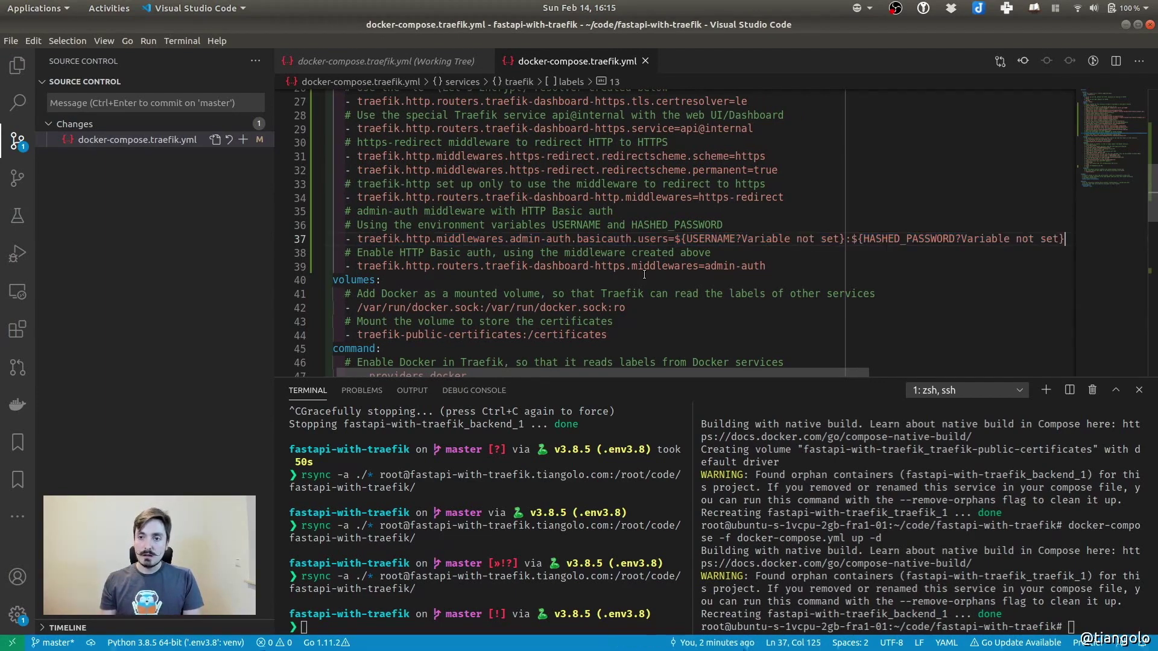
pyautogui.press('End')
pyautogui.press('Return')
pyautogui.press('Home')
pyautogui.press('Tab')
pyautogui.press('Tab')
pyautogui.press('Tab')
pyautogui.hotkey('ctrl', 'v')
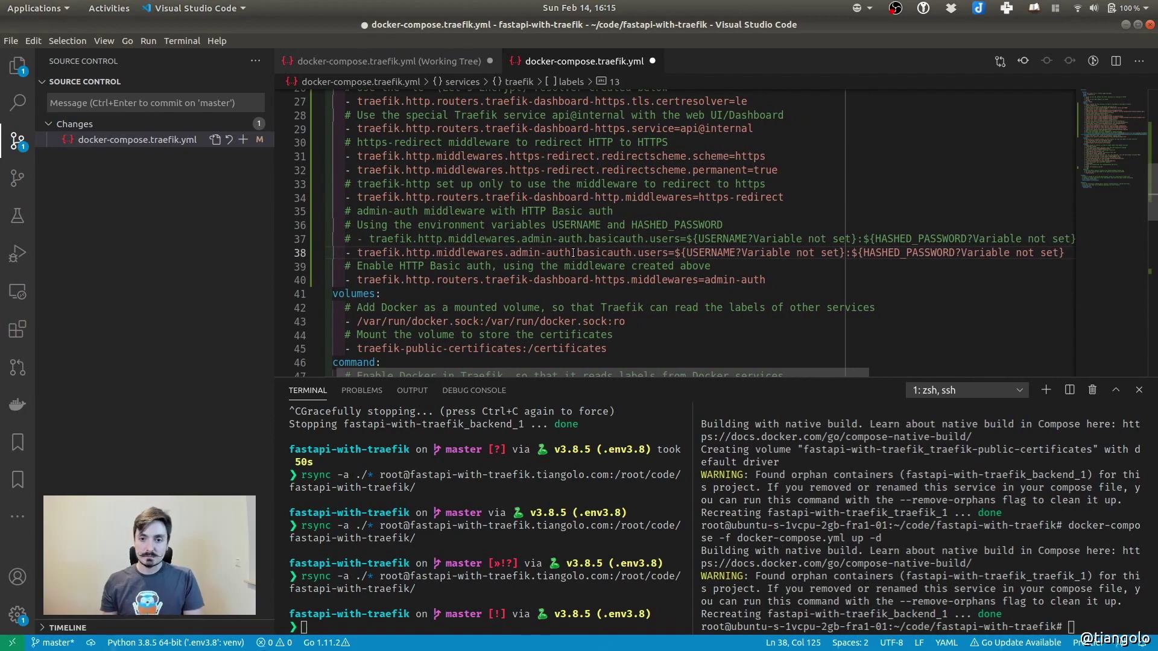
pyautogui.moveTo(674, 252); pyautogui.dragTo(852, 252)
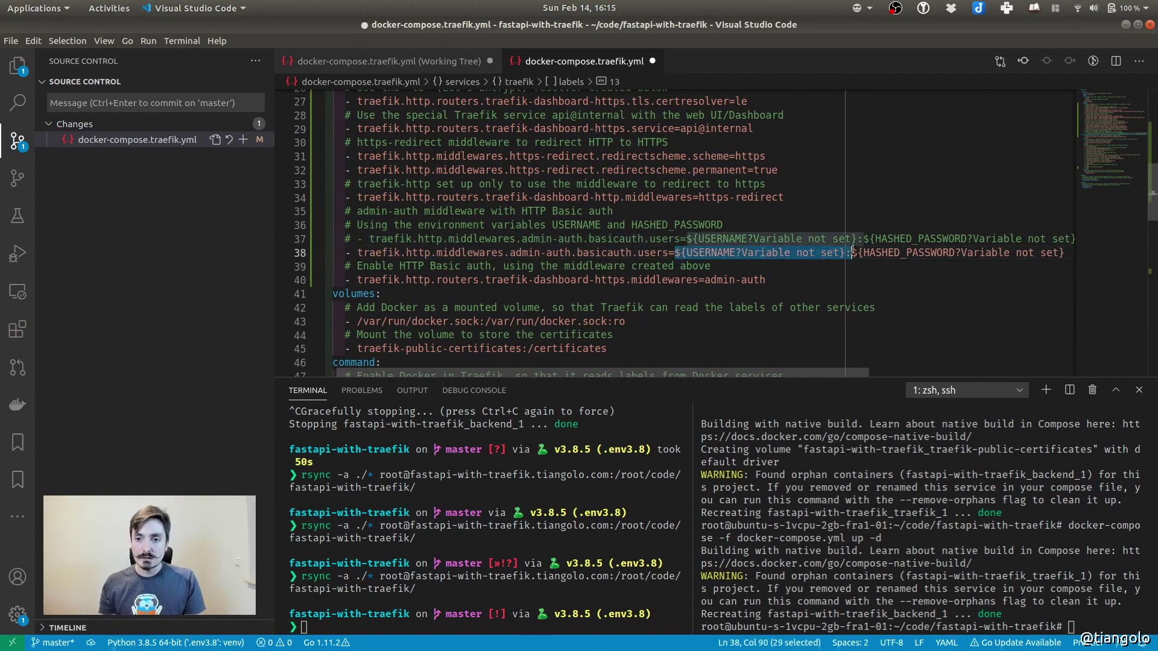
pyautogui.hotkey('shift', 'End')
pyautogui.write('admin')
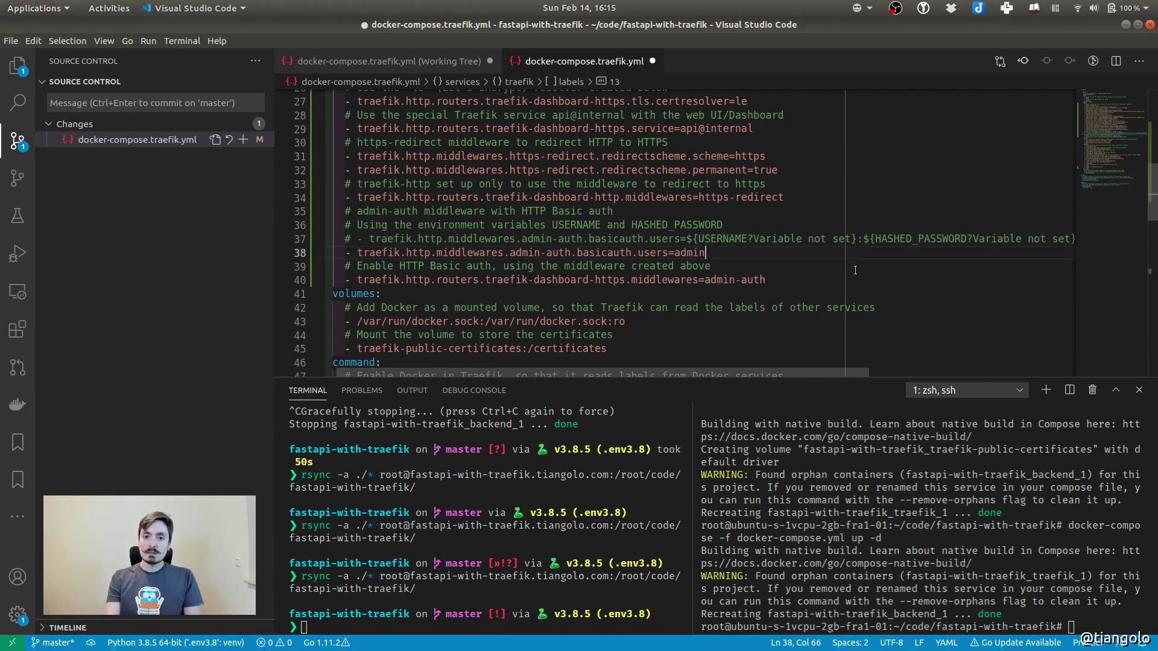
pyautogui.write(':as')
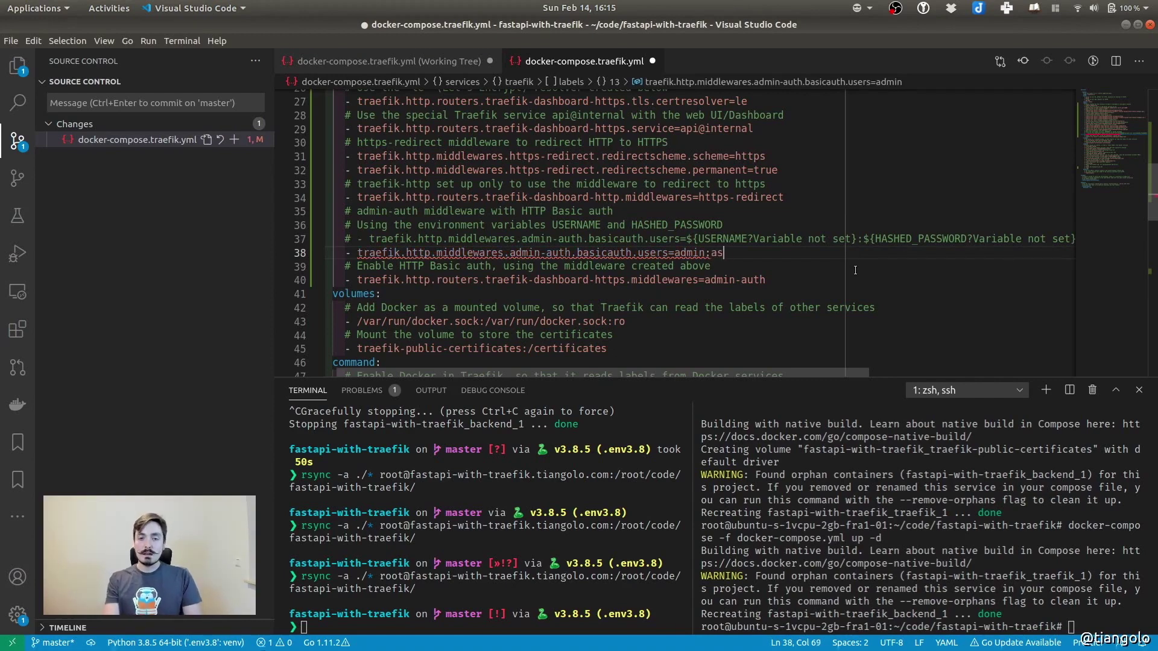
pyautogui.write('ldfkajsd;flasdf')
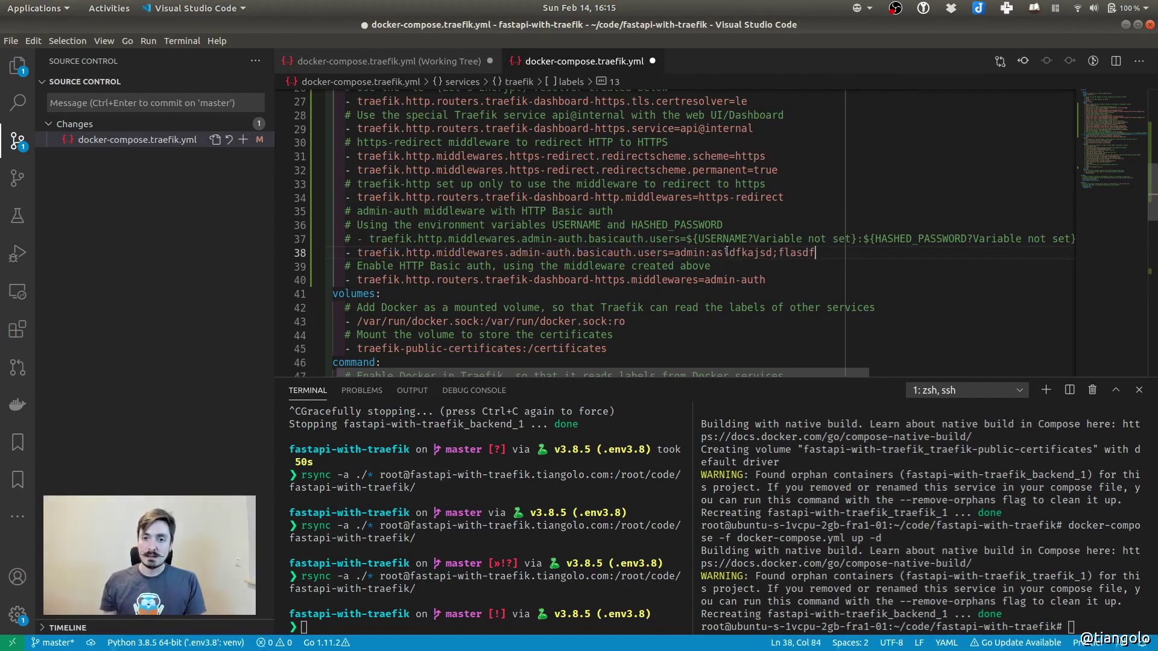
# Discard the placeholder copy and restore the original basic-auth users line uncommented
pyautogui.moveTo(675, 253); pyautogui.dragTo(813, 254)
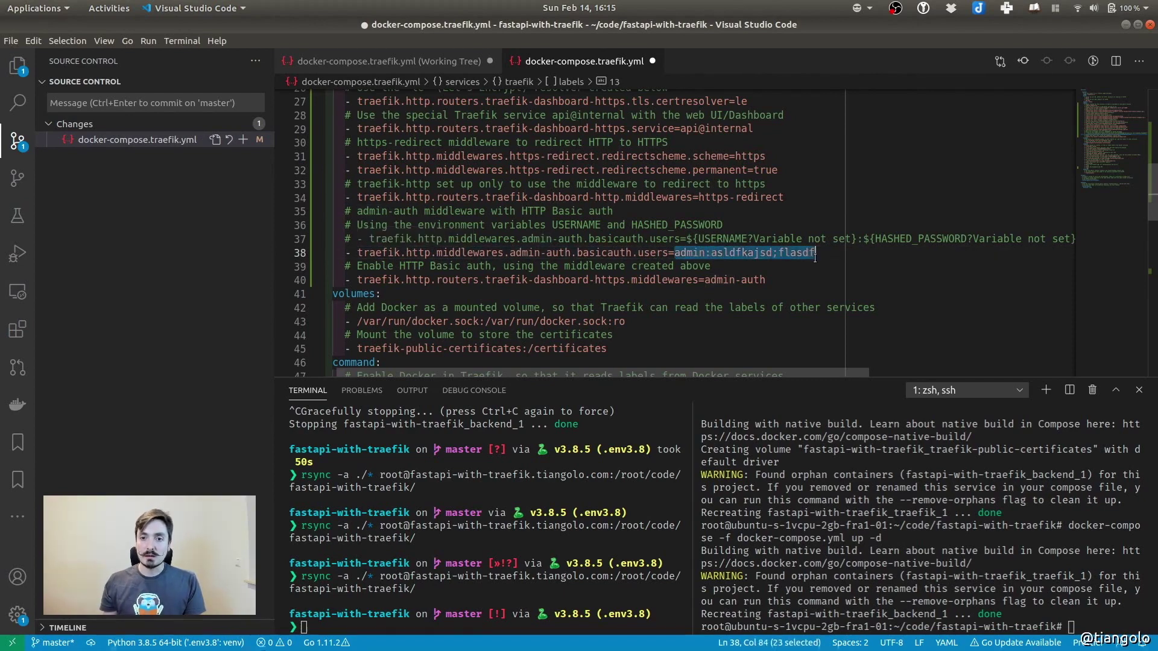
pyautogui.press('BackSpace')
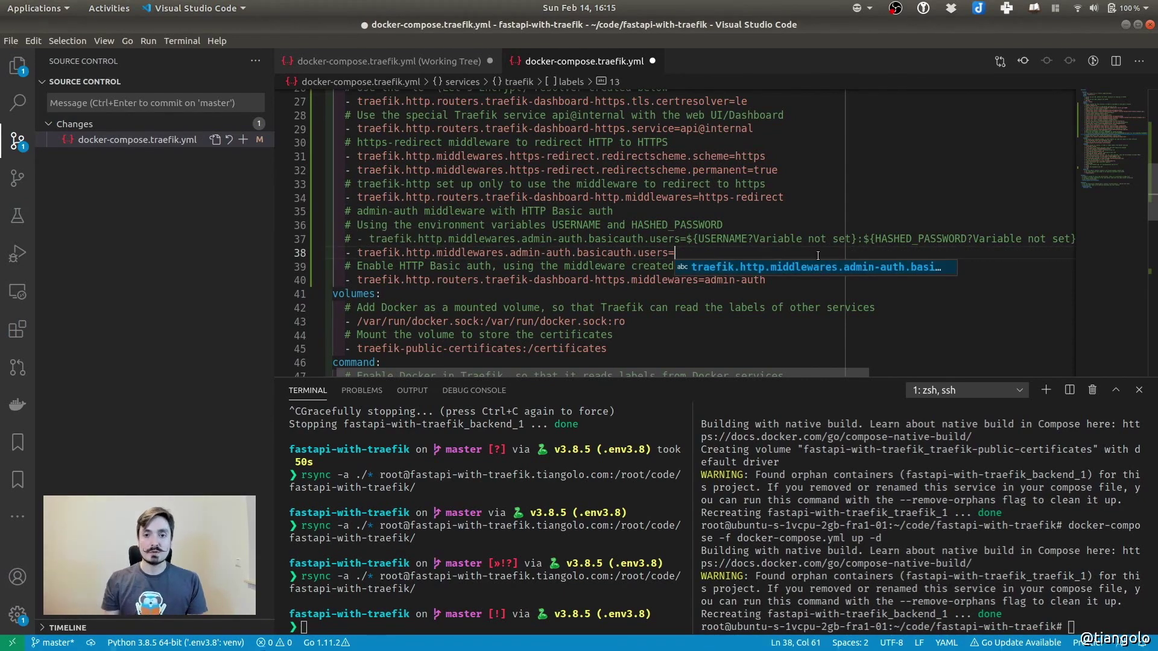
pyautogui.hotkey('shift', 'Up')
pyautogui.hotkey('shift', 'End')
pyautogui.press('BackSpace')
pyautogui.press('Home')
pyautogui.press('Delete')
pyautogui.press('Delete')
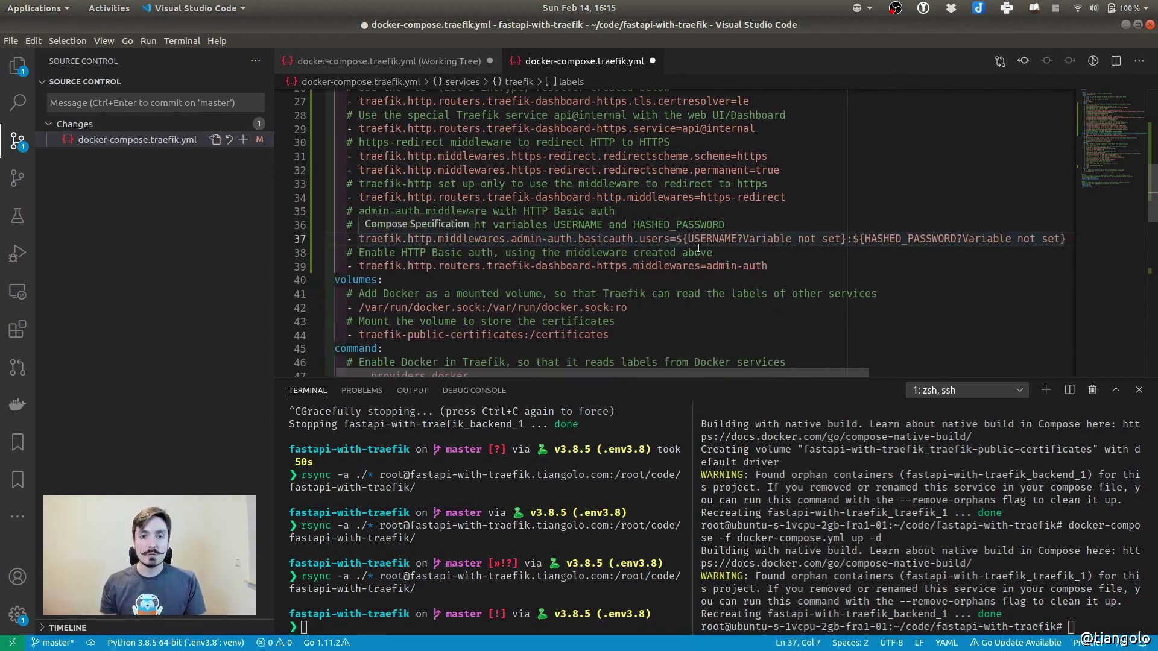
# Walk through the USERNAME, HASHED_PASSWORD variables and the admin-auth middleware labels on the routers
pyautogui.moveTo(676, 239); pyautogui.dragTo(849, 239)
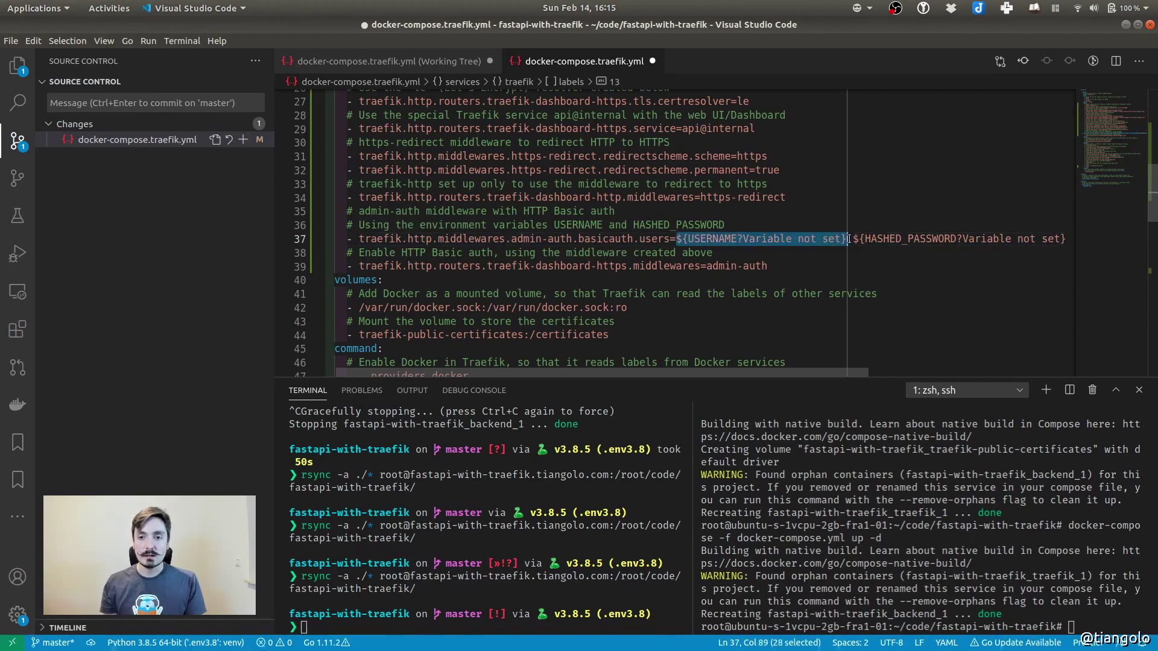
pyautogui.doubleClick(717, 240)
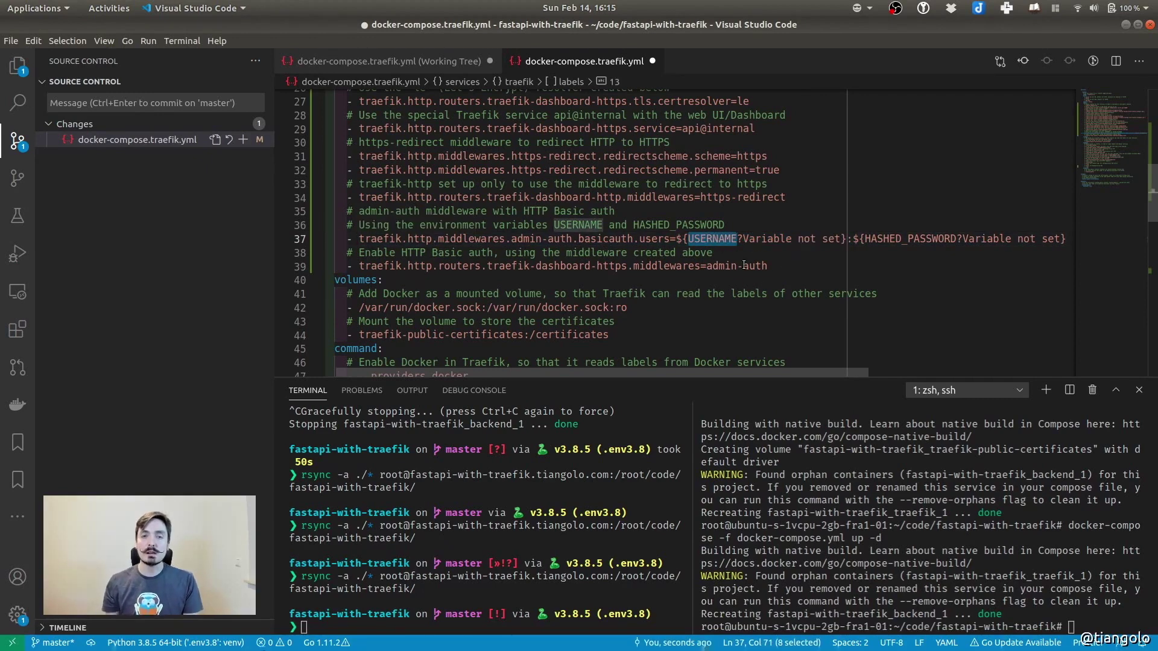
pyautogui.moveTo(742, 239); pyautogui.dragTo(831, 242)
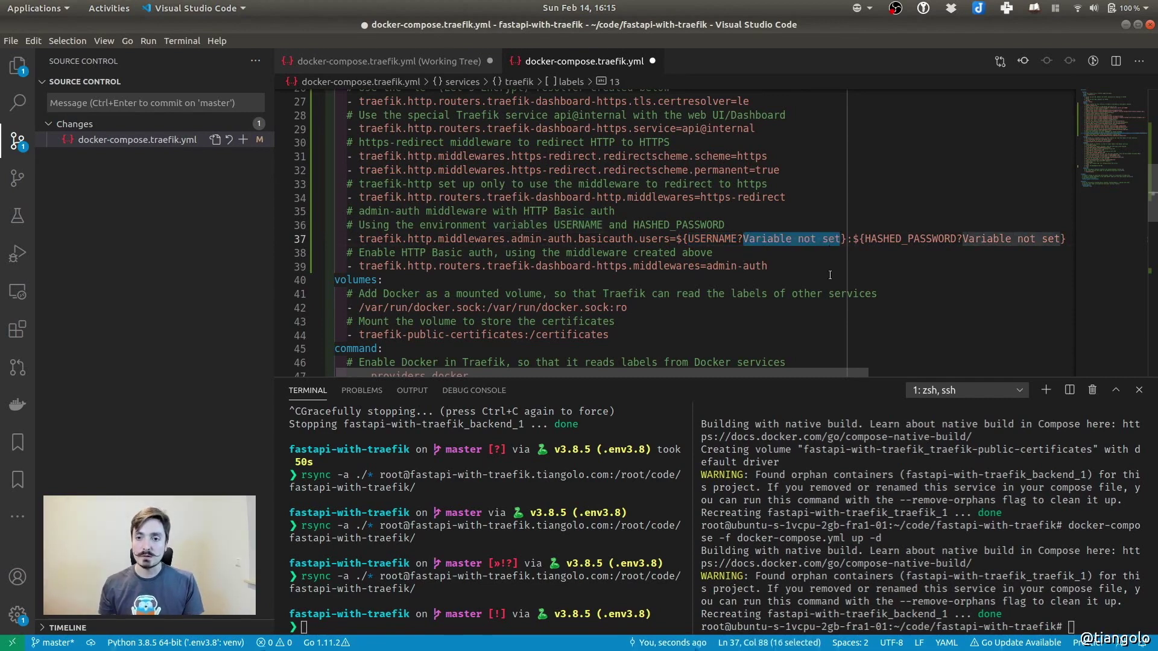
pyautogui.doubleClick(911, 239)
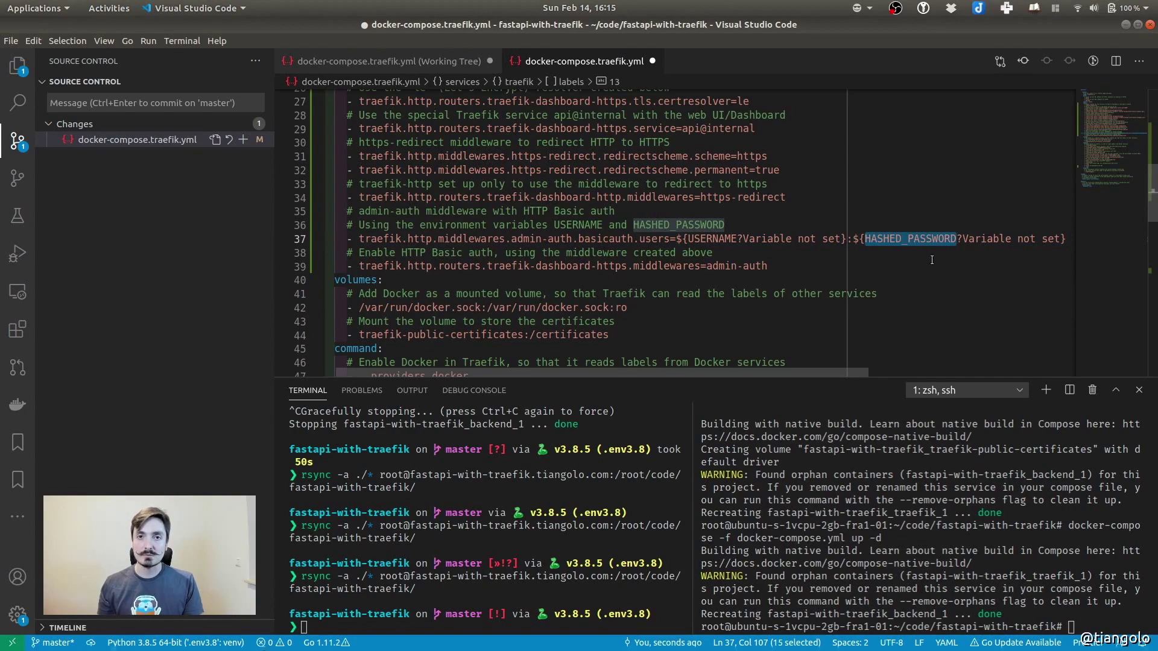
pyautogui.moveTo(963, 239); pyautogui.dragTo(1059, 239)
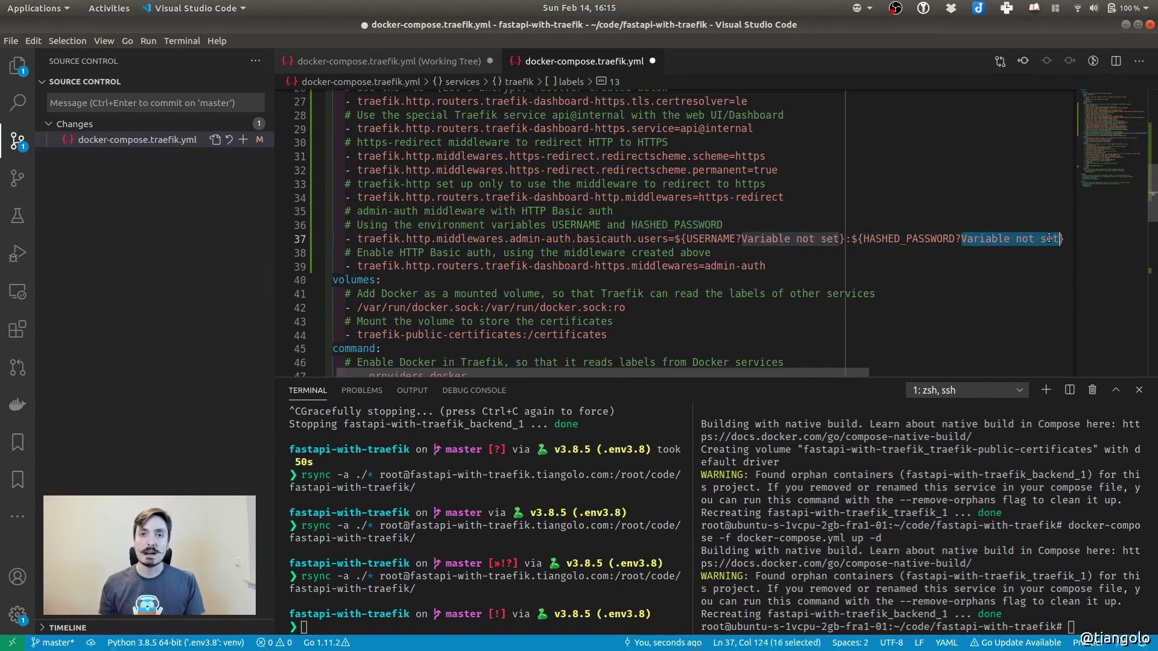
pyautogui.doubleClick(694, 239)
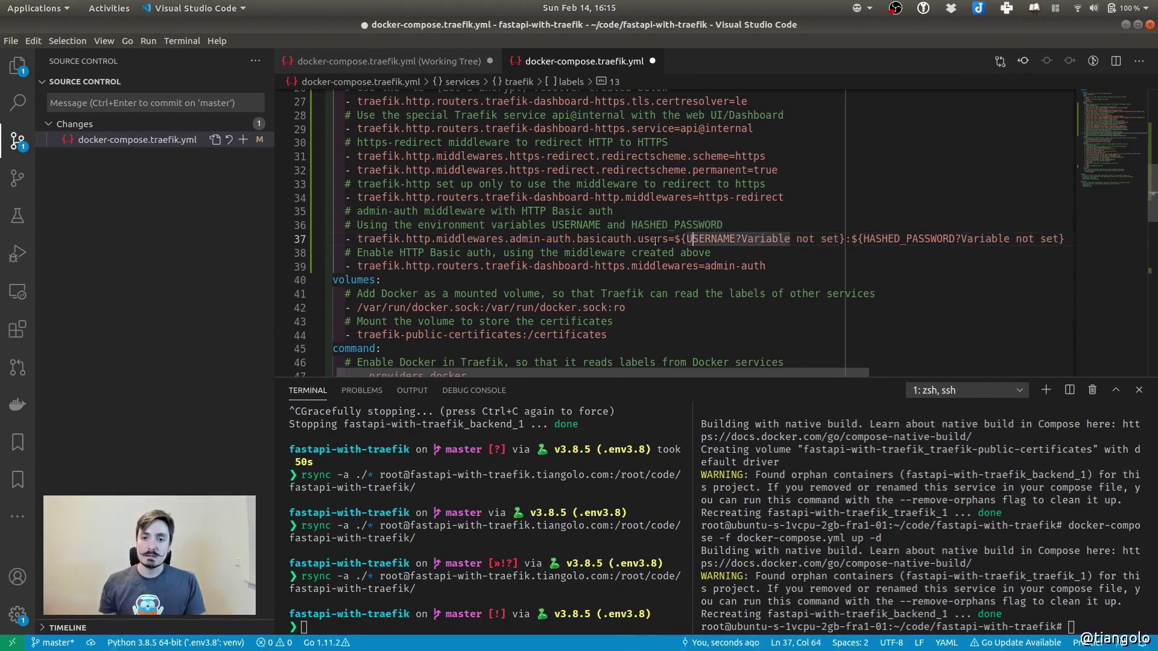
pyautogui.doubleClick(653, 240)
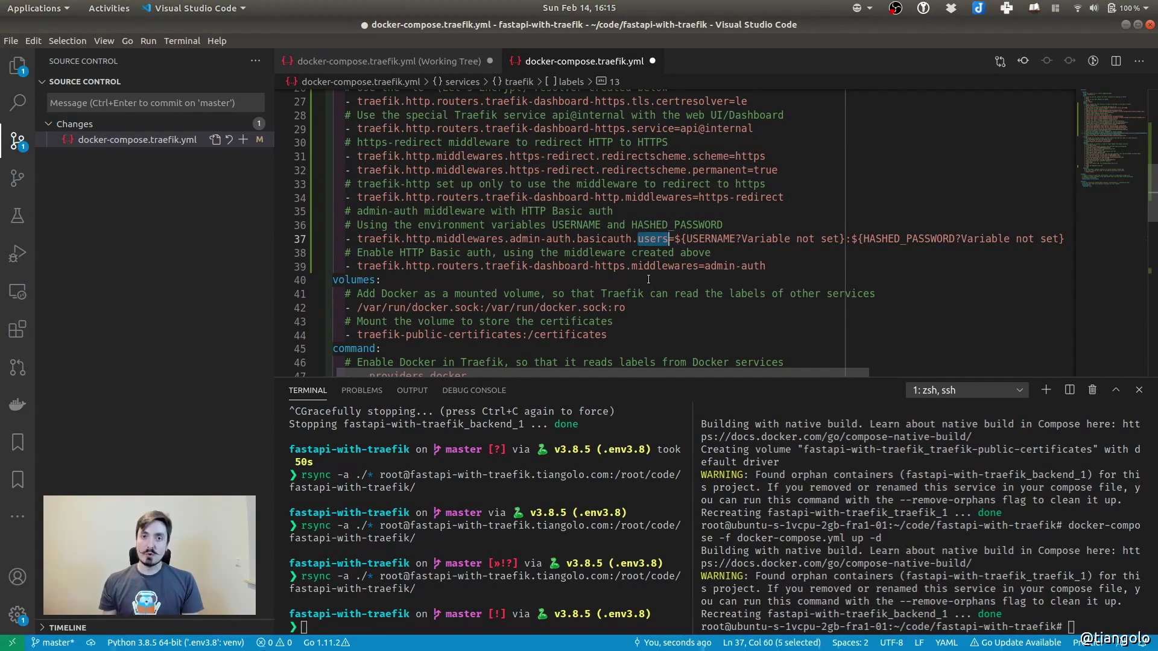
pyautogui.doubleClick(522, 239)
pyautogui.moveTo(522, 239); pyautogui.dragTo(553, 239)
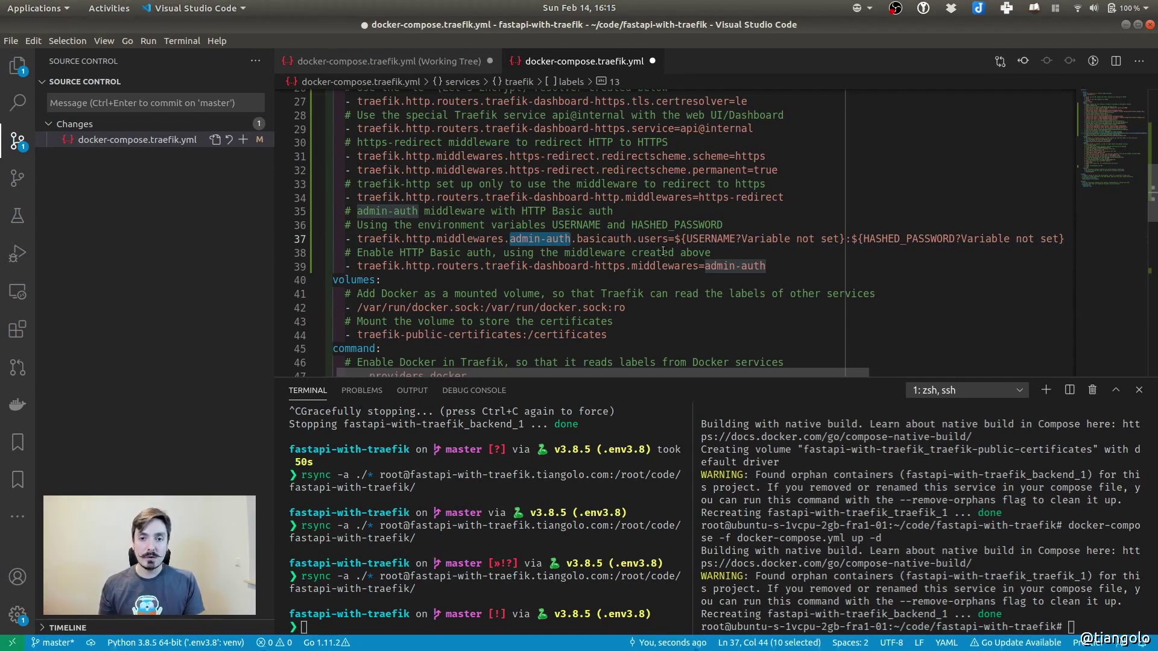
pyautogui.moveTo(348, 197); pyautogui.dragTo(806, 197)
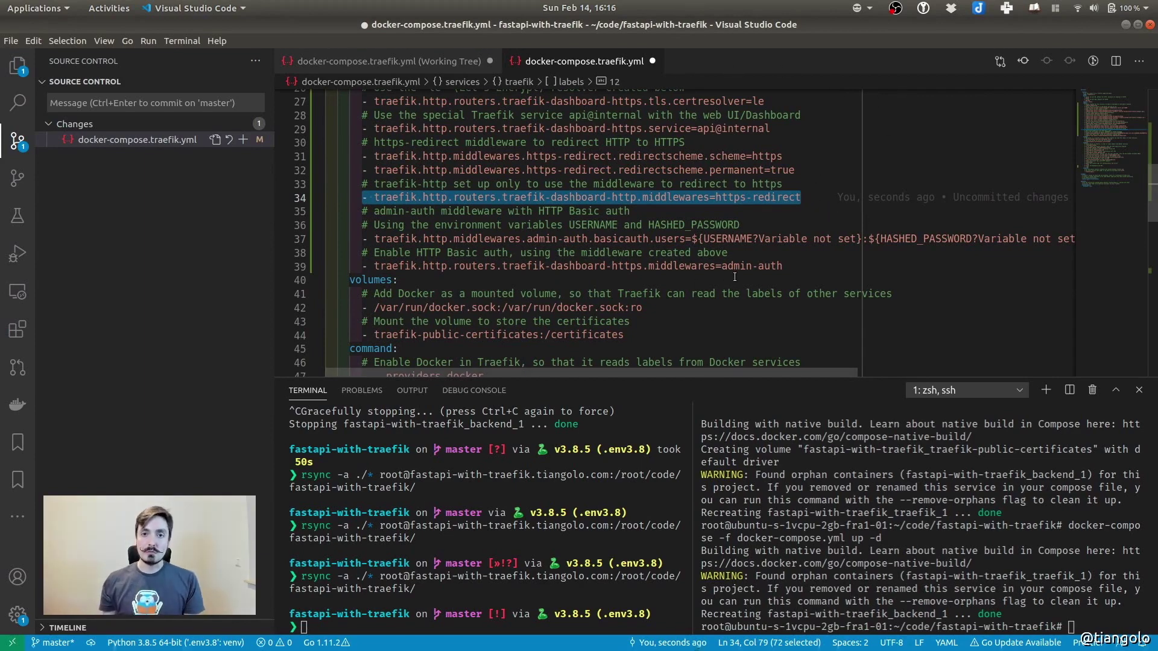
pyautogui.moveTo(362, 266); pyautogui.dragTo(791, 264)
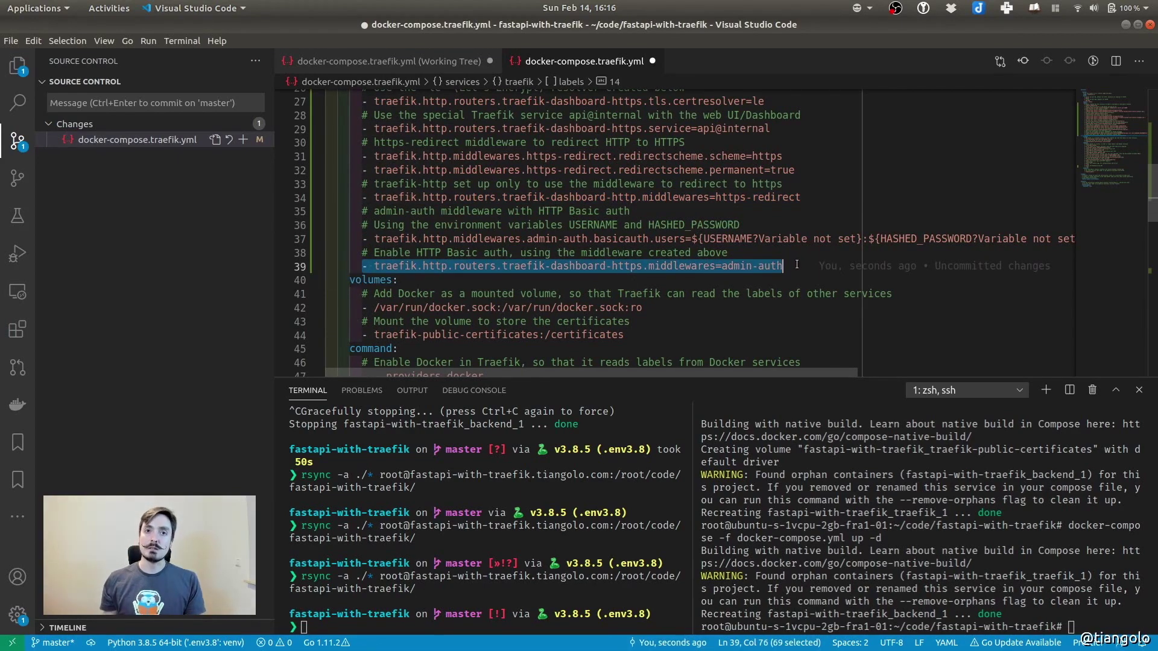
# Save the Traefik compose file
pyautogui.hotkey('ctrl', 's')
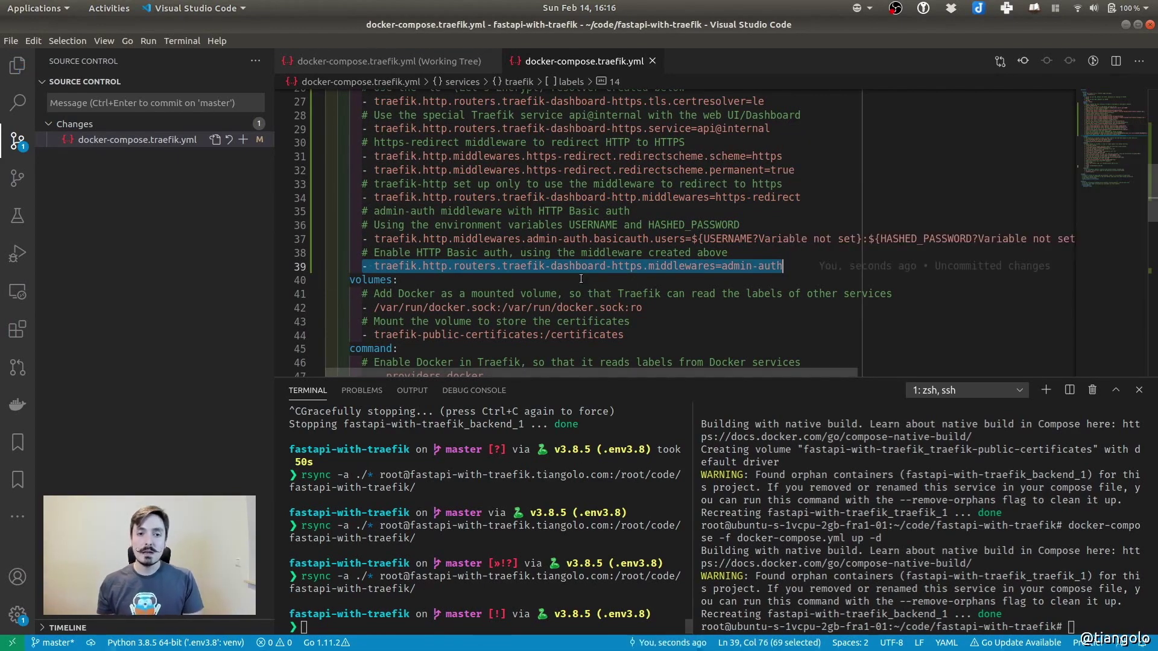
pyautogui.click(500, 320)
pyautogui.click(483, 554)
# Rsync the project to the server again and rerun docker-compose up there
pyautogui.press('Up')
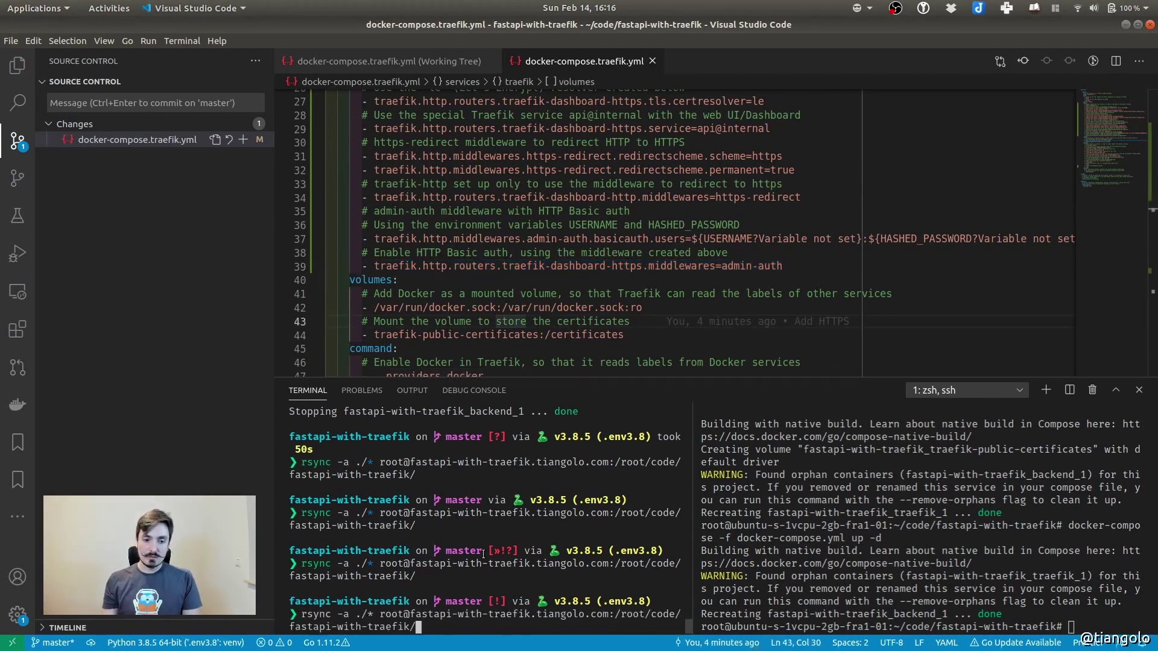
pyautogui.press('Return')
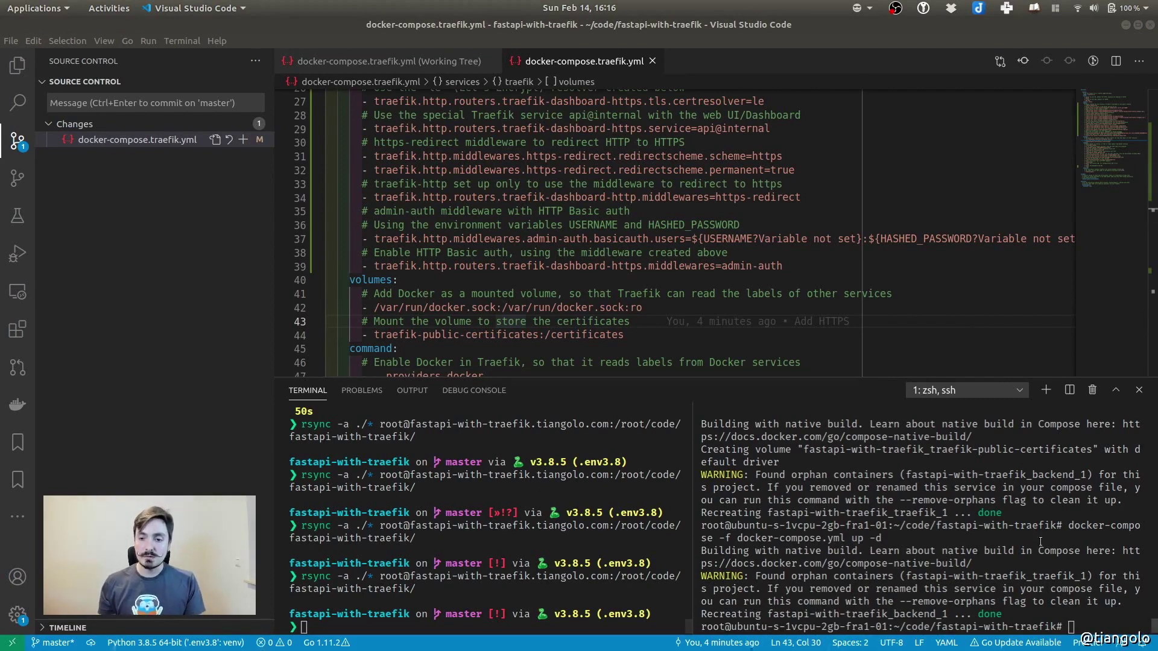
pyautogui.click(762, 581)
pyautogui.press('Up')
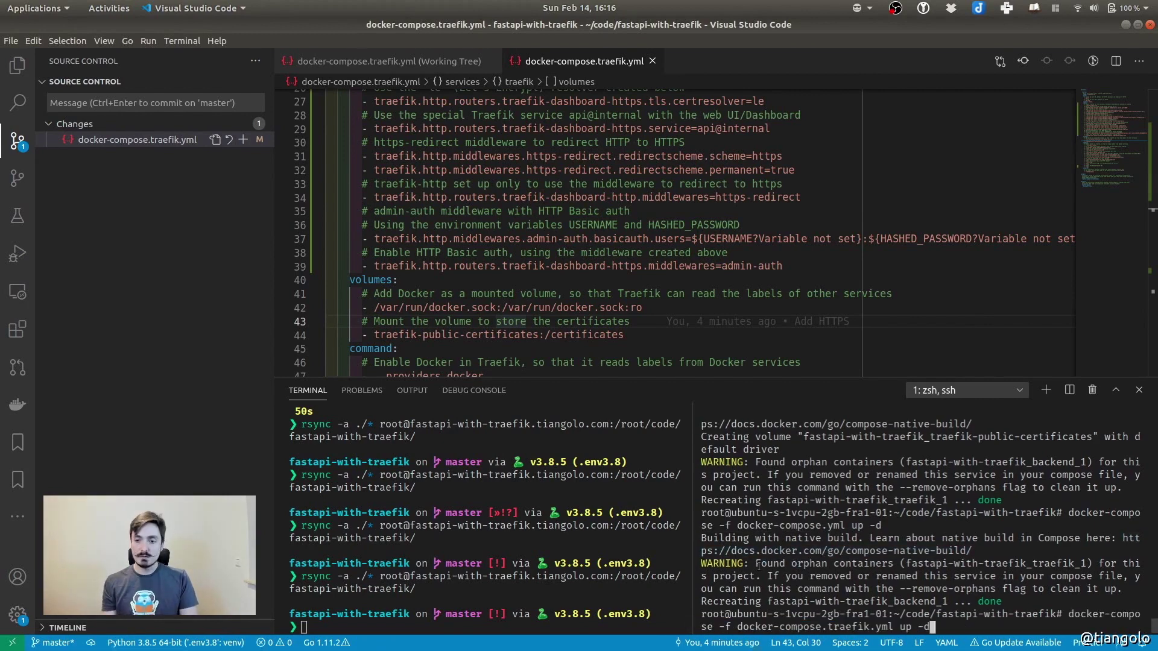
pyautogui.press('Return')
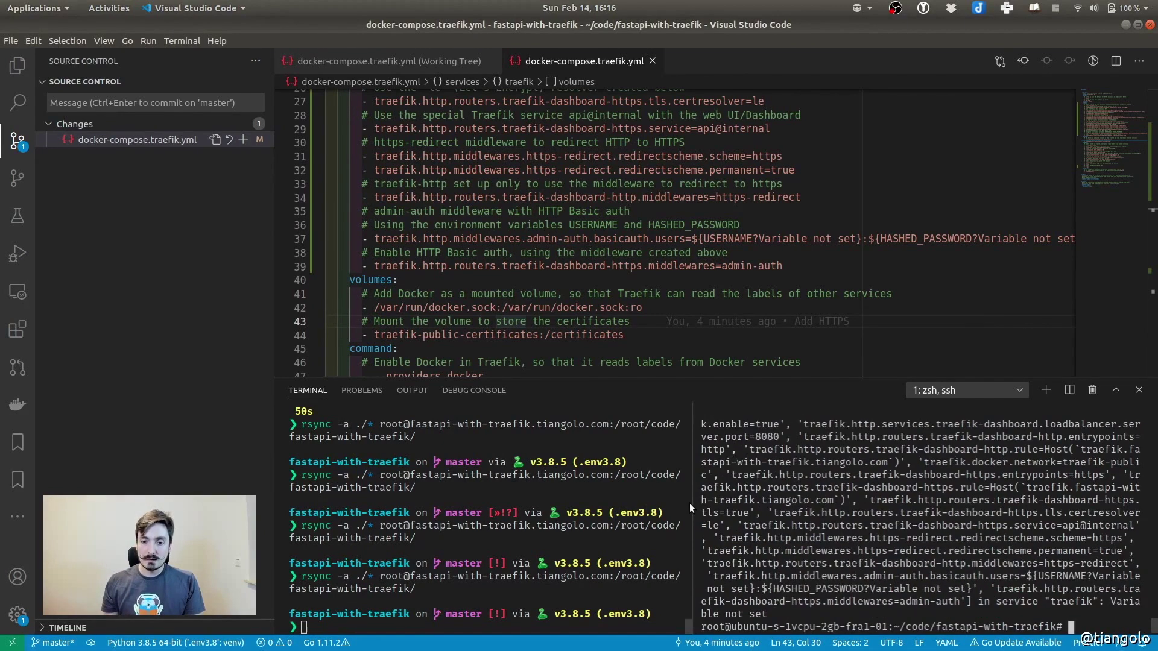
# Inspect the 'Variable not set' error and paste the export USERNAME command at the server prompt
pyautogui.moveTo(692, 504); pyautogui.dragTo(637, 504)
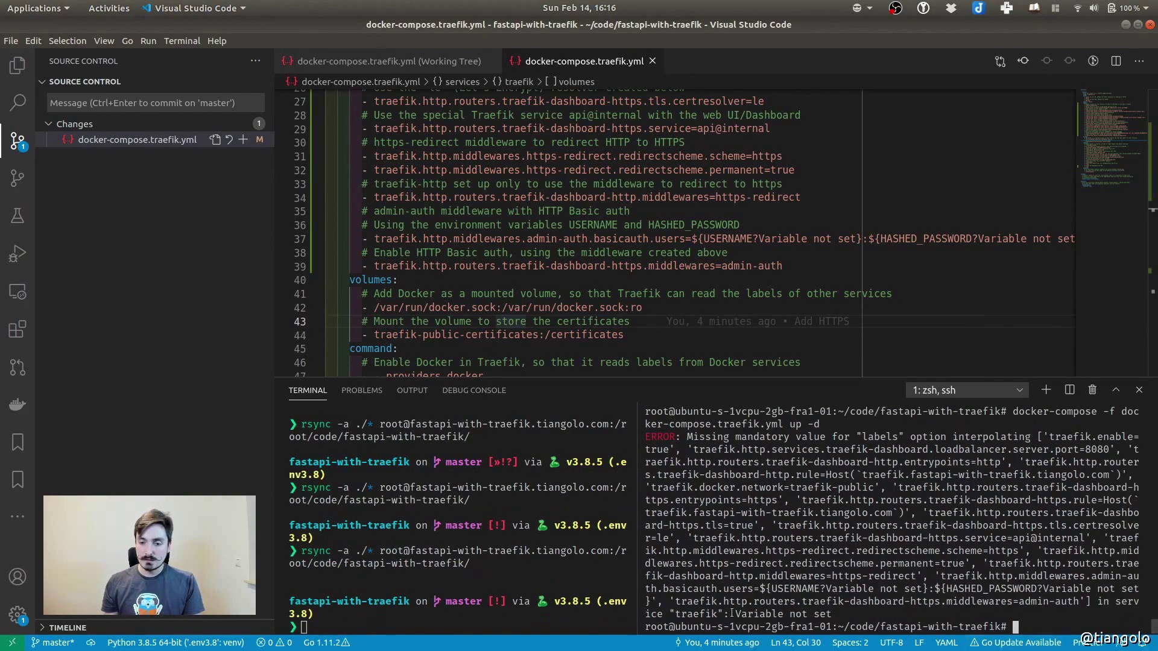
pyautogui.moveTo(736, 614); pyautogui.dragTo(835, 614)
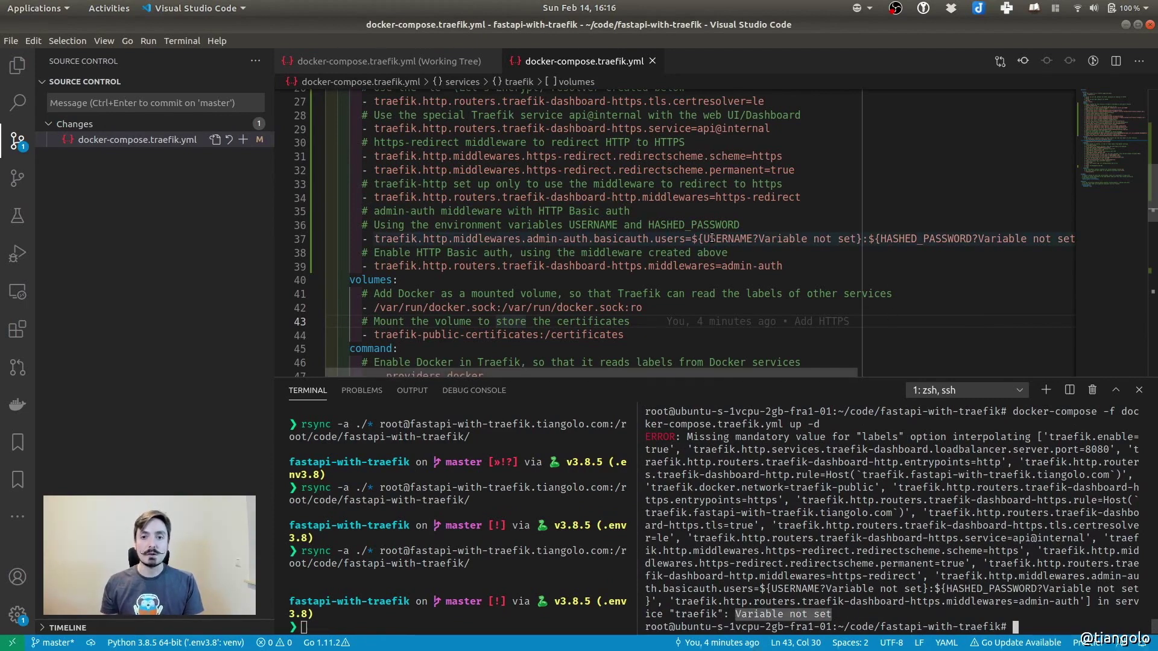
pyautogui.doubleClick(912, 239)
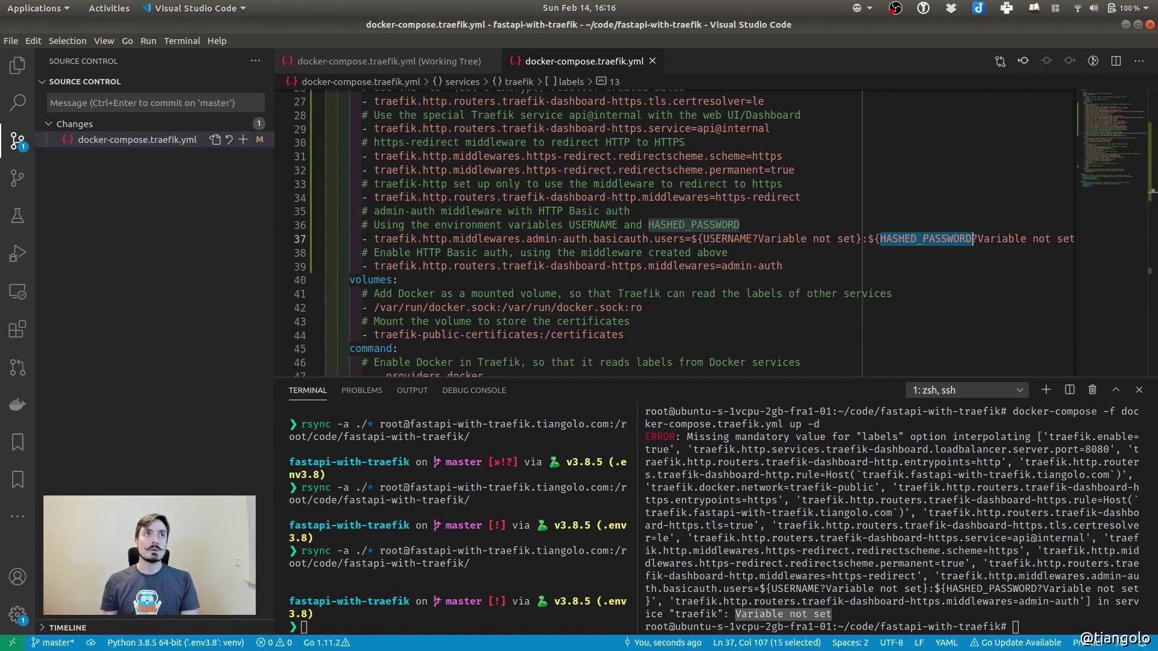
pyautogui.hotkey('alt', 'Tab')
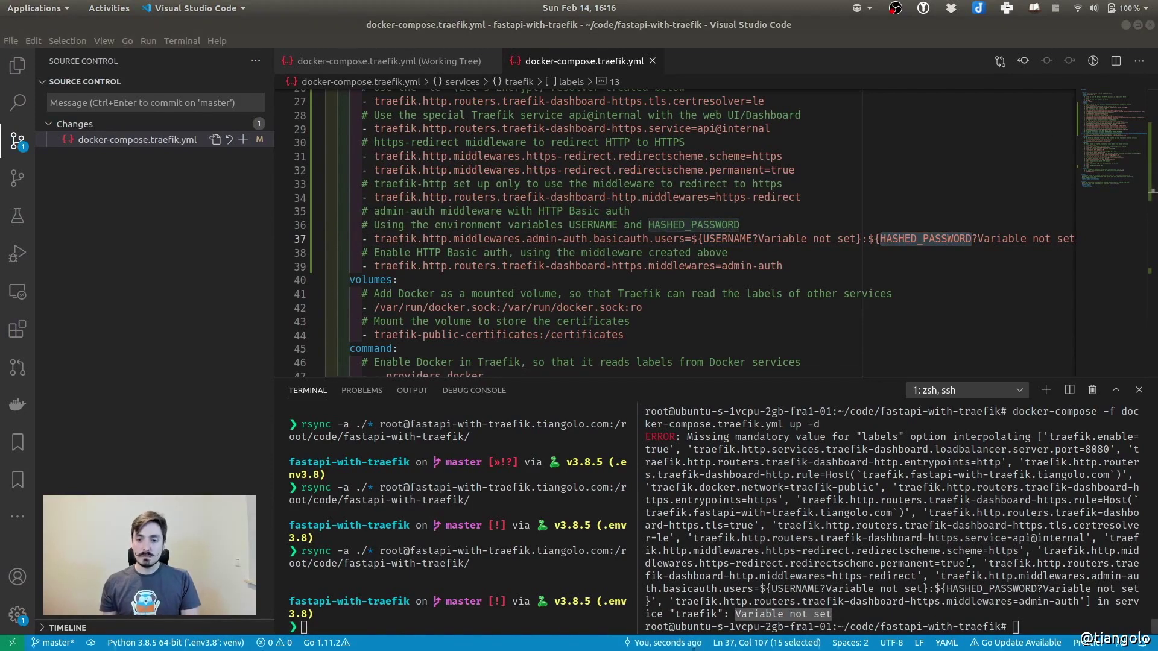
pyautogui.hotkey('alt', 'Tab')
pyautogui.write('export USERNAME=admin')
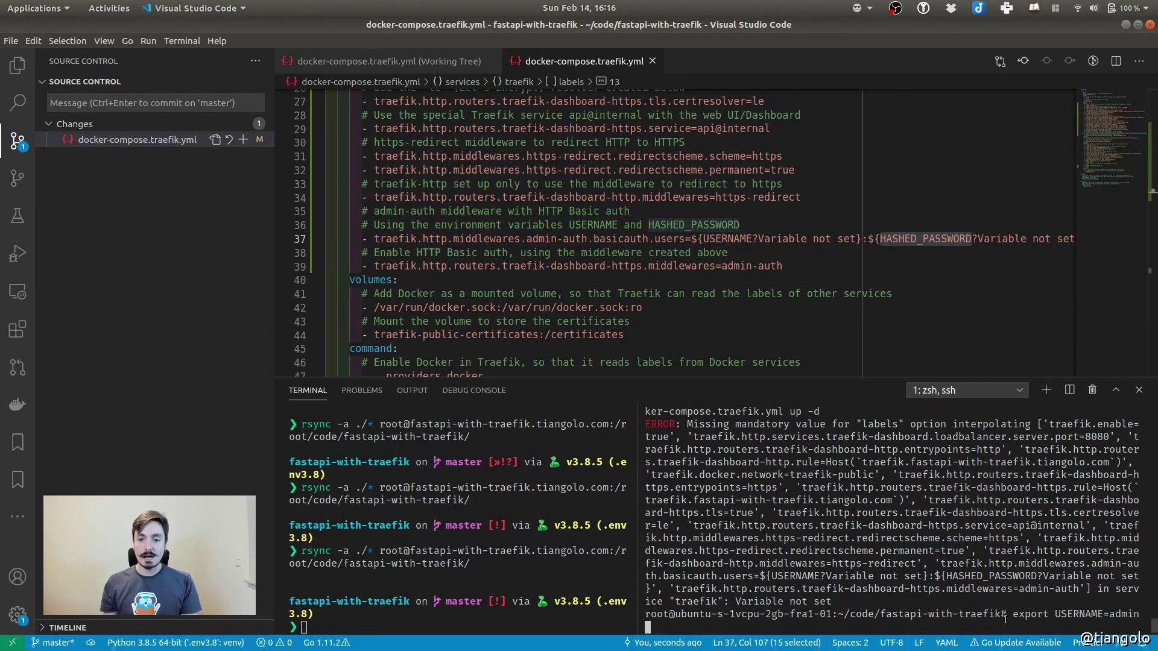
# Run export USERNAME and export PASSWORD in the server's SSH terminal, widening its pane
pyautogui.press('Return')
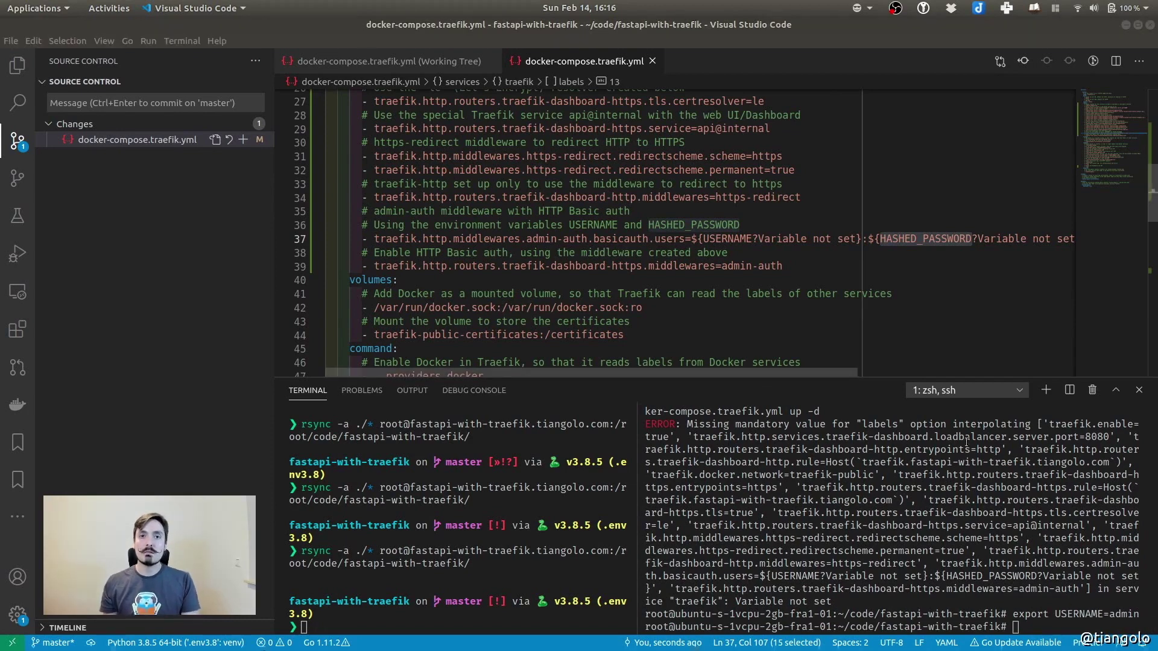
pyautogui.click(892, 578)
pyautogui.hotkey('ctrl', 'shift', 'v')
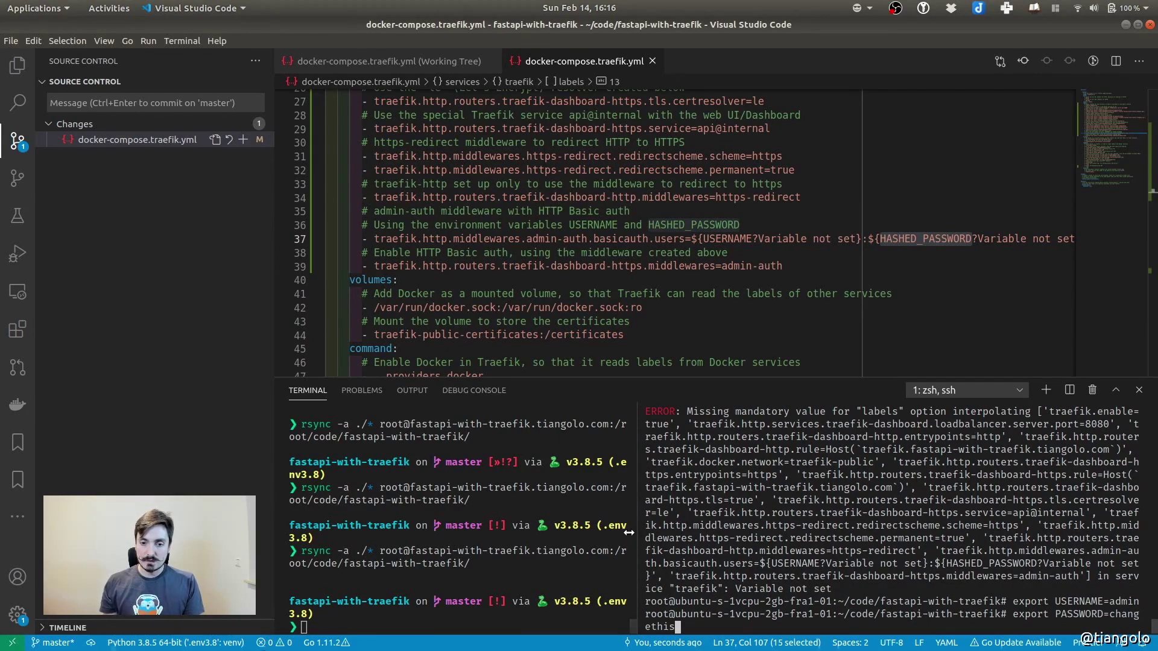
pyautogui.moveTo(635, 530); pyautogui.dragTo(485, 531)
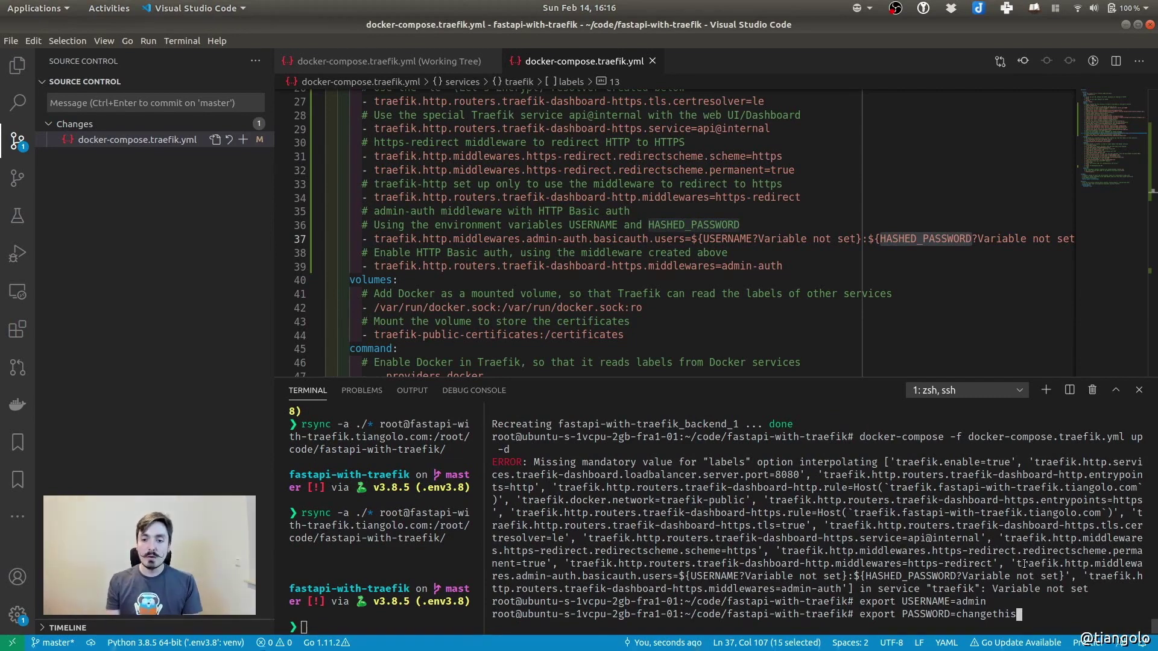
pyautogui.press('Return')
pyautogui.hotkey('ctrl', '1')
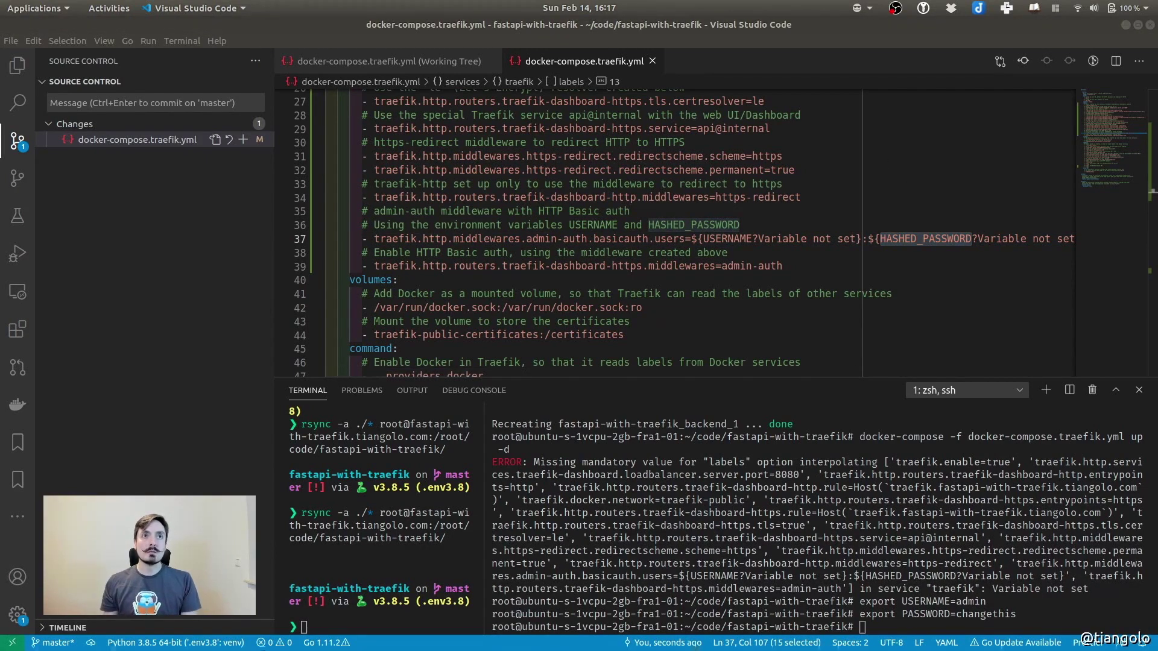
pyautogui.click(954, 613)
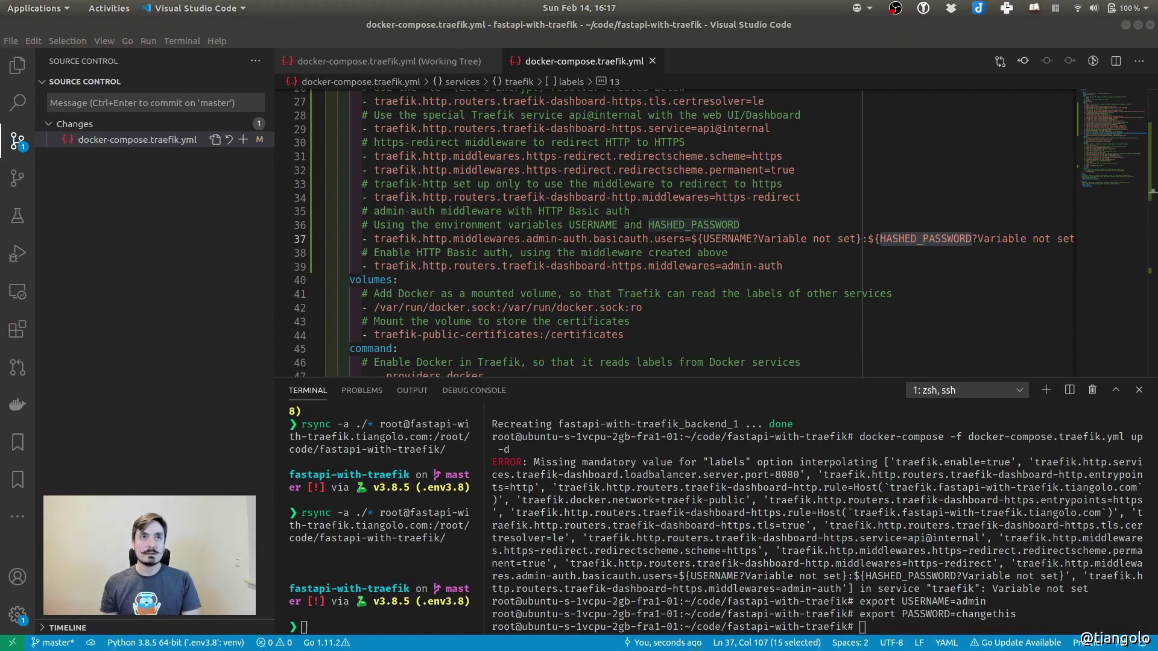
pyautogui.click(935, 617)
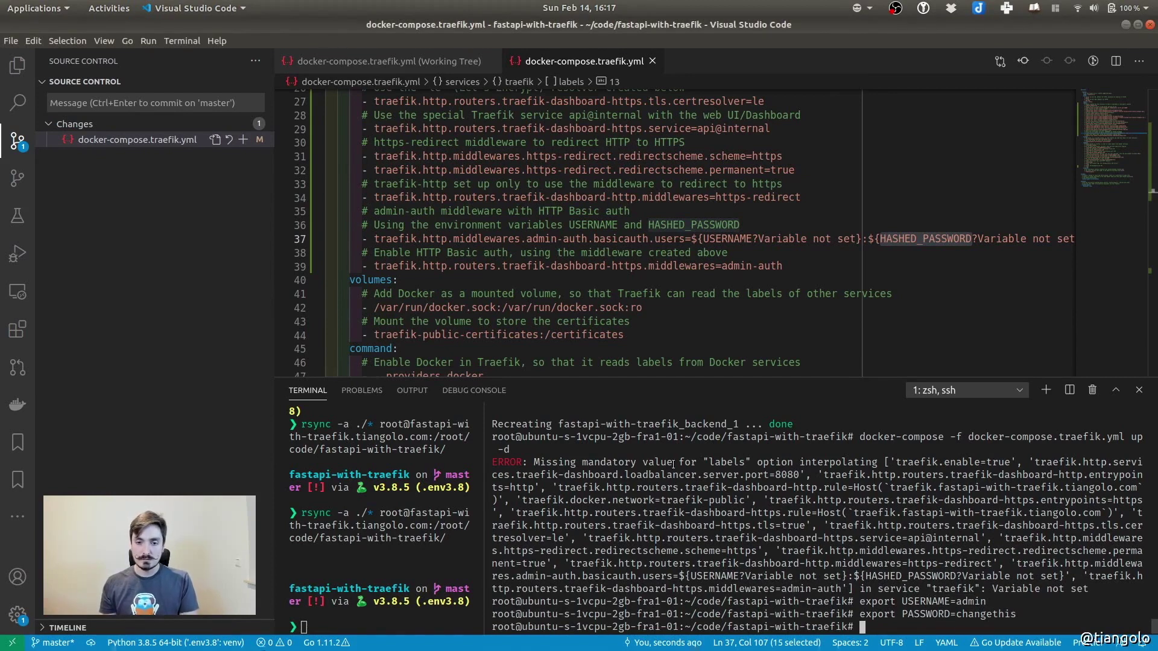
# Replace the old server terminal with a new ssh session in code/fastapi-with-traefik/
pyautogui.click(1092, 390)
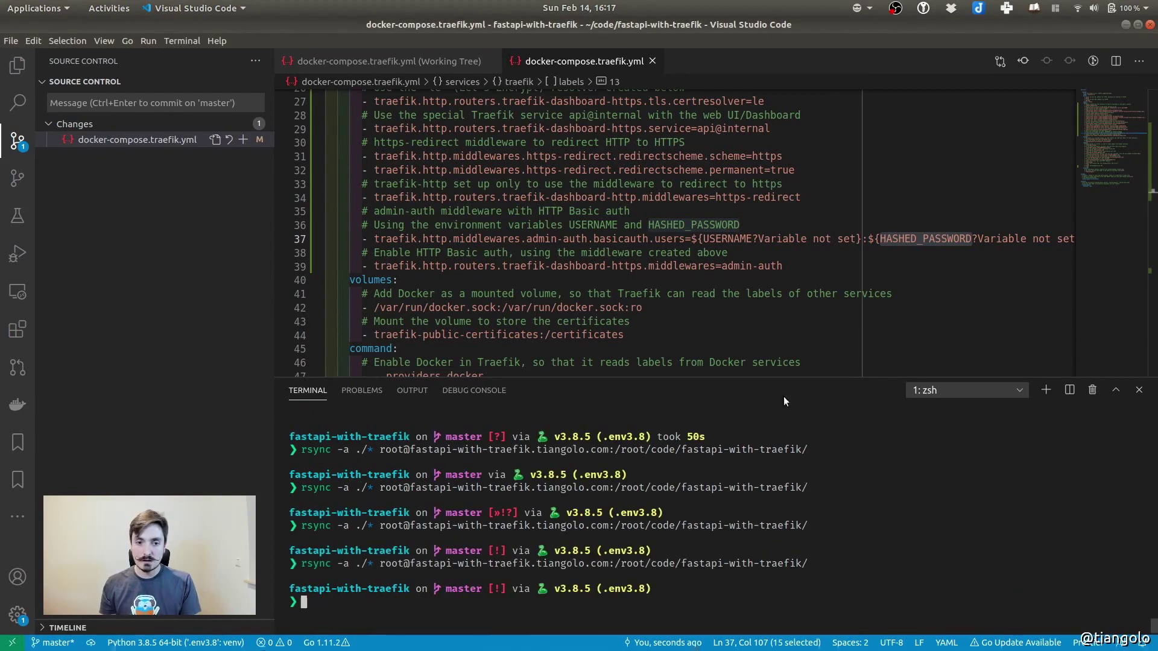
pyautogui.click(1069, 390)
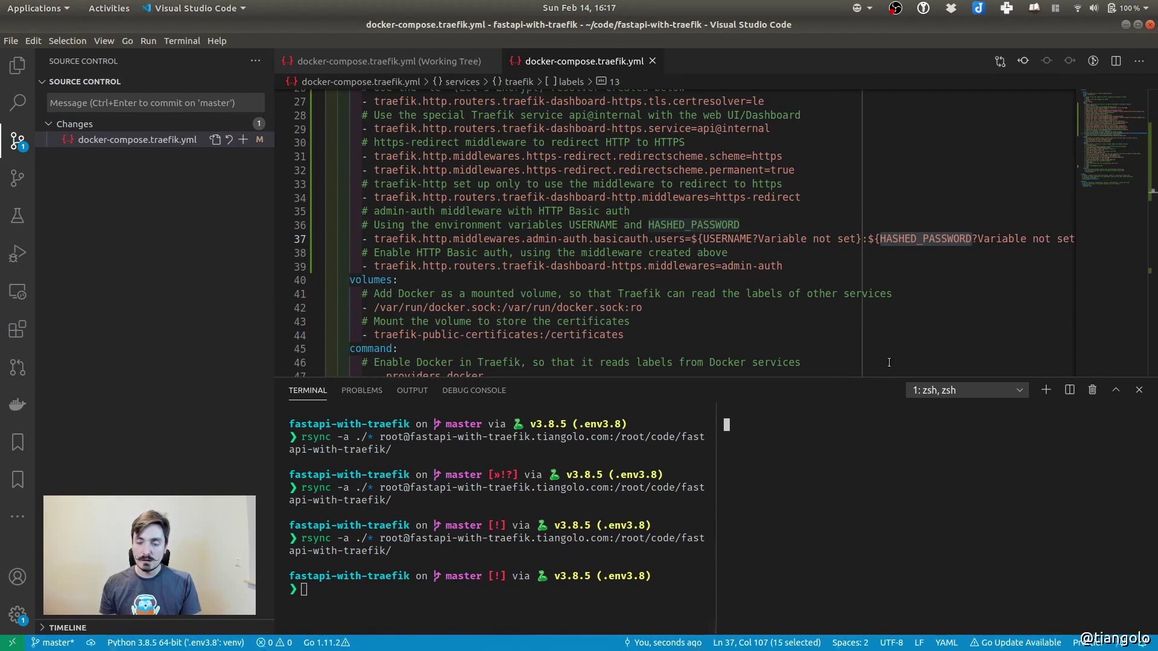
pyautogui.write('ssh')
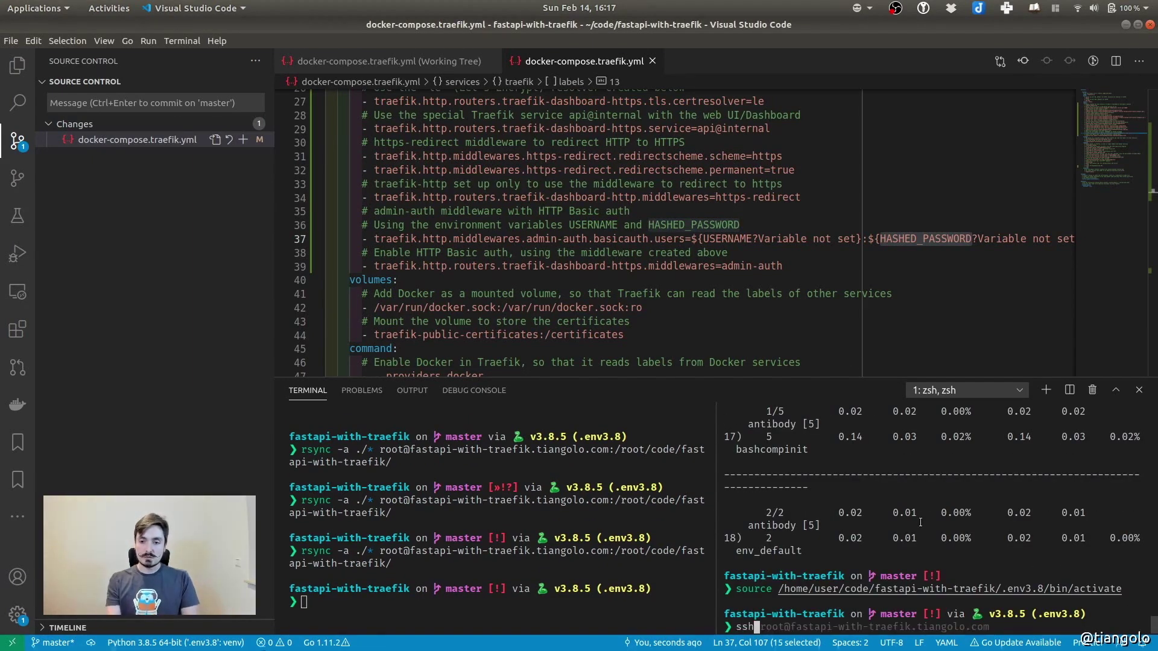
pyautogui.press('Right')
pyautogui.press('Return')
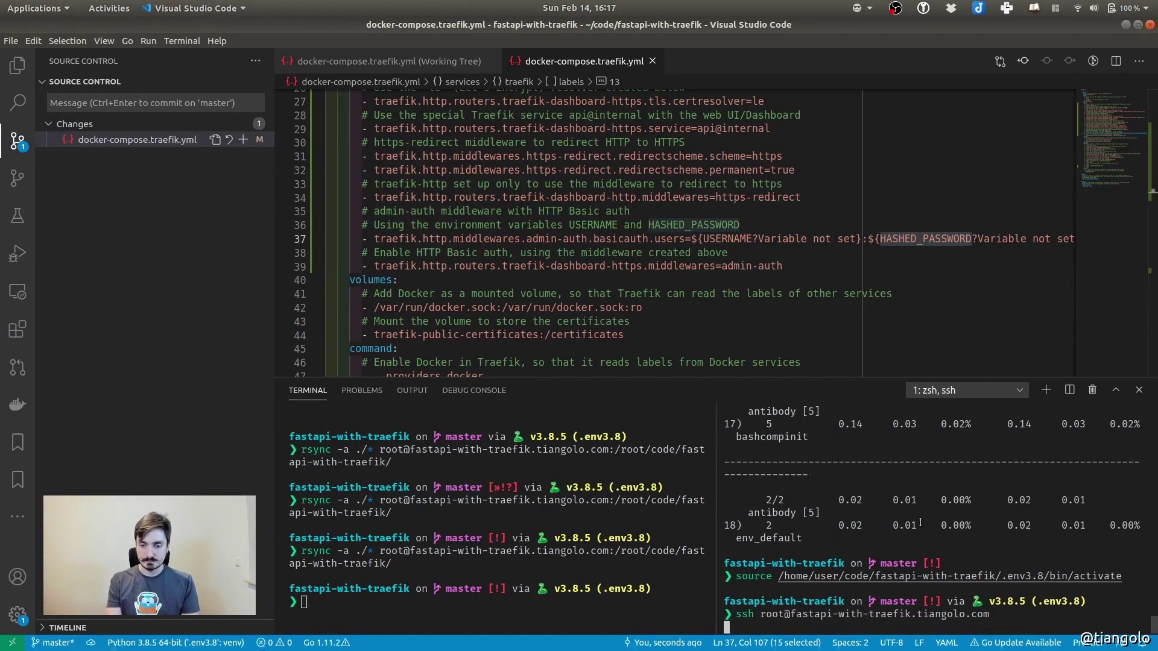
pyautogui.write('cd code/')
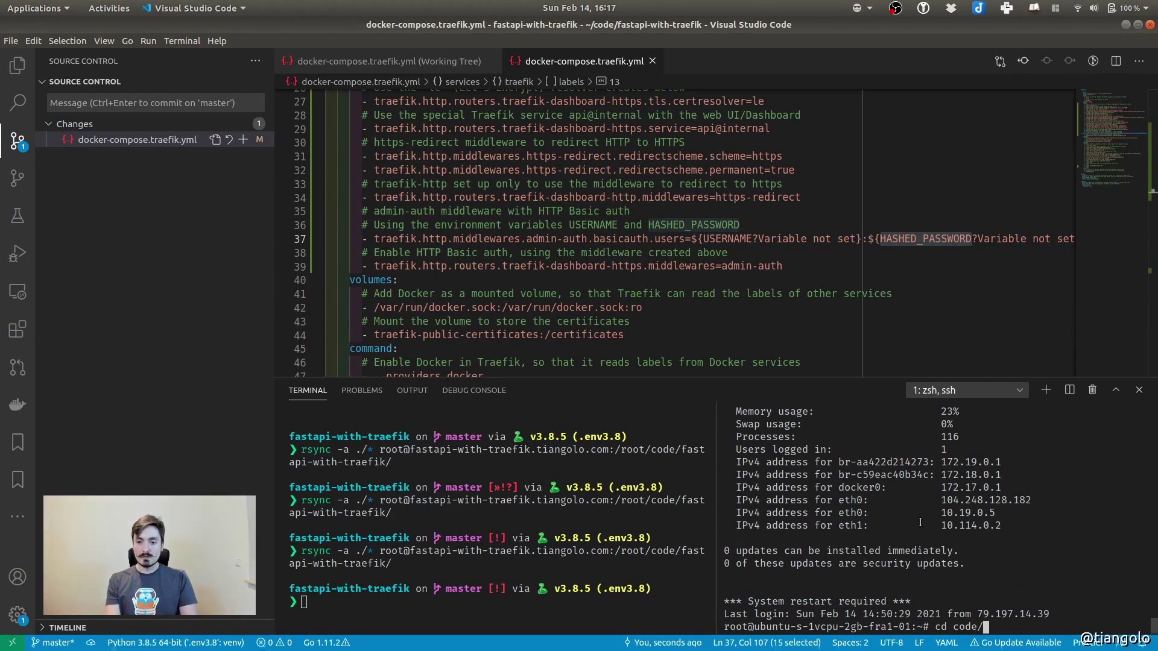
pyautogui.write('fastapi-with-traefik/')
pyautogui.press('Return')
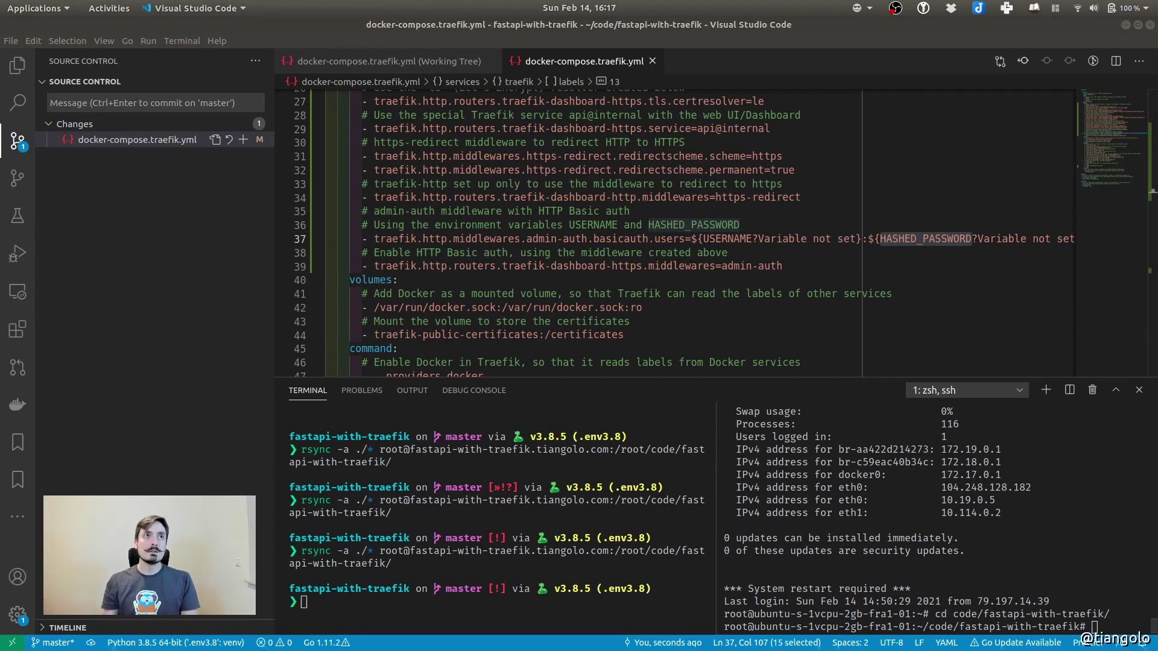
# Export the USERNAME and PASSWORD variables in the new server session
pyautogui.click(1050, 518)
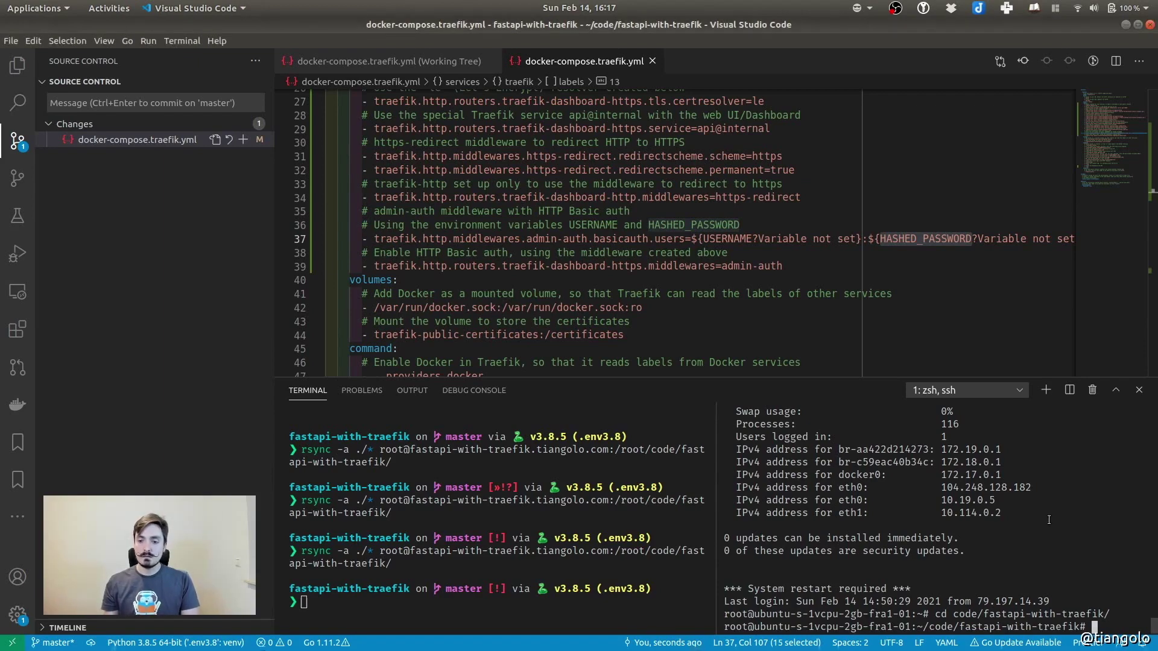
pyautogui.write('export USERNAME=admin')
pyautogui.press('Return')
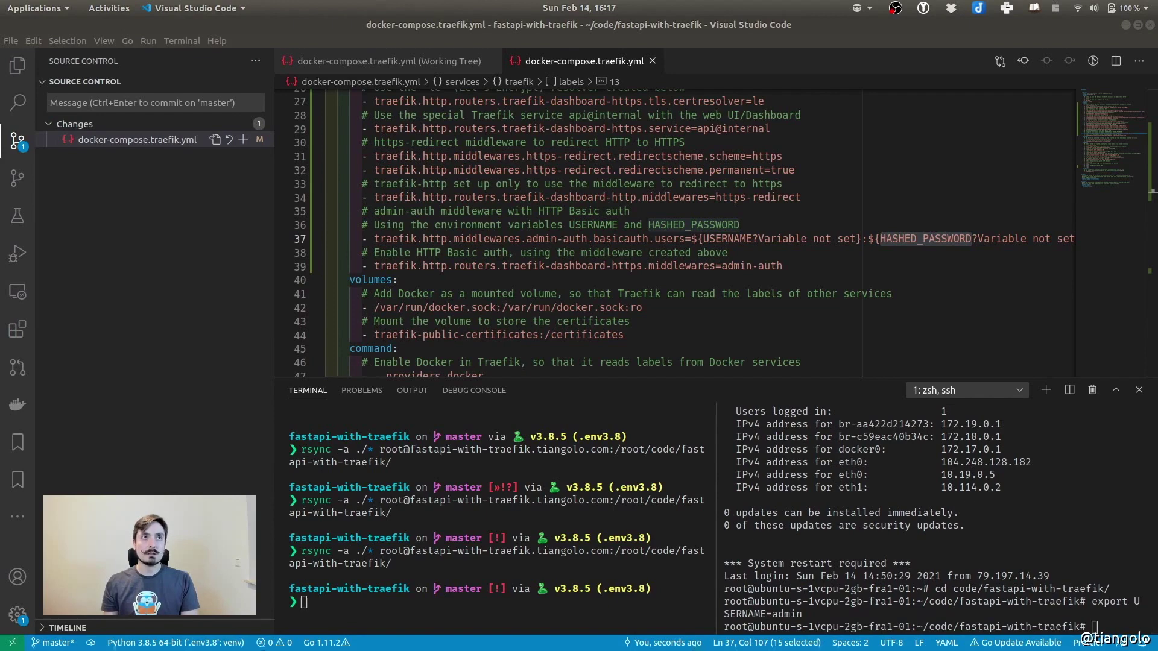
pyautogui.click(1001, 535)
pyautogui.hotkey('ctrl', 'shift', 'v')
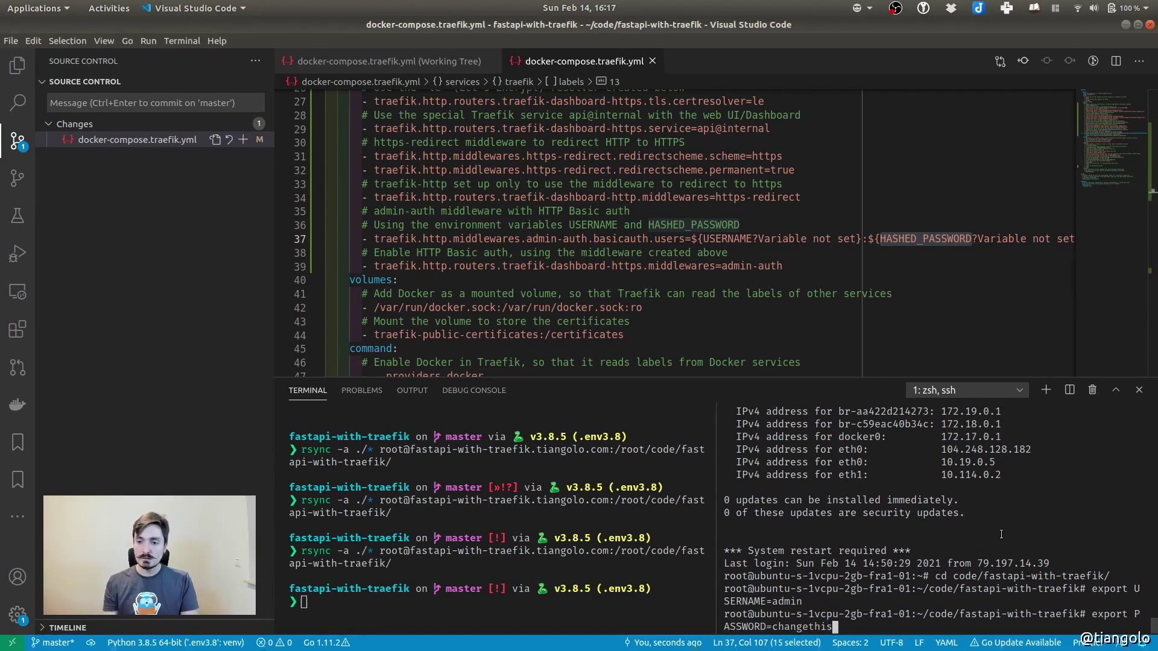
pyautogui.press('Return')
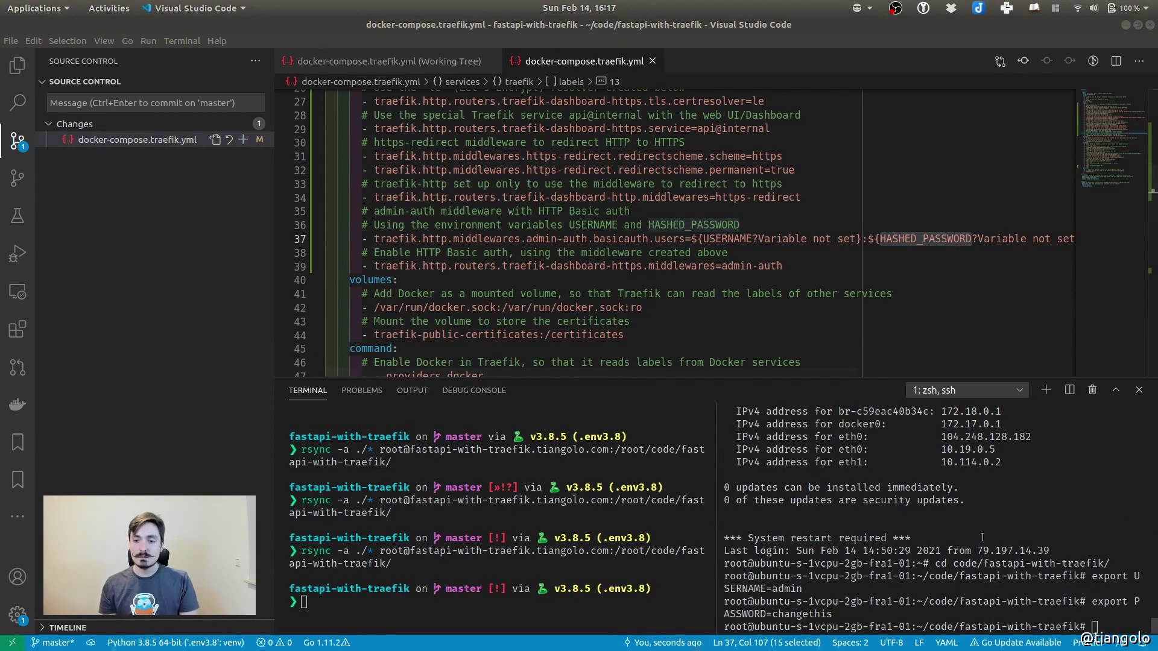
# Generate an apr1 hash with openssl passwd and paste the export HASHED_PASSWORD command
pyautogui.click(1066, 615)
pyautogui.hotkey('ctrl', 'shift', 'v')
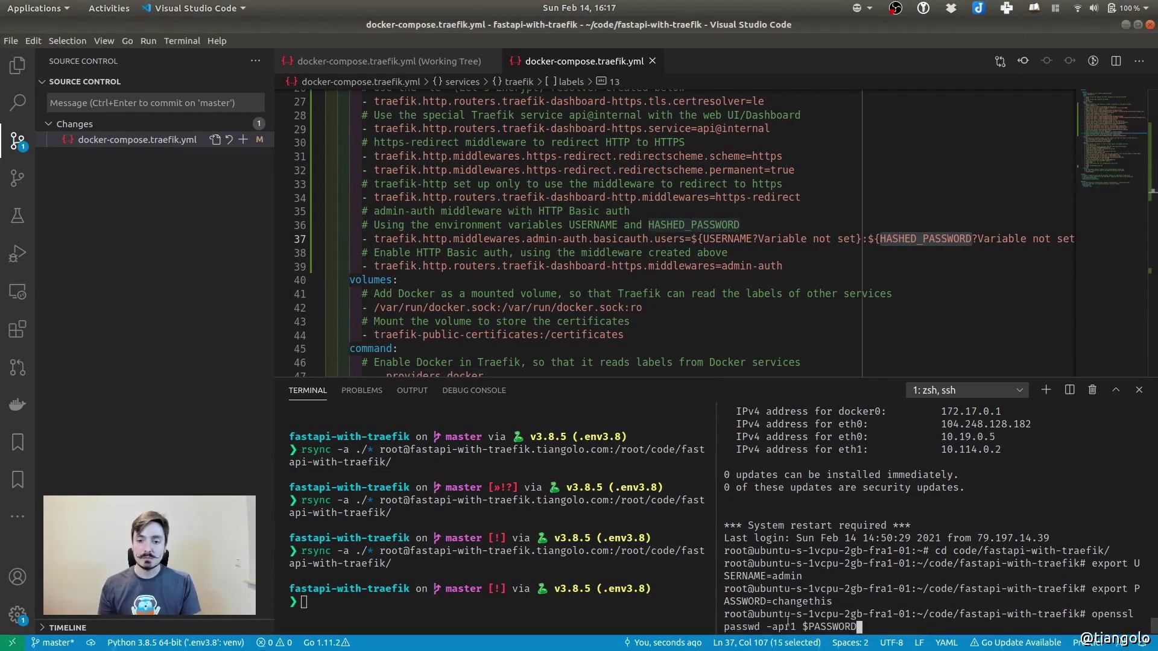
pyautogui.press('Return')
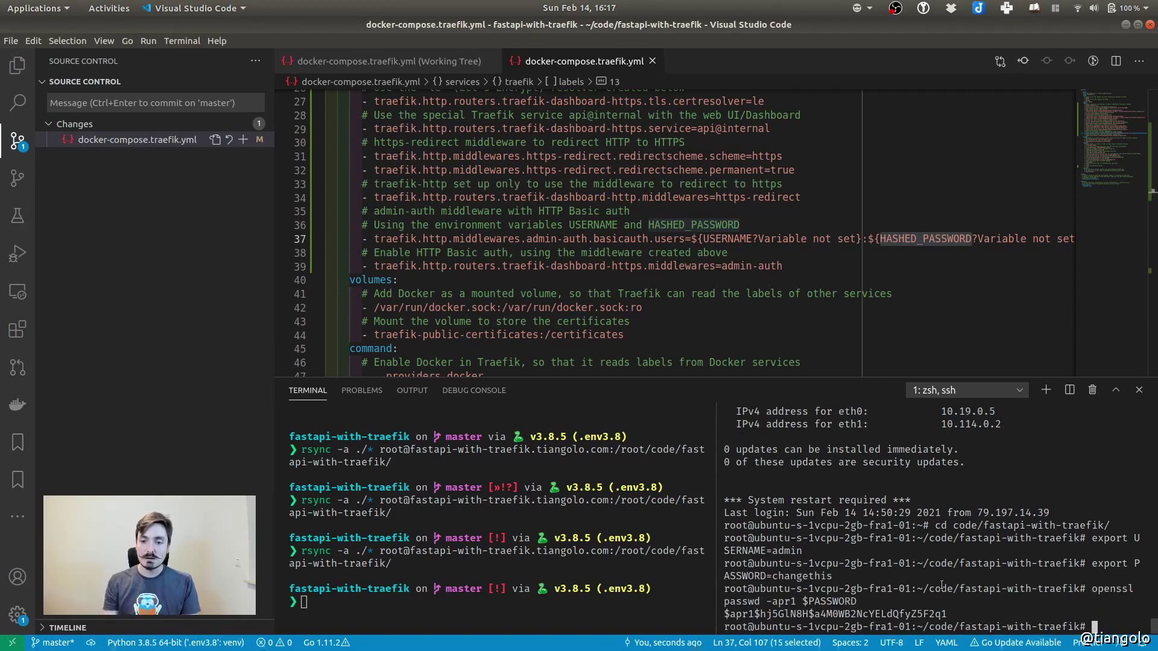
pyautogui.moveTo(725, 614); pyautogui.dragTo(957, 612)
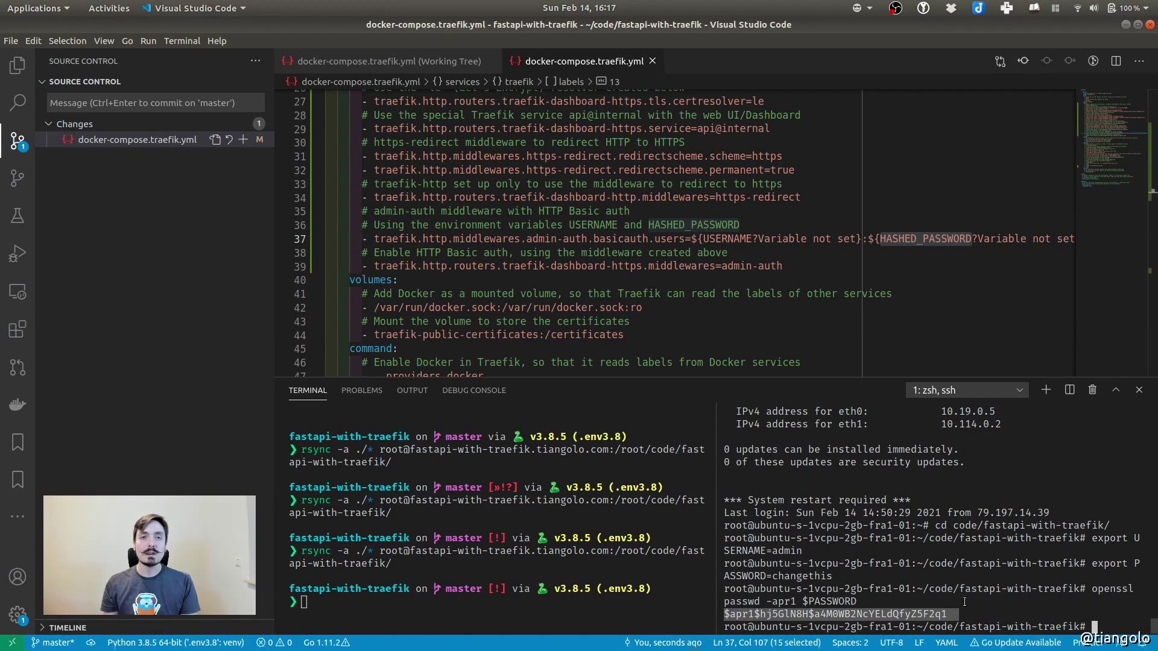
pyautogui.hotkey('ctrl', 'shift', 'c')
pyautogui.doubleClick(931, 243)
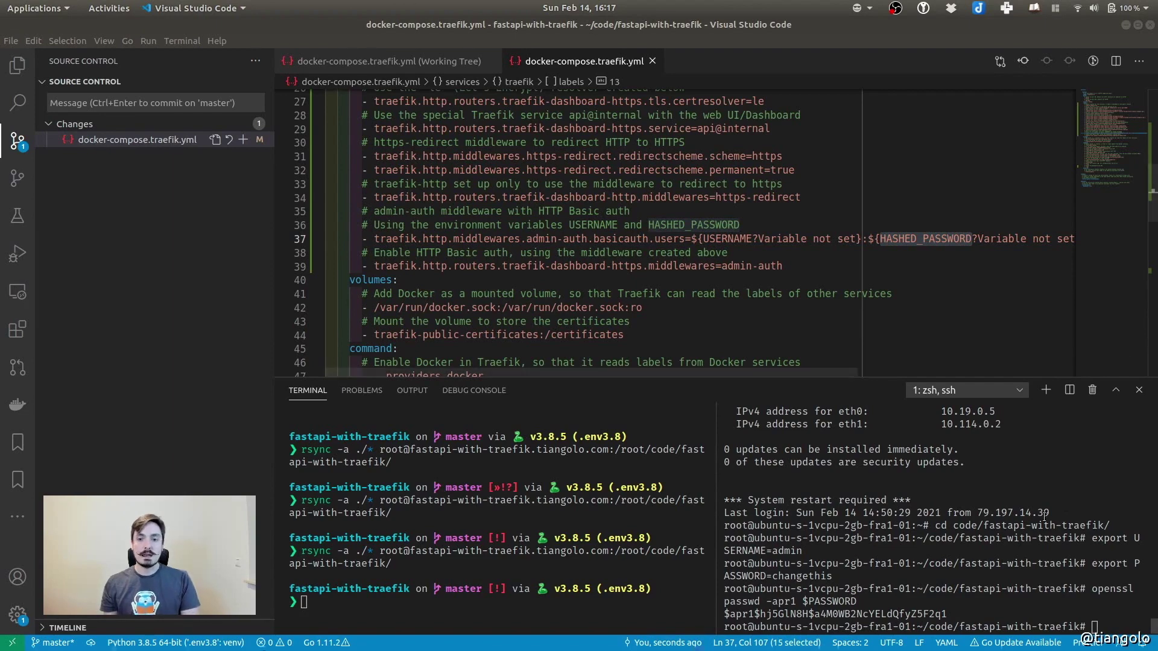
pyautogui.click(977, 550)
pyautogui.hotkey('ctrl', 'shift', 'v')
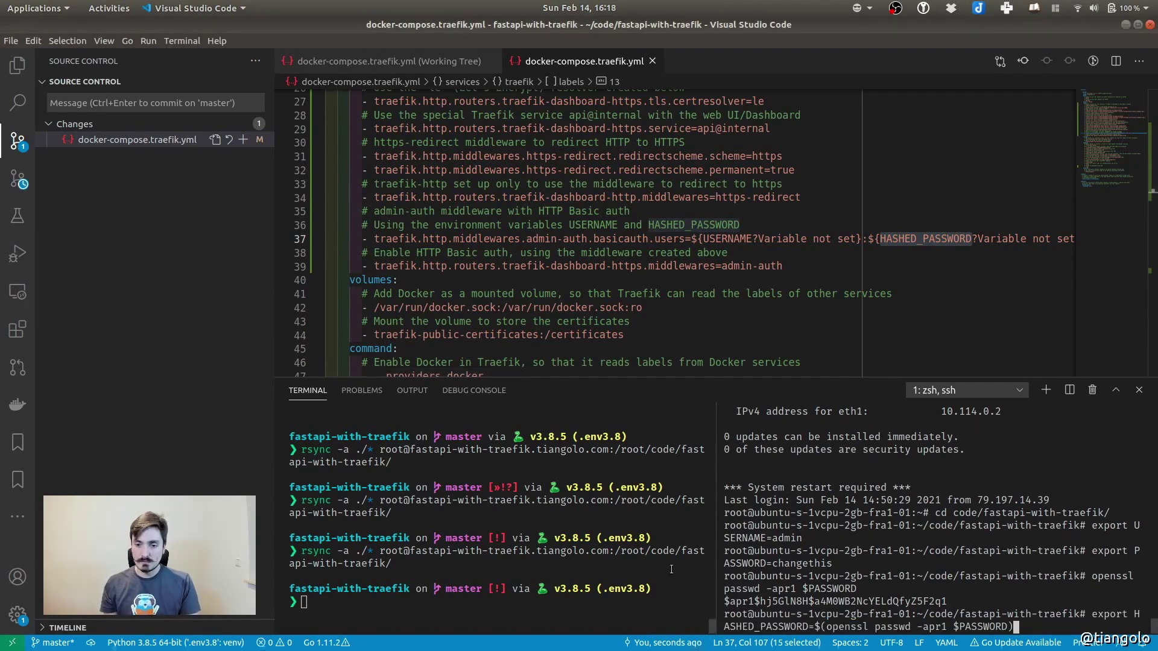
# Export HASHED_PASSWORD and recreate the Traefik container with docker-compose up -d
pyautogui.moveTo(716, 563); pyautogui.dragTo(354, 576)
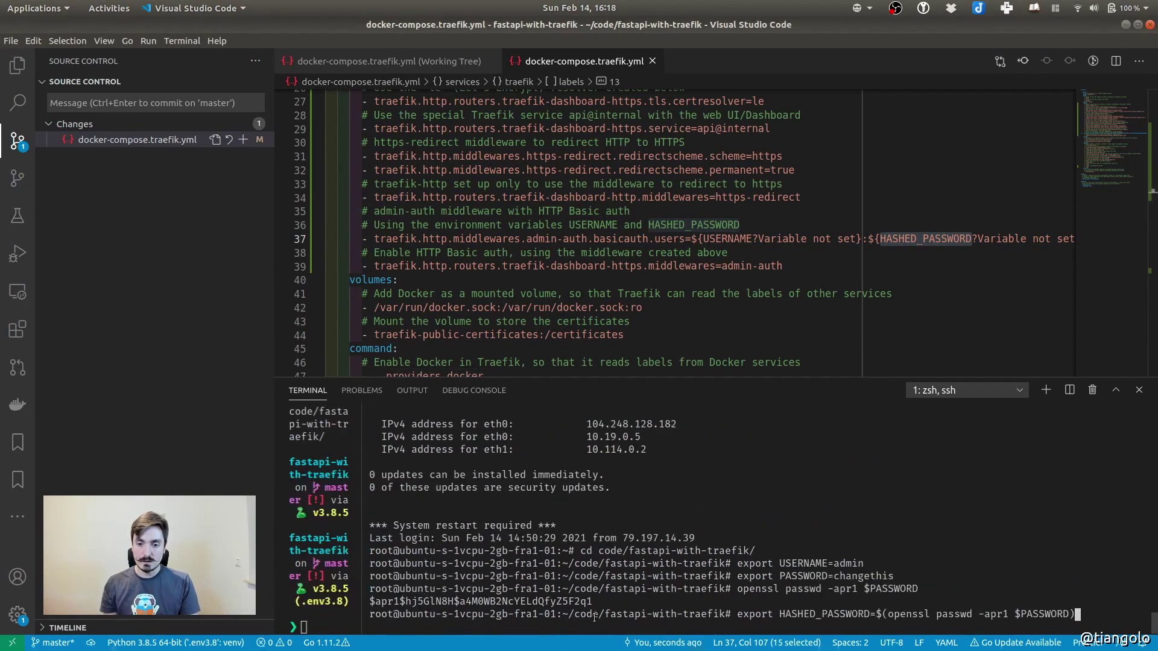
pyautogui.doubleClick(829, 614)
pyautogui.click(834, 613)
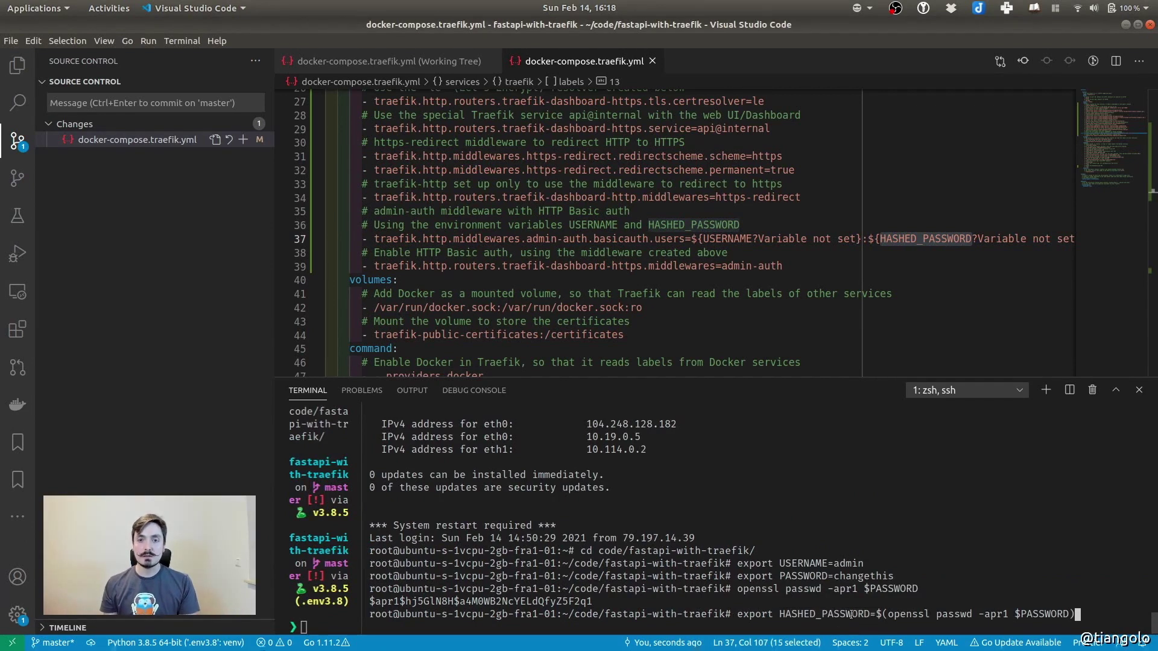
pyautogui.moveTo(876, 613); pyautogui.dragTo(1079, 613)
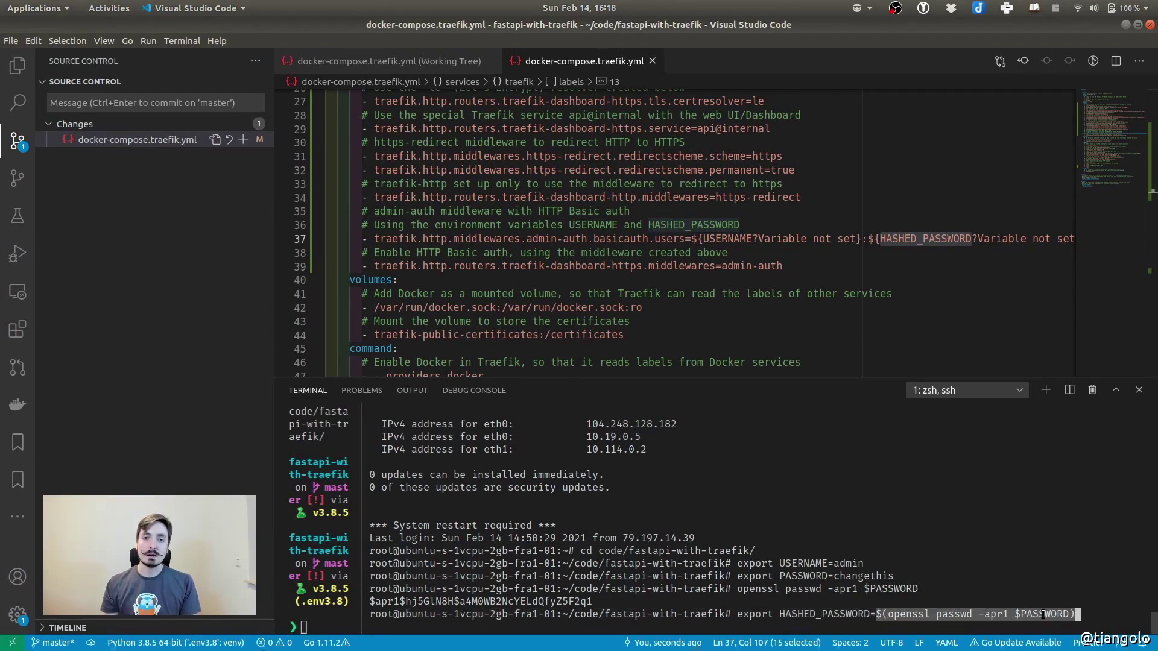
pyautogui.click(1077, 614)
pyautogui.press('Return')
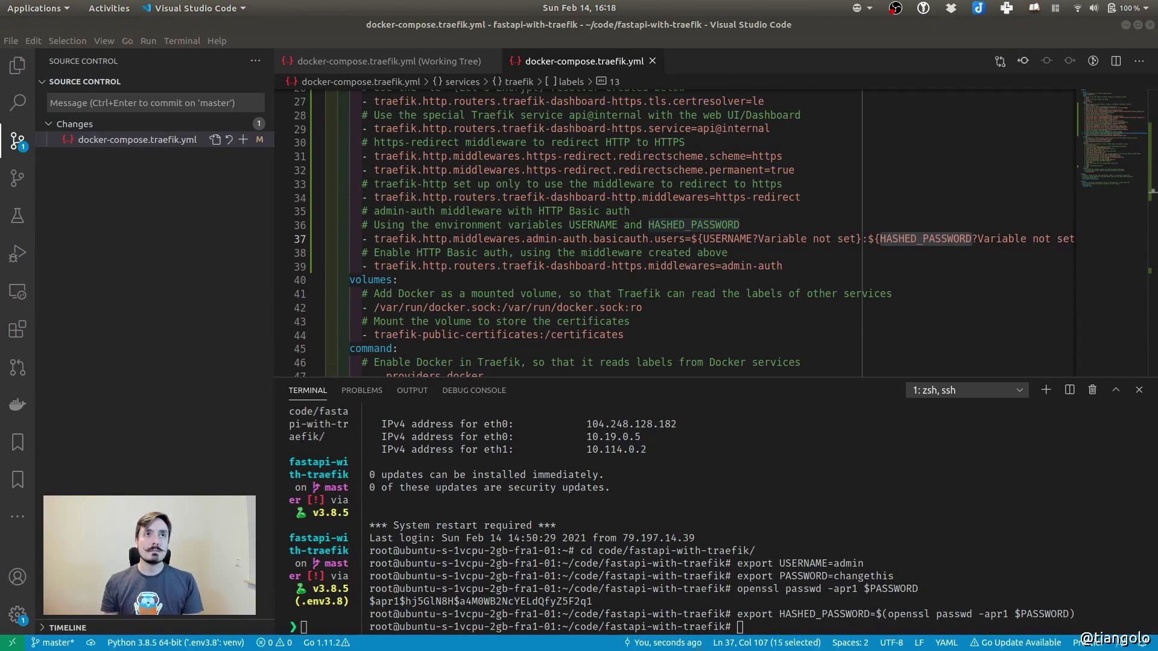
pyautogui.click(927, 482)
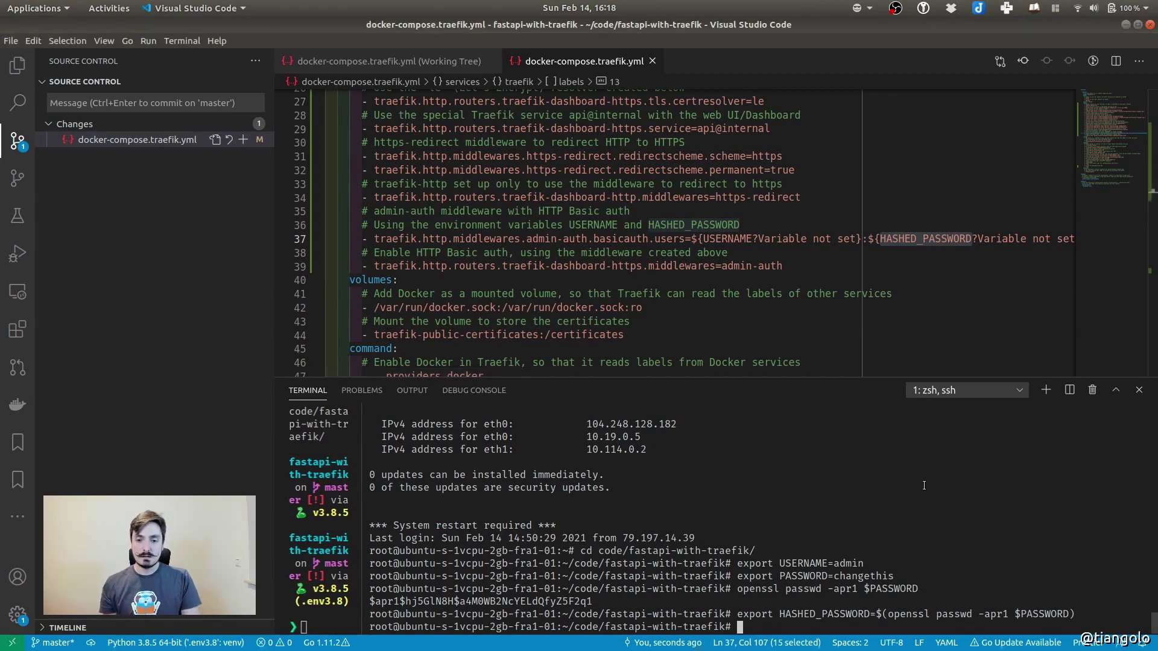
pyautogui.hotkey('ctrl', 'shift', 'v')
pyautogui.press('Return')
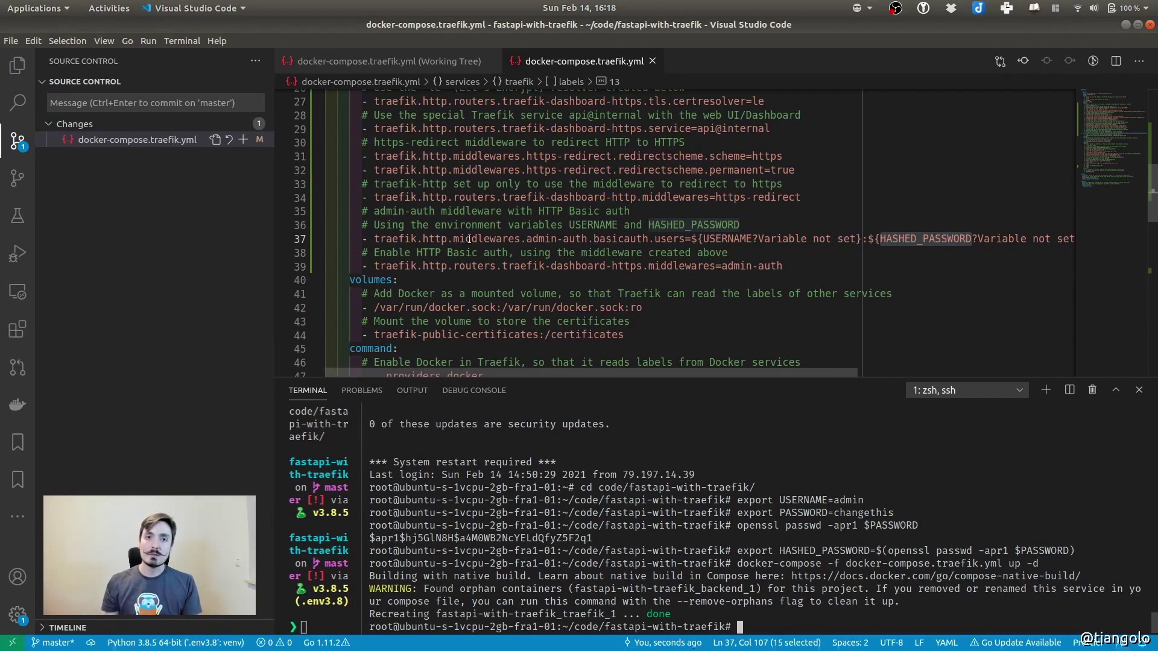
# Review the traefik-public-certificates volume in the compose file and open the window overview
pyautogui.scroll(8, 658, 225)
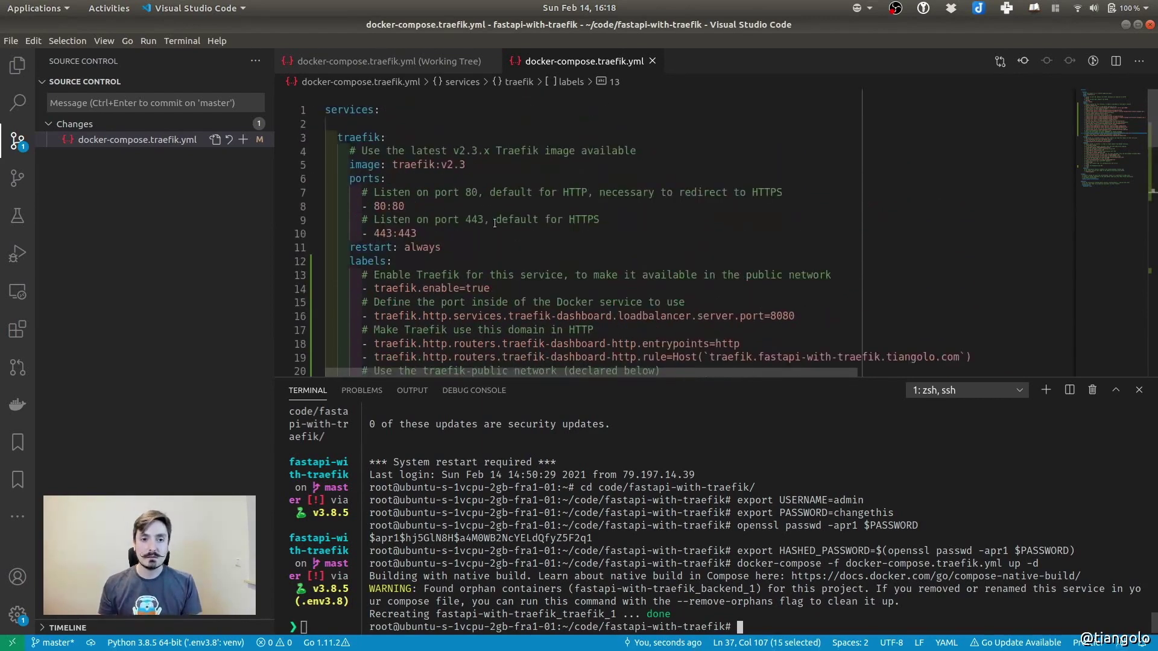
pyautogui.scroll(-2, 495, 228)
pyautogui.scroll(-9, 417, 228)
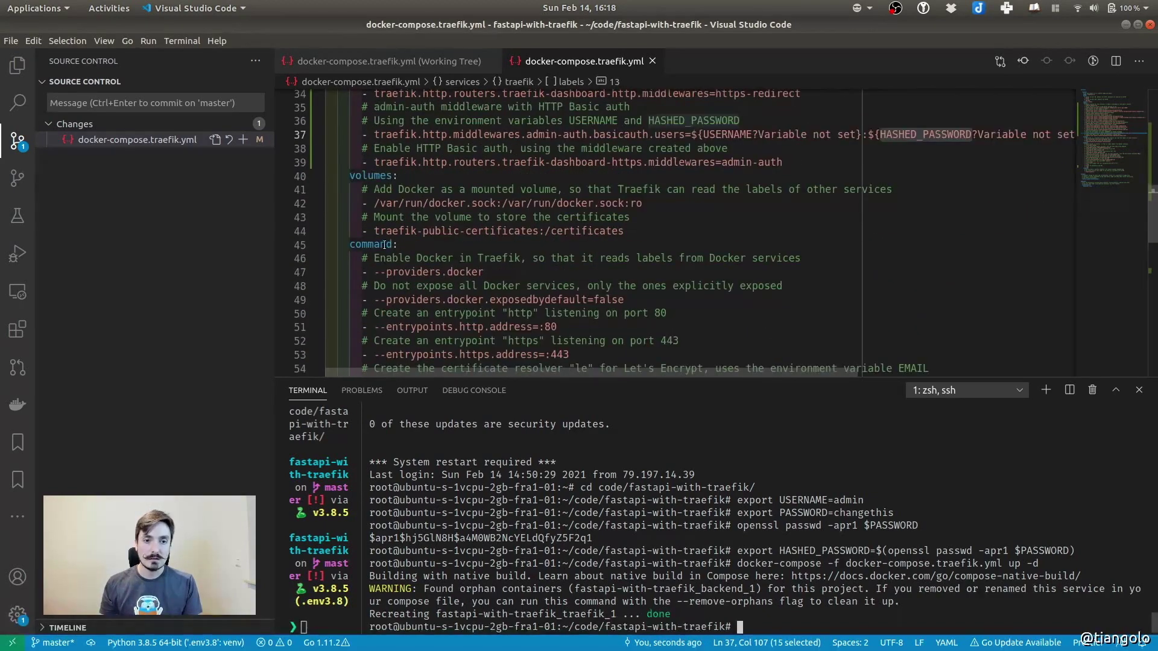
pyautogui.moveTo(374, 231); pyautogui.dragTo(538, 231)
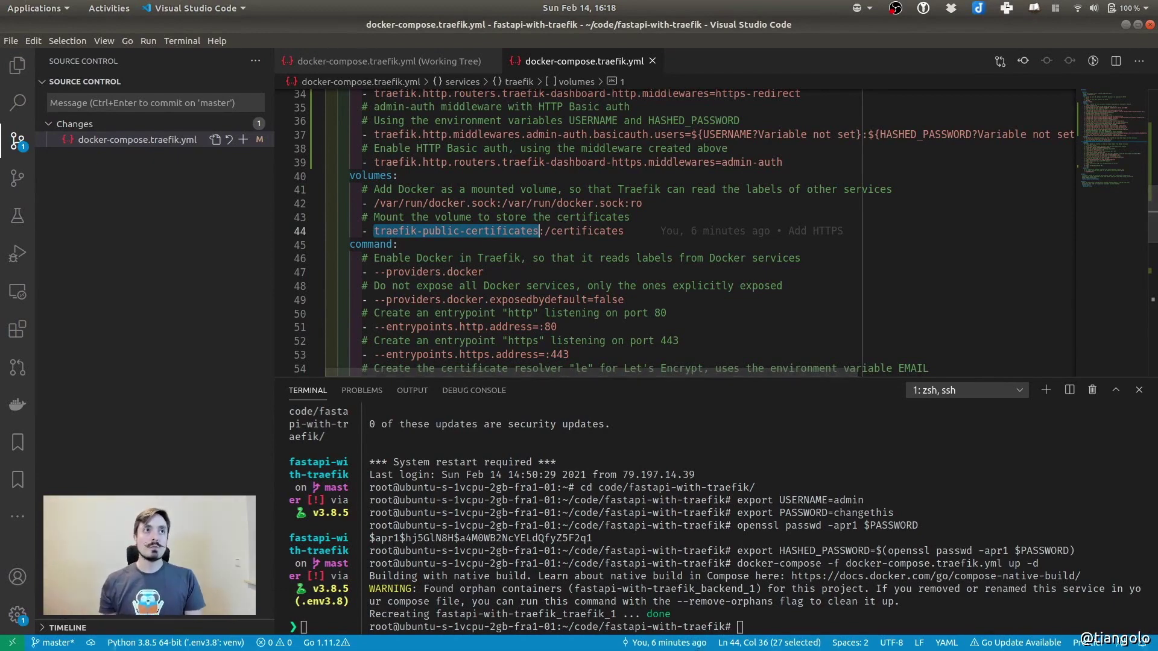
pyautogui.hotkey('alt', 'Tab')
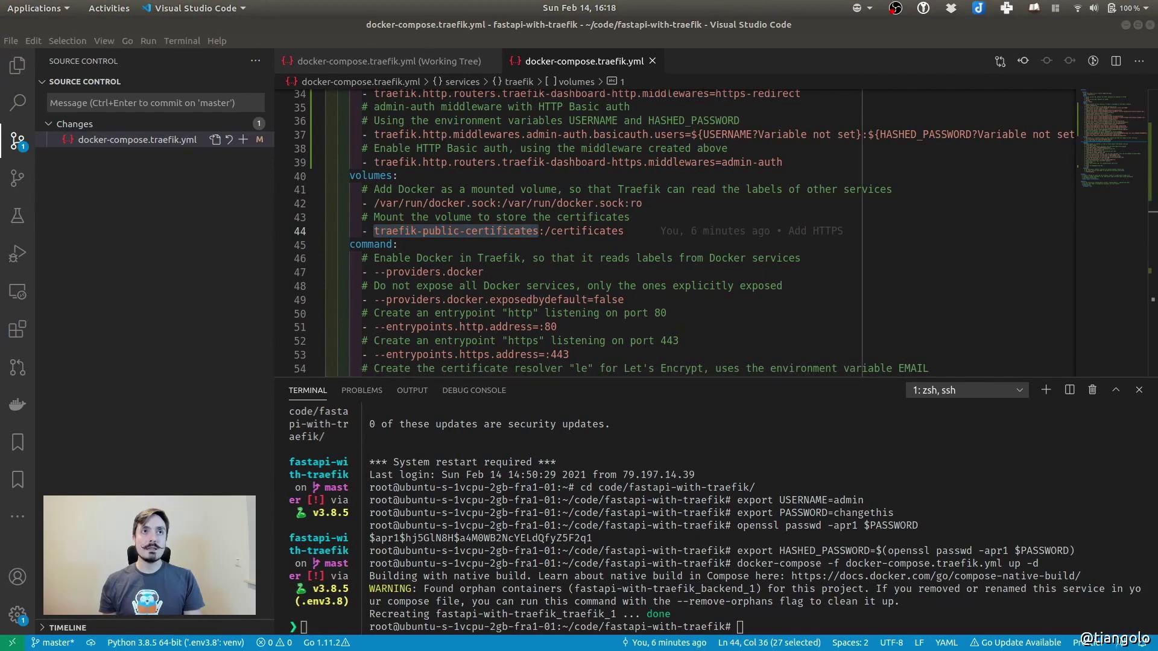
pyautogui.press('super')
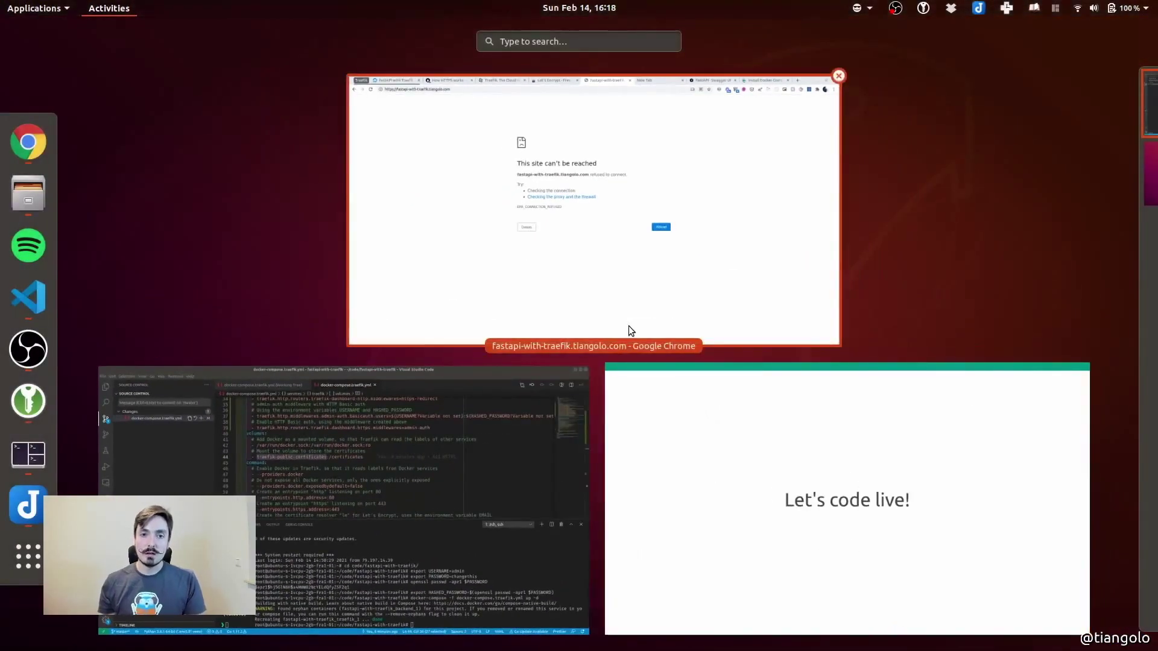
# Load the Traefik dashboard's traefik-subdomain URL in a new browser tab
pyautogui.click(628, 327)
pyautogui.hotkey('ctrl', 't')
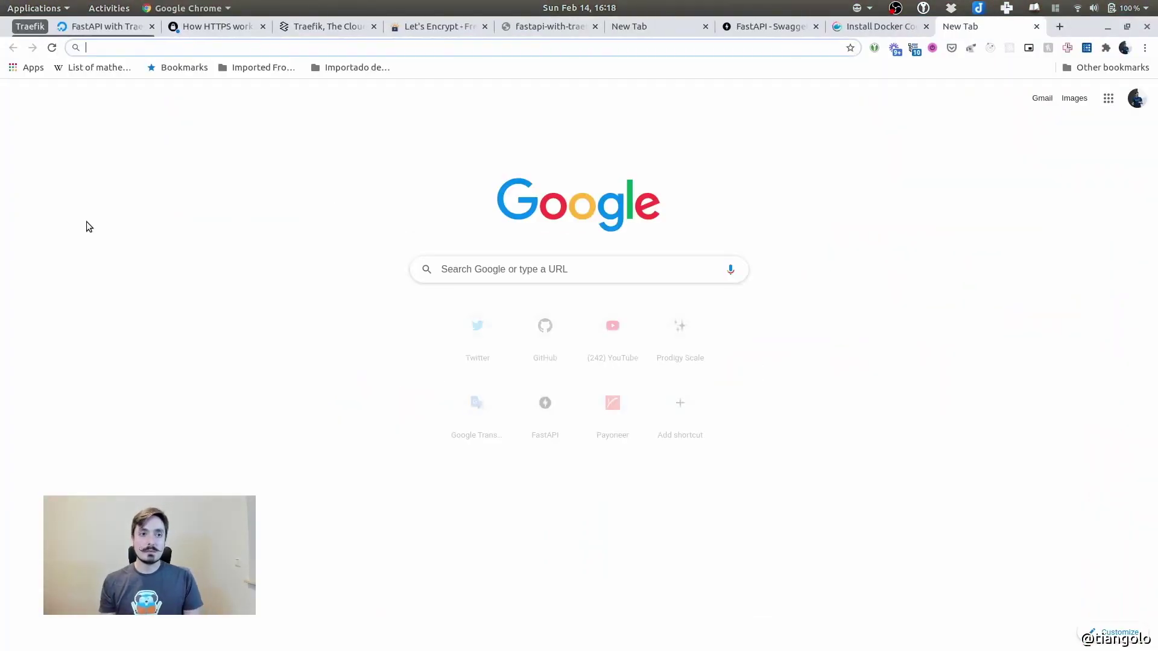
pyautogui.hotkey('ctrl', 'v')
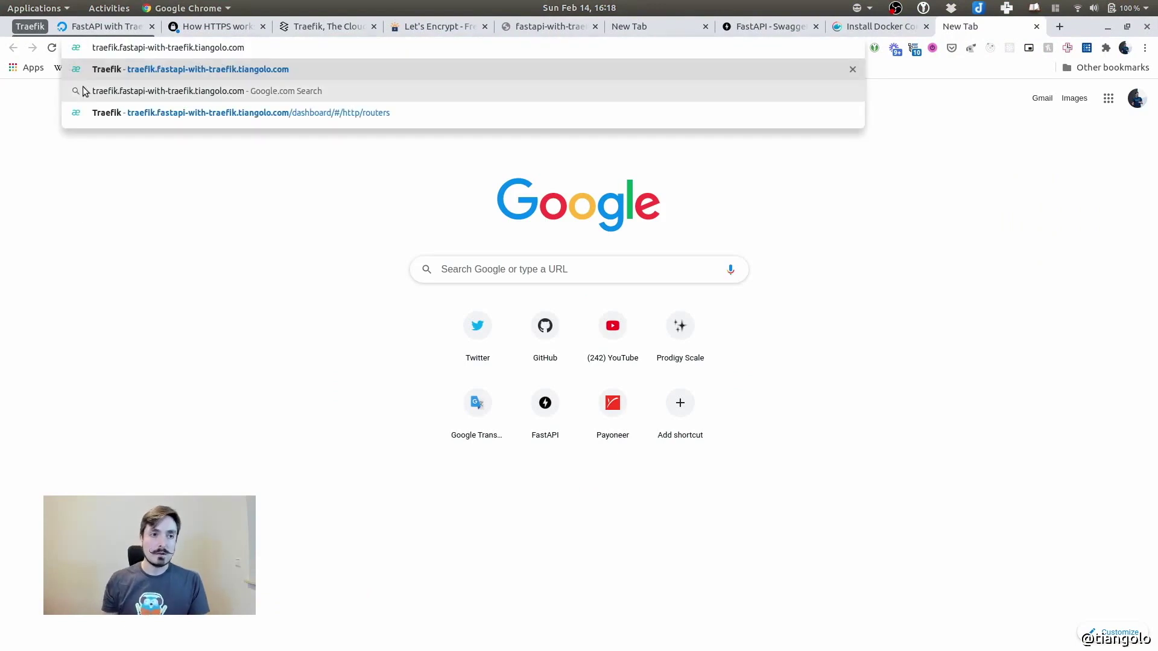
pyautogui.doubleClick(102, 47)
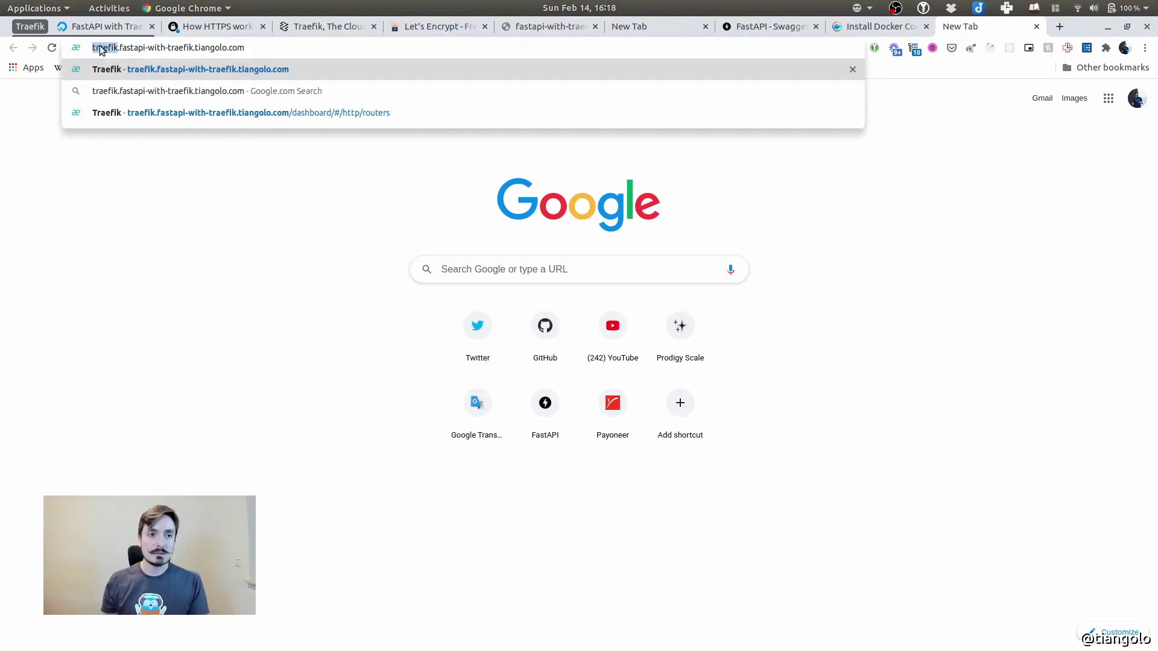
pyautogui.moveTo(119, 48); pyautogui.dragTo(245, 48)
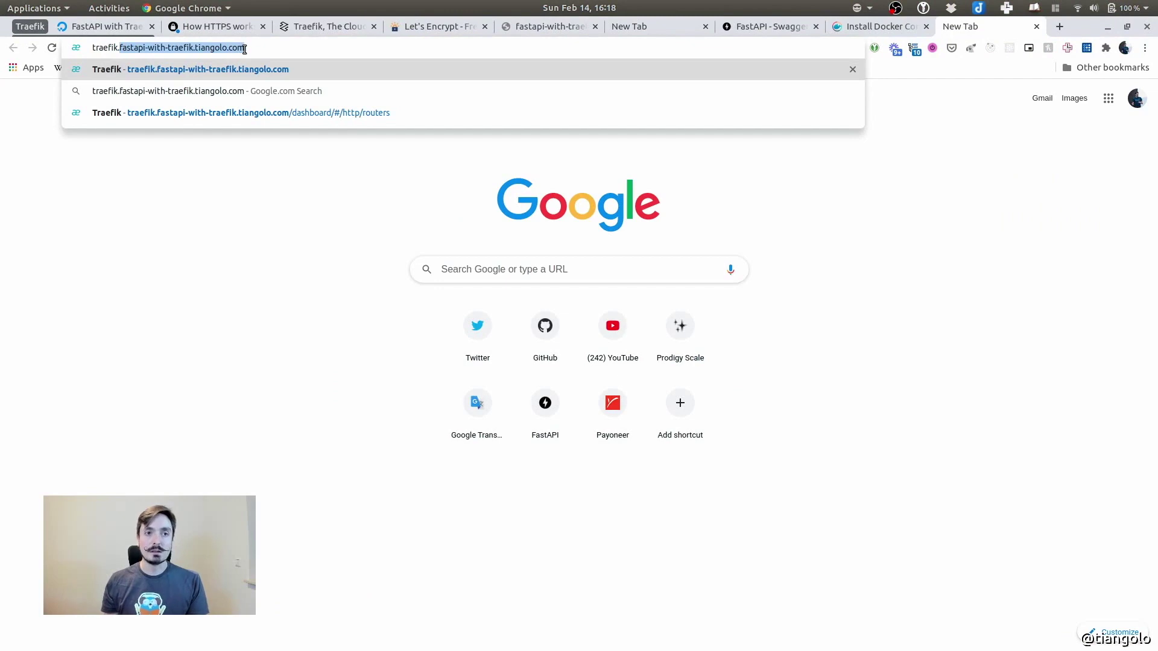
pyautogui.click(278, 47)
pyautogui.press('Return')
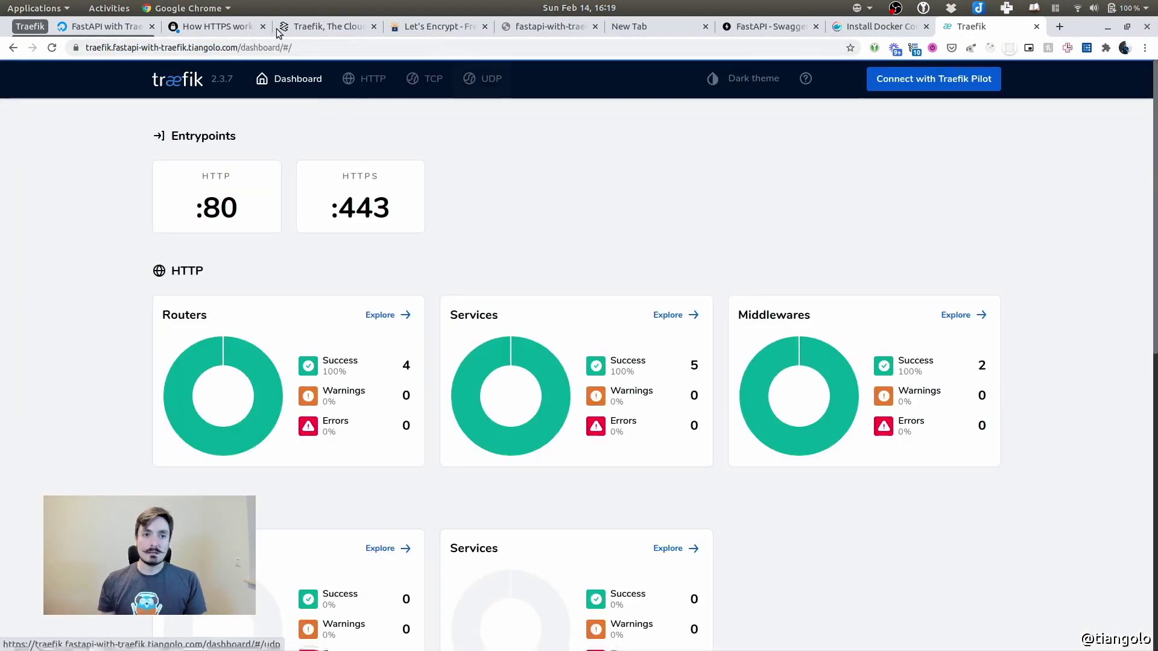
# Check the Let's Encrypt certificate and list the four HTTP routers
pyautogui.click(74, 49)
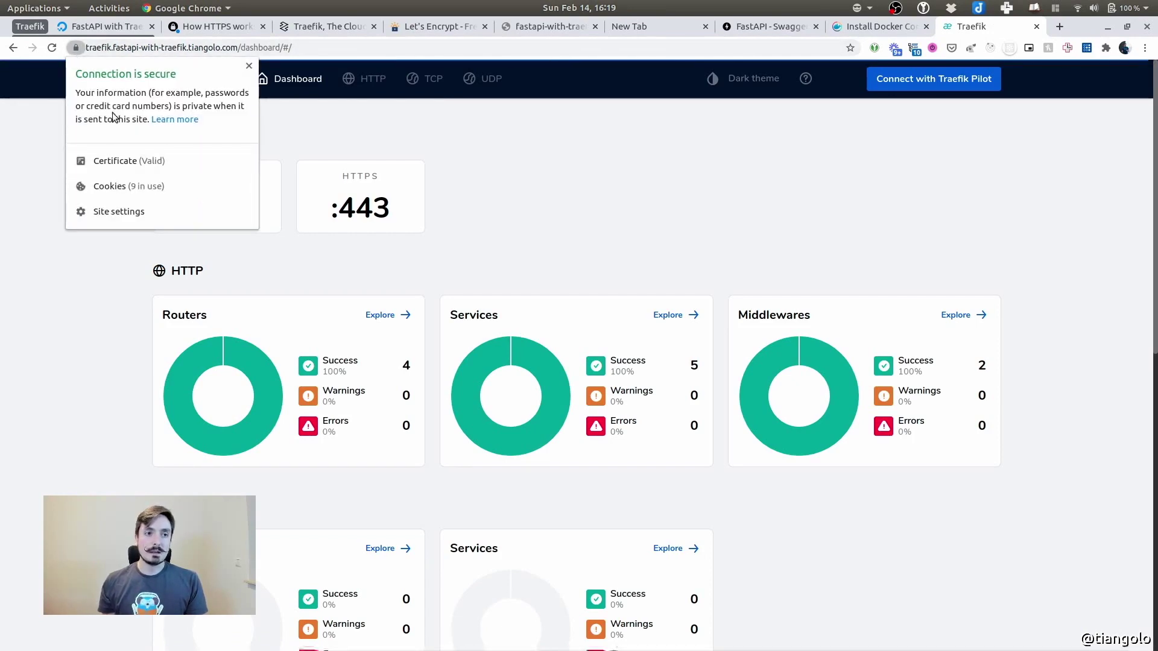
pyautogui.click(115, 161)
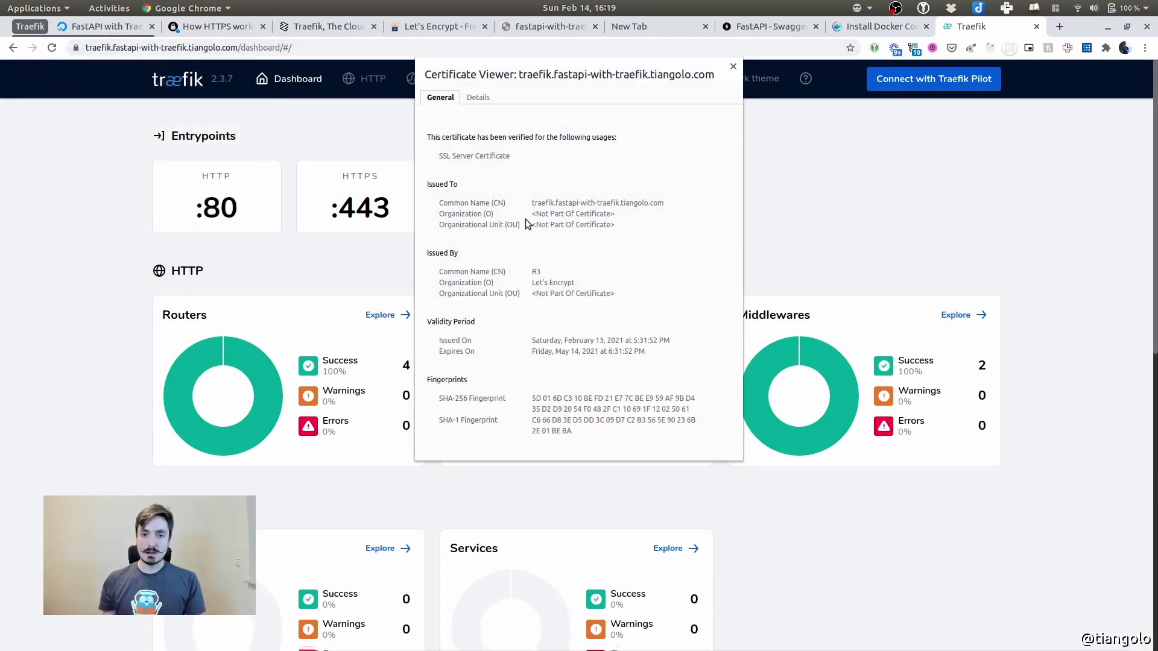
pyautogui.click(733, 66)
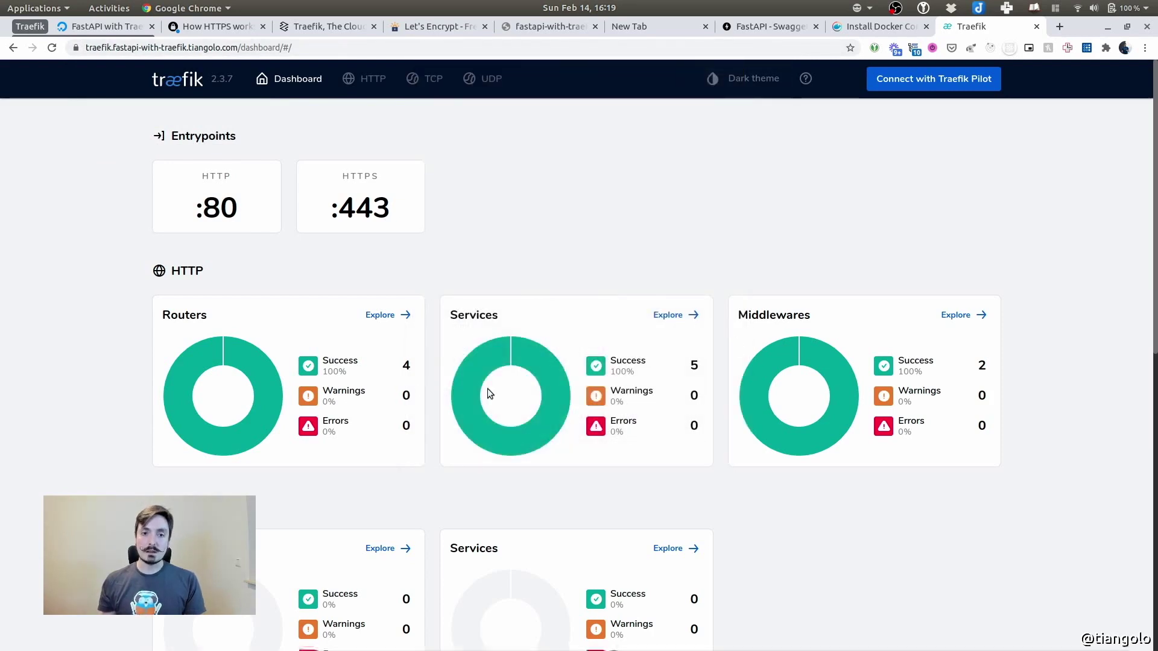
pyautogui.click(363, 76)
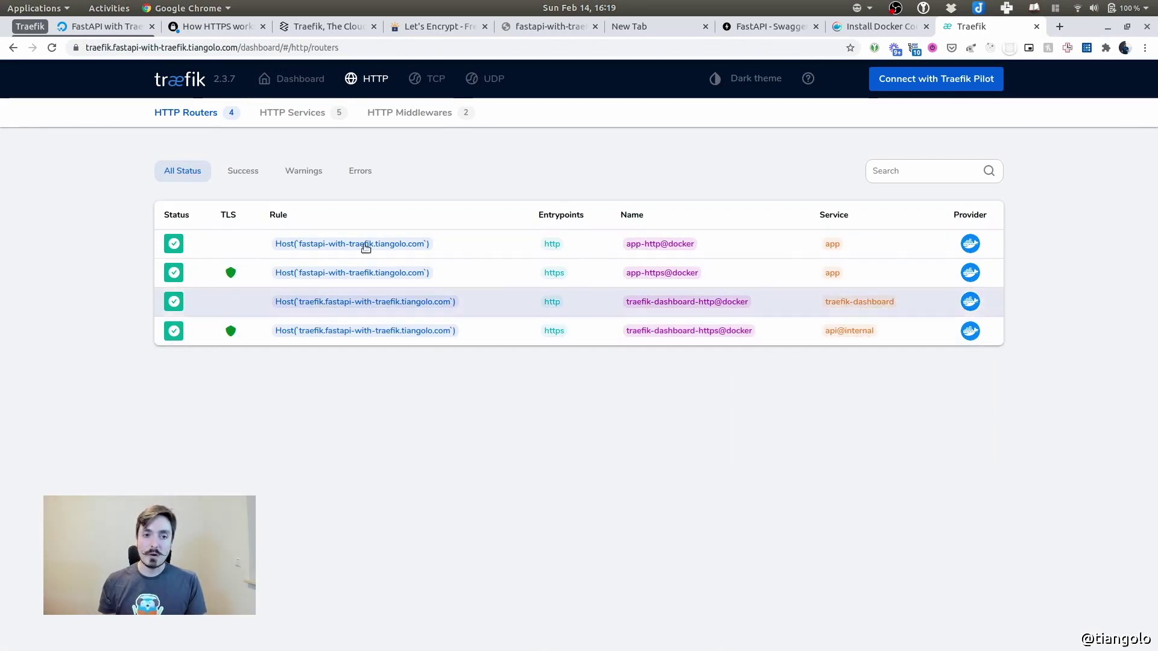
# Open a new incognito window from the browser menu
pyautogui.moveTo(239, 47); pyautogui.dragTo(67, 47)
pyautogui.hotkey('ctrl', 'c')
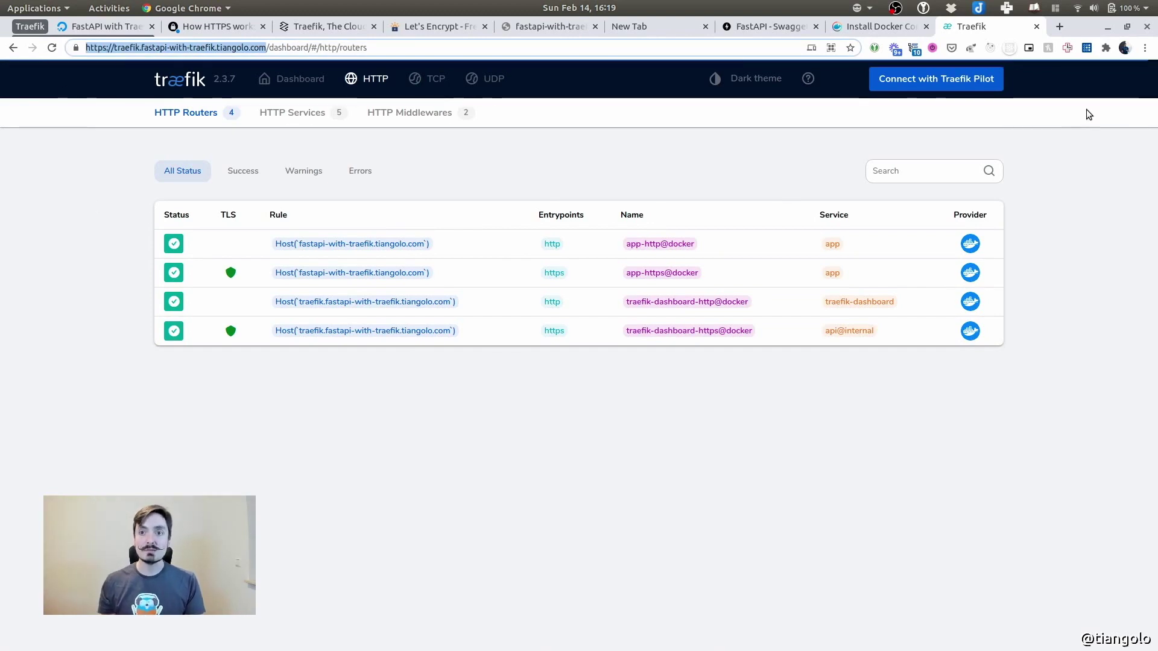
pyautogui.click(1153, 61)
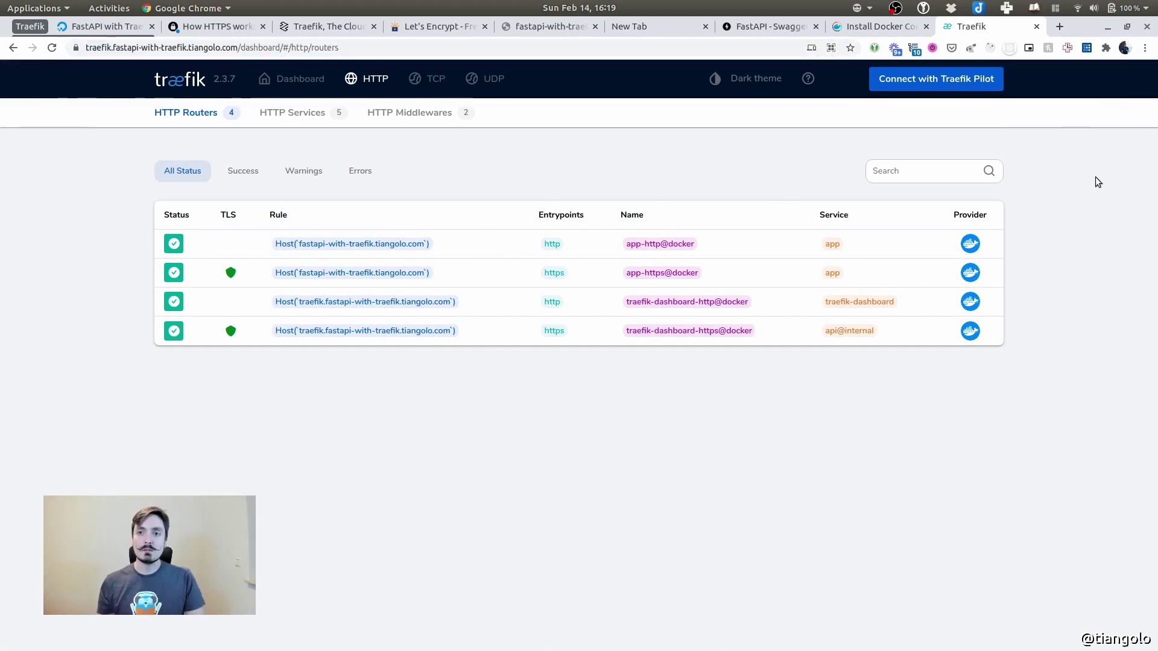
pyautogui.click(1144, 48)
pyautogui.click(1101, 94)
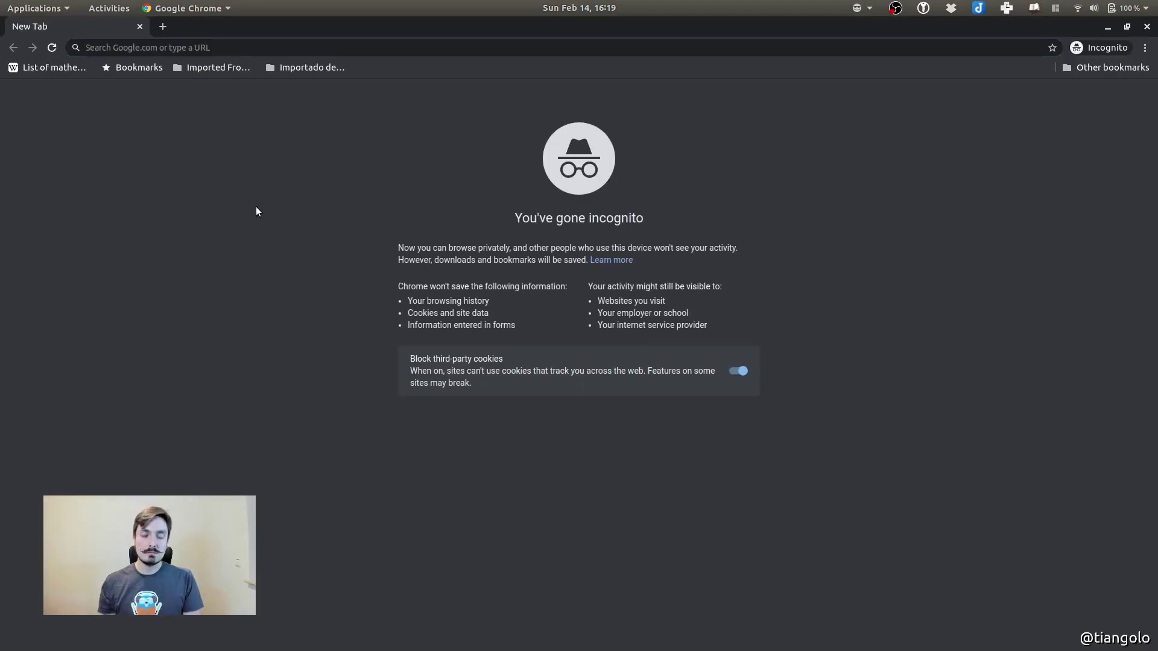
# Open the dashboard URL in the incognito window, sign in with the basic-auth credentials, then return to the editor
pyautogui.hotkey('ctrl', 'v')
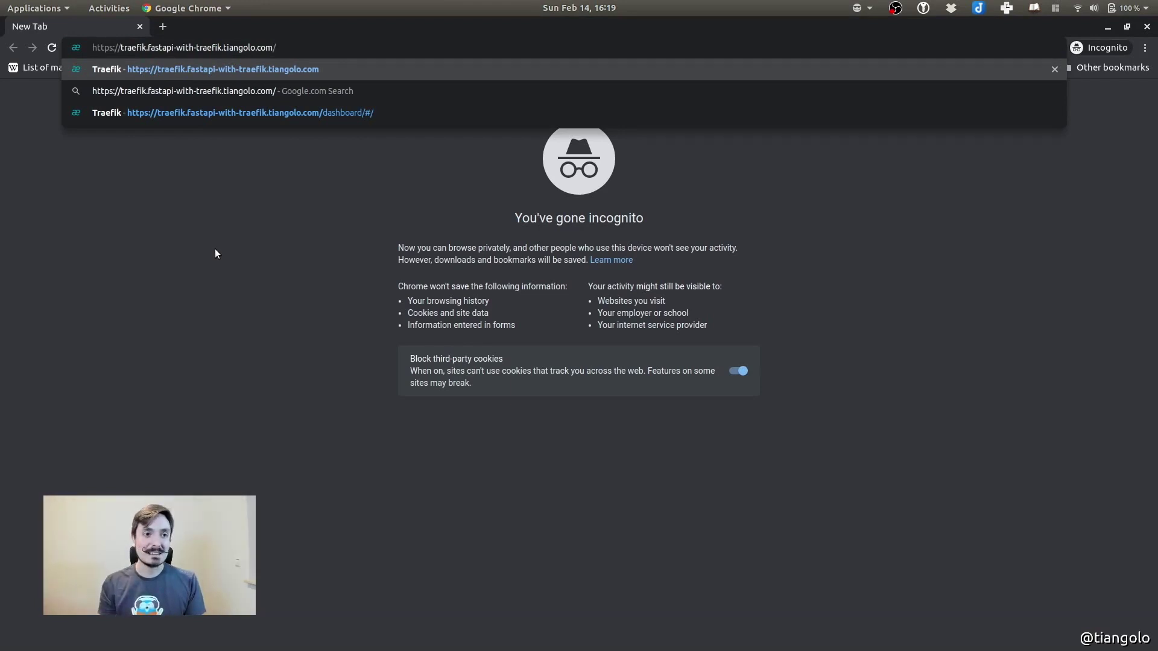
pyautogui.press('Return')
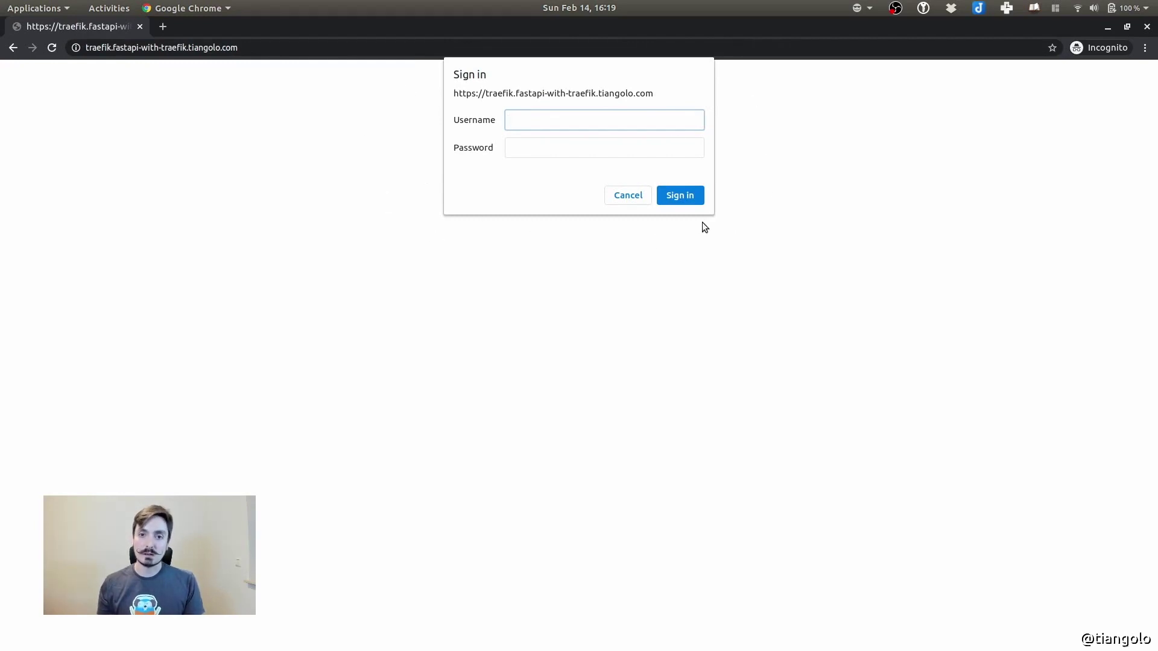
pyautogui.write('admin')
pyautogui.press('Tab')
pyautogui.write('c')
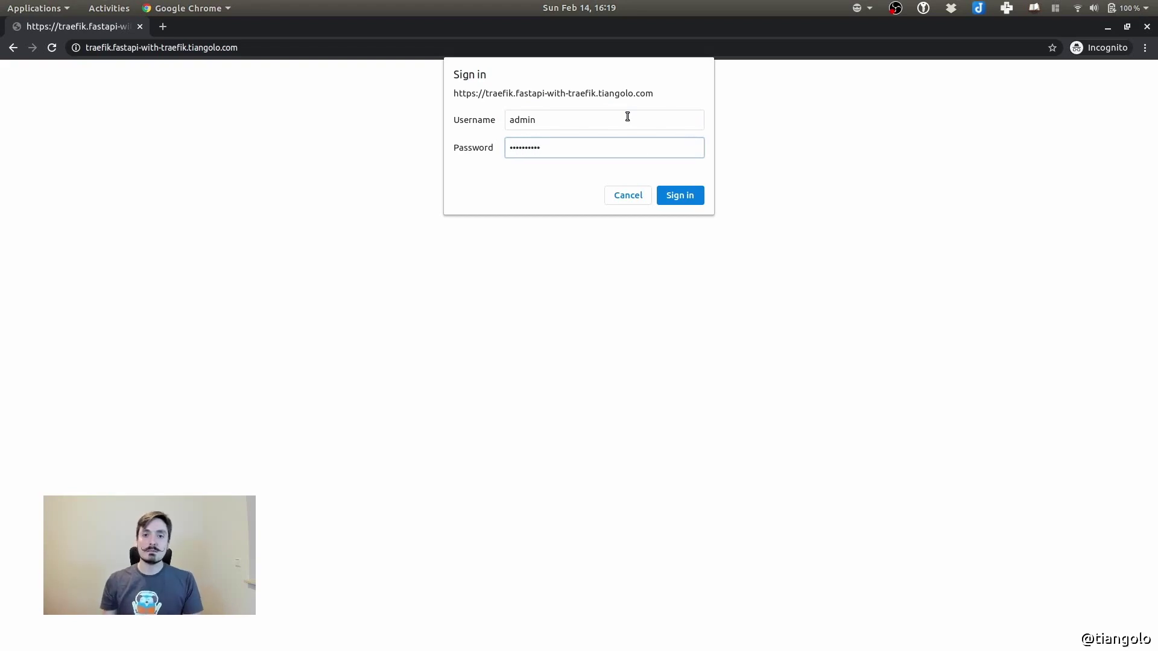
pyautogui.click(680, 195)
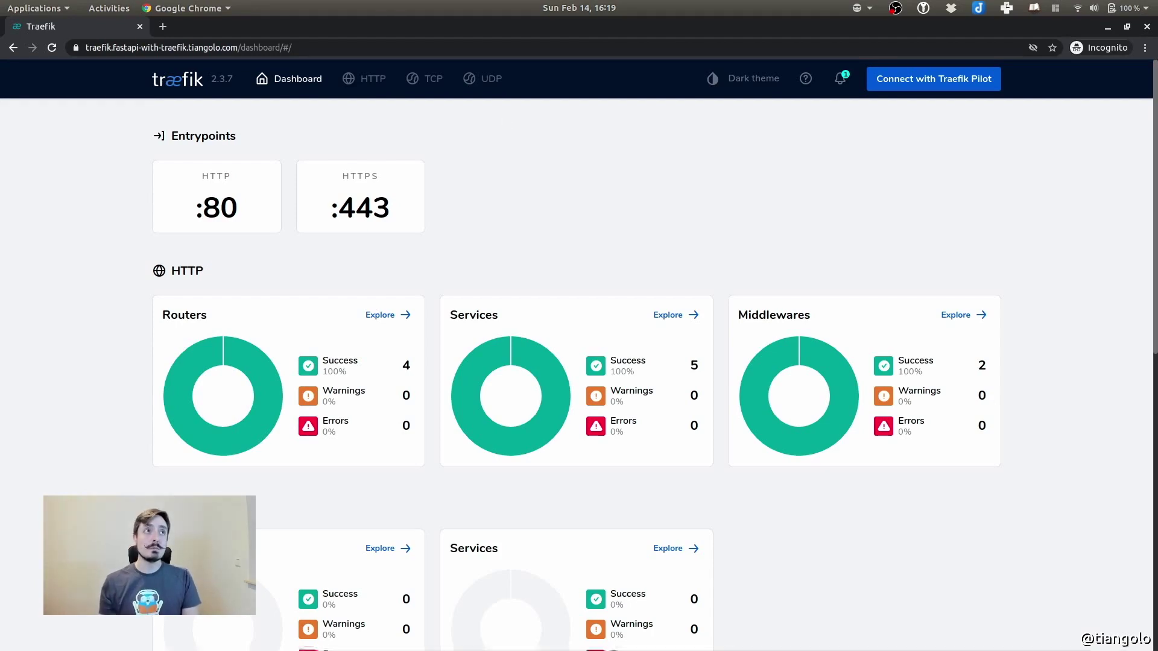
pyautogui.press('super')
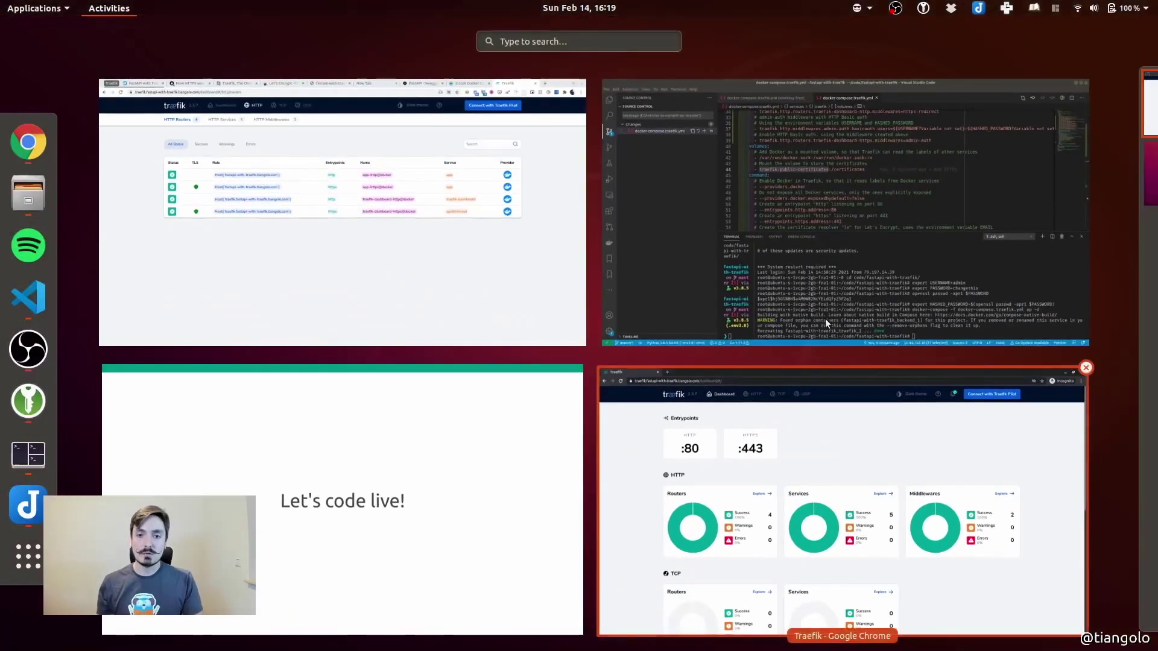
pyautogui.click(832, 298)
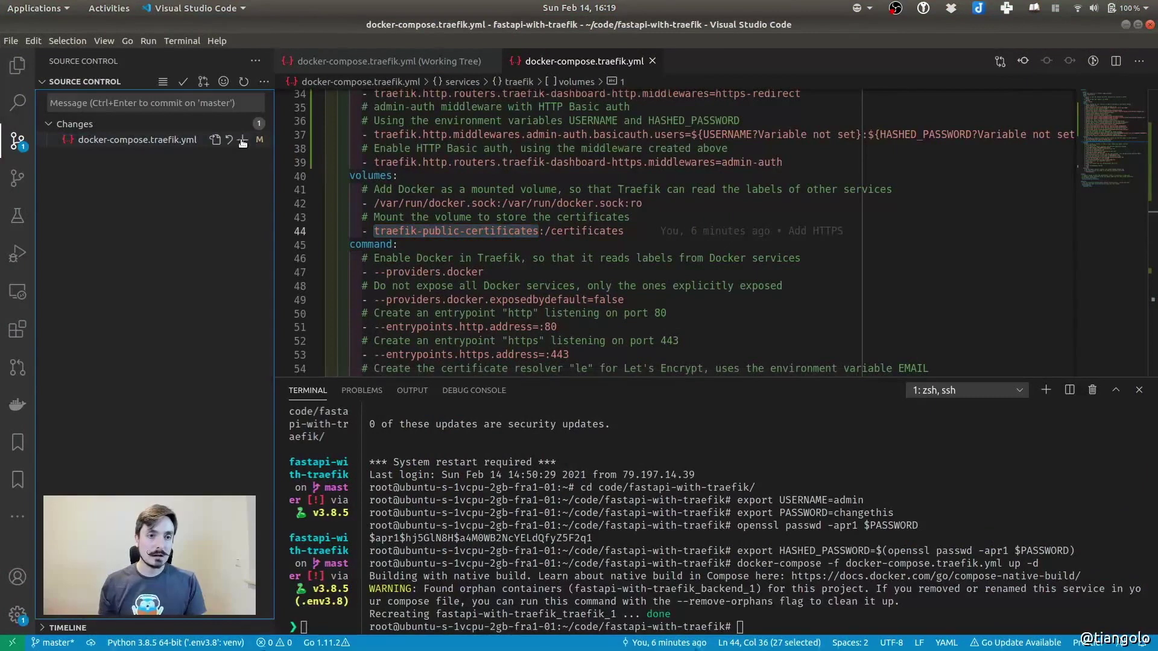
# Stage docker-compose.traefik.yml, commit it as 'Add dashboard', and close the open editors
pyautogui.click(243, 139)
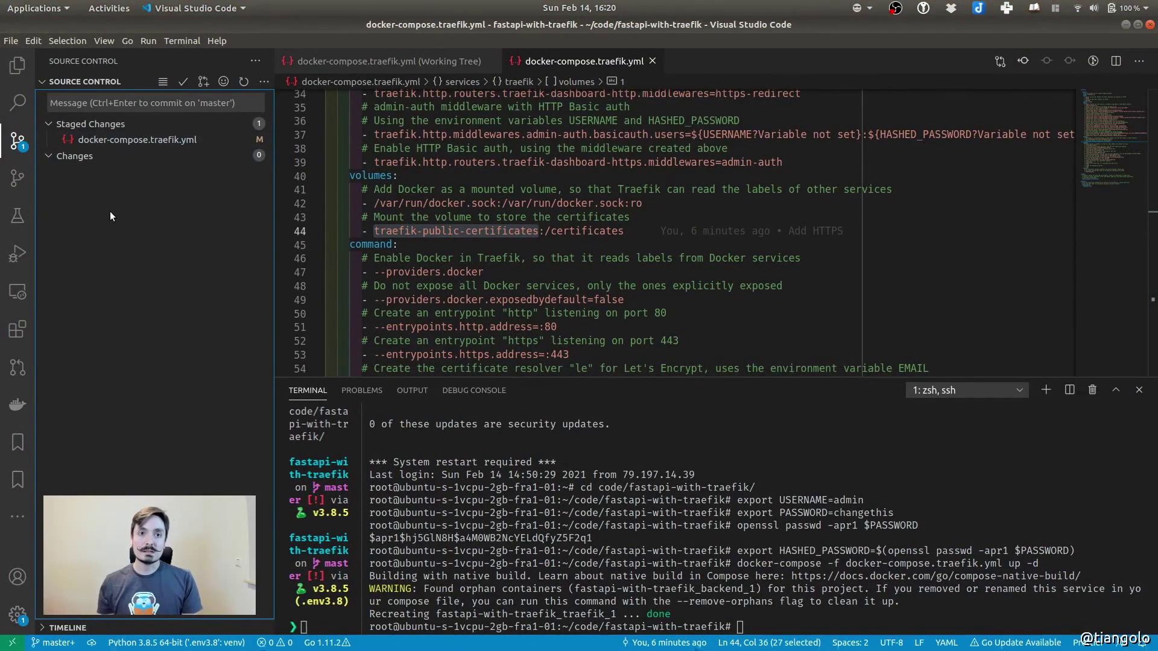
pyautogui.click(137, 103)
pyautogui.write('Ad')
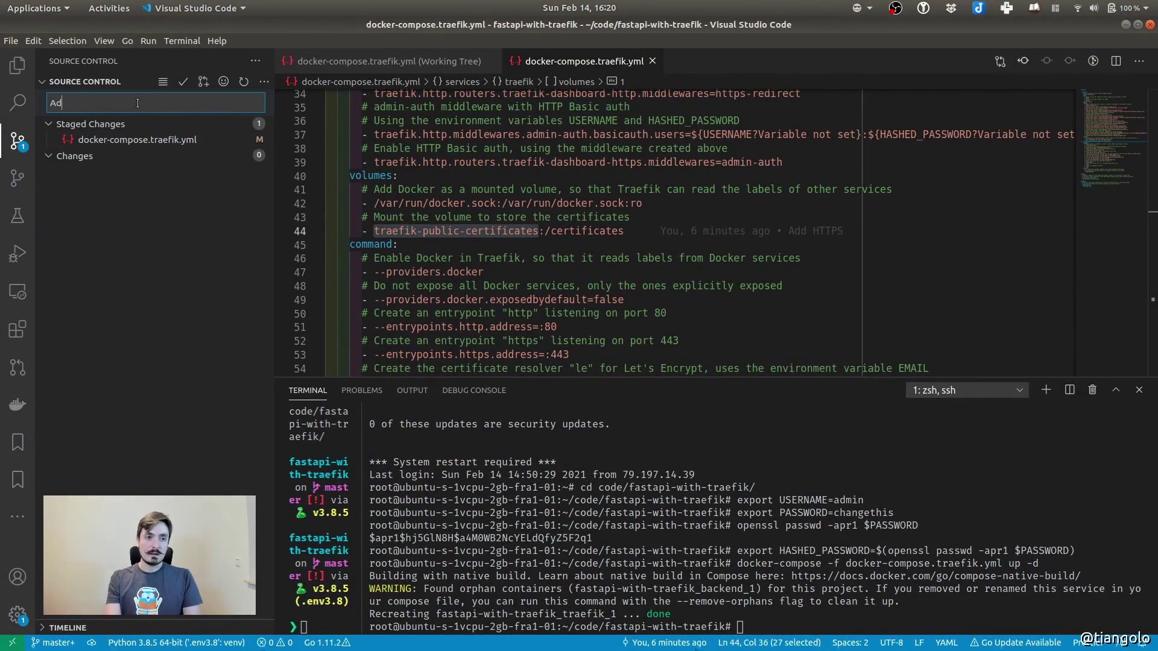
pyautogui.write('d dashboard')
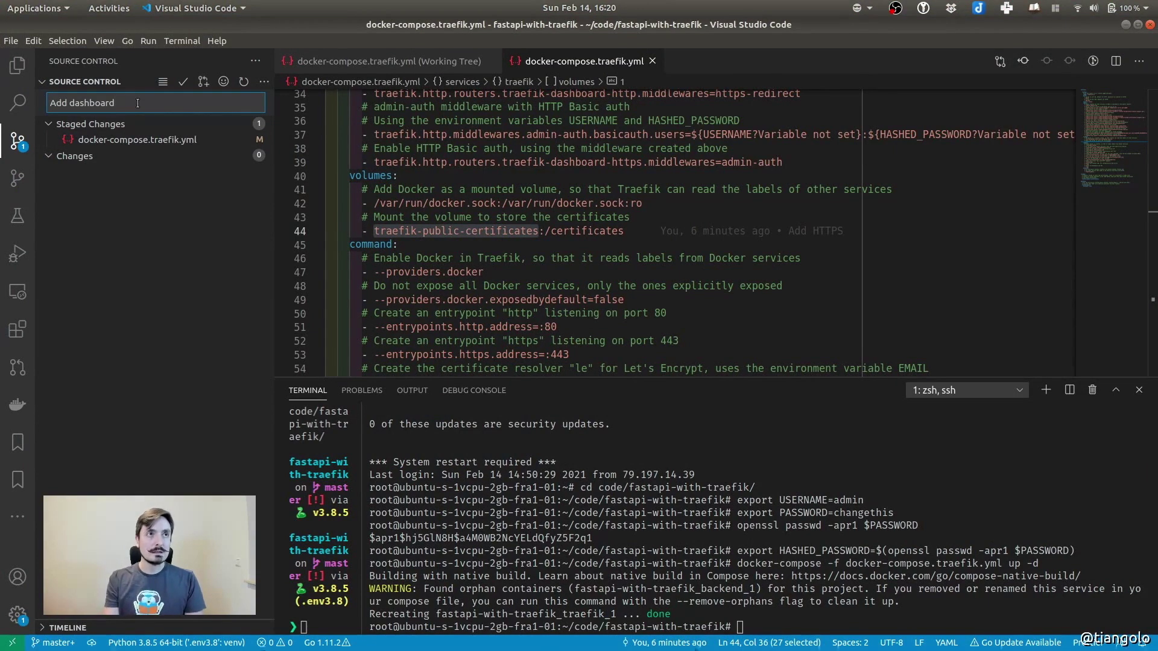
pyautogui.hotkey('ctrl', 'Return')
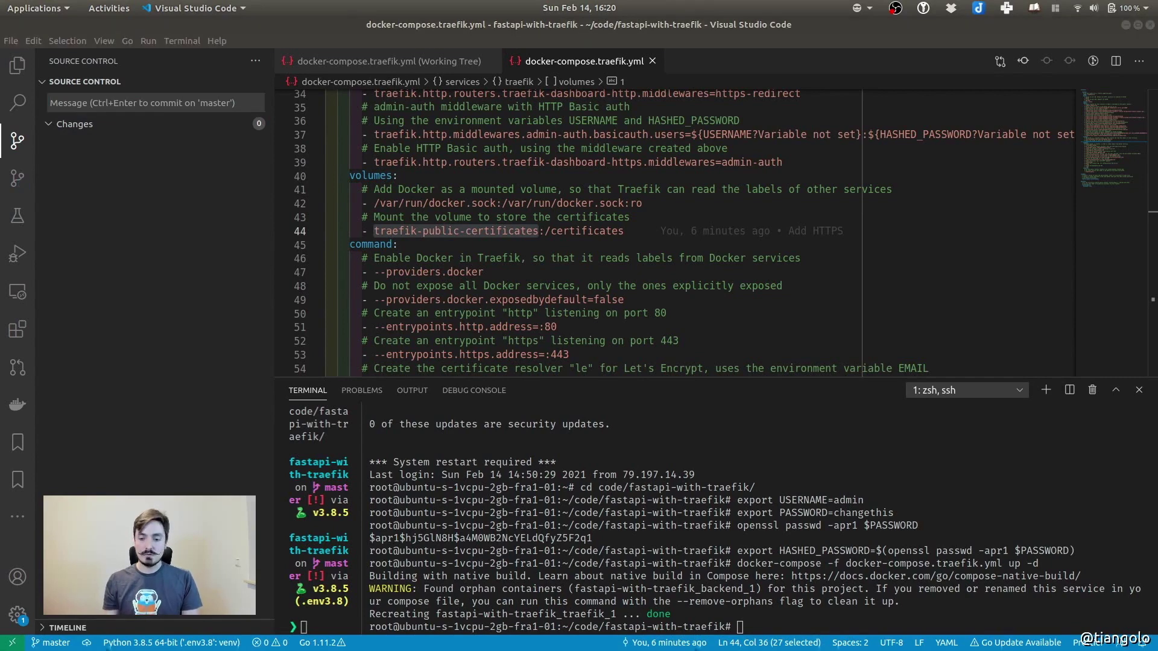
pyautogui.click(647, 249)
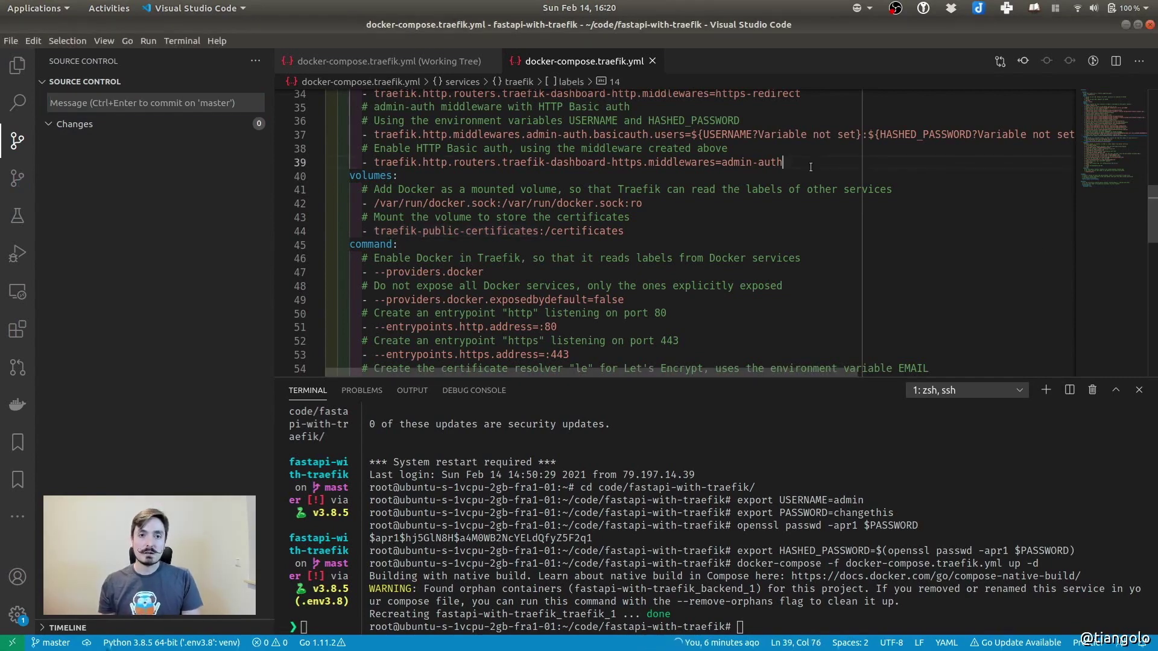
pyautogui.hotkey('ctrl', 'w')
pyautogui.hotkey('ctrl', 'w')
pyautogui.click(144, 251)
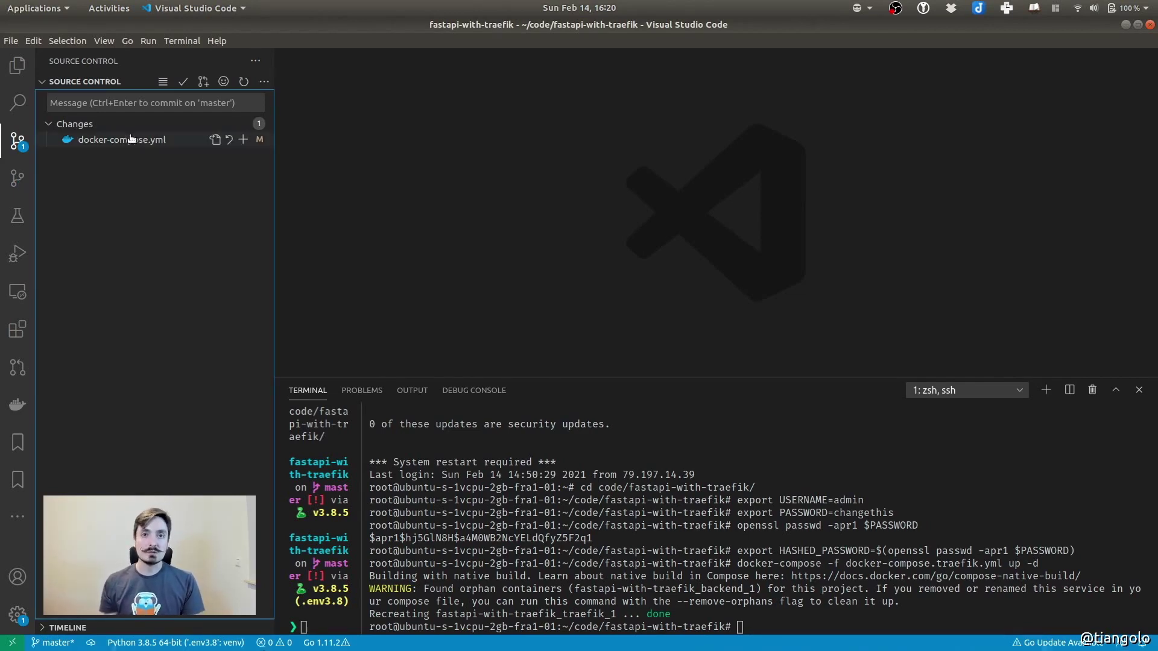
# Review the docker-compose.yml diff adding the admin-auth middleware on line 27
pyautogui.click(112, 140)
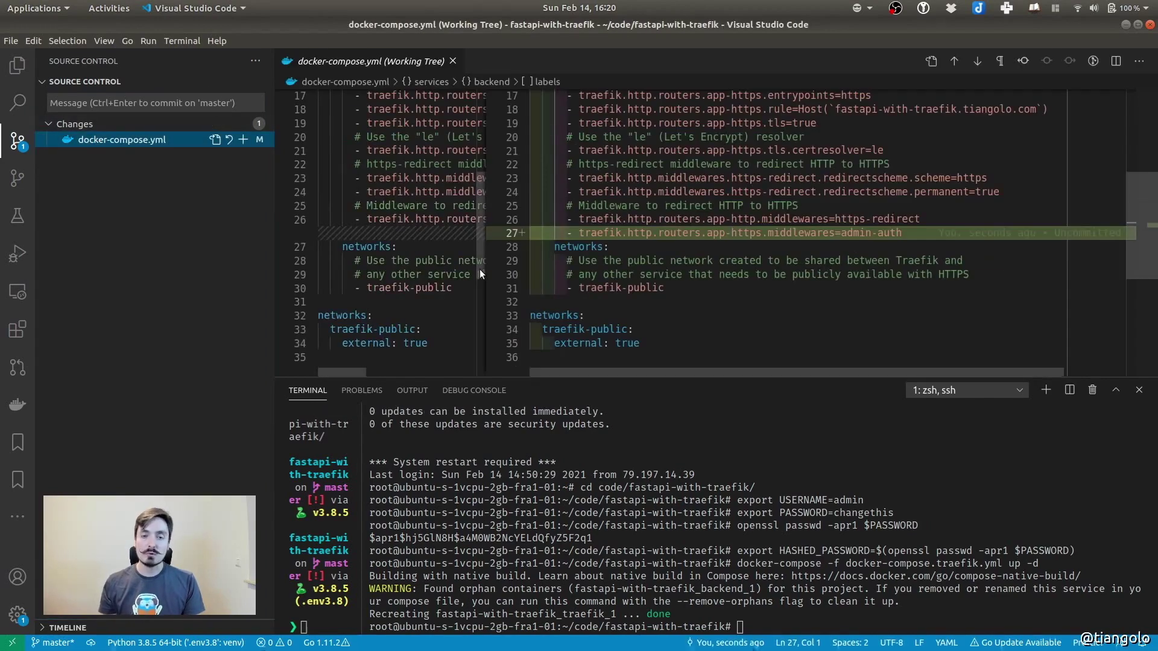
pyautogui.click(621, 232)
pyautogui.moveTo(571, 232); pyautogui.dragTo(905, 233)
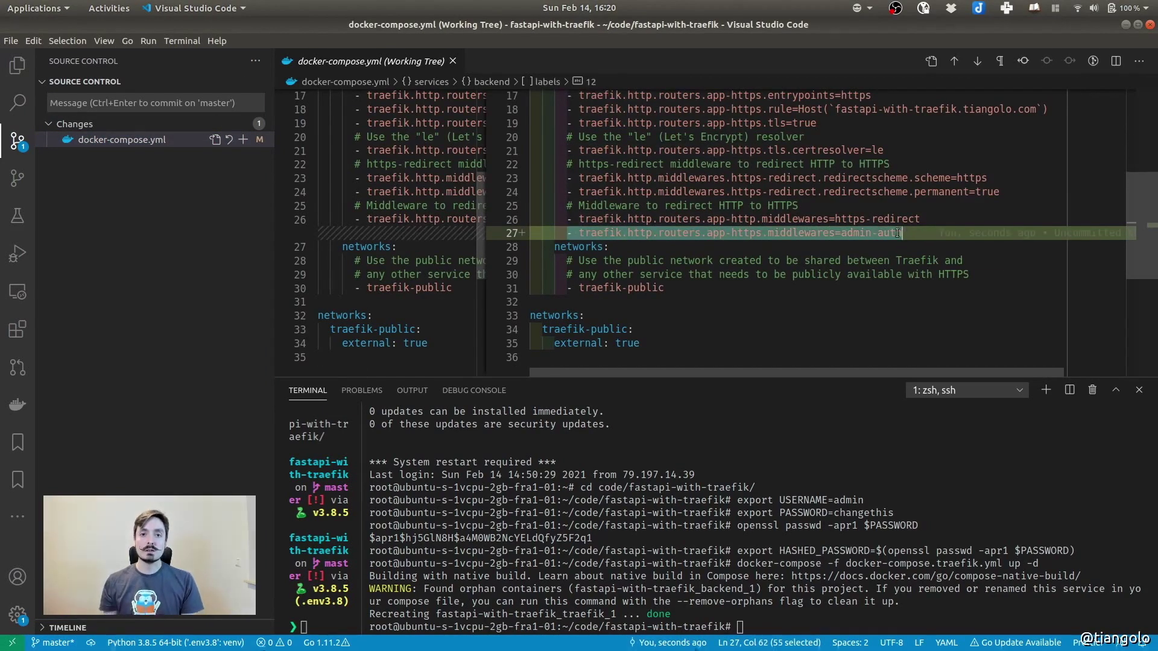
# Rsync the project to the server, redeploy with docker-compose -f docker-compose.yml up -d, then switch to Chrome
pyautogui.moveTo(363, 501); pyautogui.dragTo(567, 500)
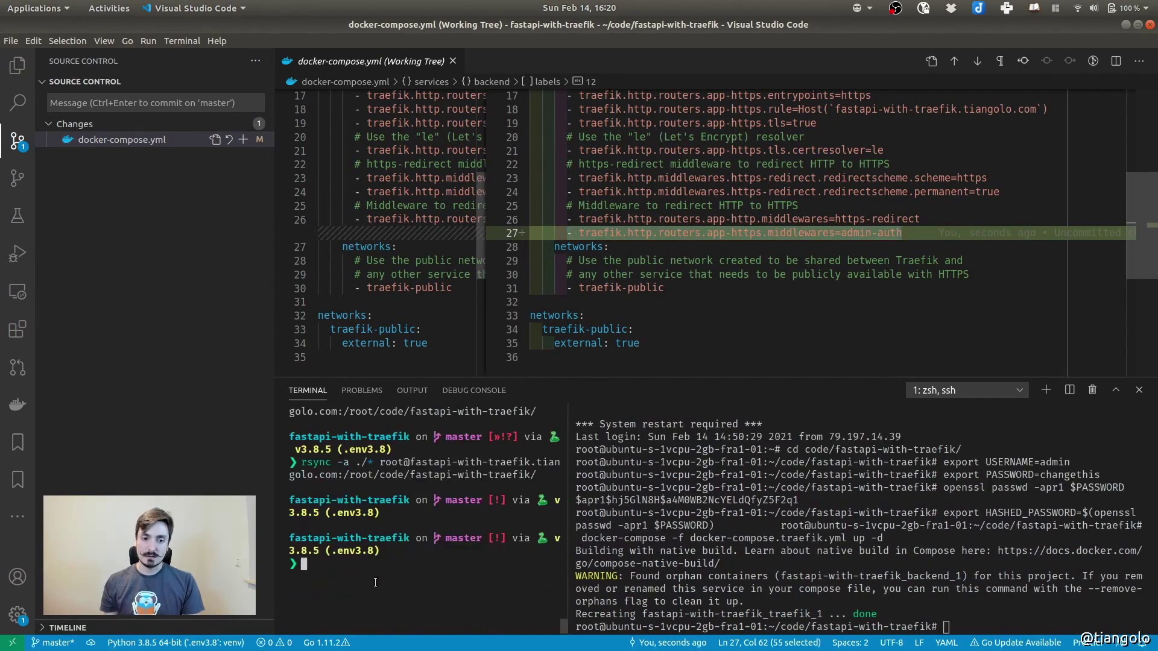
pyautogui.press('Up')
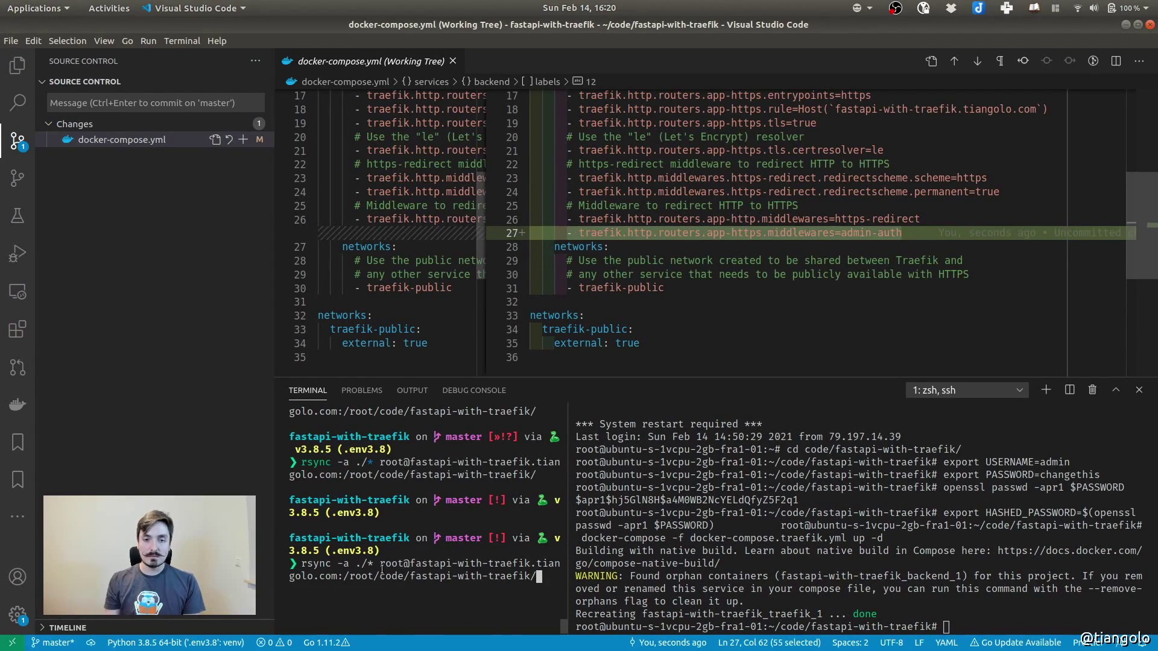
pyautogui.press('Return')
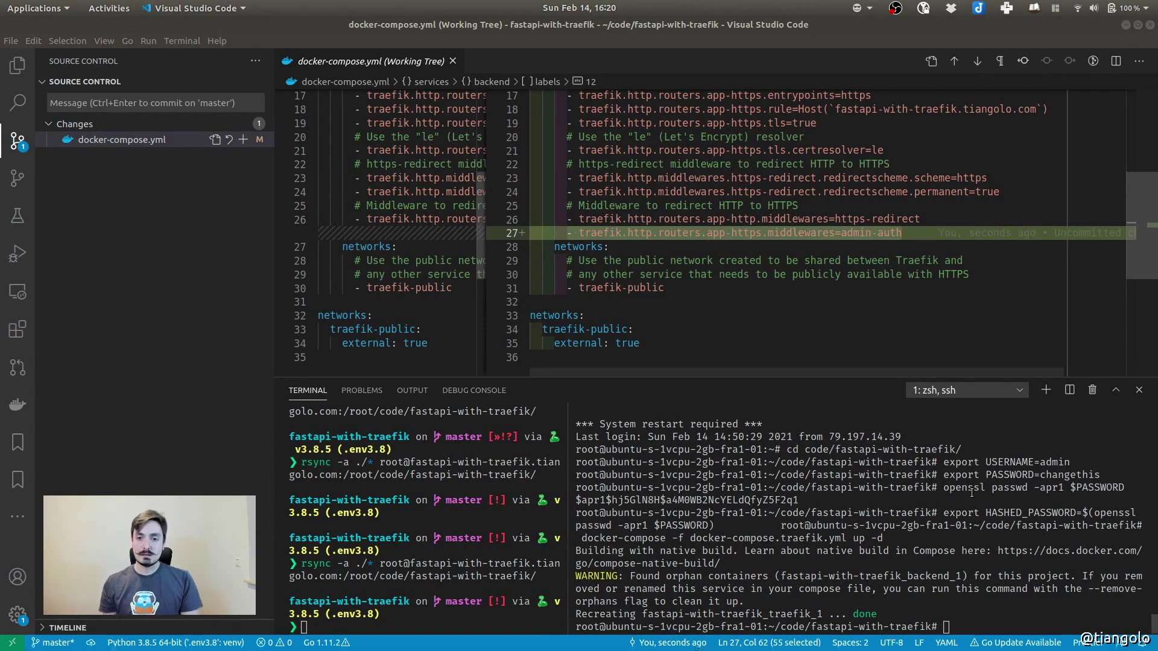
pyautogui.click(928, 532)
pyautogui.write('docker-compose -f docker-compose.yml up -d')
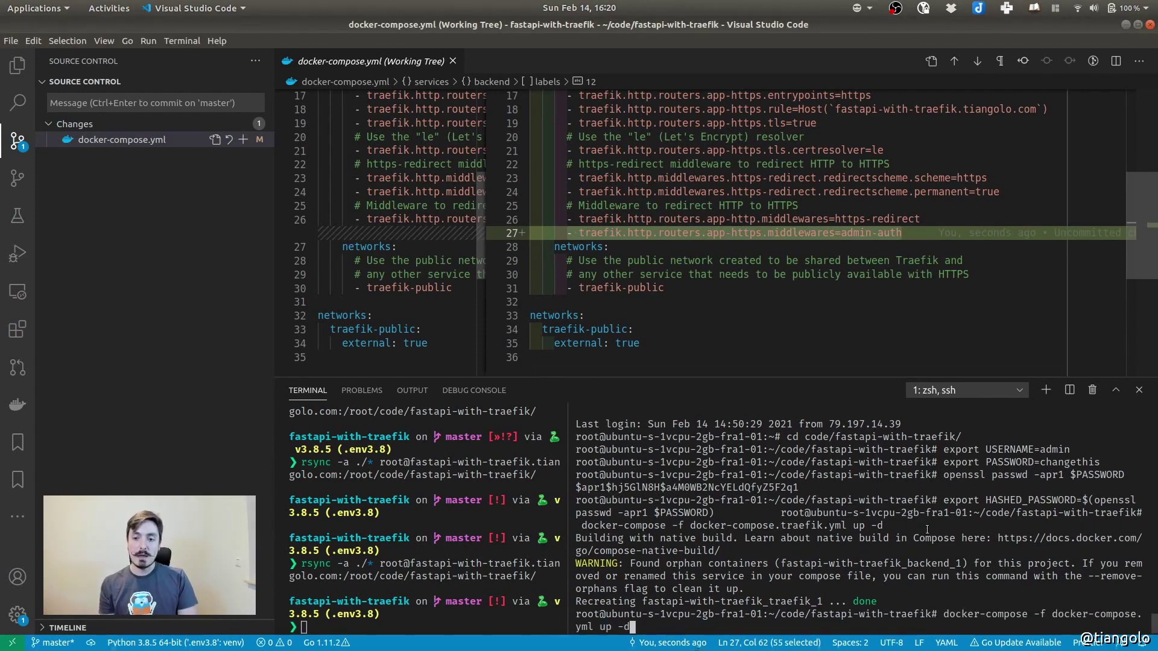
pyautogui.press('Return')
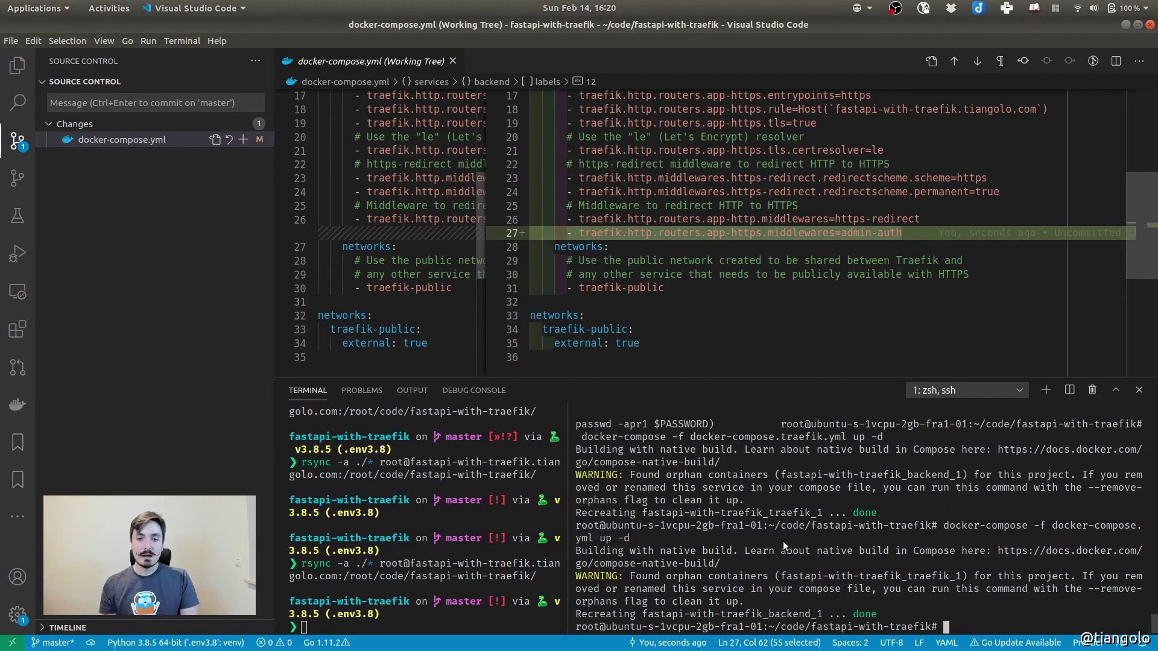
pyautogui.press('super')
pyautogui.click(737, 457)
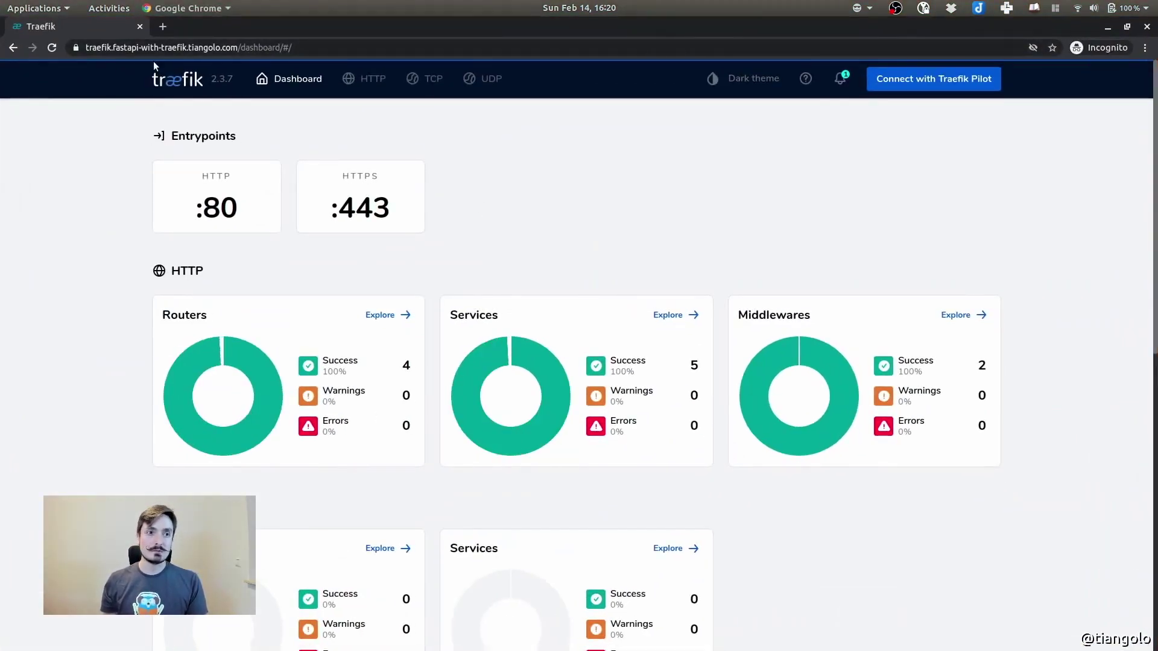
# Load fastapi-with-traefik.tiangolo.com, sign in with the basic-auth credentials, and check the Hello World message
pyautogui.click(162, 27)
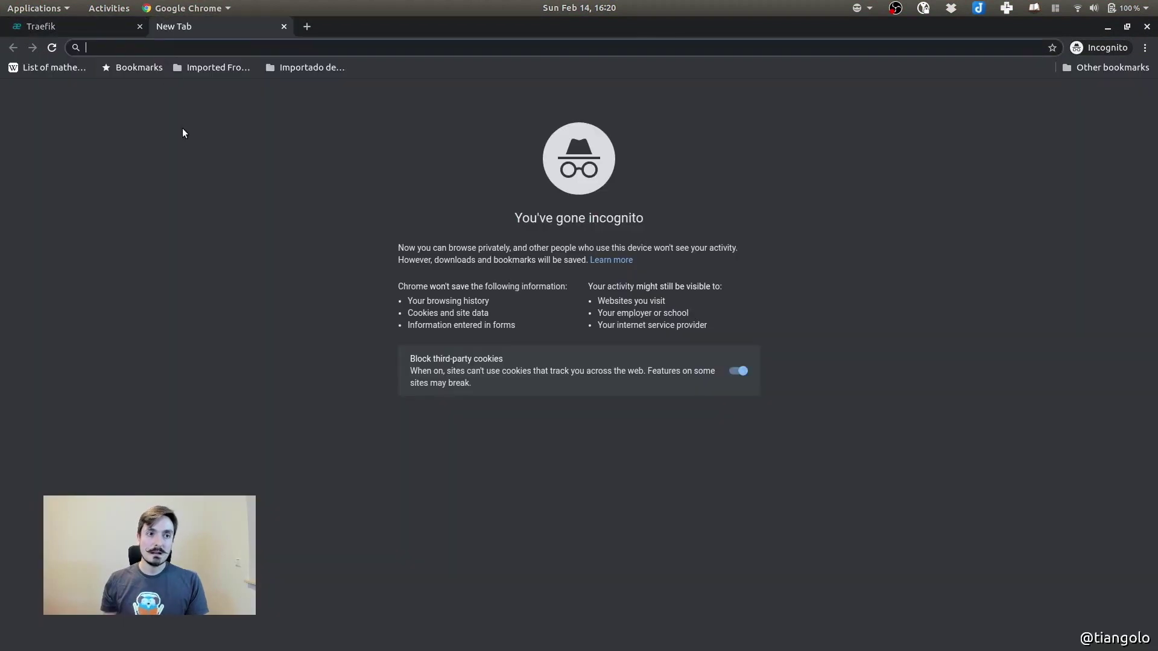
pyautogui.write('fastapi-wi')
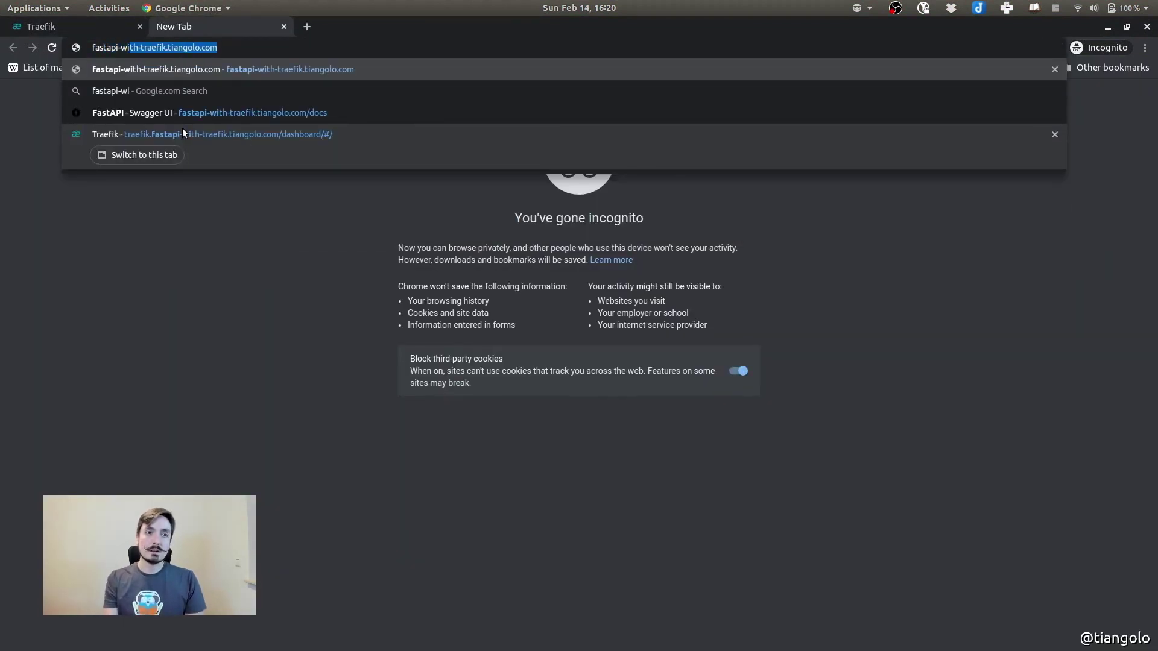
pyautogui.press('Return')
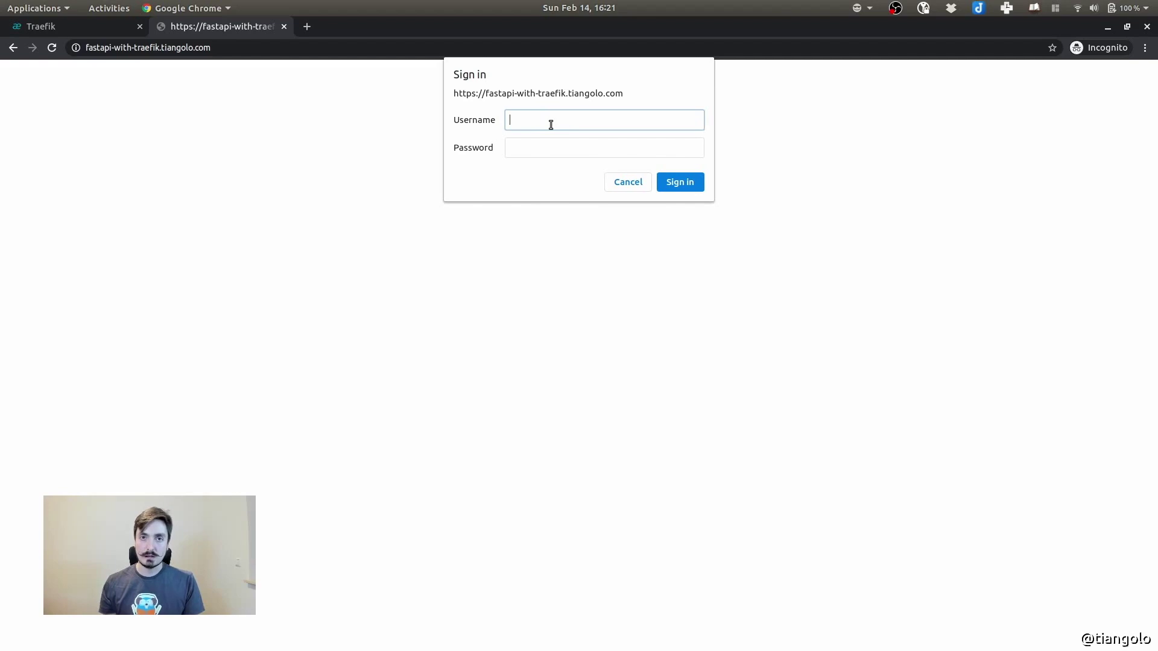
pyautogui.press('Tab')
pyautogui.write('cha')
pyautogui.press('Return')
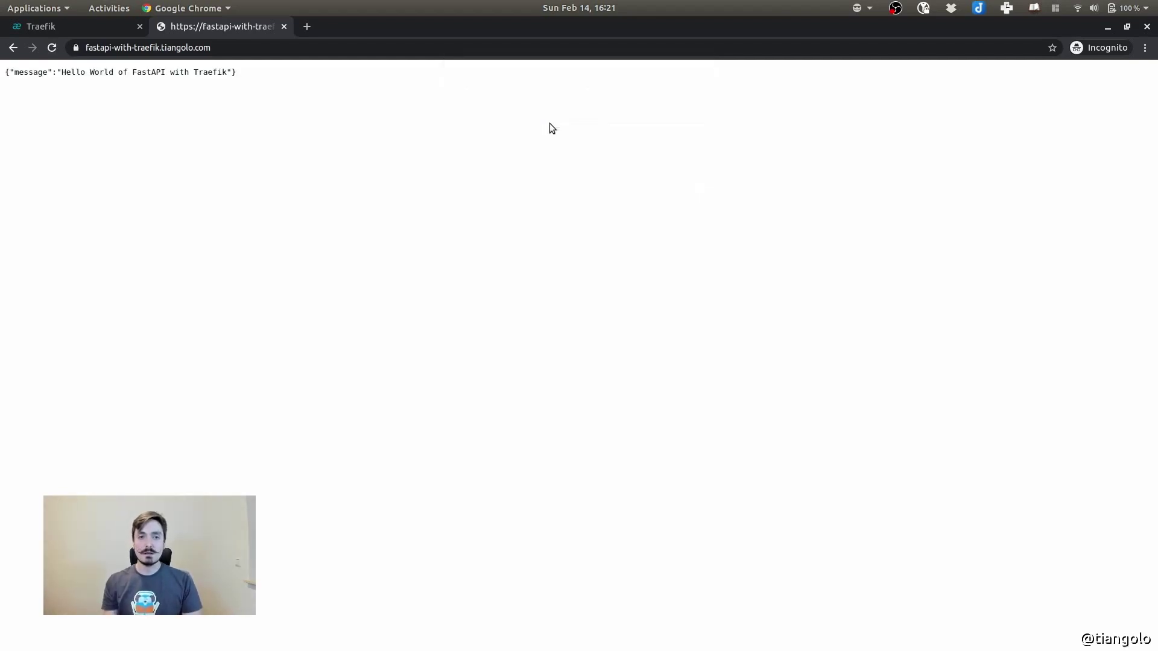
pyautogui.moveTo(5, 74); pyautogui.dragTo(278, 94)
# Open the site's /docs page and expand the GET / Read Main endpoint to see its 200 response
pyautogui.hotkey('ctrl', 'l')
pyautogui.press('End')
pyautogui.write('/docs')
pyautogui.press('Return')
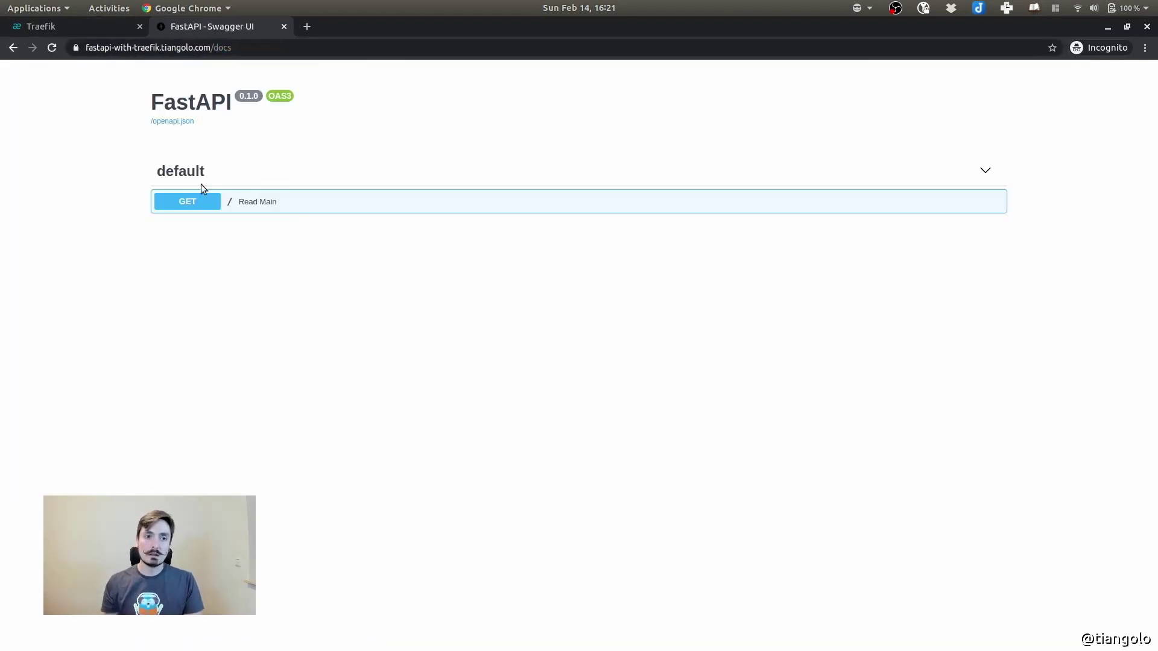
pyautogui.click(285, 208)
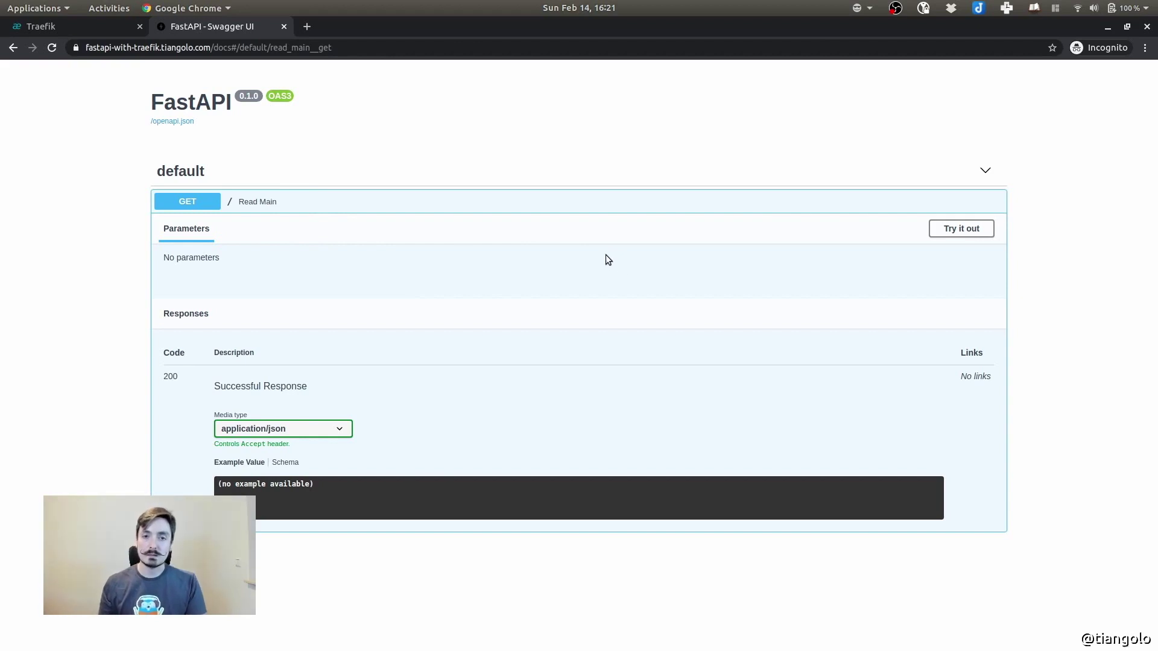
pyautogui.click(564, 208)
pyautogui.click(567, 211)
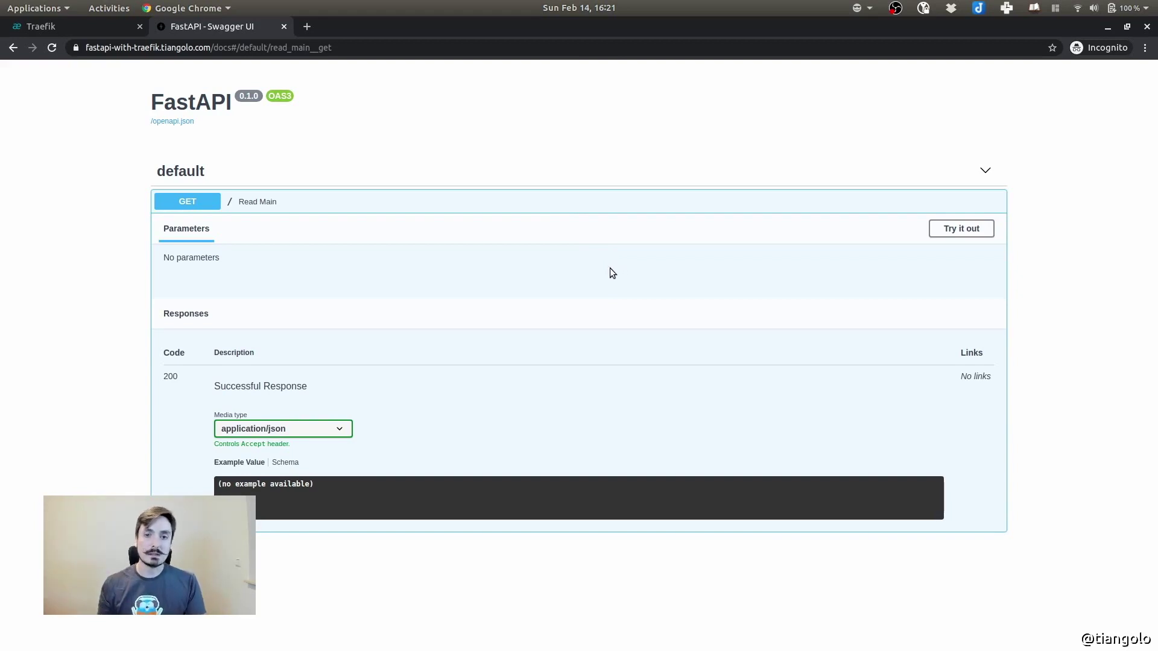
pyautogui.click(569, 211)
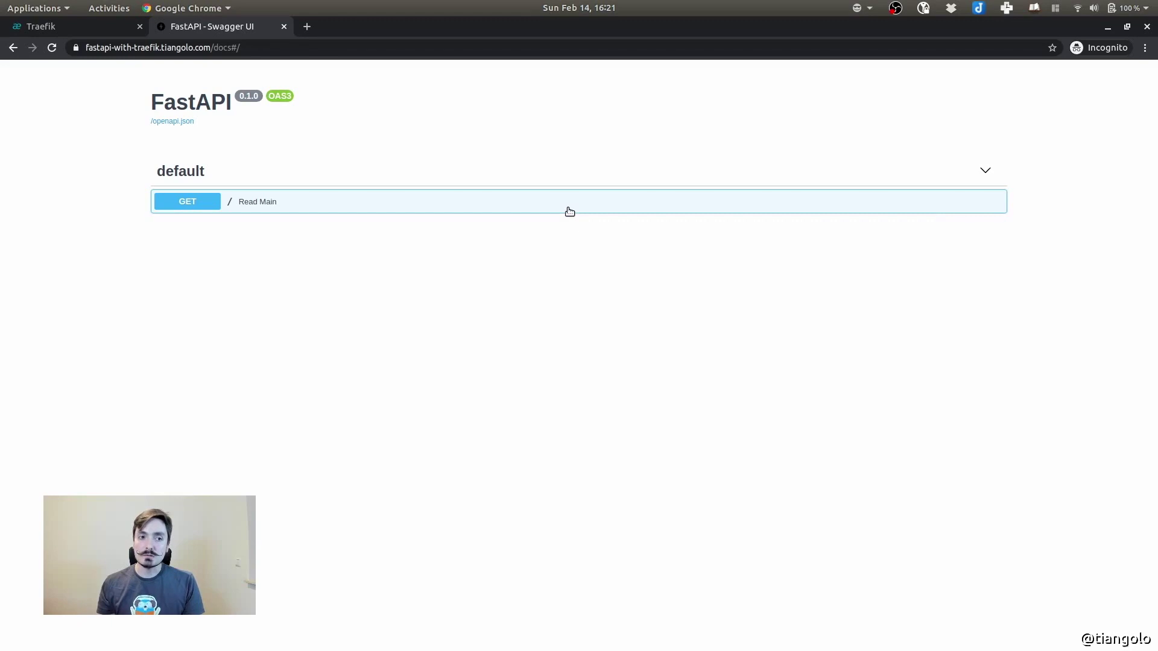
pyautogui.click(569, 211)
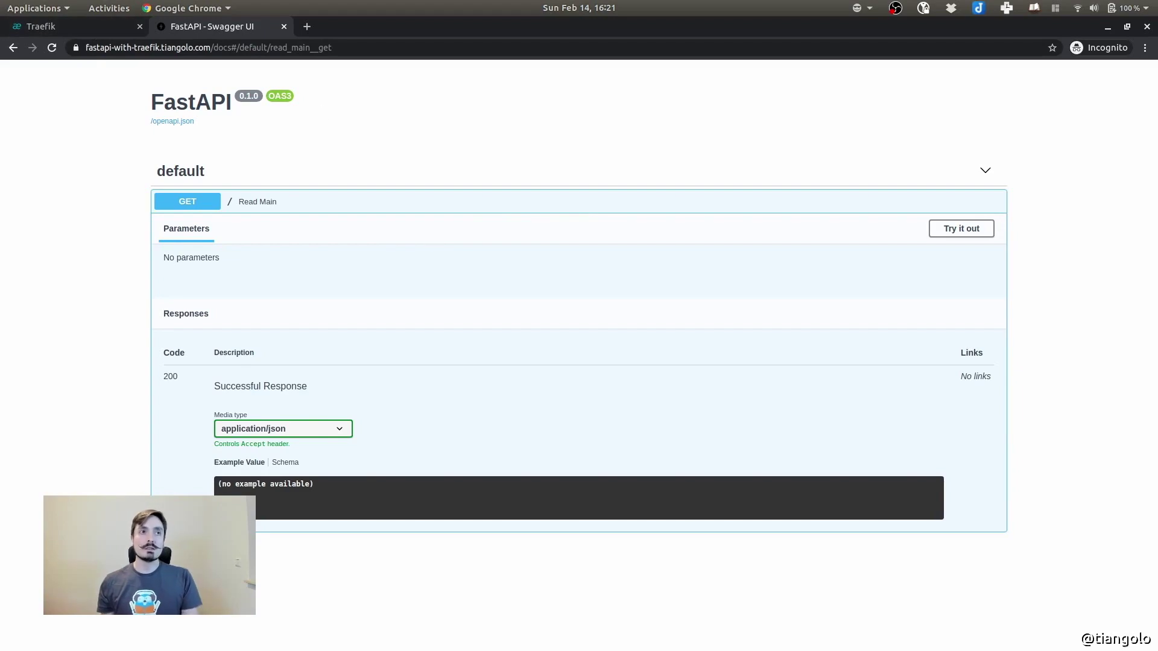
pyautogui.press('super')
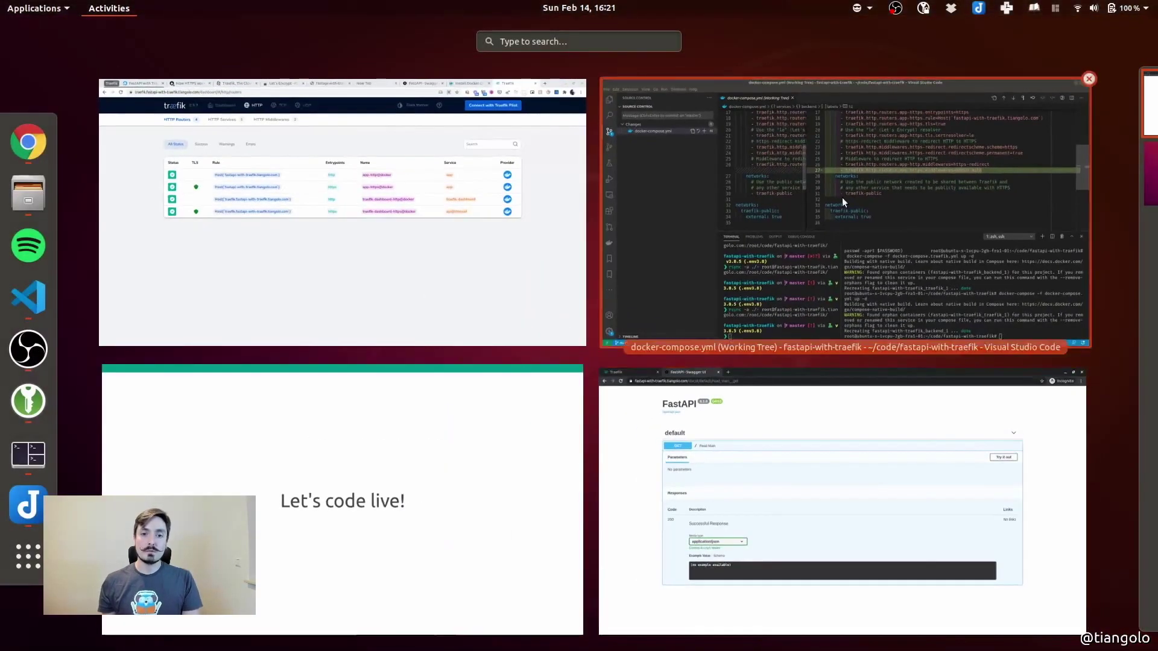
pyautogui.click(841, 197)
# Stage docker-compose.yml and commit it with the message 'Basic auth'
pyautogui.click(243, 142)
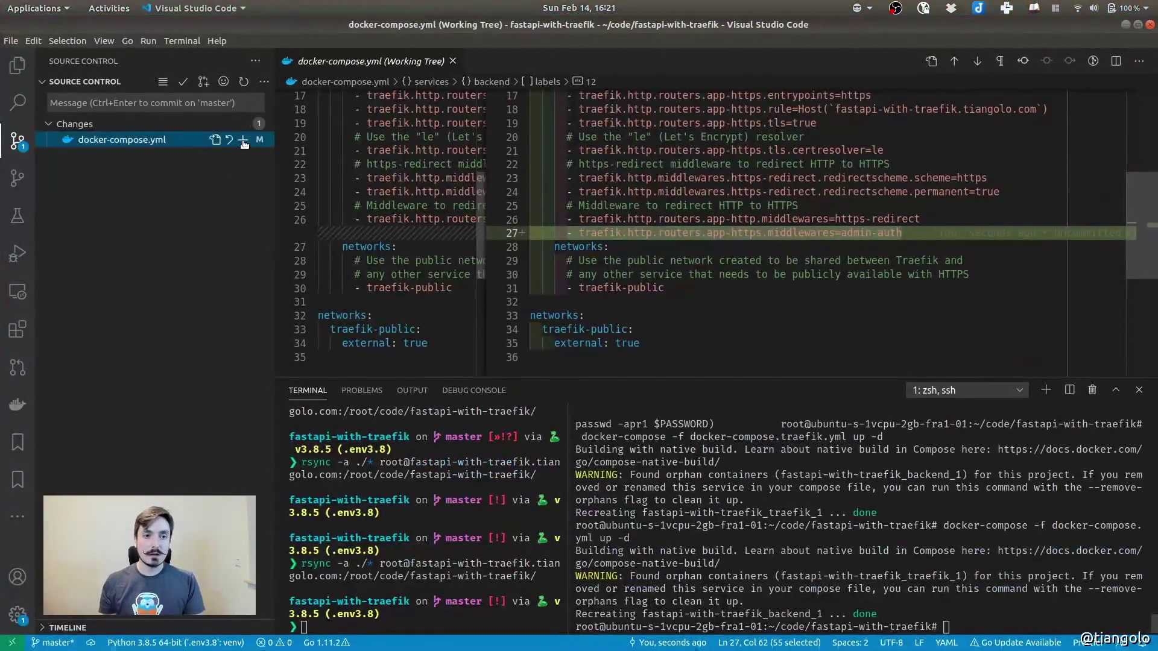
pyautogui.click(137, 112)
pyautogui.write('Basic auth')
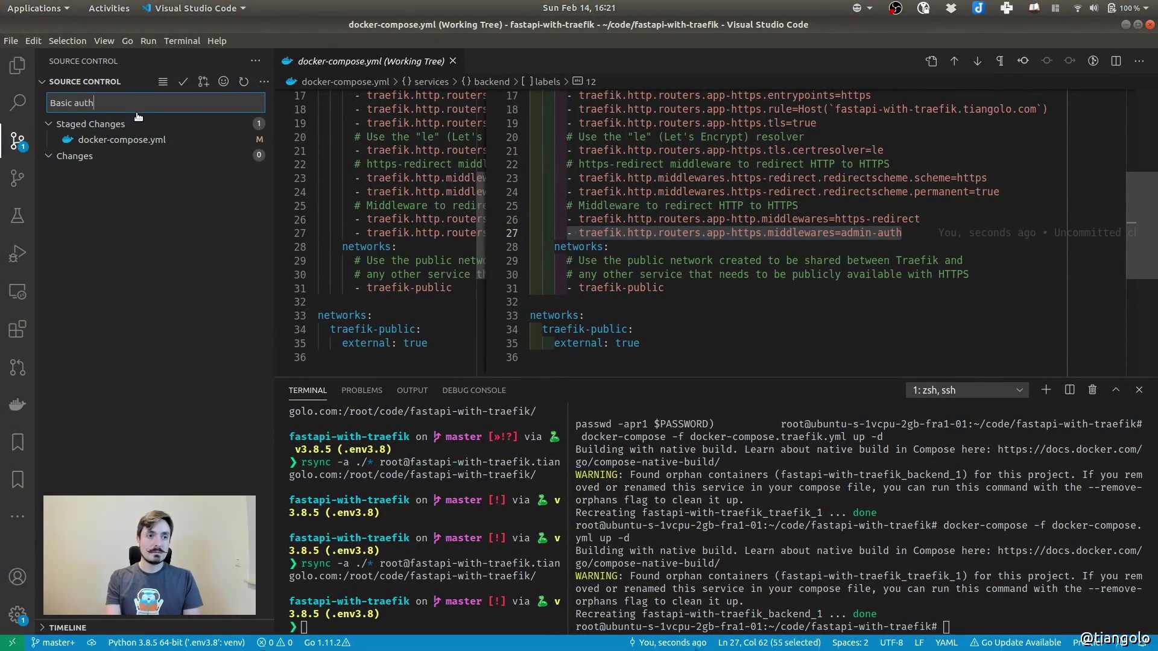
pyautogui.hotkey('ctrl', 'Return')
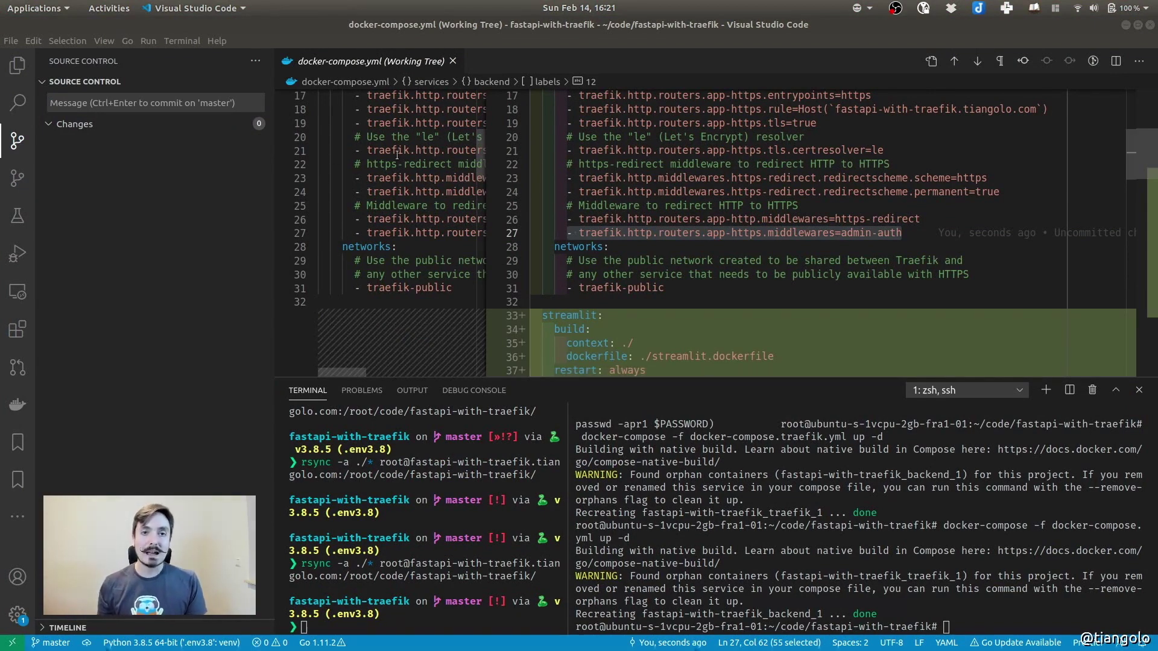
# Review the streamlit and panel service labels in docker-compose.yml, including streamlit's enable and port lines
pyautogui.click(154, 201)
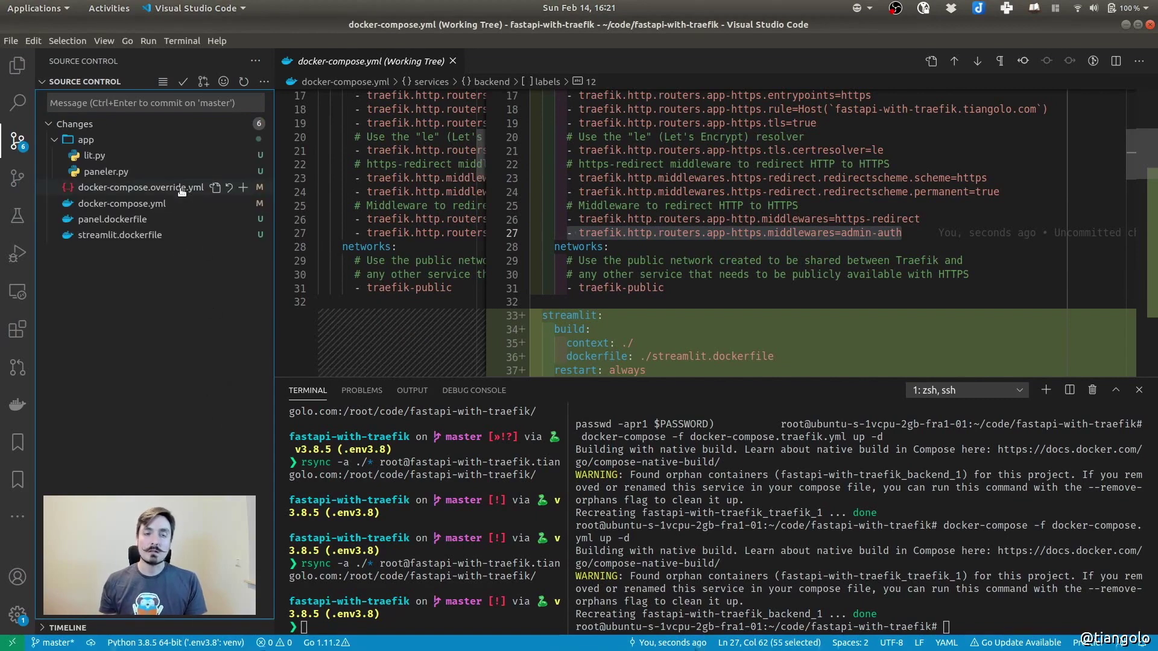
pyautogui.scroll(-2, 754, 226)
pyautogui.scroll(-1, 754, 226)
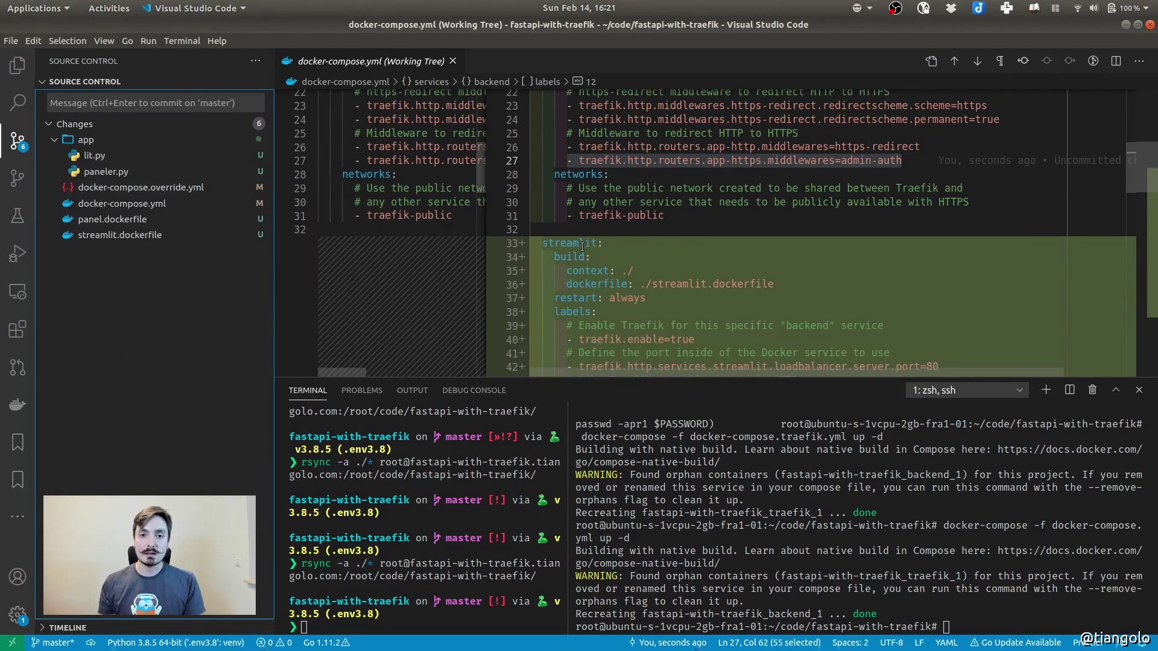
pyautogui.doubleClick(581, 243)
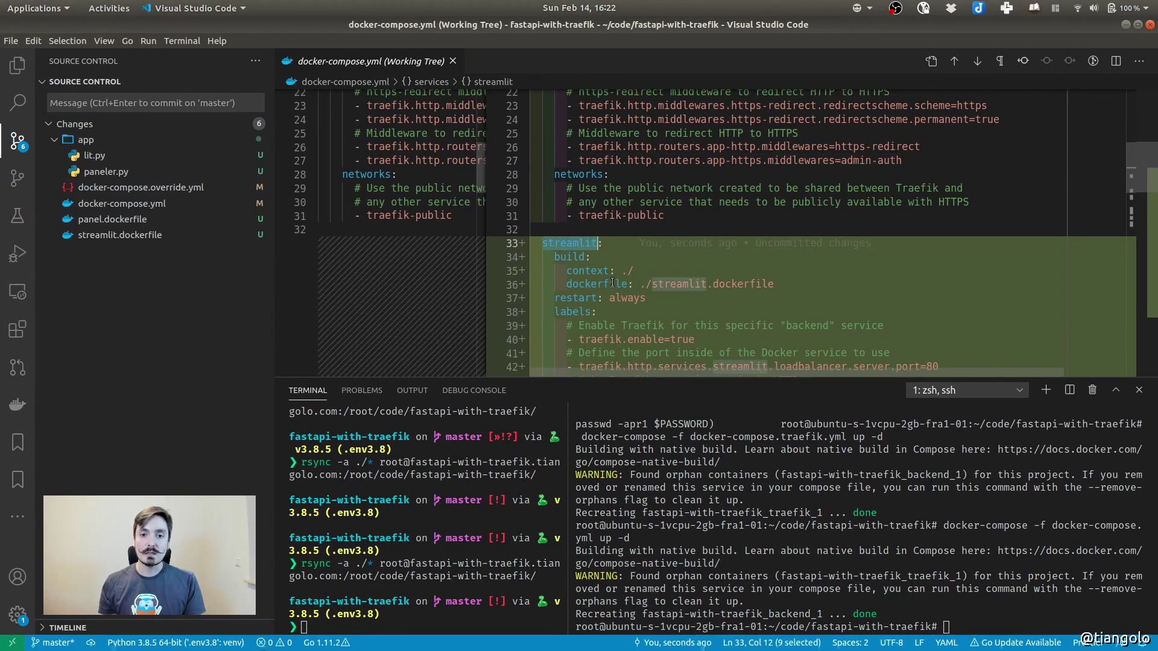
pyautogui.scroll(-2, 695, 225)
pyautogui.scroll(-1, 701, 297)
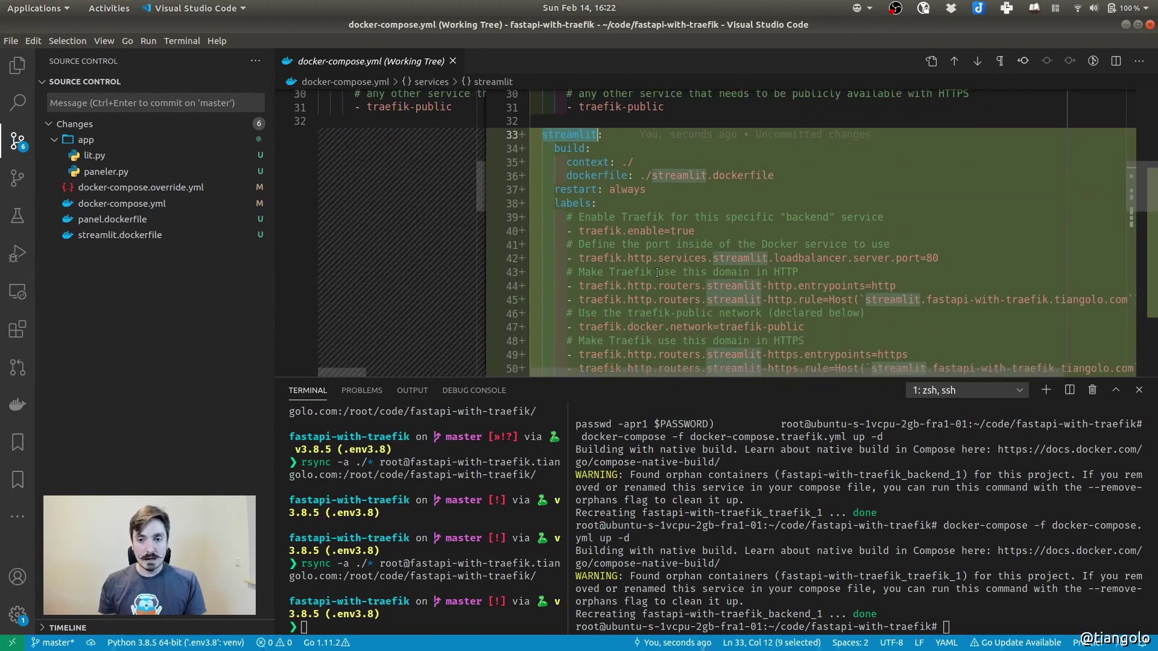
pyautogui.click(588, 263)
pyautogui.scroll(-2, 586, 294)
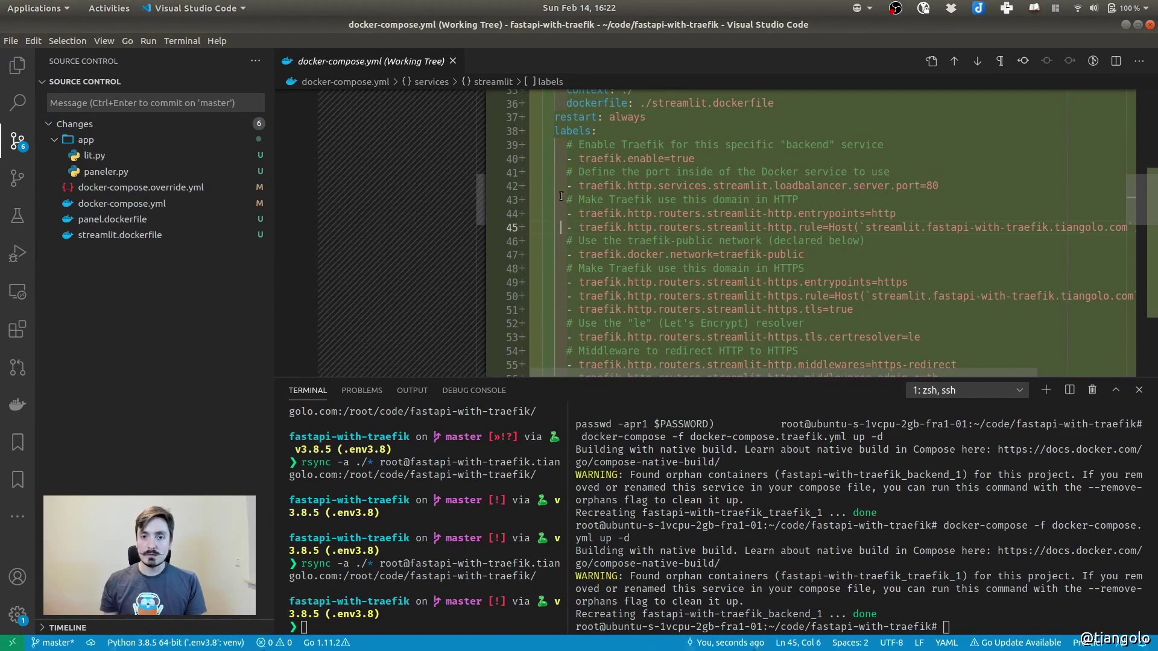
pyautogui.moveTo(567, 158); pyautogui.dragTo(963, 273)
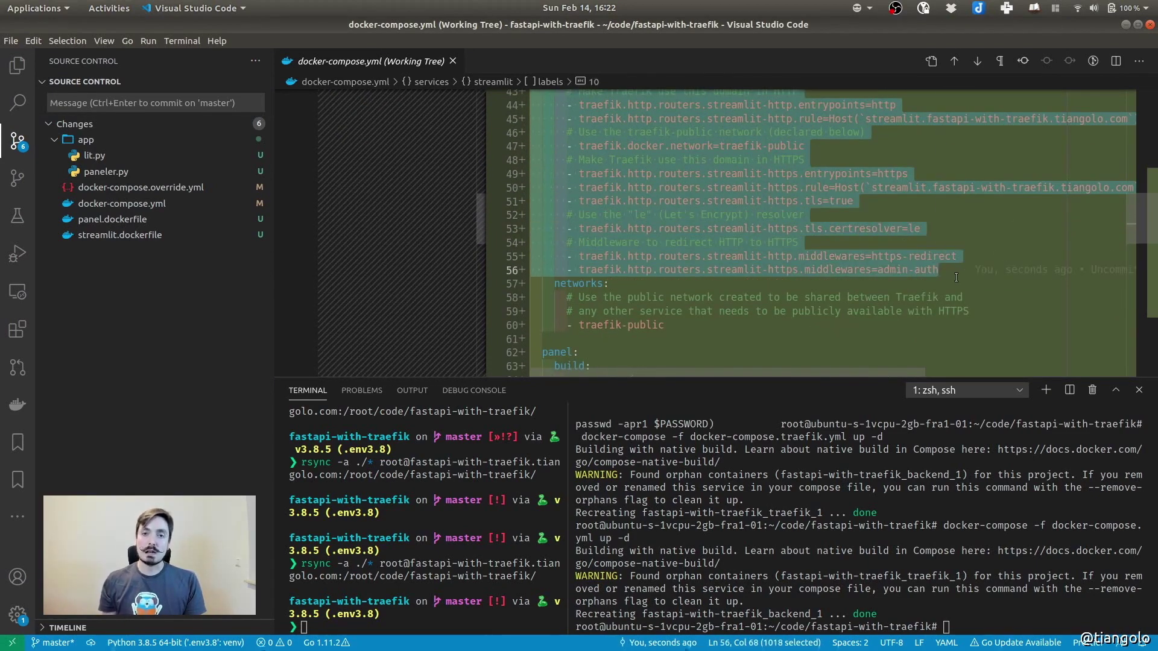
pyautogui.scroll(-5, 691, 268)
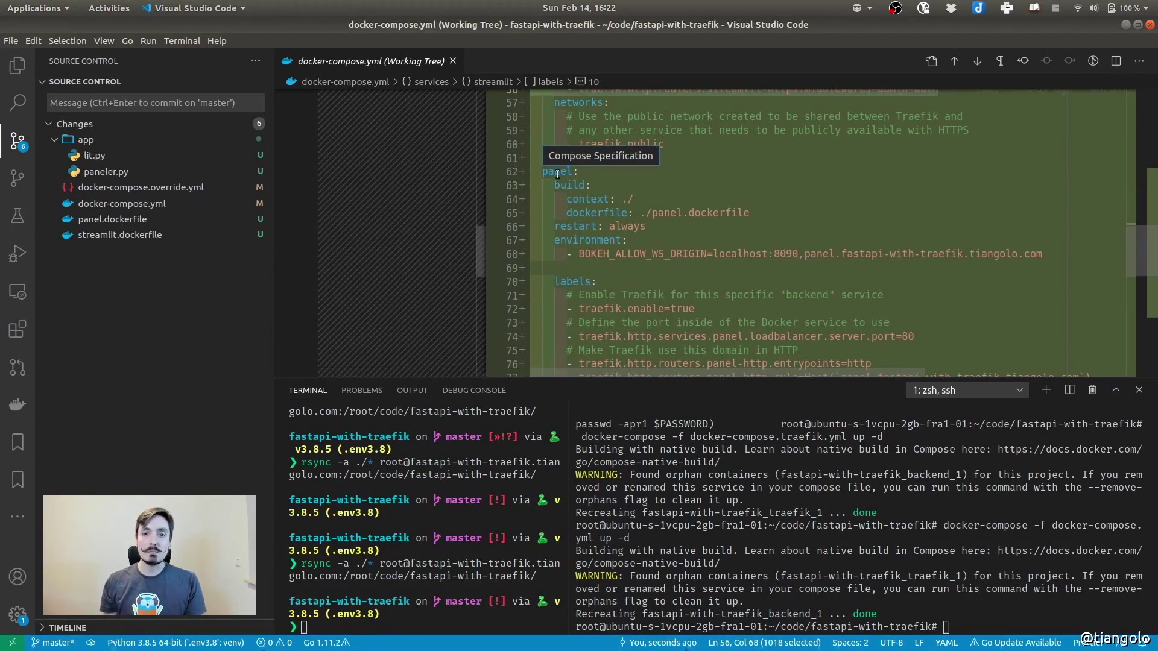
pyautogui.doubleClick(557, 171)
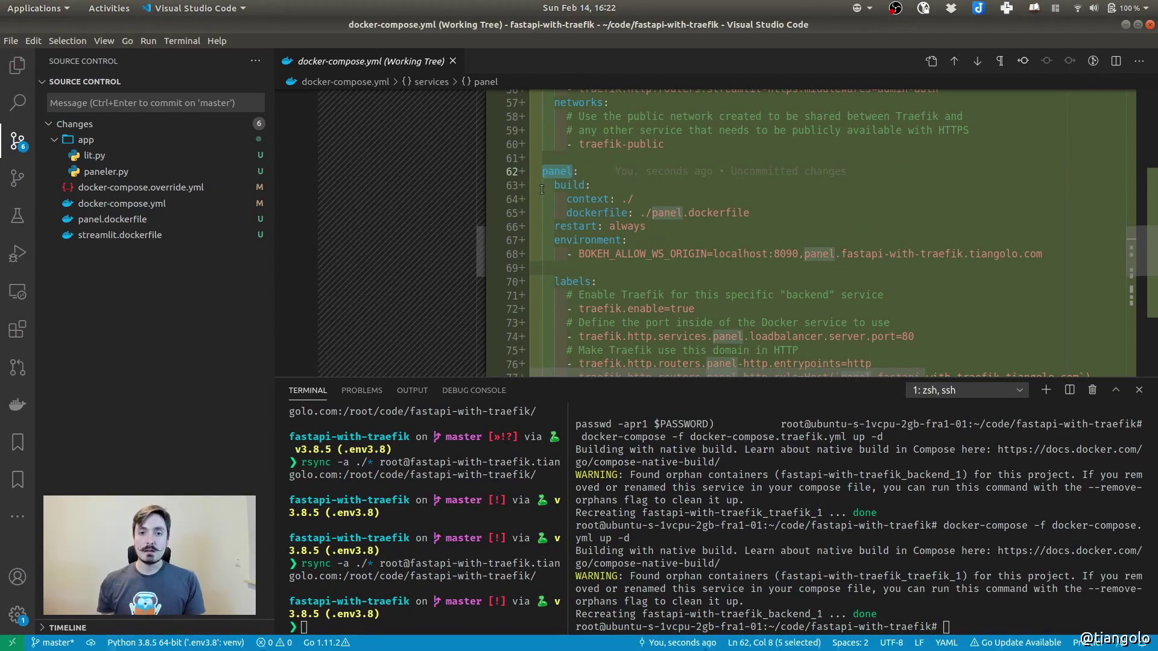
pyautogui.scroll(-2, 590, 214)
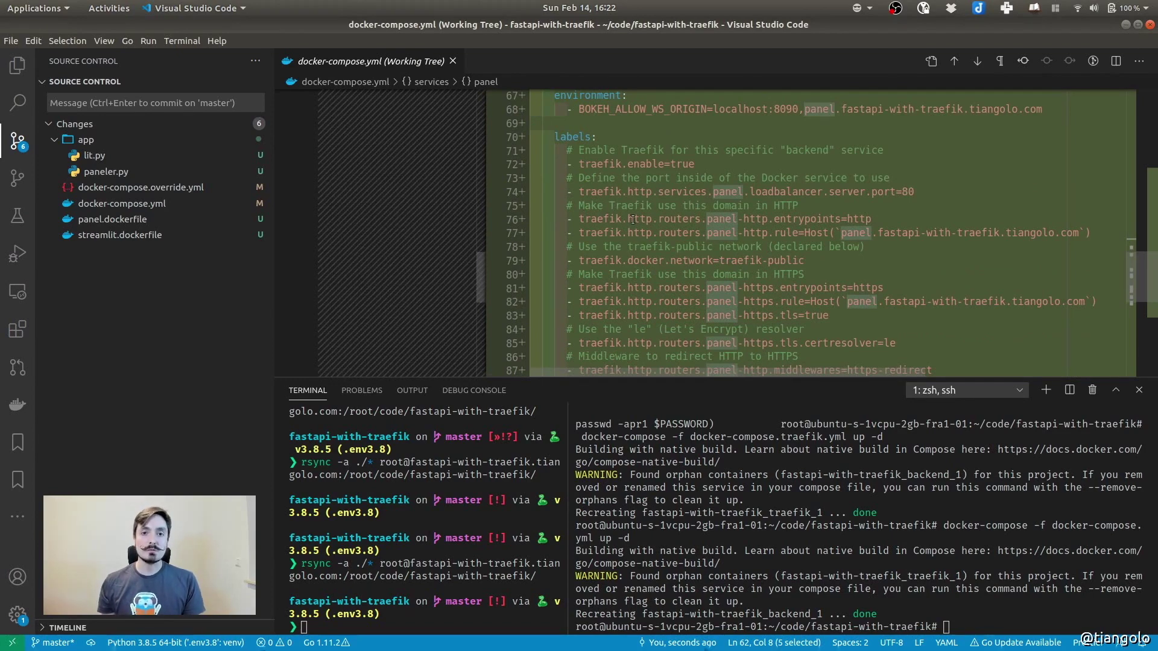
pyautogui.click(598, 193)
# Highlight the admin-auth middleware lines on the streamlit and panel routers
pyautogui.scroll(3, 609, 217)
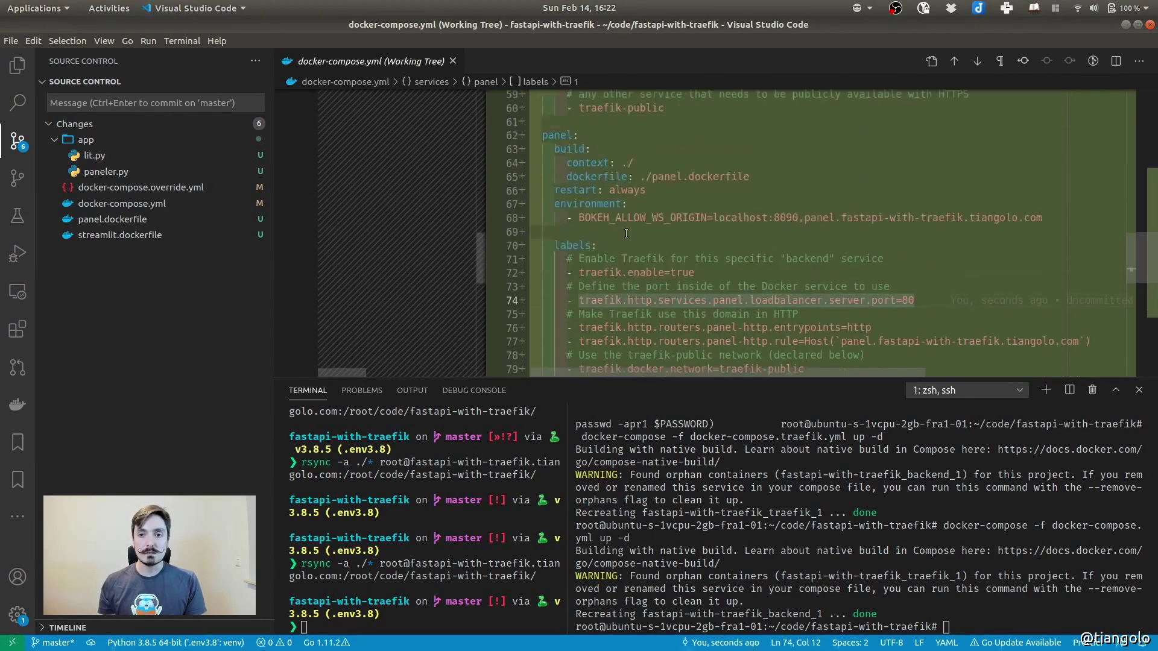
pyautogui.scroll(4, 626, 234)
pyautogui.click(580, 235)
pyautogui.moveTo(580, 237); pyautogui.dragTo(978, 233)
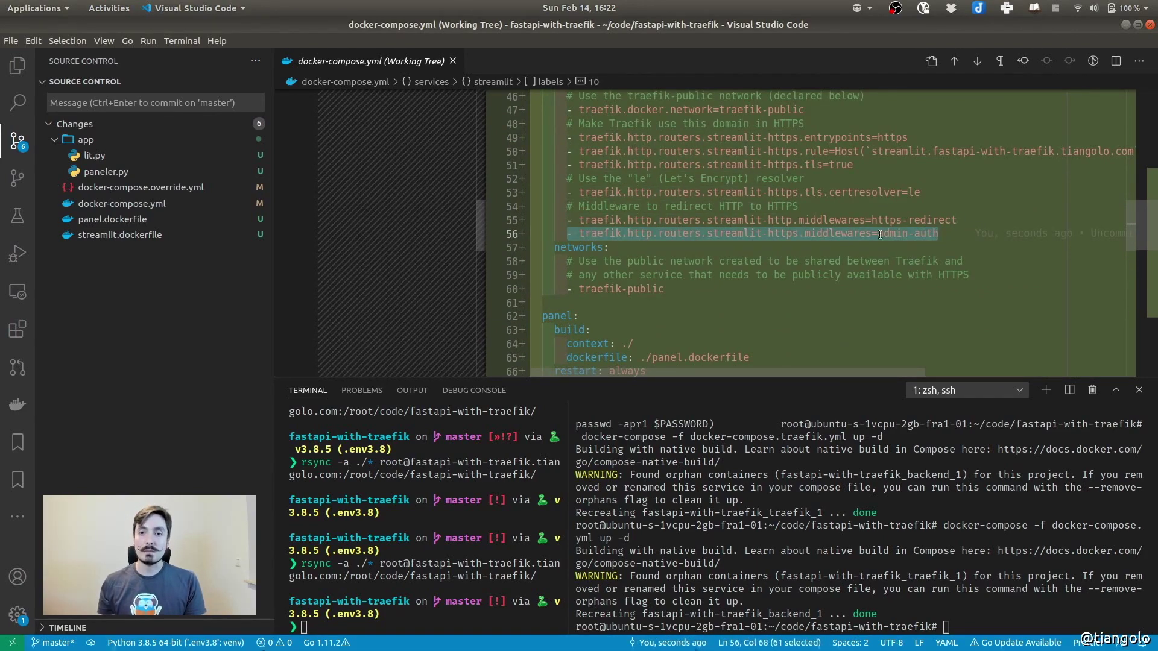
pyautogui.scroll(4, 679, 249)
pyautogui.scroll(-7, 679, 249)
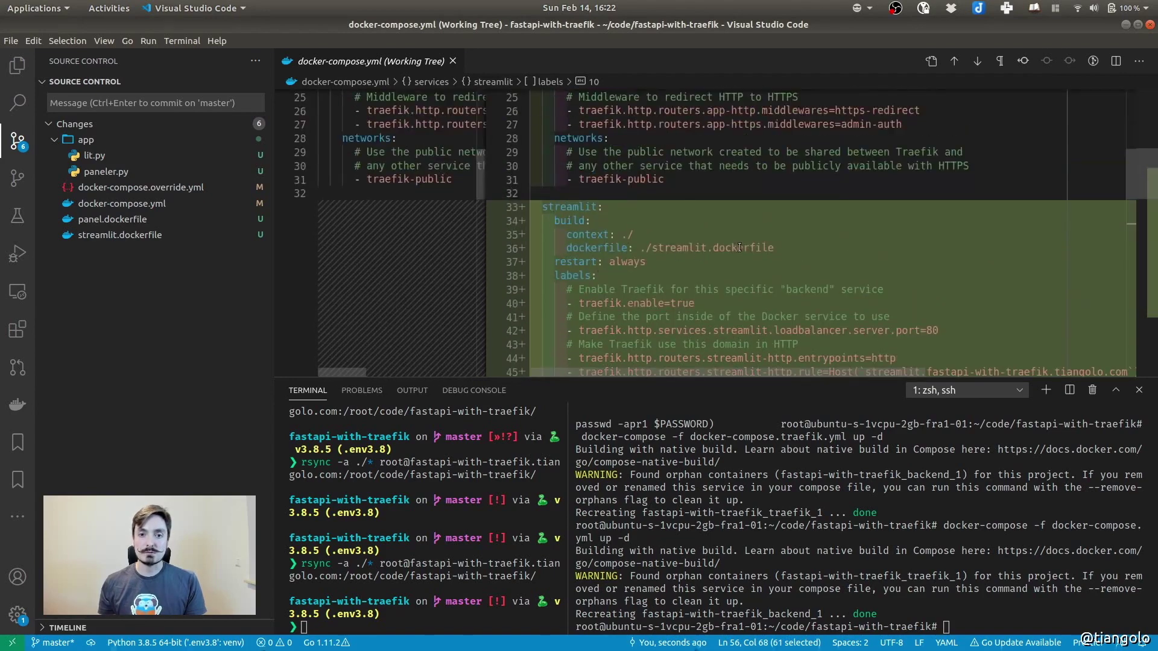
pyautogui.scroll(3, 678, 249)
pyautogui.scroll(-10, 679, 249)
pyautogui.click(847, 276)
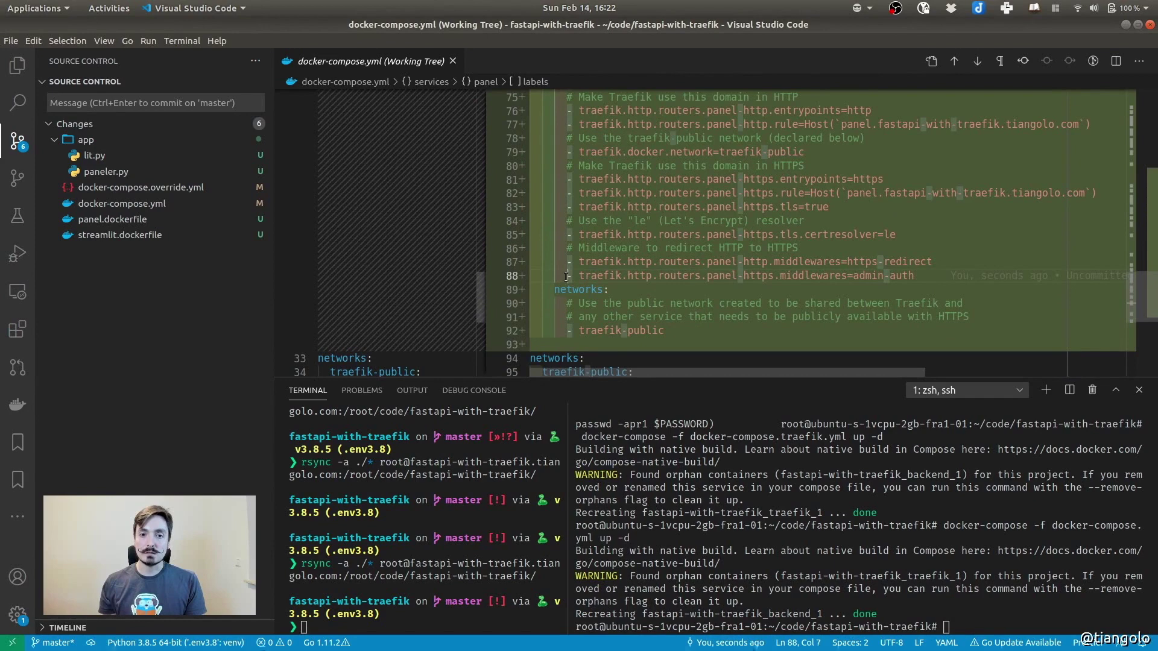
pyautogui.moveTo(567, 276); pyautogui.dragTo(792, 275)
pyautogui.moveTo(868, 277); pyautogui.dragTo(914, 275)
# Rerun rsync to copy files to the server, recall docker-compose up, and open docker-compose.yml as a file
pyautogui.click(421, 574)
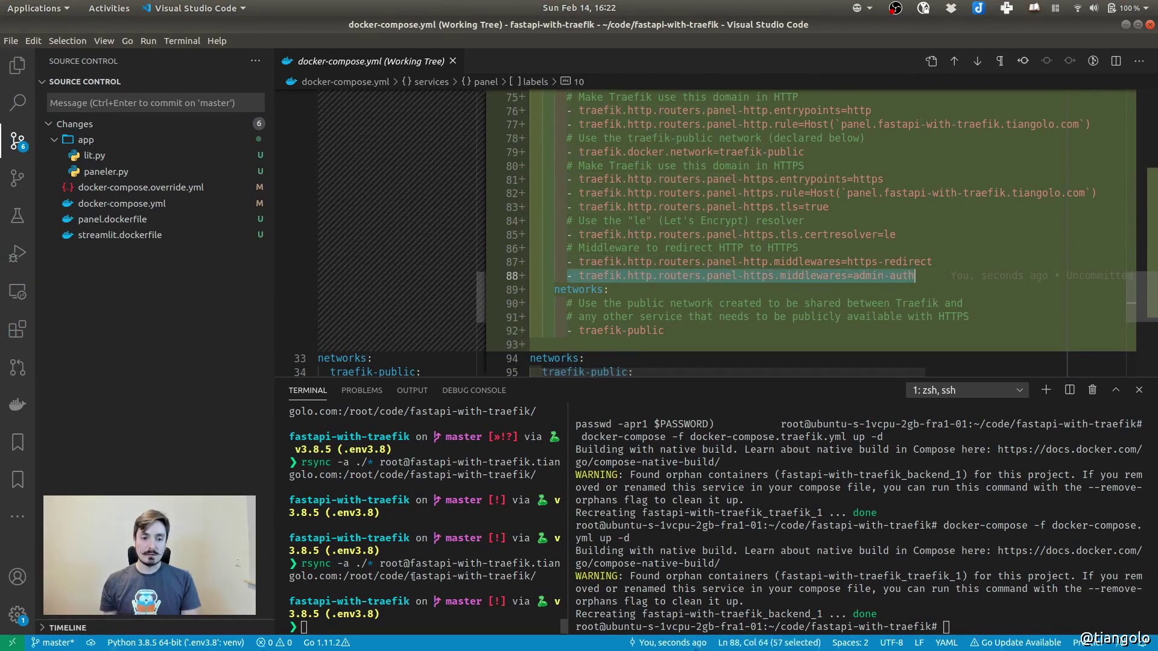
pyautogui.press('Up')
pyautogui.press('Return')
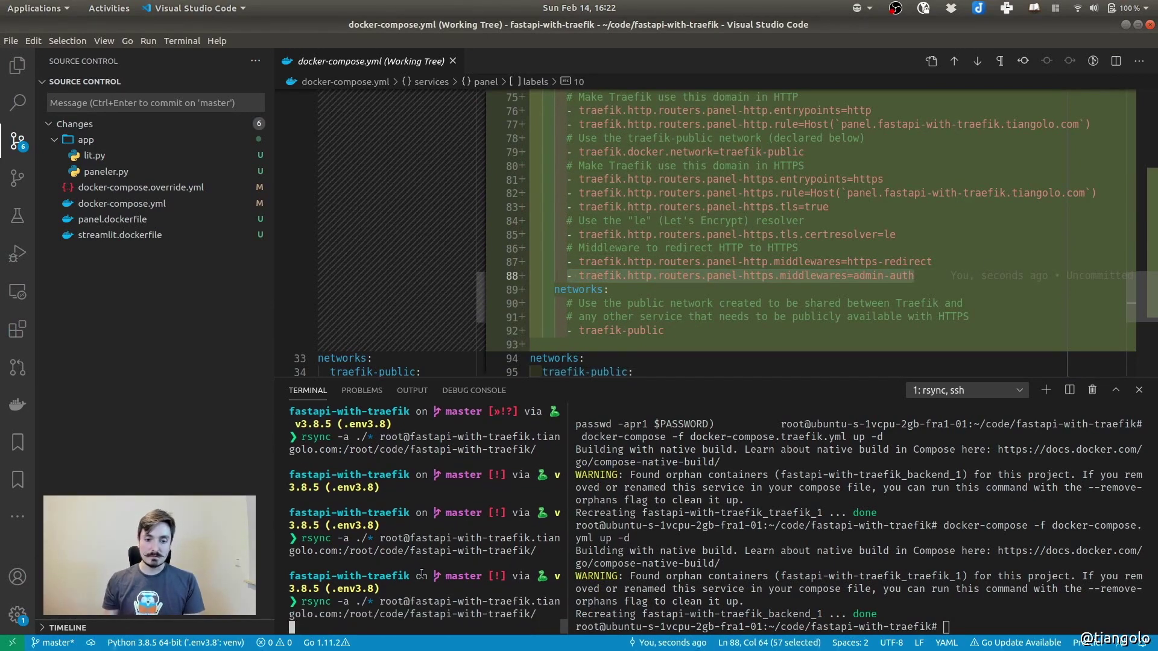
pyautogui.click(984, 561)
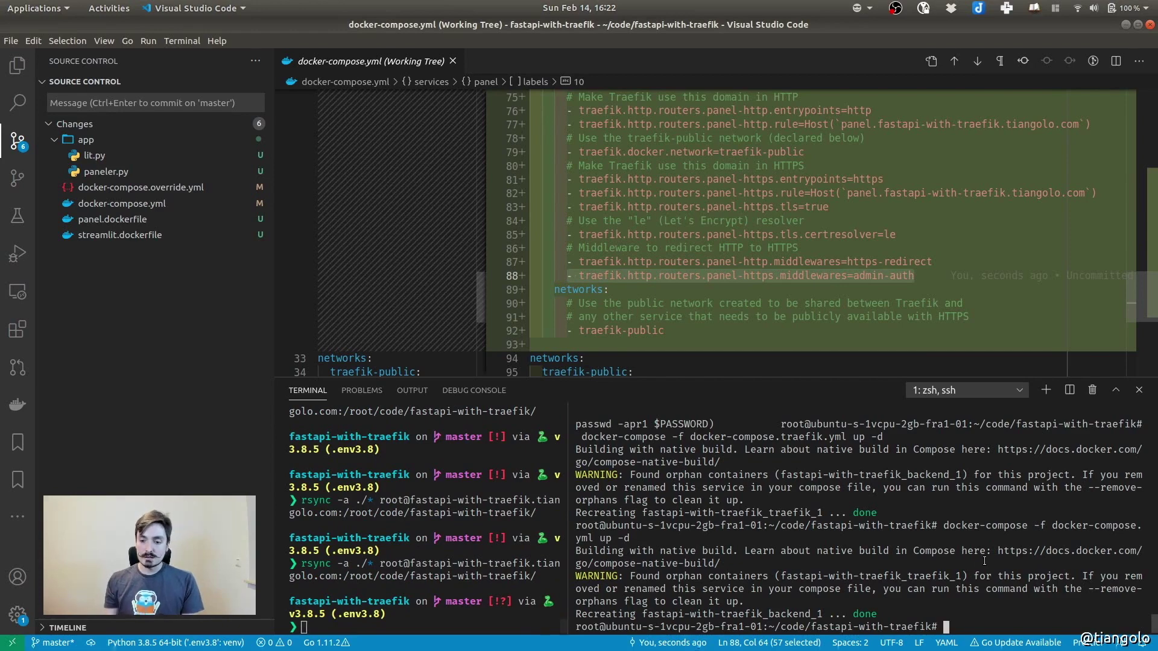
pyautogui.press('Up')
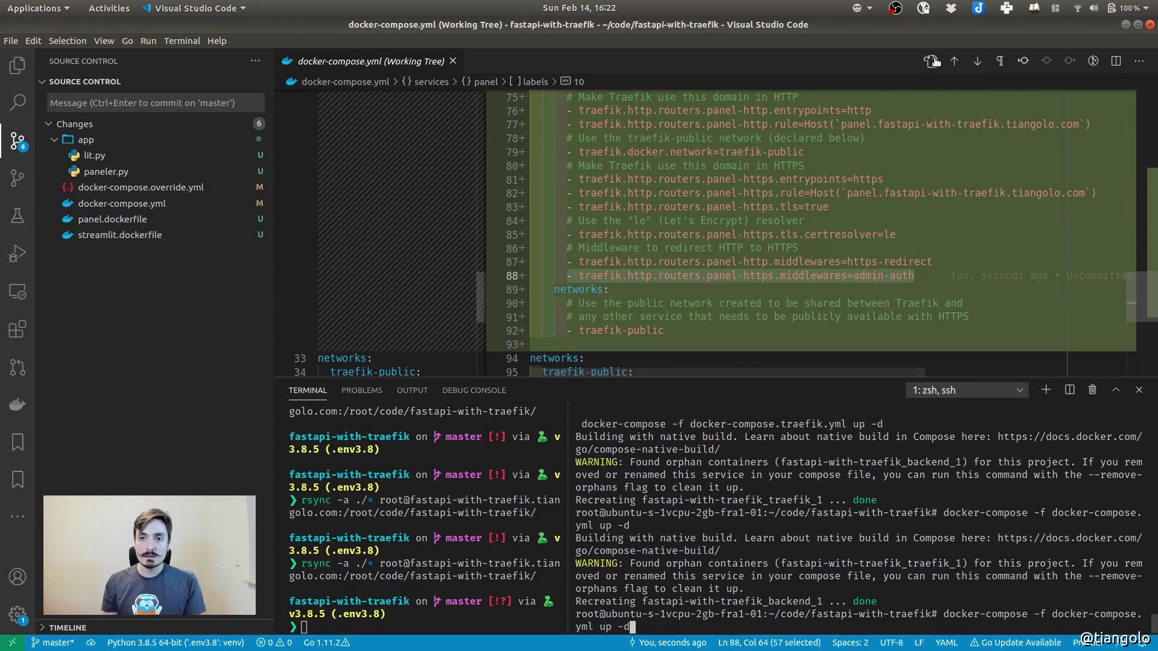
pyautogui.click(931, 61)
pyautogui.scroll(1, 416, 207)
# Run docker-compose up -d on the server and highlight the services and backend entries
pyautogui.click(950, 563)
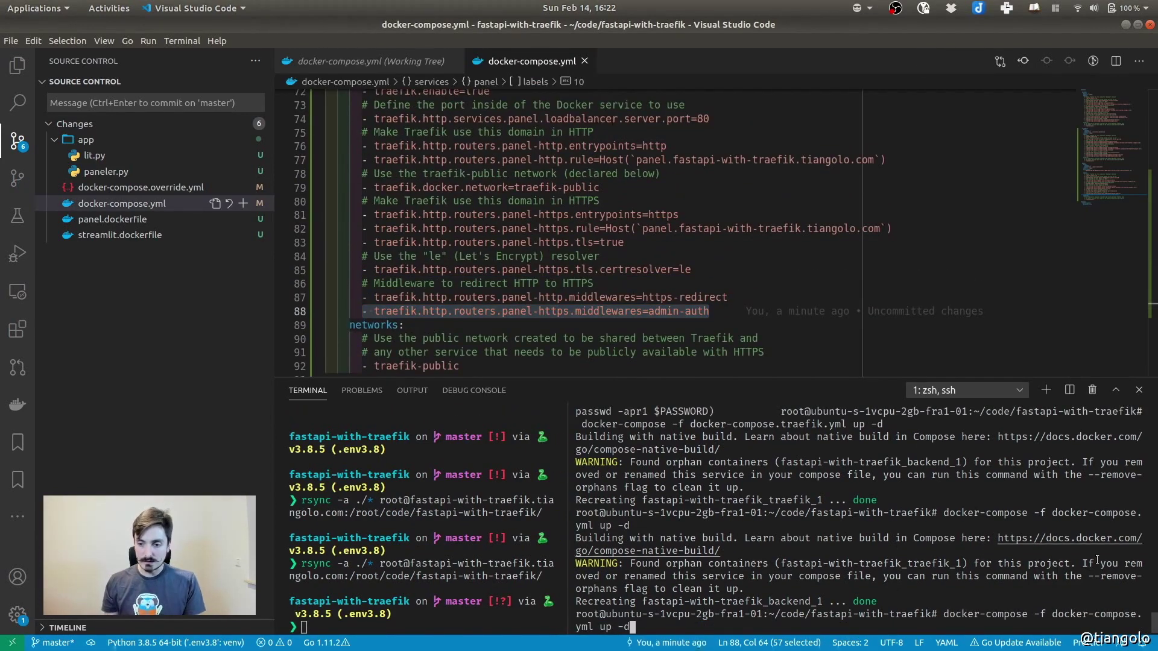
pyautogui.press('Return')
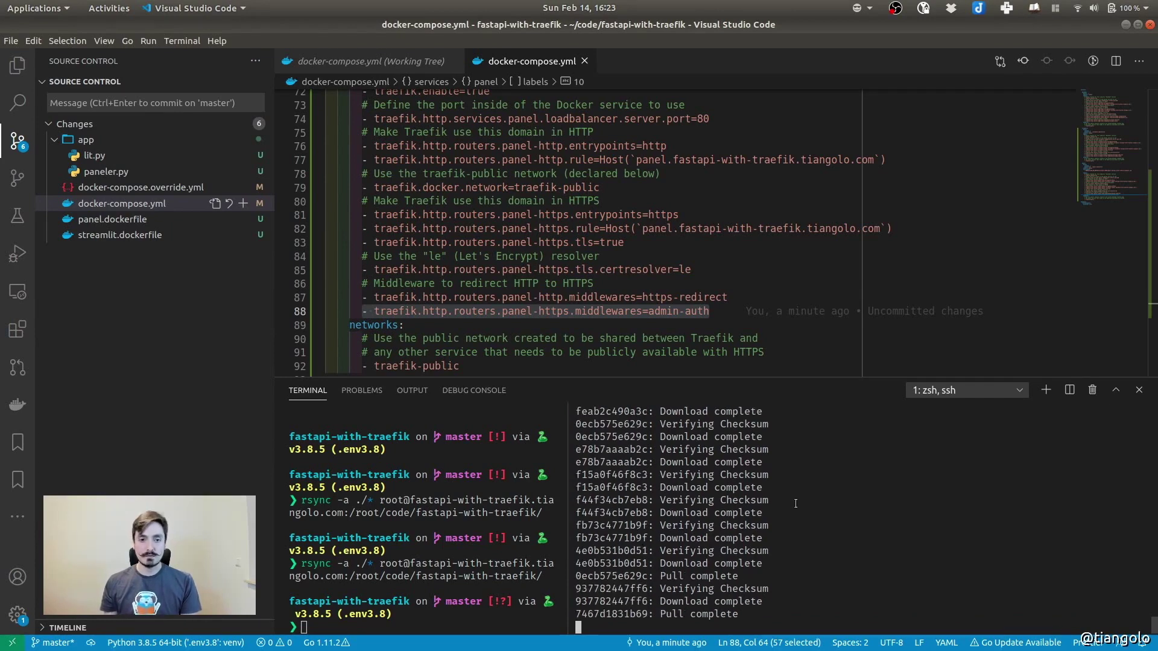
pyautogui.scroll(20, 492, 204)
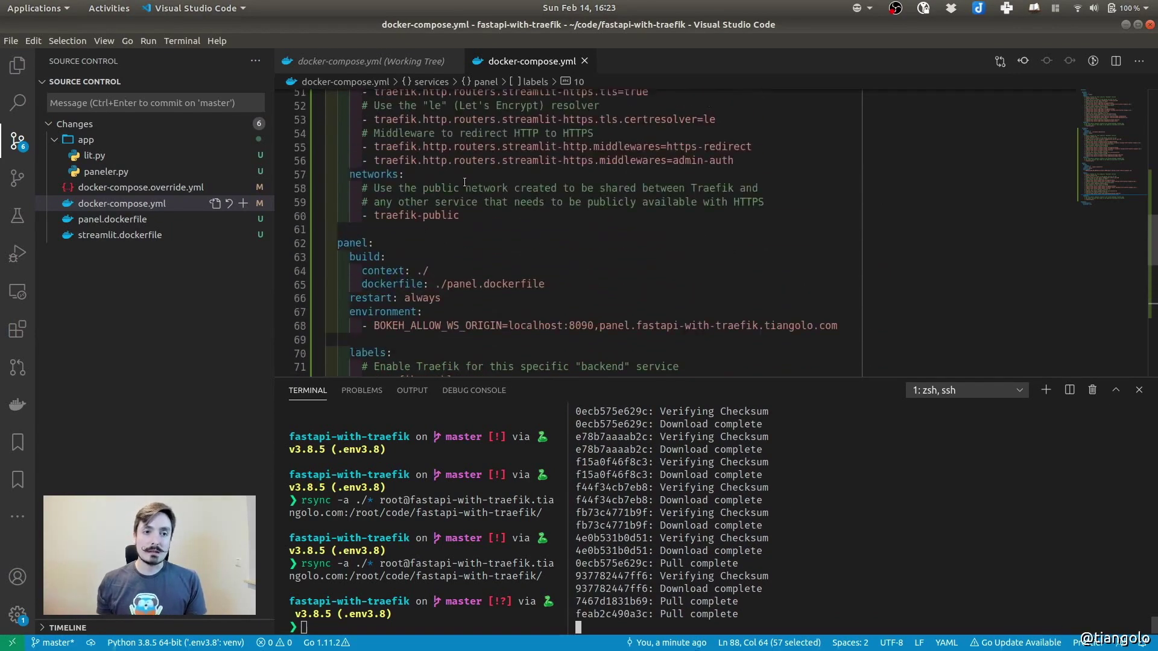
pyautogui.scroll(2, 461, 176)
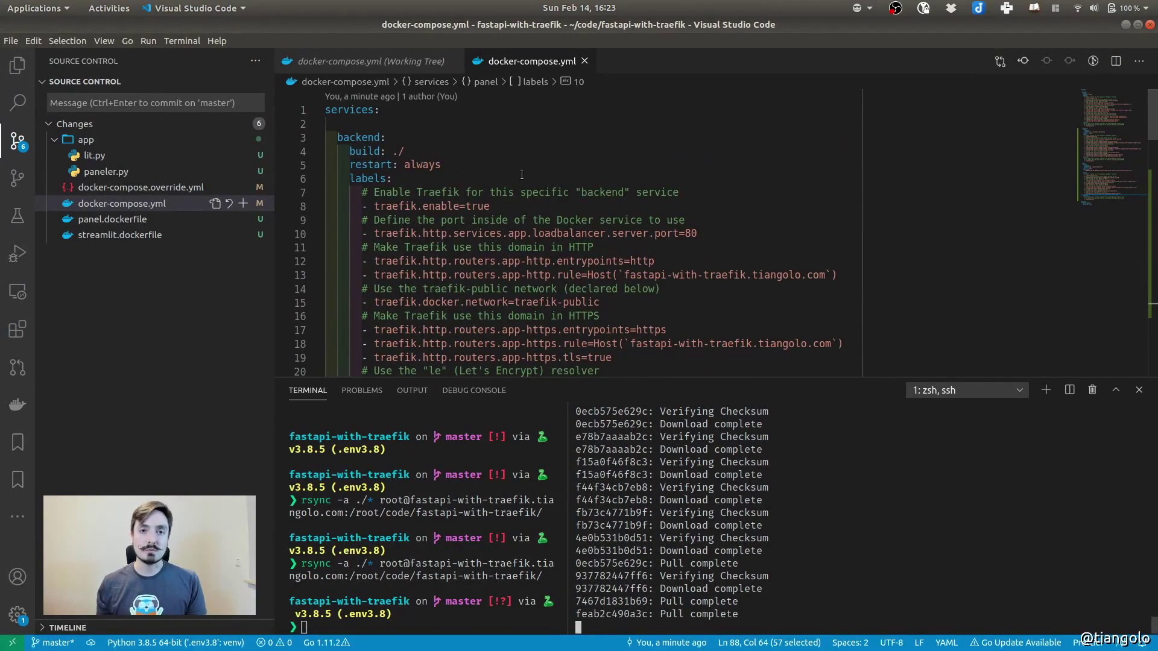
pyautogui.moveTo(386, 138); pyautogui.dragTo(326, 124)
pyautogui.doubleClick(342, 109)
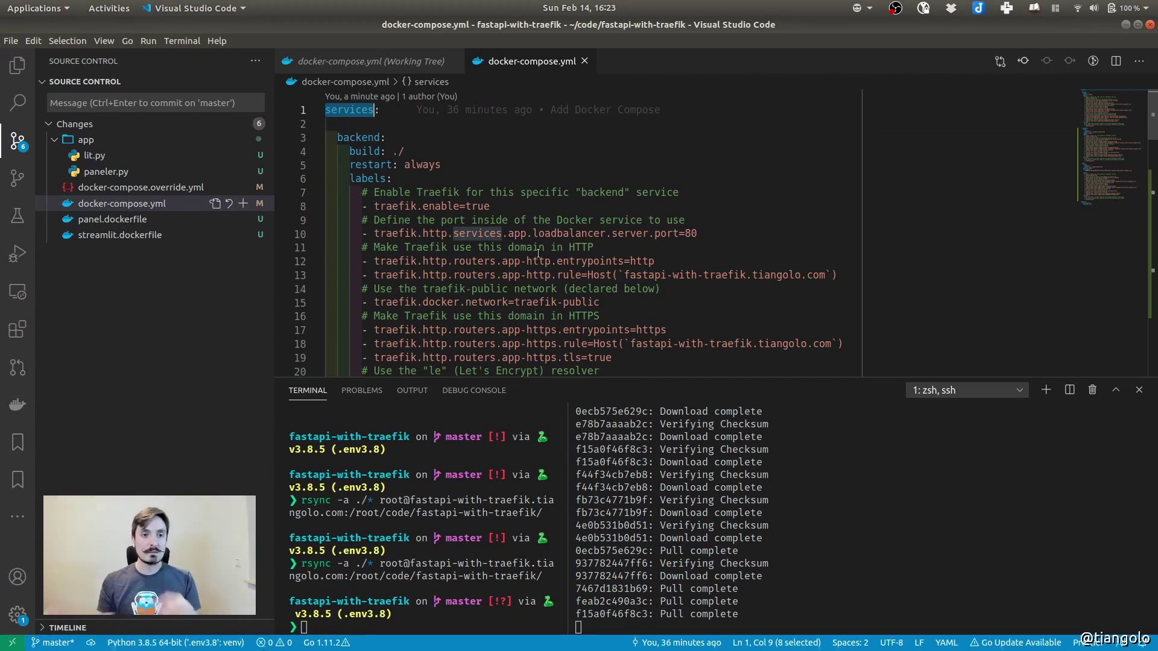
pyautogui.doubleClick(347, 139)
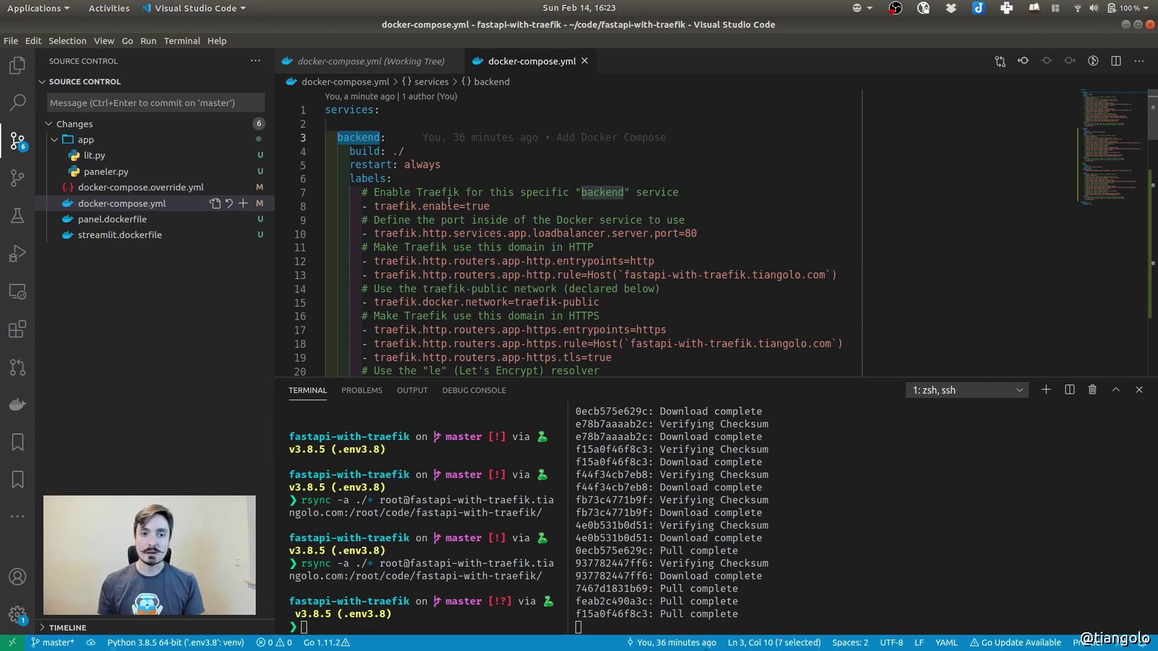
# Review the streamlit and panel service definitions to the end of the file, then view streamlit.dockerfile
pyautogui.scroll(-7, 414, 191)
pyautogui.doubleClick(365, 261)
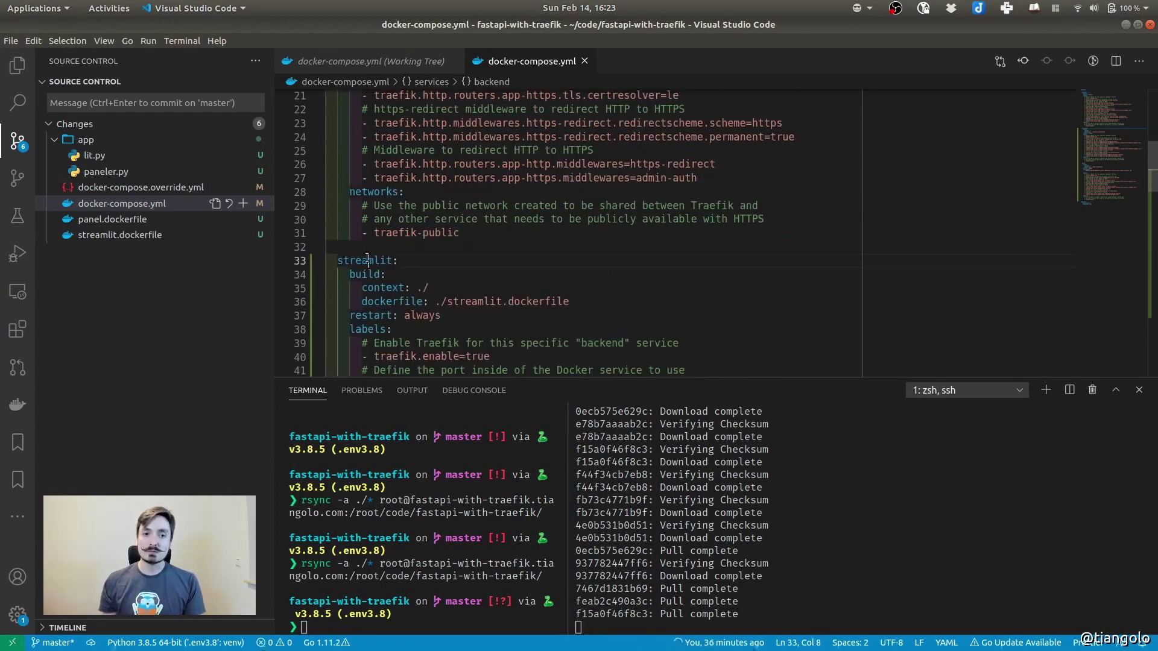
pyautogui.scroll(-12, 422, 235)
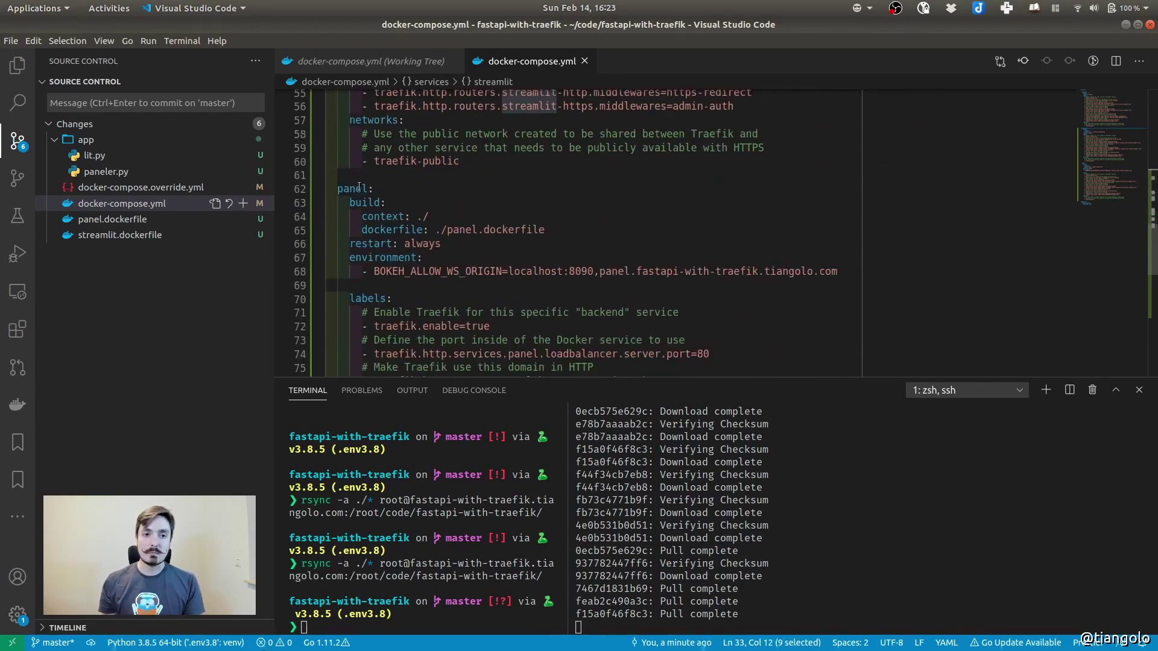
pyautogui.doubleClick(359, 188)
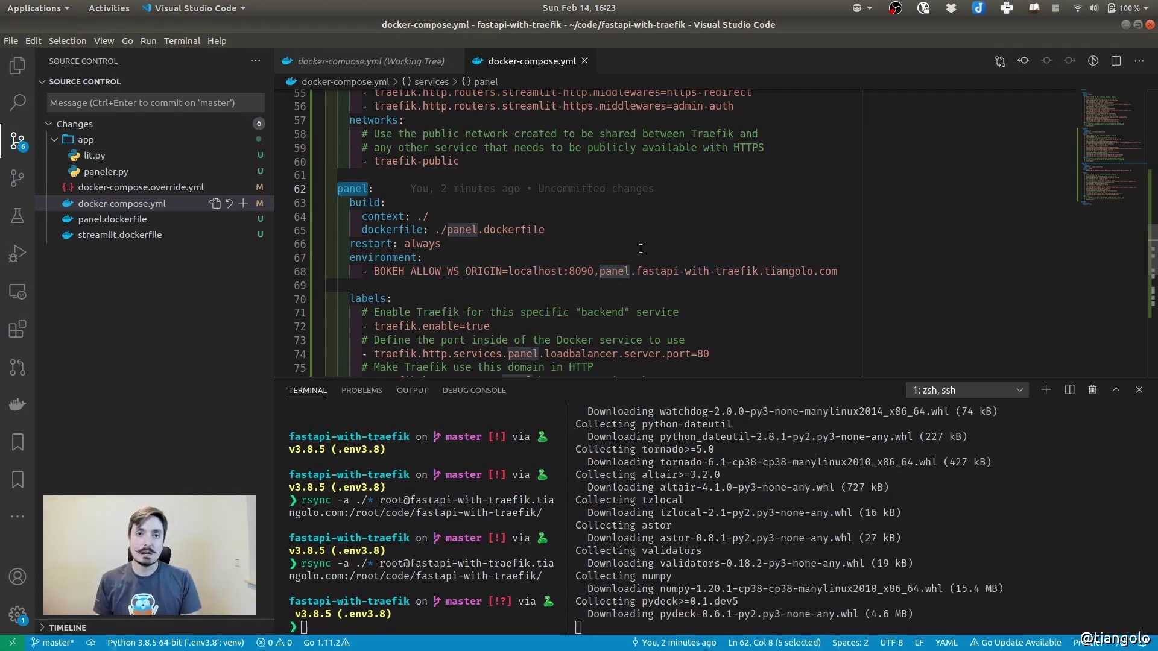
pyautogui.click(608, 216)
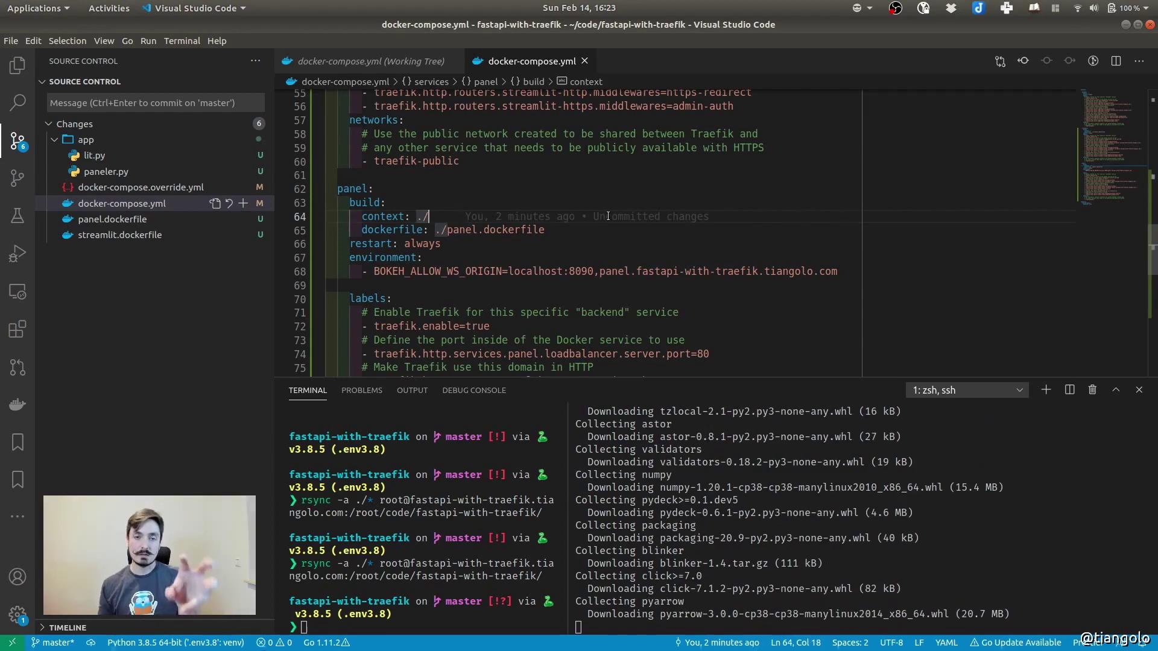
pyautogui.scroll(-4, 667, 249)
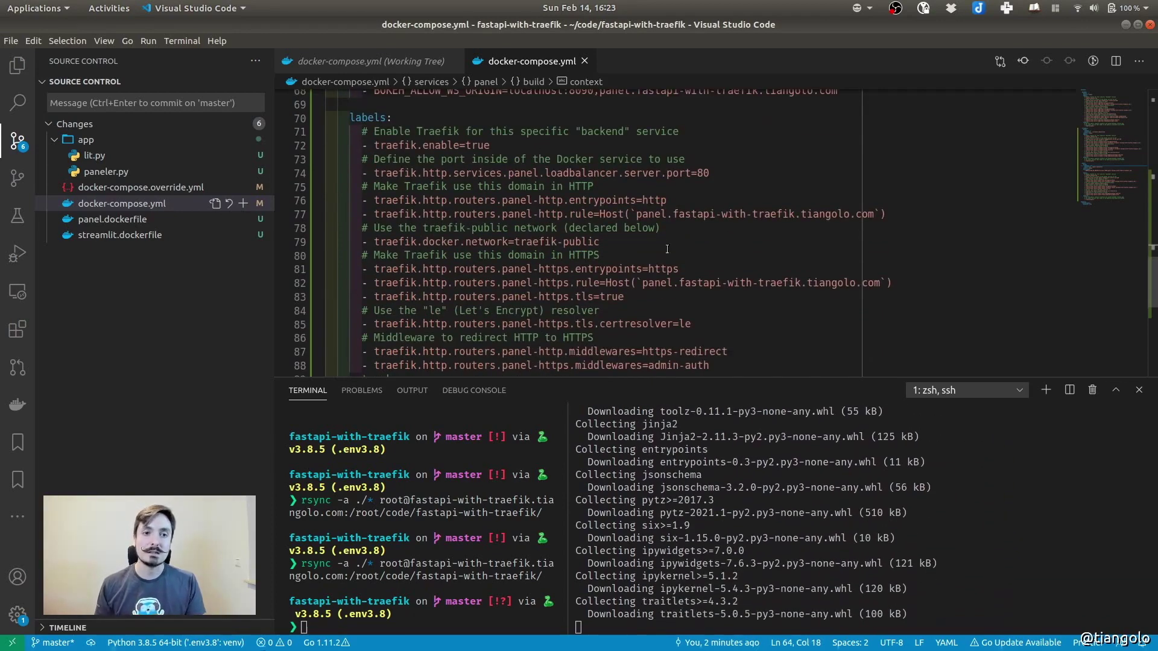
pyautogui.scroll(-4, 667, 249)
pyautogui.click(392, 344)
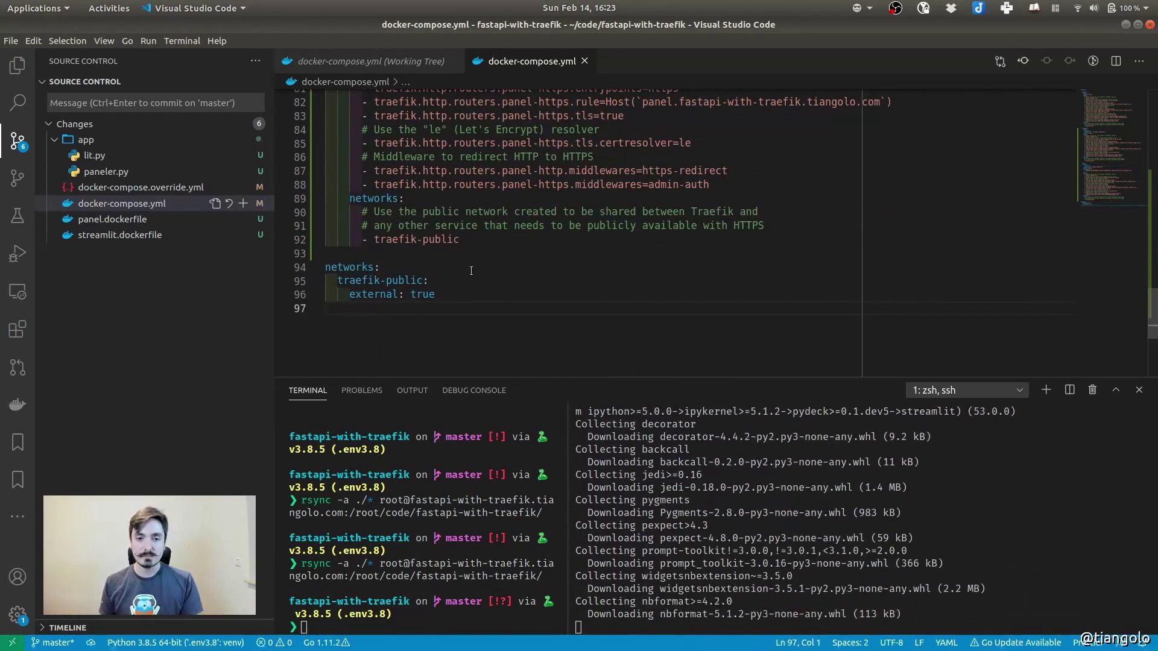
pyautogui.scroll(20, 552, 236)
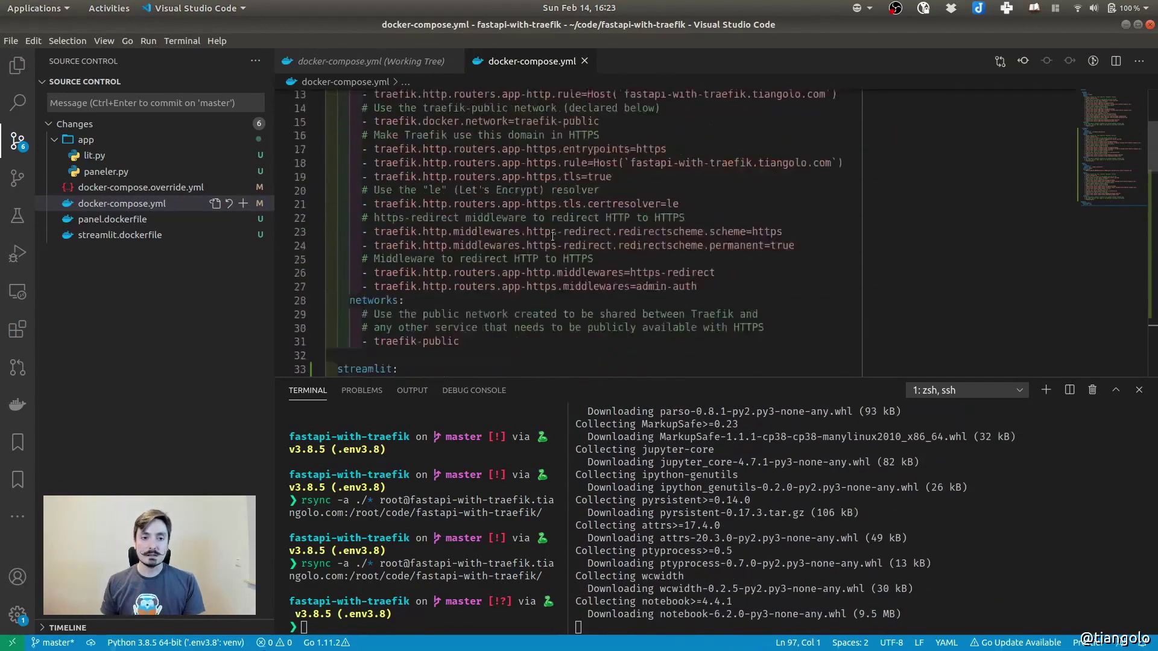
pyautogui.scroll(4, 552, 237)
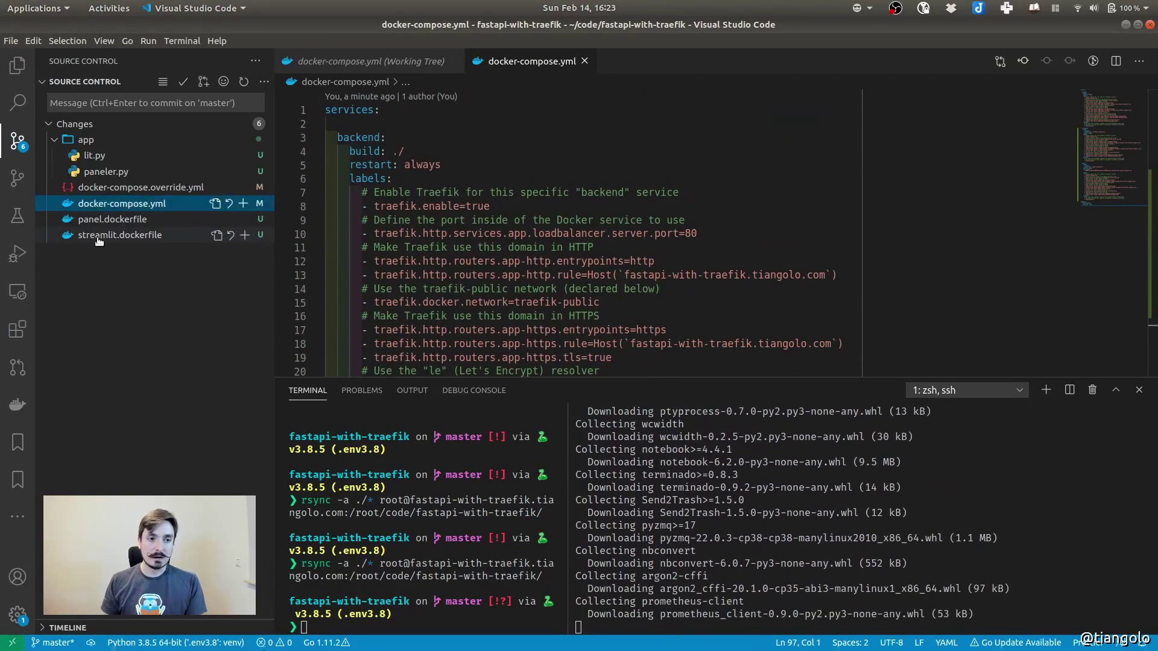
pyautogui.click(99, 236)
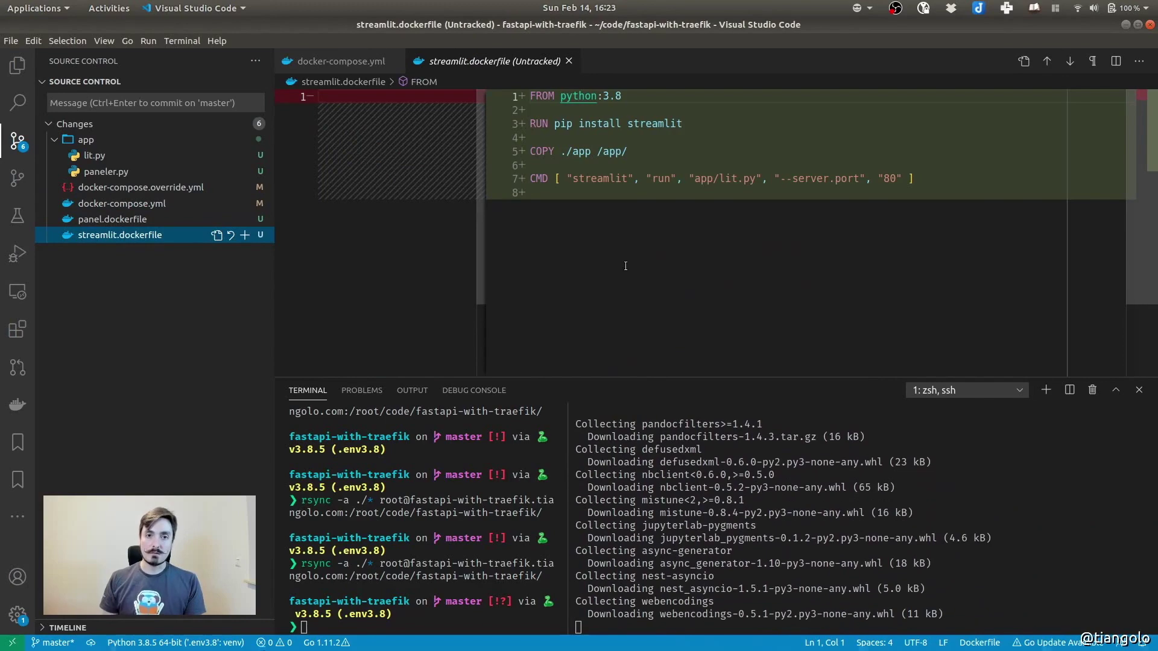
# View the new panel.dockerfile, lit.py and paneler.py diffs in Source Control
pyautogui.click(104, 221)
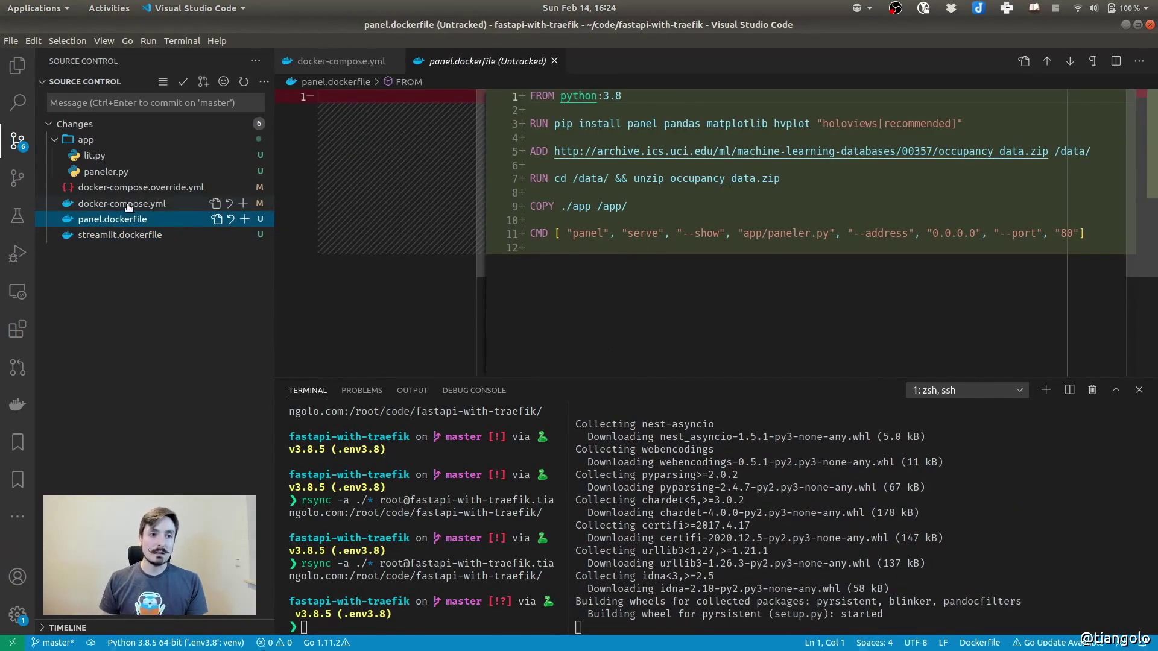
pyautogui.click(94, 158)
pyautogui.click(589, 228)
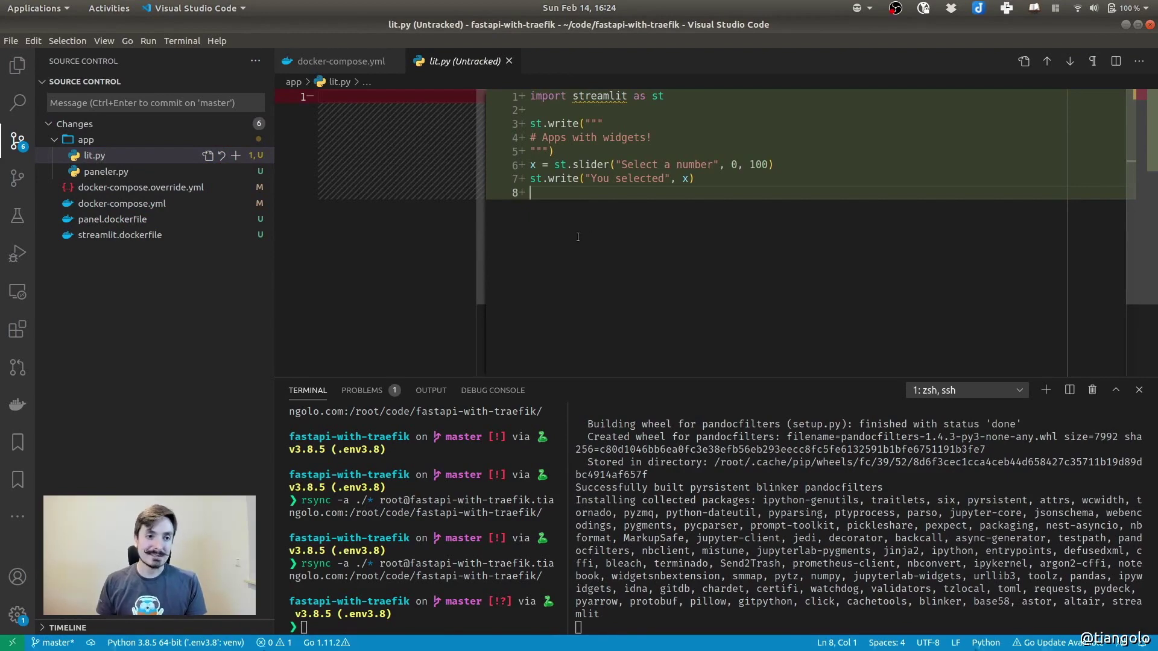
pyautogui.click(105, 171)
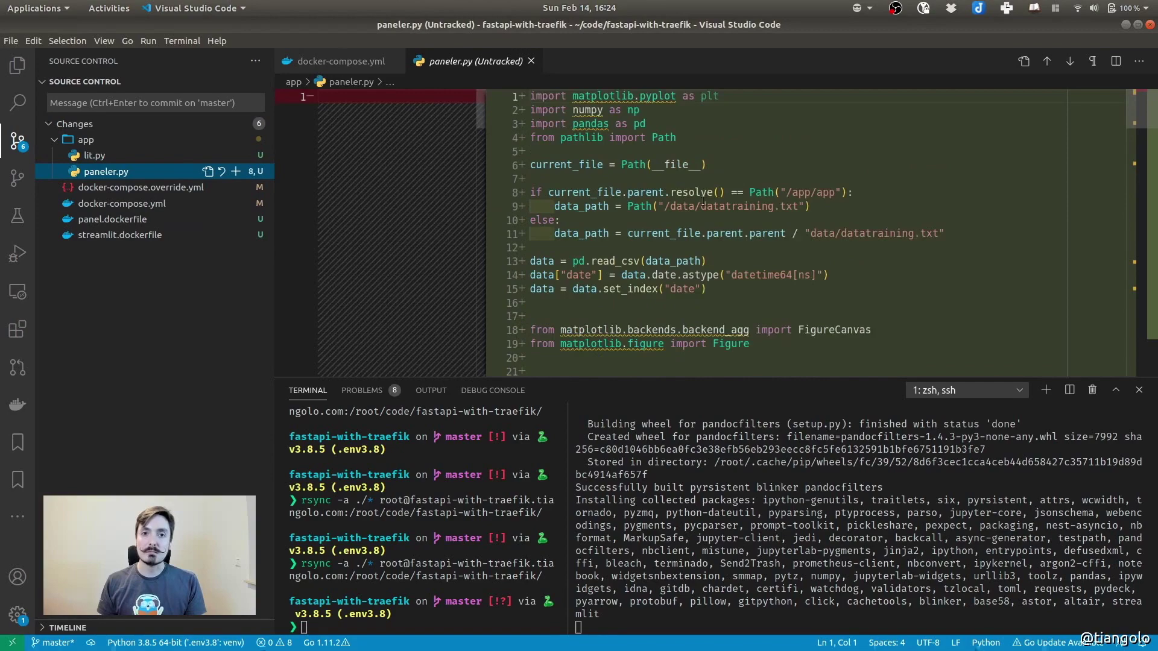
pyautogui.press('super')
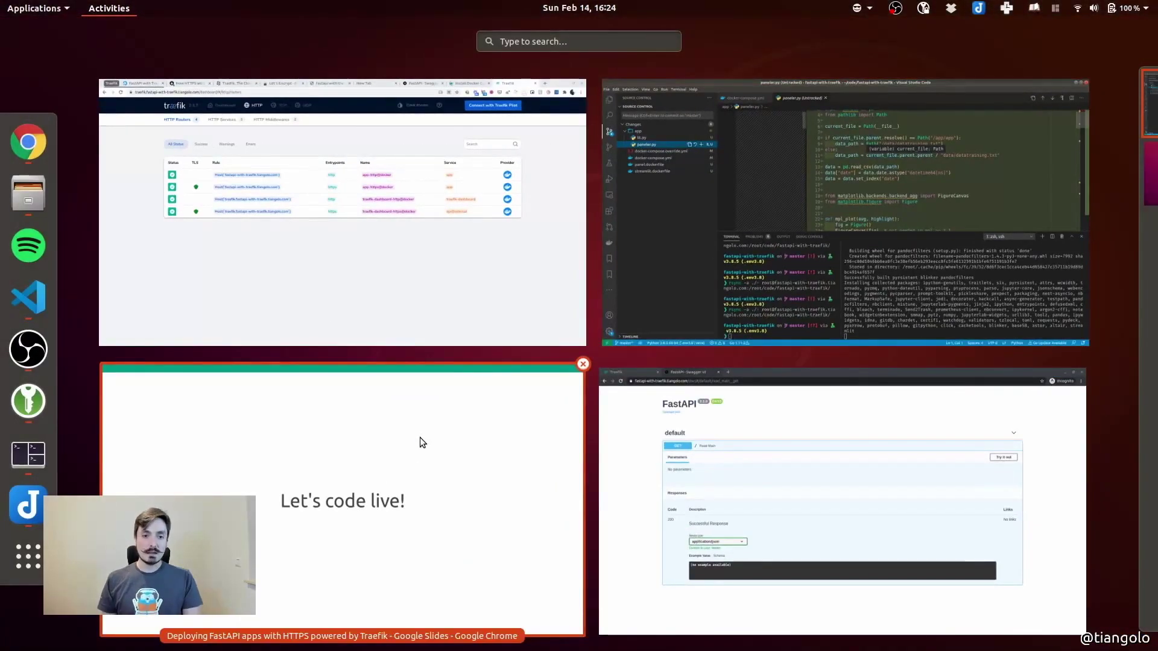
# Search 'streamlit' in a new Chrome tab and scroll through the Streamlit homepage
pyautogui.click(396, 234)
pyautogui.hotkey('ctrl', 't')
pyautogui.write('streamlit')
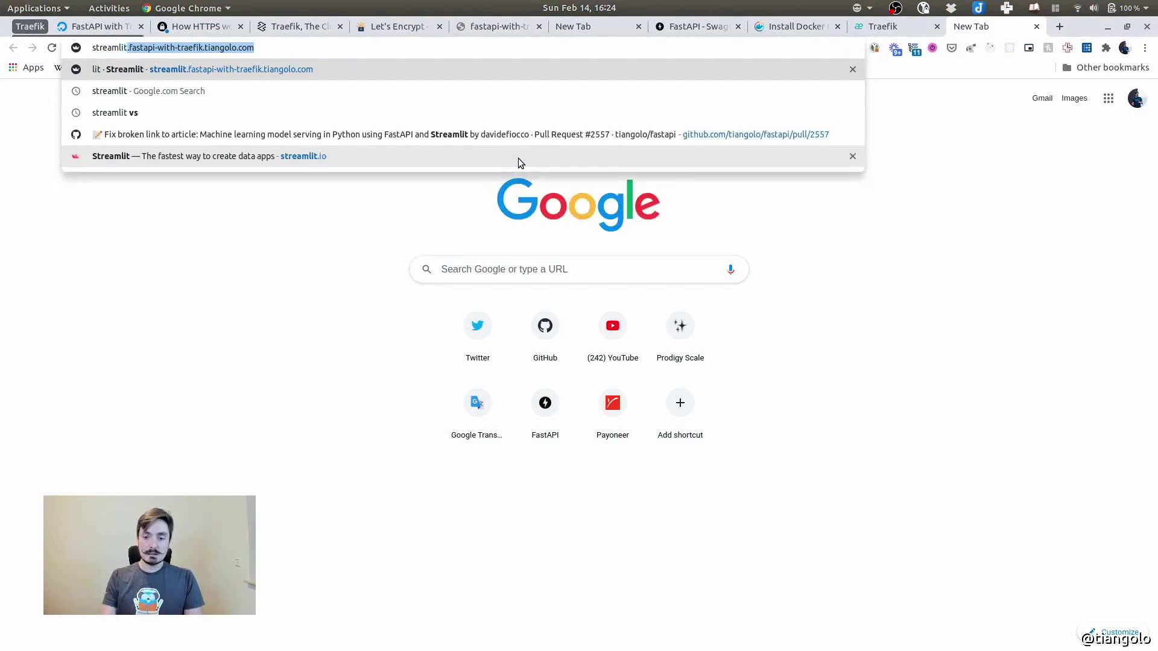
pyautogui.press('Delete')
pyautogui.press('Return')
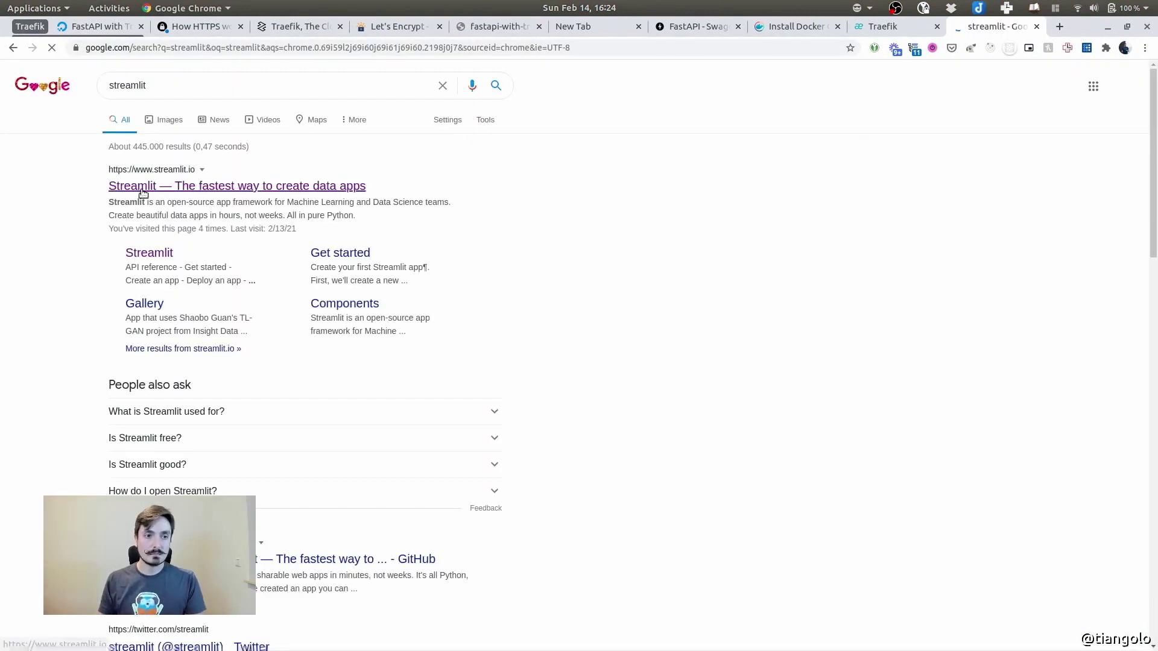
pyautogui.click(143, 188)
pyautogui.scroll(-15, 445, 292)
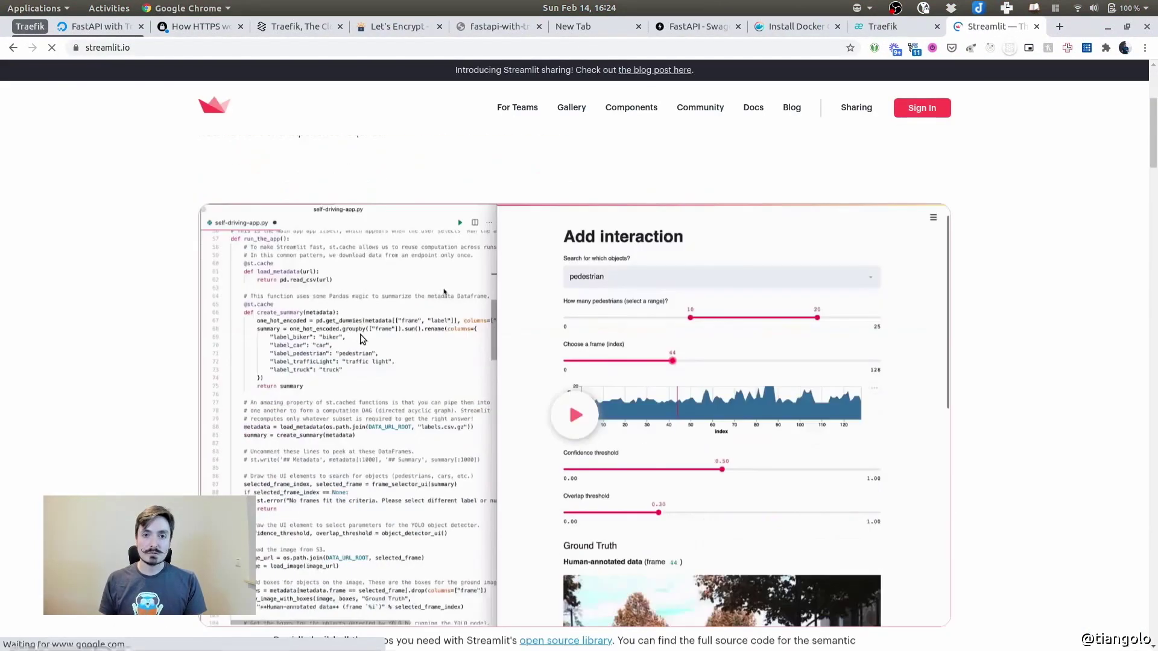
pyautogui.scroll(-20, 332, 412)
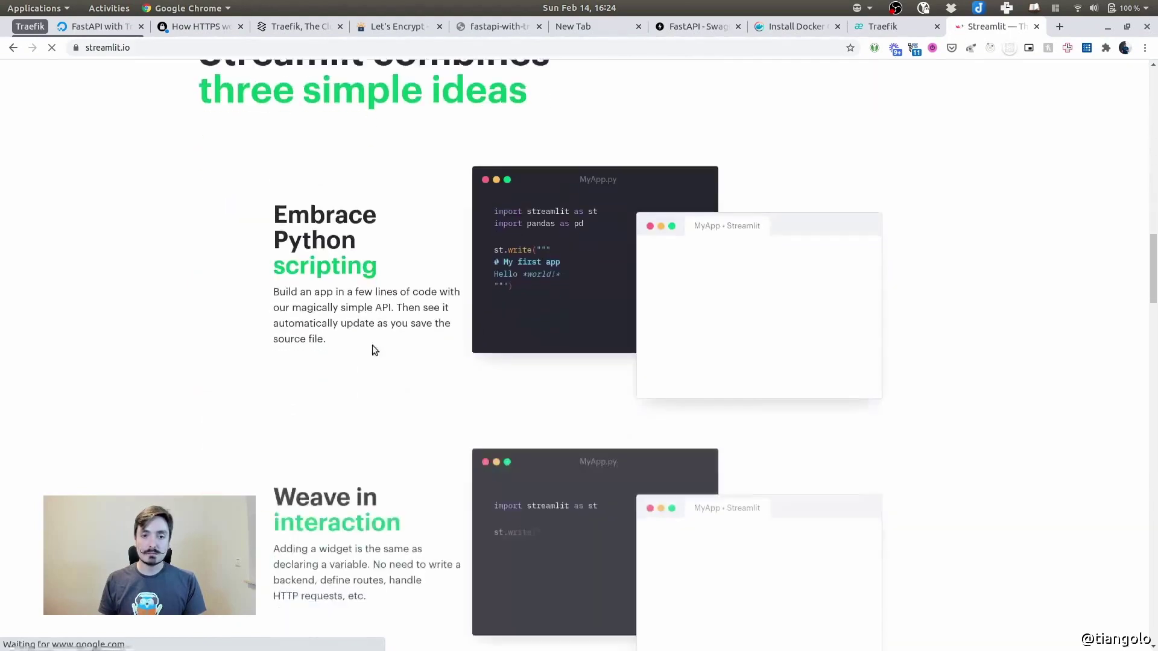
pyautogui.scroll(-6, 427, 325)
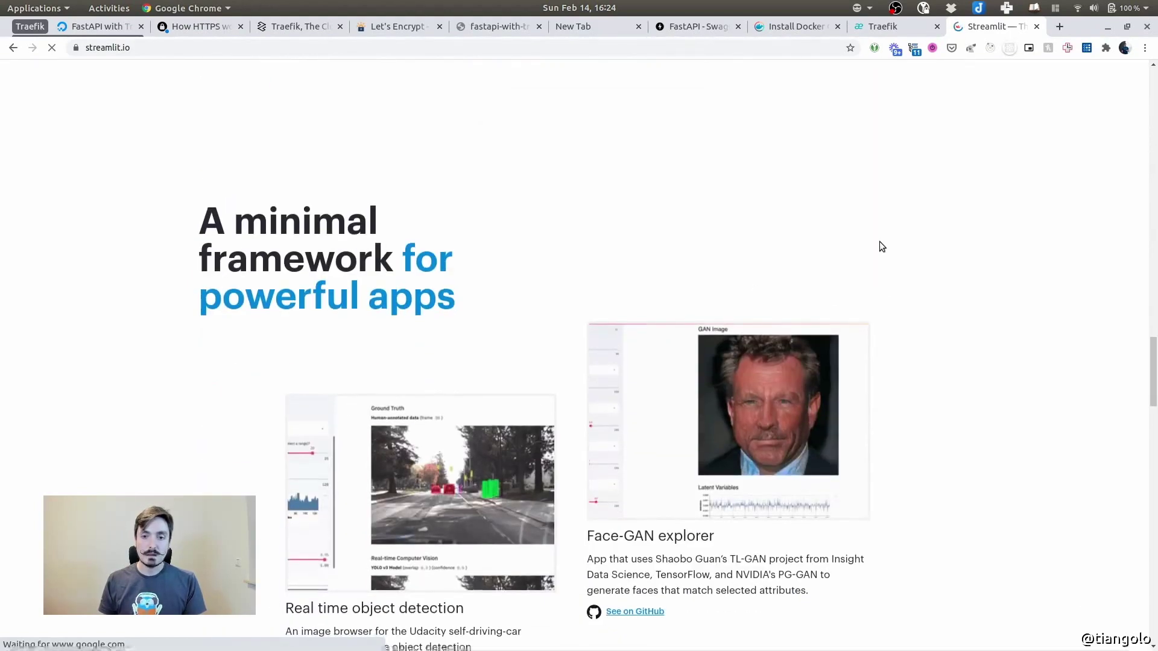
# Open Panel's Getting Started docs in a new tab and scroll to the Room Occupancy plot
pyautogui.hotkey('ctrl', 't')
pyautogui.write('panel')
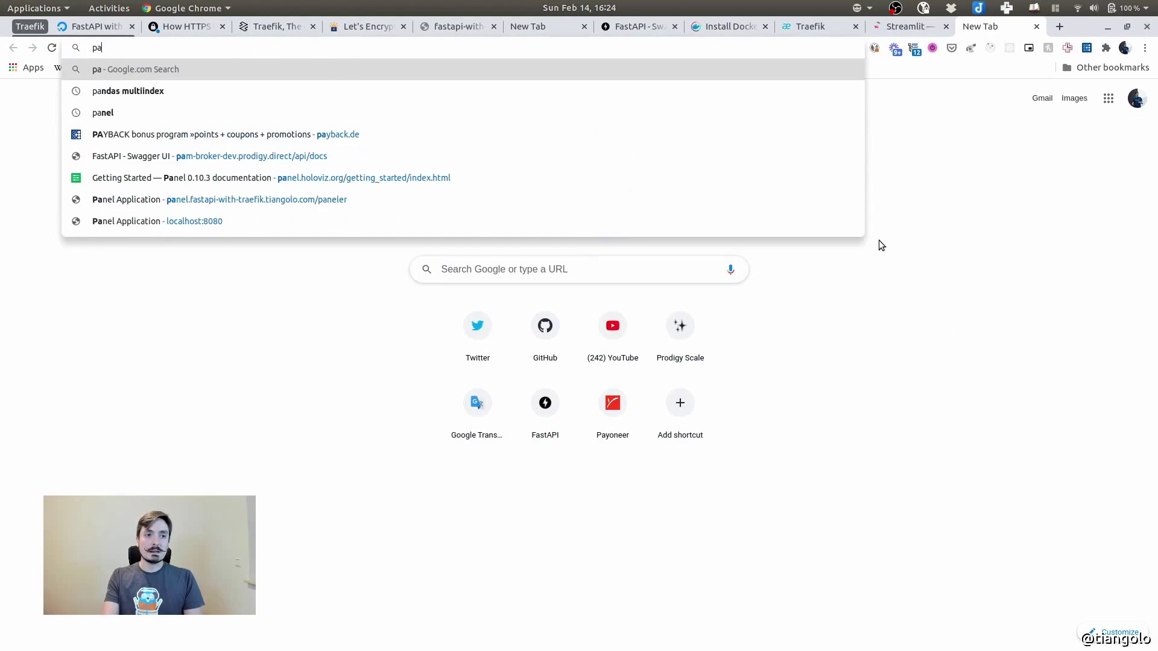
pyautogui.press('Delete')
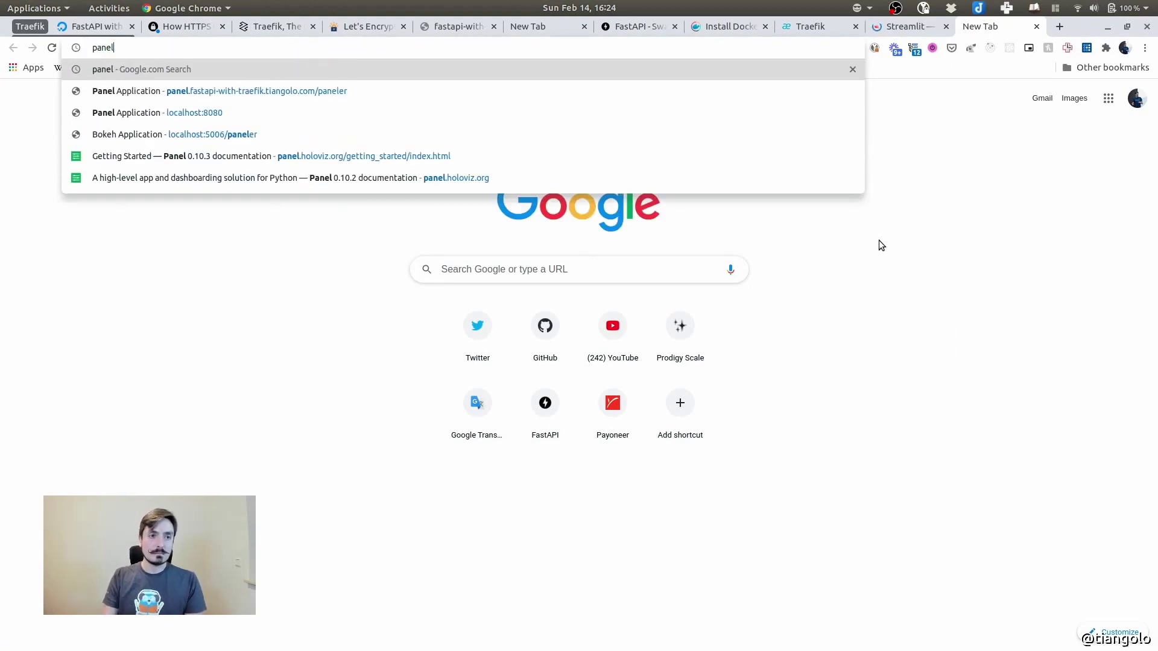
pyautogui.click(273, 161)
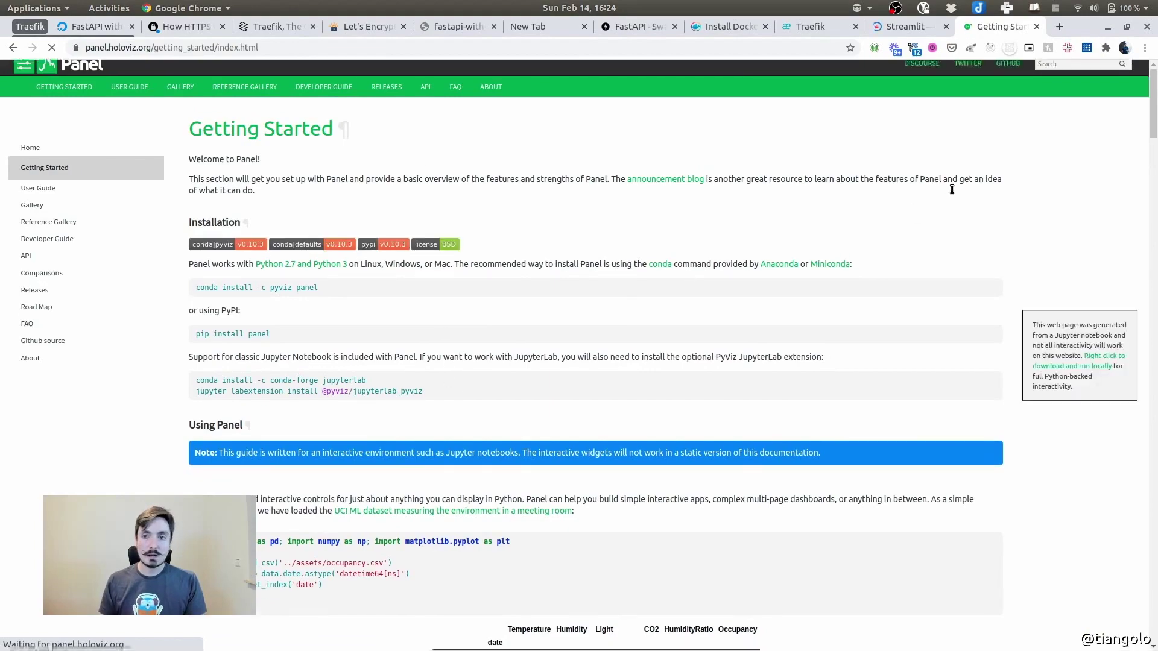
pyautogui.scroll(-3, 1134, 300)
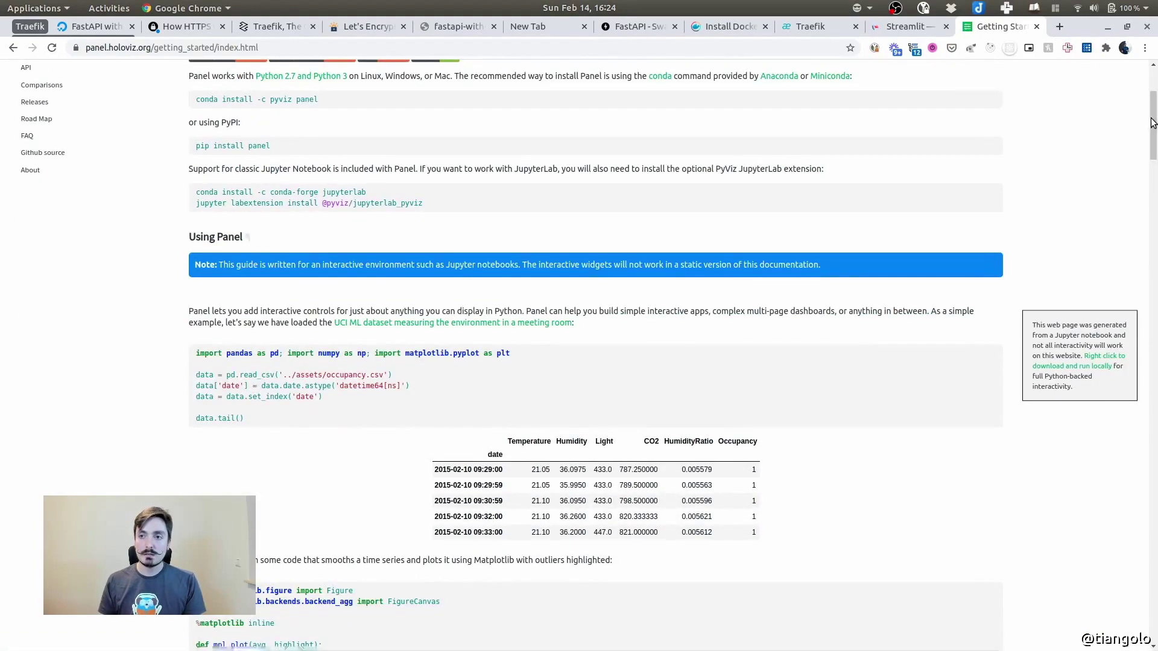
pyautogui.scroll(-15, 1119, 410)
pyautogui.scroll(-10, 1109, 500)
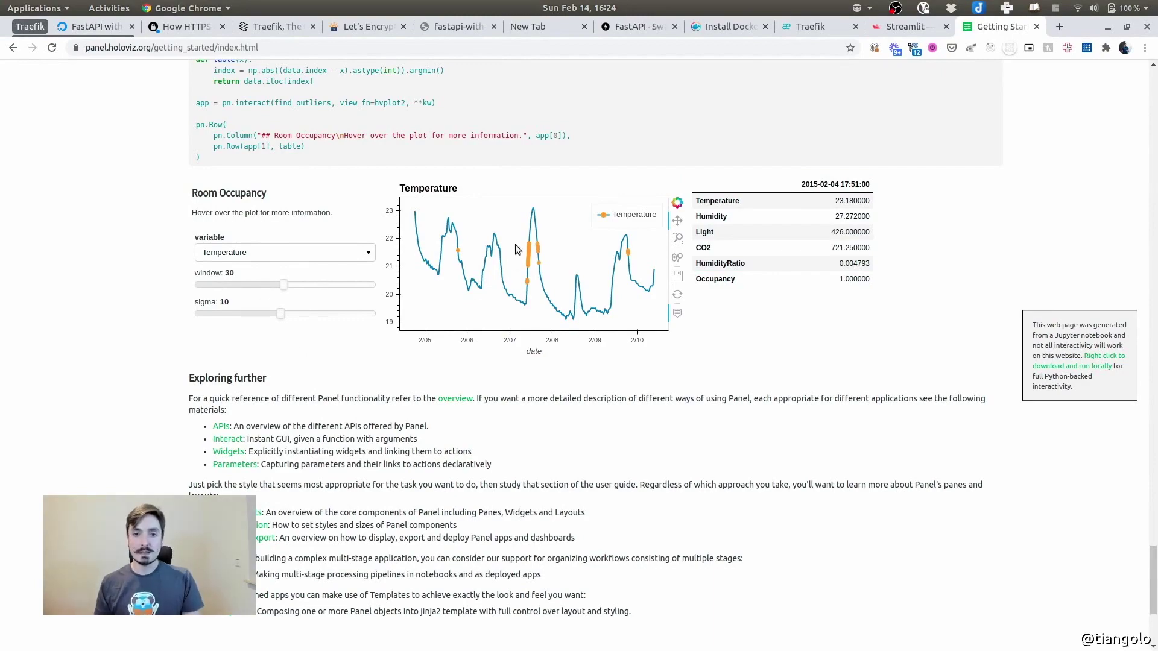
pyautogui.press('super')
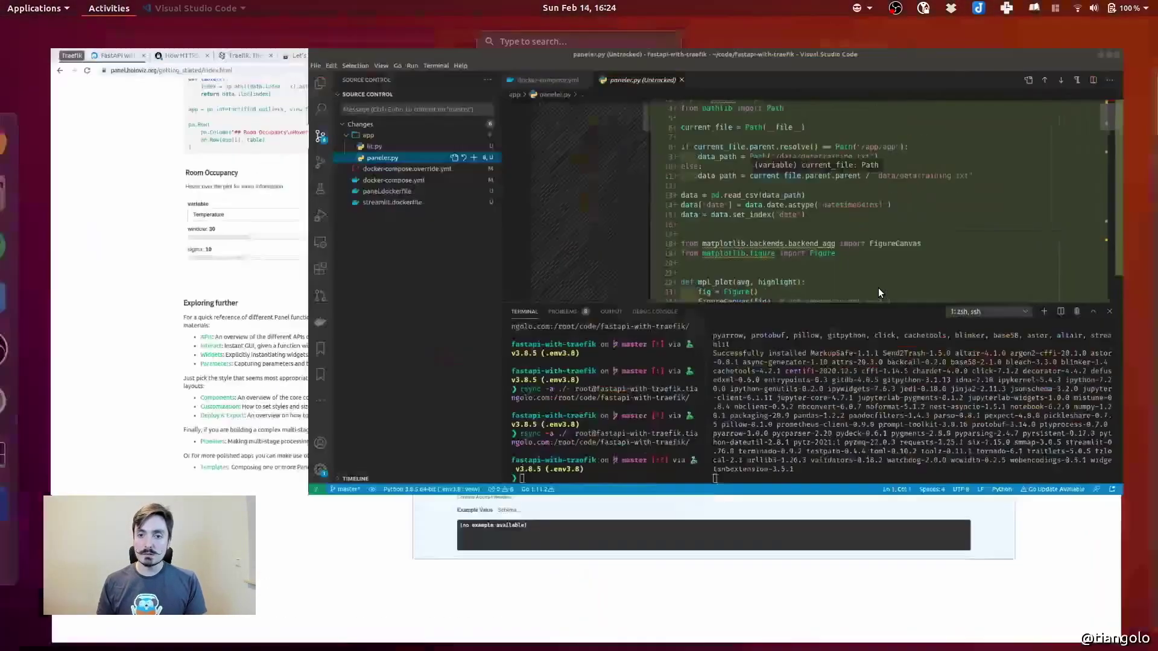
pyautogui.click(878, 288)
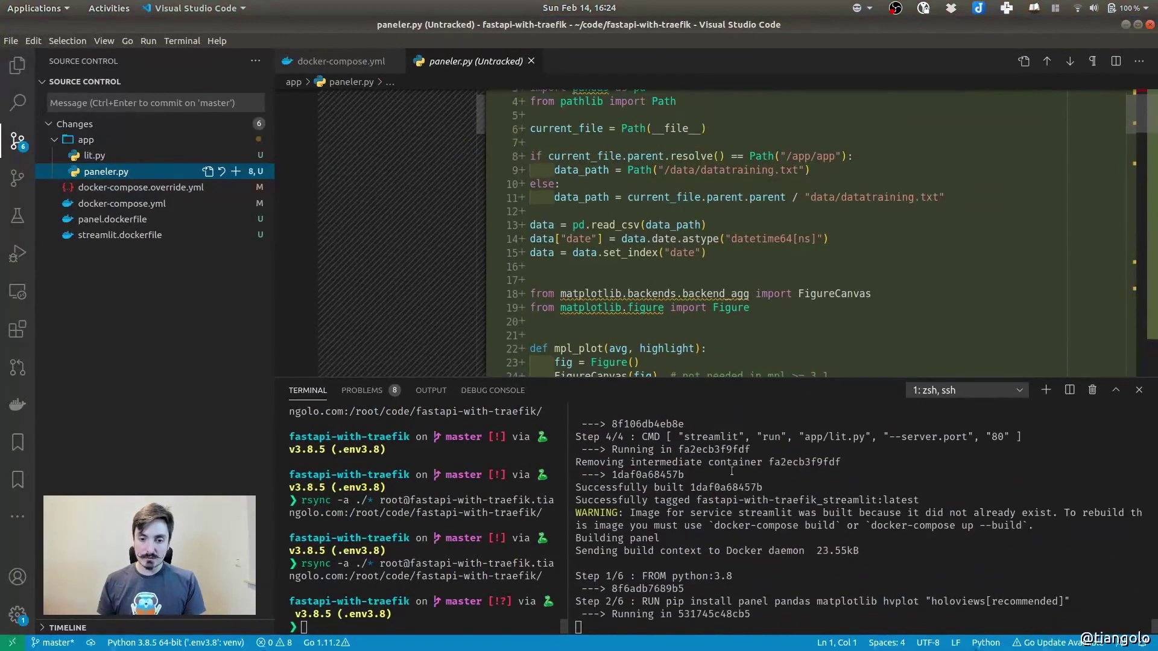
# Check the panel image build output in the terminal alongside paneler.py's data path code
pyautogui.click(761, 486)
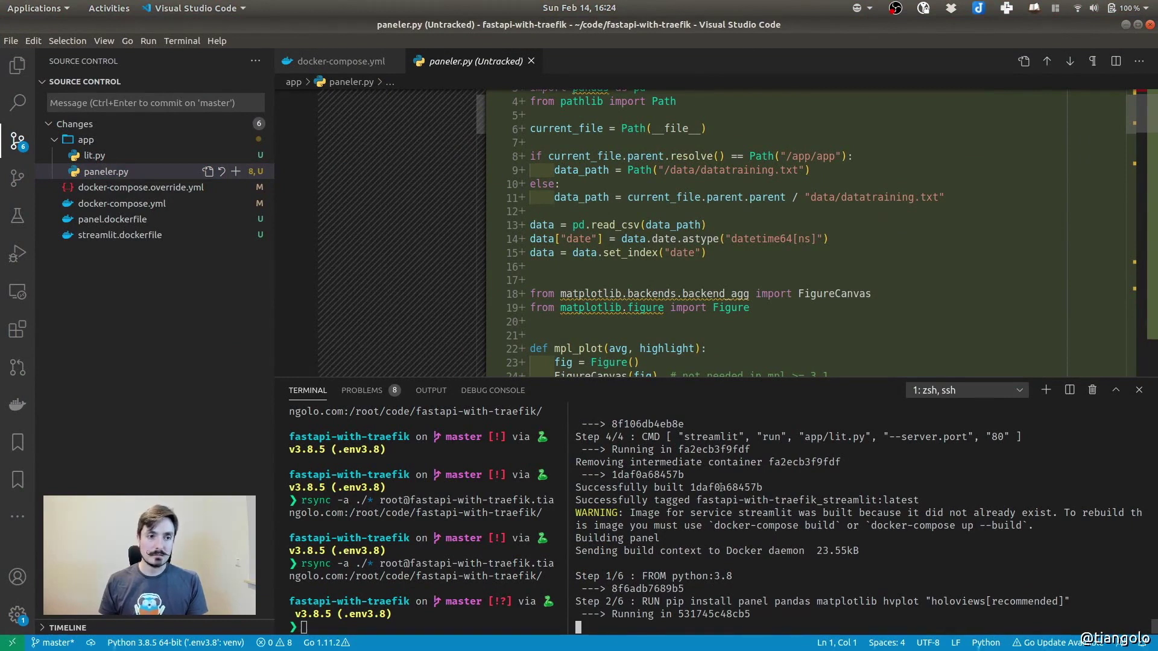
pyautogui.click(632, 199)
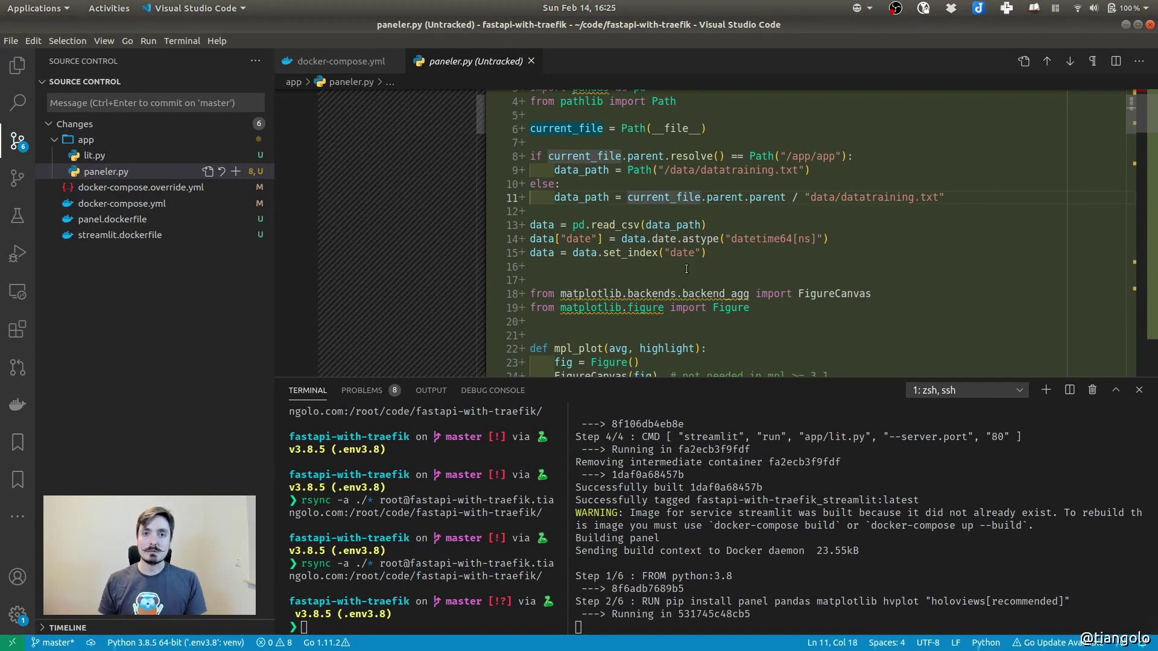
pyautogui.click(735, 518)
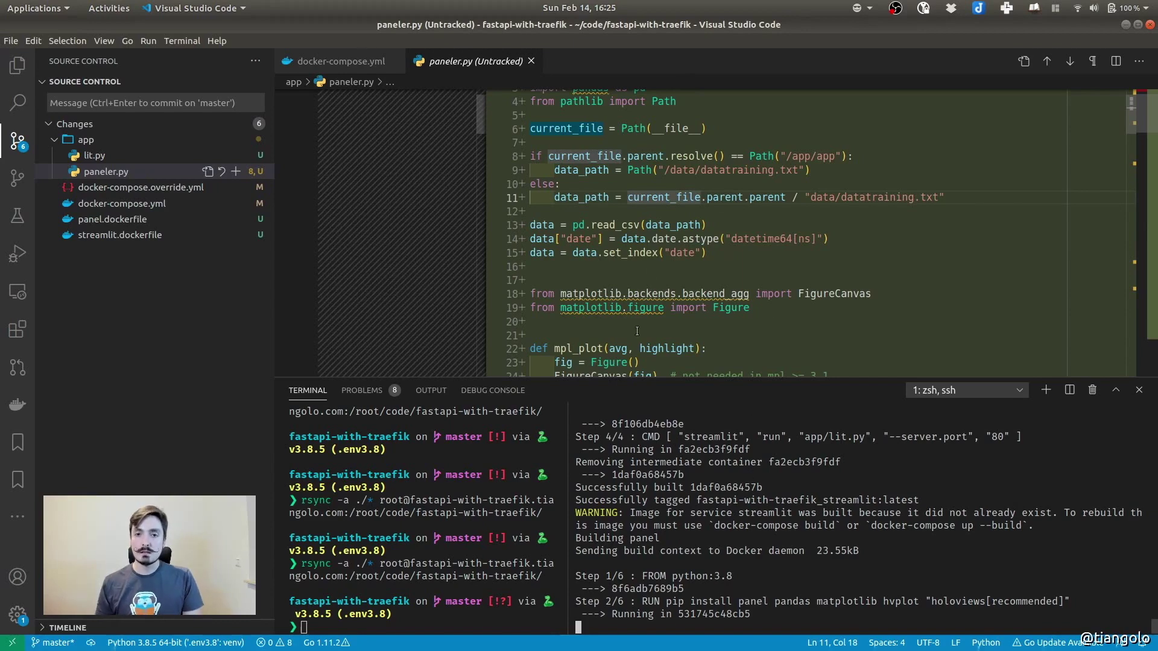
pyautogui.press('super')
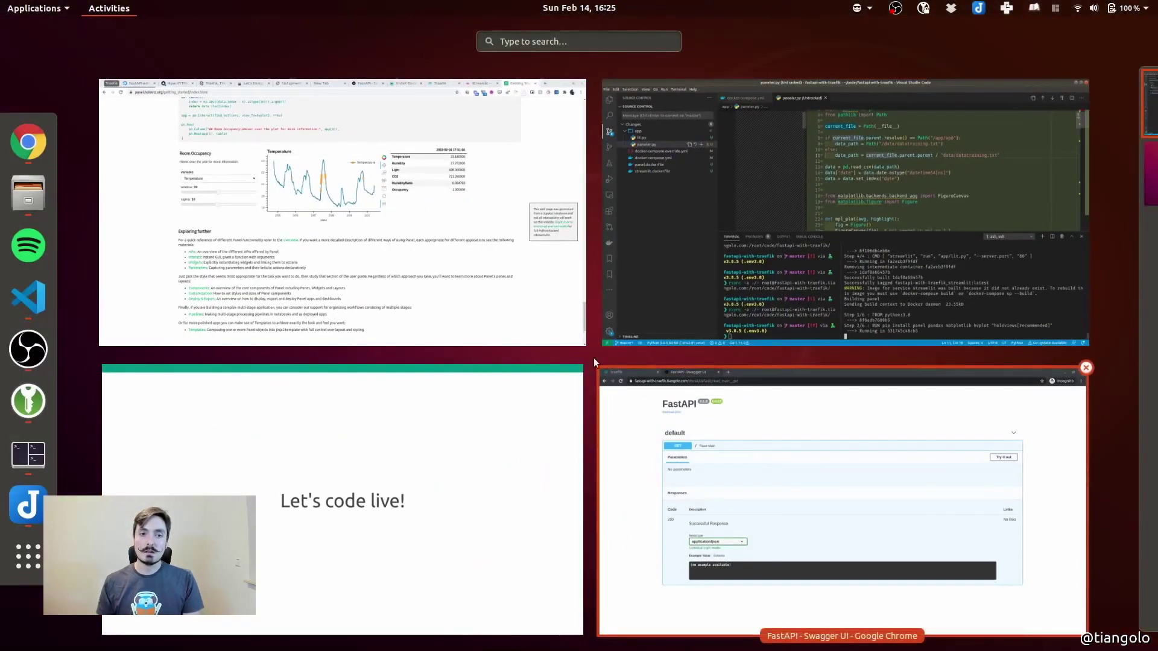
# Look at the interactive Temperature plot in Panel's docs, then return to VS Code
pyautogui.click(367, 190)
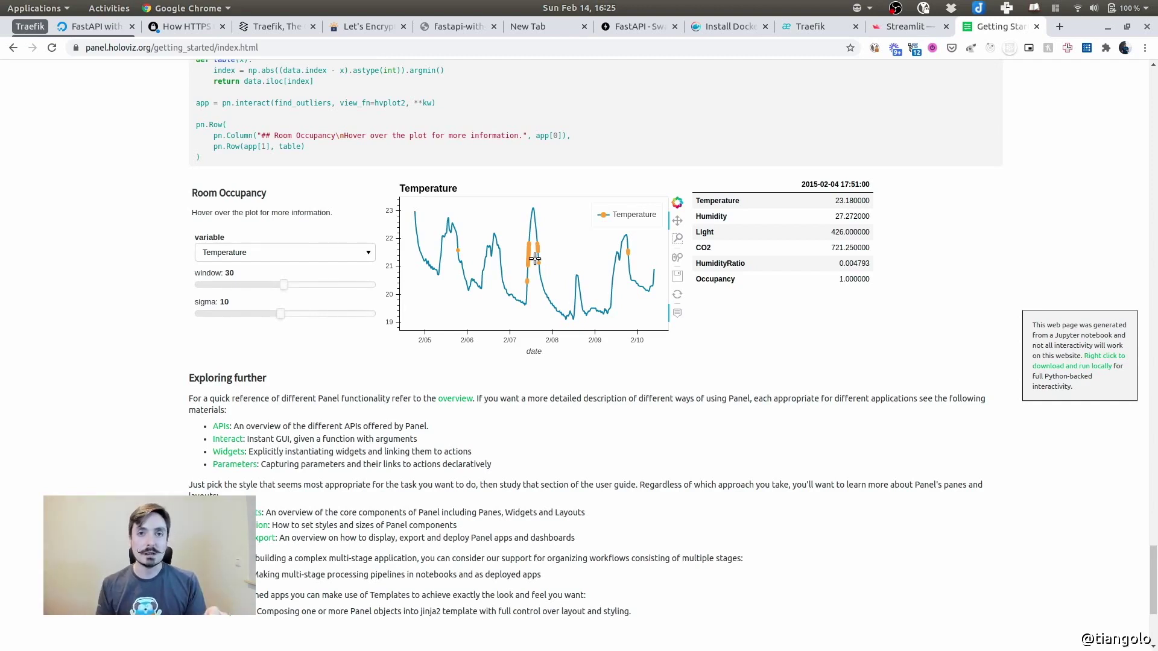
pyautogui.hotkey('alt', 'Tab')
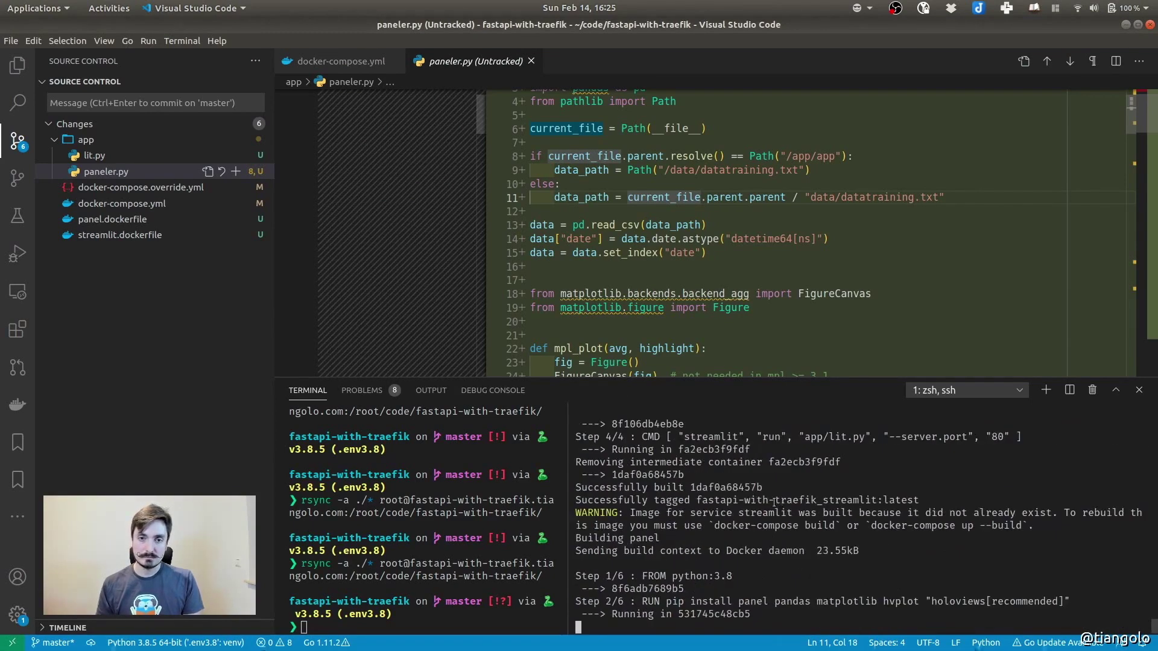
# Close the paneler.py and docker-compose.yml editors and stage all six changed files
pyautogui.hotkey('ctrl', 'w')
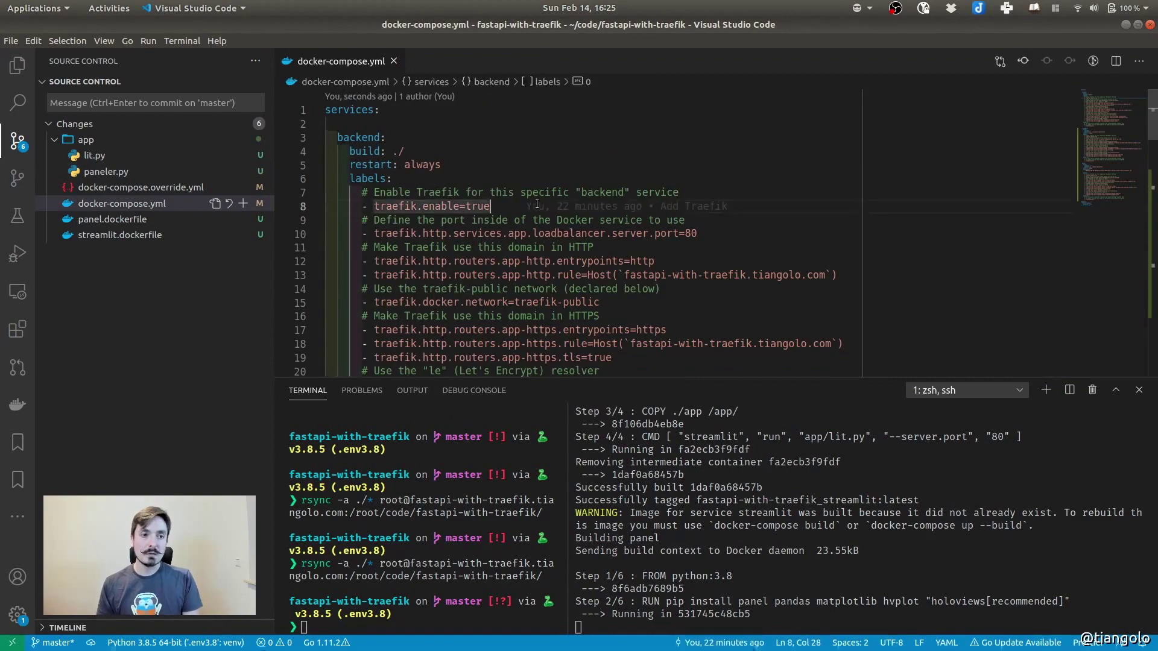
pyautogui.hotkey('ctrl', 'w')
pyautogui.click(106, 248)
pyautogui.click(99, 235)
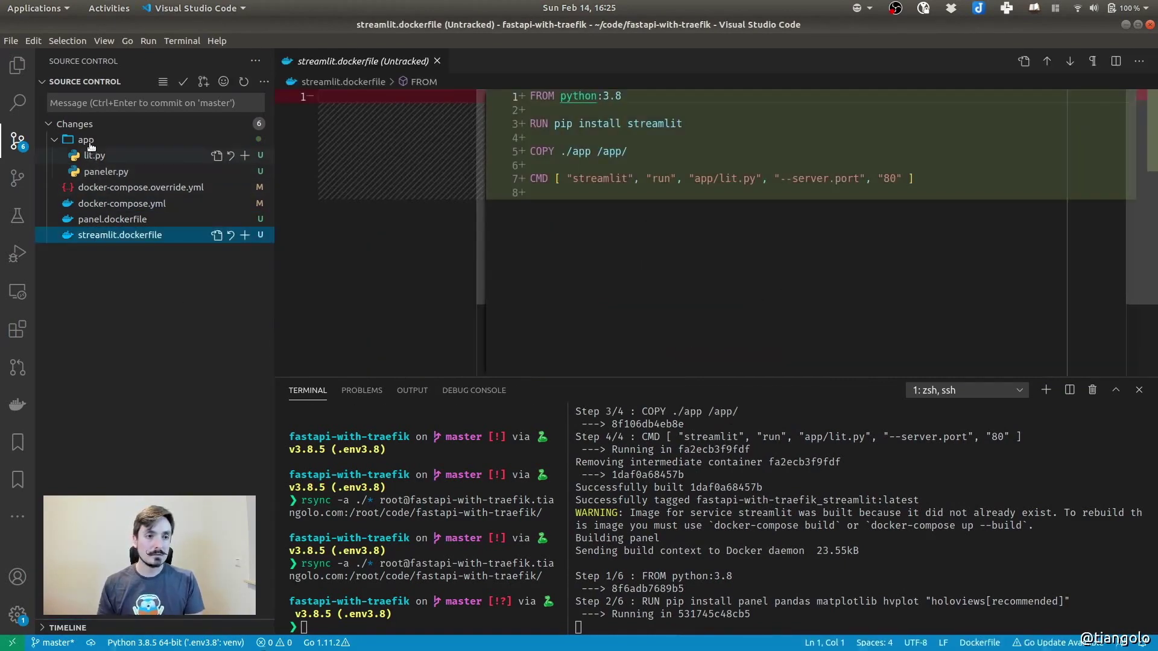
pyautogui.keyDown('shift'); pyautogui.click(91, 148); pyautogui.keyUp('shift')
pyautogui.click(242, 143)
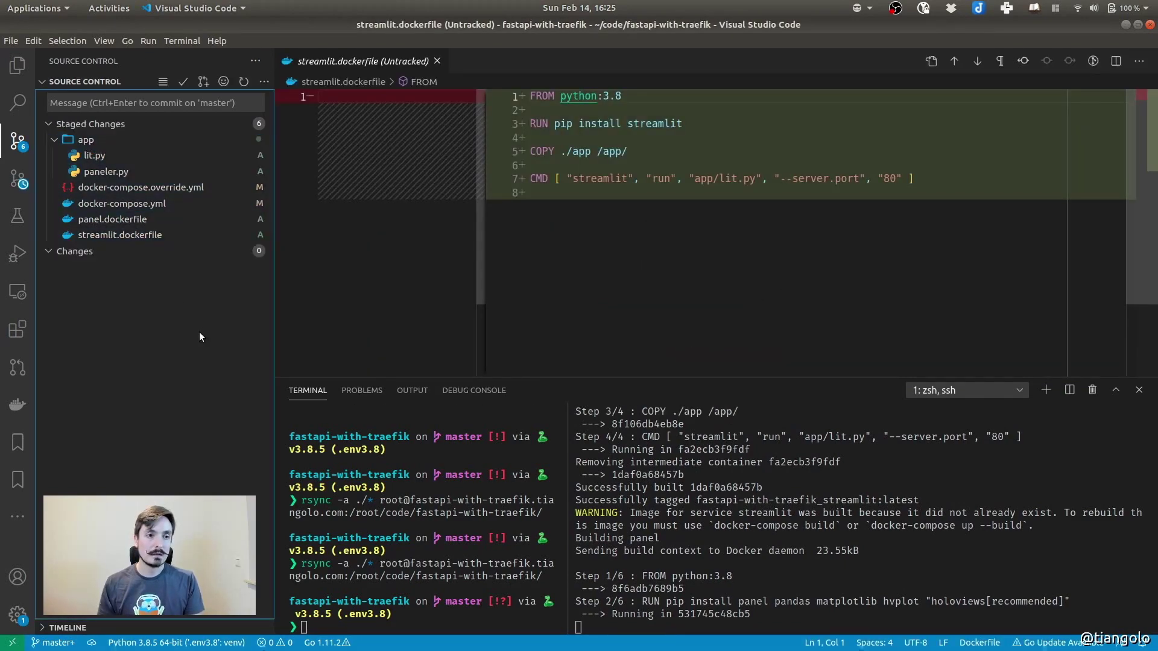
# Commit with the message 'Add Streamlit and Panel' and close the streamlit.dockerfile diff
pyautogui.click(141, 103)
pyautogui.write('Add STrea')
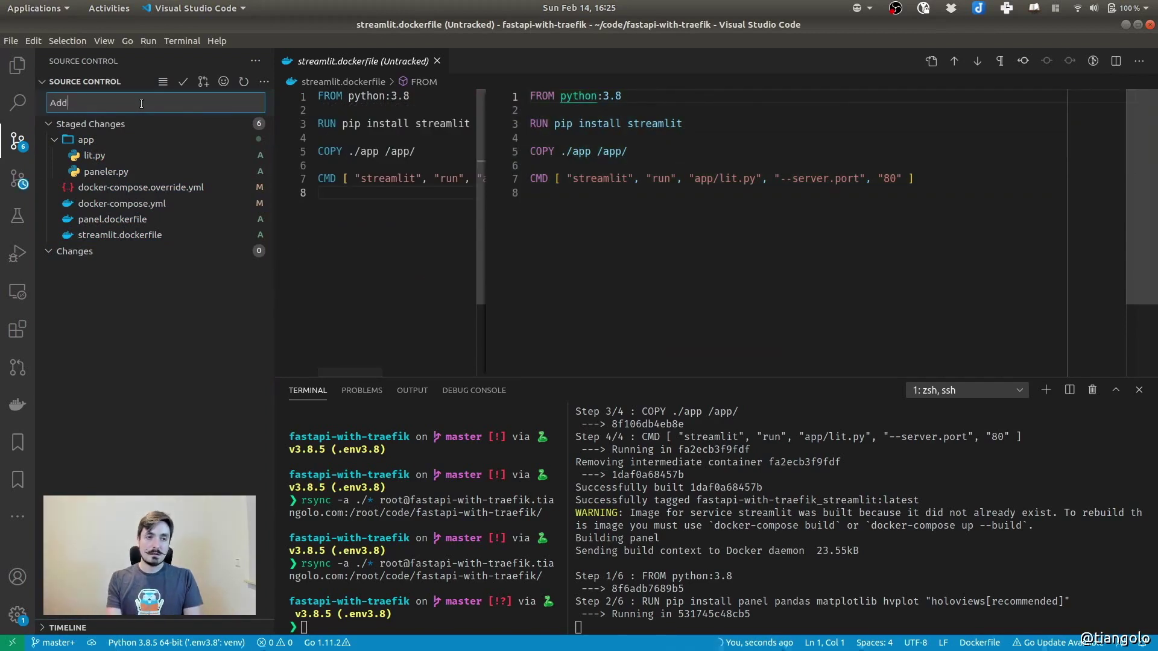
pyautogui.press('BackSpace')
pyautogui.press('BackSpace')
pyautogui.press('BackSpace')
pyautogui.write('treamlit a')
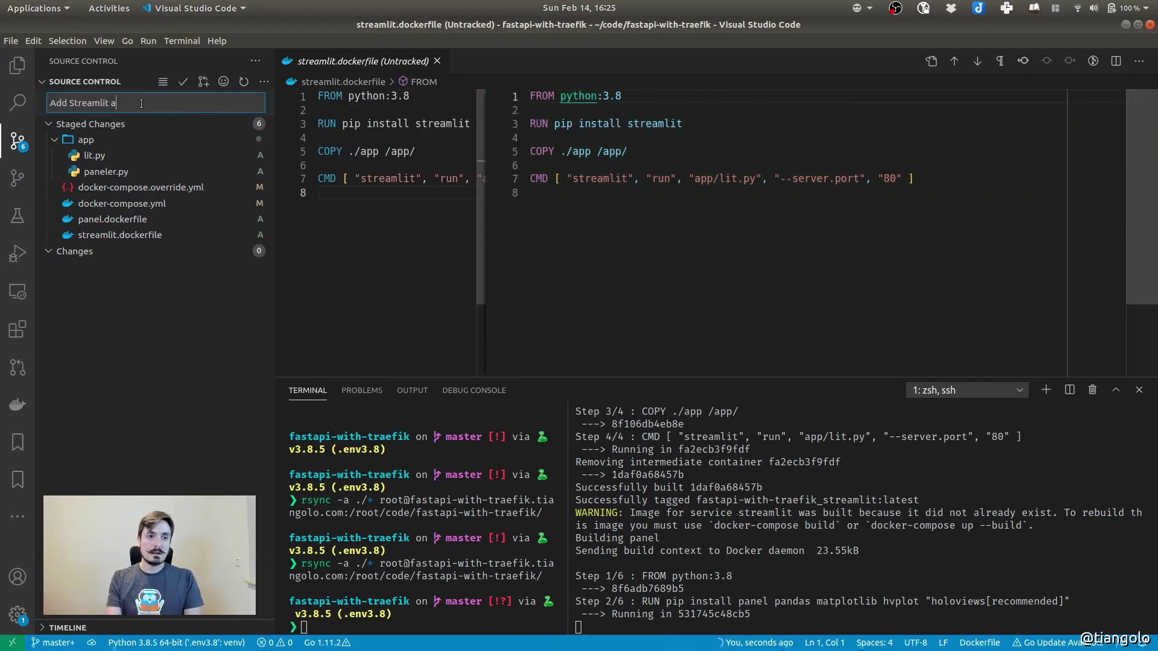
pyautogui.write('nd Panel')
pyautogui.hotkey('ctrl', 'Return')
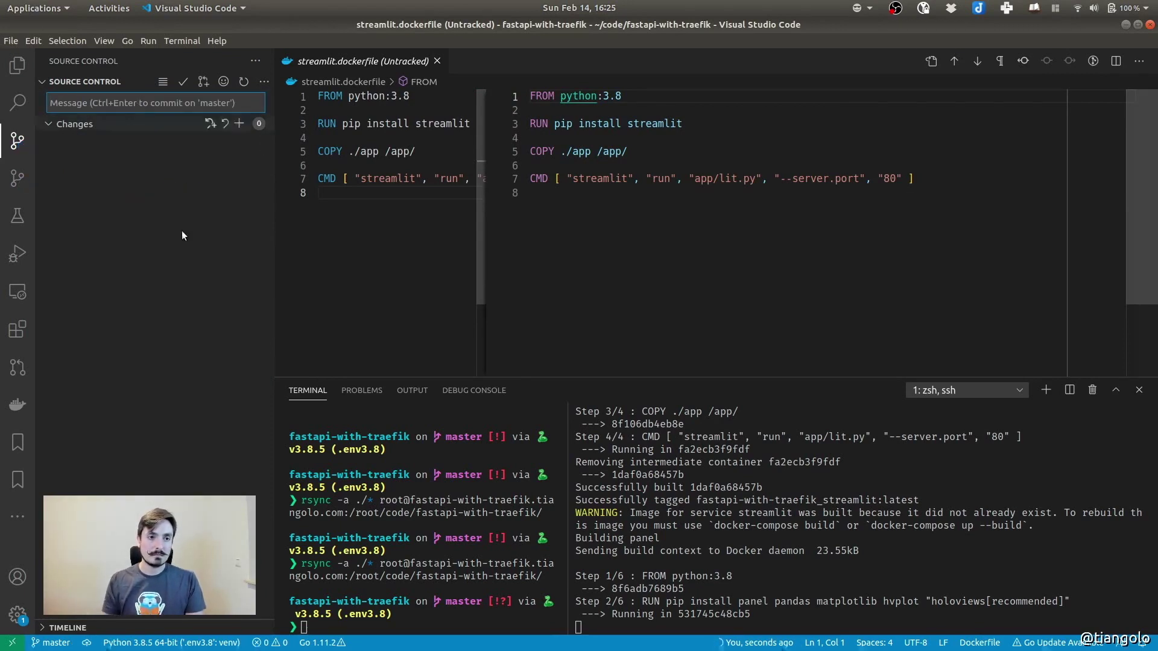
pyautogui.click(437, 60)
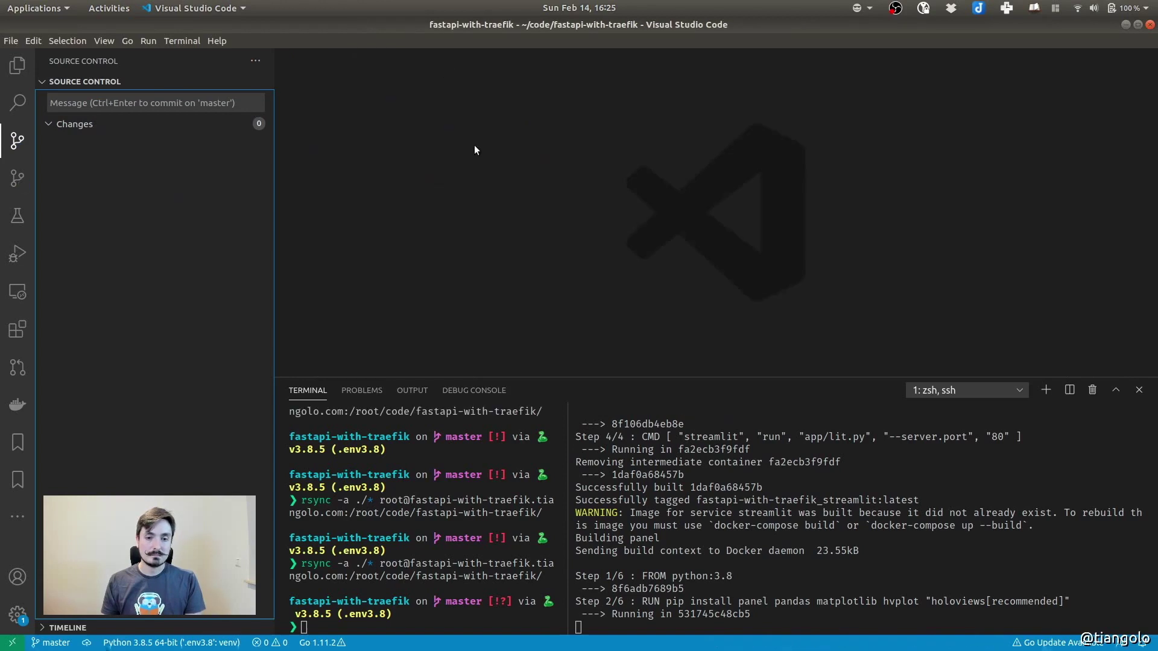
# Show the Explorer file tree, then split the terminal into a new pane
pyautogui.click(17, 68)
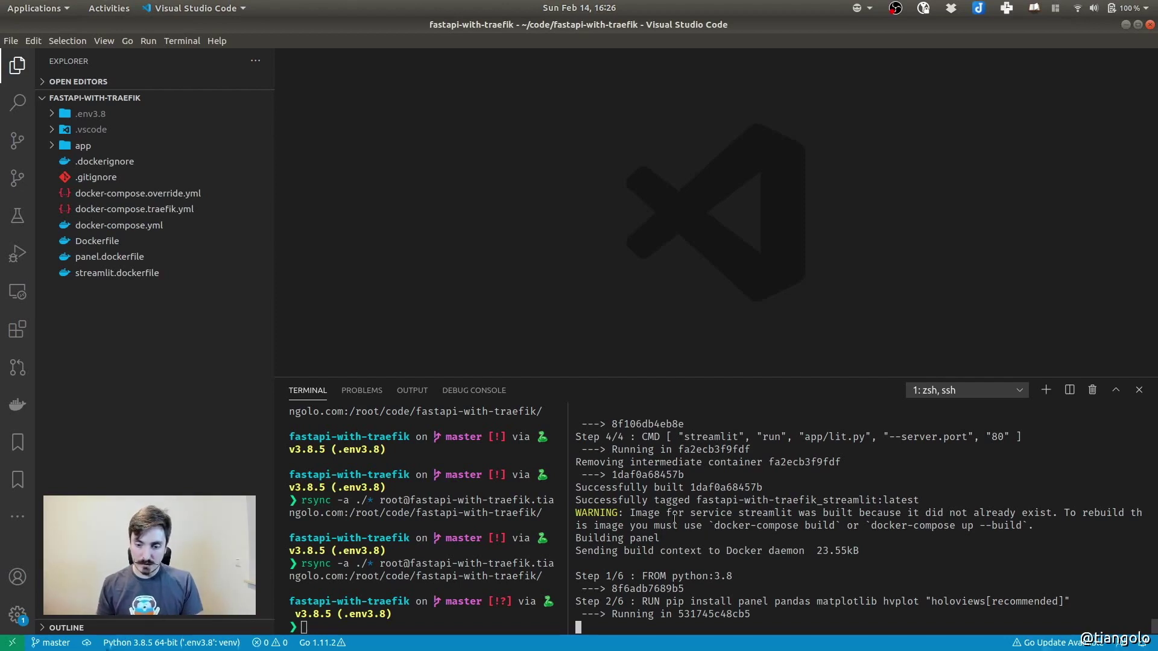
pyautogui.click(1071, 391)
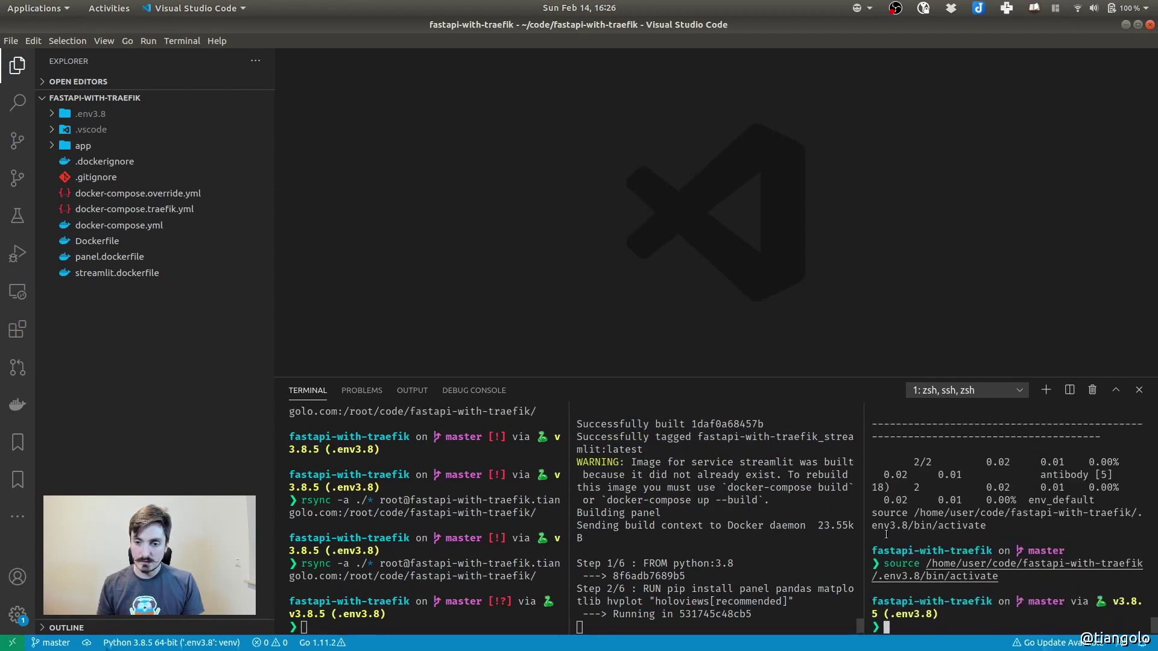
# SSH into the remote server and change into the code/fastapi-with-traefik/ project folder
pyautogui.write('ssh')
pyautogui.press('Right')
pyautogui.press('Return')
pyautogui.write('cd')
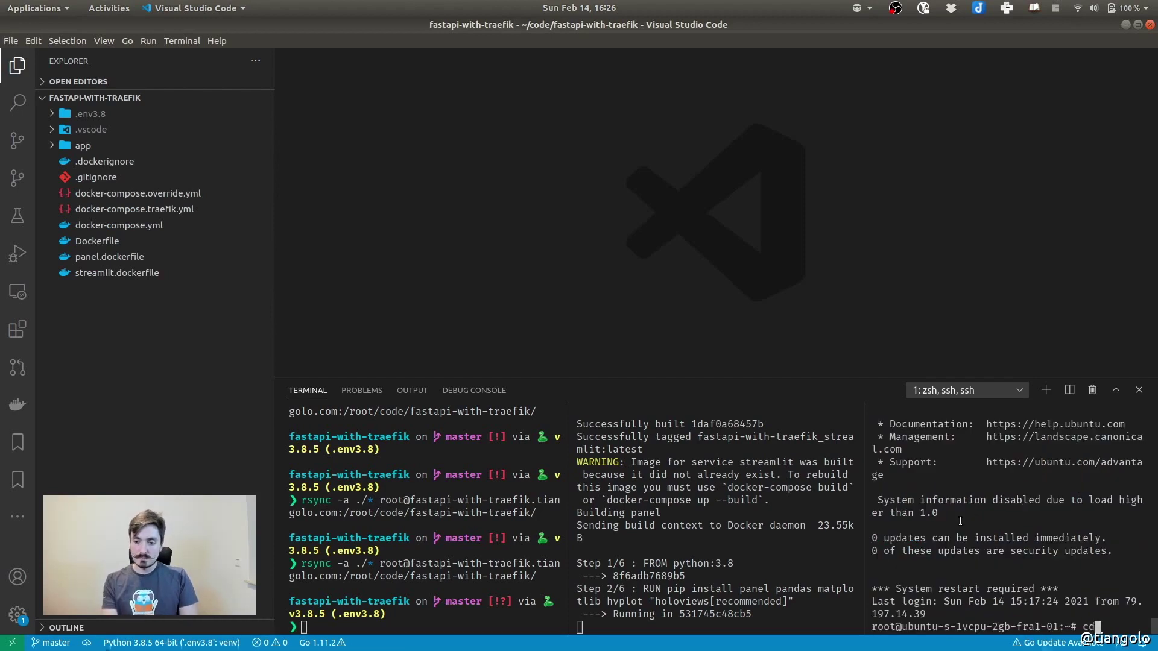
pyautogui.write(' code/fastapi-with-traefik/')
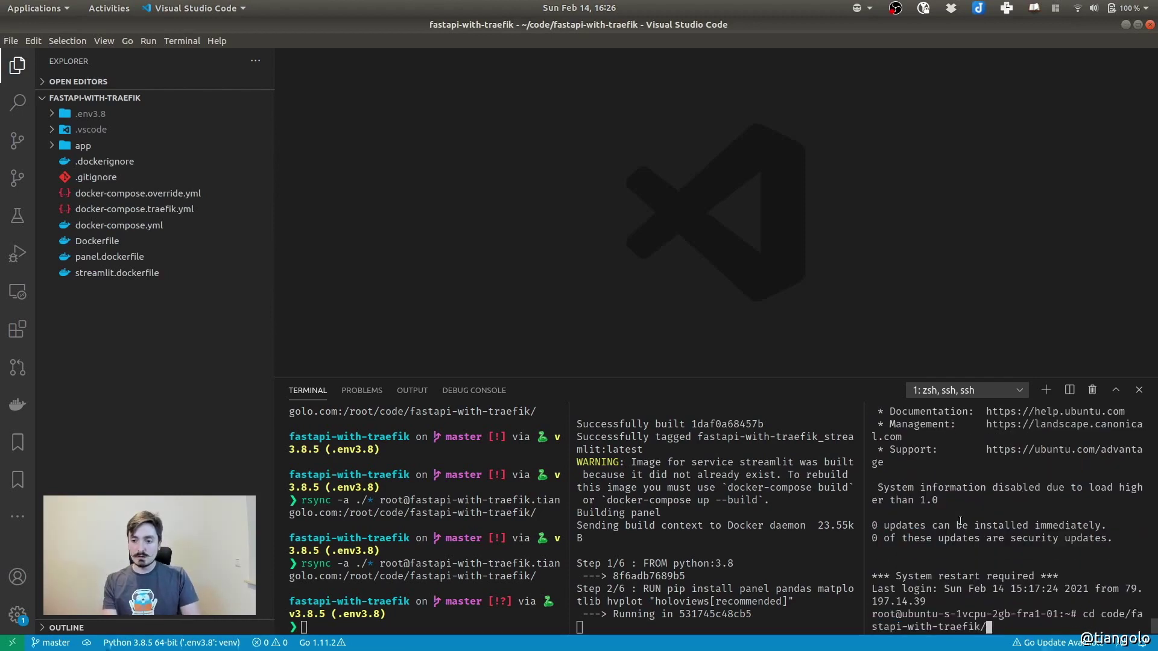
pyautogui.press('Return')
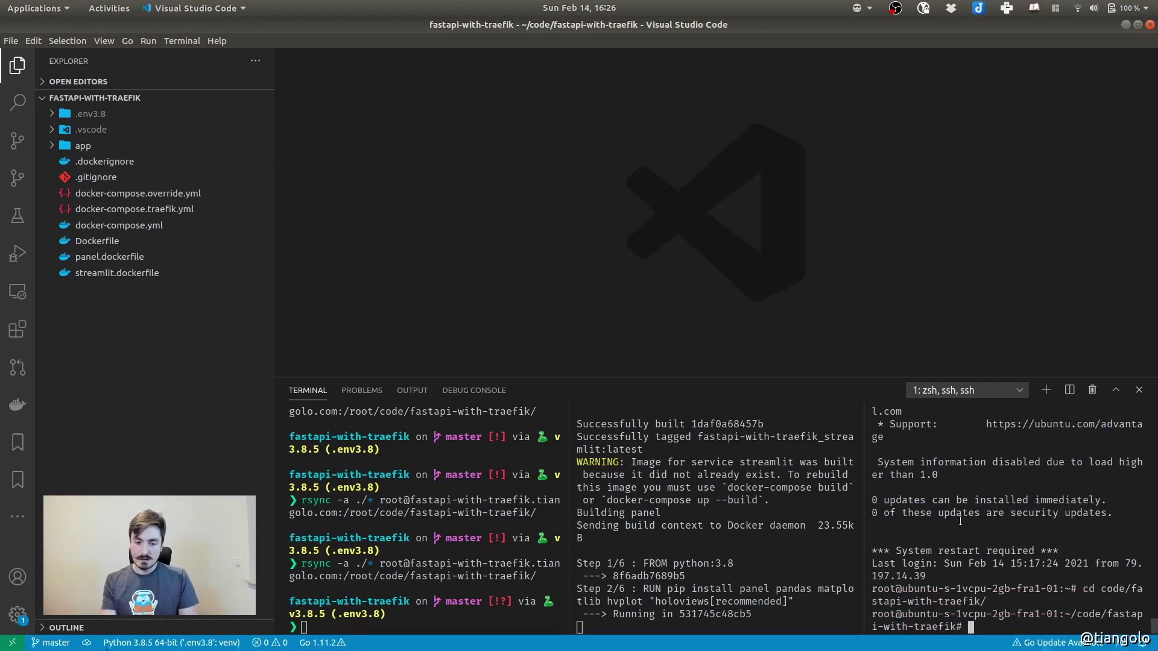
# Run 'docker-compose -f docker-compose.yml up -d' so backend, panel and streamlit are up
pyautogui.press('Up')
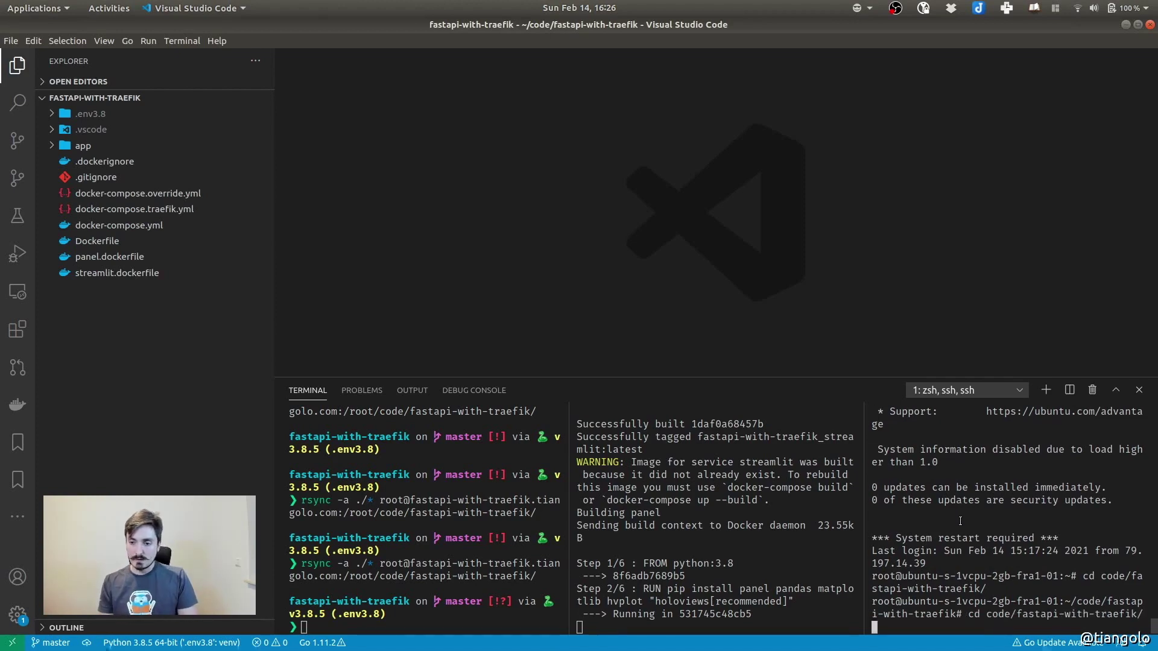
pyautogui.press('Left')
pyautogui.press('Left')
pyautogui.press('Left')
pyautogui.press('Left')
pyautogui.press('Left')
pyautogui.press('Left')
pyautogui.press('Left')
pyautogui.press('Left')
pyautogui.press('Left')
pyautogui.press('Left')
pyautogui.press('Left')
pyautogui.press('Left')
pyautogui.press('Left')
pyautogui.press('Left')
pyautogui.press('Left')
pyautogui.press('Left')
pyautogui.press('Left')
pyautogui.press('Left')
pyautogui.press('Left')
pyautogui.press('Left')
pyautogui.press('BackSpace')
pyautogui.press('BackSpace')
pyautogui.press('BackSpace')
pyautogui.press('BackSpace')
pyautogui.press('BackSpace')
pyautogui.press('End')
pyautogui.press('BackSpace')
pyautogui.press('BackSpace')
pyautogui.press('BackSpace')
pyautogui.press('BackSpace')
pyautogui.press('BackSpace')
pyautogui.press('BackSpace')
pyautogui.press('BackSpace')
pyautogui.press('BackSpace')
pyautogui.press('BackSpace')
pyautogui.press('BackSpace')
pyautogui.press('BackSpace')
pyautogui.press('BackSpace')
pyautogui.press('BackSpace')
pyautogui.press('BackSpace')
pyautogui.press('BackSpace')
pyautogui.press('BackSpace')
pyautogui.press('BackSpace')
pyautogui.press('BackSpace')
pyautogui.press('BackSpace')
pyautogui.press('BackSpace')
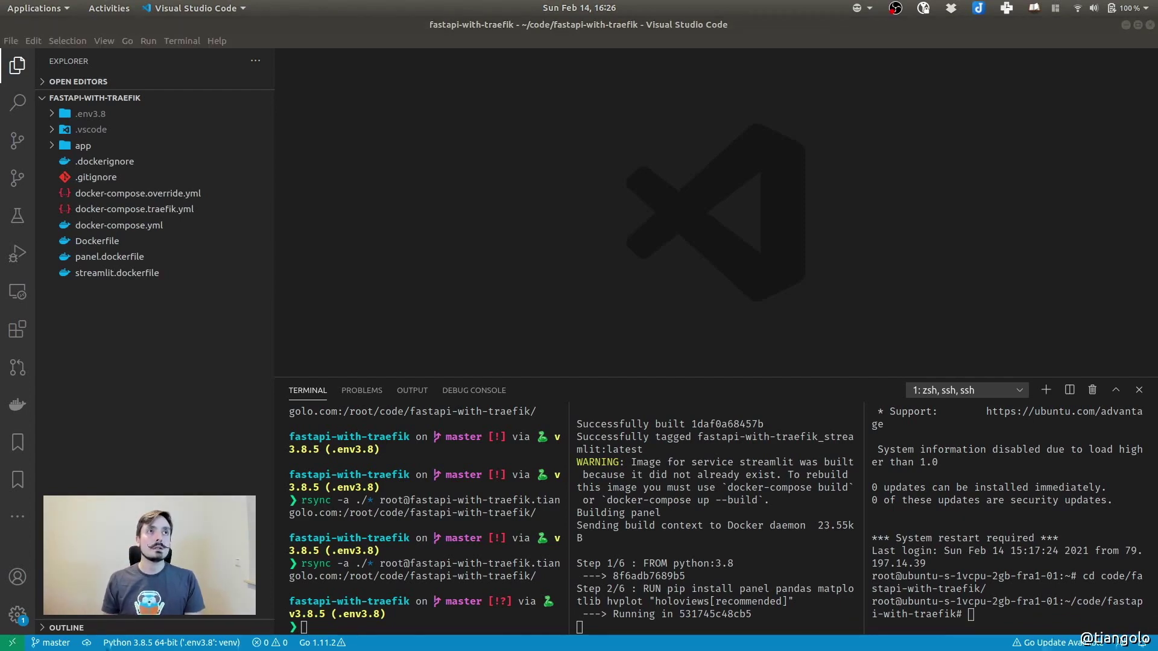
pyautogui.click(999, 584)
pyautogui.write('docker-compose -f docker-compose.yml up -d')
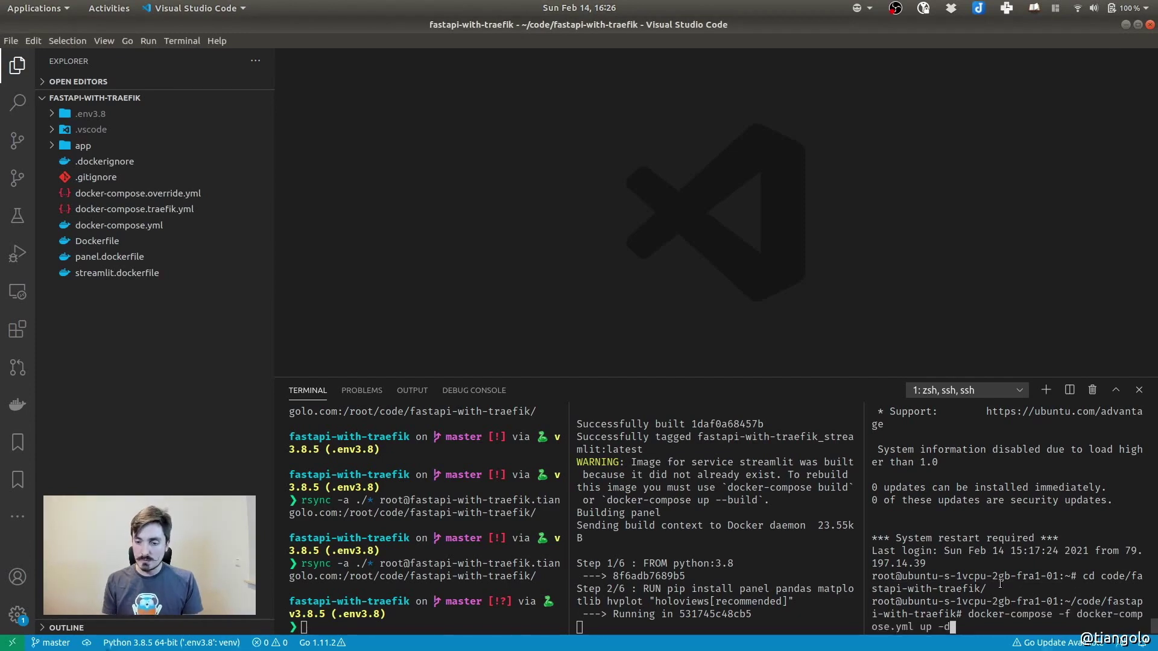
pyautogui.press('Return')
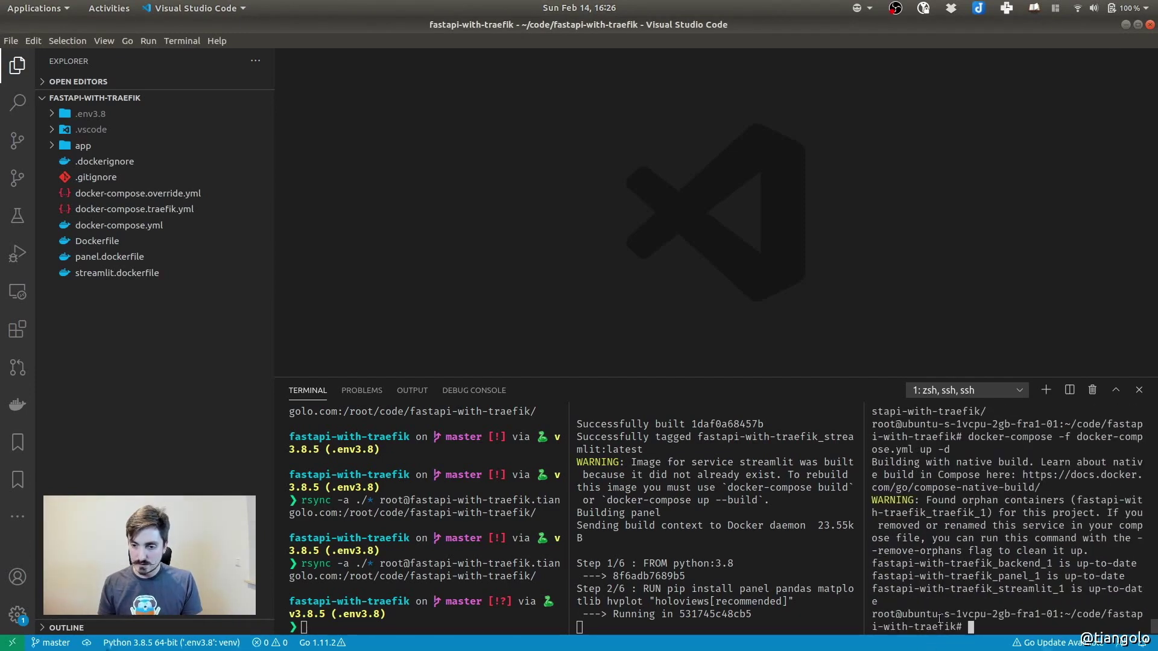
pyautogui.click(821, 539)
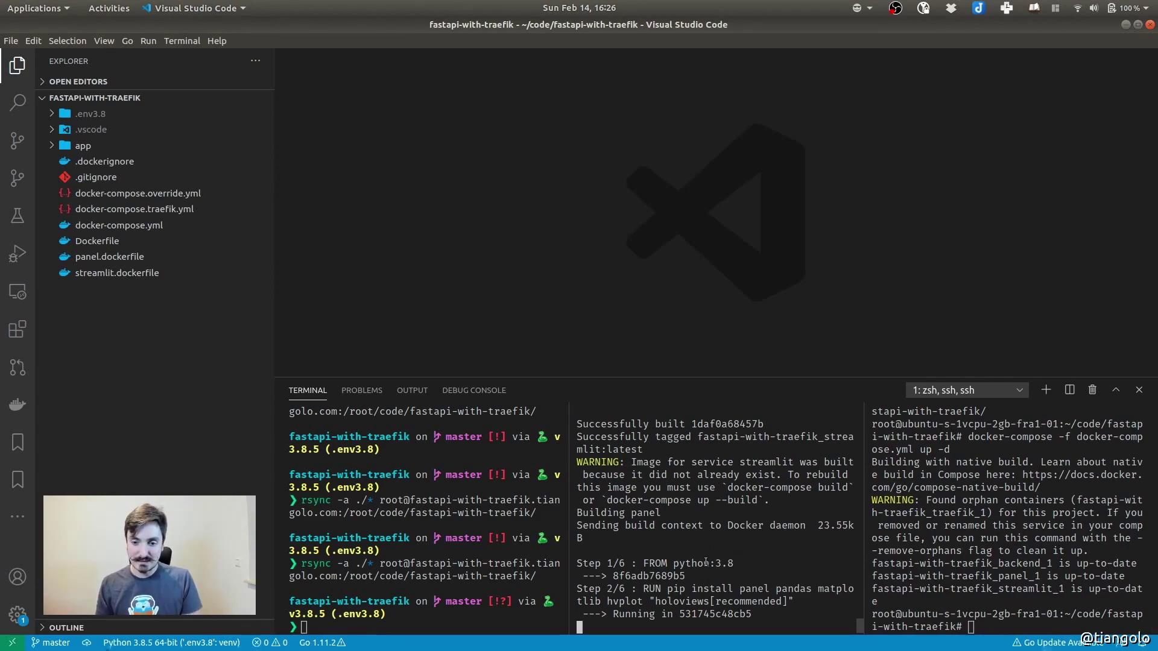
pyautogui.press('super')
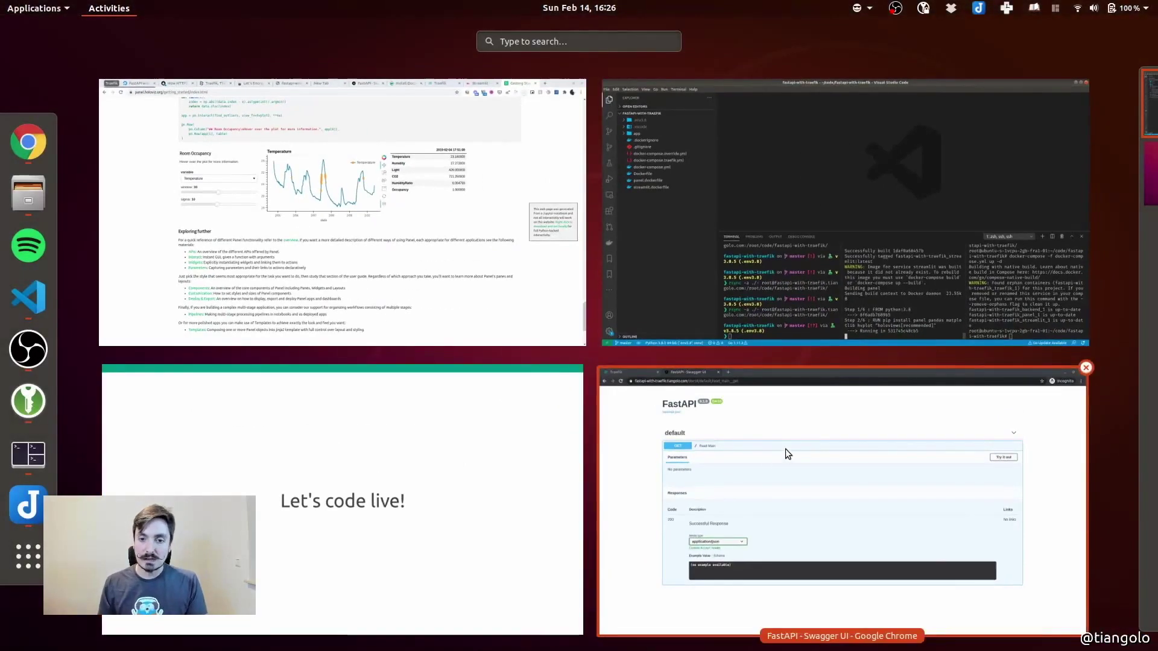
# Open the streamlit.fastapi-with-traefik.tiangolo.com site in a new tab and pass the basic-auth login
pyautogui.click(776, 457)
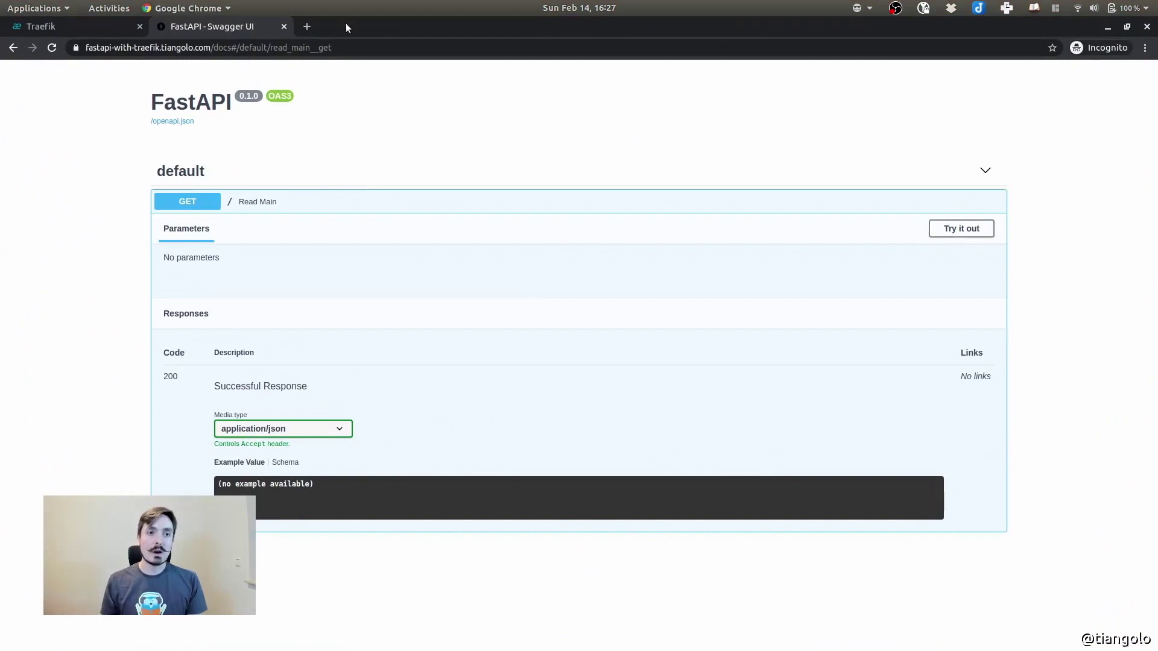
pyautogui.click(307, 26)
pyautogui.write('stream')
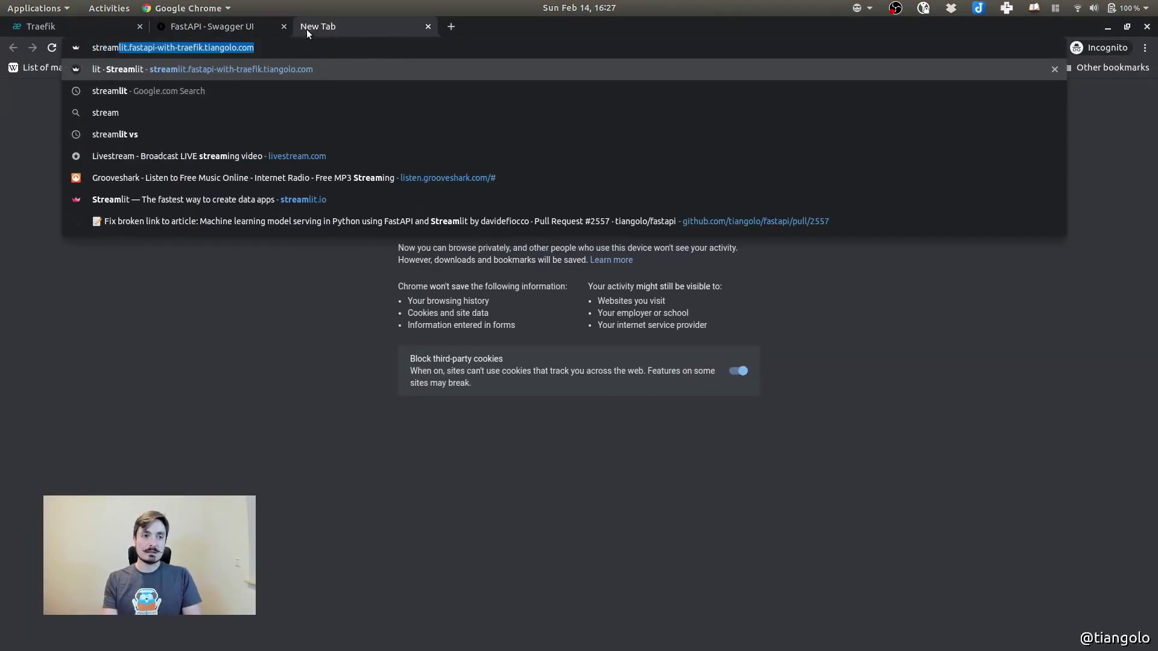
pyautogui.press('End')
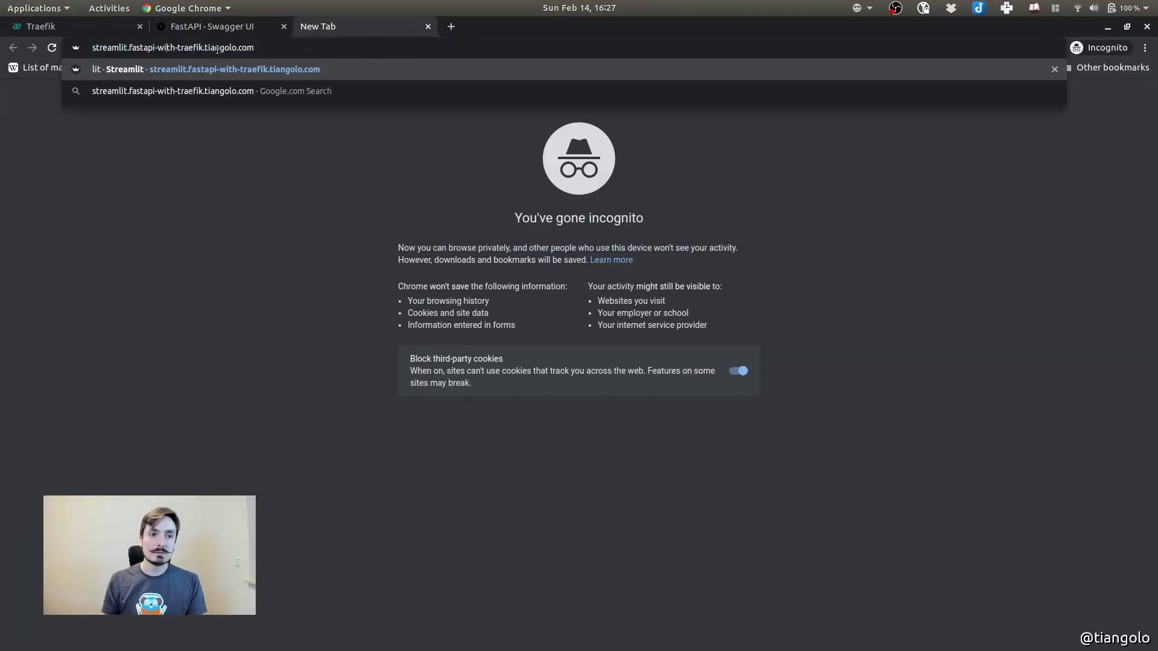
pyautogui.press('Return')
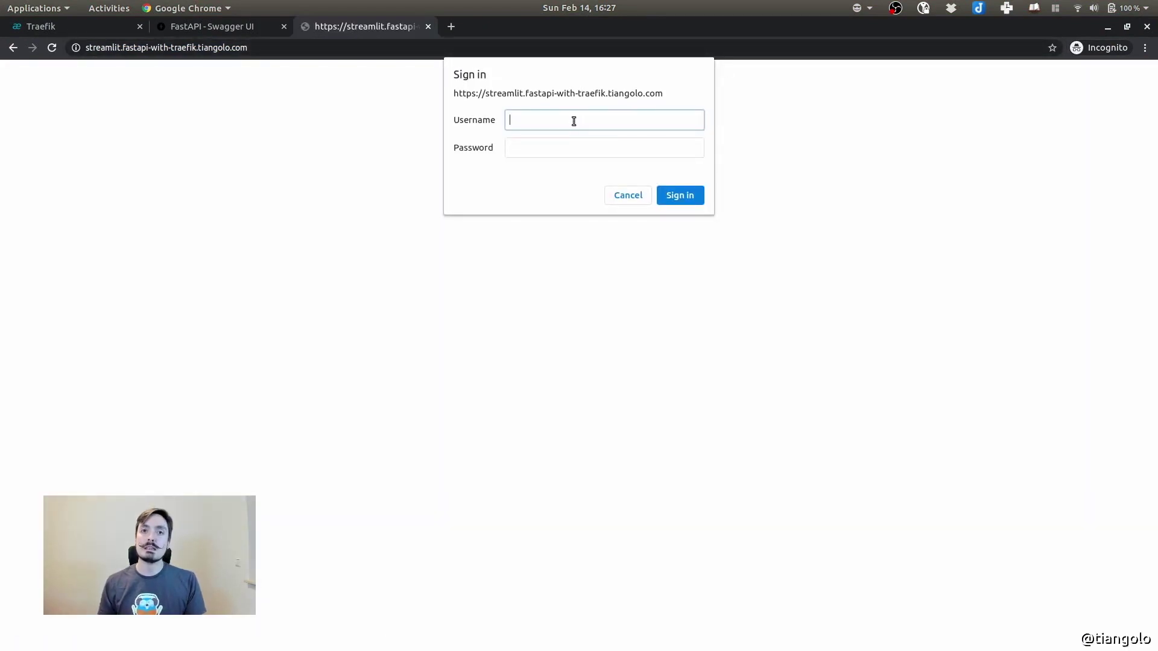
pyautogui.write('admin')
pyautogui.press('Tab')
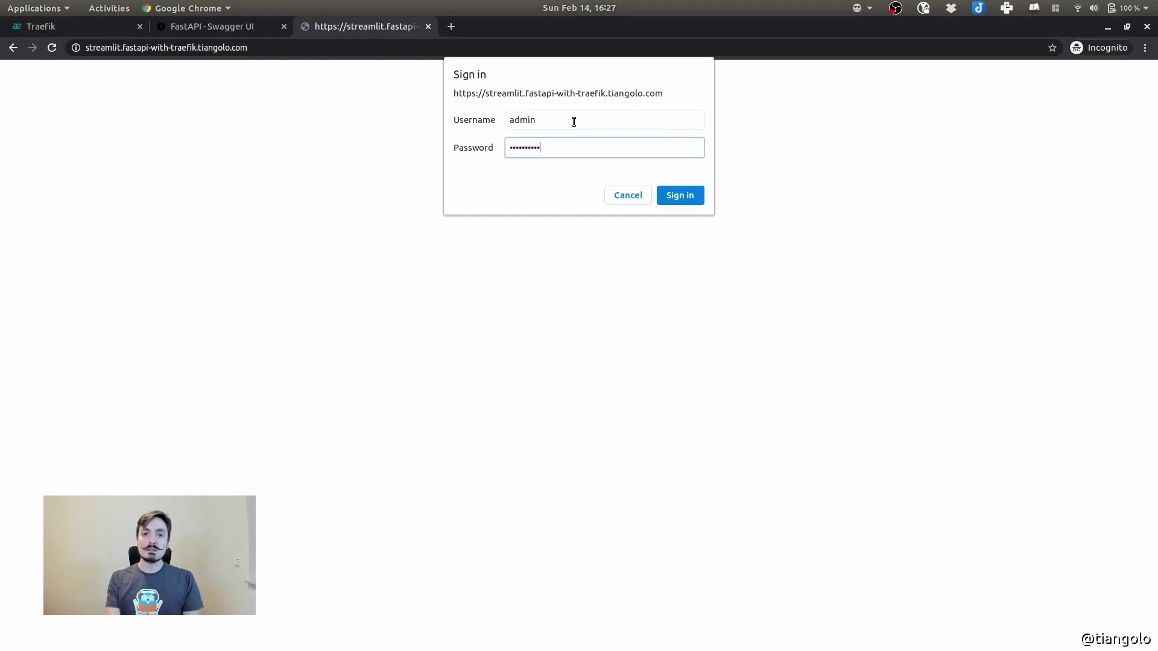
pyautogui.click(684, 197)
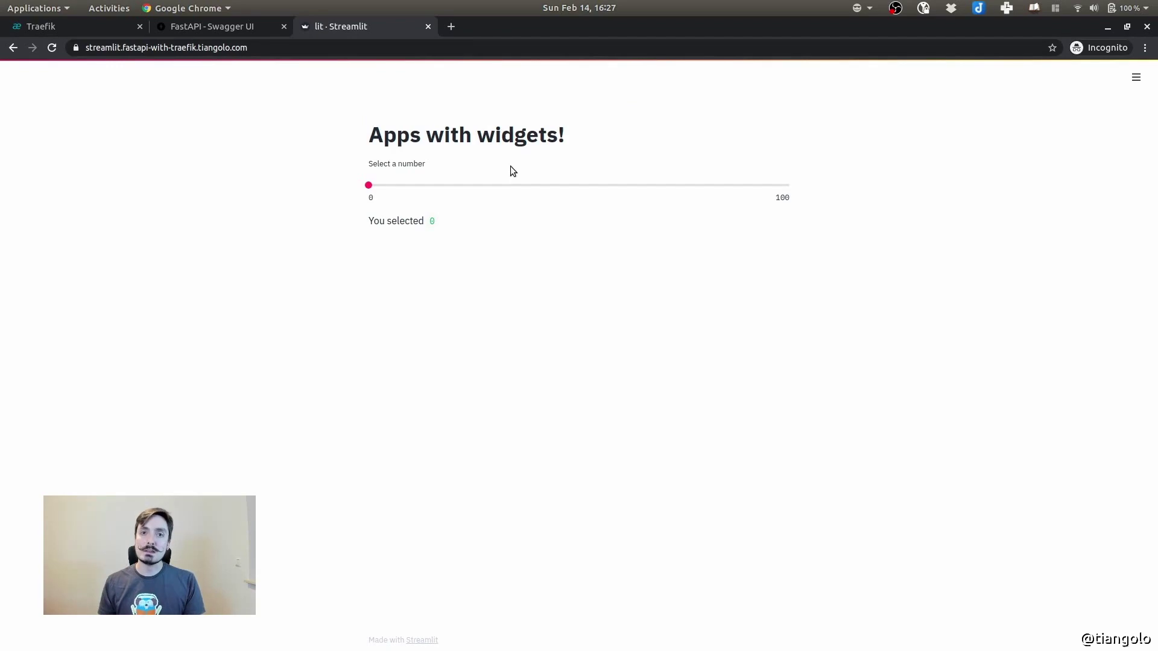
# Drag the Streamlit number slider until it reports 'You selected 52'
pyautogui.moveTo(369, 186); pyautogui.dragTo(514, 195)
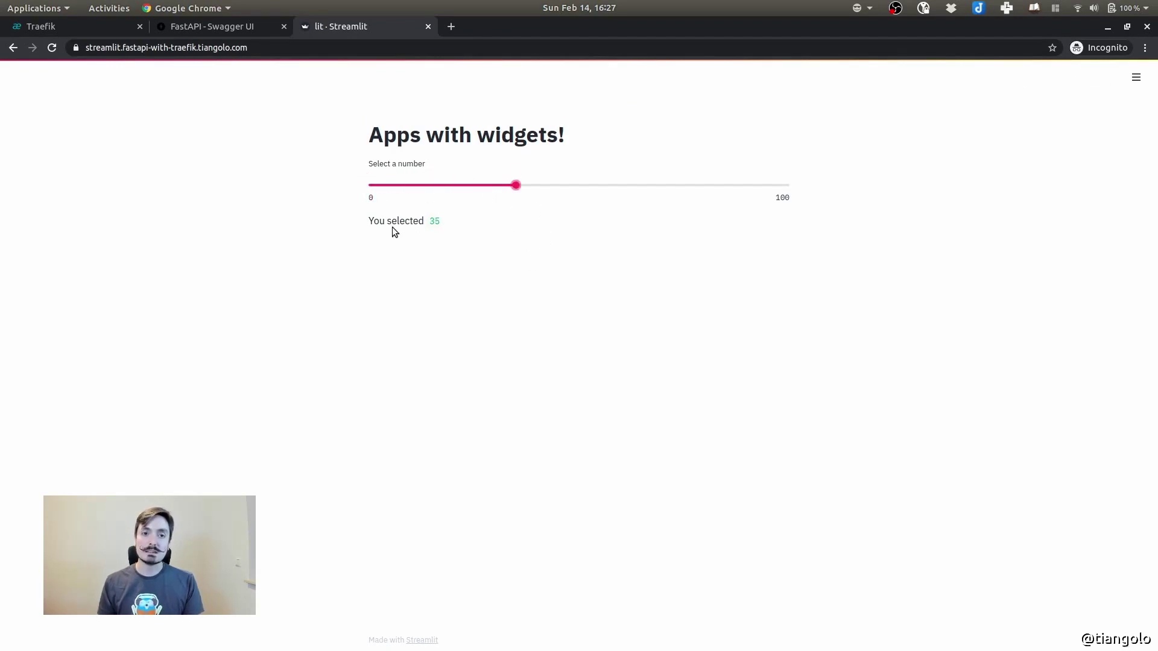
pyautogui.moveTo(371, 220); pyautogui.dragTo(592, 320)
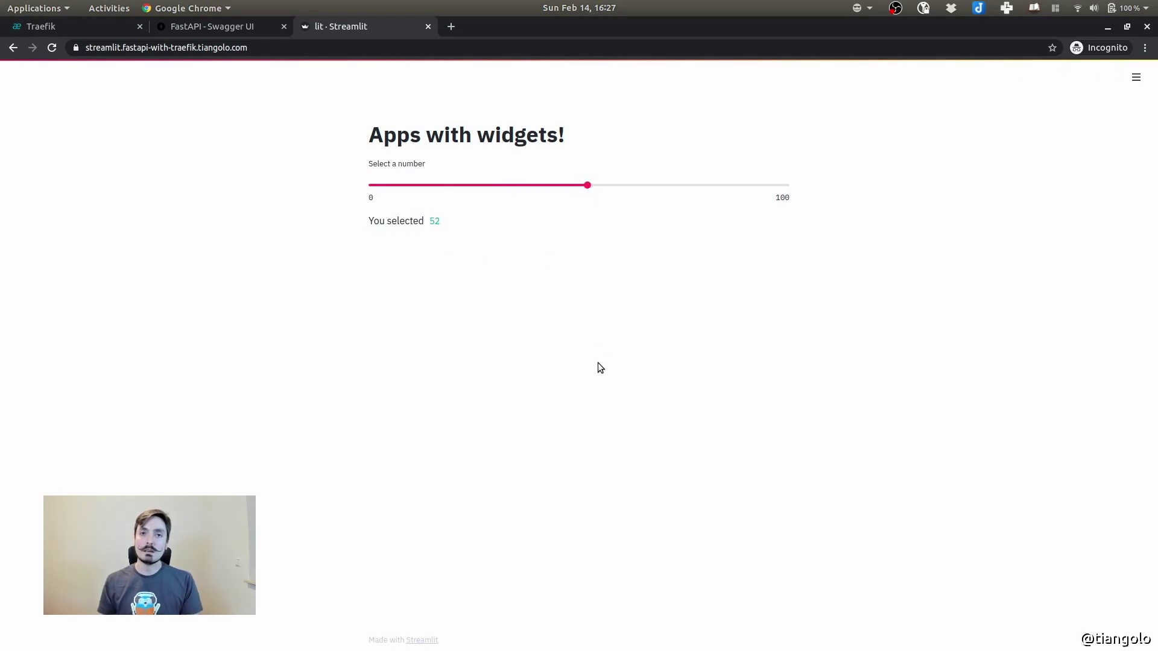
pyautogui.click(451, 28)
# Open the Panel app's panel.fastapi-with-traefik.tiangolo.com/paneler page from the address suggestions
pyautogui.write('pa')
pyautogui.press('BackSpace')
pyautogui.press('BackSpace')
pyautogui.write('pas')
pyautogui.press('BackSpace')
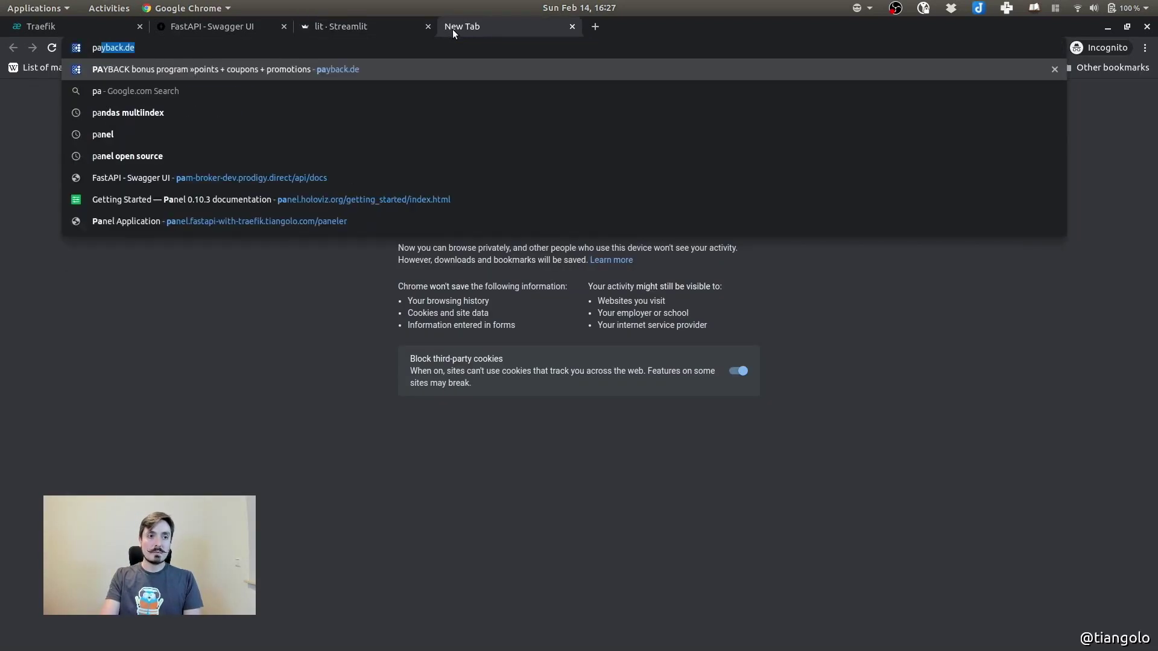
pyautogui.write('ne')
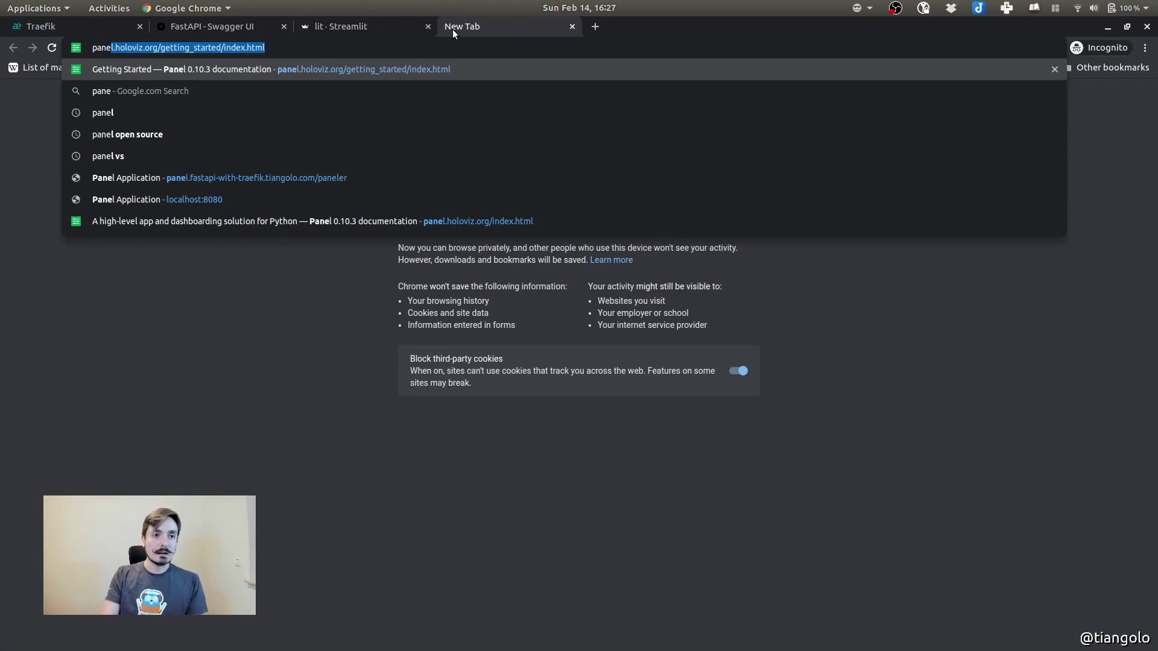
pyautogui.write('l.')
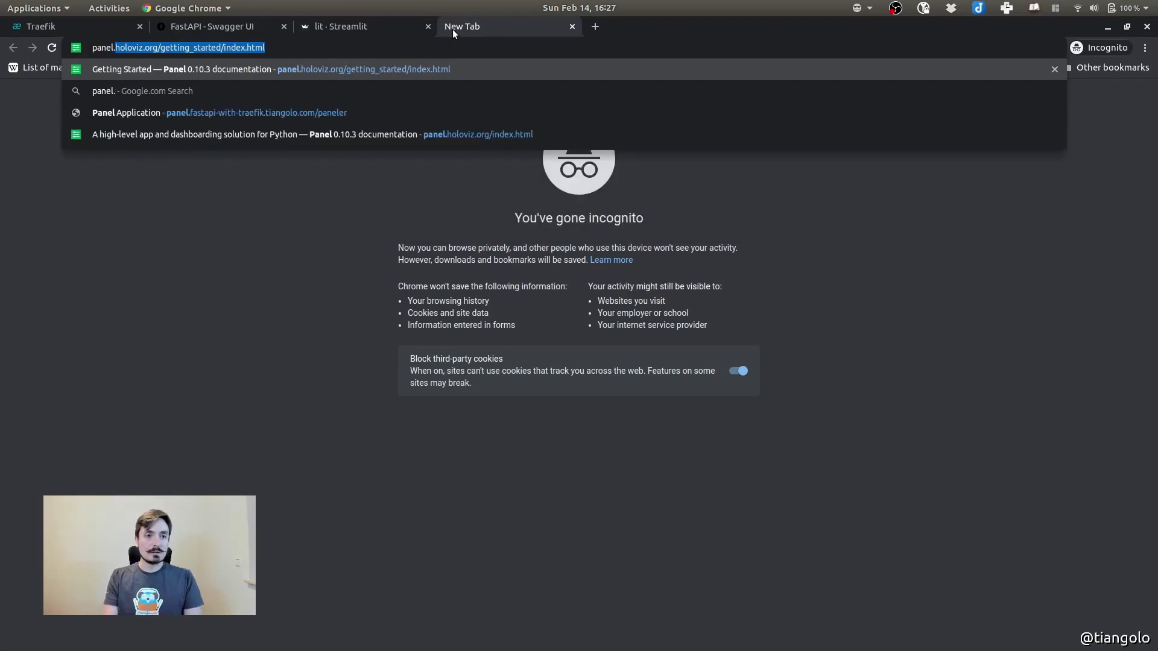
pyautogui.click(243, 114)
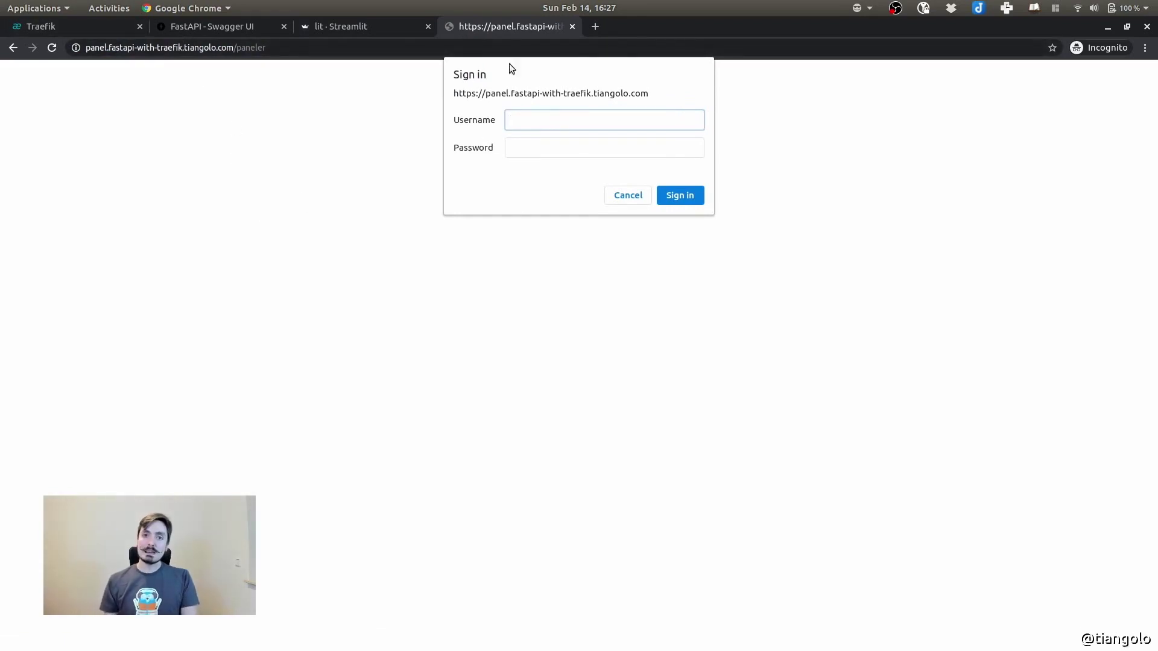
# Enter the basic-auth username and password, retrying after the first rejected attempt
pyautogui.write('admin')
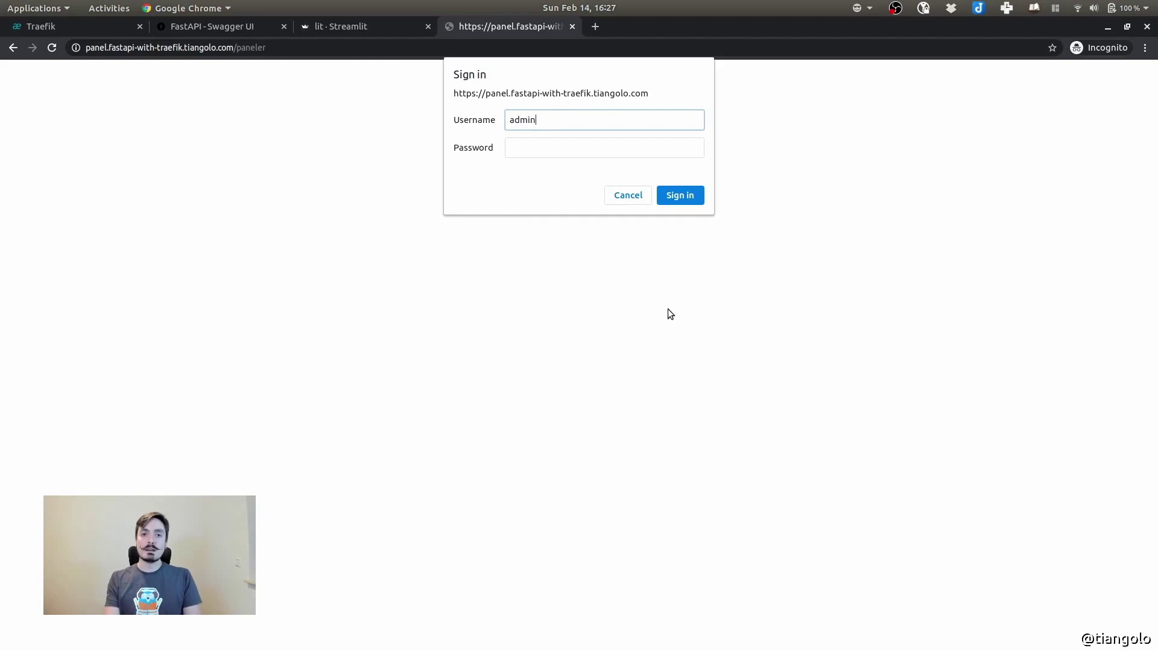
pyautogui.press('Tab')
pyautogui.write('c')
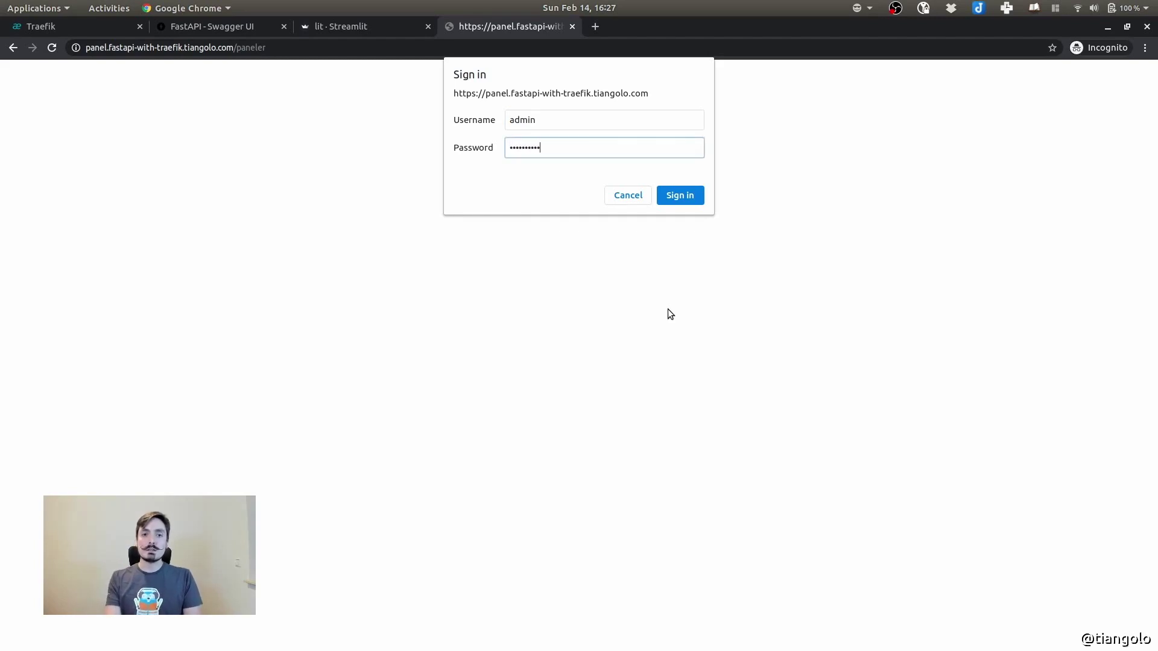
pyautogui.press('Return')
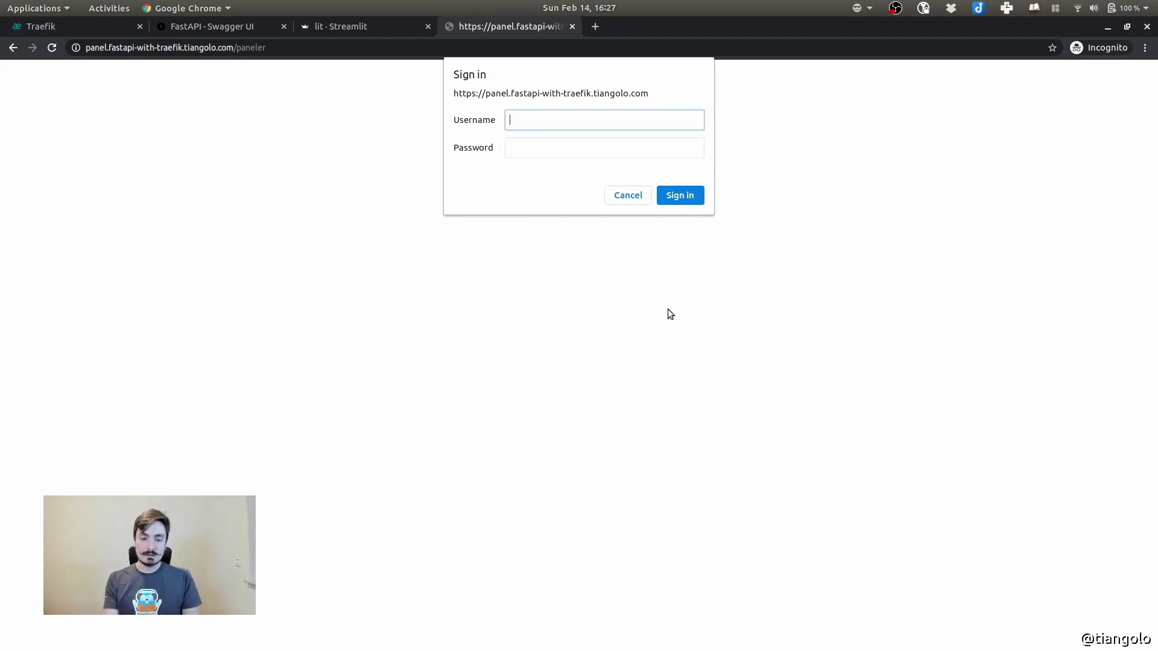
pyautogui.write('admin')
pyautogui.press('Tab')
pyautogui.write('ch')
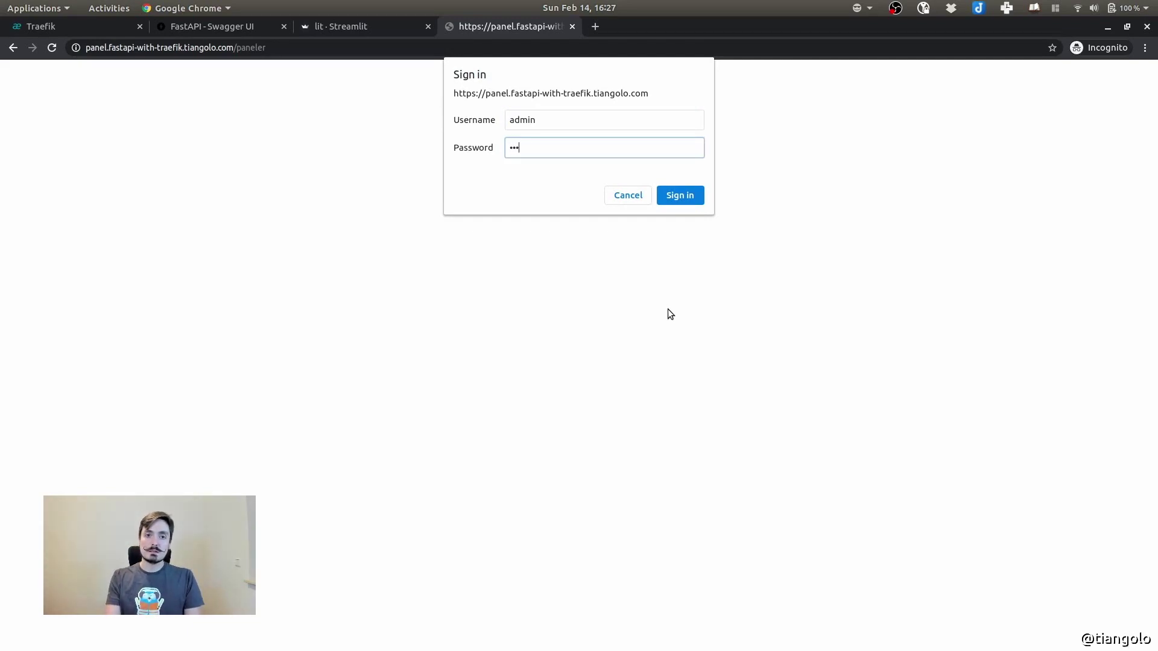
pyautogui.click(686, 195)
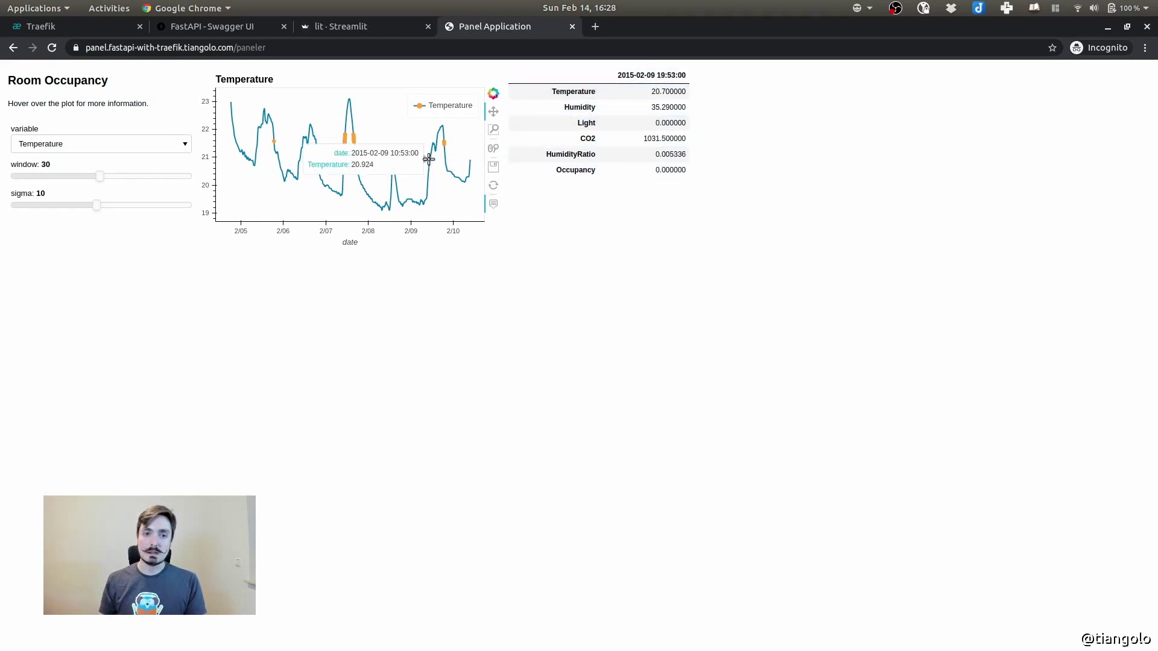
# Set the Room Occupancy window to 17, sigma to 2, and plot Humidity instead of Temperature
pyautogui.moveTo(98, 176); pyautogui.dragTo(60, 176)
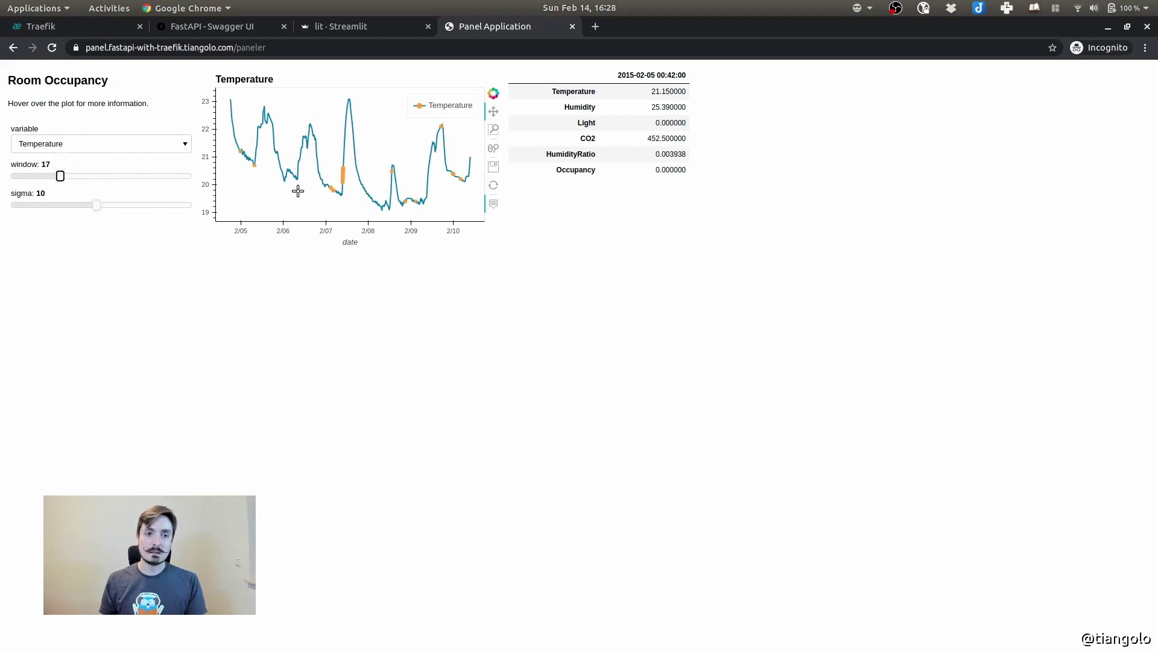
pyautogui.moveTo(97, 205); pyautogui.dragTo(135, 206)
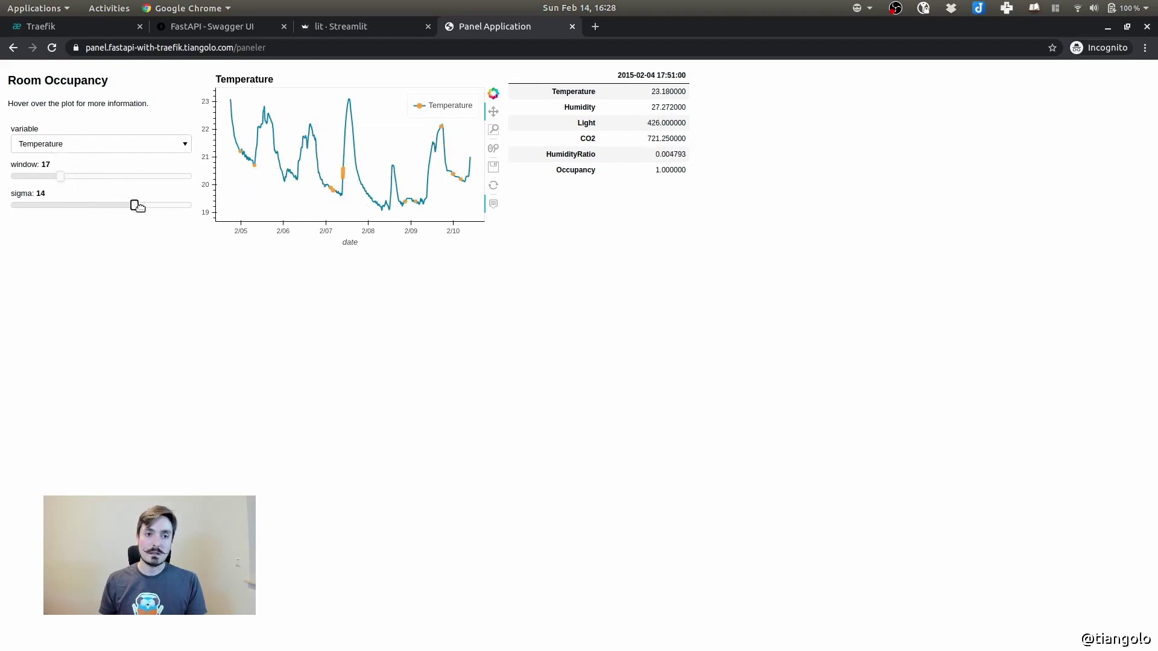
pyautogui.moveTo(100, 202); pyautogui.dragTo(21, 205)
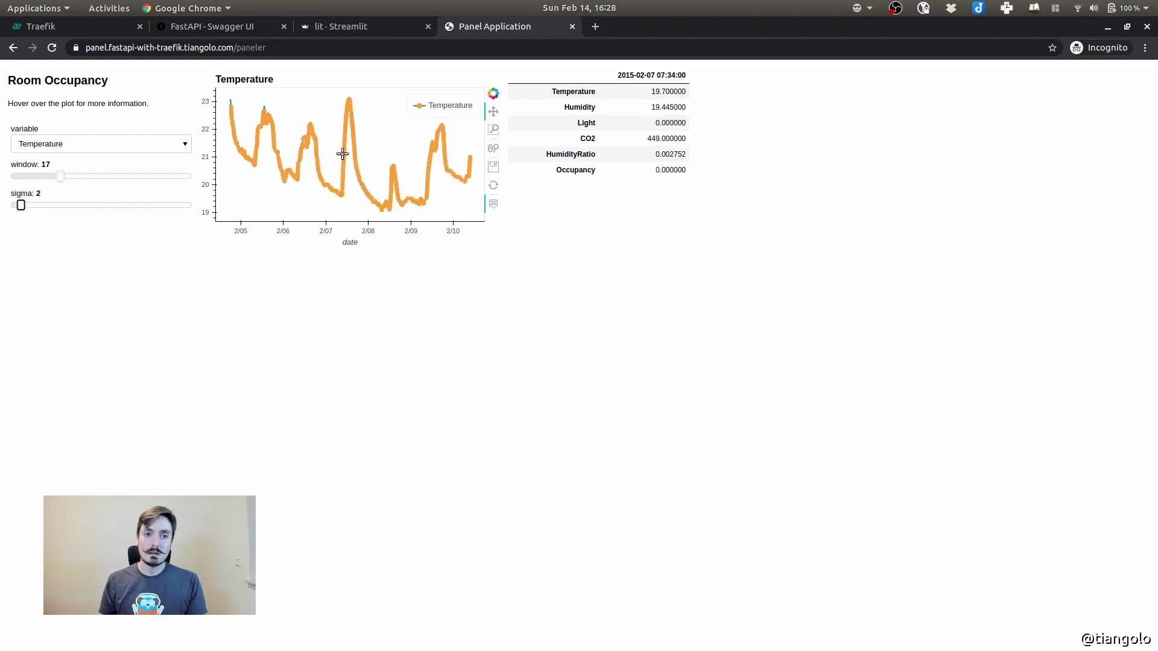
pyautogui.click(161, 143)
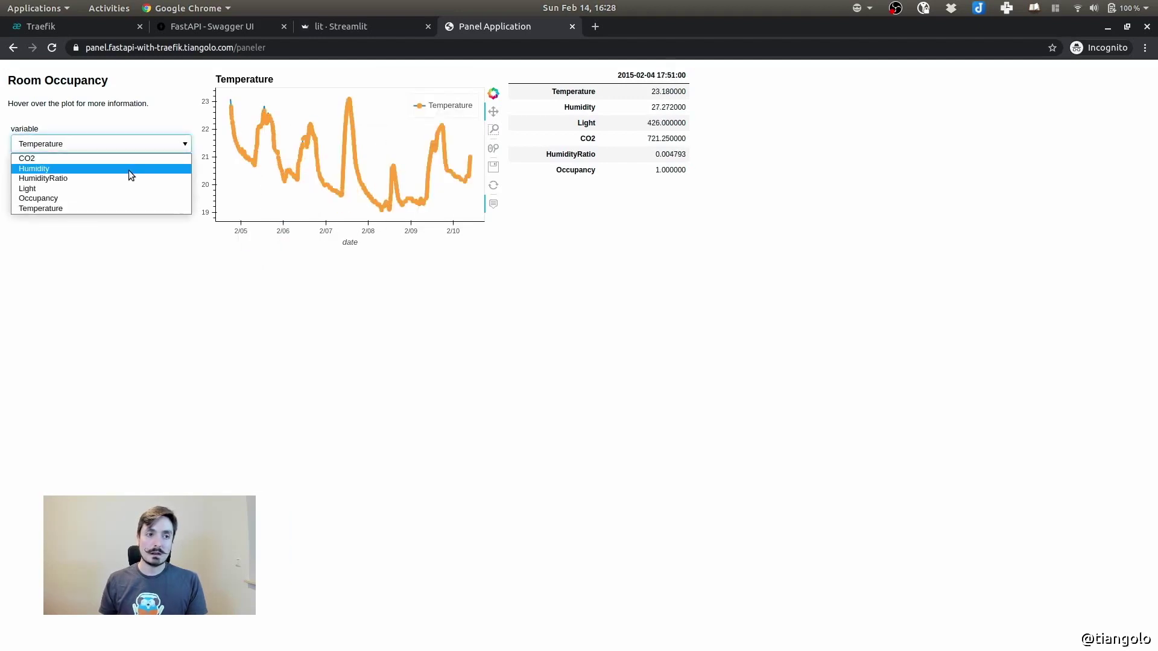
pyautogui.click(129, 169)
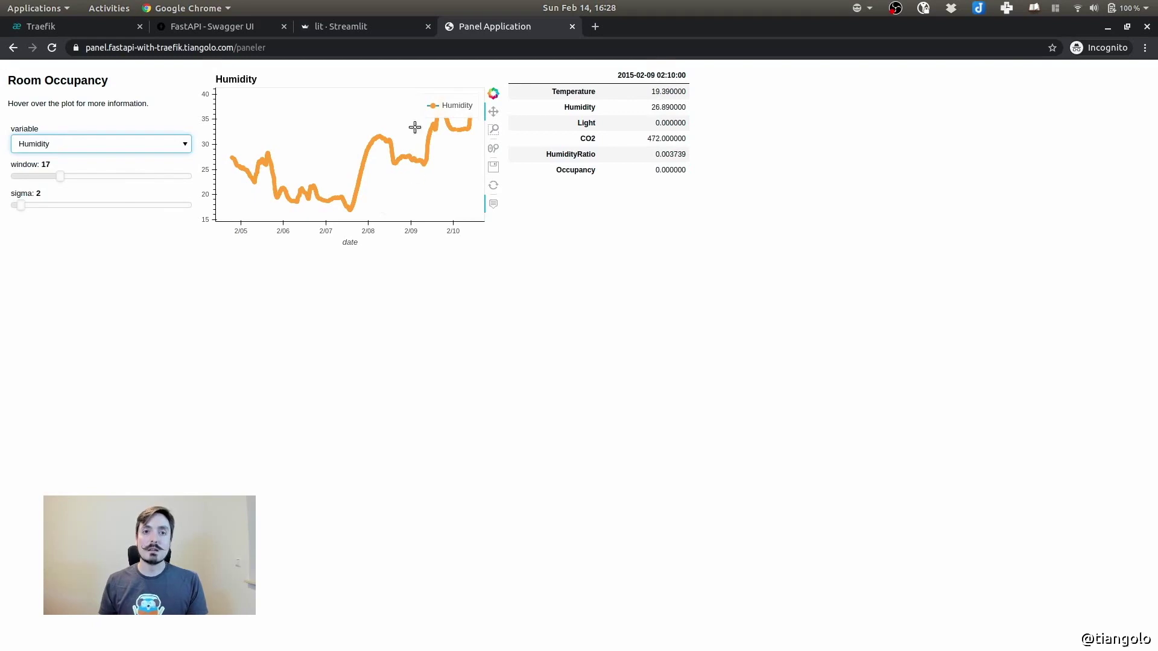
pyautogui.click(728, 309)
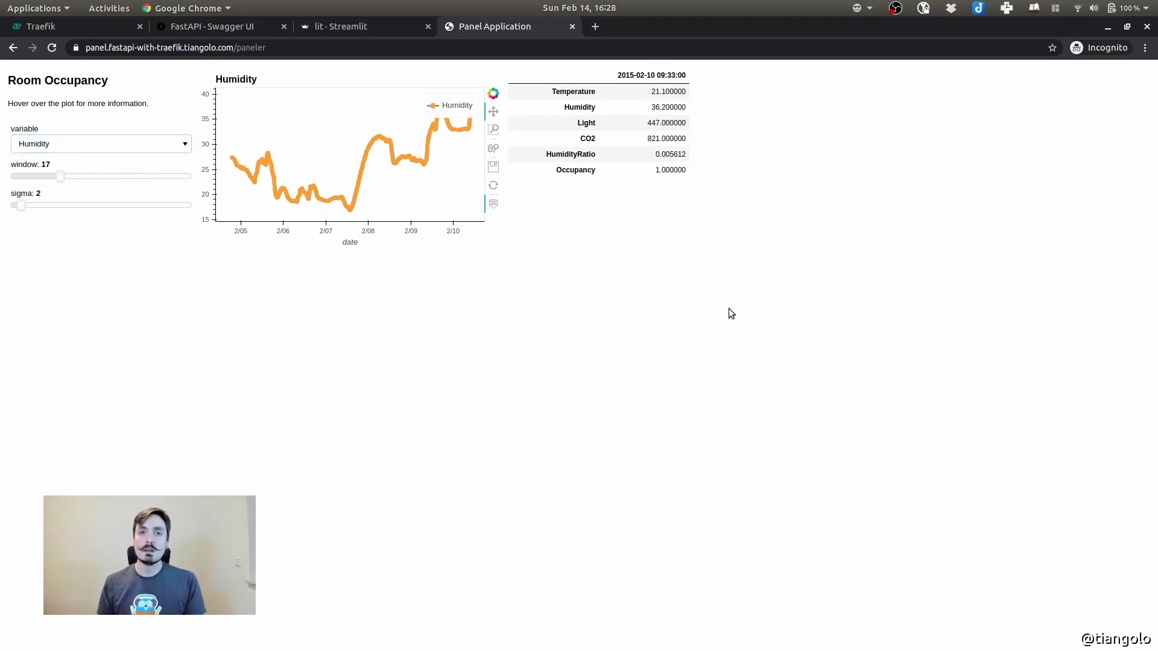